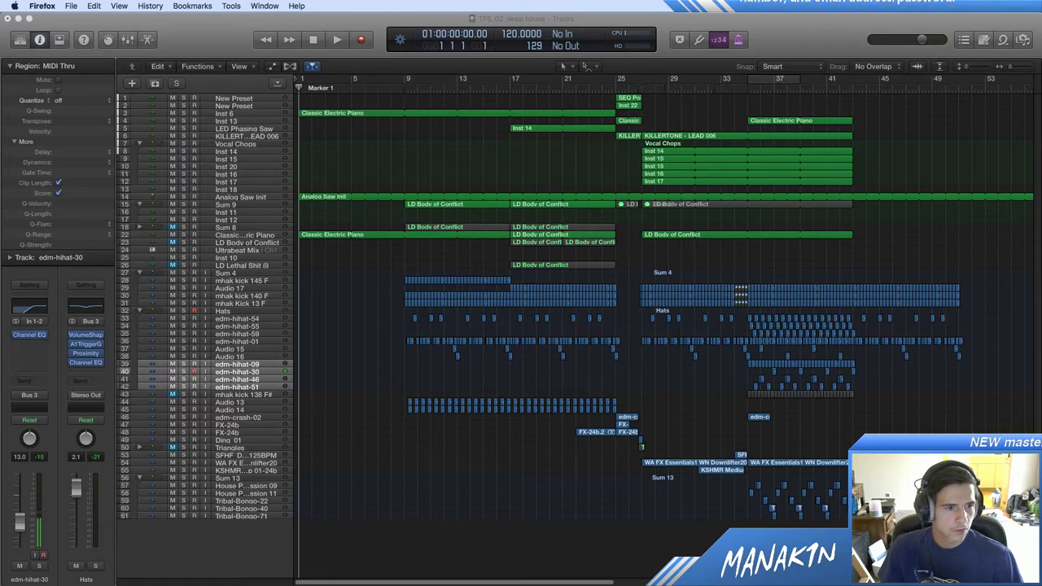
key("super+Tab")
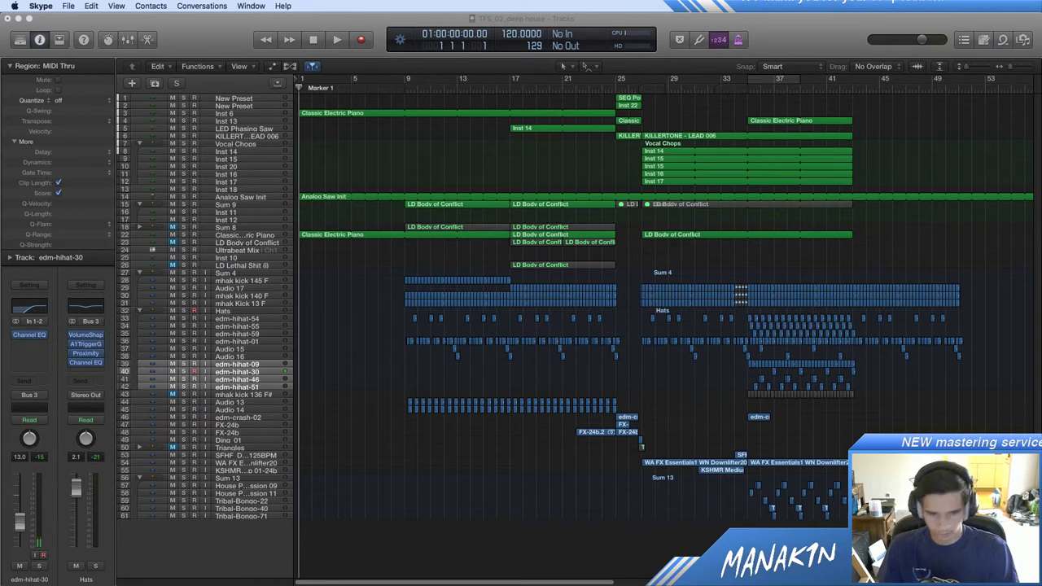
key("super+Tab")
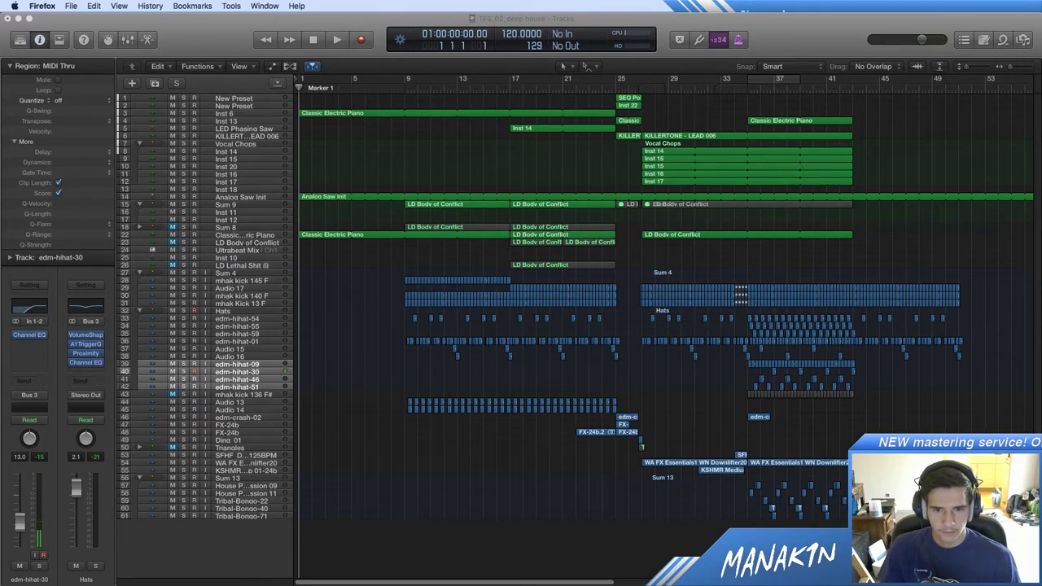
key("super+Tab")
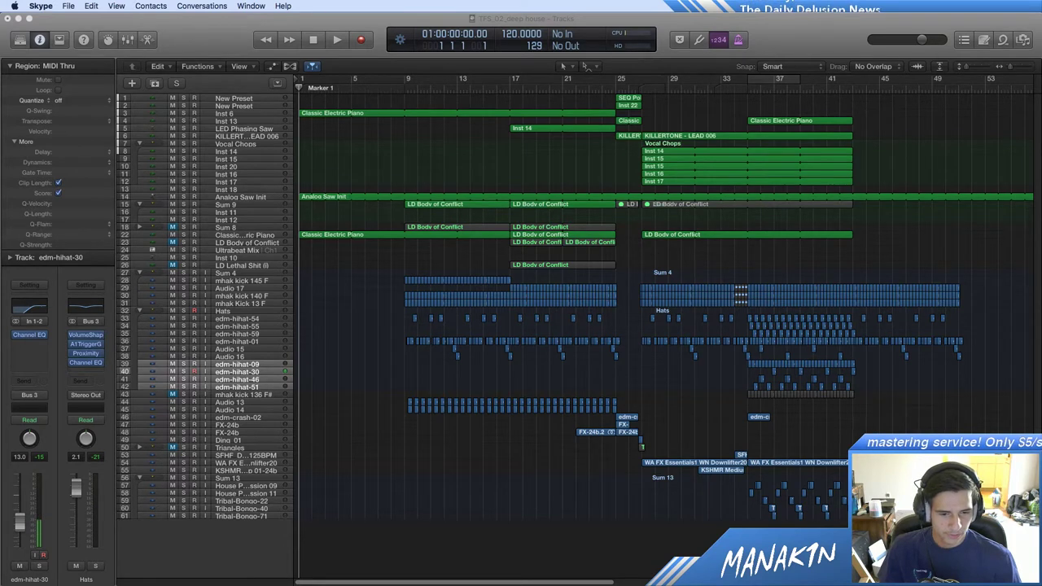
key("super+Tab")
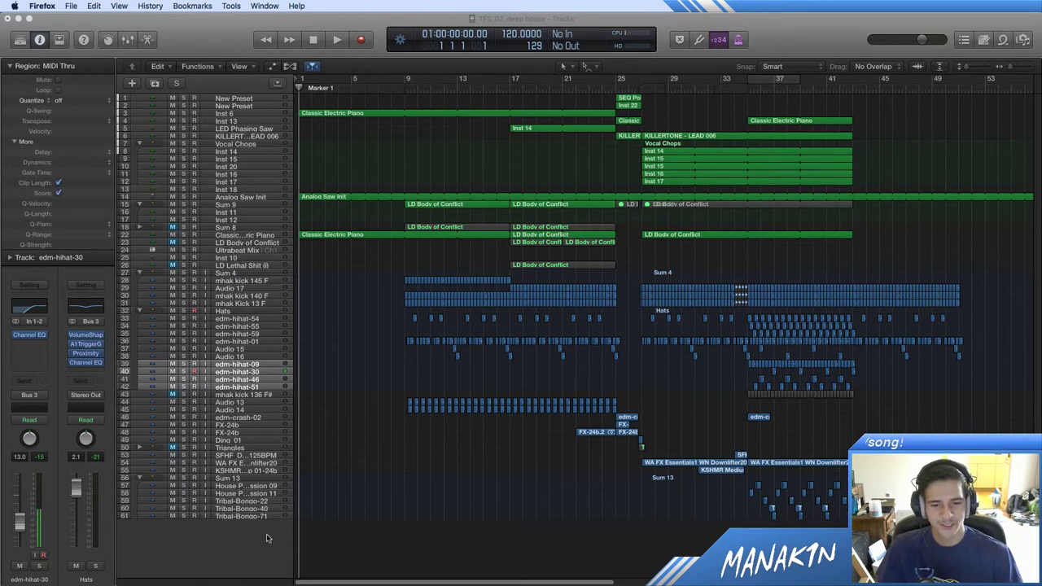
left_click_drag(537, 584, 547, 583)
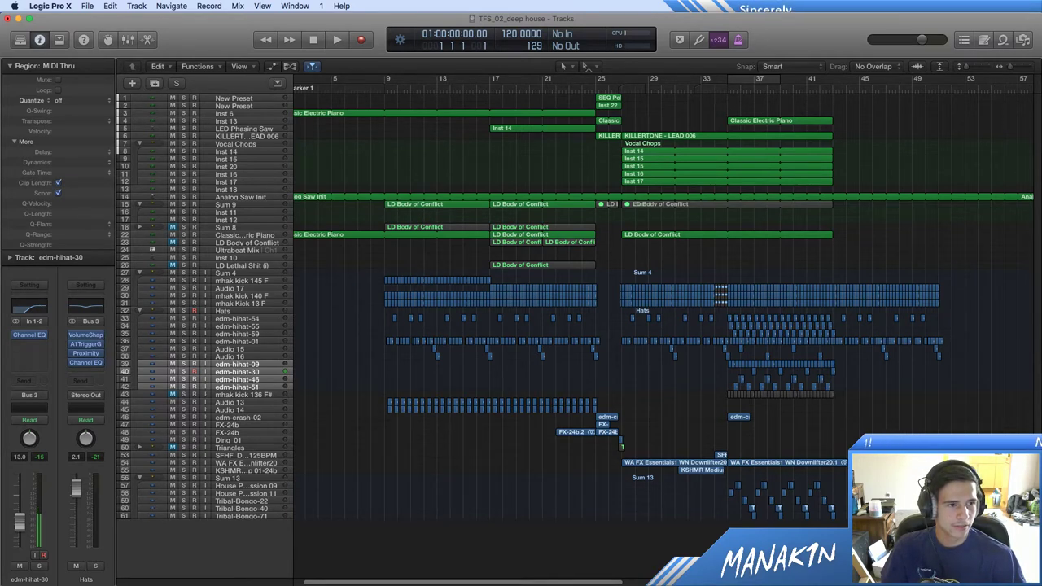
left_click(1005, 39)
left_click(1023, 40)
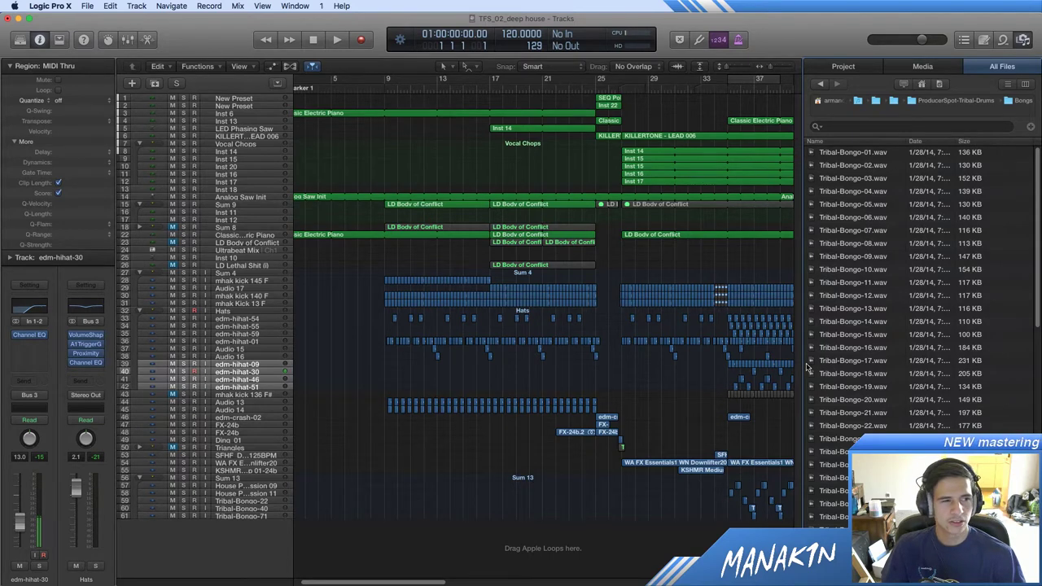
left_click(1021, 41)
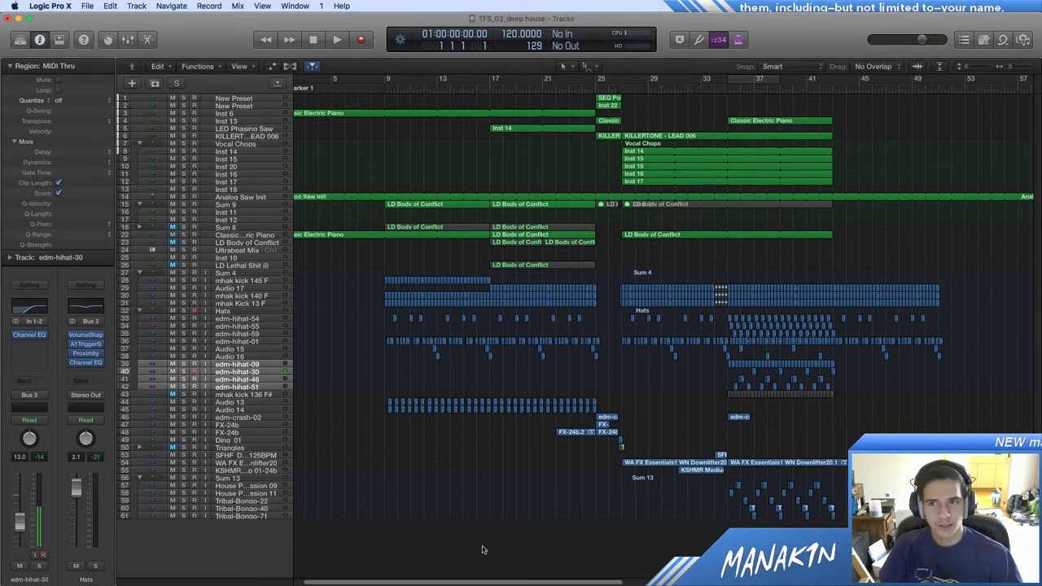
Step: Play the arrangement from bar 1 to about bar 44 and stop playback
scroll(482, 550, "left", 2)
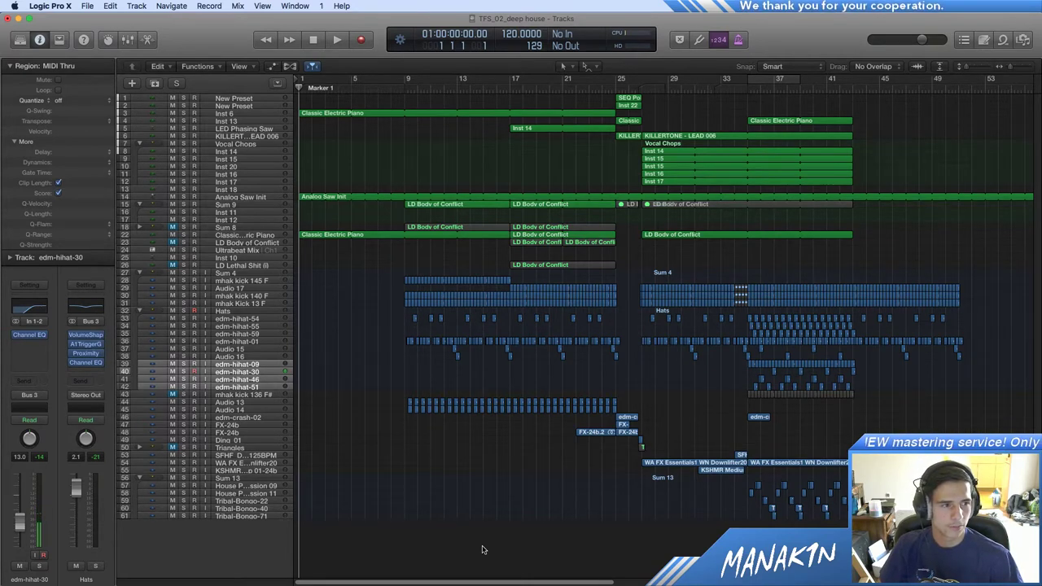
key("space")
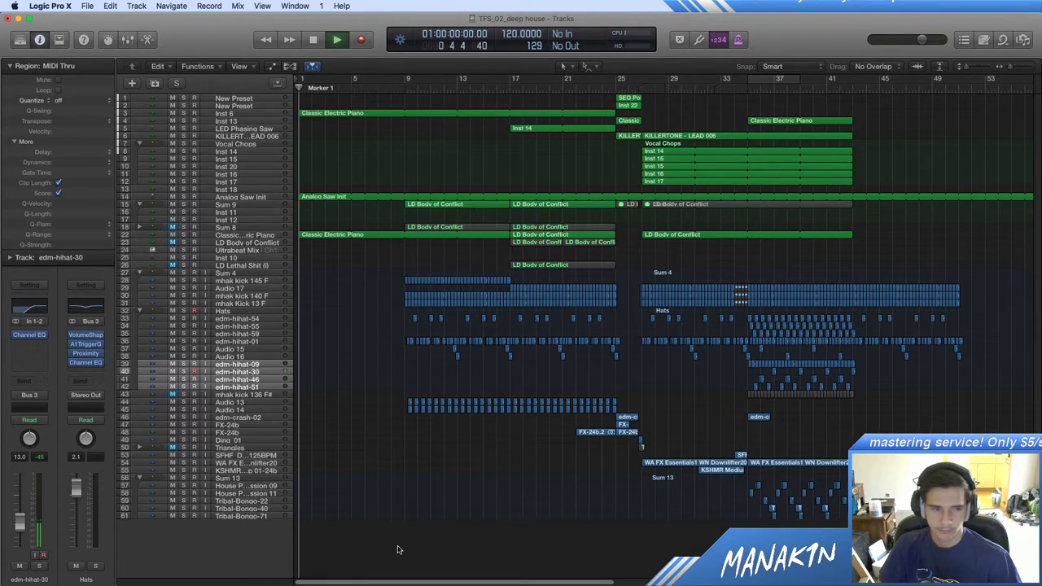
key("super+Tab")
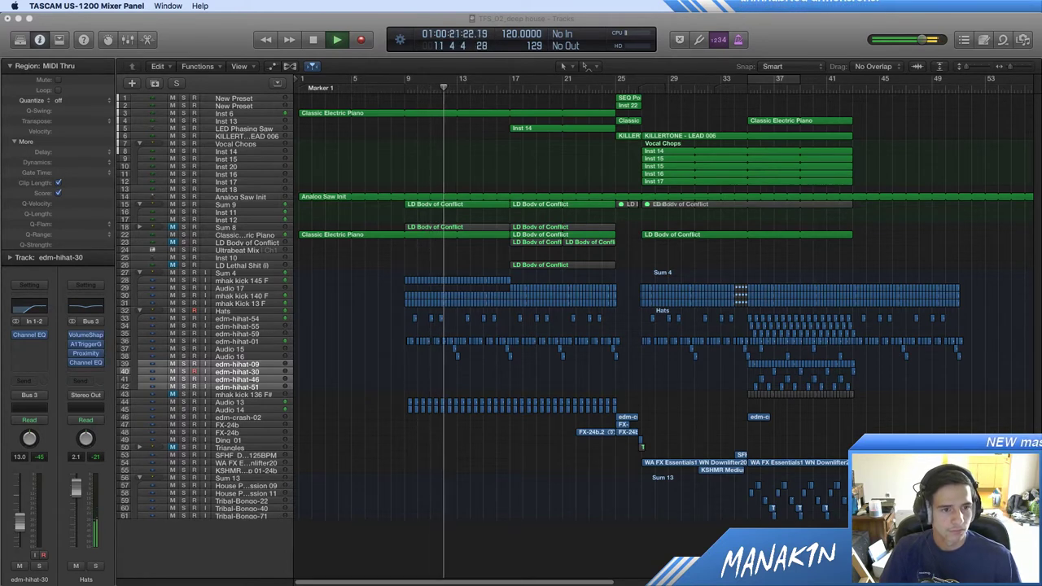
key("super+Tab")
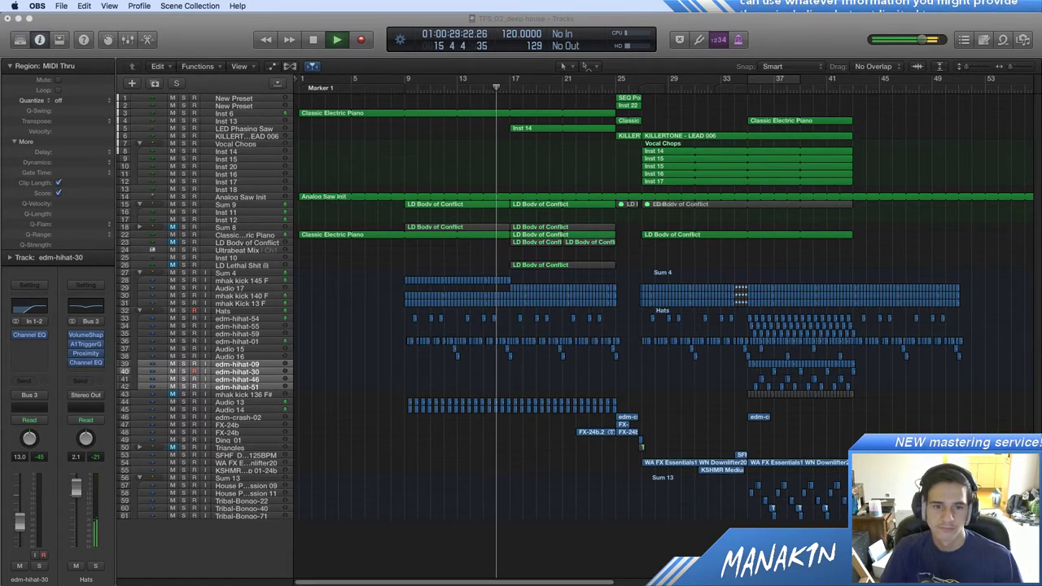
key("super+Tab")
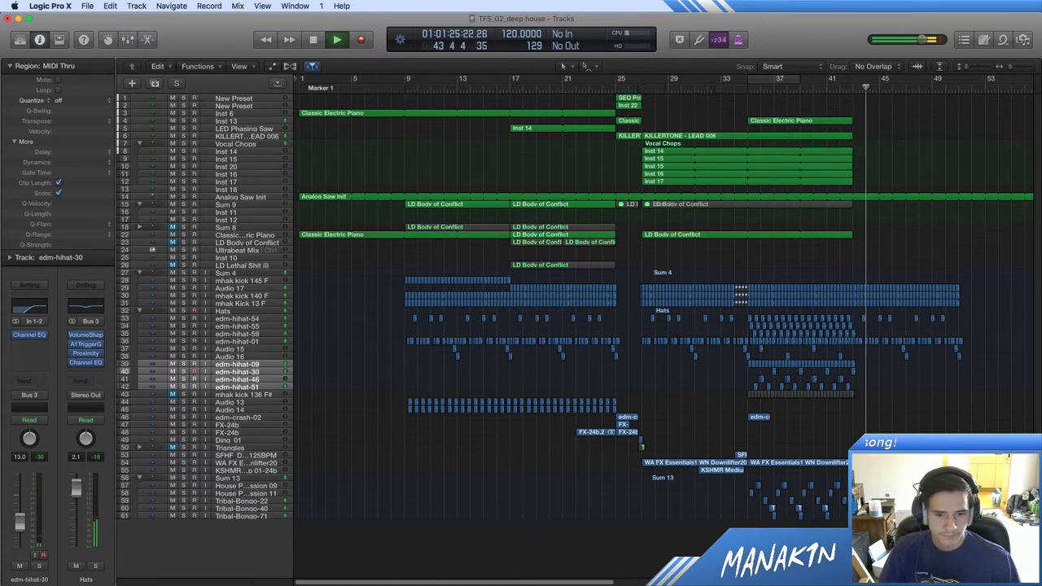
key("space")
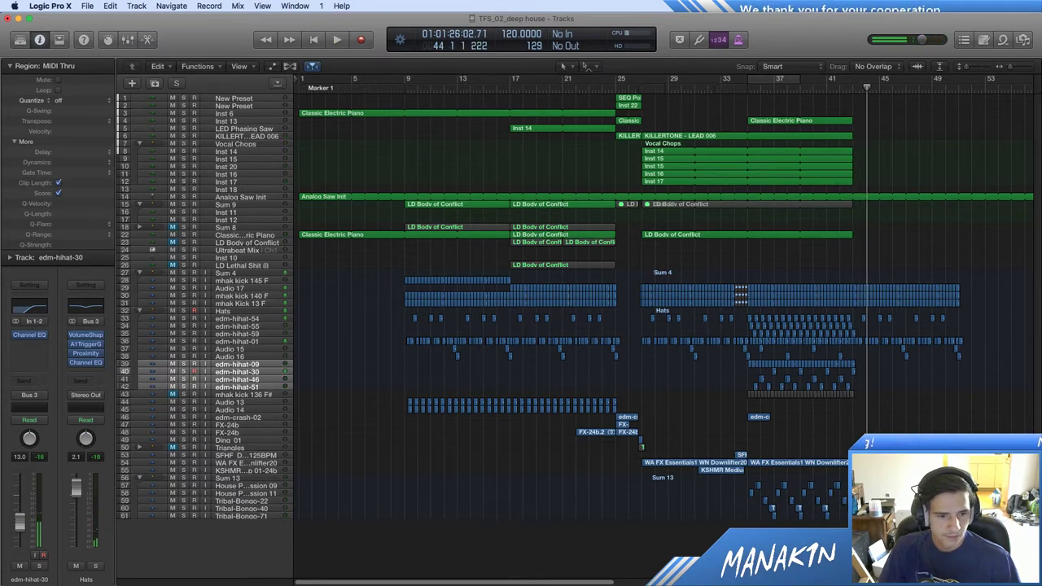
key("super+Tab")
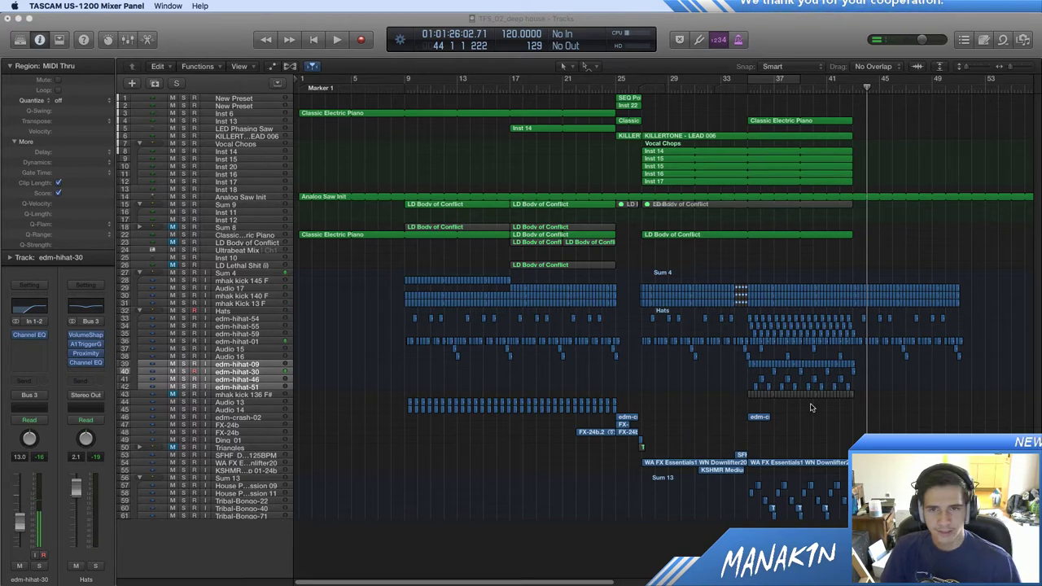
key("super+Tab")
Step: Set the cycle range to bars 9–17, select the Sum 9 track and audition that section
left_click_drag(1010, 67, 1012, 70)
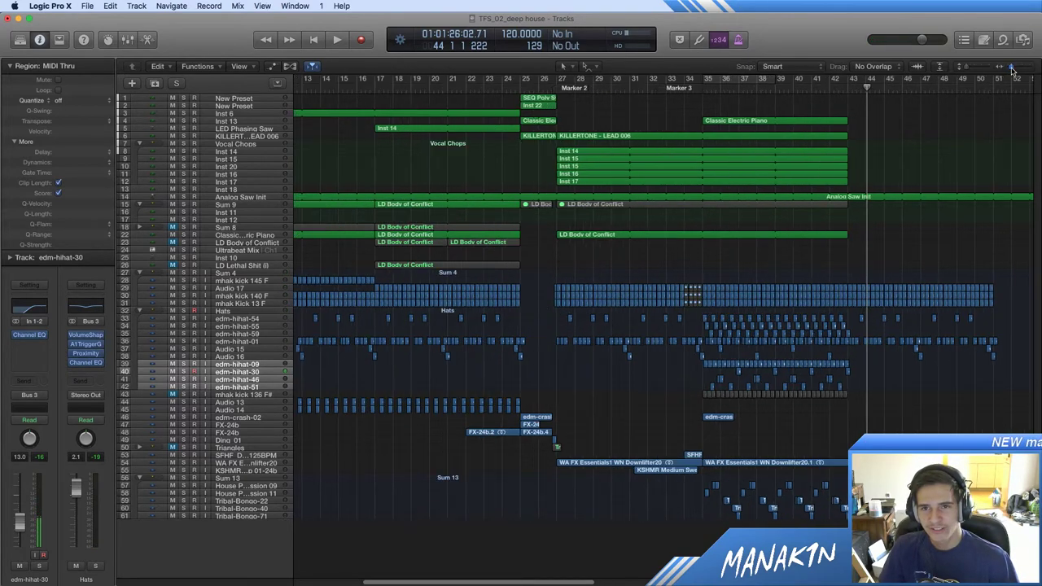
scroll(1001, 144, "left", 5)
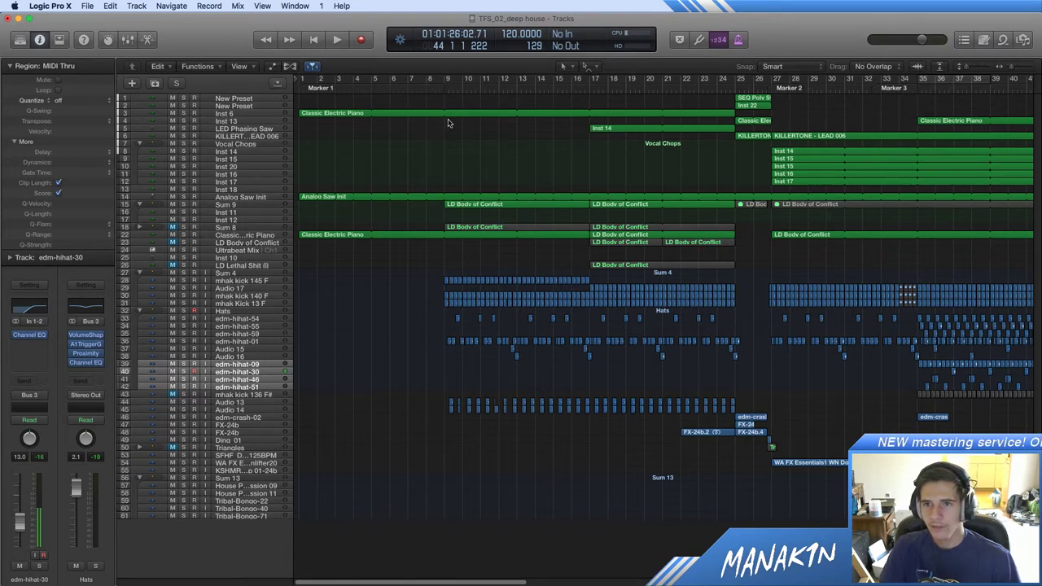
left_click_drag(447, 80, 591, 82)
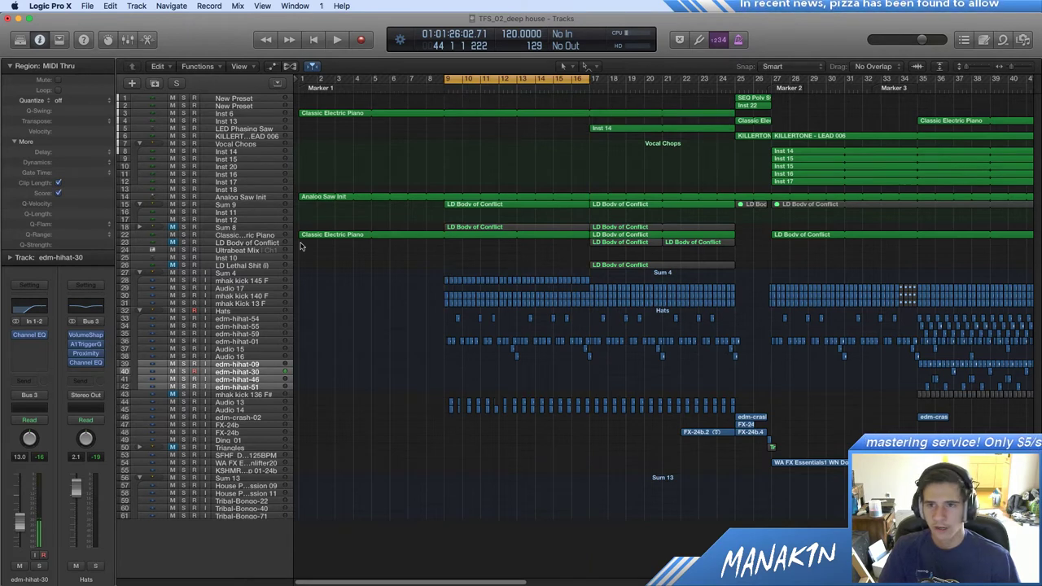
left_click(221, 236)
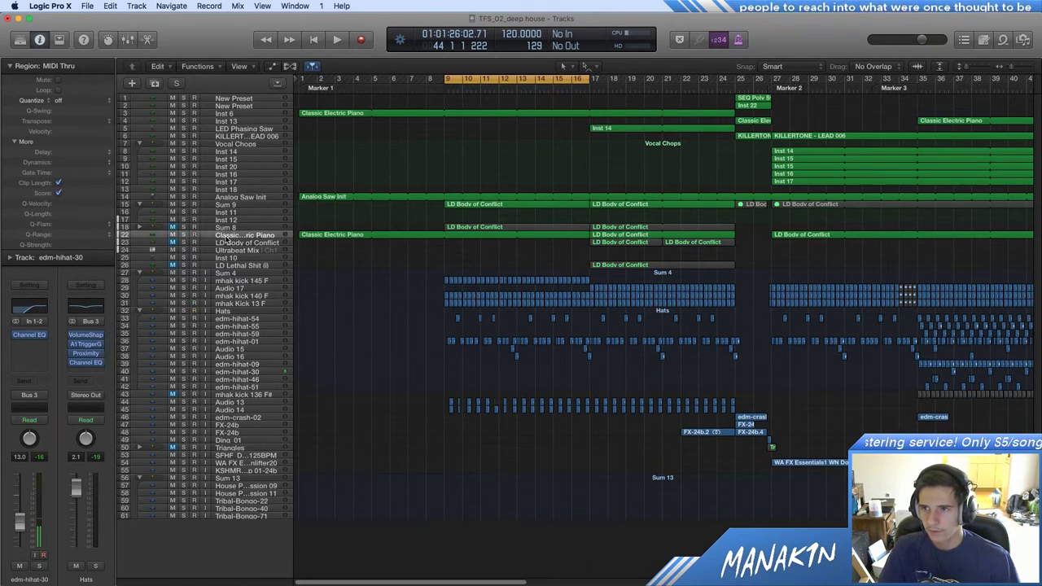
left_click(282, 213)
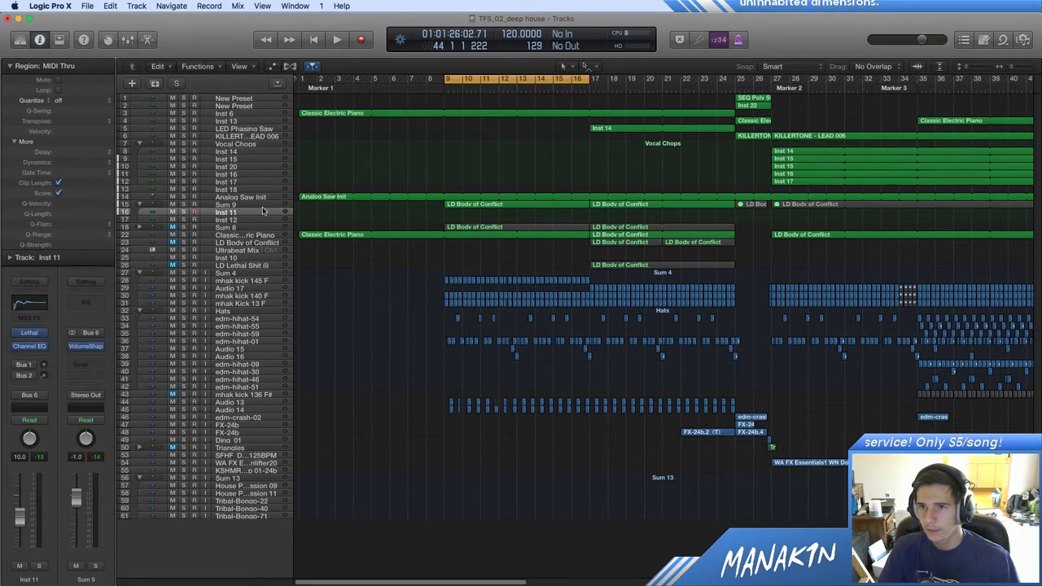
left_click(262, 205)
key("space")
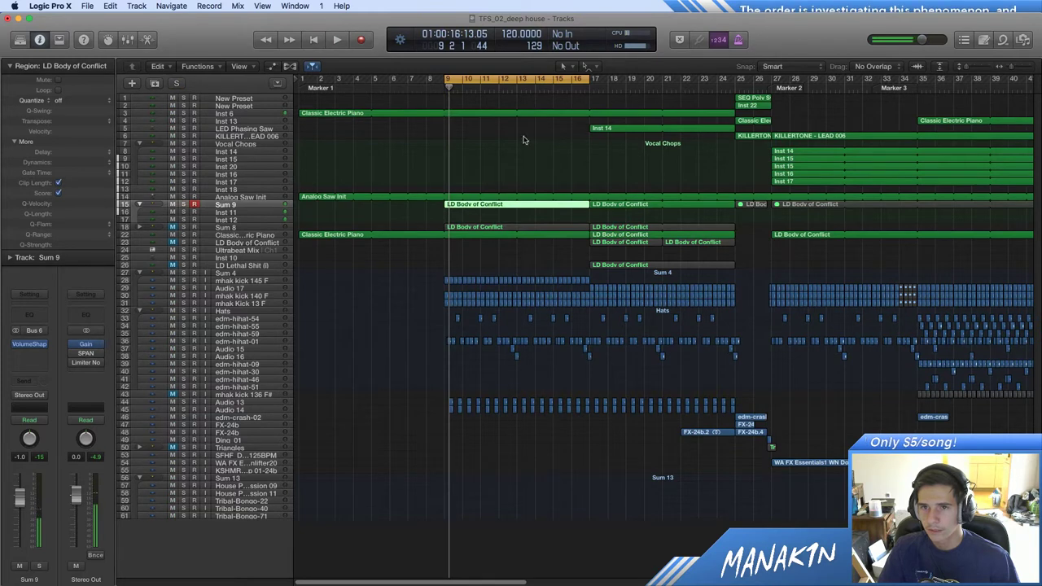
Step: Set the cycle range to bars 17–25 and audition the LED Phasing Saw track soloed
left_click_drag(529, 82, 674, 81)
left_click(219, 124)
left_click(250, 136)
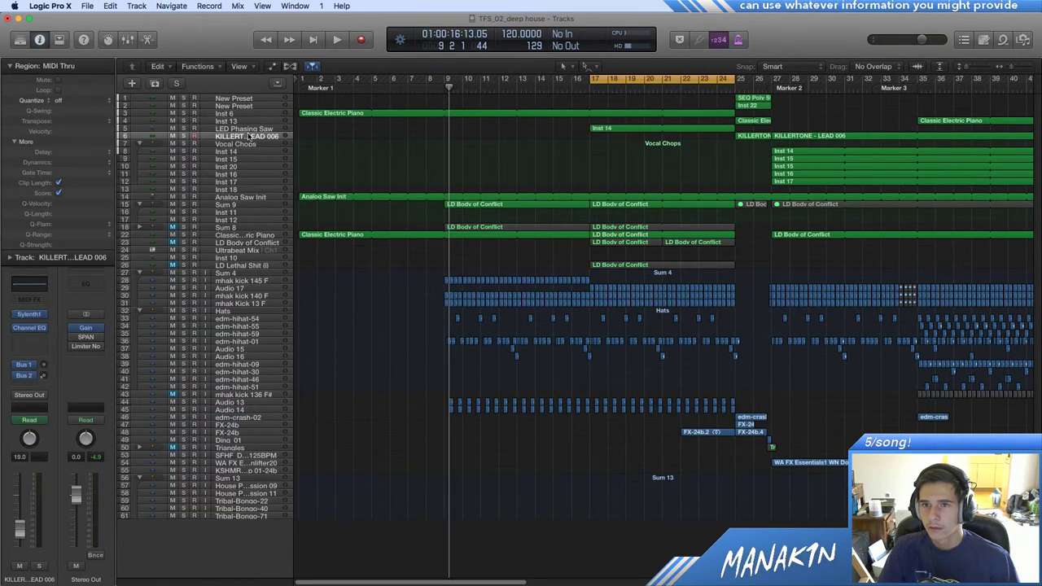
left_click(243, 144)
left_click(243, 129)
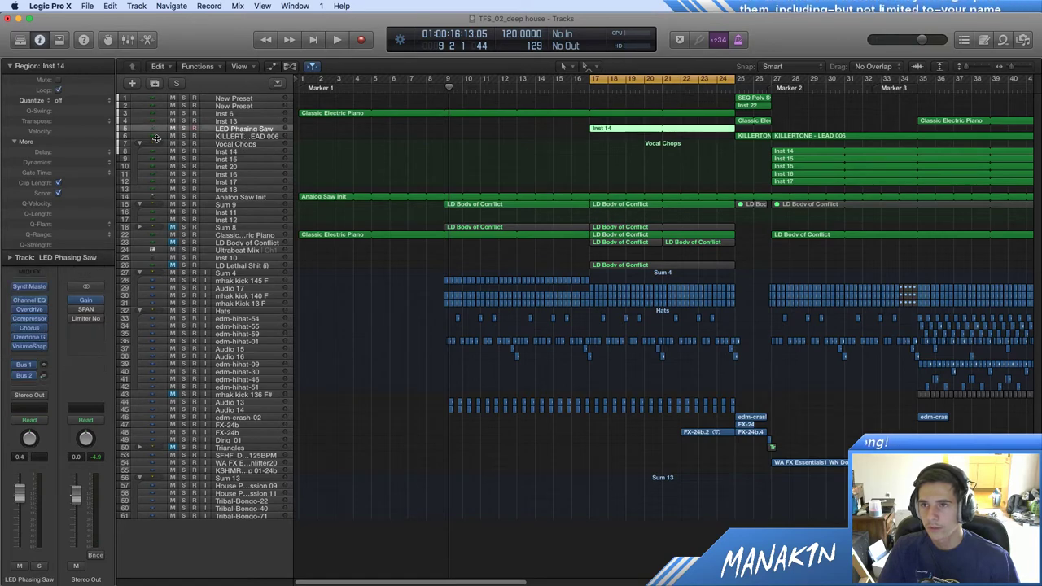
left_click(186, 130)
key("space")
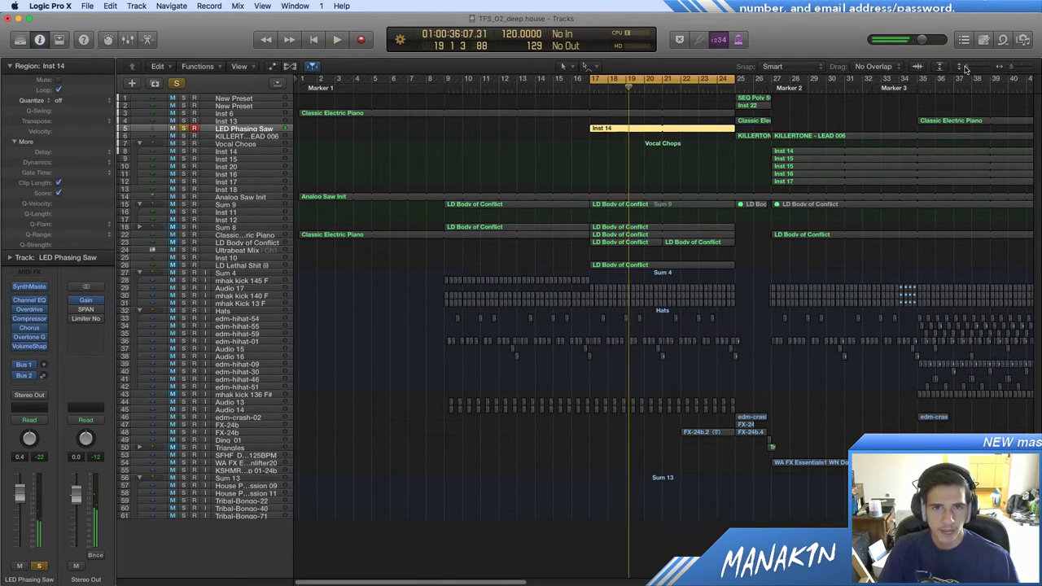
Step: Inspect the LED Phasing Saw track's Inst 14 region and its Overtone GEQ plug-in settings, and close the plug-in
left_click_drag(964, 68, 968, 69)
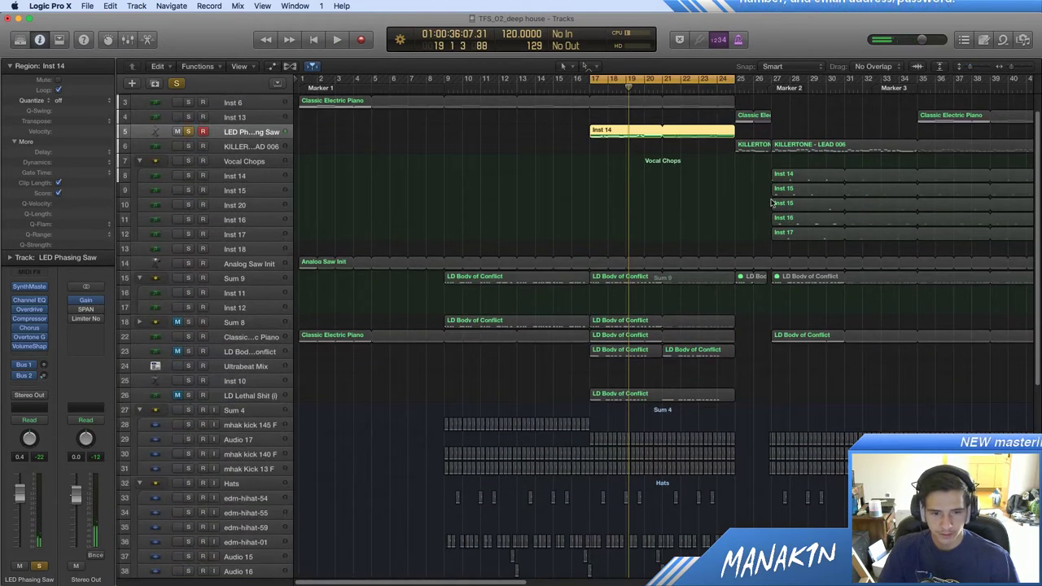
scroll(771, 203, "up", 2)
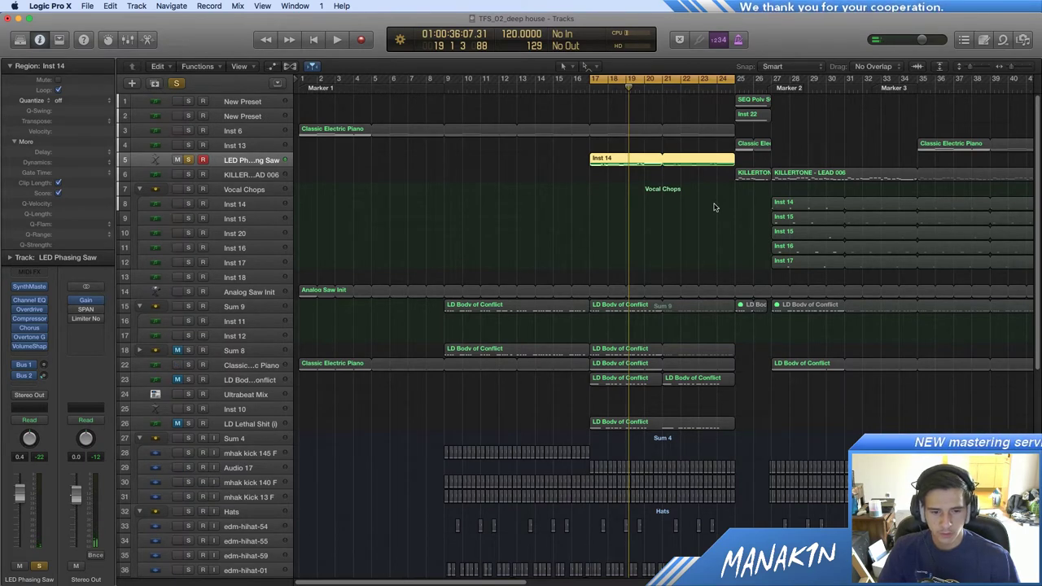
scroll(714, 207, "down", 3)
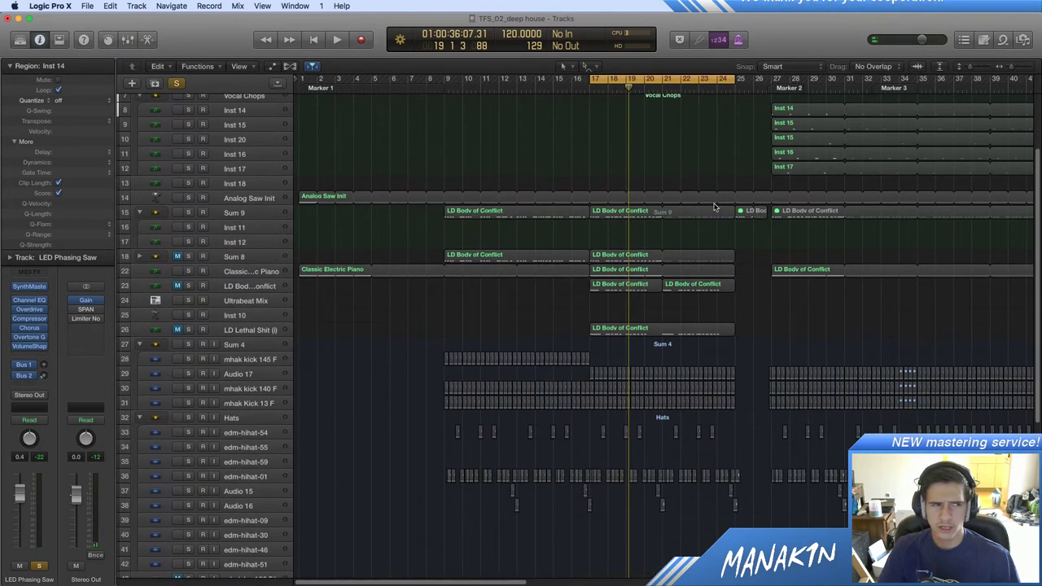
scroll(714, 207, "up", 3)
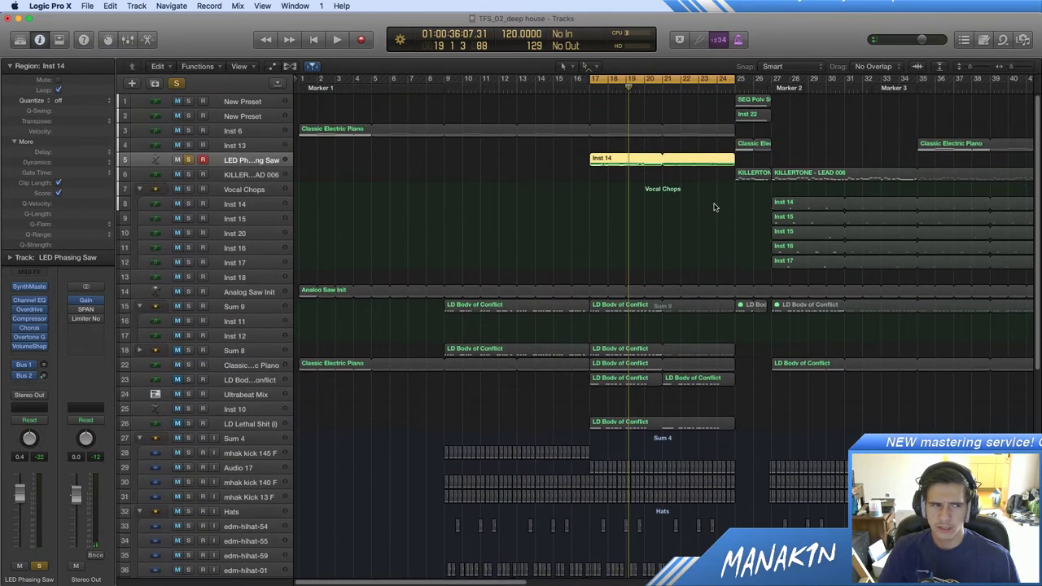
left_click(1025, 69)
left_click(1026, 68)
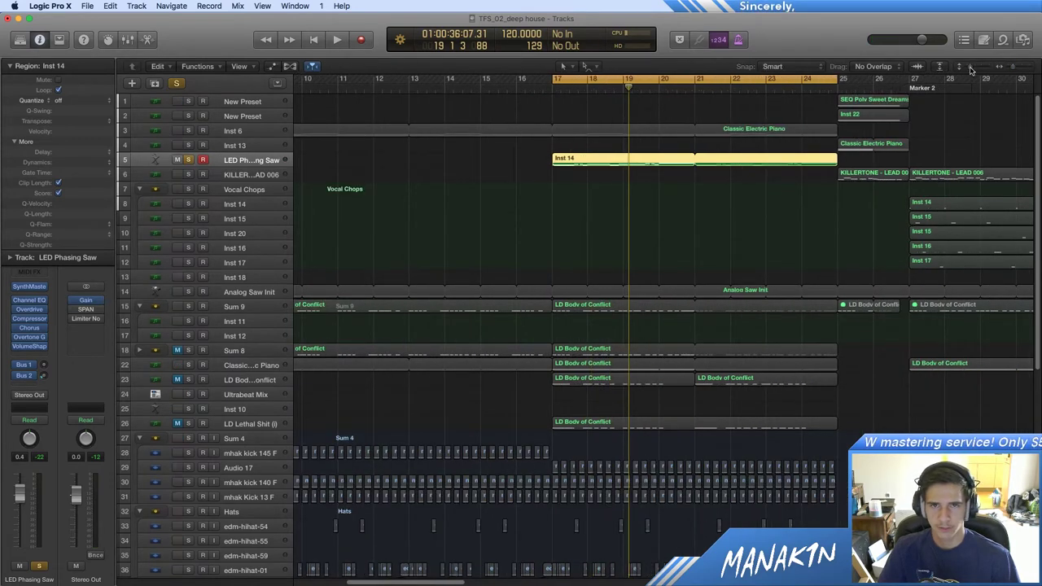
left_click_drag(970, 70, 979, 70)
left_click(353, 184)
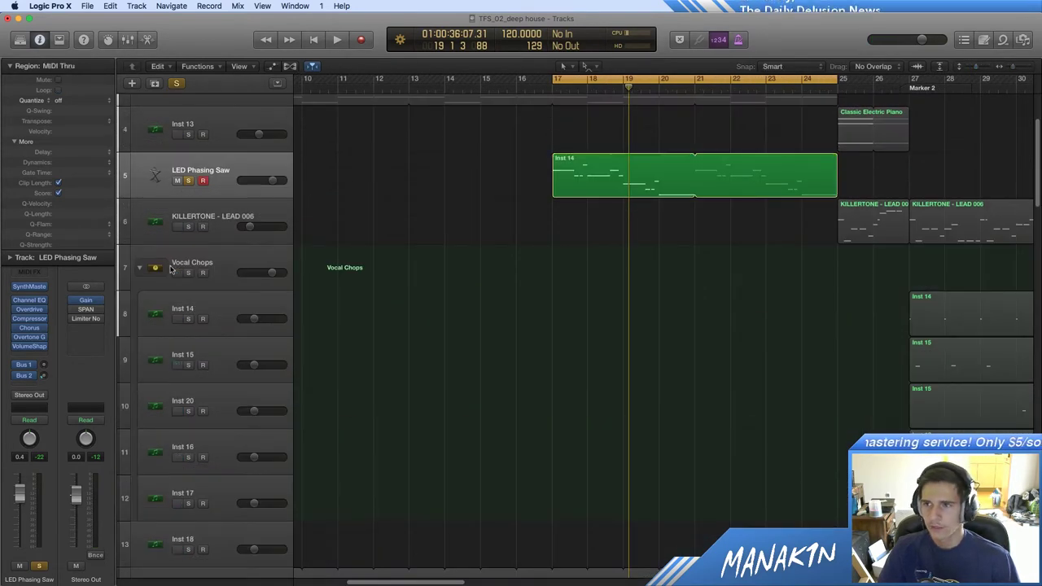
left_click(28, 337)
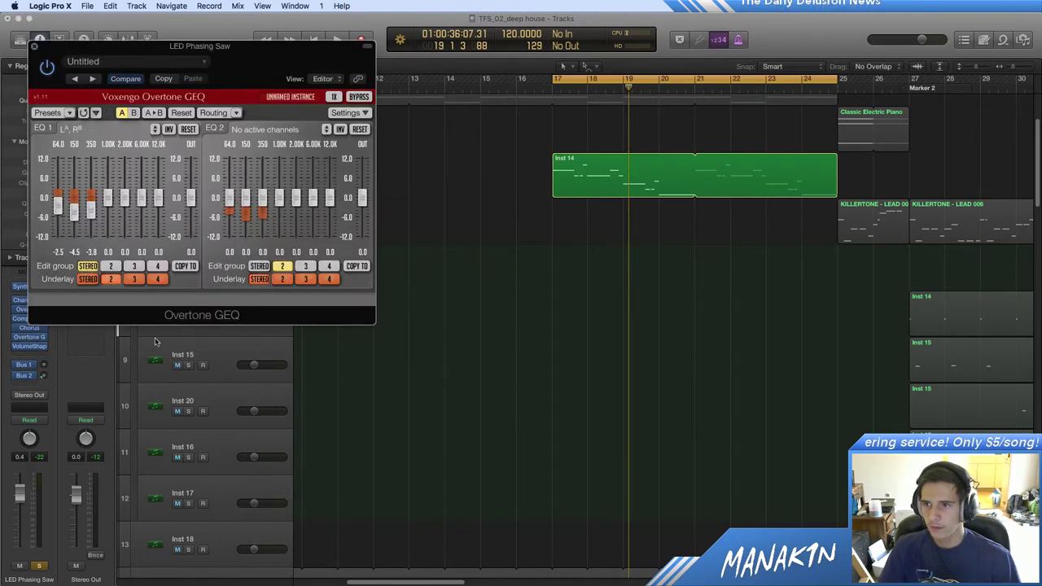
left_click_drag(232, 62, 550, 130)
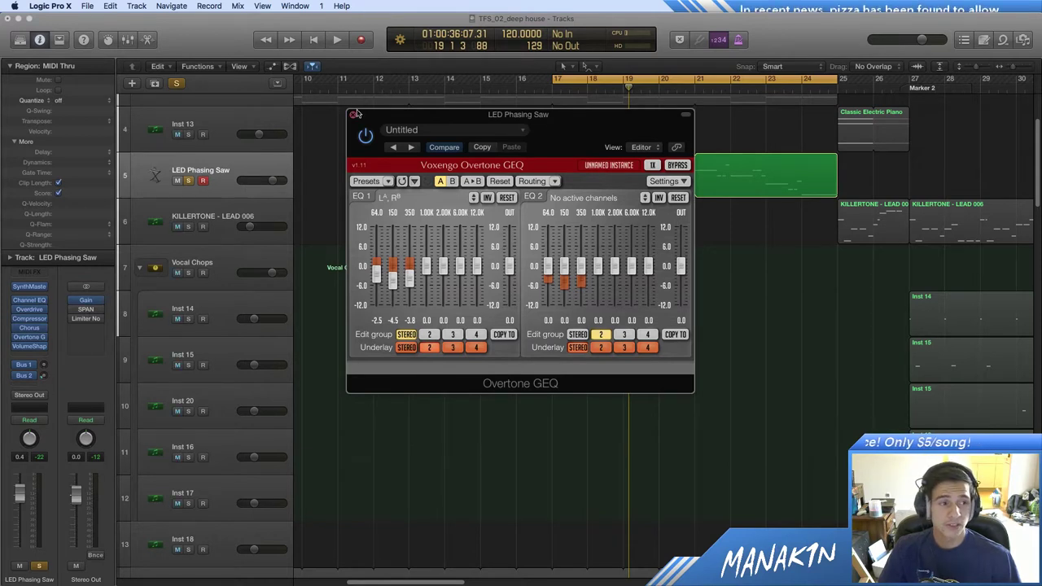
left_click(351, 115)
Step: Unsolo the LED Phasing Saw track and play the cycled section with the full mix
left_click(177, 181)
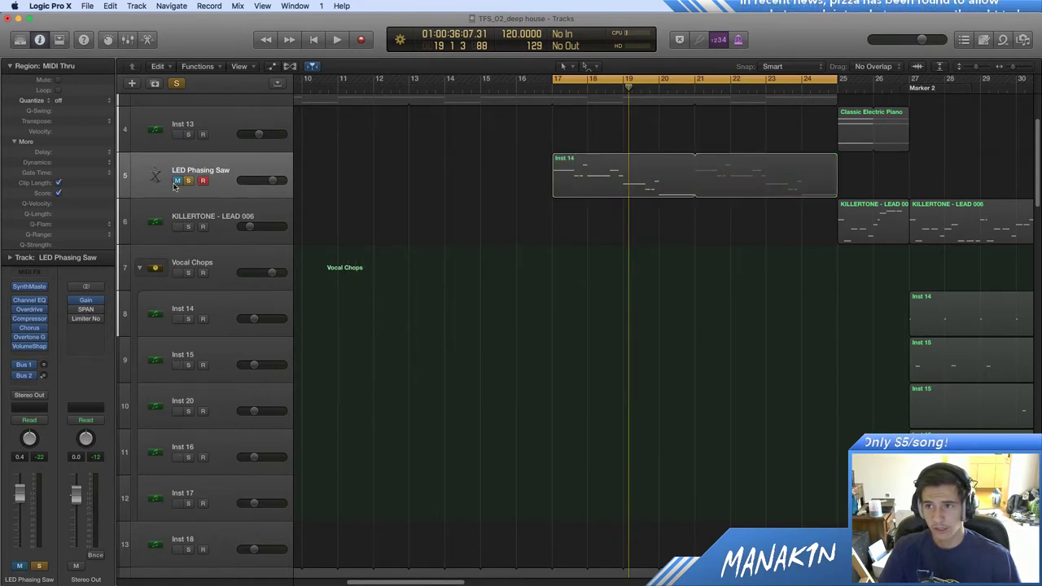
left_click(177, 181)
left_click(188, 181)
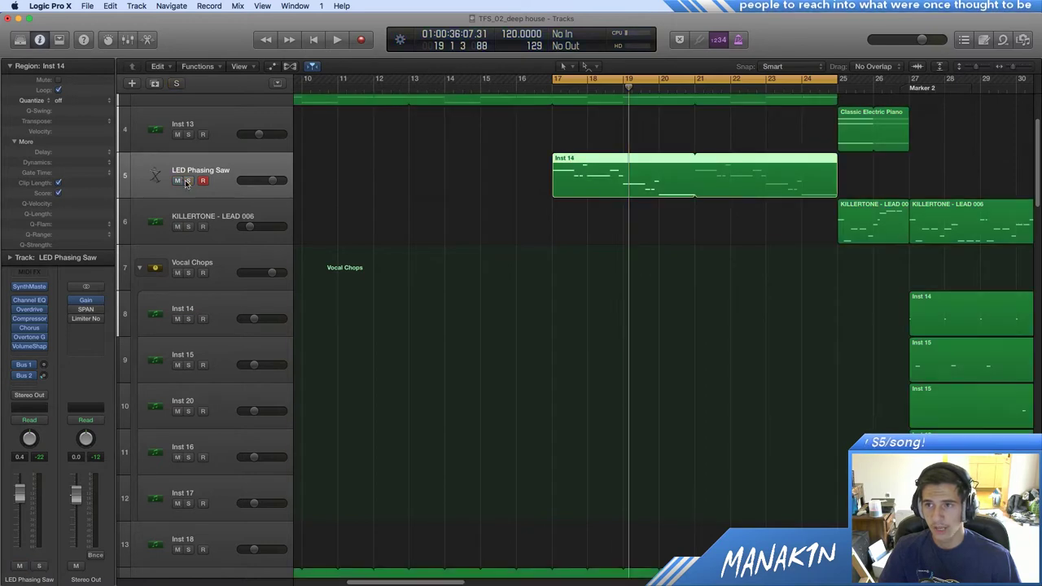
key("space")
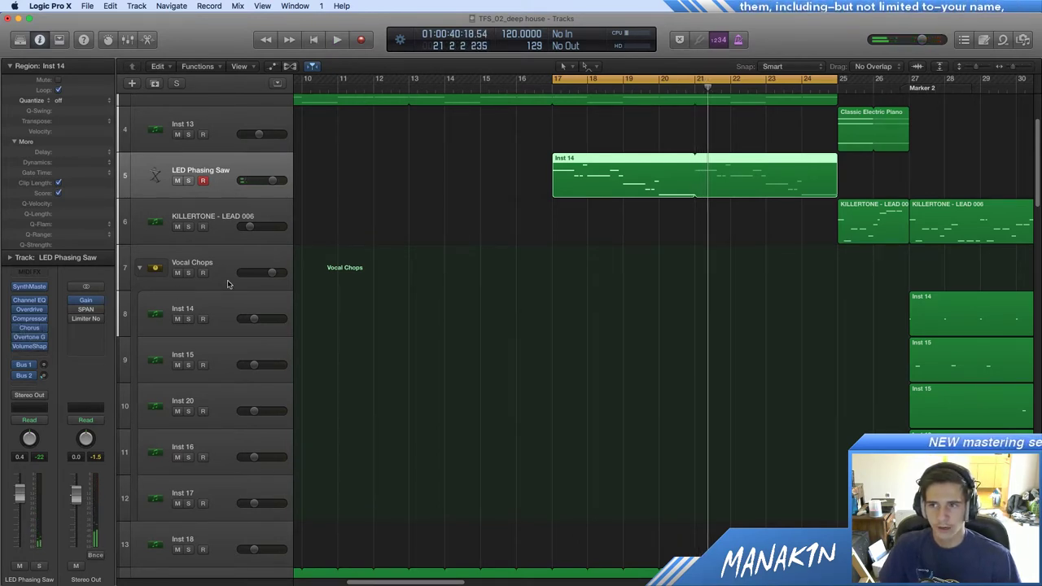
scroll(326, 216, "up", 3)
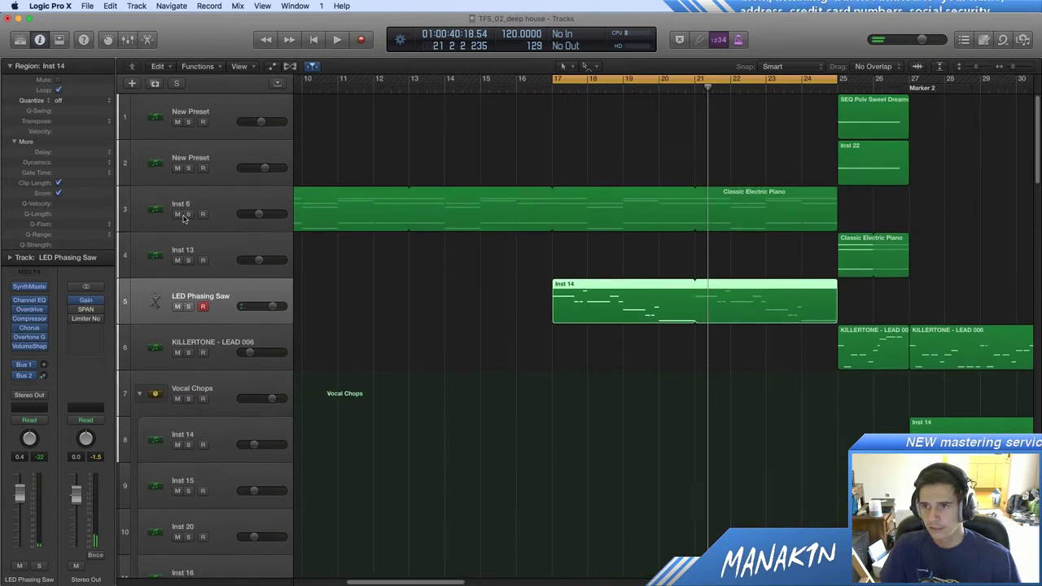
Step: Solo the Inst 6 and LED Phasing Saw tracks, audition them together, and unsolo Inst 6
left_click(187, 214)
left_click(188, 306)
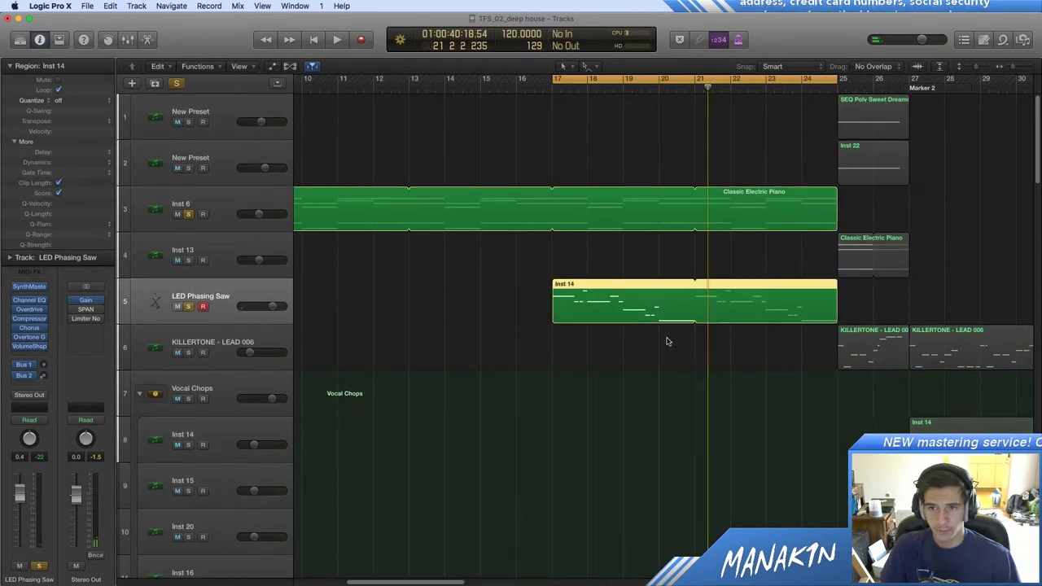
key("space")
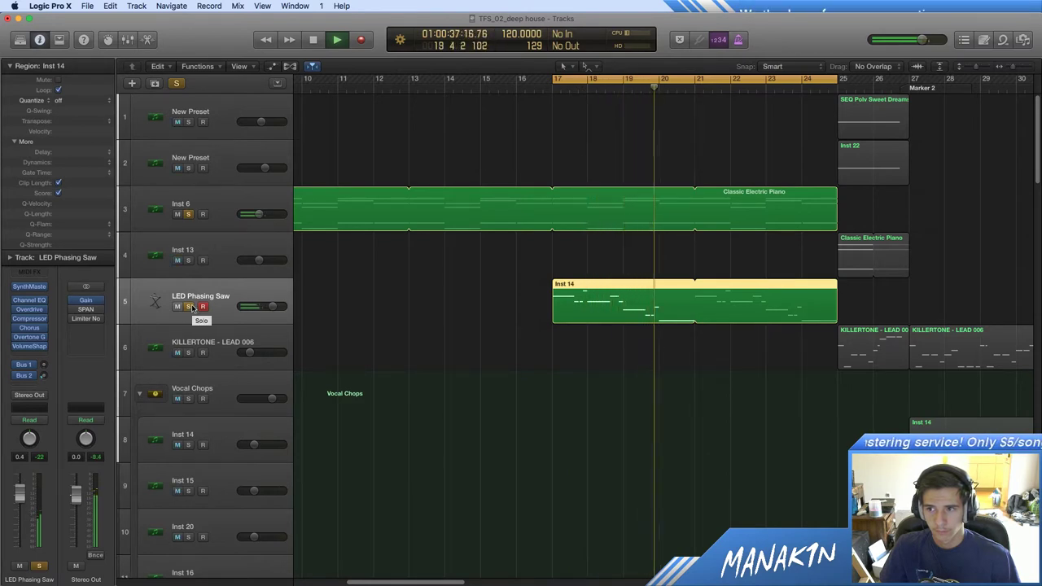
key("space")
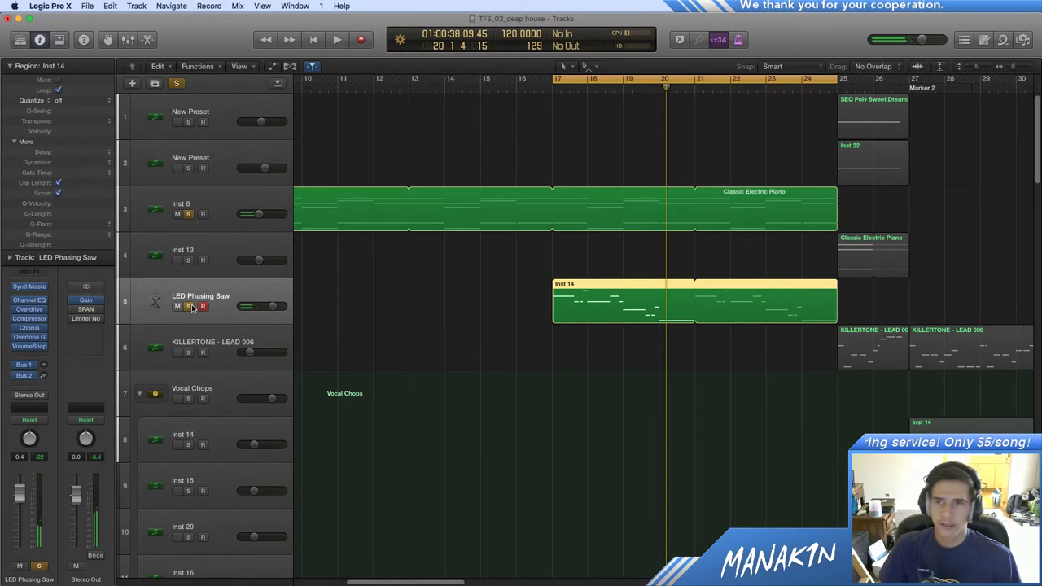
left_click(186, 214)
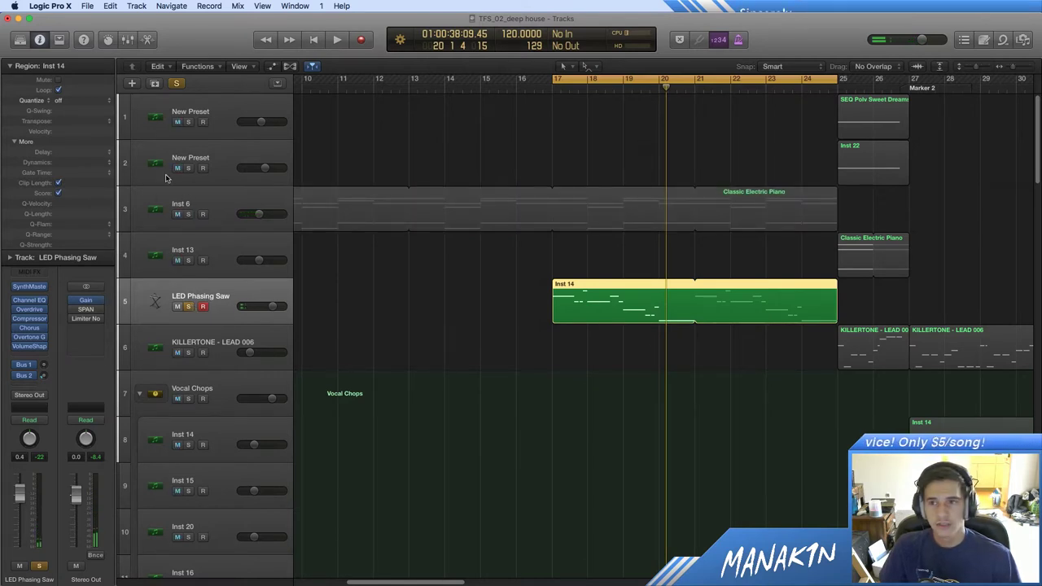
Step: Select the Inst 6 track, inspect its Channel EQ settings, and close the plug-in
left_click(206, 190)
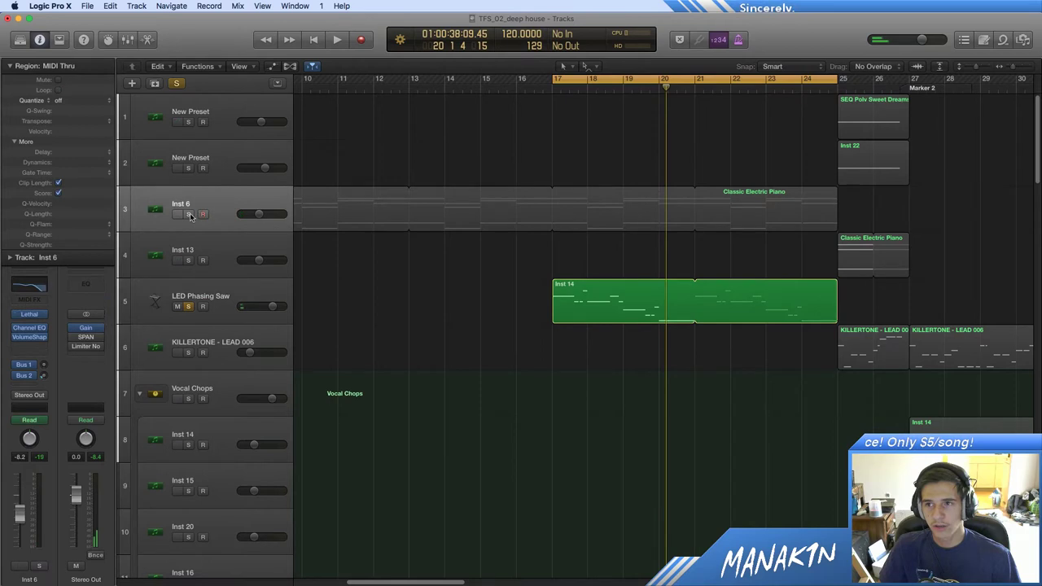
left_click(34, 327)
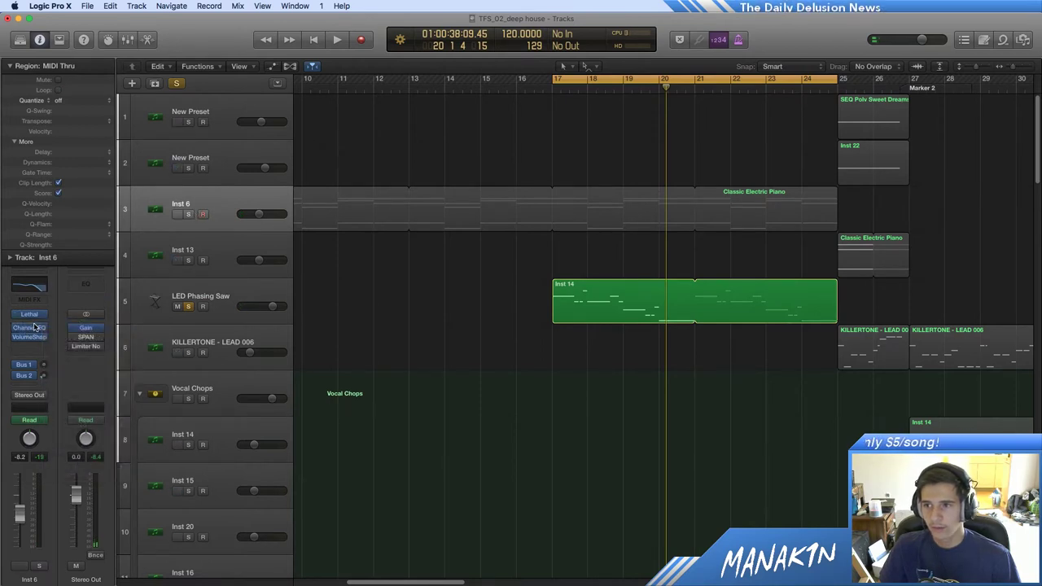
left_click(31, 328)
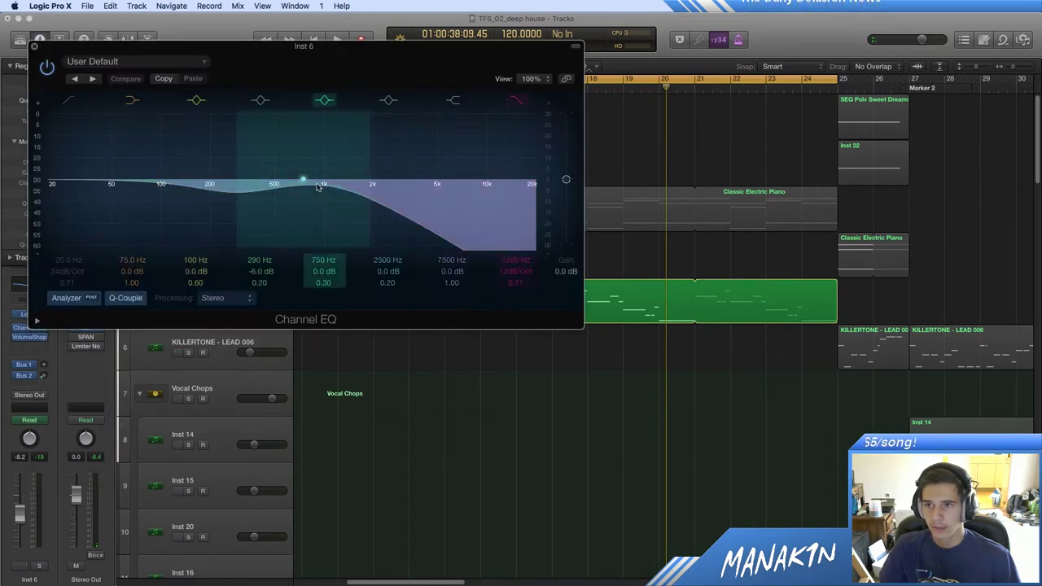
left_click(34, 47)
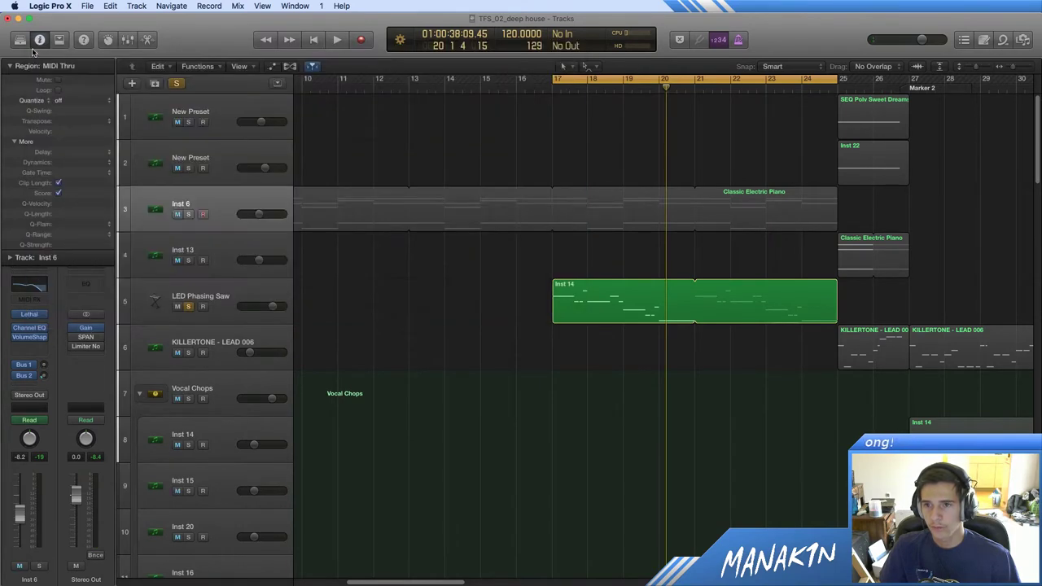
Step: Inspect the LED Phasing Saw track's Compressor during soloed playback, then close the plug-in and stop playback
left_click(186, 317)
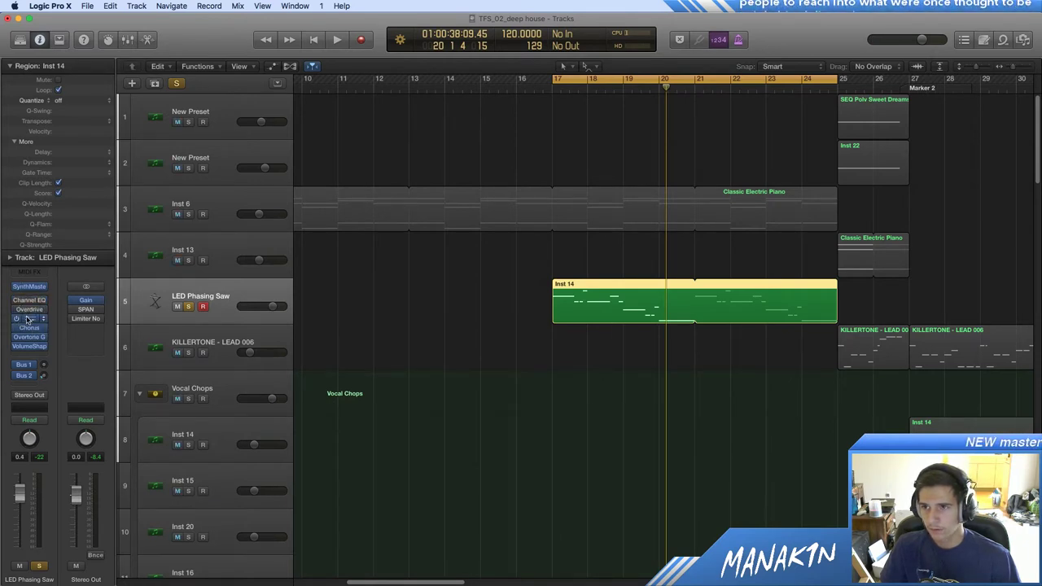
left_click(28, 319)
key("space")
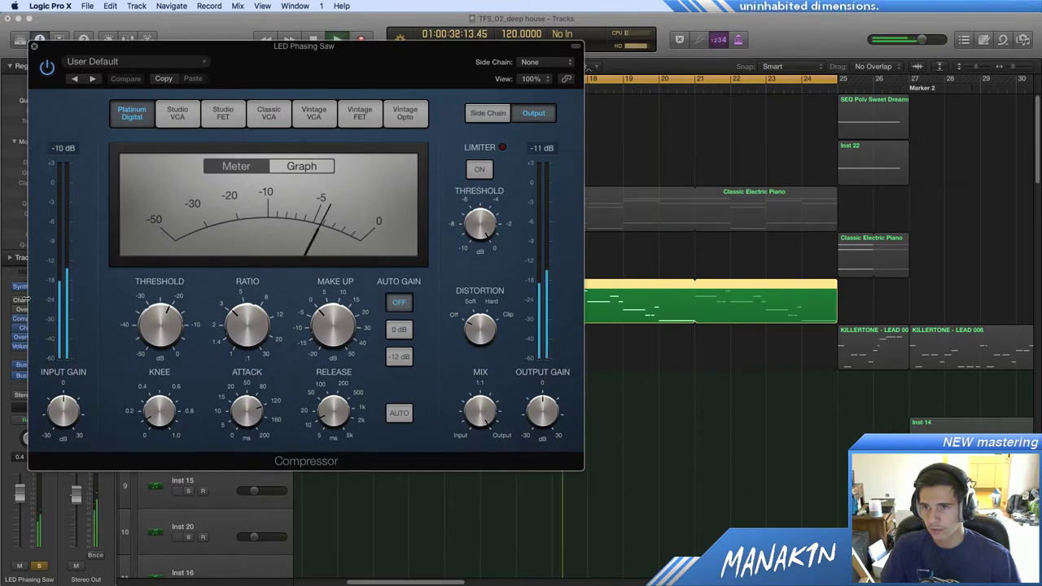
key("space")
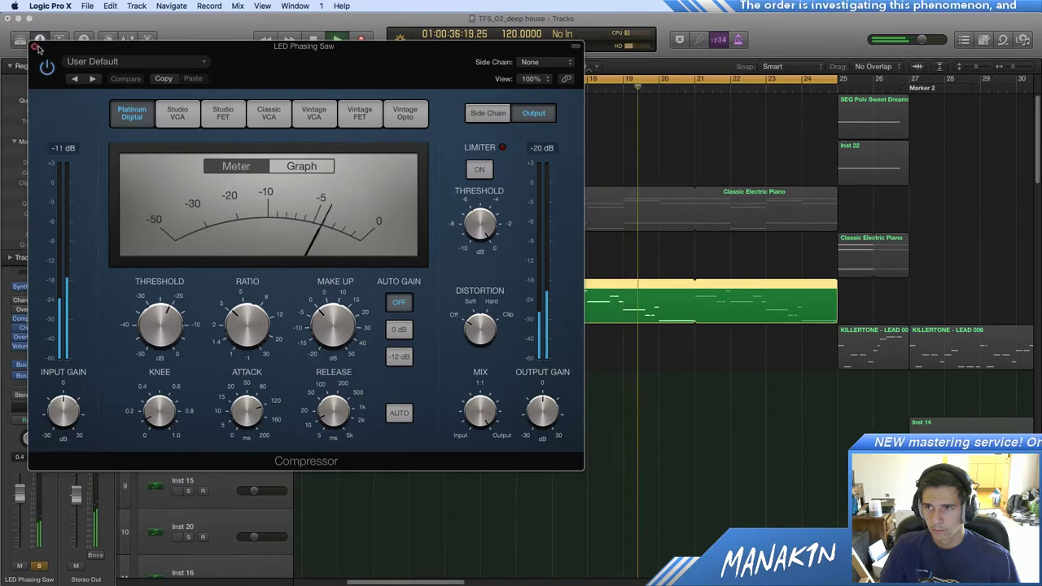
left_click(35, 46)
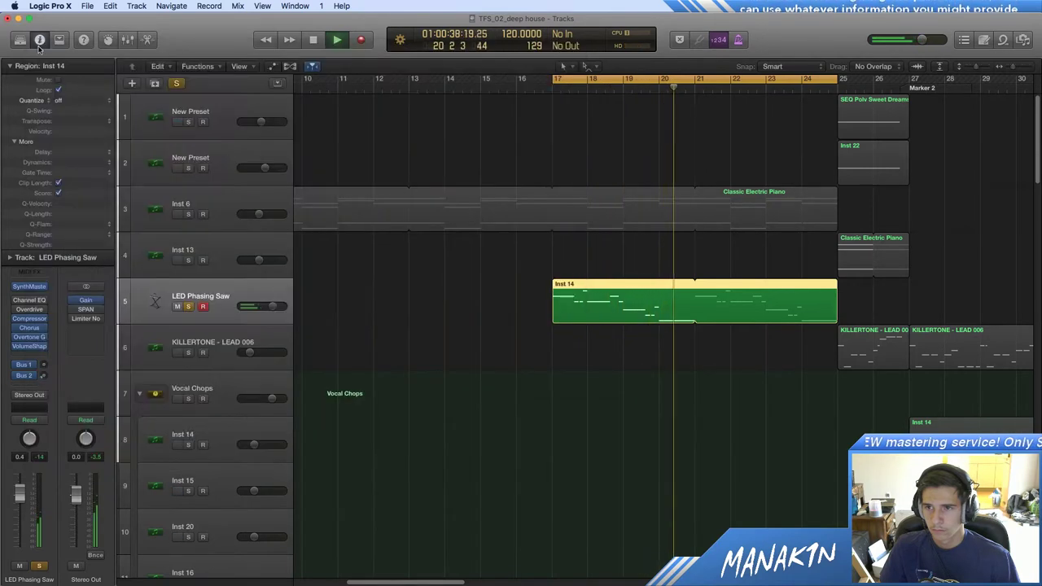
key("space")
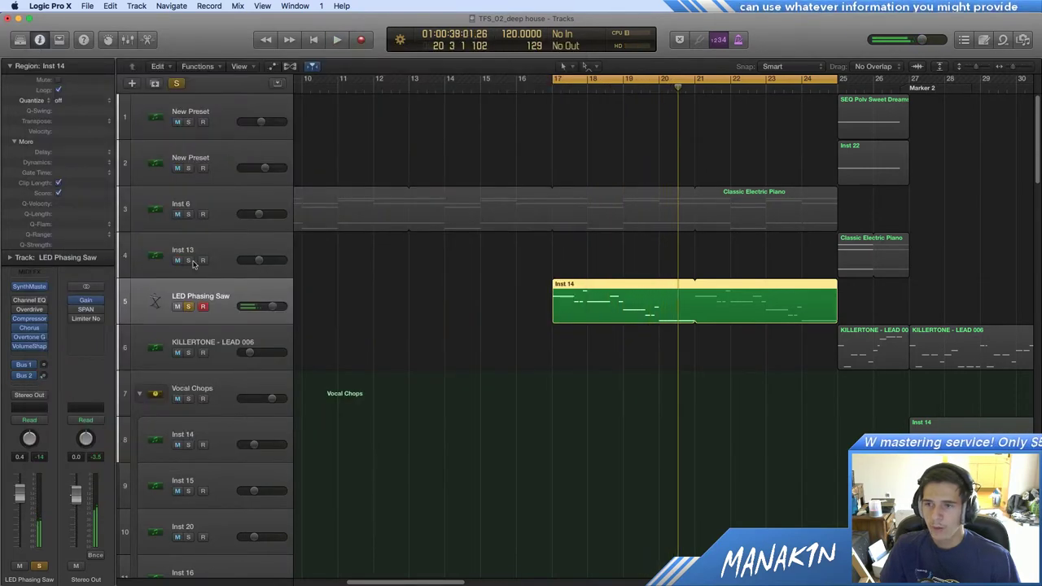
Step: Audition the soloed LED Phasing Saw with Overtone GEQ bypassed, and turn its Overdrive plug-in back on
left_click(17, 328)
left_click(17, 329)
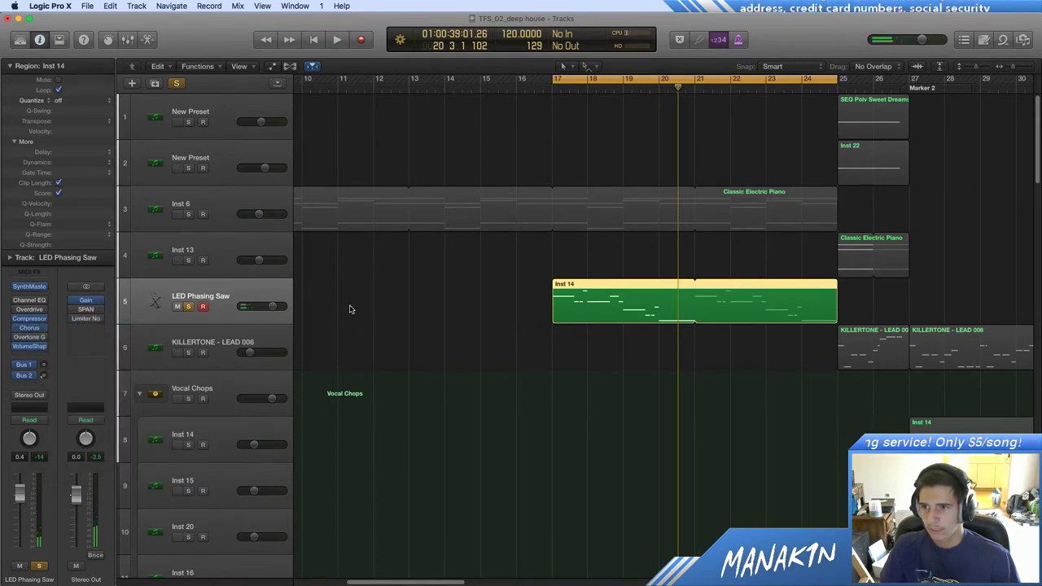
key("space")
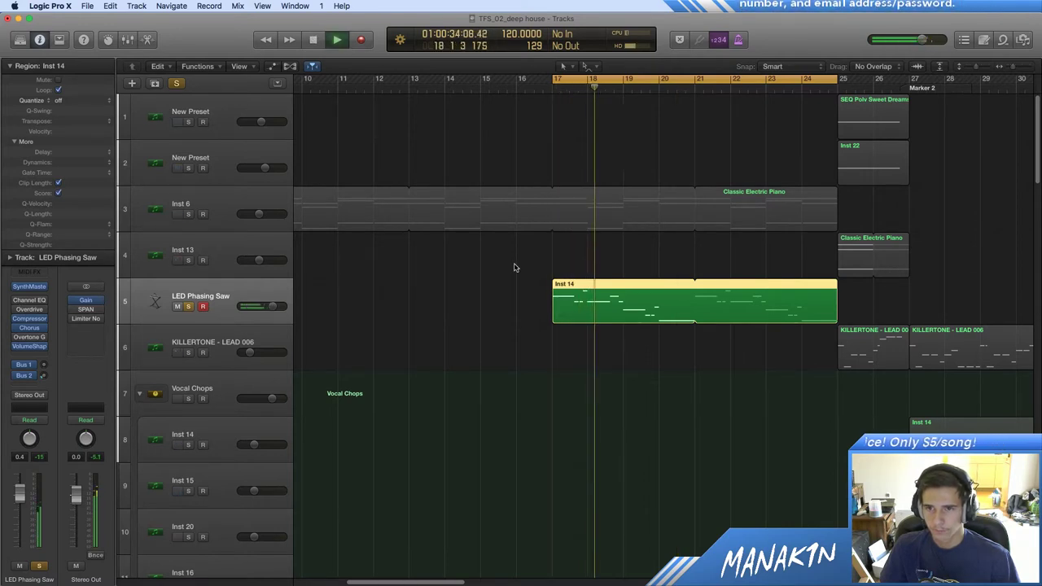
key("space")
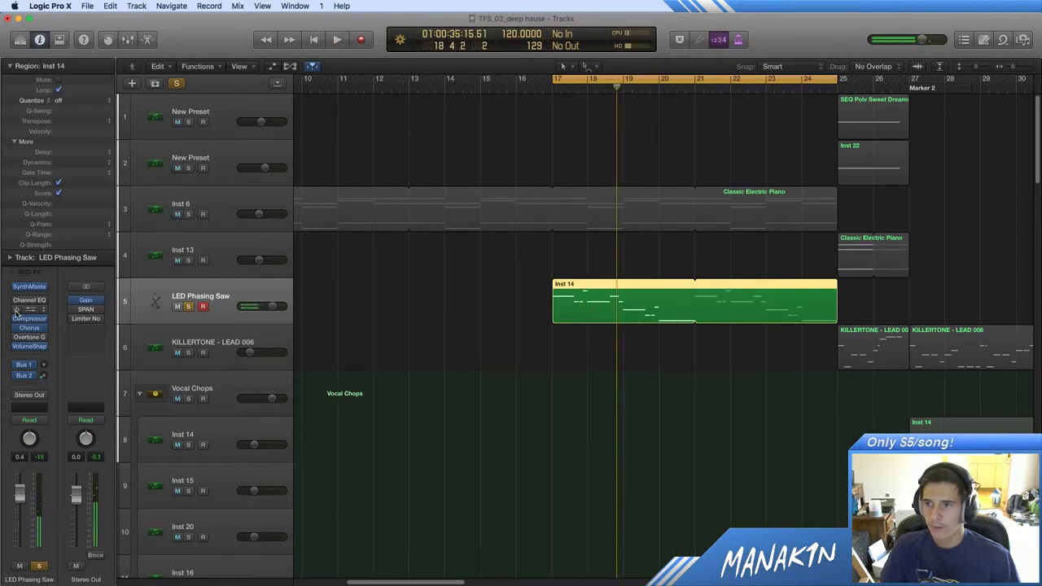
key("space")
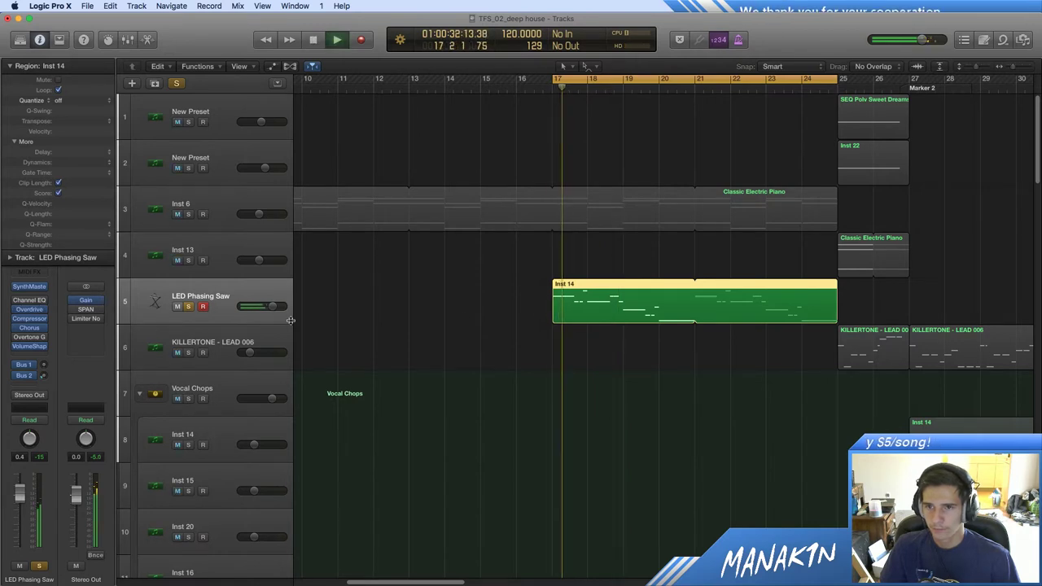
Step: In the LED Phasing Saw's Channel EQ, turn off the high cut and set the 2500 Hz band to 980 Hz and -10.0 dB
left_click(24, 301)
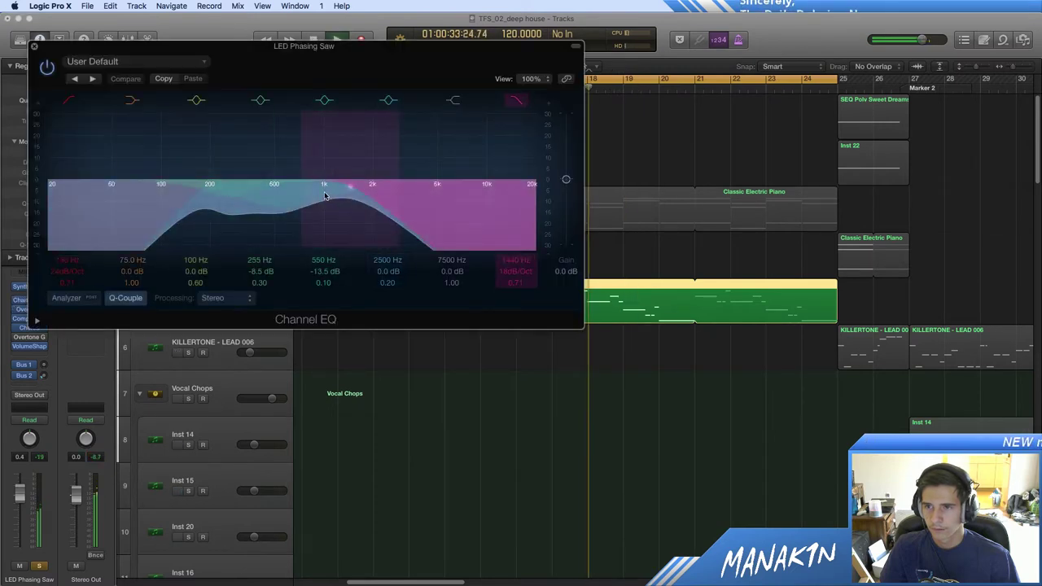
left_click(517, 100)
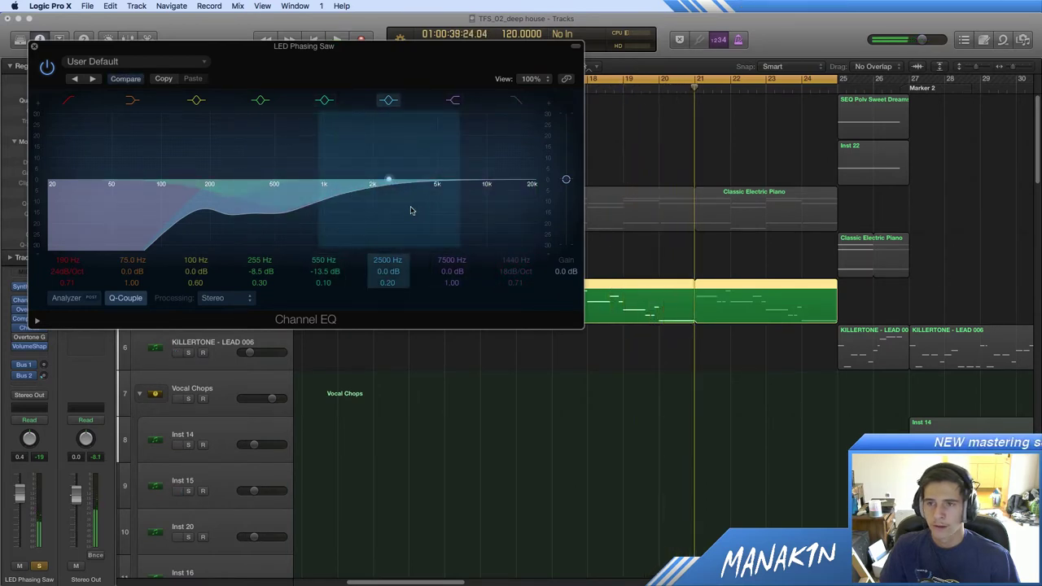
left_click_drag(412, 209, 340, 240)
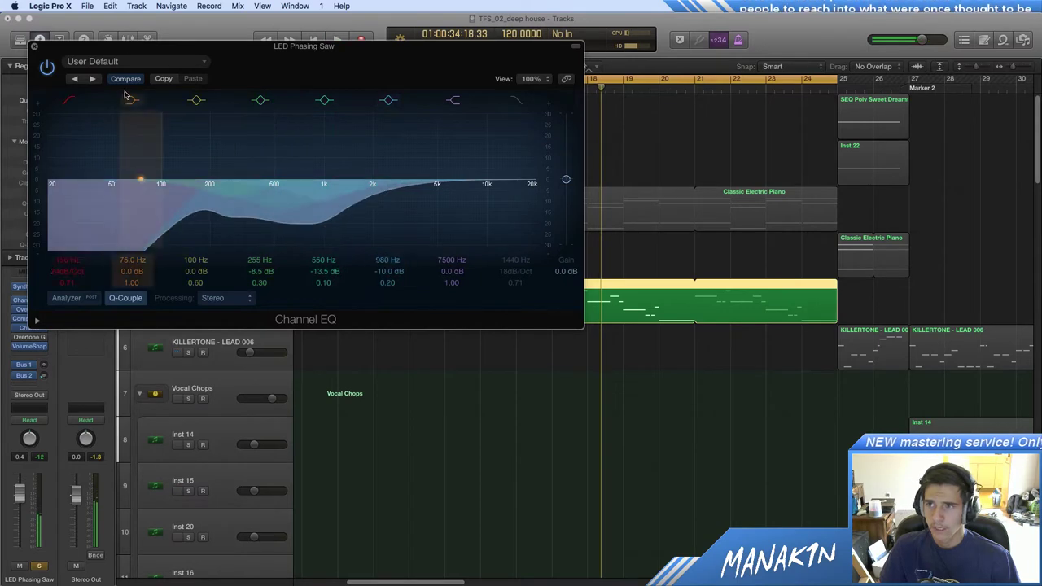
left_click_drag(104, 52, 372, 95)
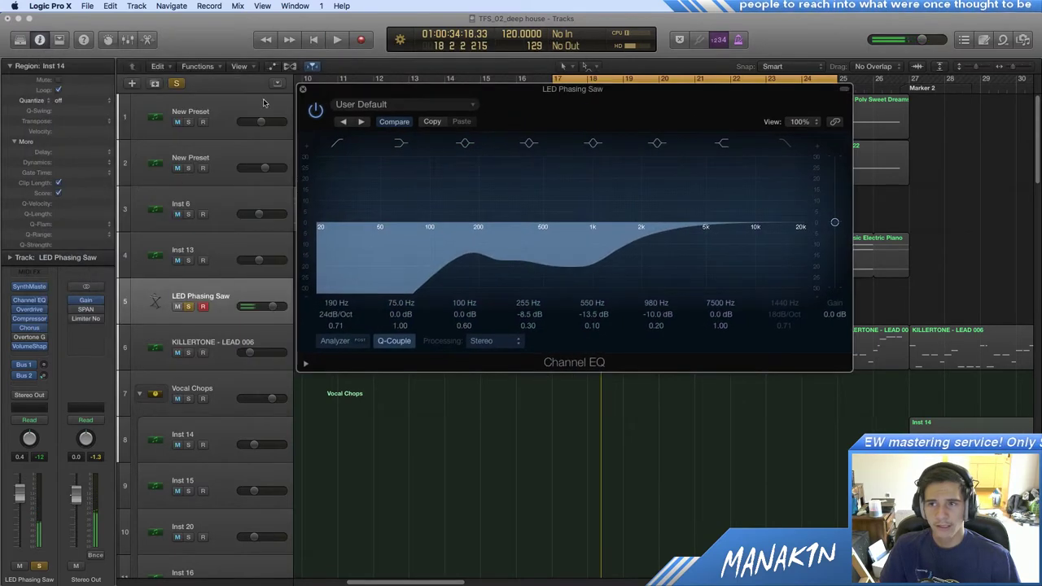
left_click(304, 89)
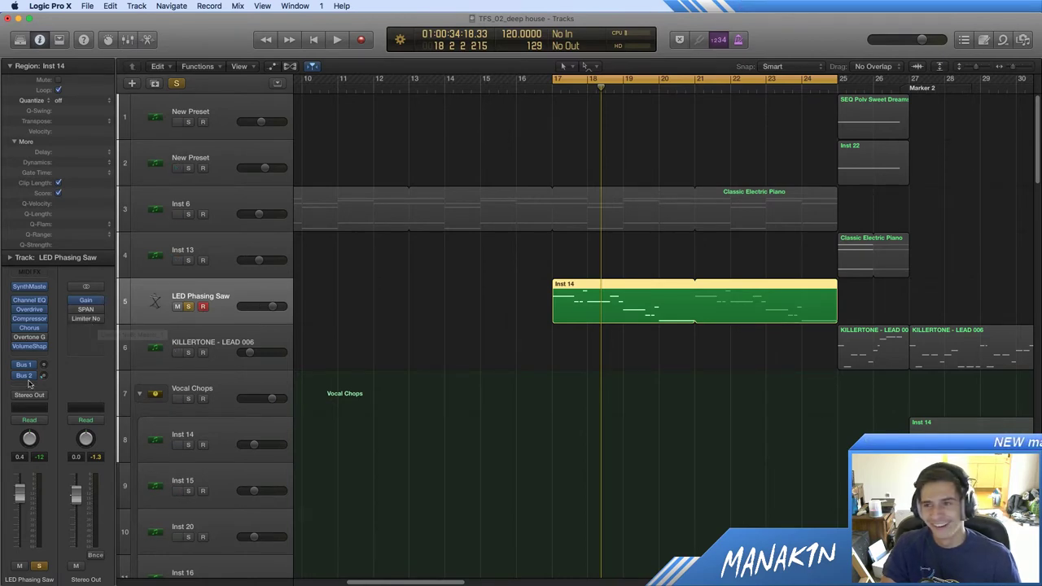
Step: Unsolo the LED Phasing Saw track during playback, and re-enable and open its Overtone GEQ plug-in
key("space")
left_click(188, 306)
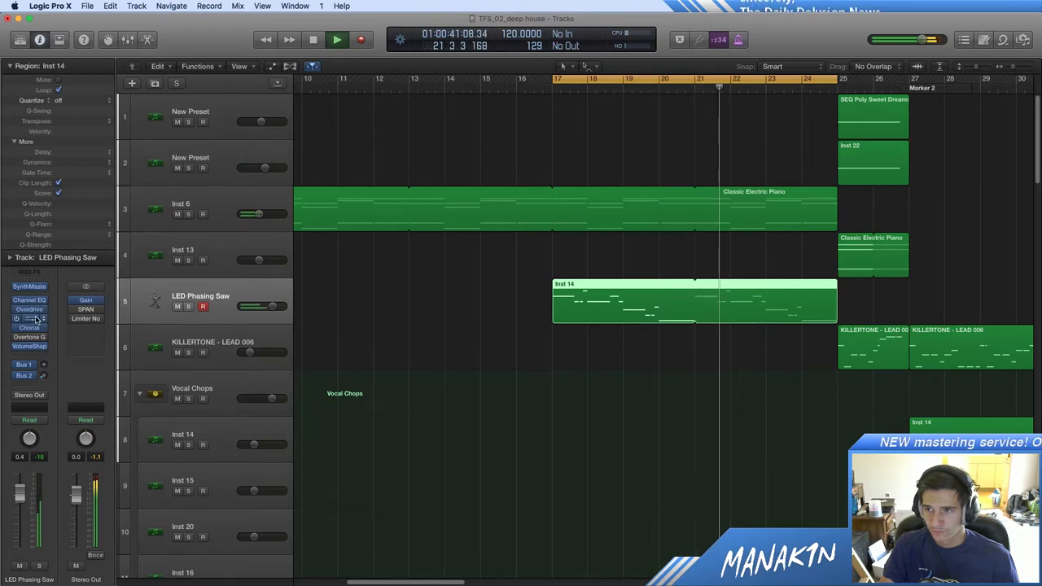
left_click(17, 337)
left_click(43, 337)
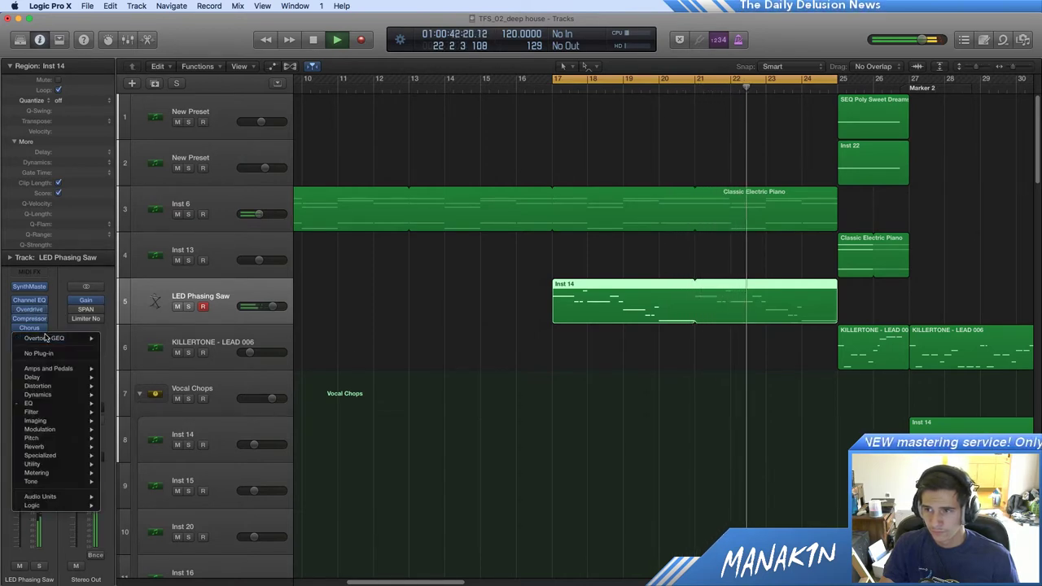
left_click(42, 286)
left_click(29, 337)
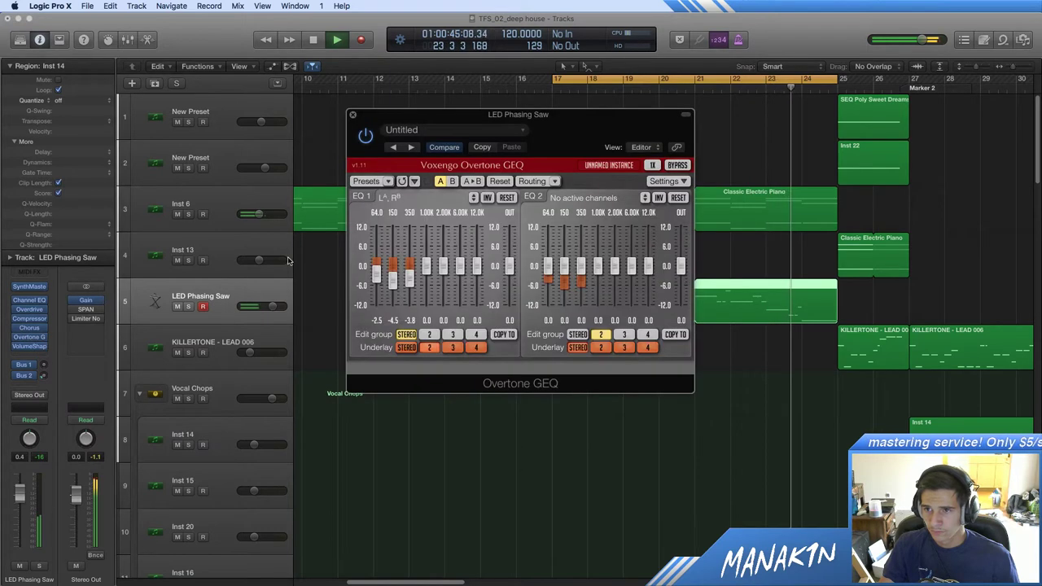
Step: Solo the LED Phasing Saw track, lower the Overtone GEQ's EQ 1 2.00K band and reset its 6.00K band to 0.0
left_click(40, 566)
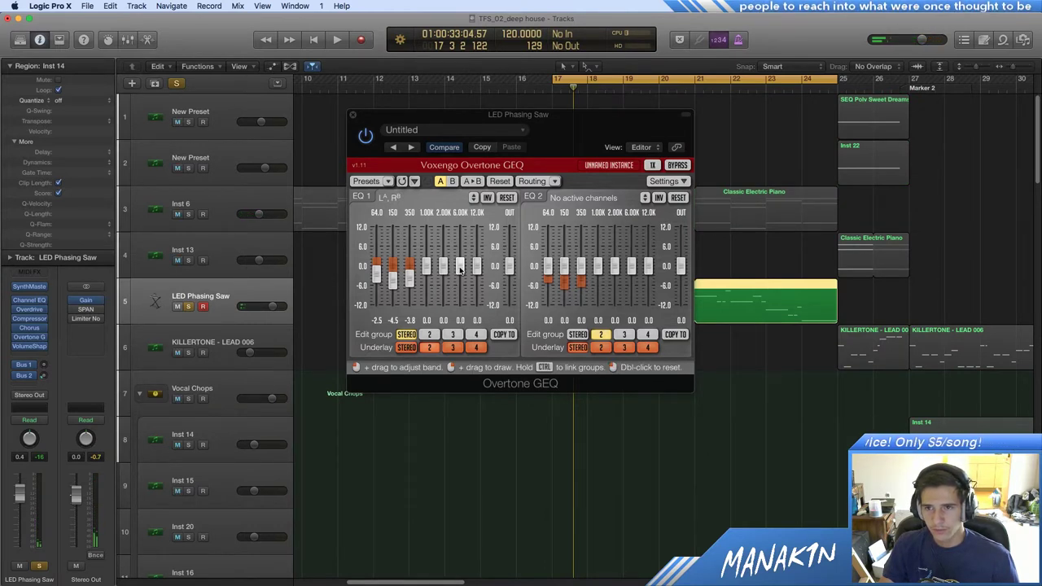
key("space")
mouse_move(460, 271)
left_mouse_down()
mouse_move(460, 242)
mouse_move(460, 267)
mouse_move(444, 238)
mouse_move(443, 276)
left_mouse_up()
double_click(460, 265)
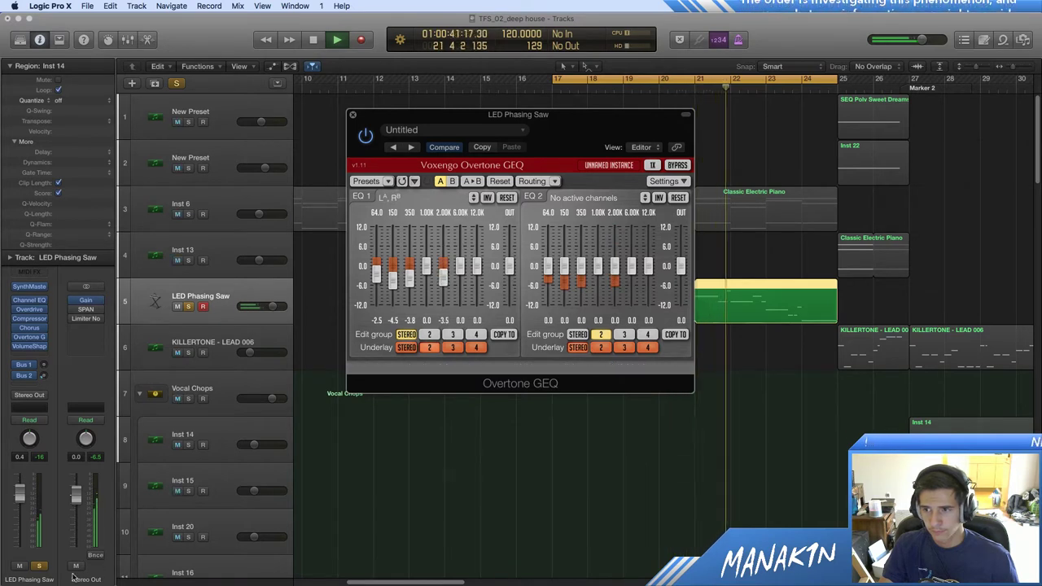
Step: Unsolo the LED Phasing Saw and, in Overtone GEQ's EQ 1, raise the 12.0K band to 5.6 and the output gain to 3.5
left_click(39, 565)
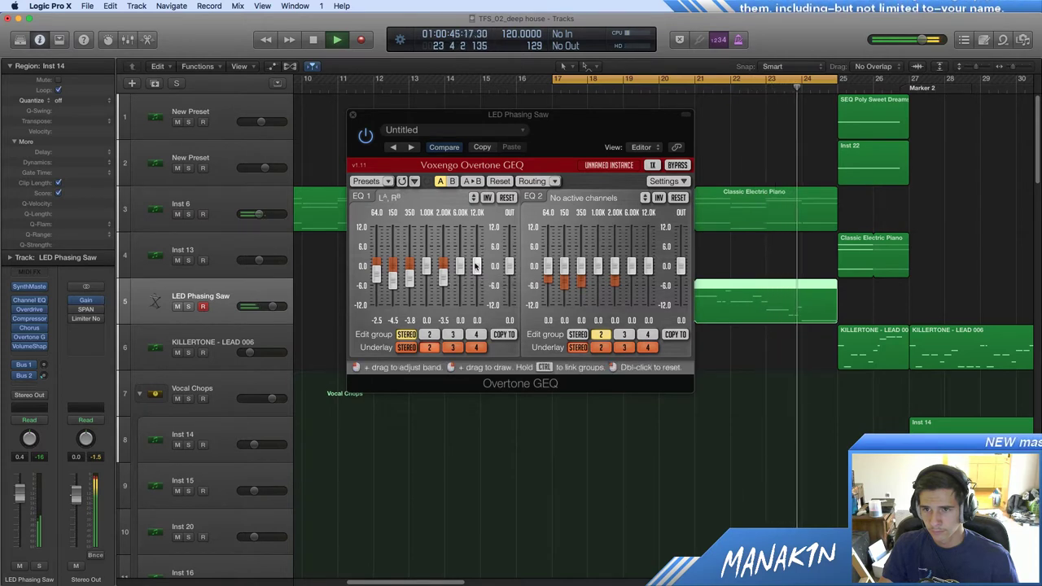
mouse_move(509, 266)
left_mouse_down()
mouse_move(510, 243)
mouse_move(510, 263)
left_mouse_up()
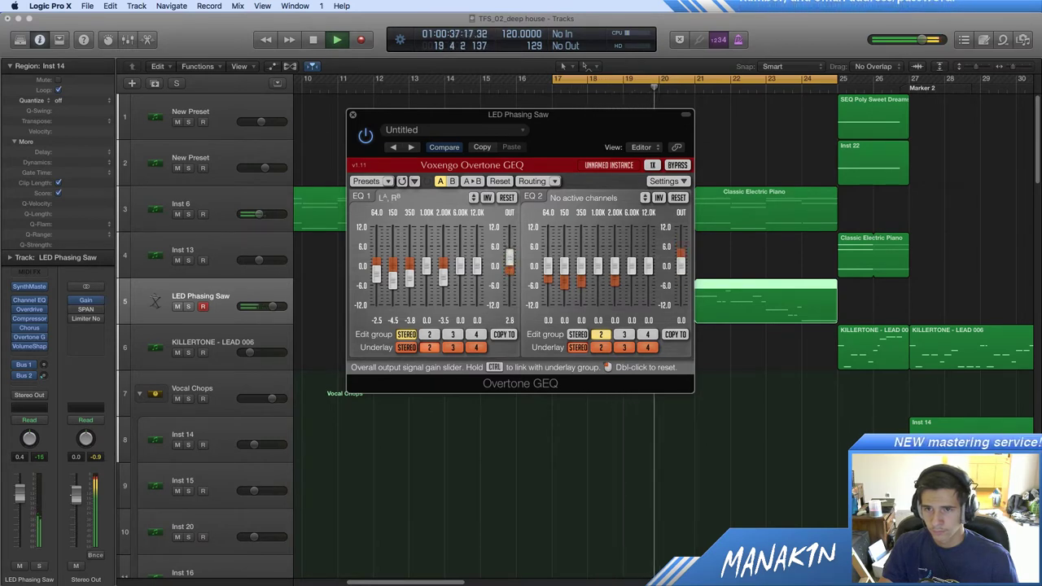
left_click_drag(509, 256, 509, 258)
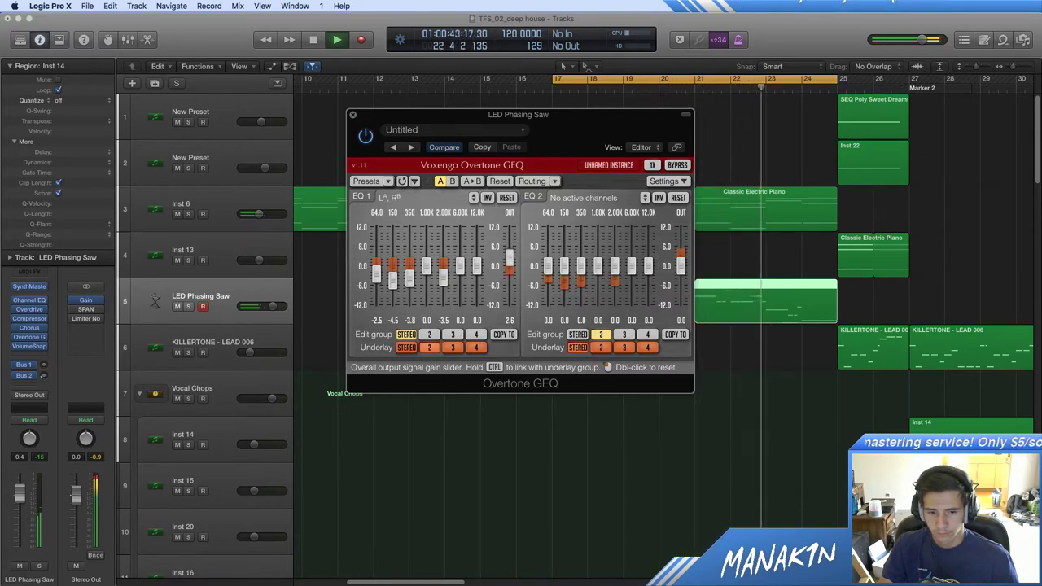
mouse_move(510, 258)
left_mouse_down()
mouse_move(460, 230)
mouse_move(460, 264)
mouse_move(477, 247)
mouse_move(509, 252)
left_mouse_up()
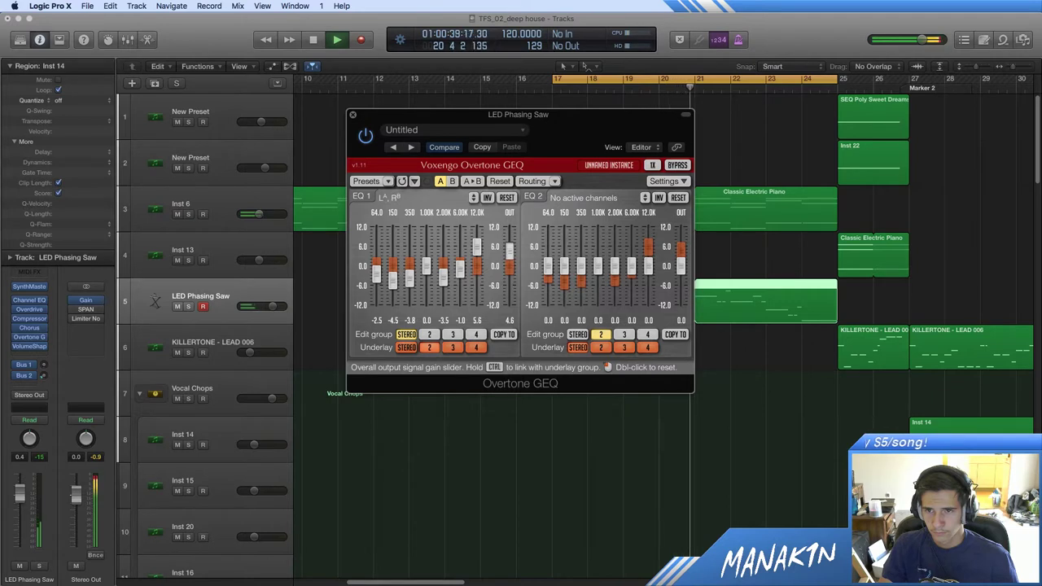
left_click_drag(509, 251, 509, 255)
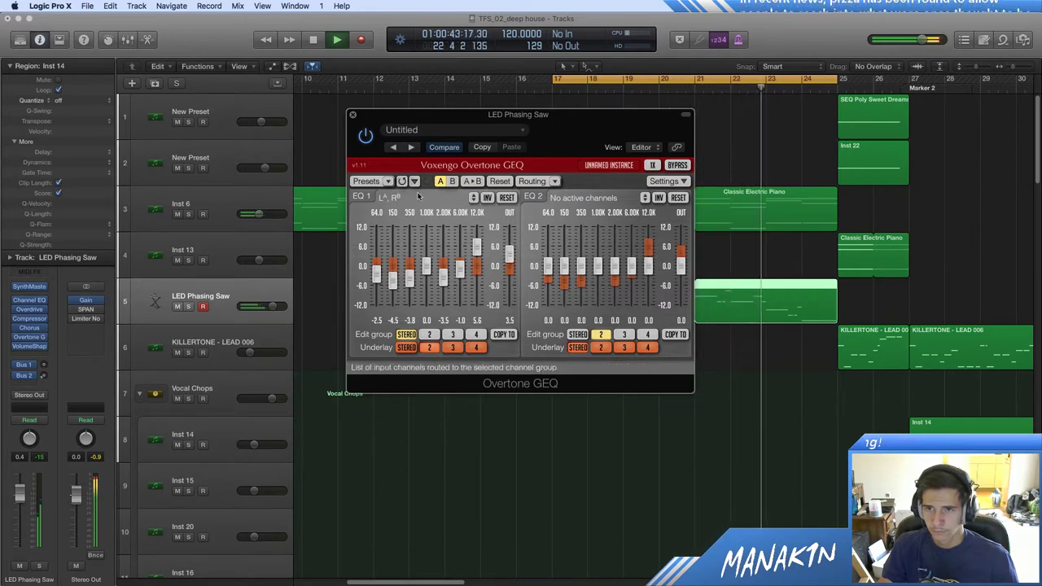
Step: Compare the LED Phasing Saw's edited Overtone GEQ and Channel EQ settings with their previous versions during playback, keeping the edited ones
left_click(444, 147)
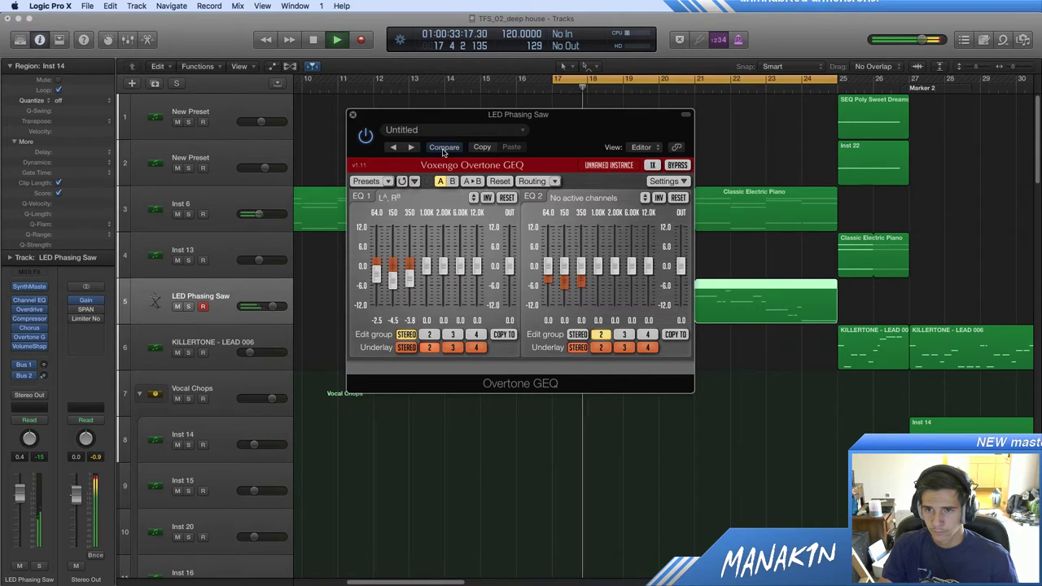
left_click(444, 149)
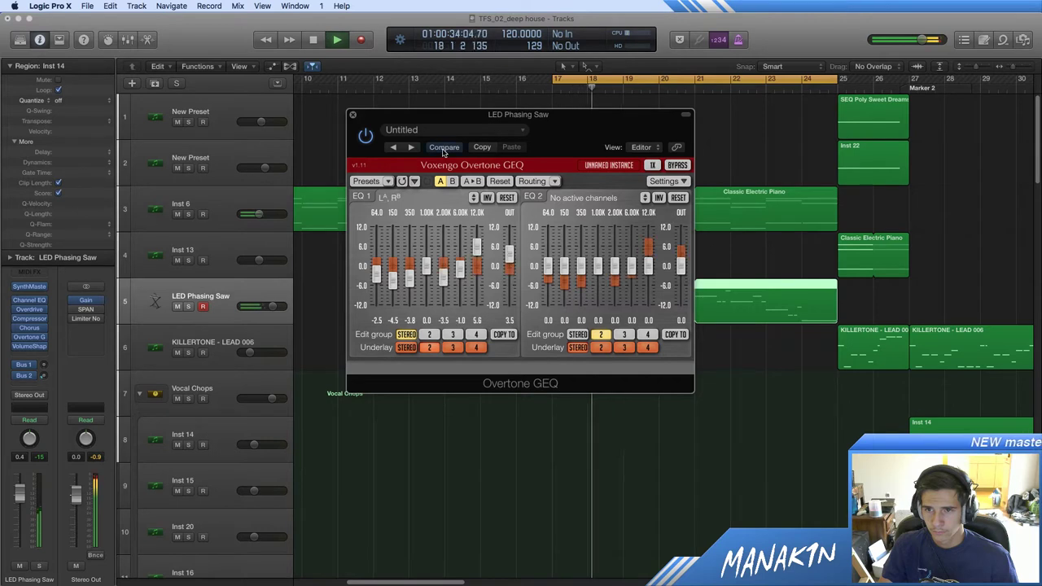
left_click(30, 300)
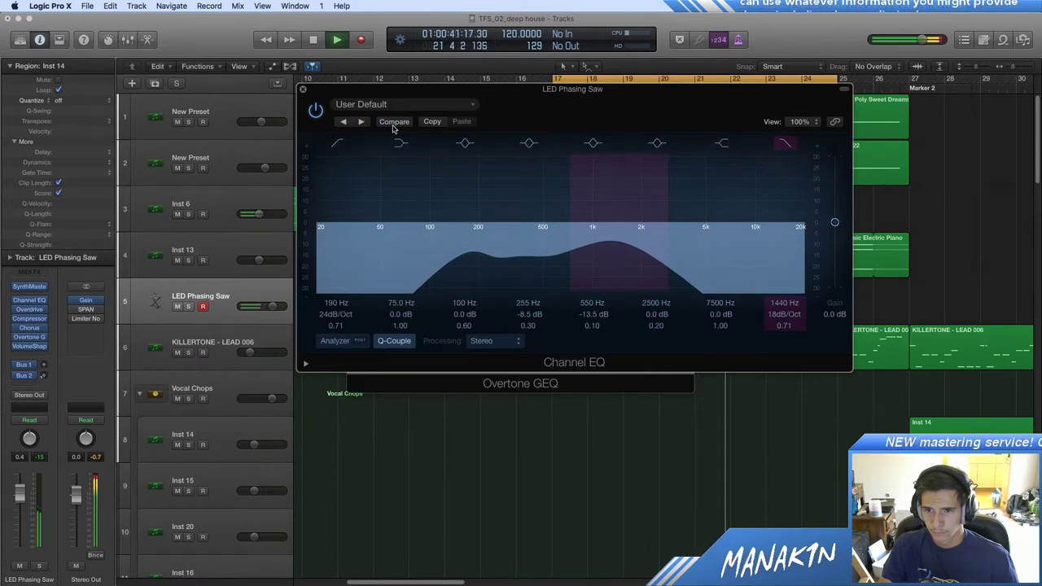
left_click(393, 124)
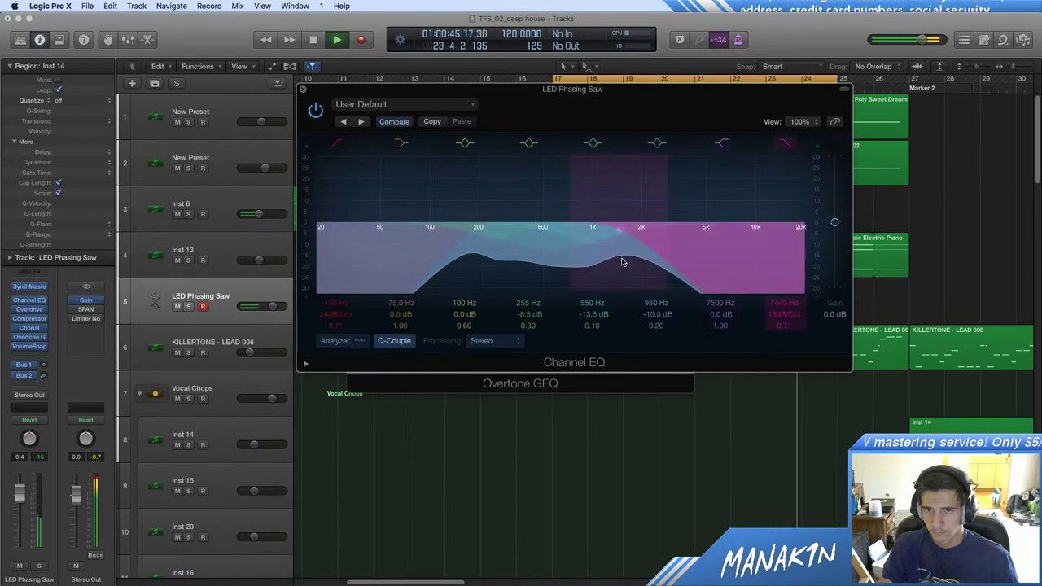
Step: In the Channel EQ, set the high cut to 7700 Hz at 6 dB/Oct and the 980 Hz band to 1160 Hz and -8.5 dB
left_click_drag(614, 259, 715, 263)
left_click_drag(796, 313, 797, 332)
left_click_drag(610, 265, 611, 269)
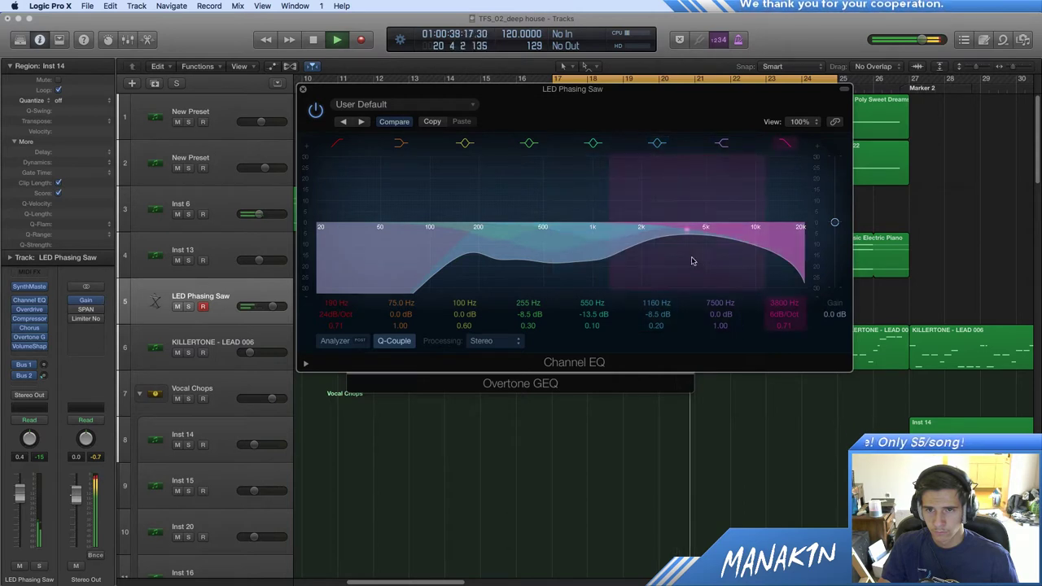
left_click_drag(692, 258, 747, 257)
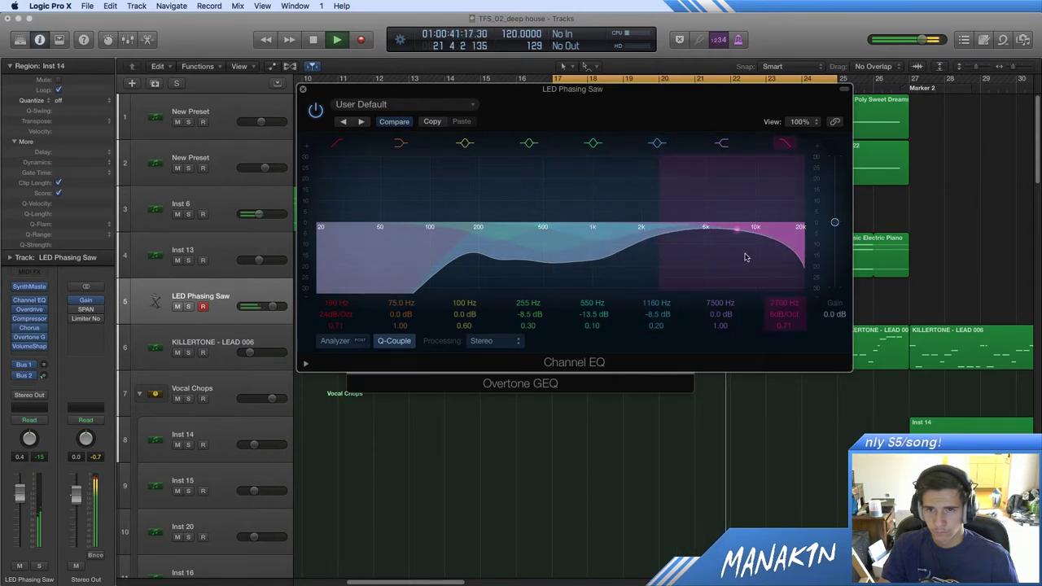
Step: Replace the Channel EQ's high cut with a high shelf at 3400 Hz and -6.0 dB, and raise the overall gain to +1.0 dB
left_click(783, 142)
left_click(782, 141)
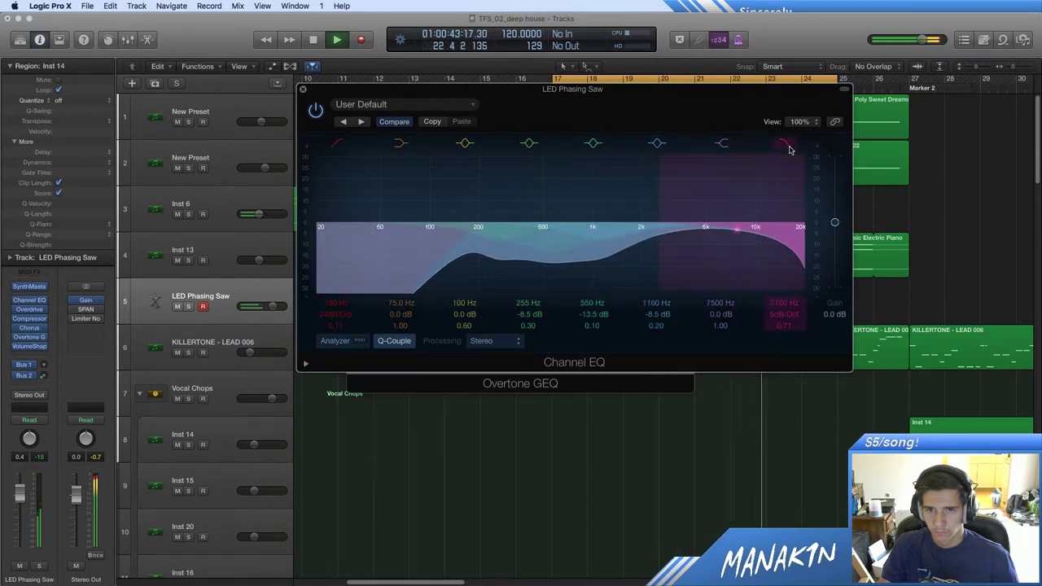
left_click(783, 142)
left_click_drag(720, 176, 738, 205)
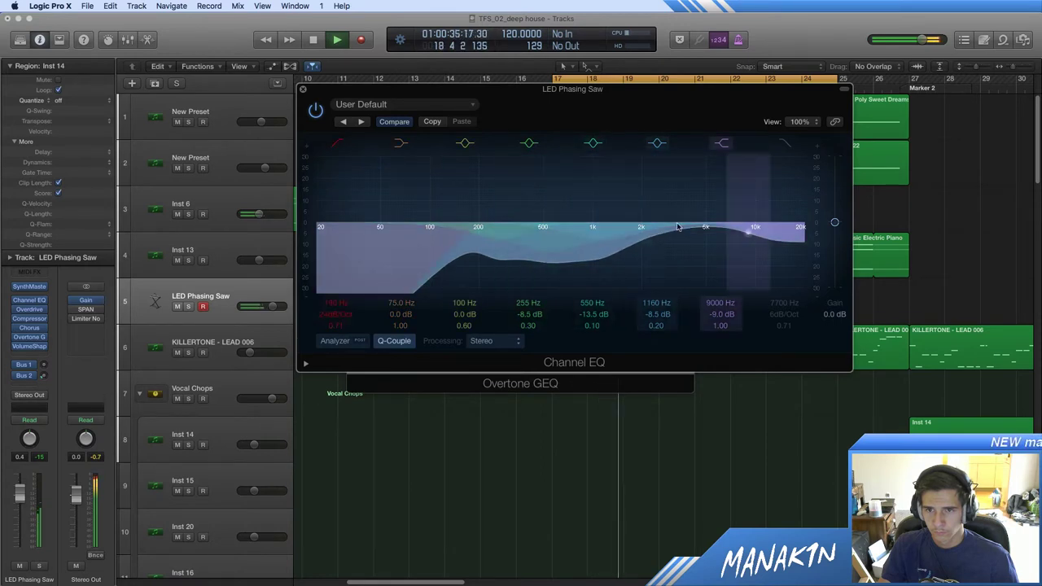
left_click_drag(727, 247, 651, 243)
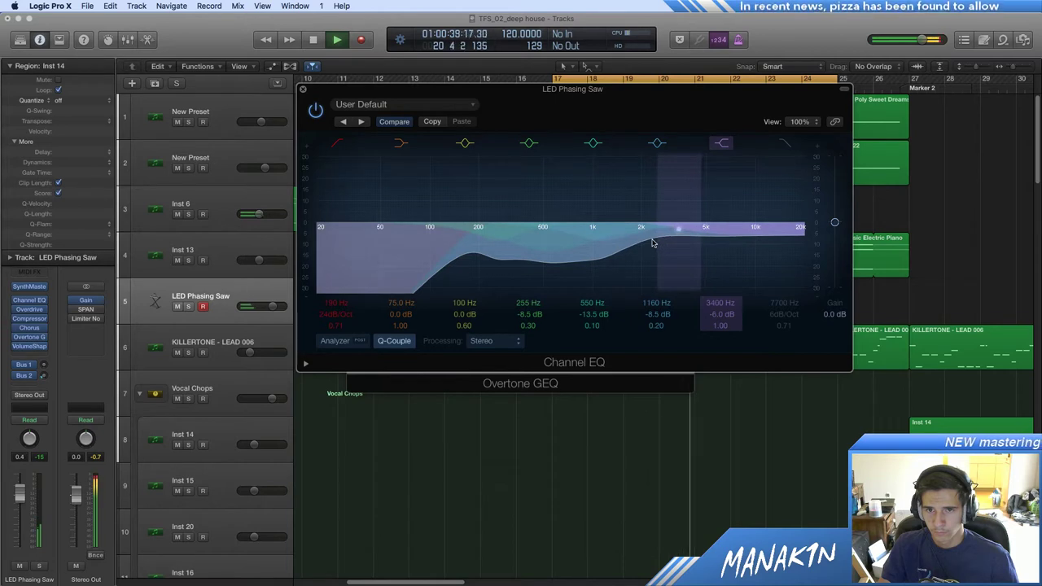
mouse_move(834, 222)
left_mouse_down()
mouse_move(834, 210)
mouse_move(835, 224)
left_mouse_up()
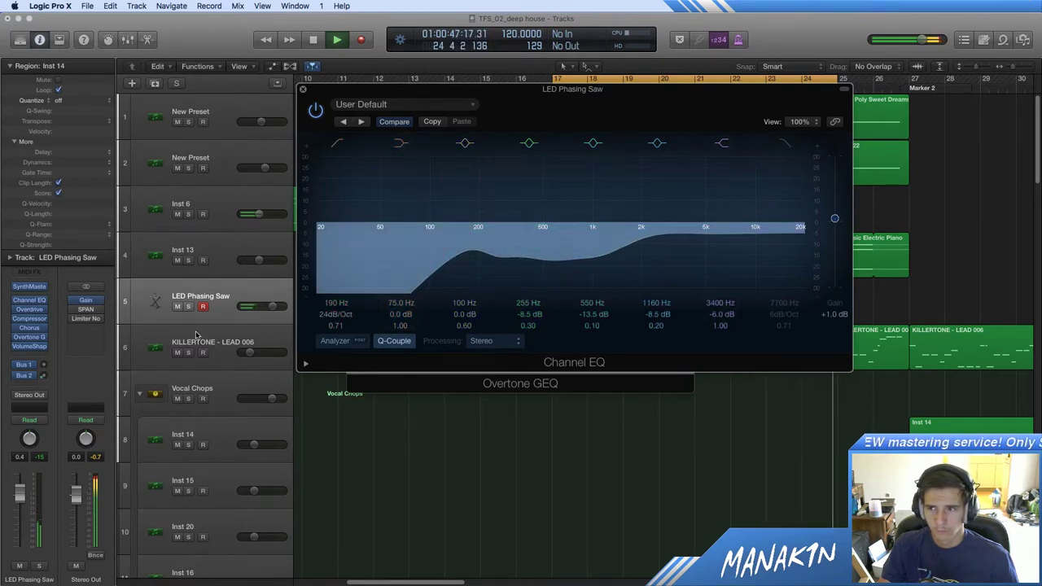
Step: Check the LED Phasing Saw's Overdrive, close all its plug-in windows, and stop playback with cycle mode turned off
left_click(33, 308)
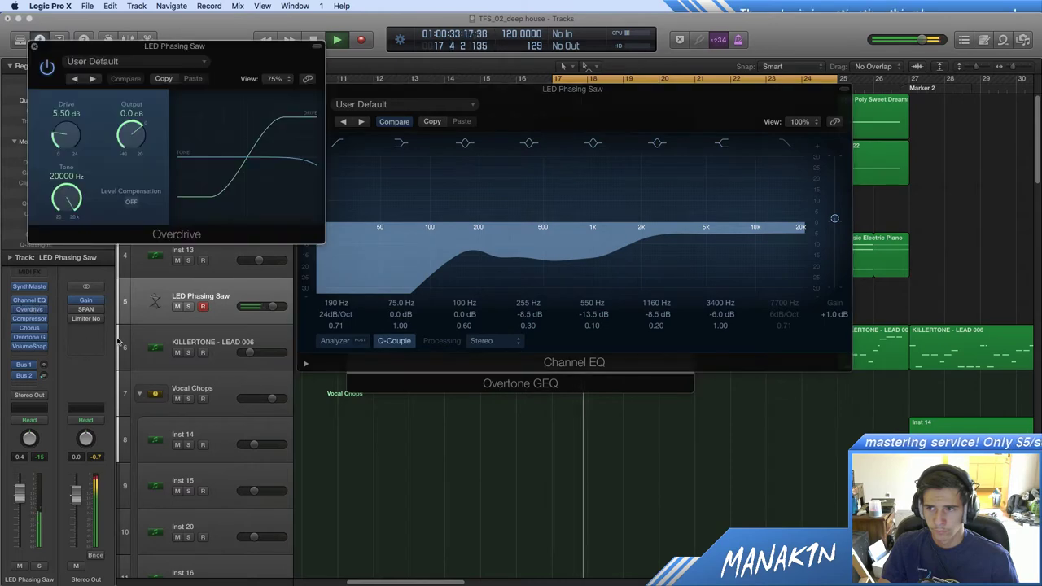
left_click(34, 48)
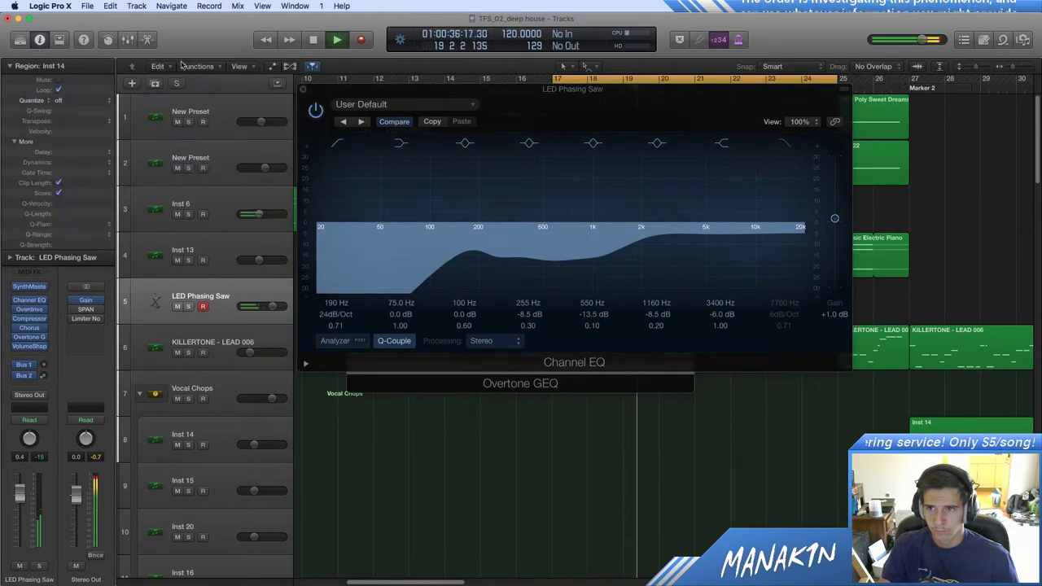
left_click(302, 90)
key("space")
left_click(560, 75)
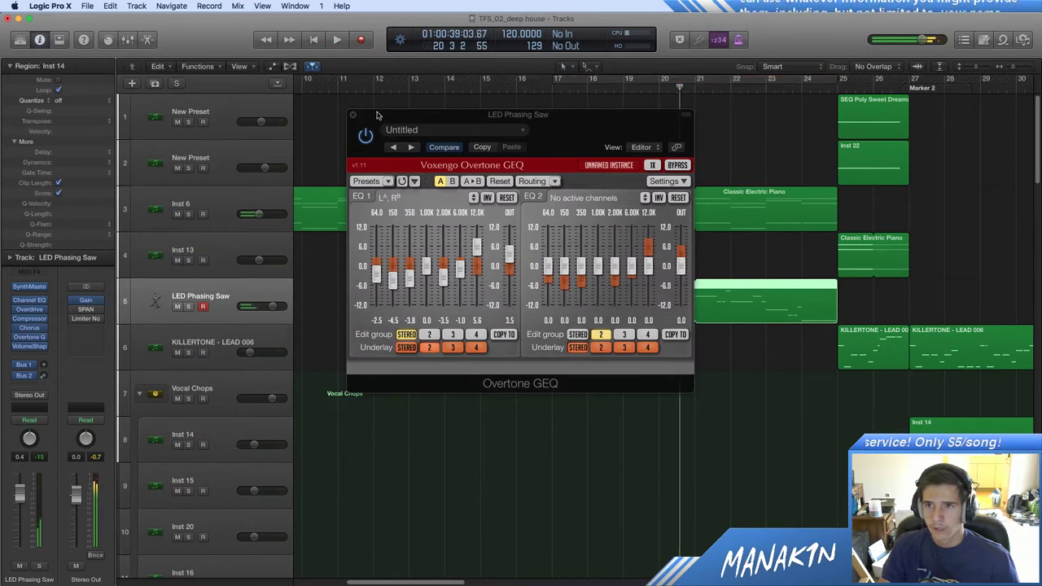
left_click(352, 115)
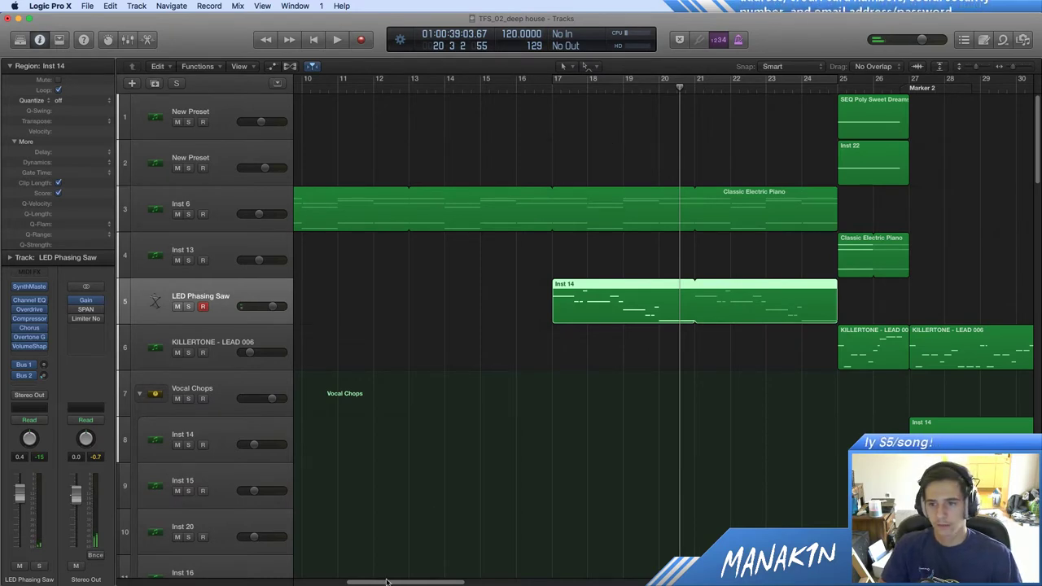
Step: Play the arrangement from about bar 8 and set the LED Phasing Saw track's volume to 0.0 dB
left_click_drag(408, 583, 344, 580)
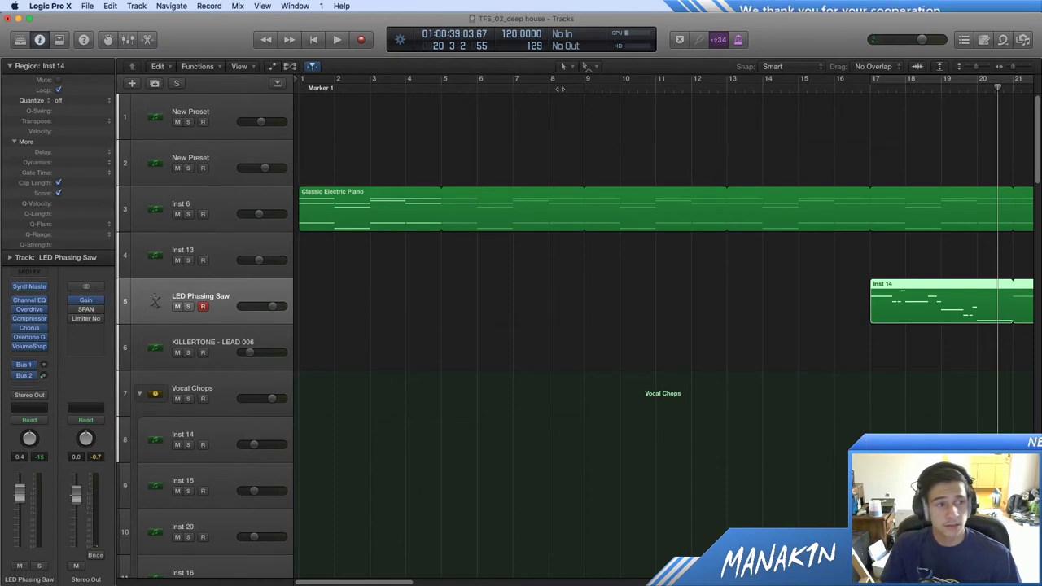
left_click(560, 88)
key("space")
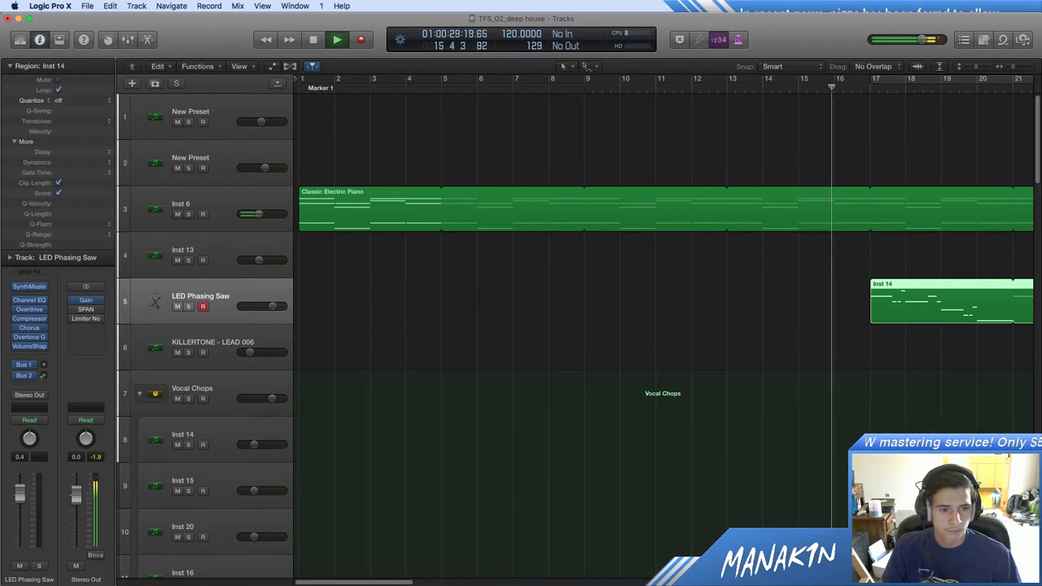
key("super+Tab")
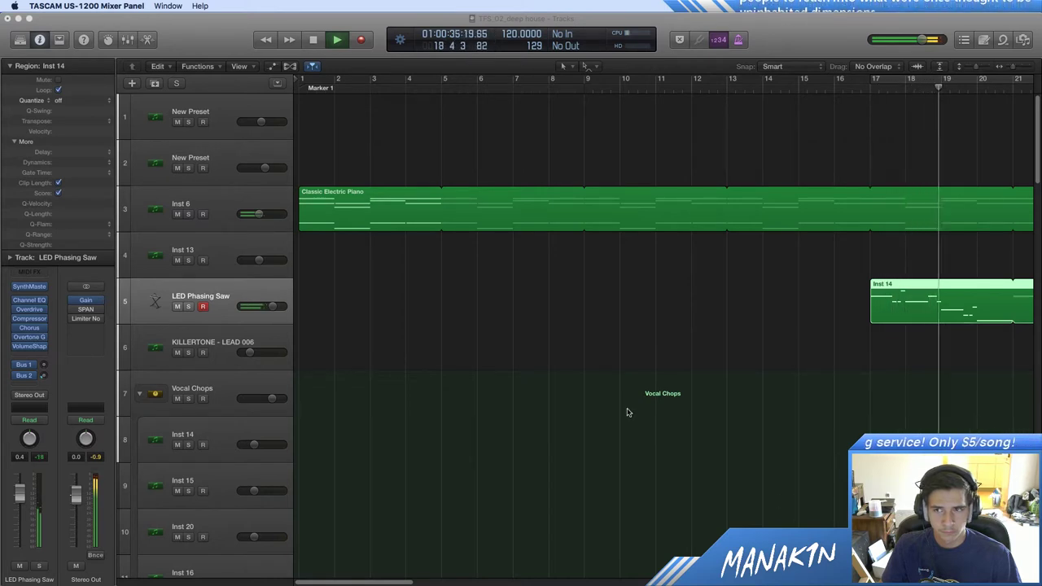
mouse_move(273, 307)
left_mouse_down()
mouse_move(264, 316)
mouse_move(272, 309)
left_mouse_up()
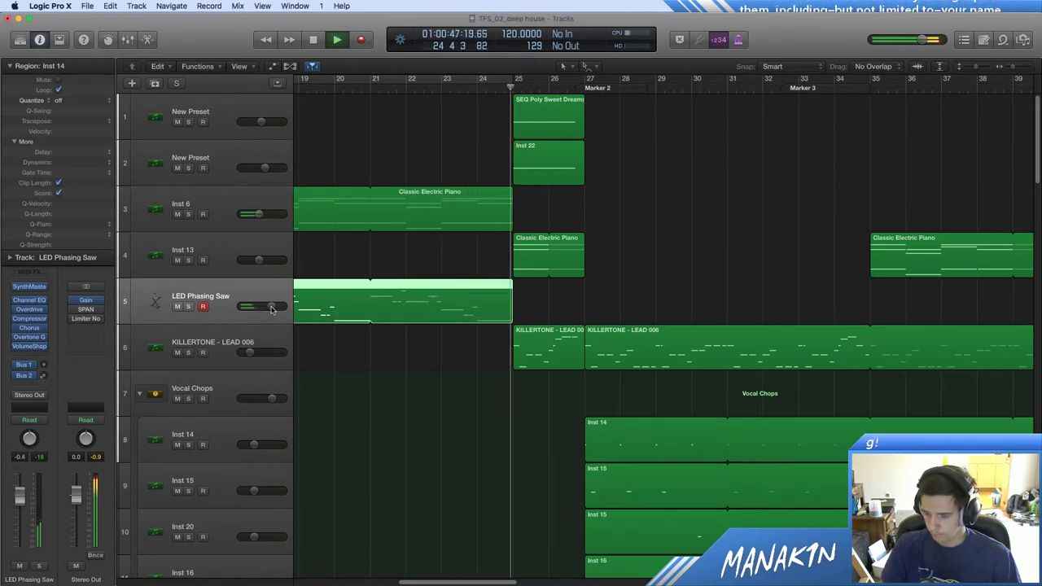
left_click(272, 310, "alt")
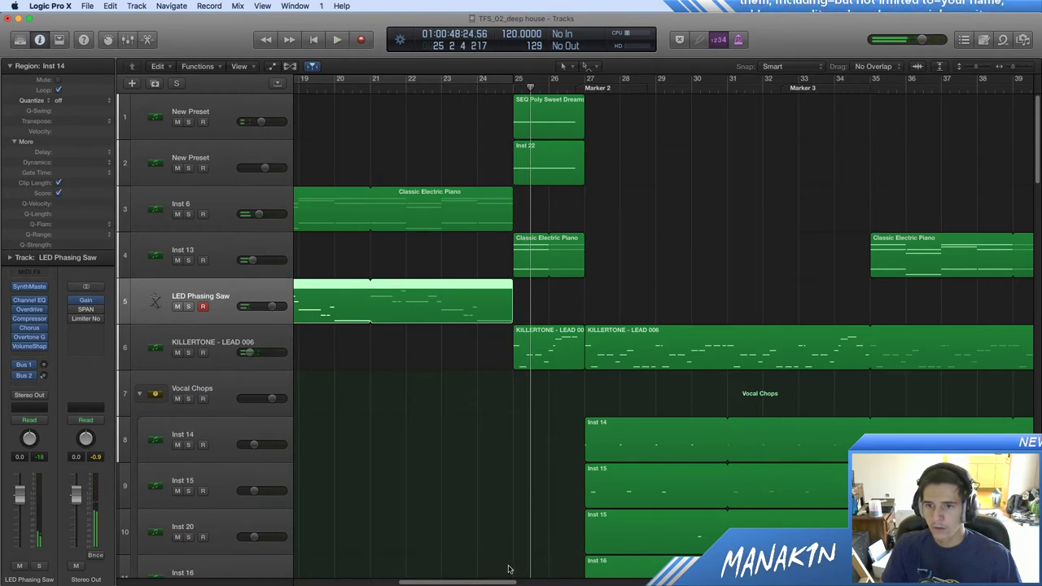
Step: Open the LED Phasing Saw's Inst 14 region in the Piano Roll and solo the track with the bar 17 to 25 cycle enabled
left_click_drag(486, 584, 449, 581)
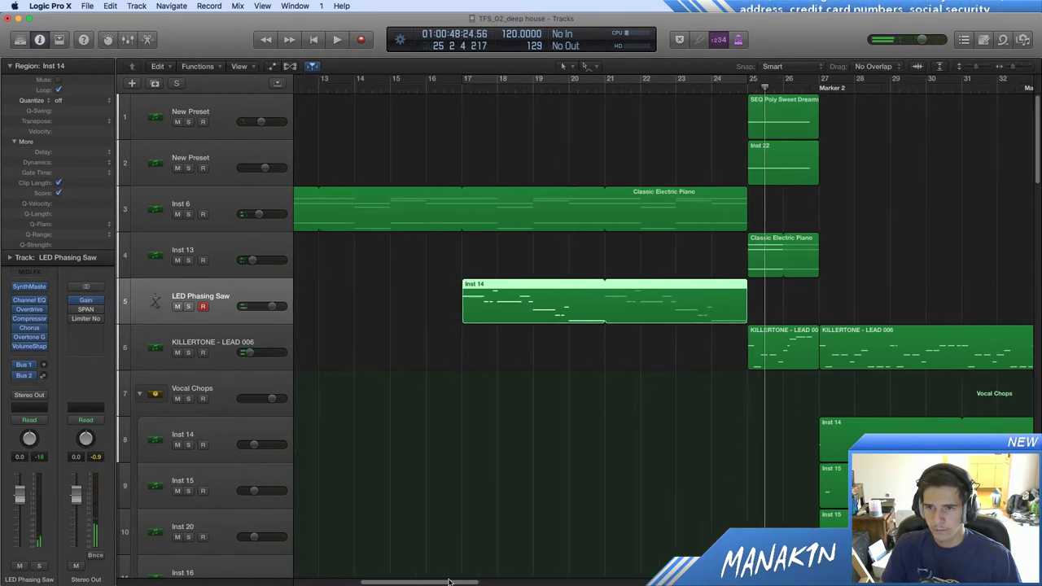
double_click(537, 306)
left_click(816, 450)
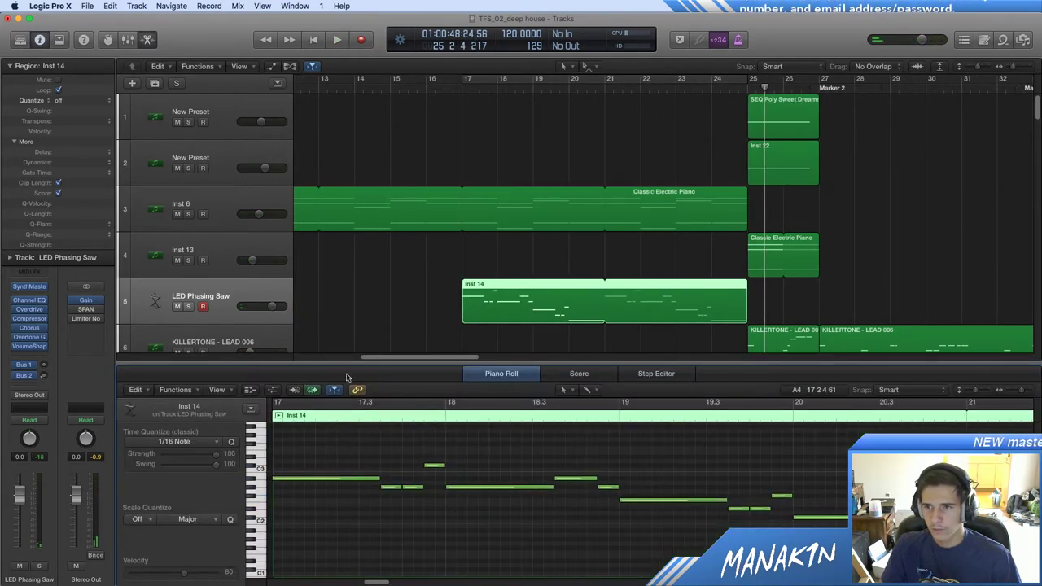
left_click(469, 84)
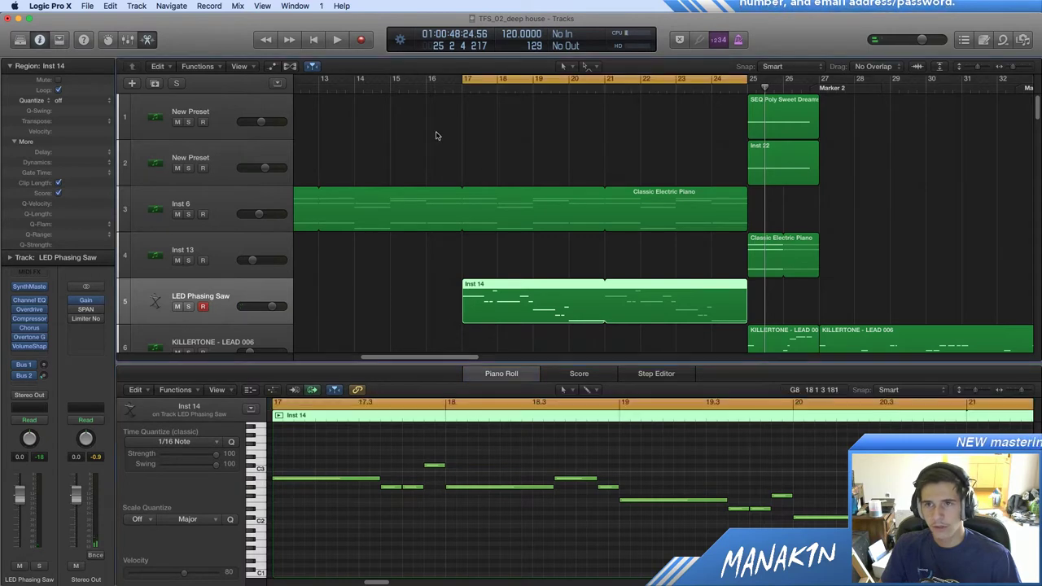
left_click(188, 306)
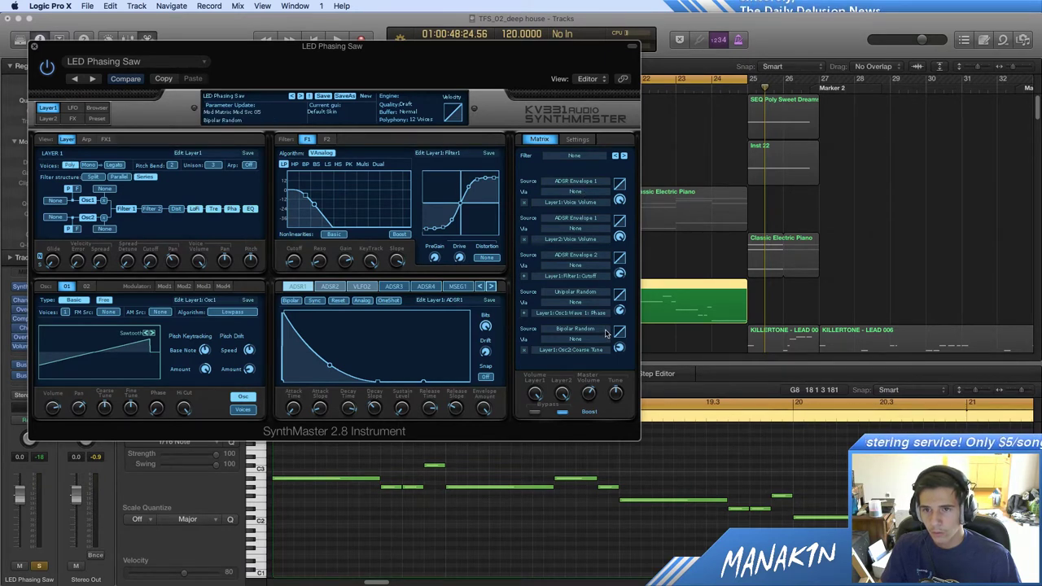
Step: Examine the modulation matrix pages of the LED Phasing Saw's SynthMaster instrument, play the soloed part and close the instrument
left_click(624, 157)
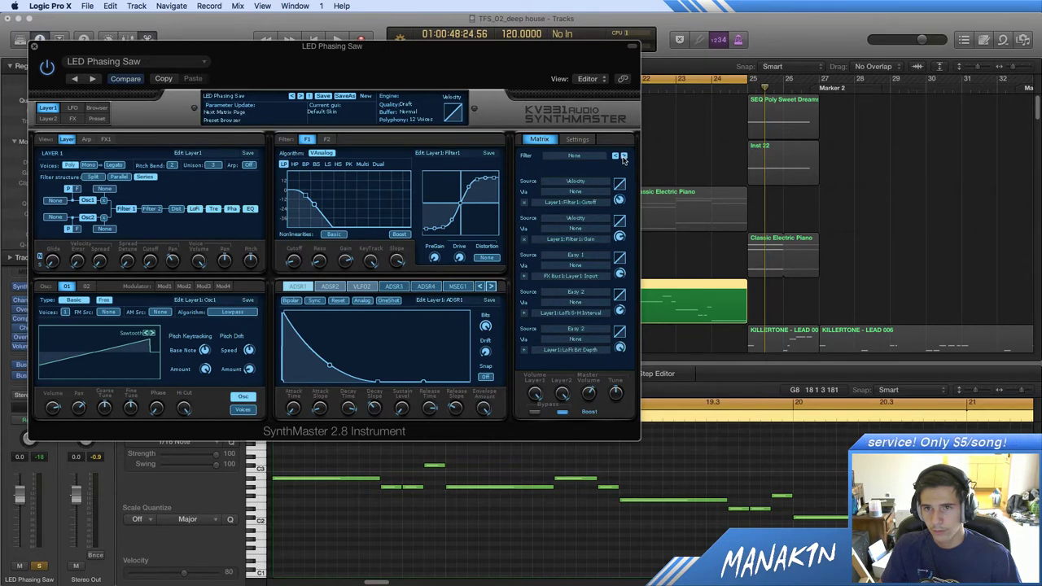
left_click(624, 158)
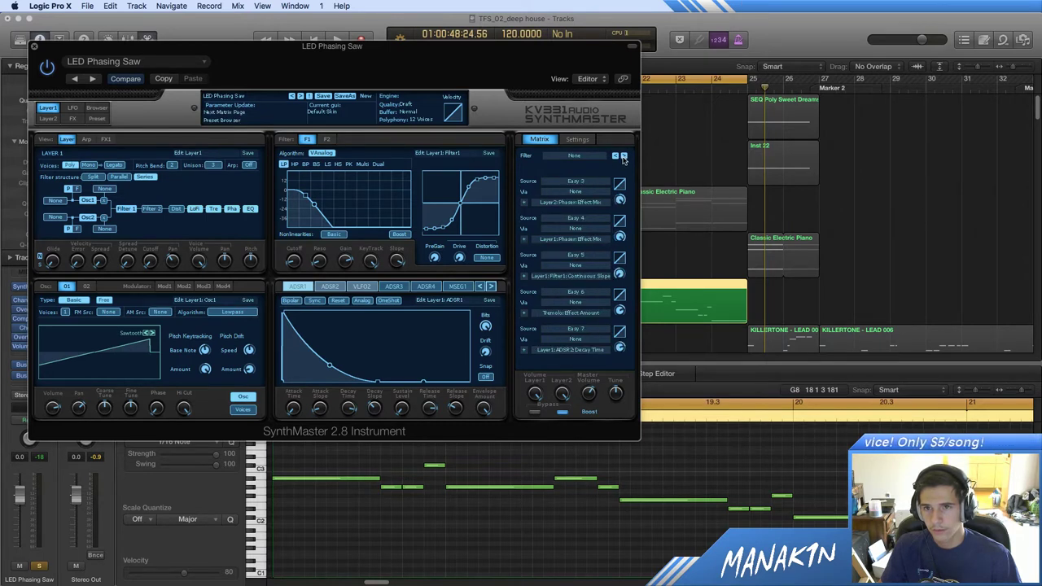
left_click(623, 158)
left_click(623, 158)
left_click(614, 158)
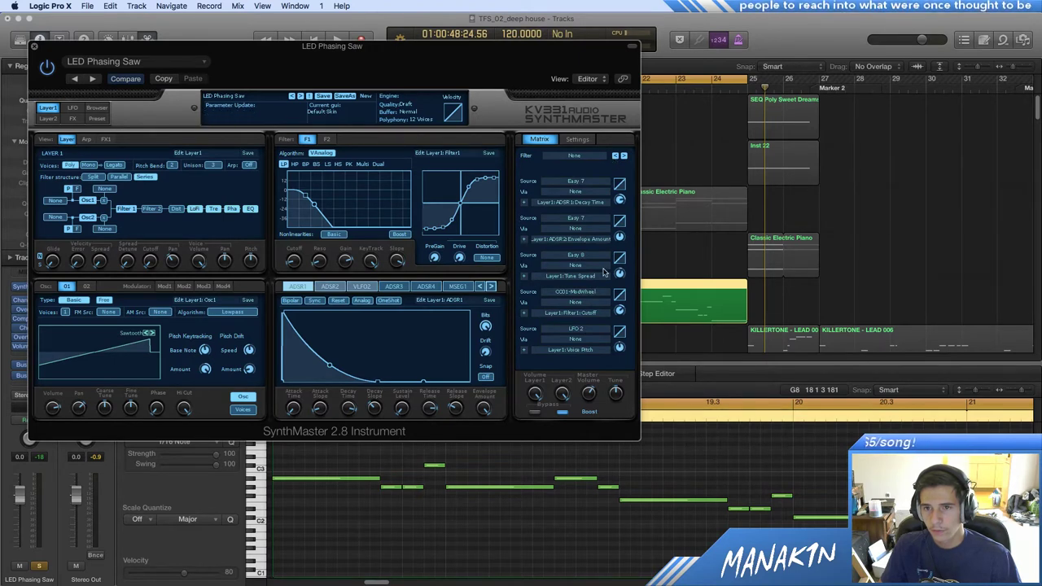
left_click(615, 157)
key("space")
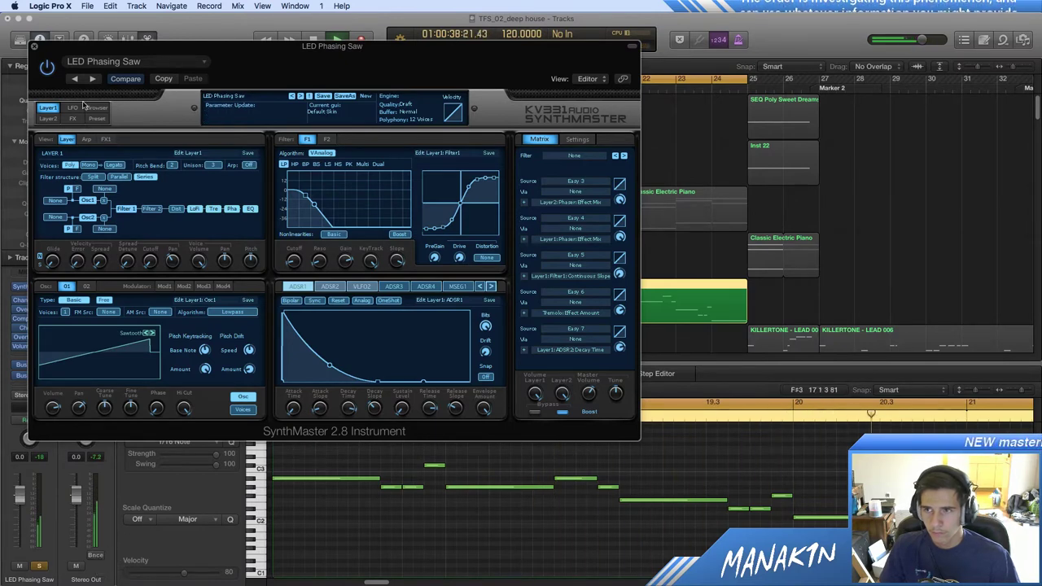
left_click(33, 47)
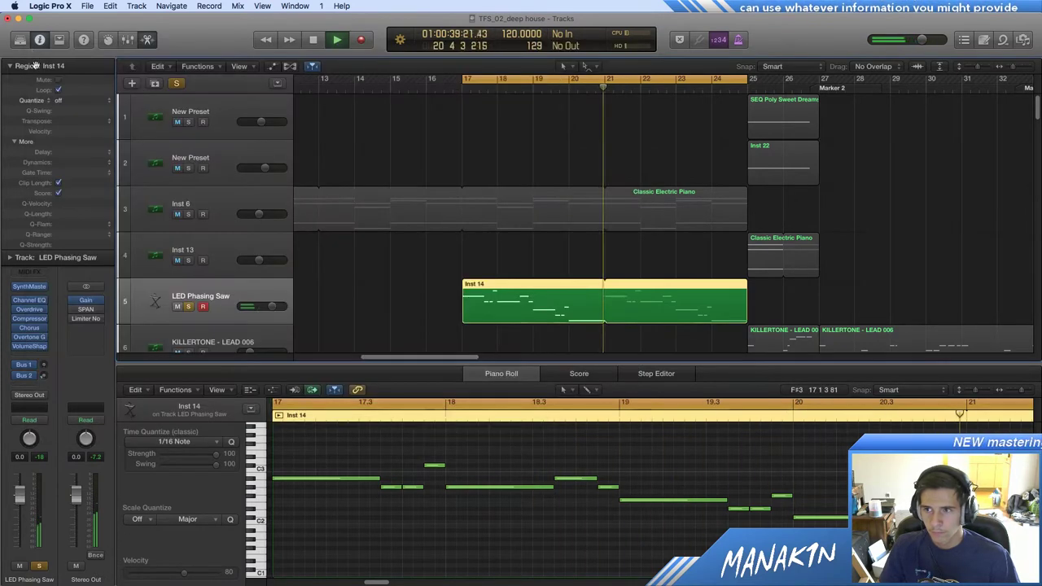
Step: Bypass and re-enable the LED Phasing Saw's Channel EQ, Overdrive and Overtone GEQ to compare the sound, and unsolo the track
left_click(17, 310)
left_click(17, 295)
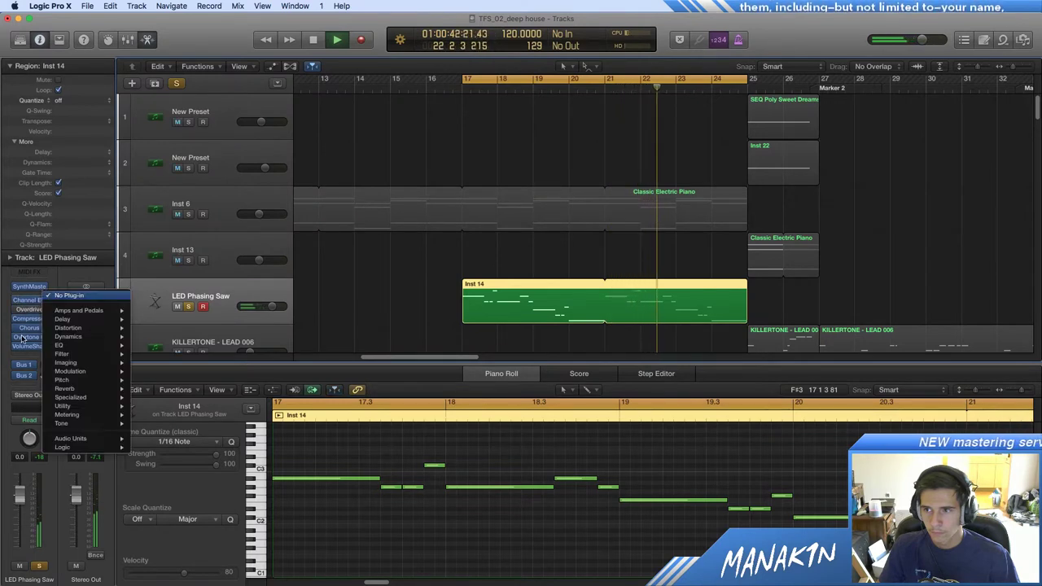
left_click(19, 294)
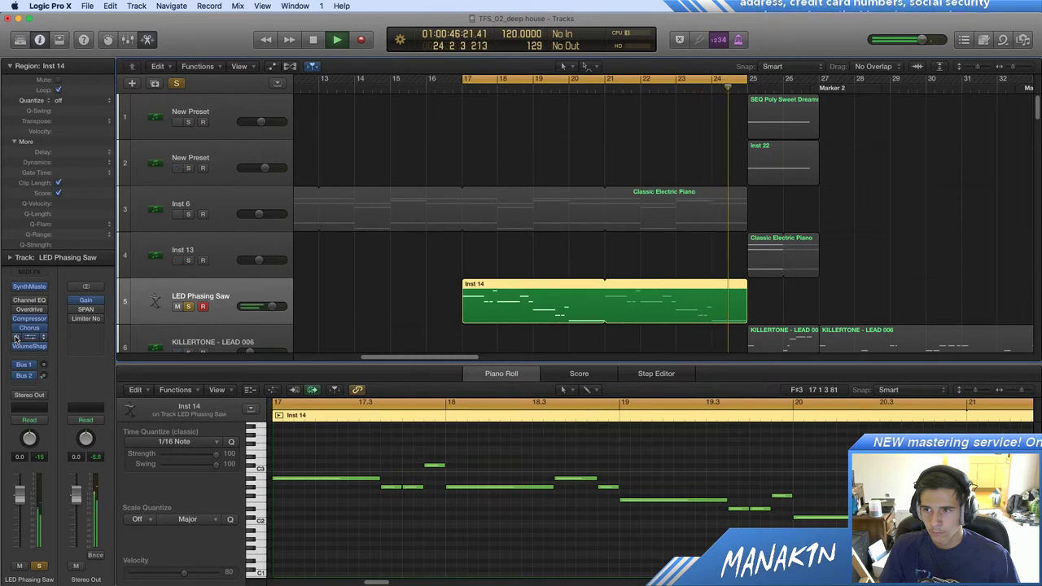
left_click(18, 310)
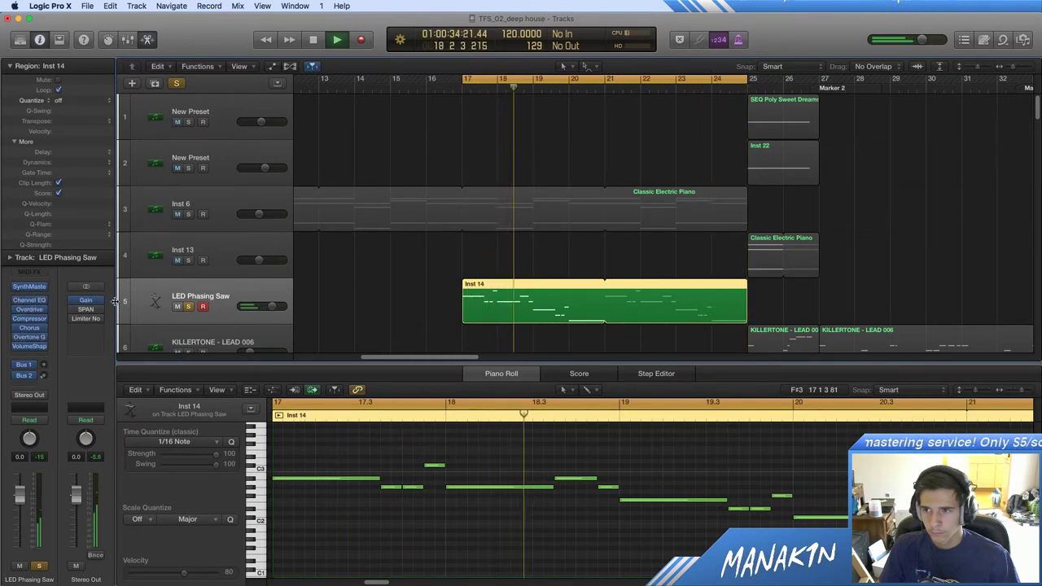
left_click(190, 307)
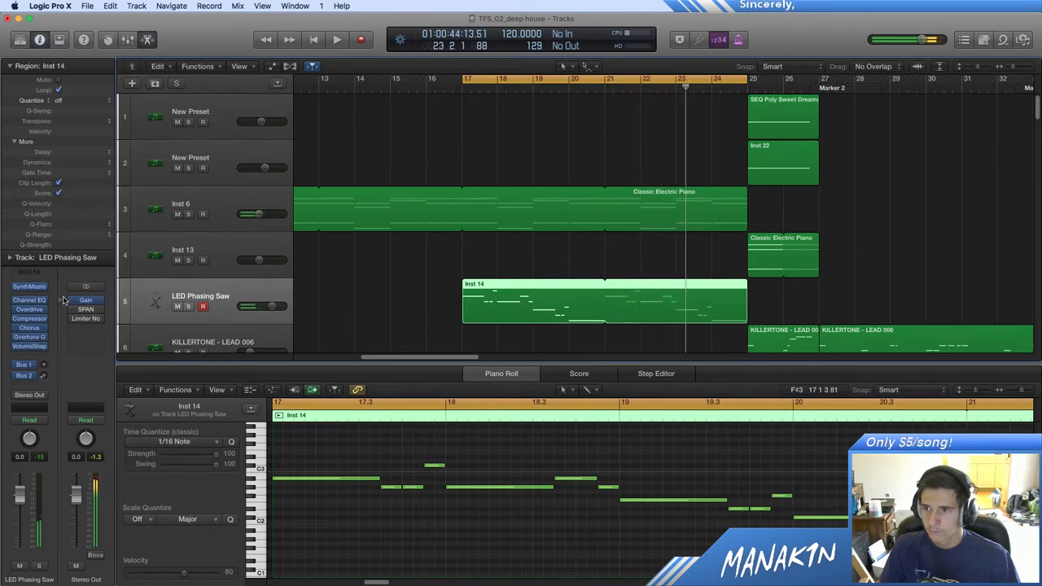
Step: Open the LED Phasing Saw's Channel EQ and sweep its third band with a +22.5 dB boost up to 2800 Hz during playback
left_click(29, 300)
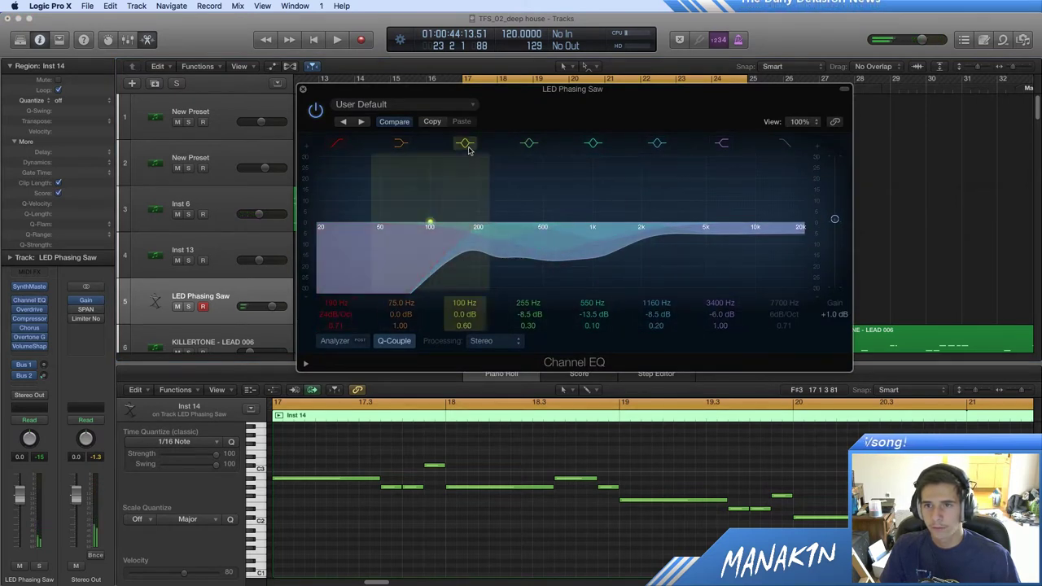
left_click_drag(429, 220, 682, 203)
key("space")
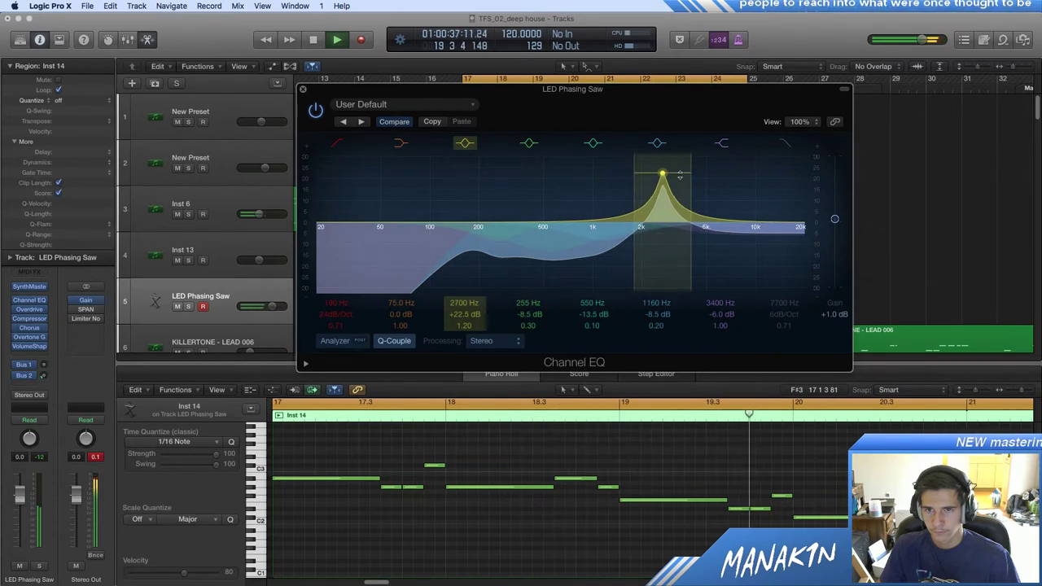
left_click_drag(677, 189, 680, 189)
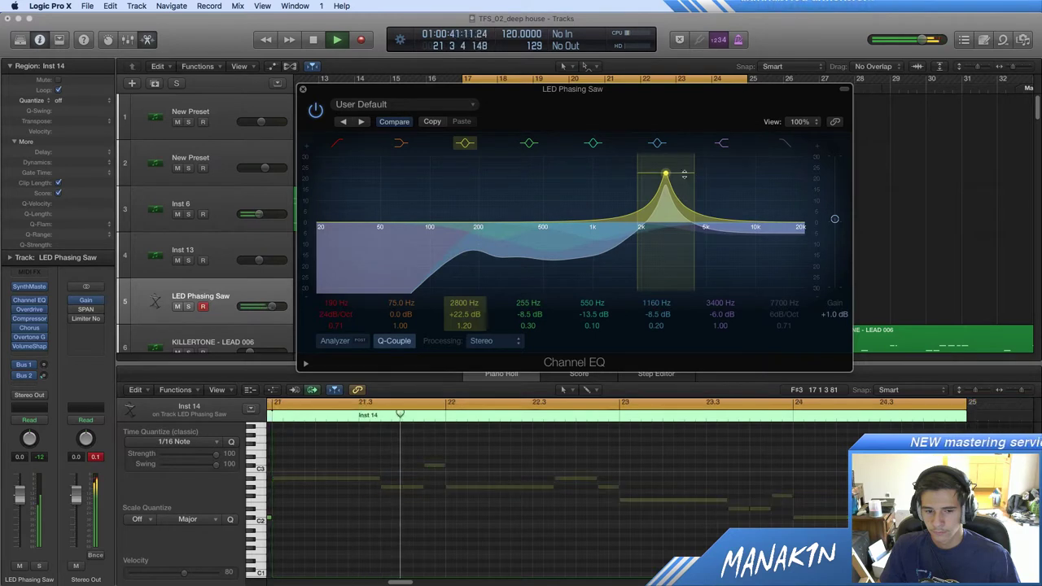
Step: Cut the 2800 Hz band to -8.5 dB with Q 0.67, turn off the 3400 Hz high shelf, and keep the track volume at 0.0 dB
left_click_drag(685, 173, 701, 252)
left_click(722, 143)
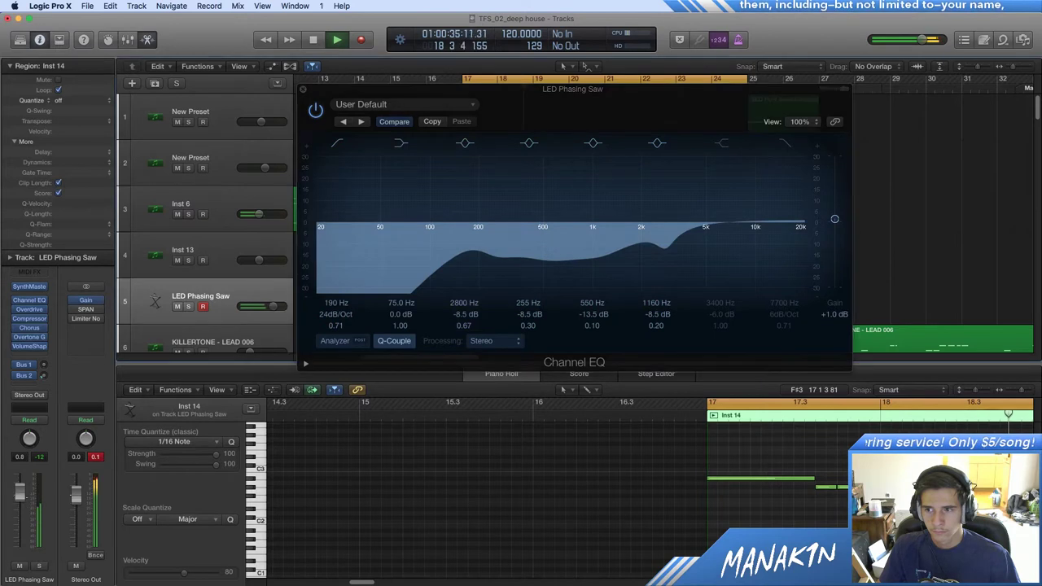
left_click_drag(19, 495, 27, 500)
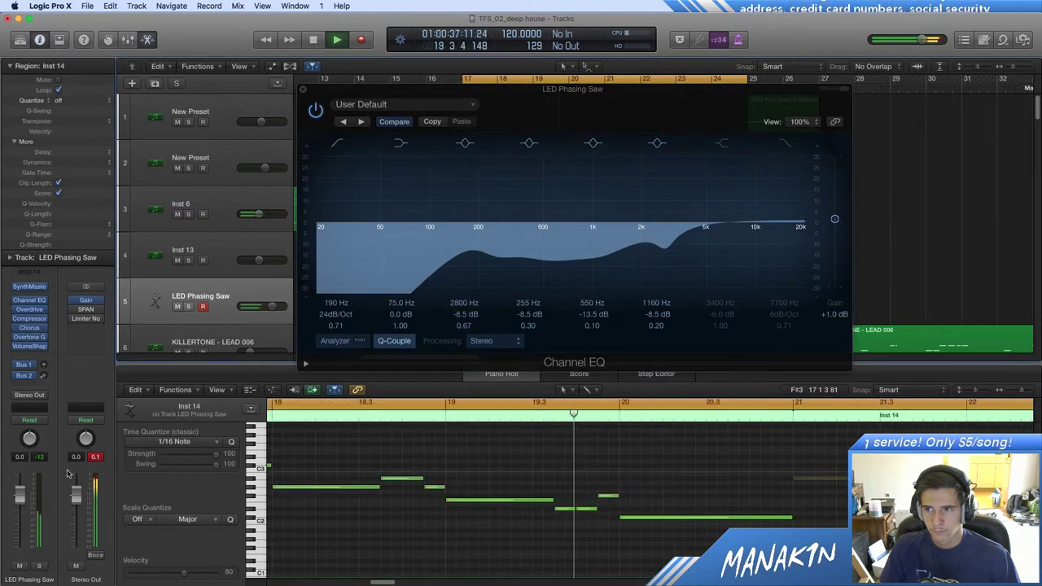
Step: Set the EQ's output gain to +5.5 dB, the third band to 2900 Hz, -5.0 dB, Q 0.30, and the high shelf to 5000 Hz, -0.5 dB
left_click_drag(835, 219, 834, 205)
left_click_drag(664, 274, 694, 258)
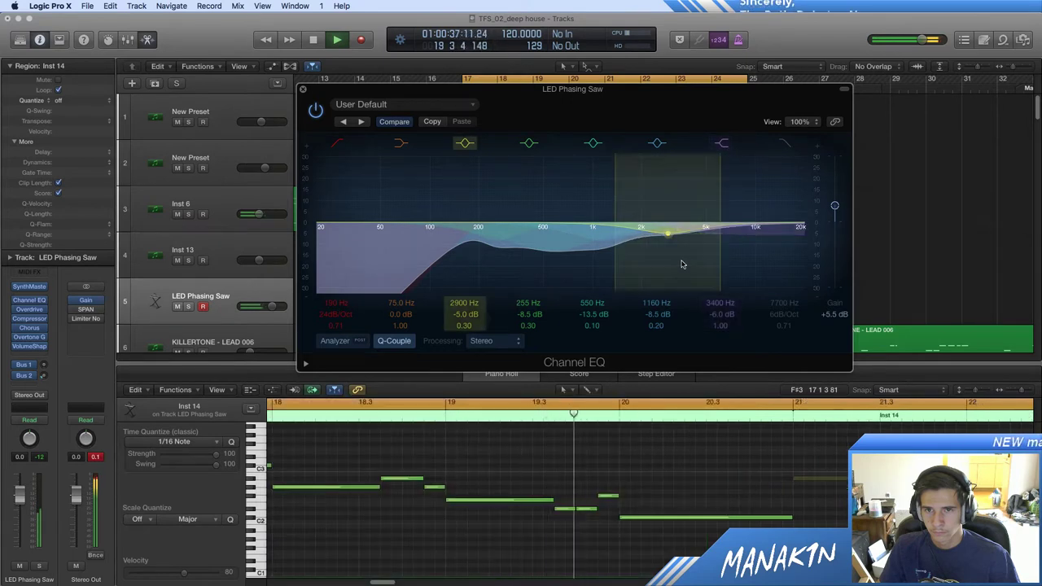
left_click_drag(734, 252, 763, 236)
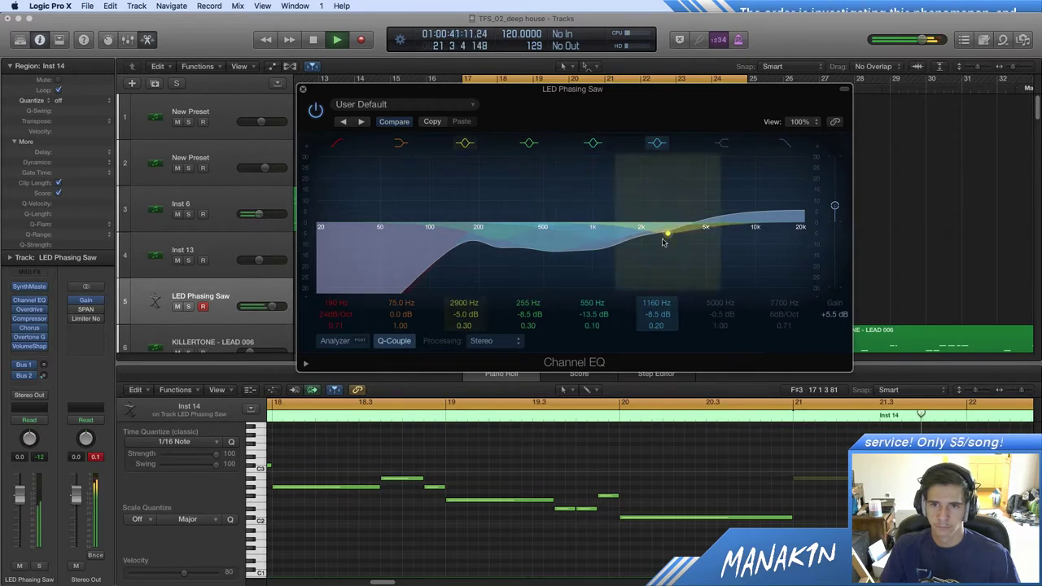
Step: Compare the sound without the third EQ band, set that band to 2950 Hz, -3.0 dB and Q 0.41, and close the EQ
left_click(464, 144)
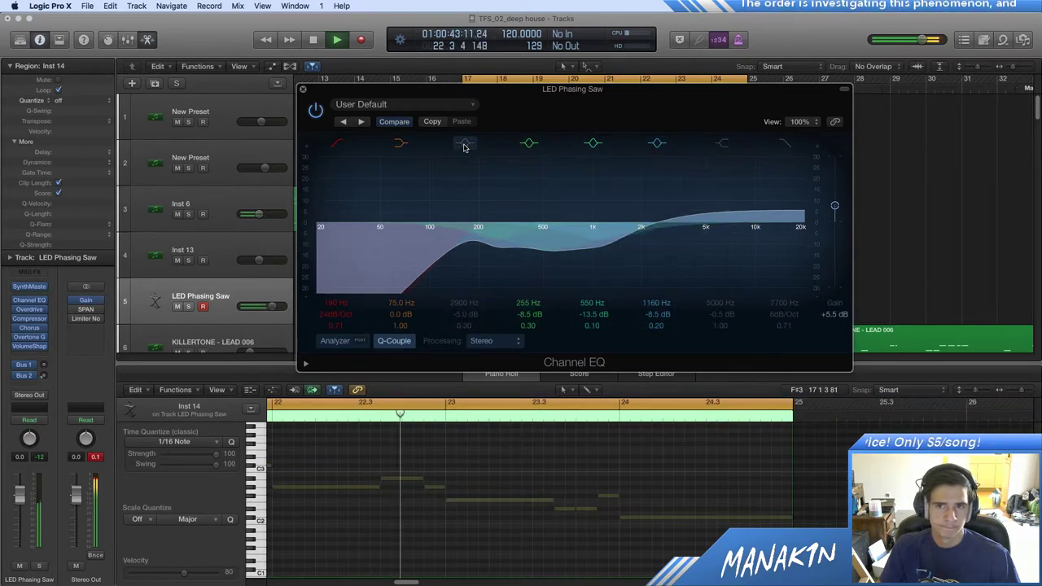
left_click(464, 145)
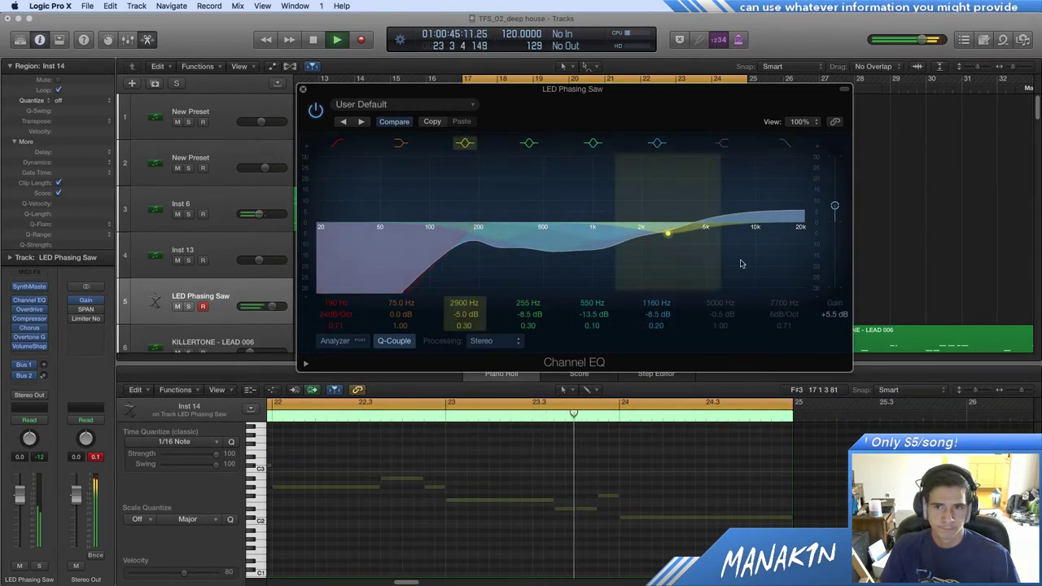
left_click_drag(667, 249, 720, 228)
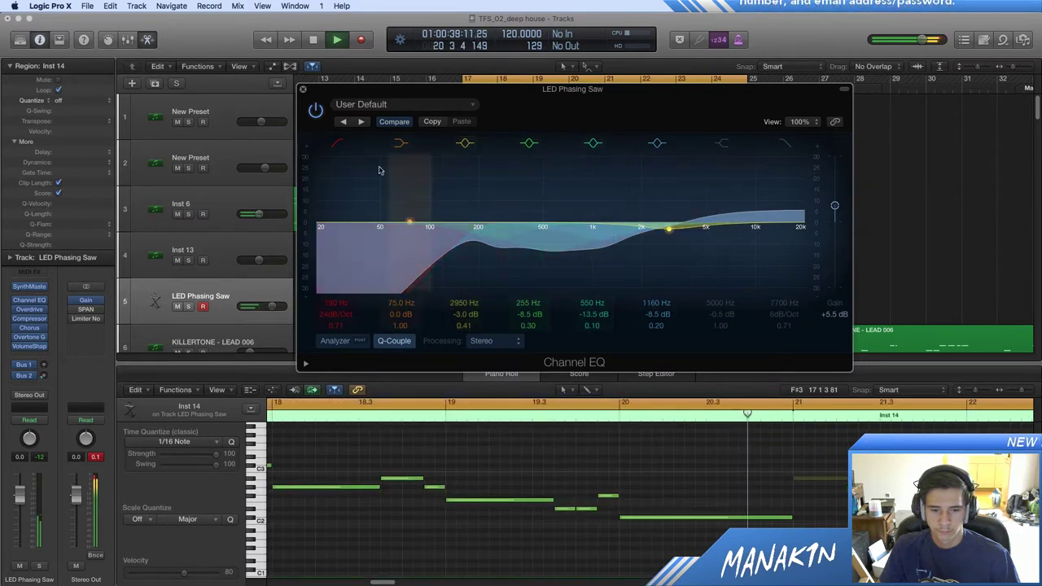
left_click(302, 88)
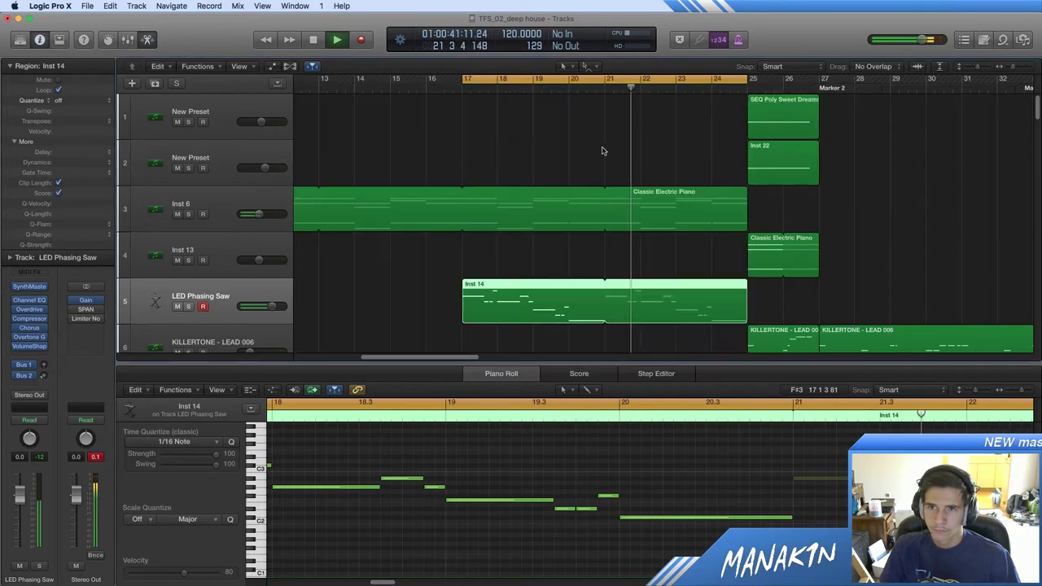
left_click(321, 96)
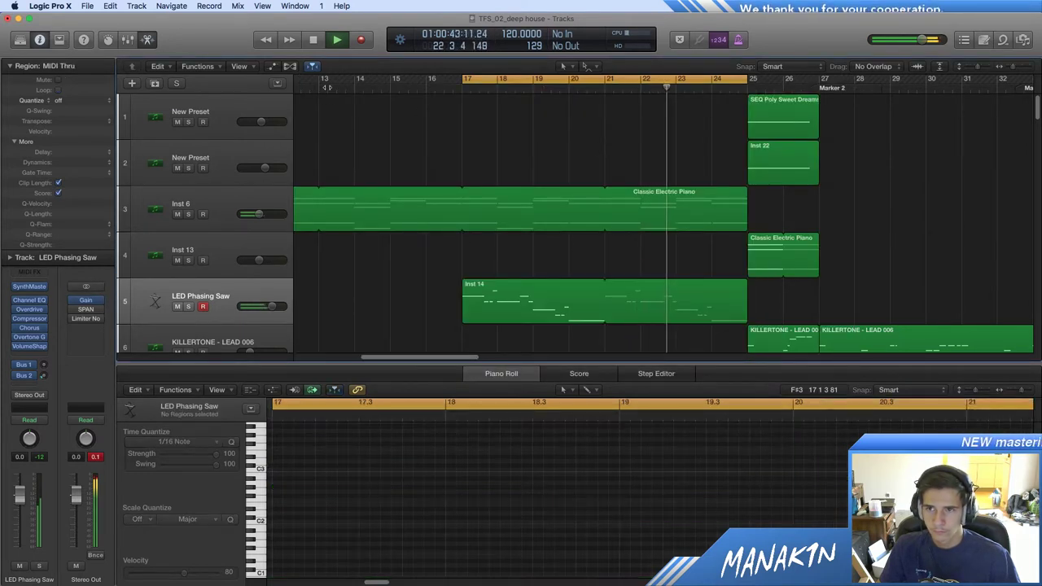
left_click(323, 89)
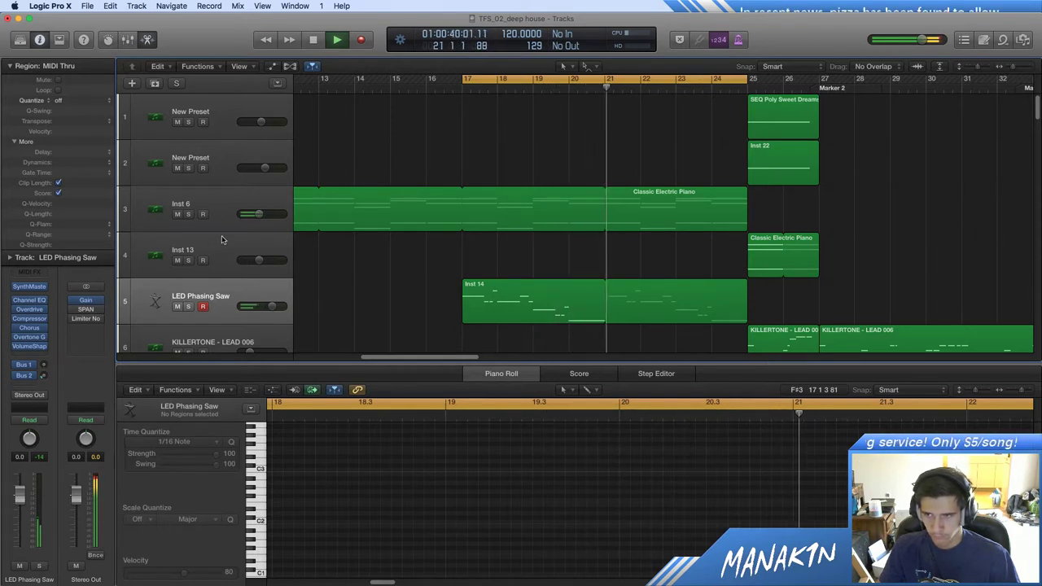
Step: Insert Proximity before VolumeShaper on the LED Phasing Saw, turn its stereo width off, set the absolute distance to 0.494 m and close it
left_click(46, 343)
mouse_move(121, 486)
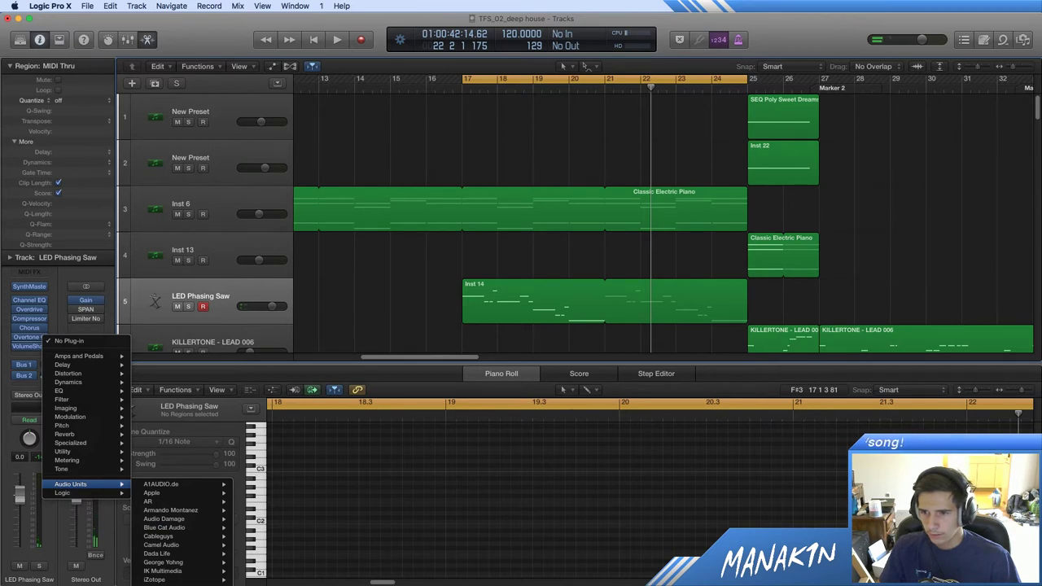
key("Escape")
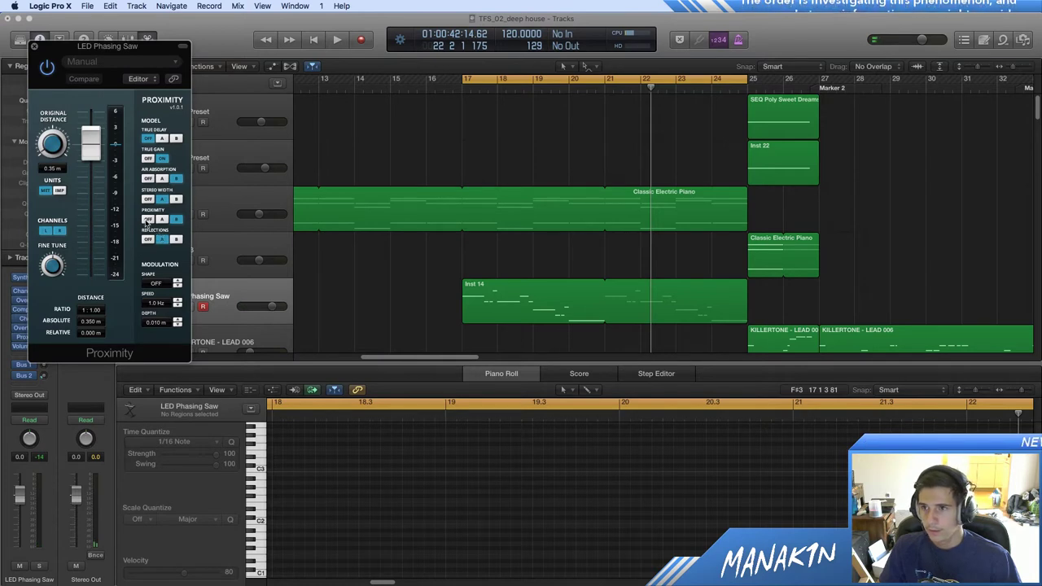
left_click(148, 198)
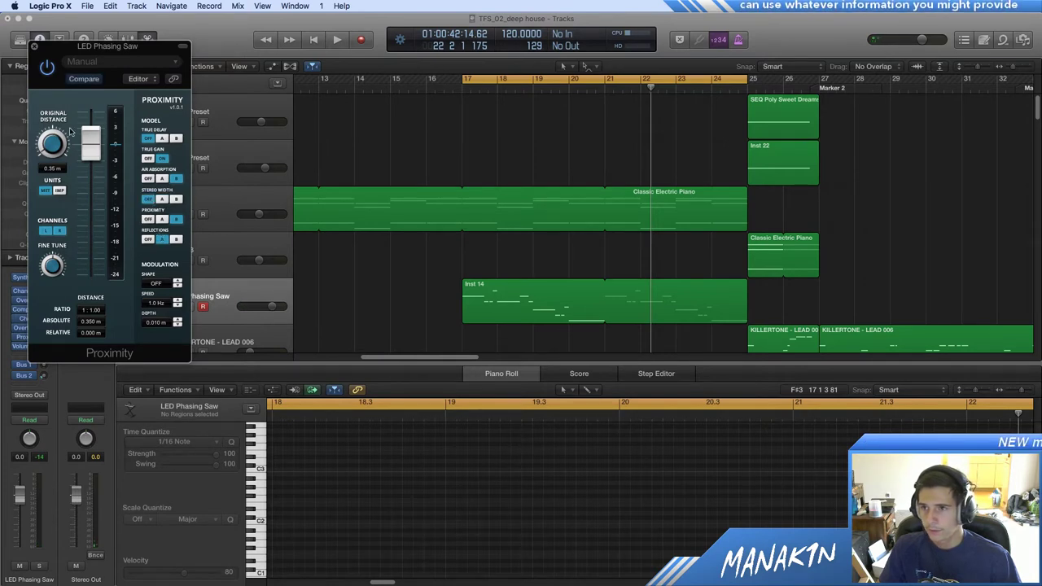
key("space")
left_click_drag(90, 140, 105, 164)
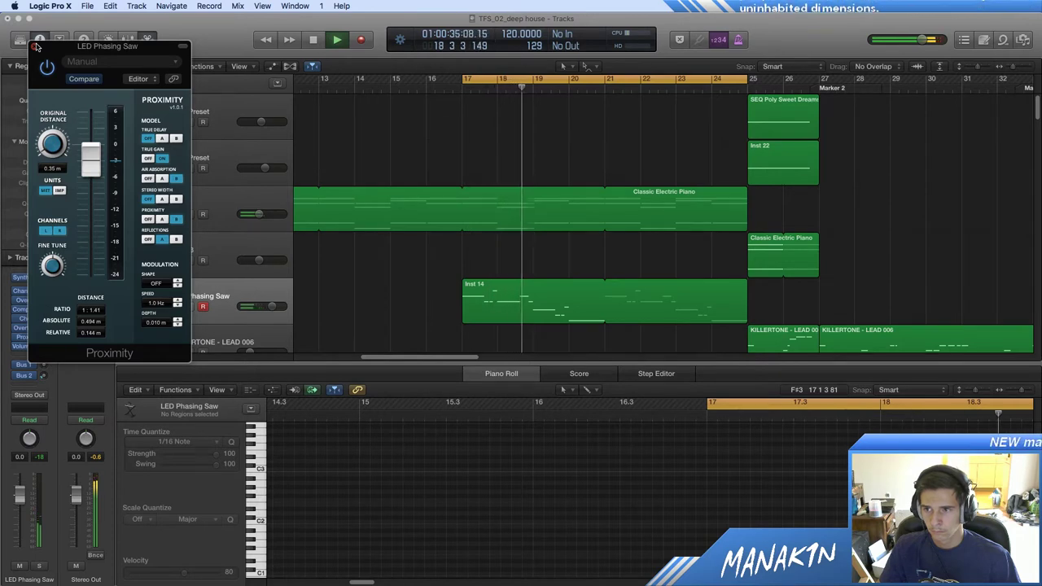
left_click(34, 46)
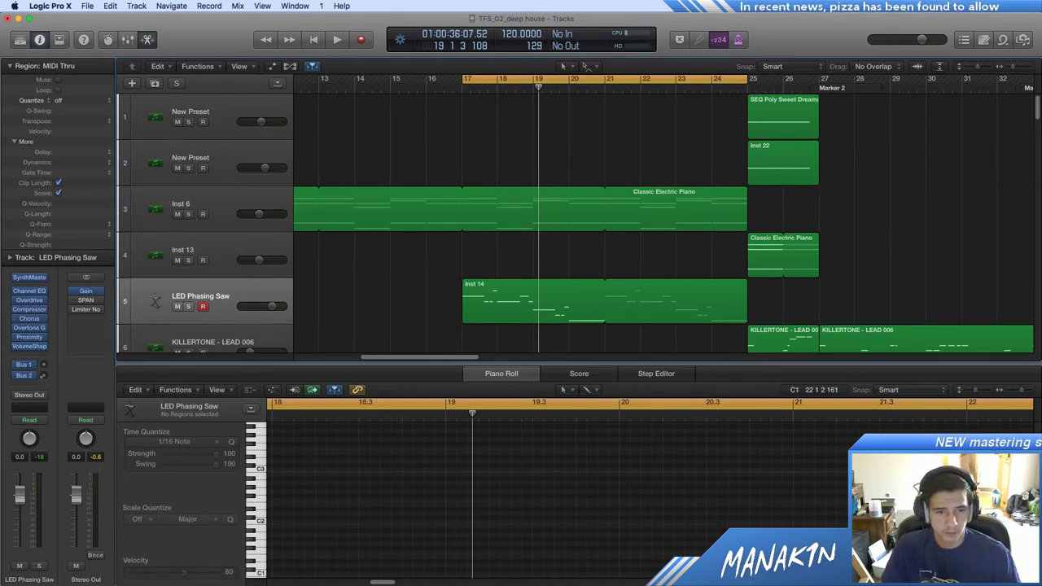
Step: Switch to Firefox, examine the two Camel Audio Alchemy interface pictures, and close both browser windows
key("super+Tab")
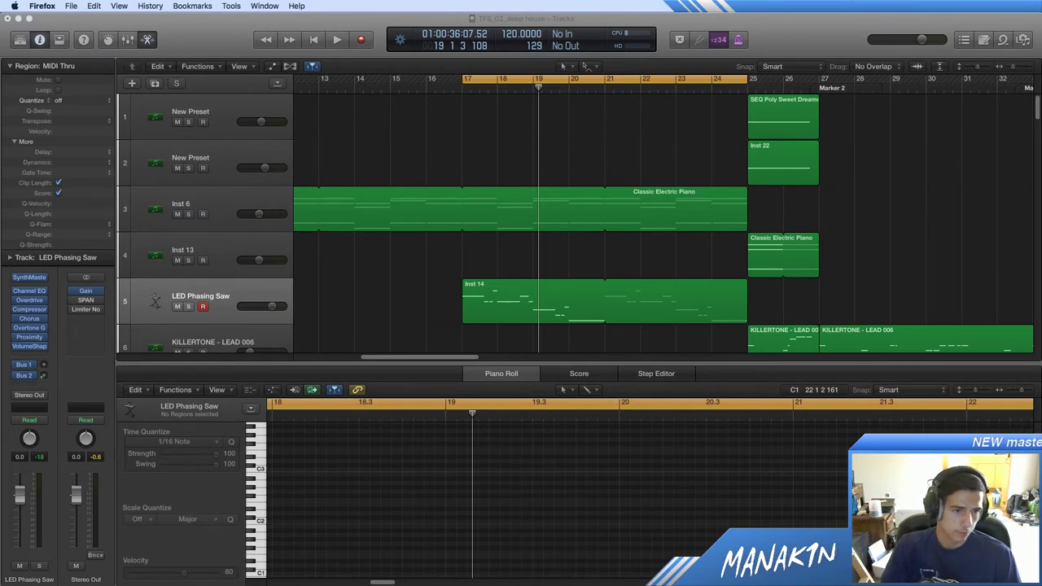
left_click_drag(1040, 330, 533, 80)
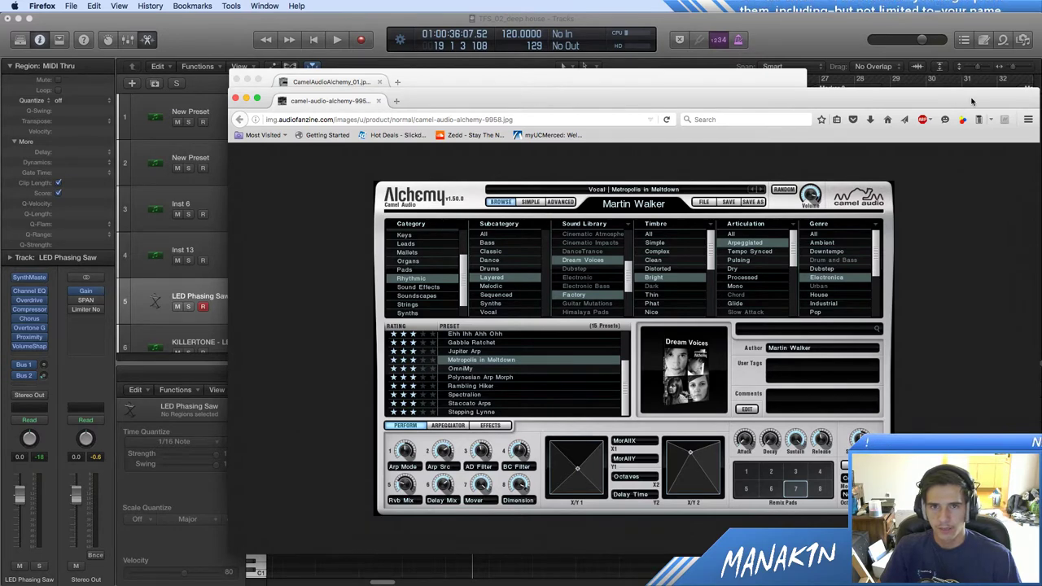
left_click(236, 98)
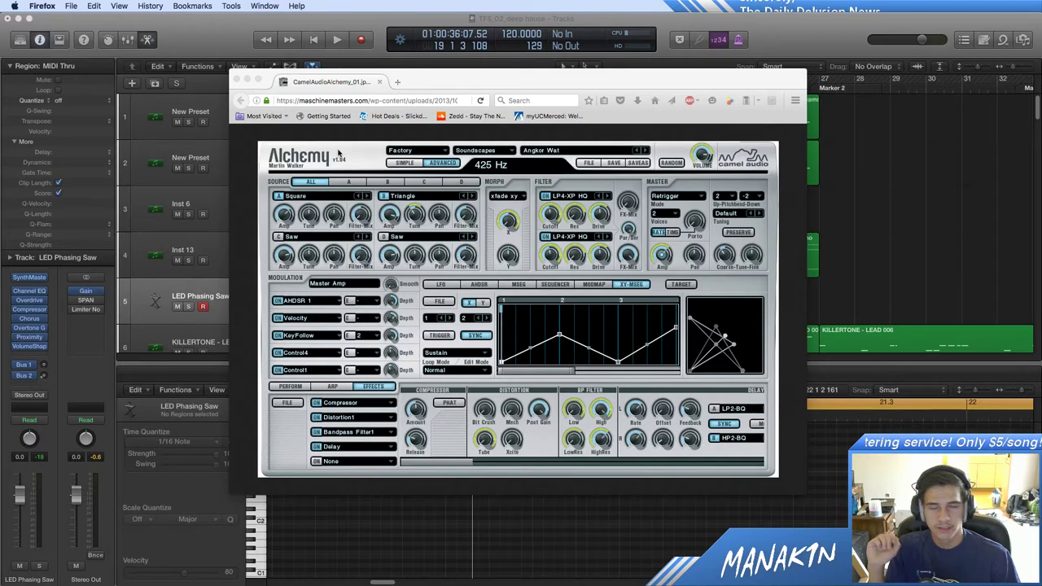
left_click(237, 79)
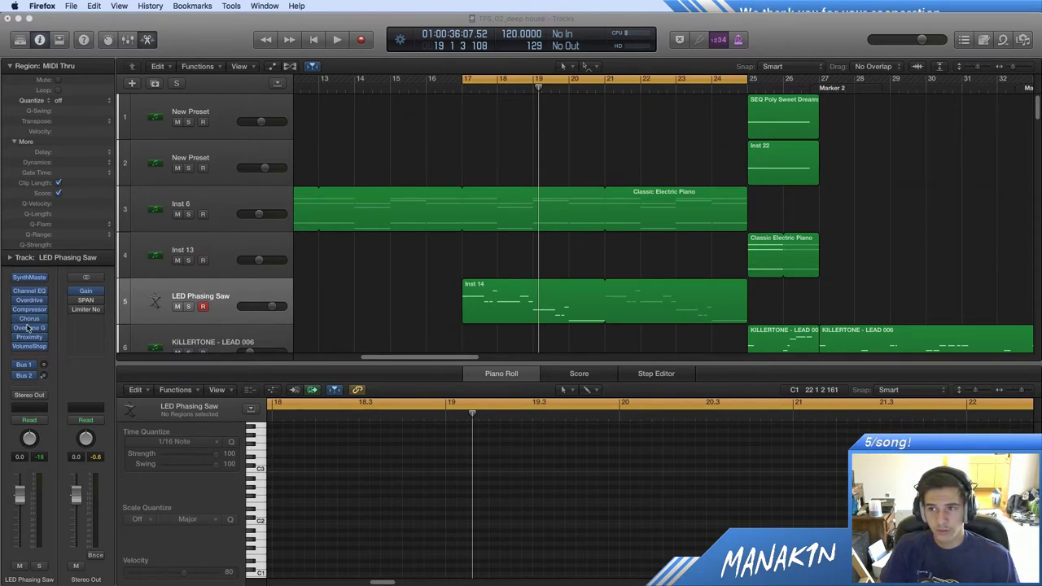
Step: Show the Library in place of the Inspector, restore the Inspector, and collapse its Region section
left_click(38, 40)
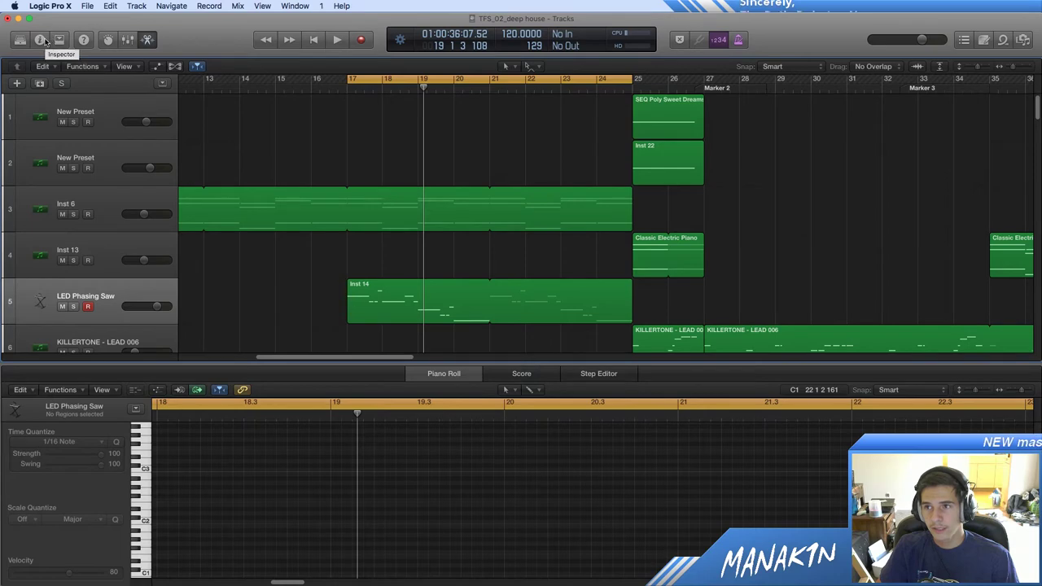
key("y")
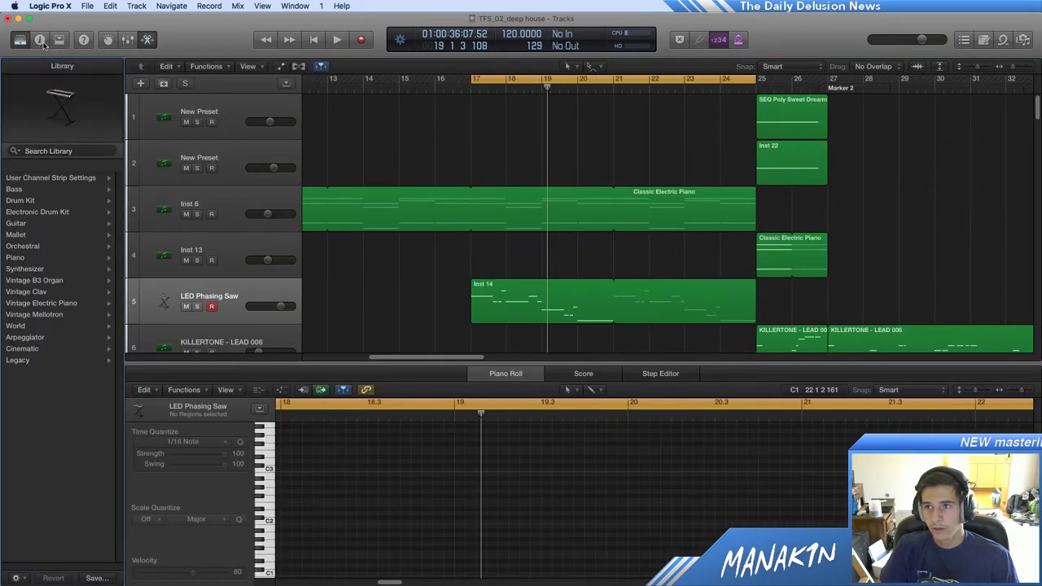
left_click(26, 39)
left_click(37, 42)
left_click(10, 67)
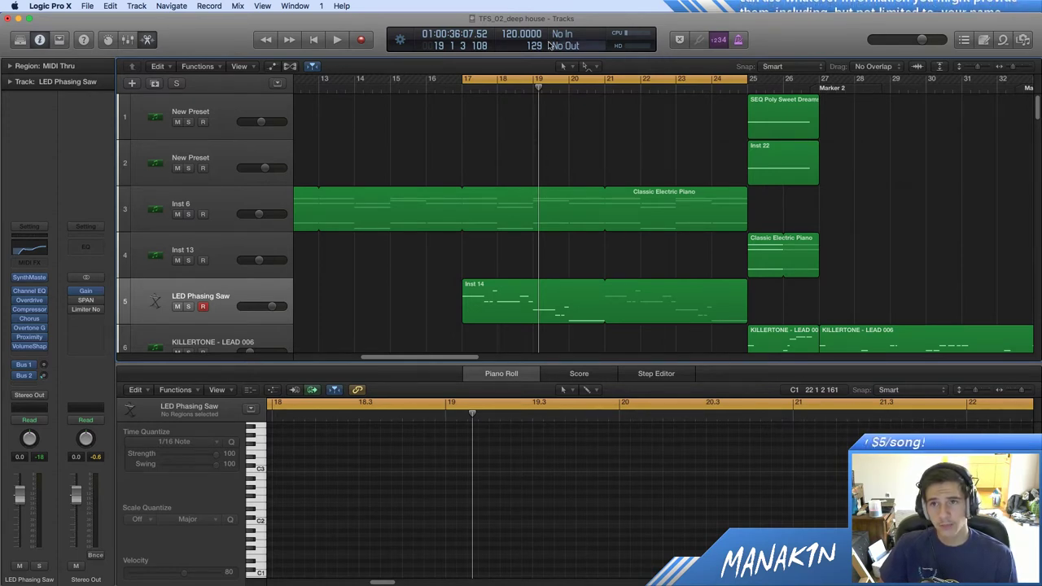
Step: Switch the transport display to Beats & Project and back to Custom
left_click(398, 42)
mouse_move(440, 8)
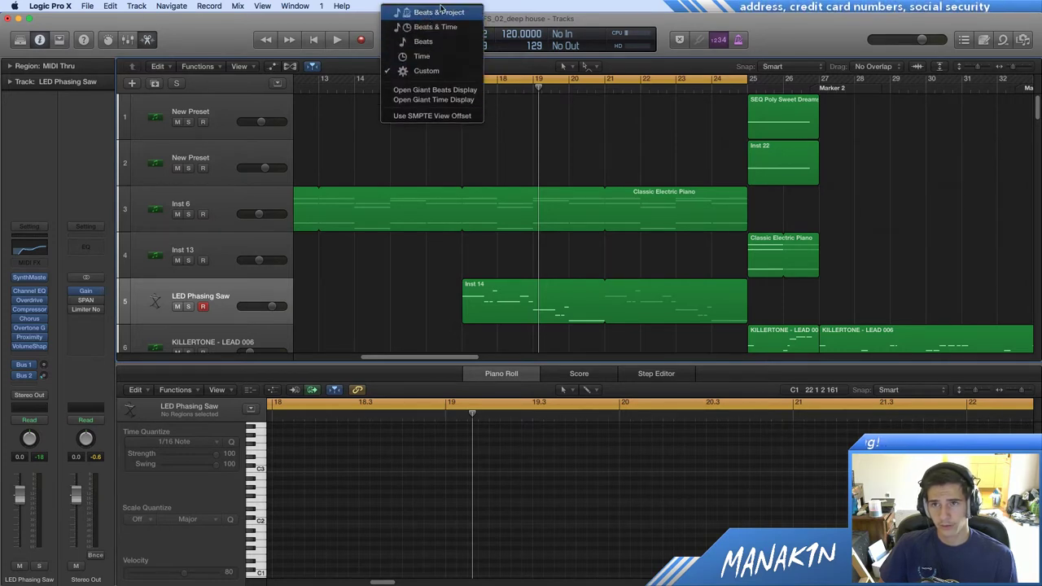
left_click(439, 13)
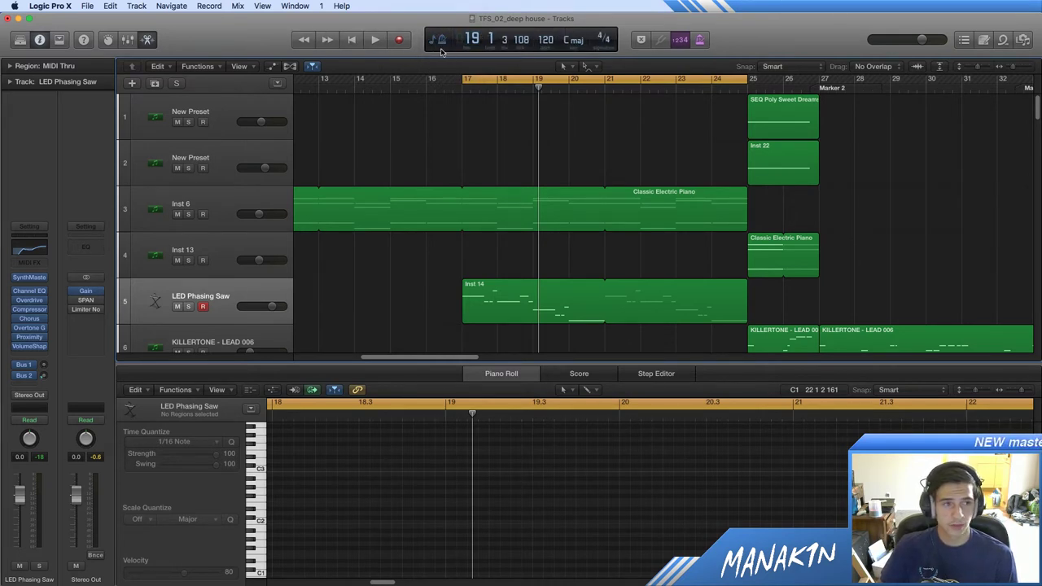
left_click(440, 41)
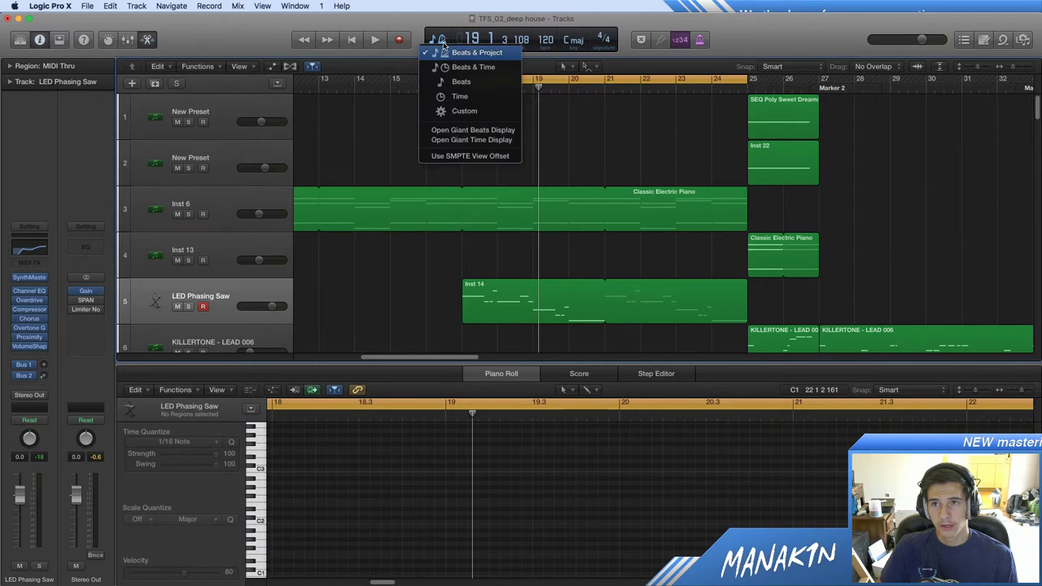
left_click(462, 111)
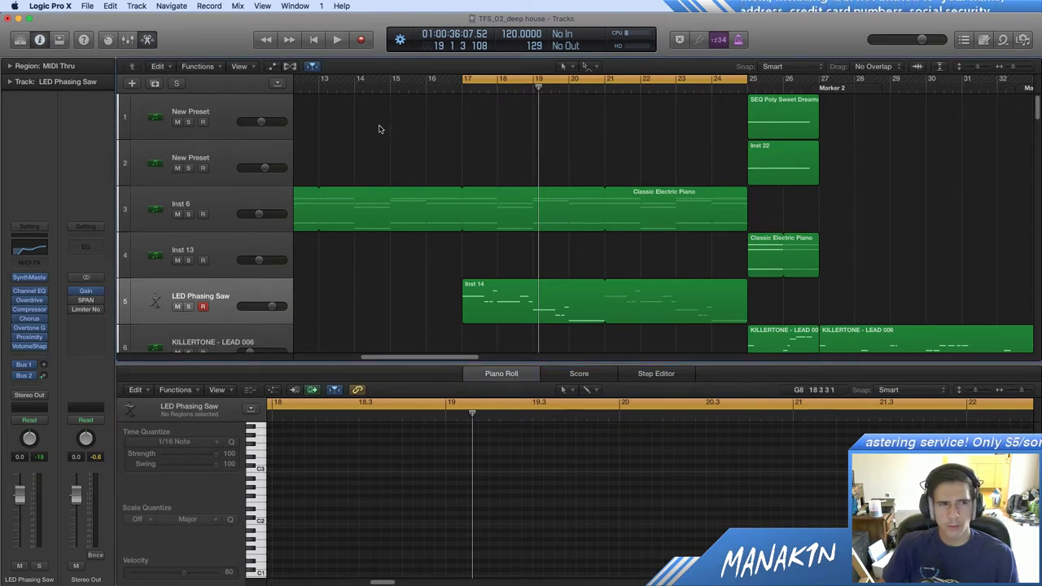
Step: Switch to Firefox, examine the picture of the music project with the Big Room drum kit, and close the browser window
key("super+Tab")
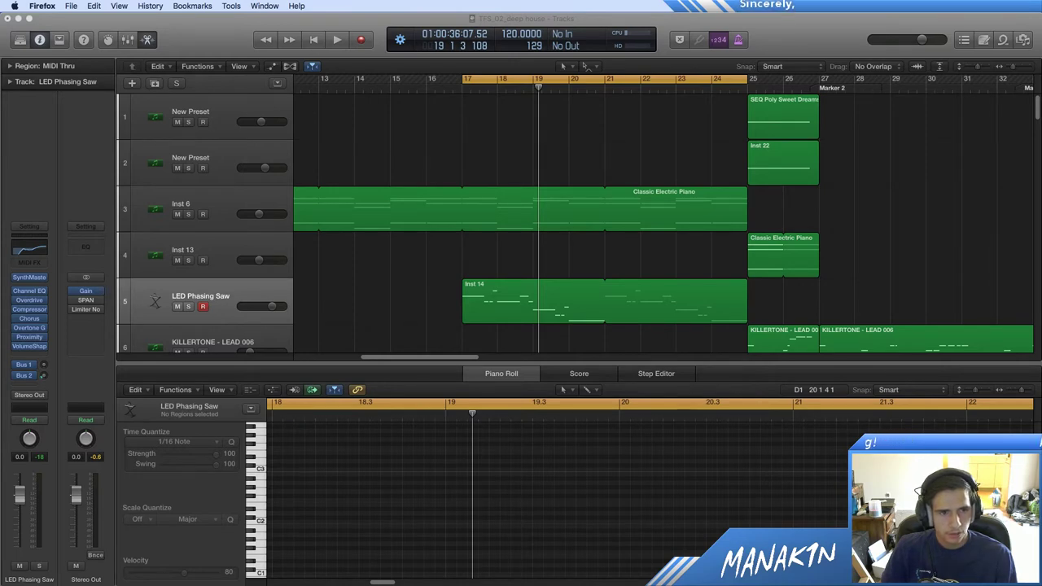
left_click_drag(1040, 69, 465, 67)
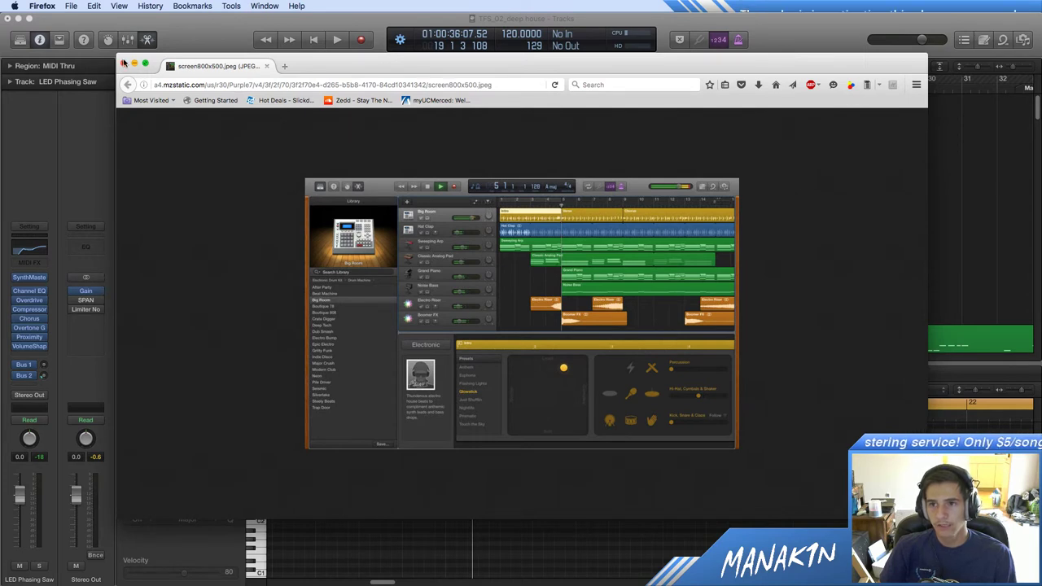
left_click(124, 63)
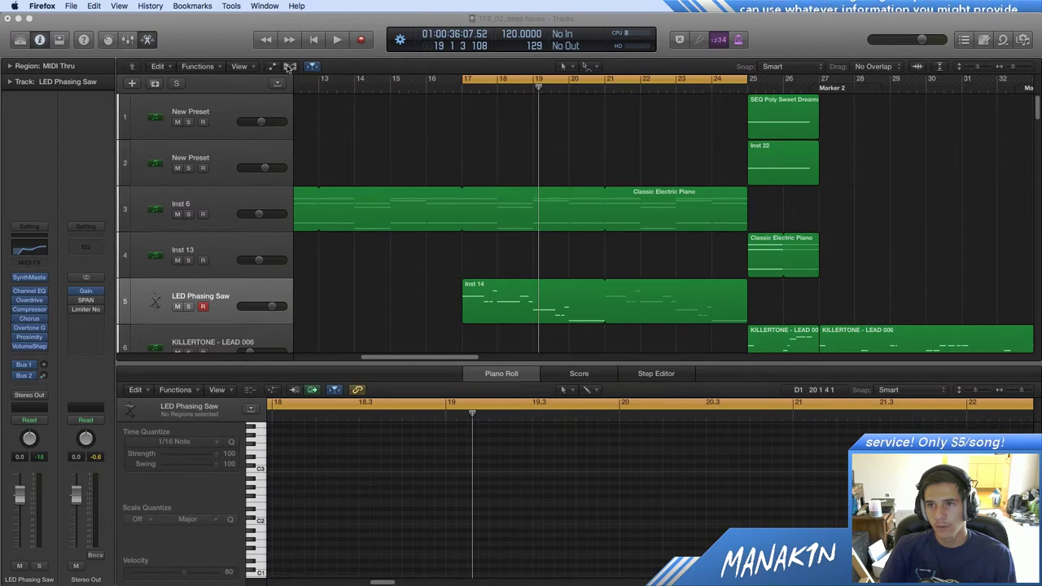
Step: Show track automation in the Tracks area, switch to the Flex view, and return to the automation view
left_click(272, 66)
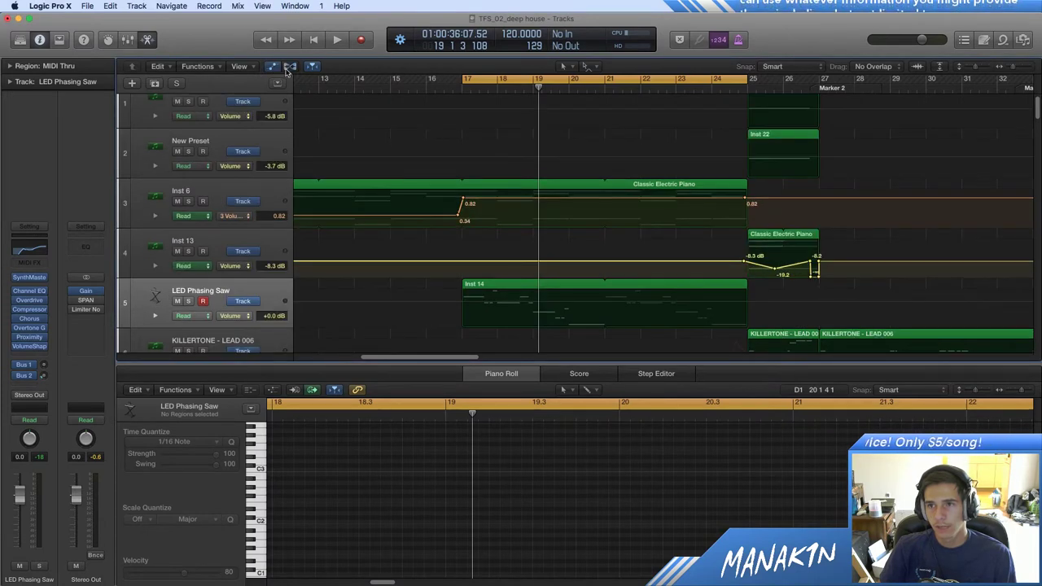
left_click(289, 67)
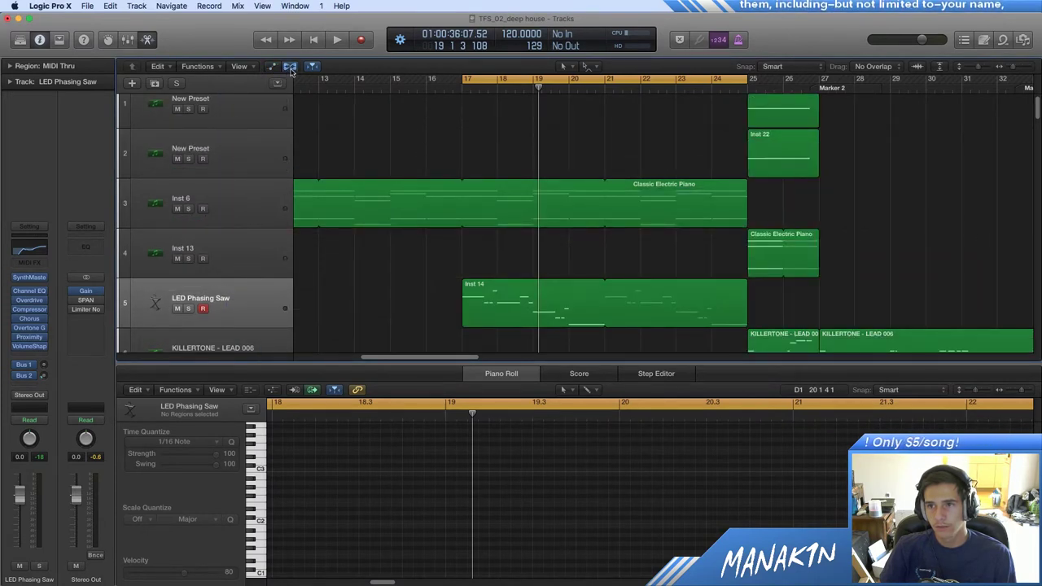
left_click(273, 66)
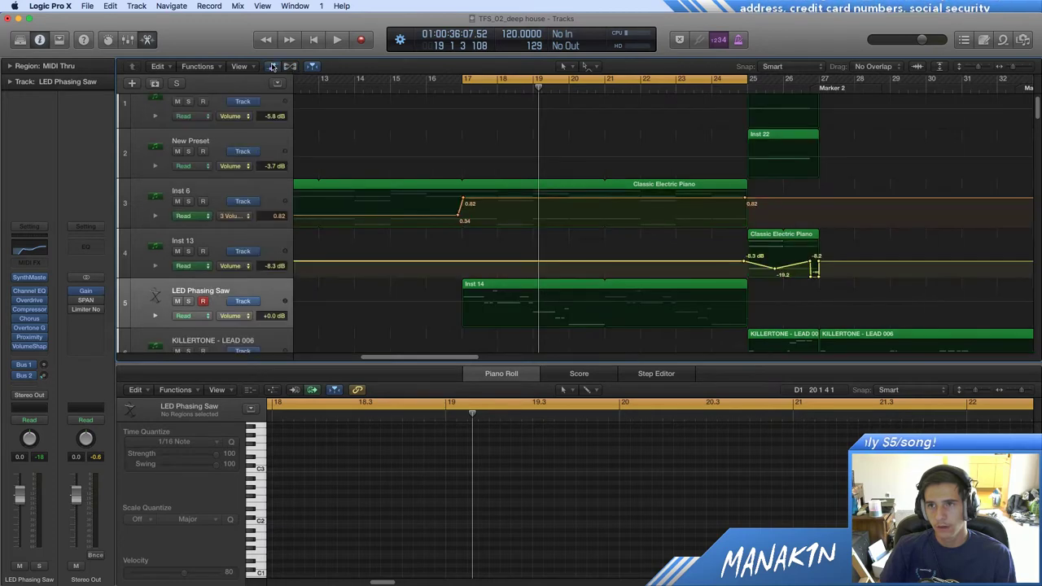
Step: Hide the track automation in the Tracks area and bring it back
scroll(360, 228, "down", 4)
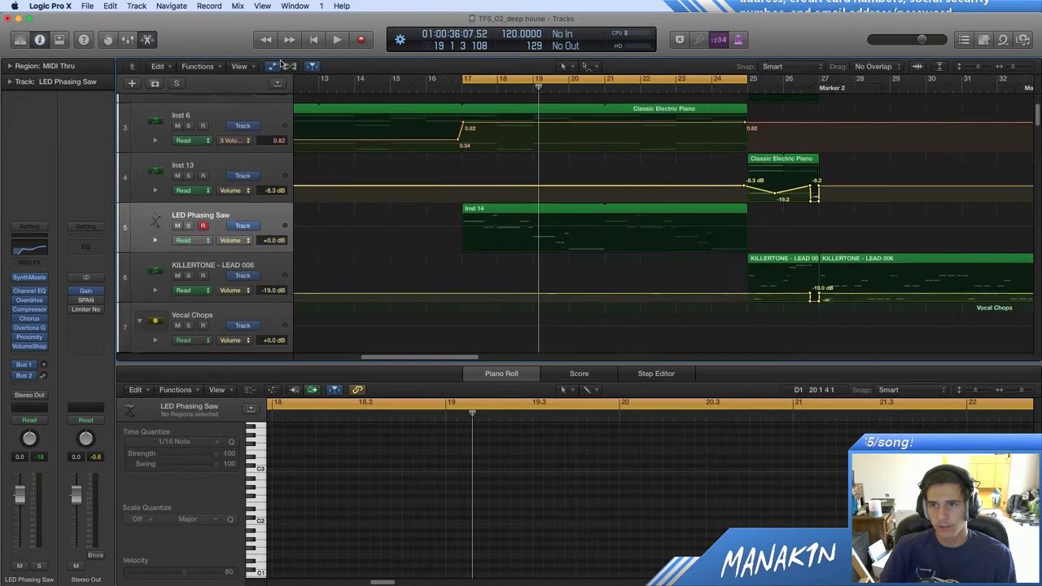
key("a")
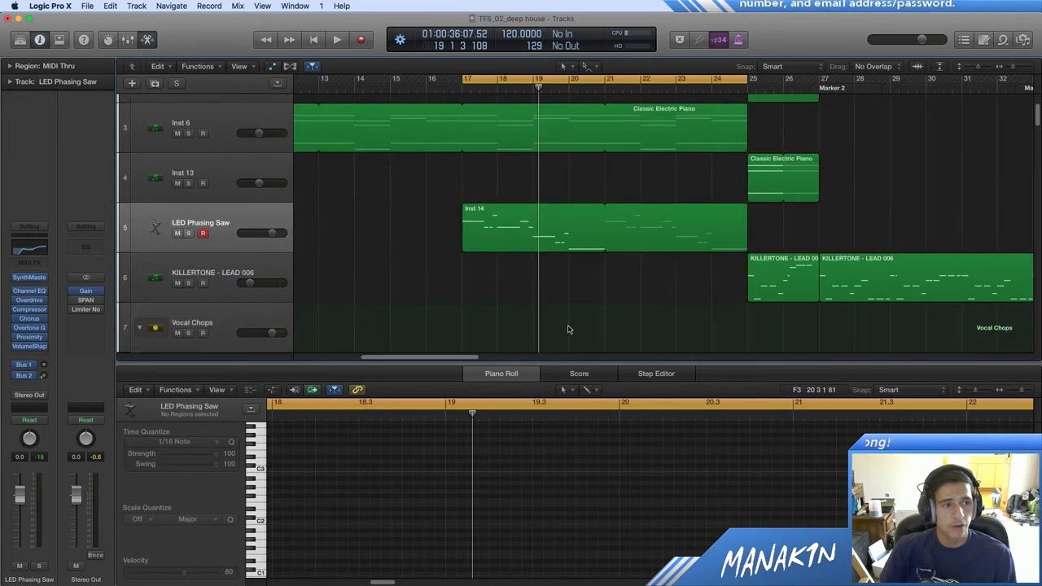
left_click(272, 67)
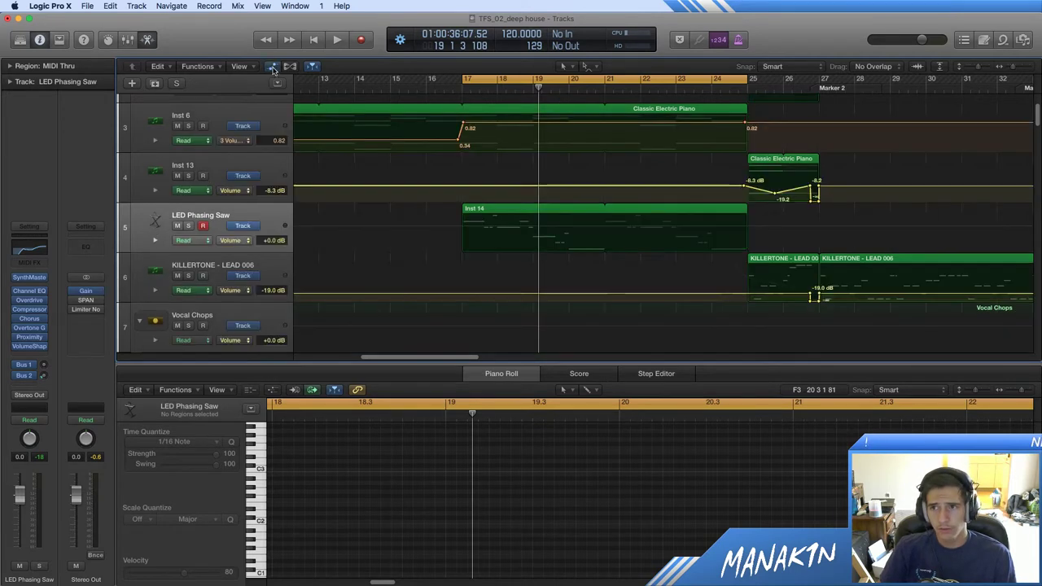
Step: Expand LED Phasing Saw's extra automation lane to view the automatable plug-in parameters, then collapse it and hide track automation
left_click(155, 240)
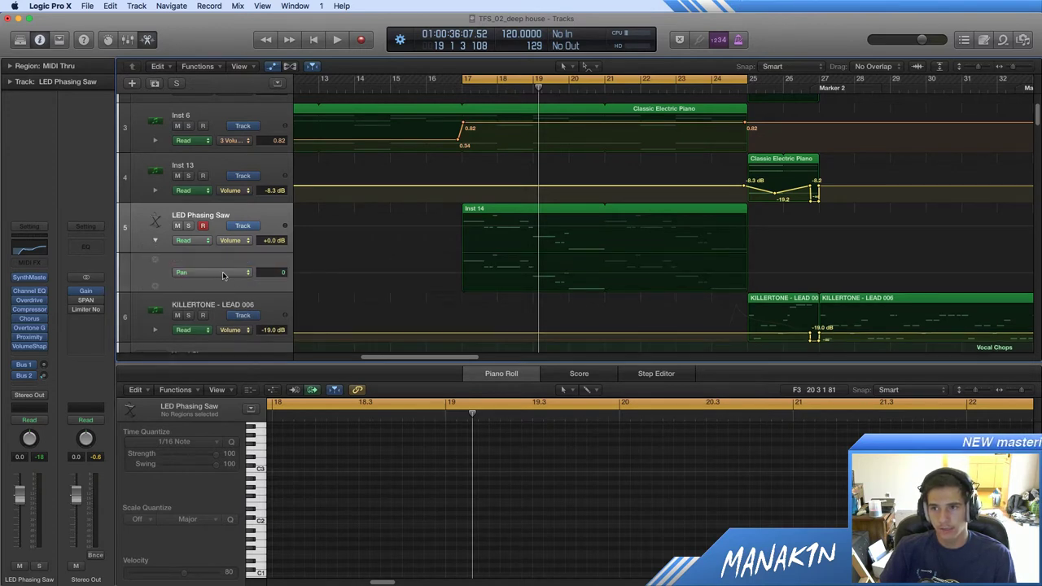
left_click(246, 273)
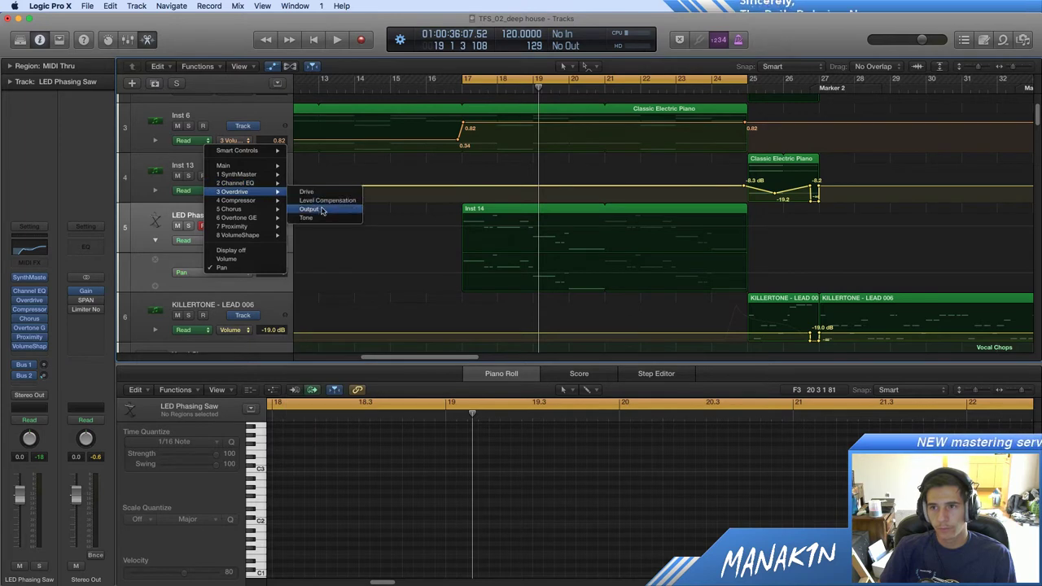
left_click(148, 212)
left_click(157, 238)
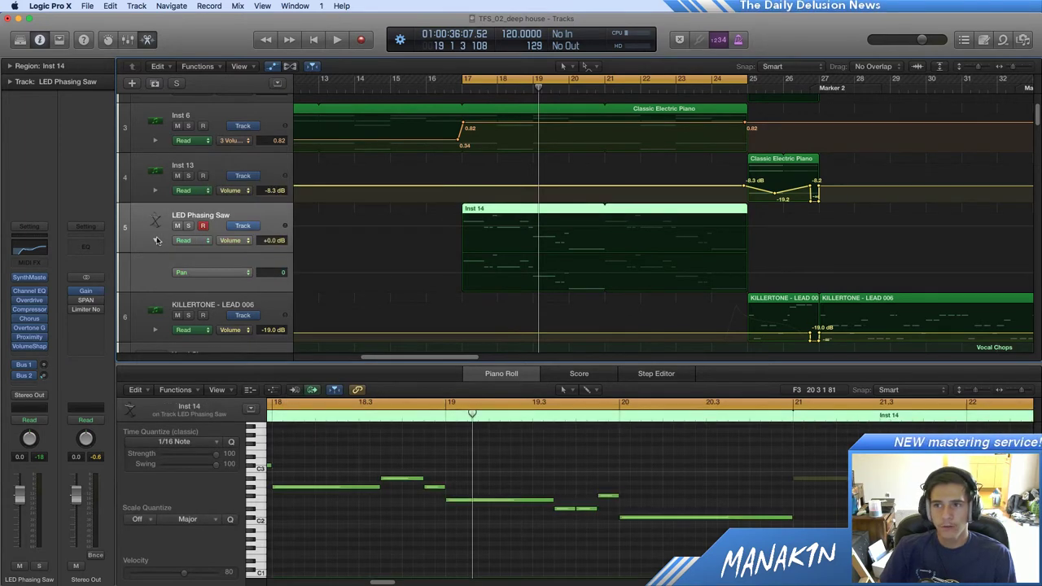
left_click(155, 240)
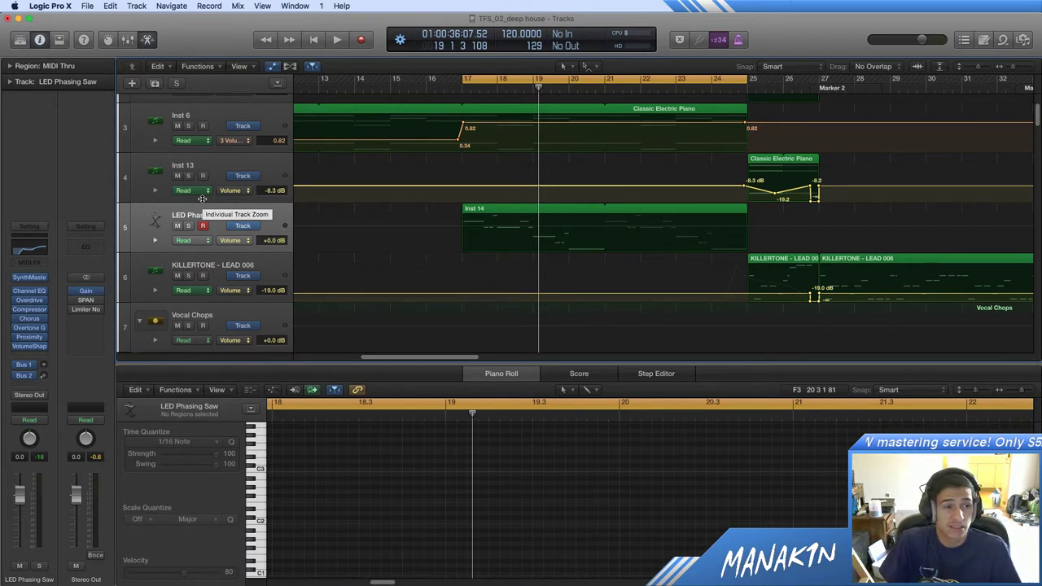
left_click(274, 67)
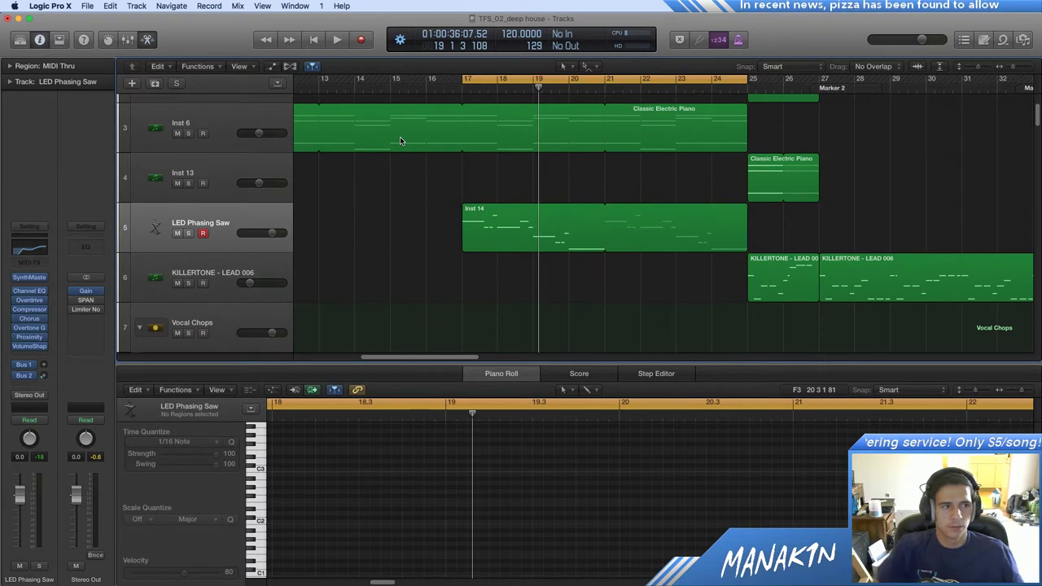
key("super+Tab")
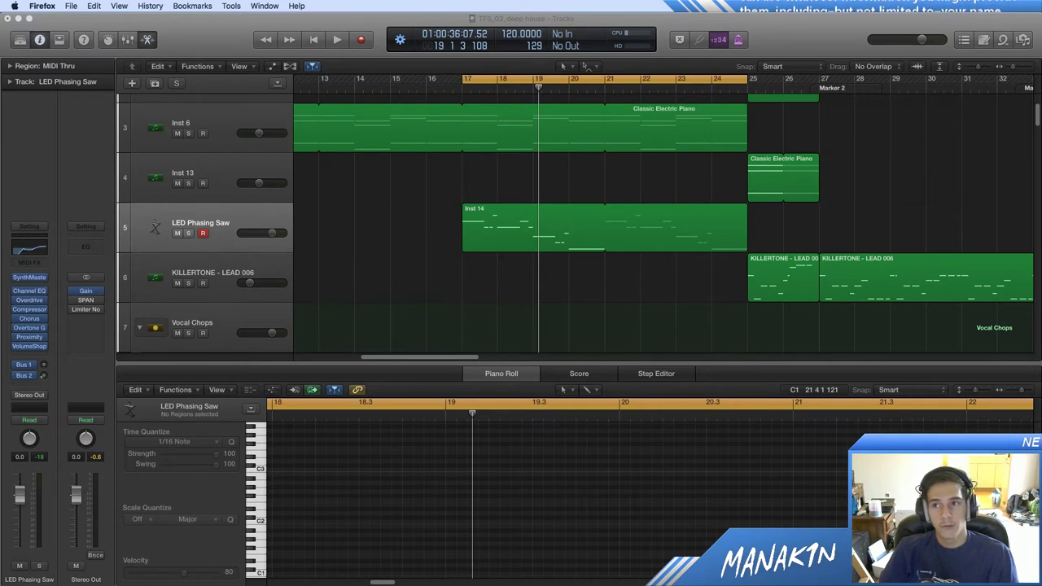
left_click(522, 18)
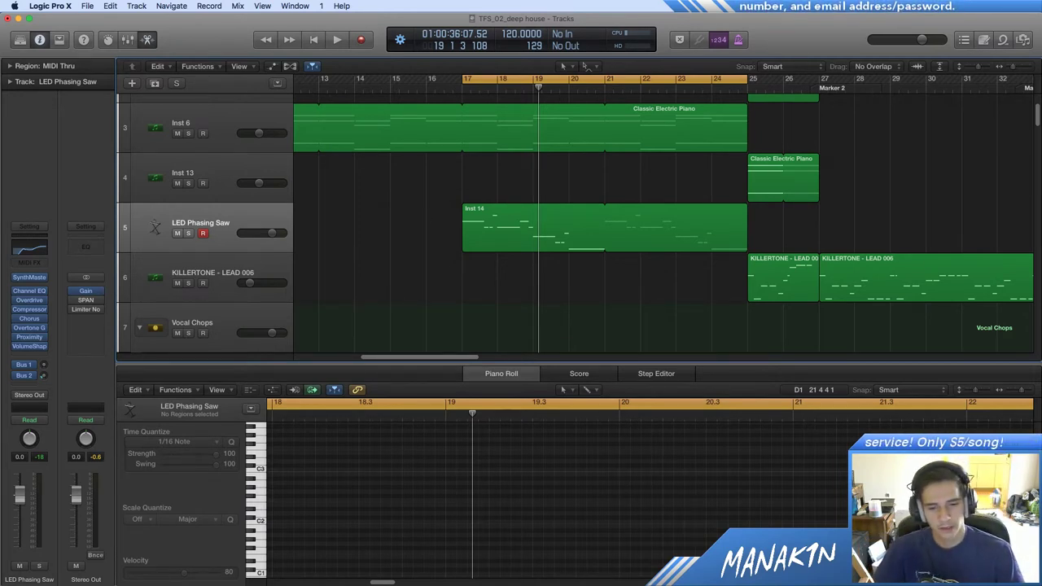
key("super+Tab")
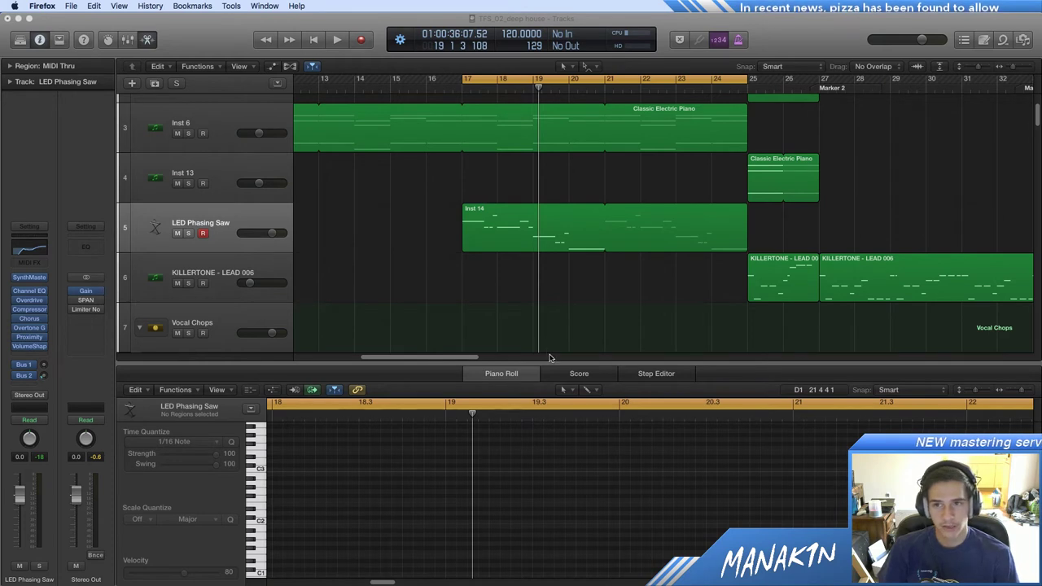
left_click(391, 295)
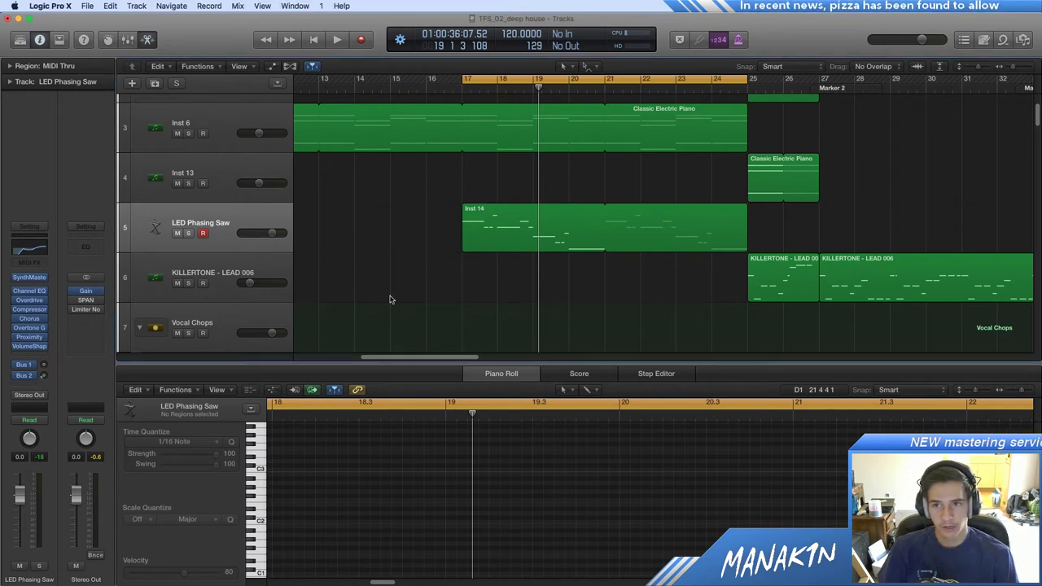
left_click(32, 355)
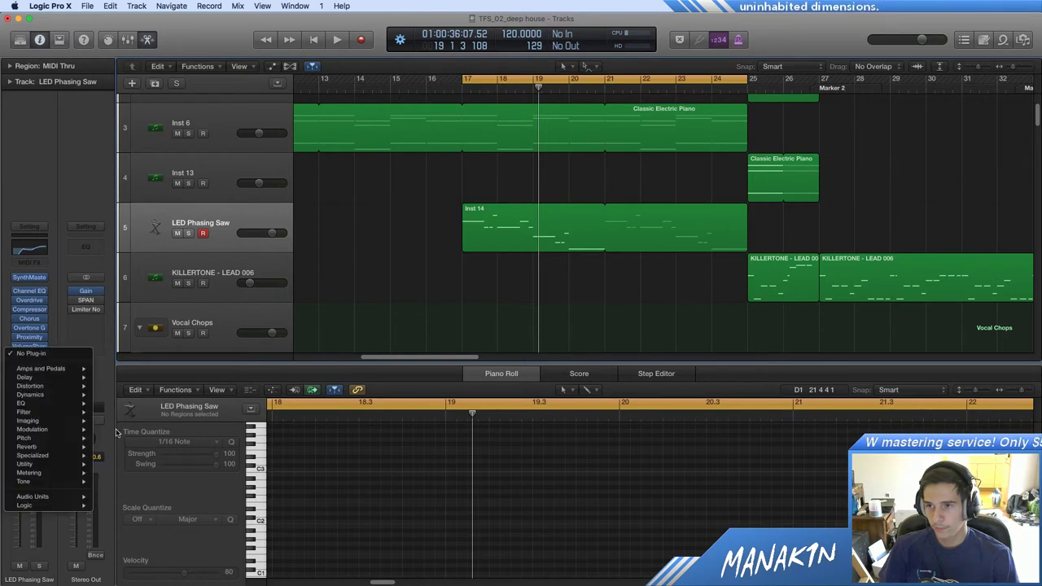
left_click(445, 310)
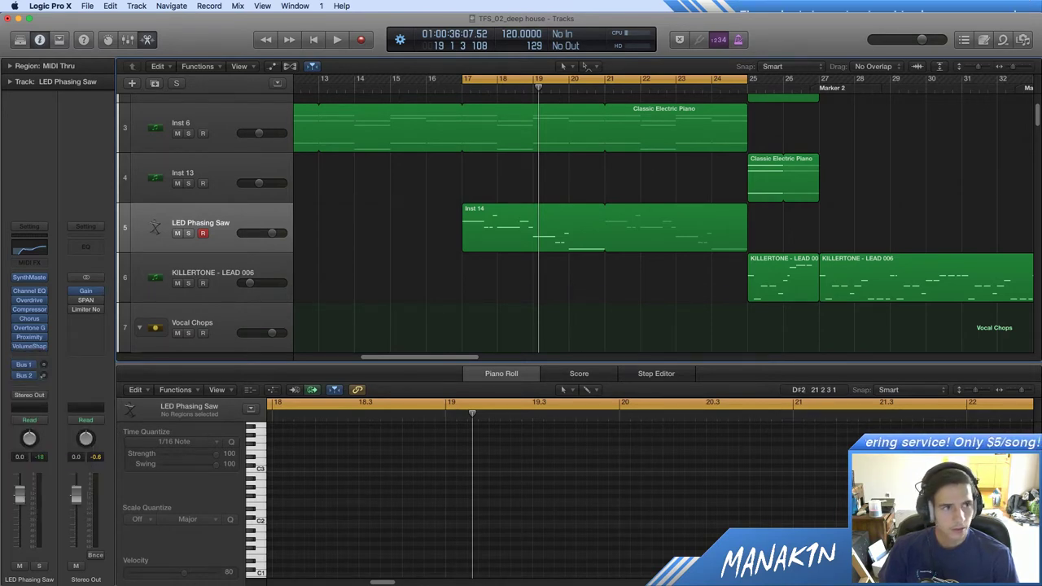
Step: Launch TextEdit and start a price list in the blank document with the line "logic - 200"
key("super+space")
type("tes")
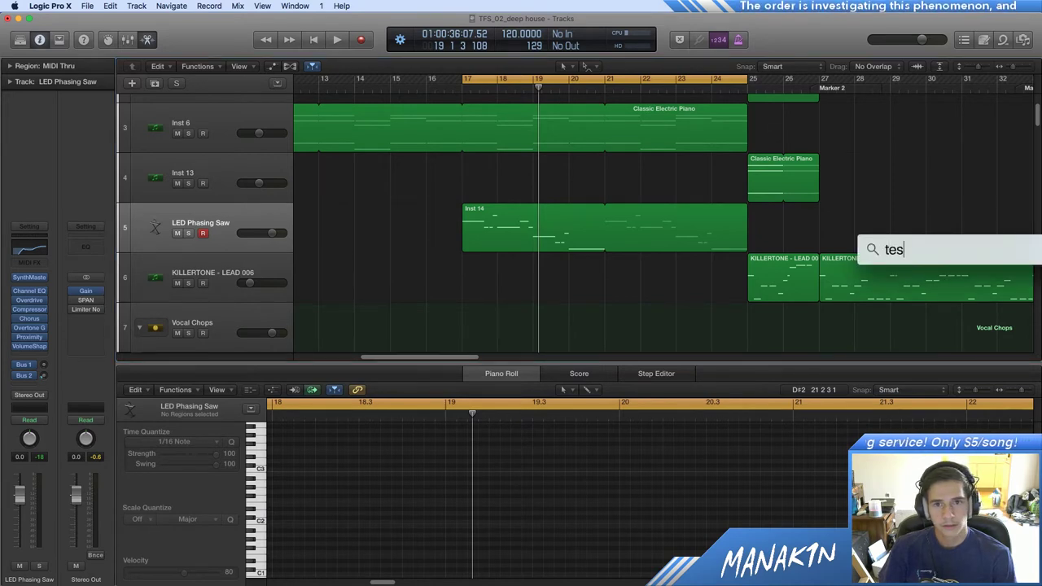
type("t")
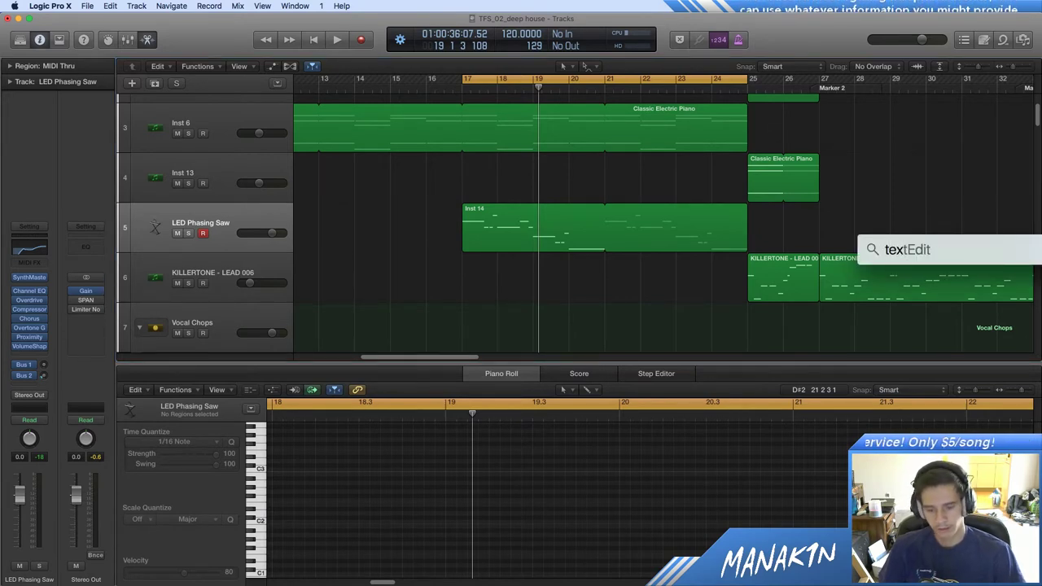
key("Return")
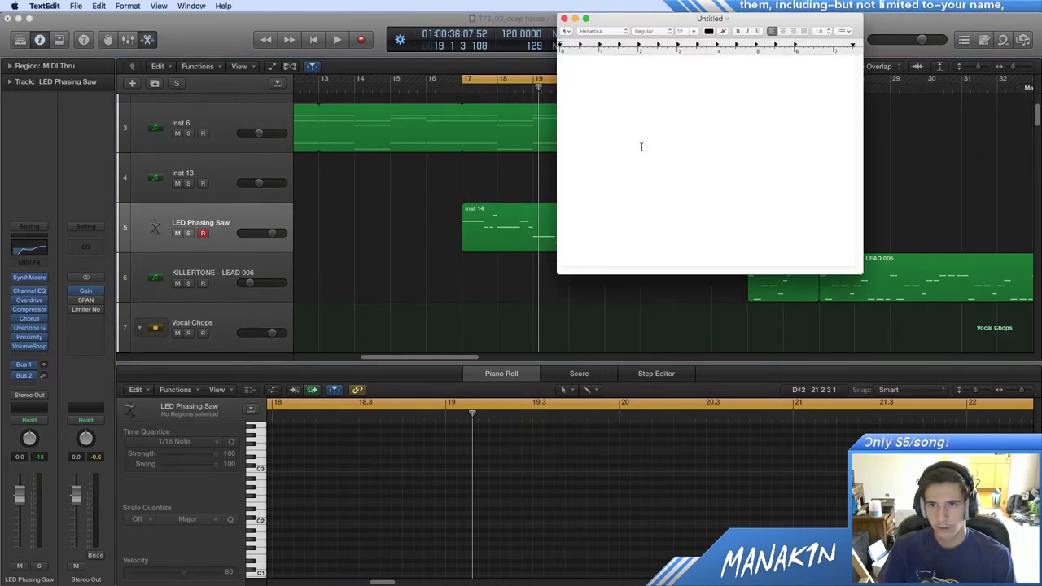
type("Iogic - ")
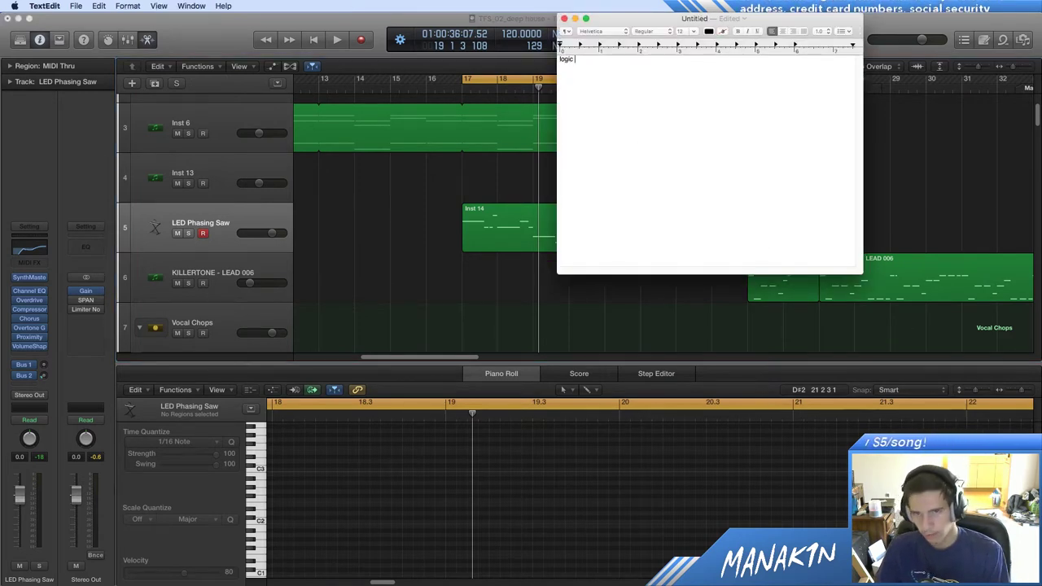
type("200")
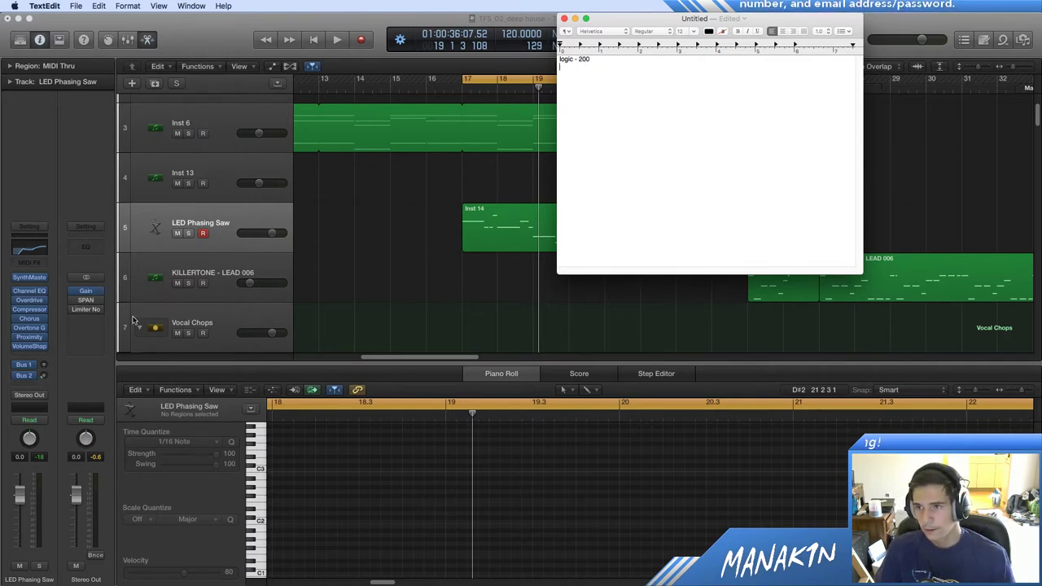
Step: Look through the Audio Units effects available for LED Phasing Saw in Logic Pro, and add "volume shaper - 40" to the TextEdit list
left_click(30, 355)
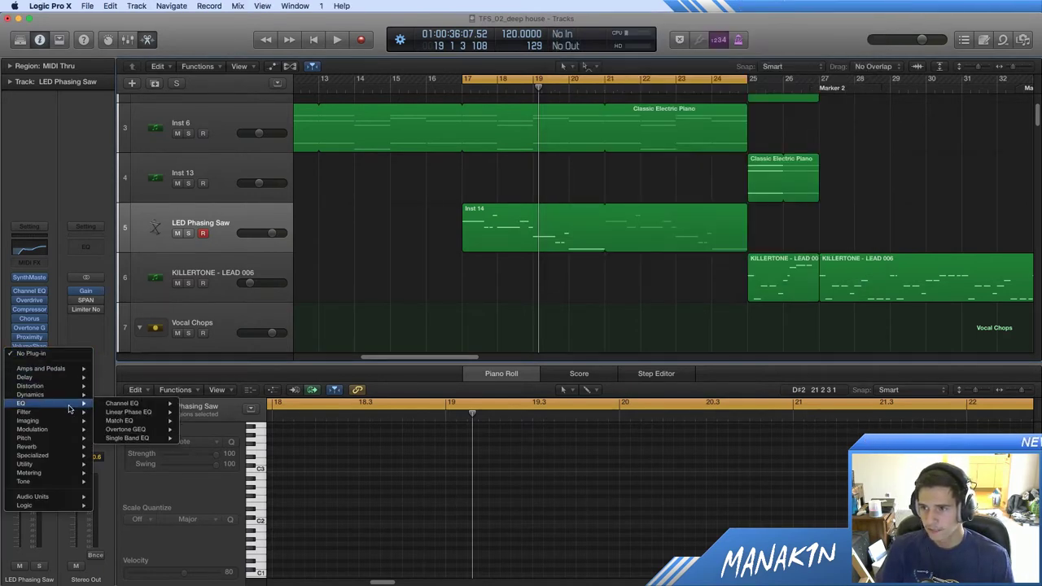
mouse_move(72, 502)
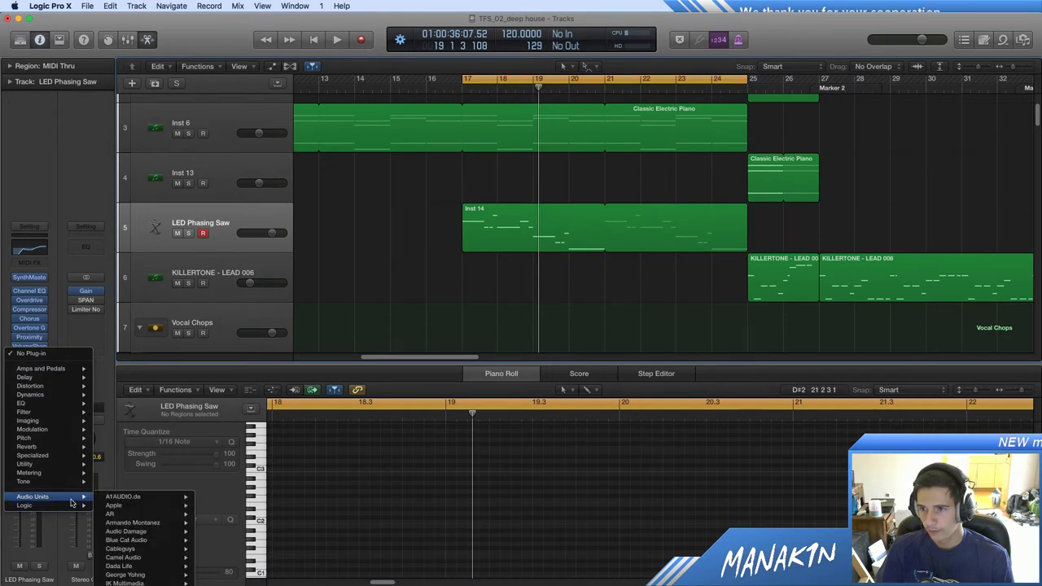
mouse_move(162, 507)
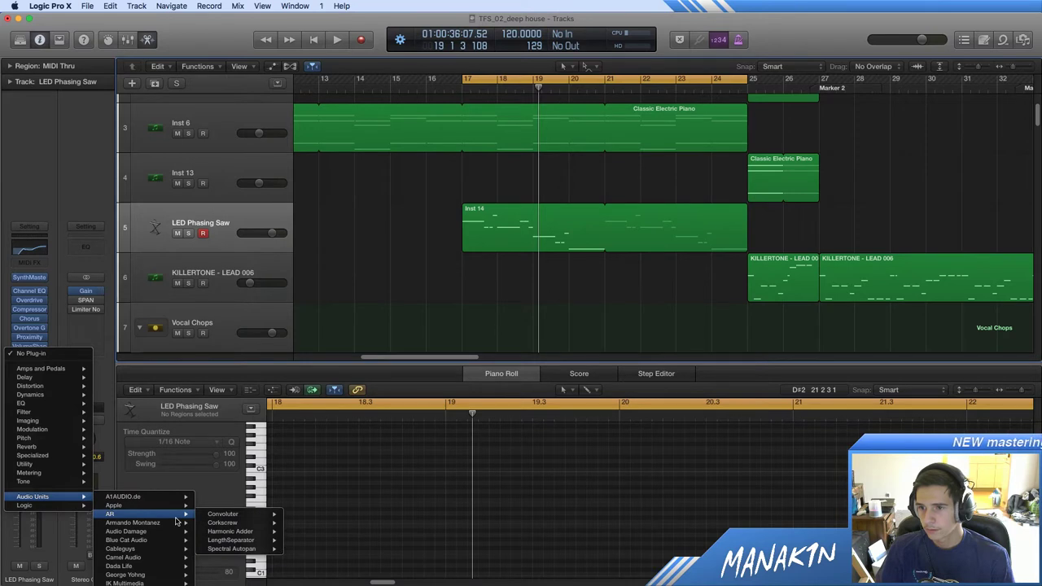
mouse_move(177, 533)
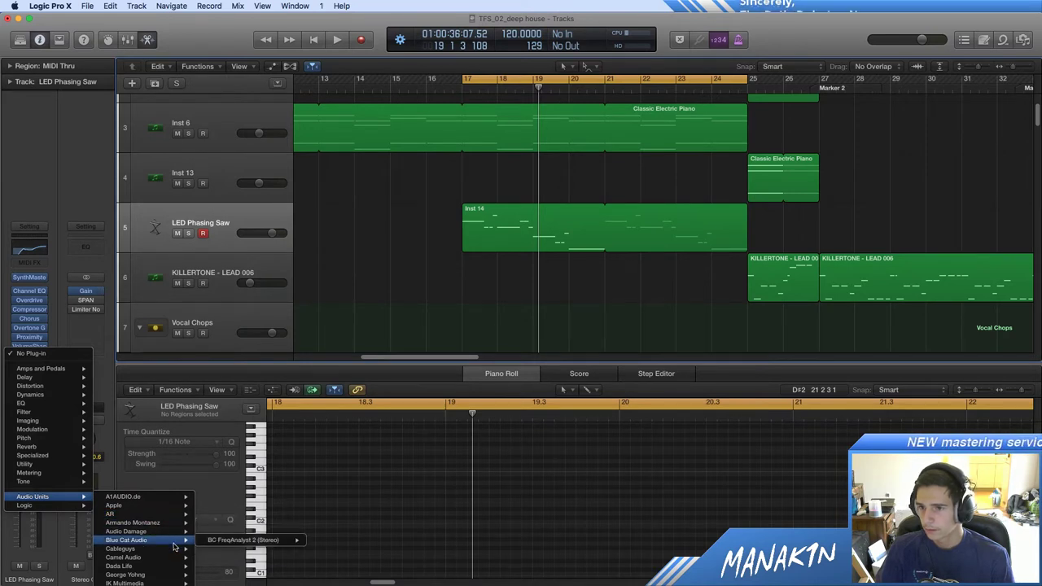
mouse_move(173, 552)
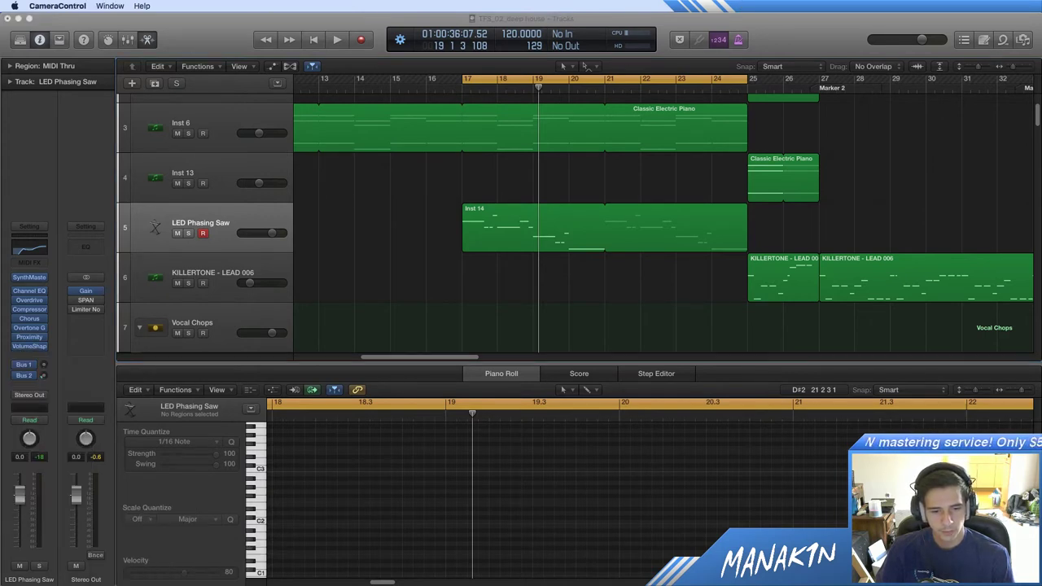
key("super+Tab")
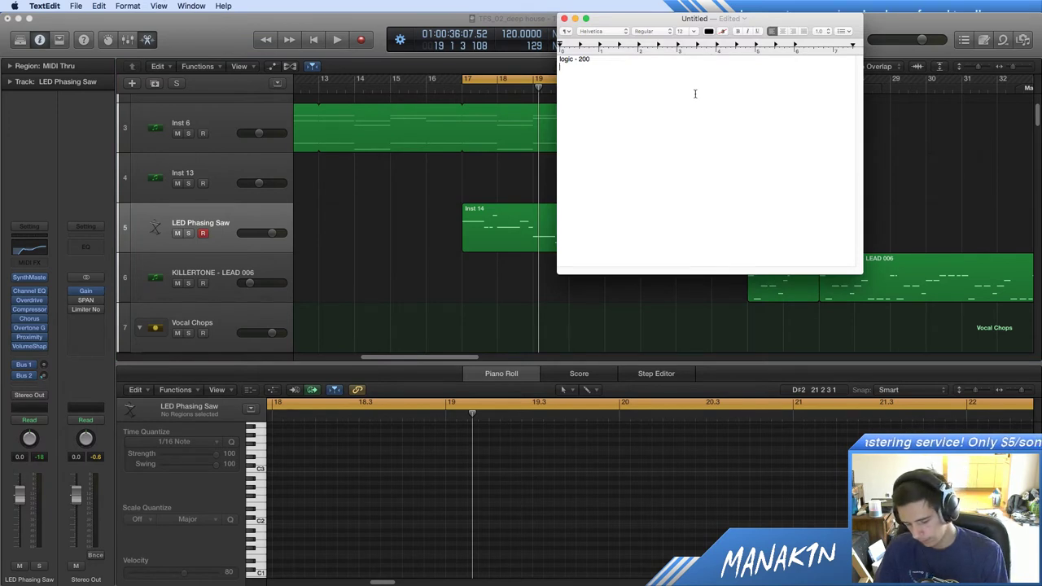
key("Return")
type("volu")
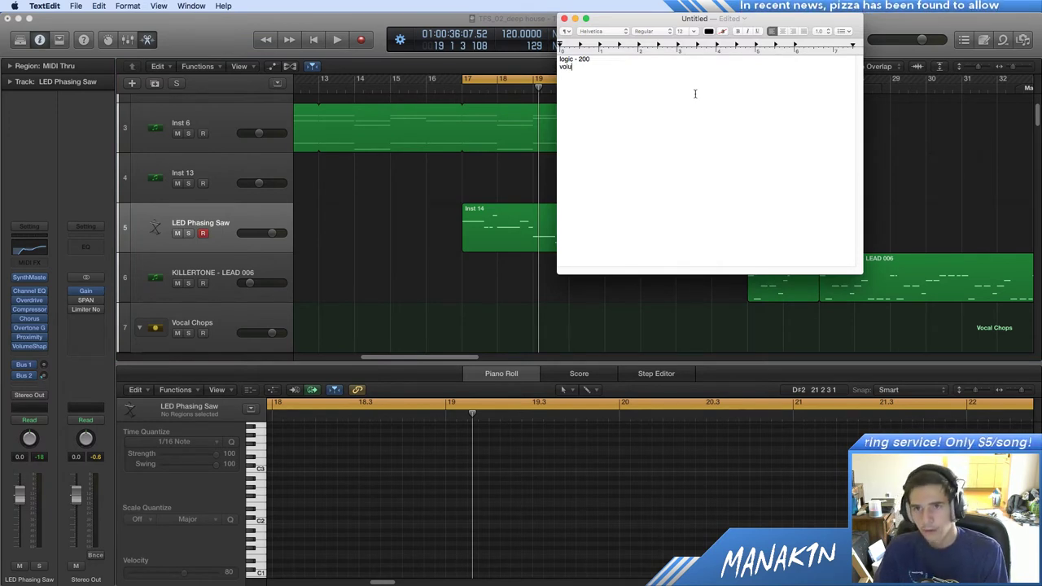
type("me shaper - 40")
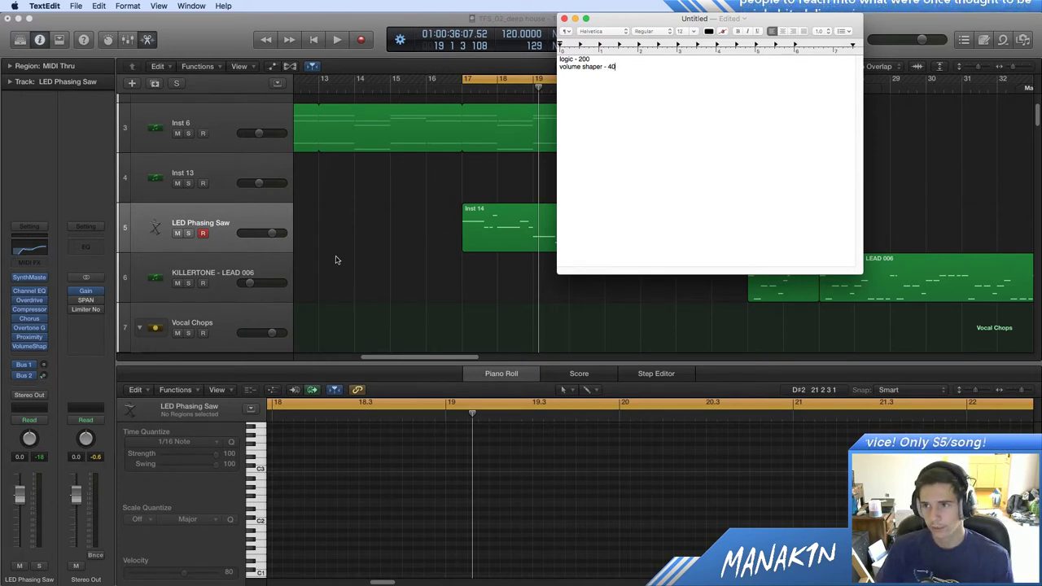
Step: Return to Logic Pro to review the Audio Units manufacturers, and add "sausage fat - 30" as a new line in the TextEdit list
left_click(260, 358)
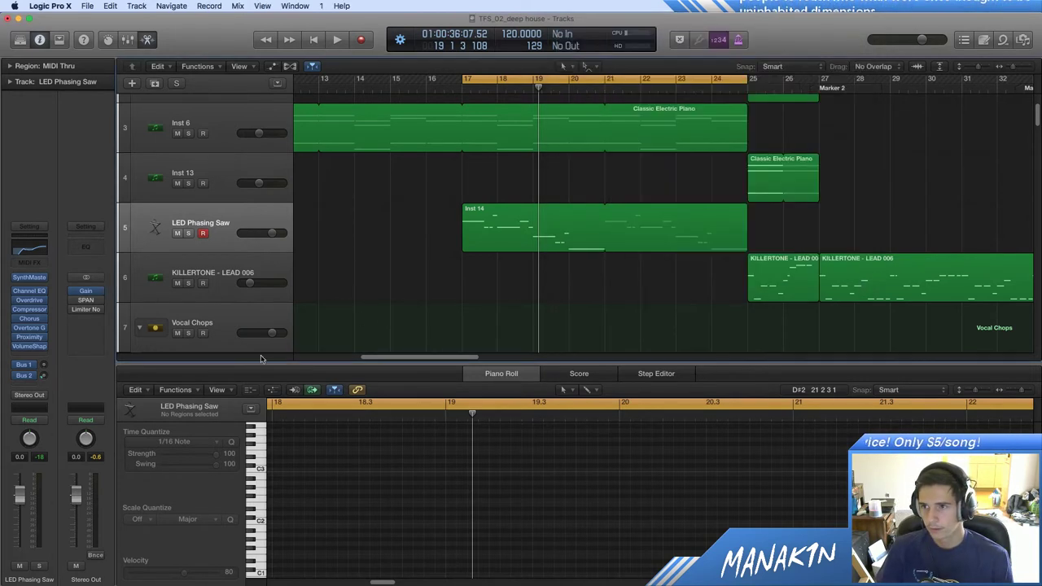
left_click(29, 353)
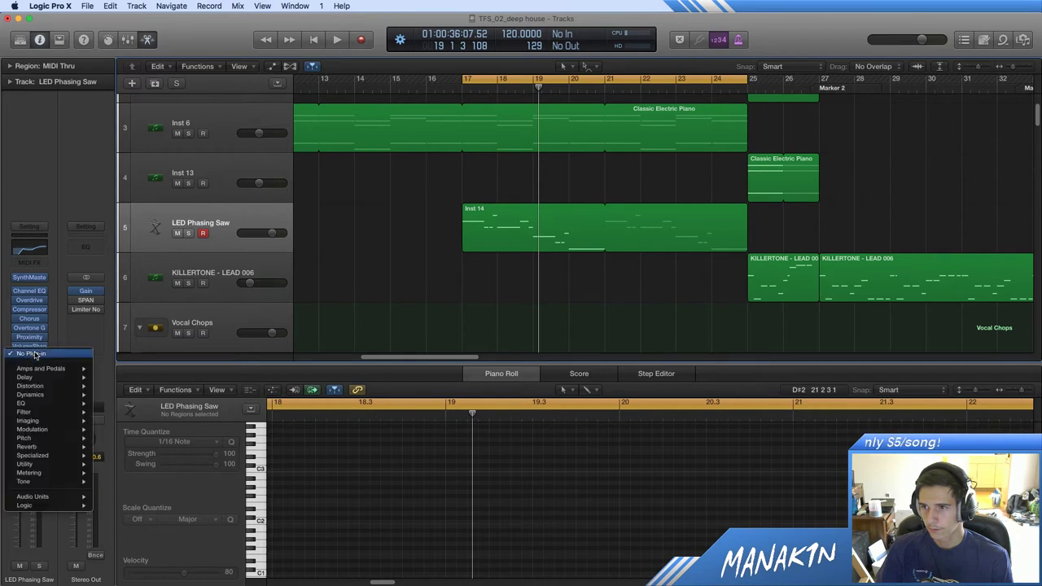
mouse_move(70, 498)
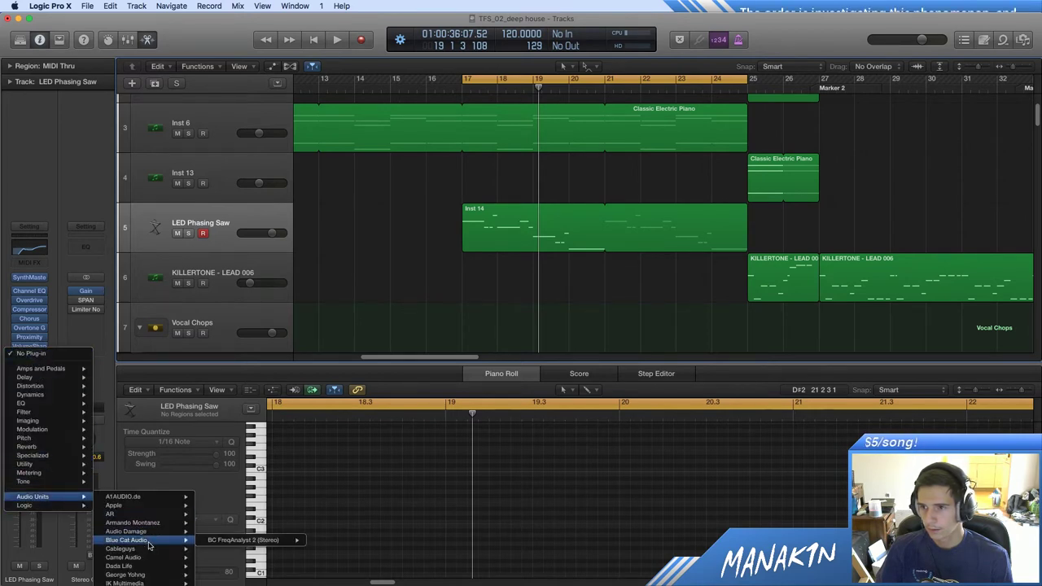
mouse_move(157, 533)
mouse_move(155, 560)
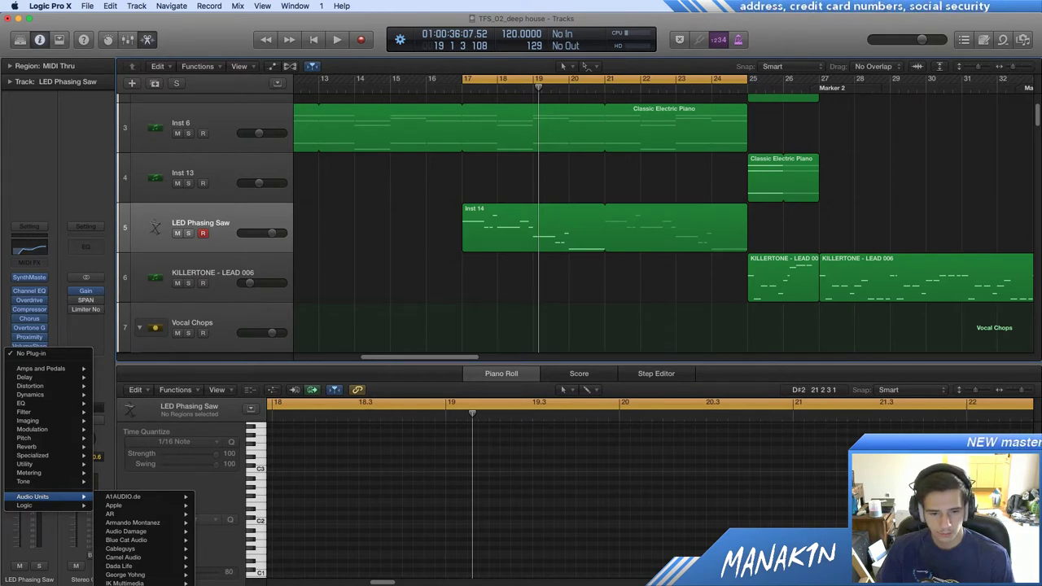
key("Escape")
key("super+Tab")
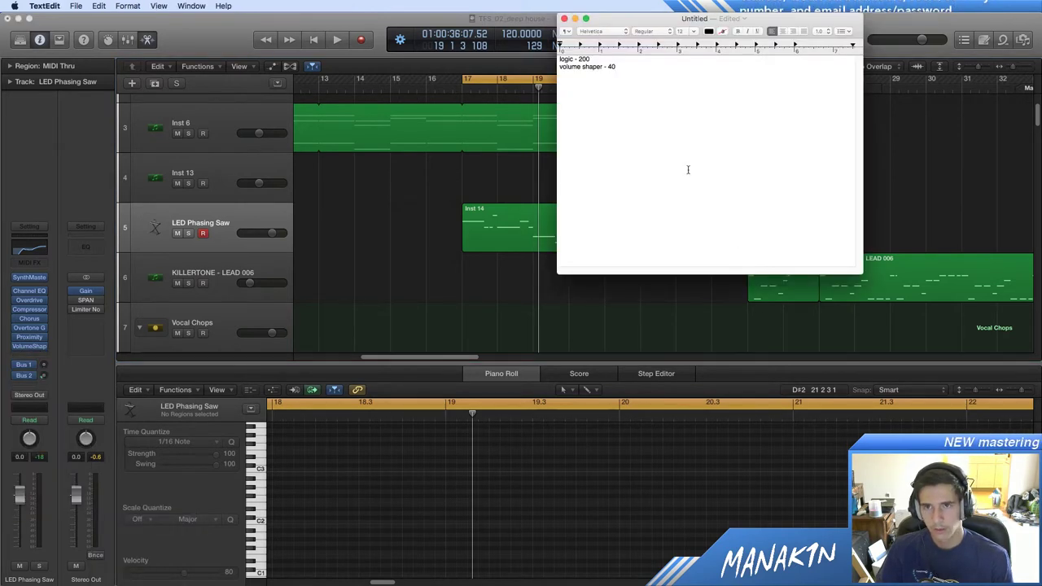
key("Return")
type("sa")
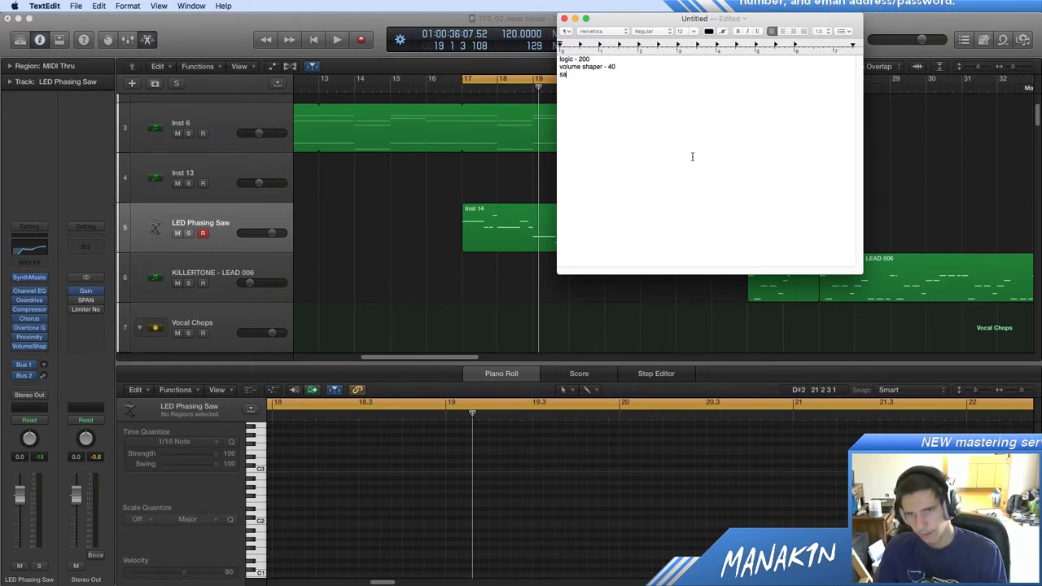
type("usage fat - ")
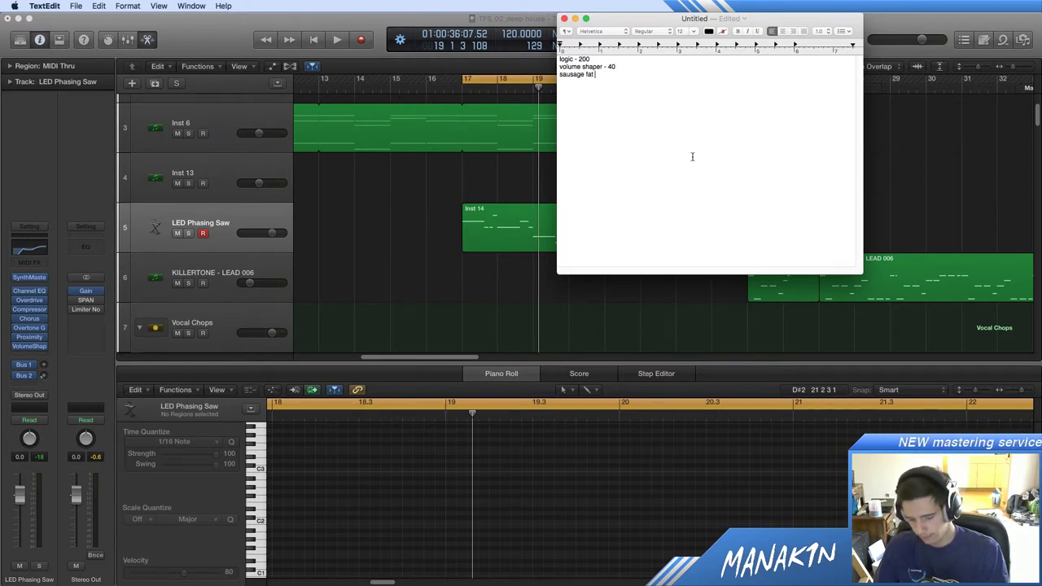
type("30")
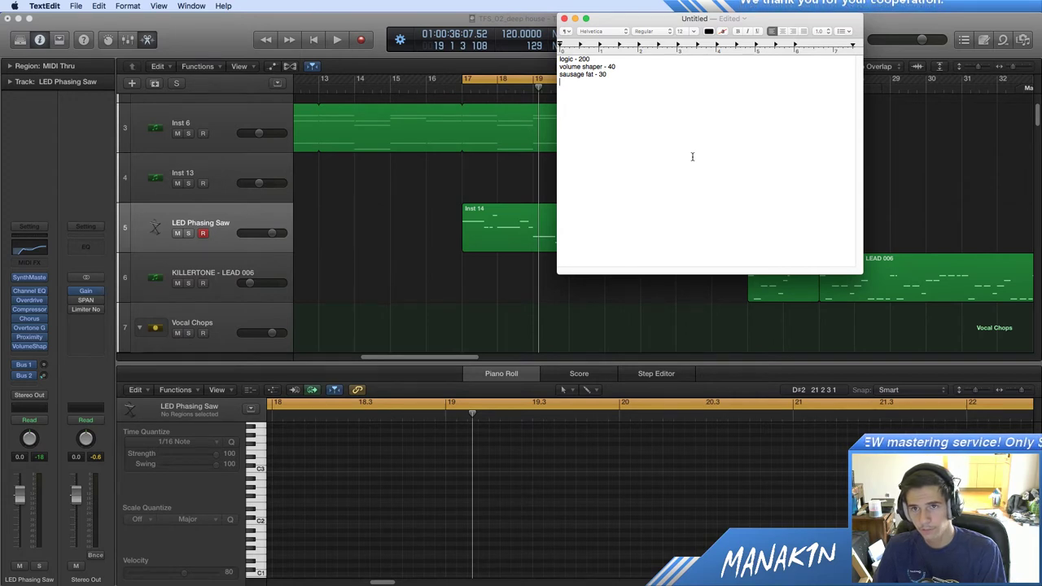
Step: Add "kush - 60" as a new line in the TextEdit price list
key("Return")
type("kush - ")
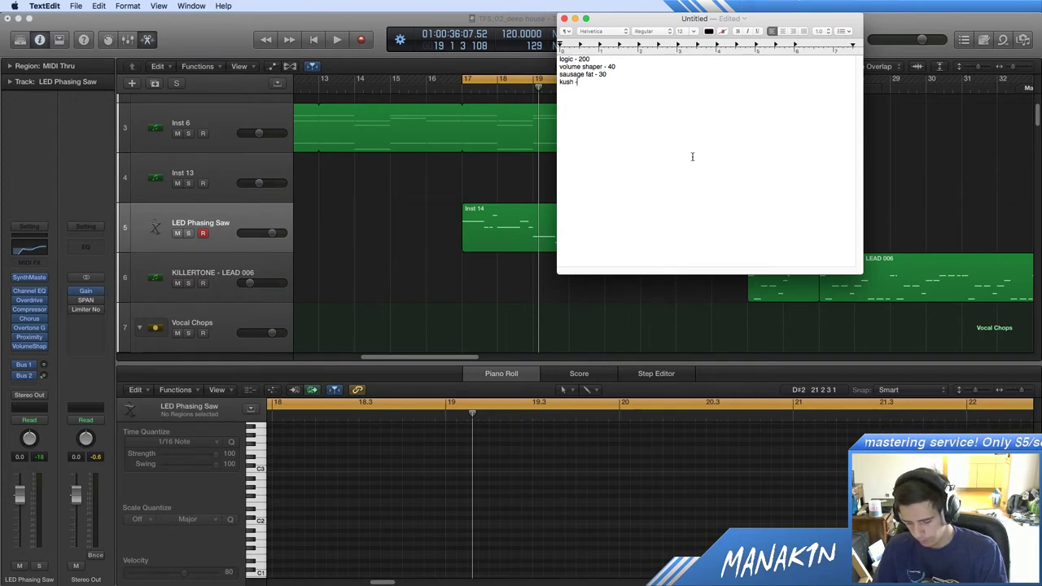
type("60")
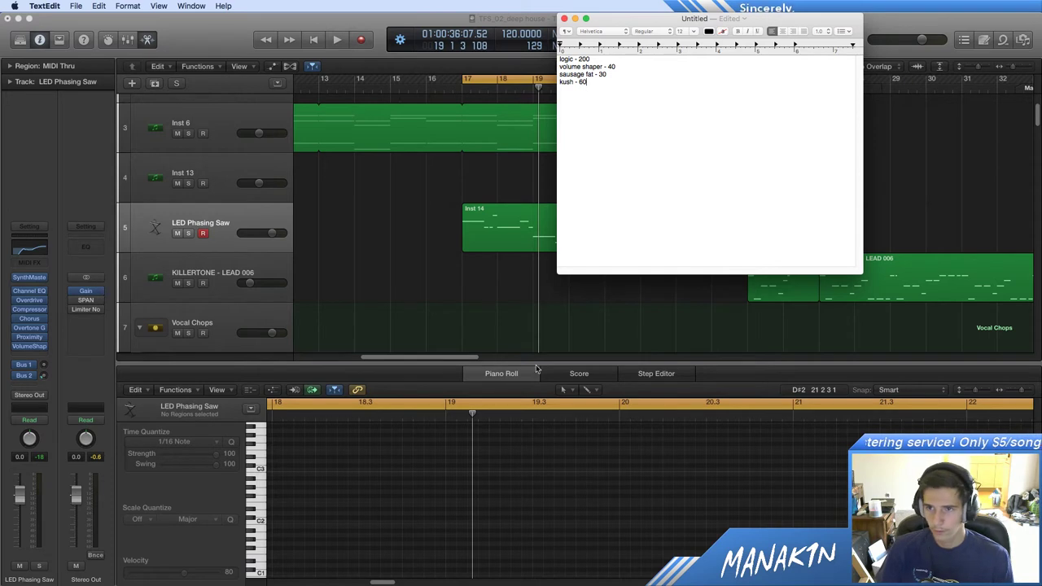
Step: Review the Audio Units manufacturers for LED Phasing Saw in Logic Pro, and add "stereomaker - 20" to the TextEdit list
left_click(384, 269)
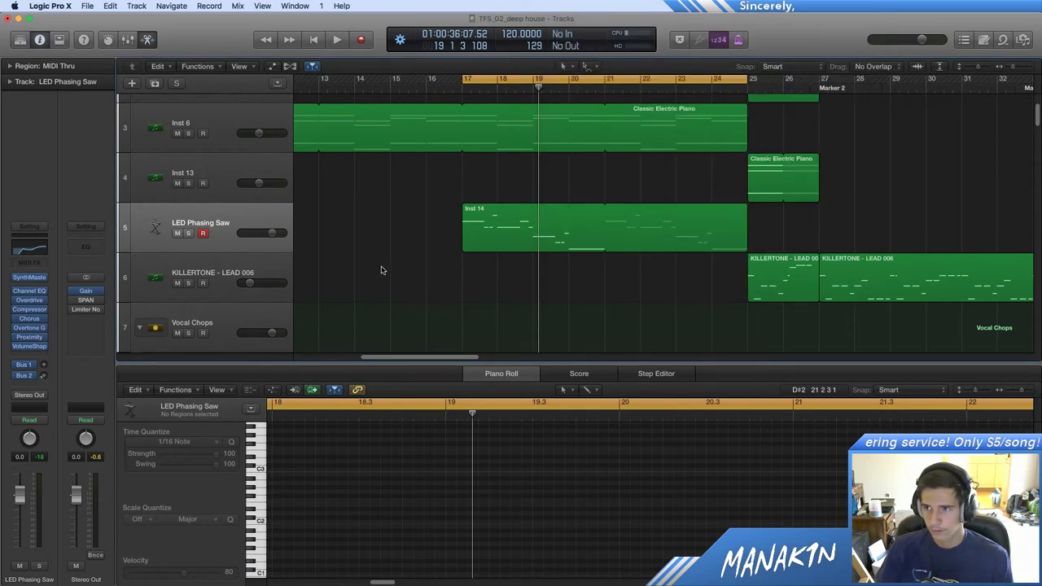
left_click(38, 348)
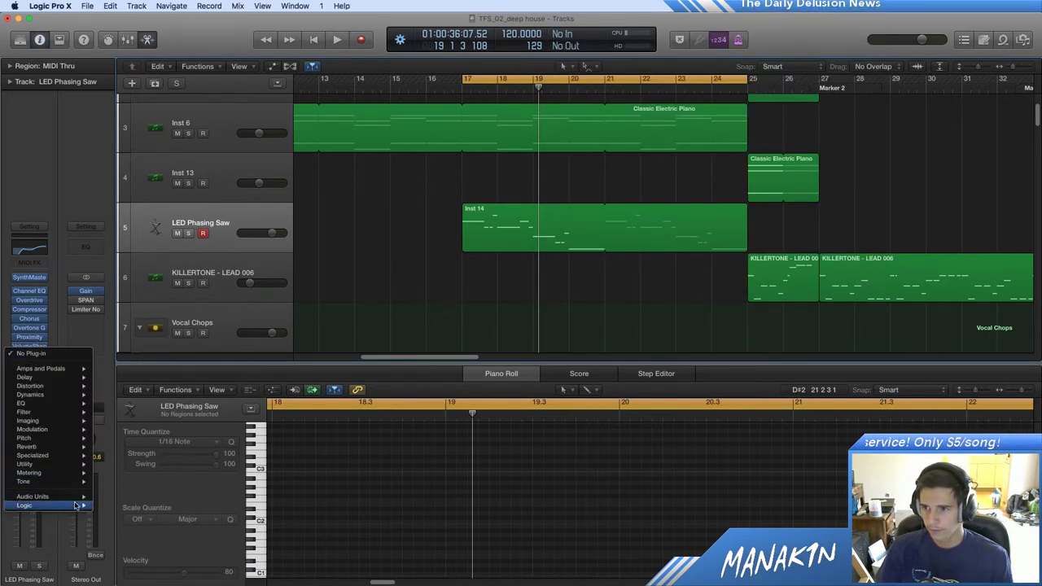
mouse_move(81, 495)
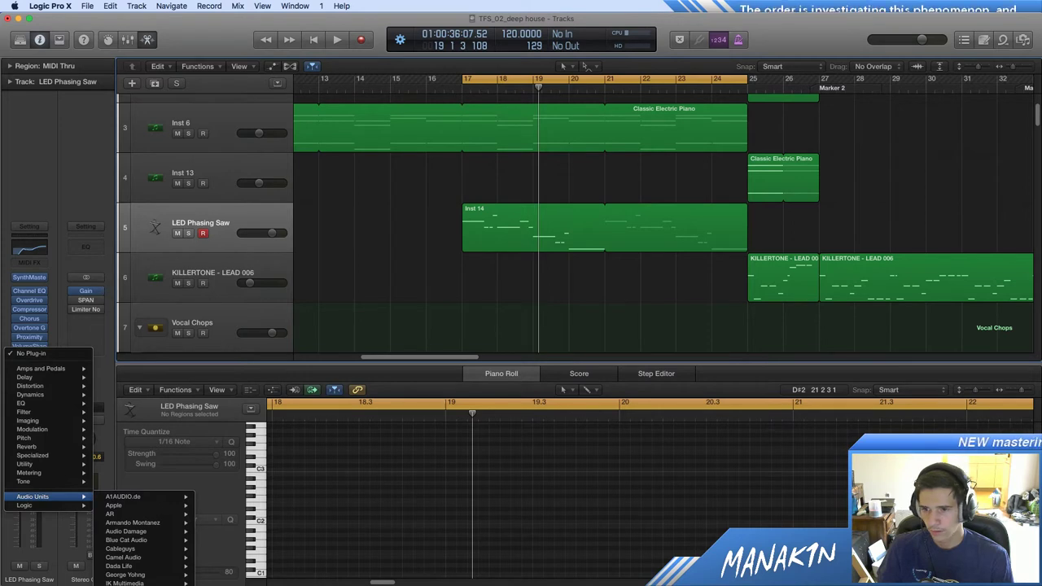
left_click(956, 421)
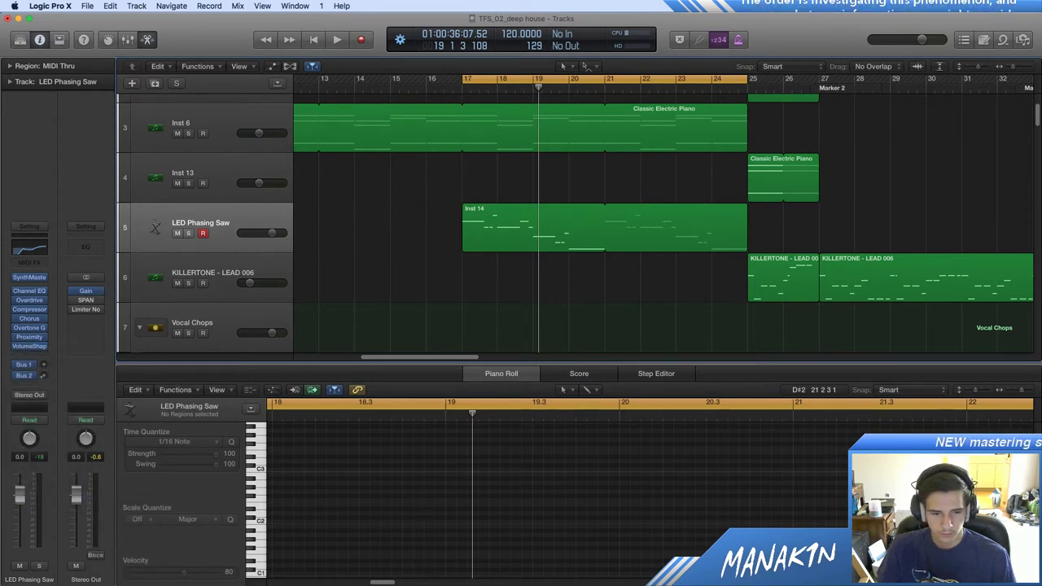
key("super+Tab")
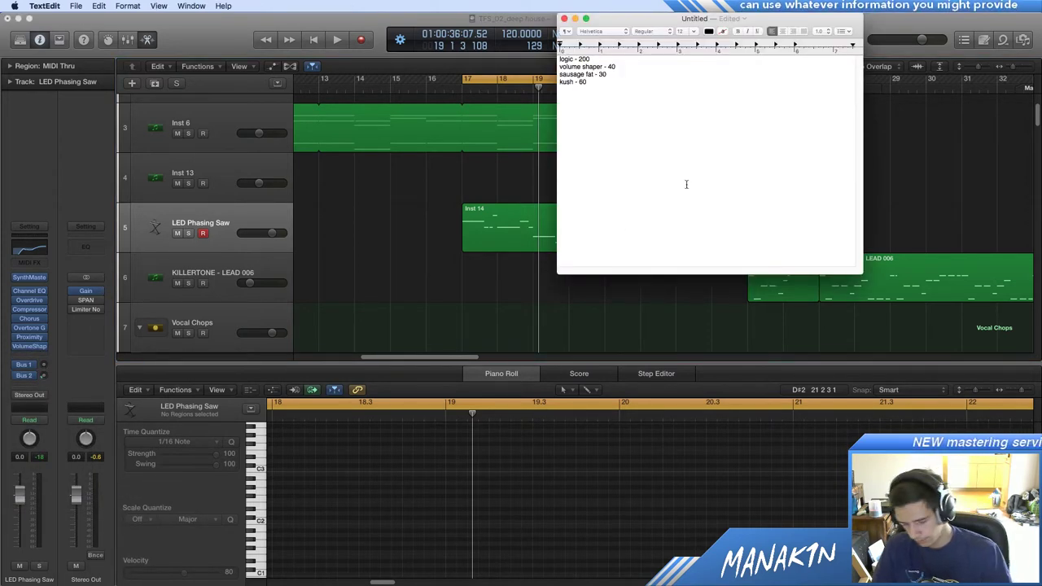
key("Return")
type("stereomaker")
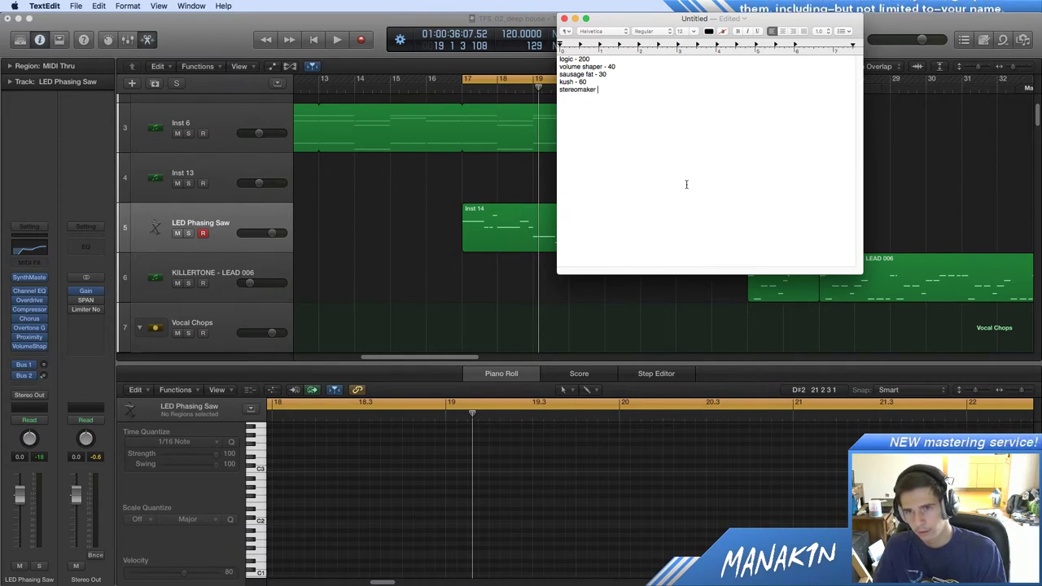
type(" - 20")
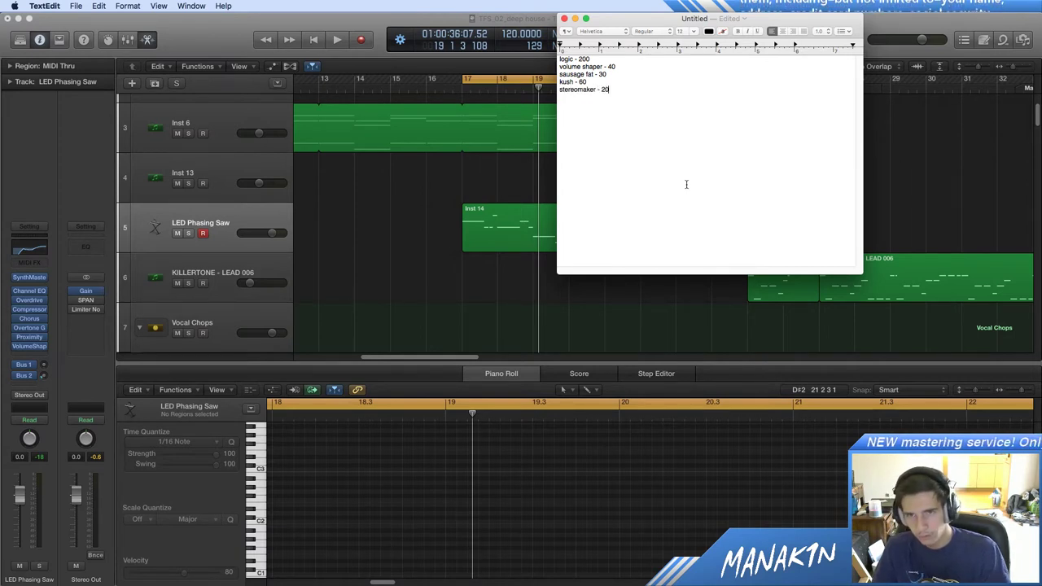
Step: Check the Audio Units manufacturers on an empty LED Phasing Saw effect slot again, and add "waves - 60" to the TextEdit list
left_click(27, 346)
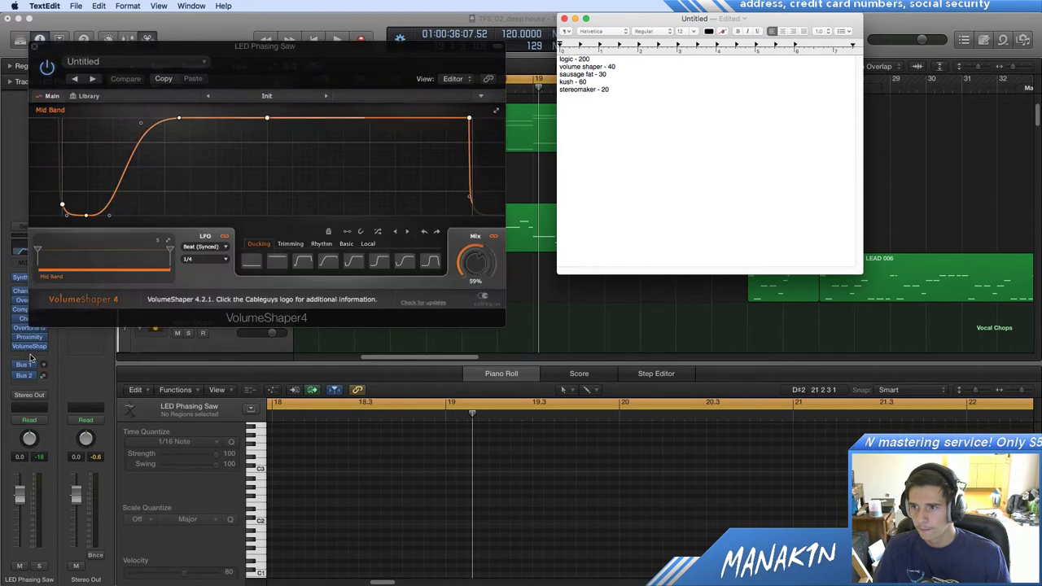
left_click(44, 346)
mouse_move(48, 496)
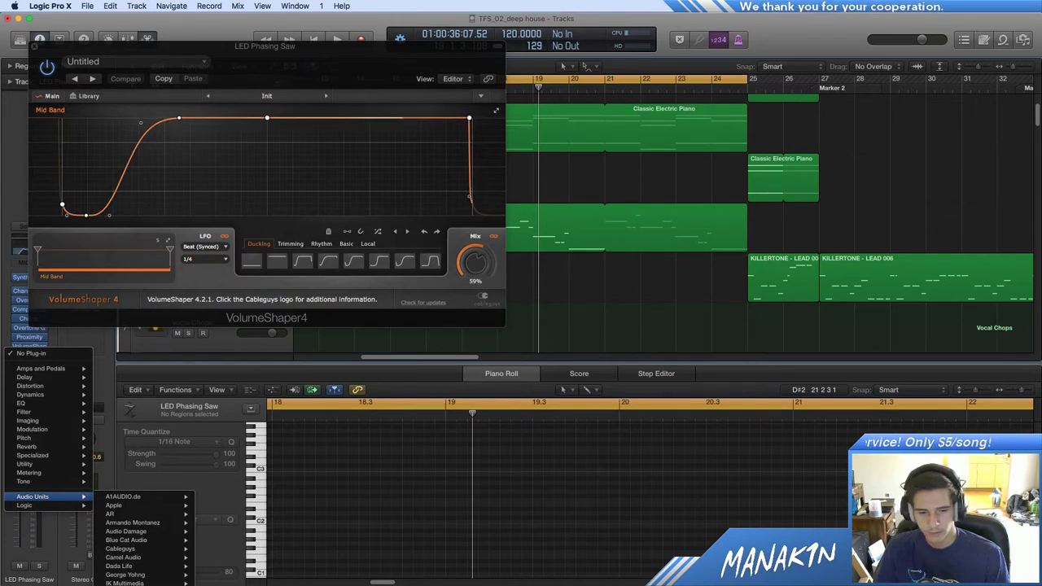
key("super+Tab")
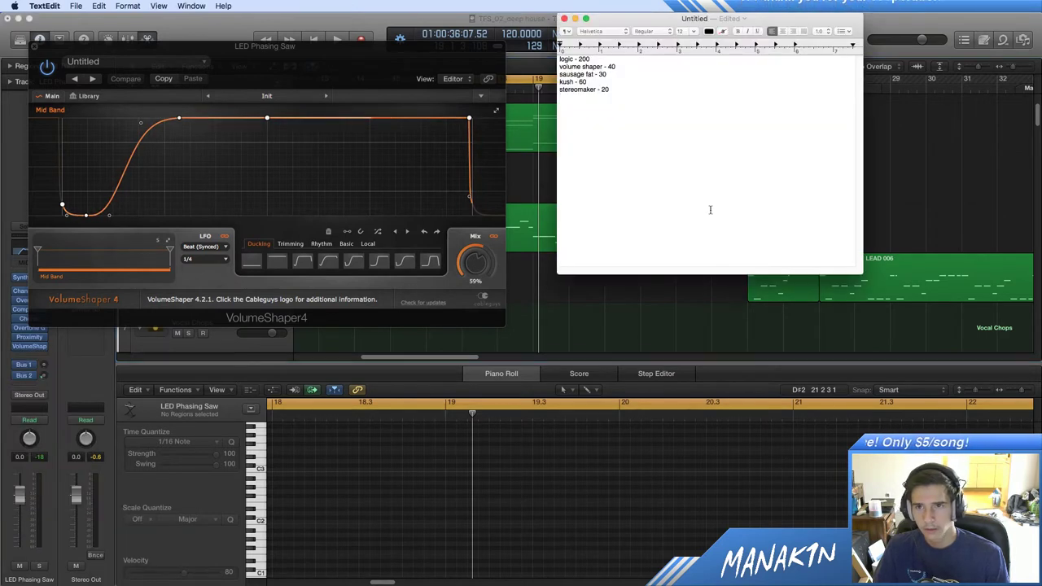
type("waves")
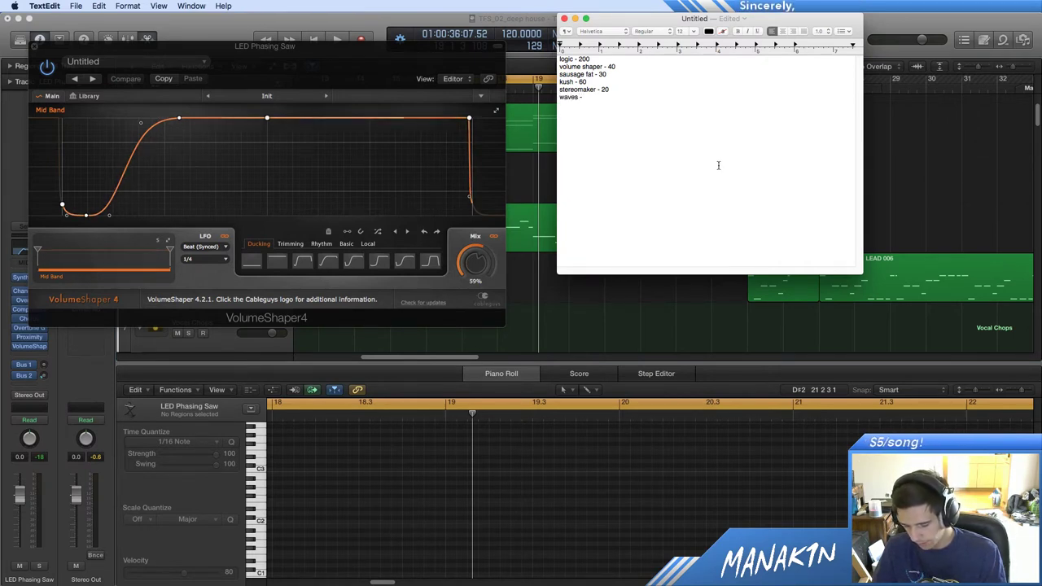
type(" - 60")
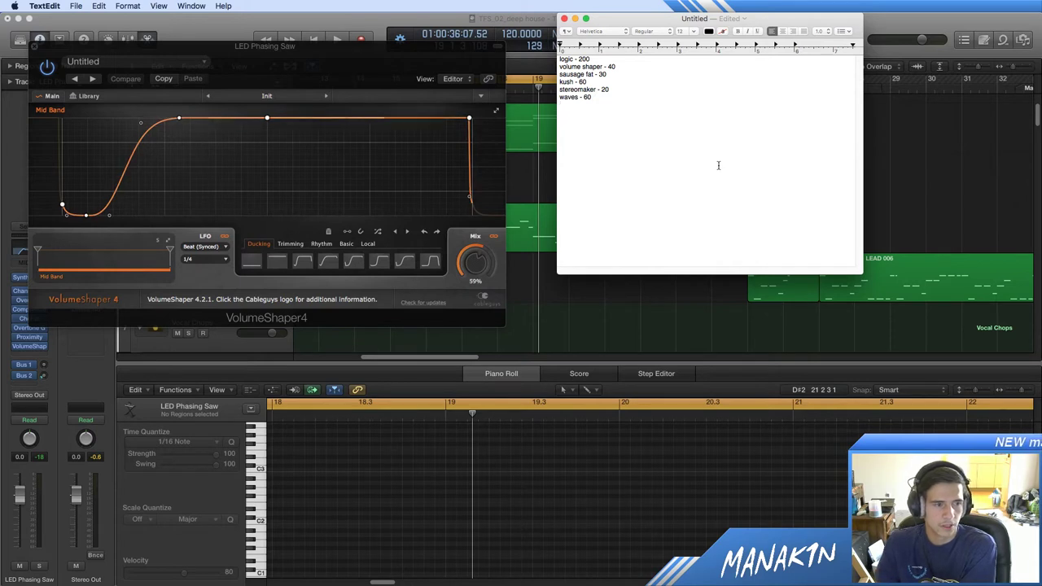
Step: Add "synth master - 65" to the price list, and close the open VolumeShaper plug-in window in Logic Pro
key("Return")
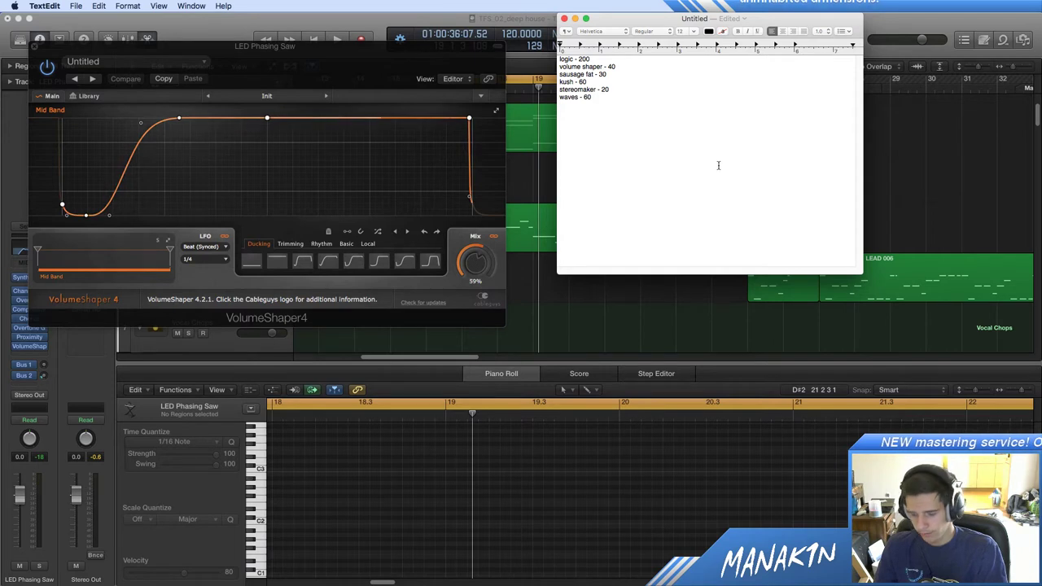
type("synth master - ")
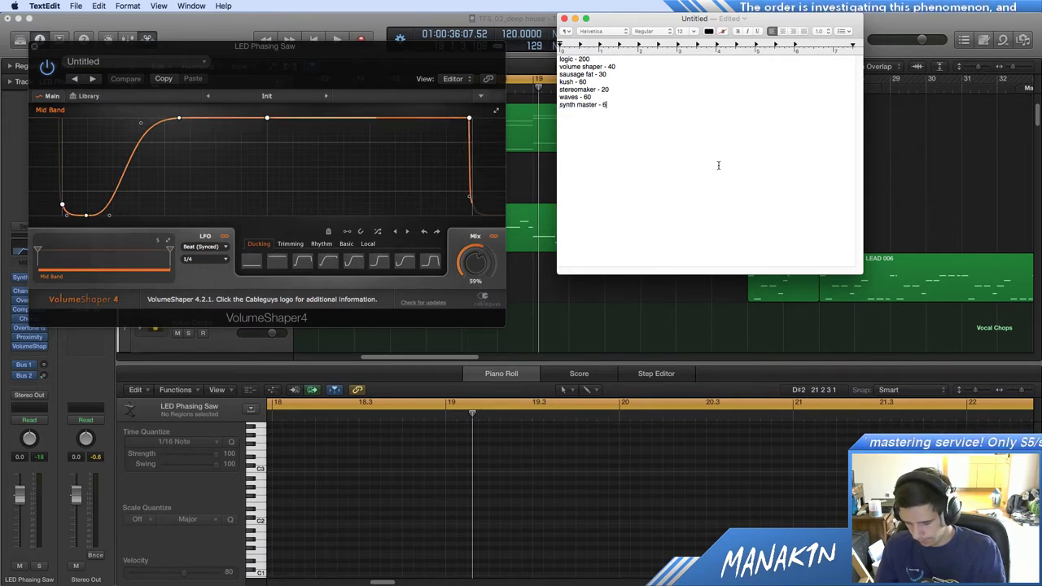
type("65")
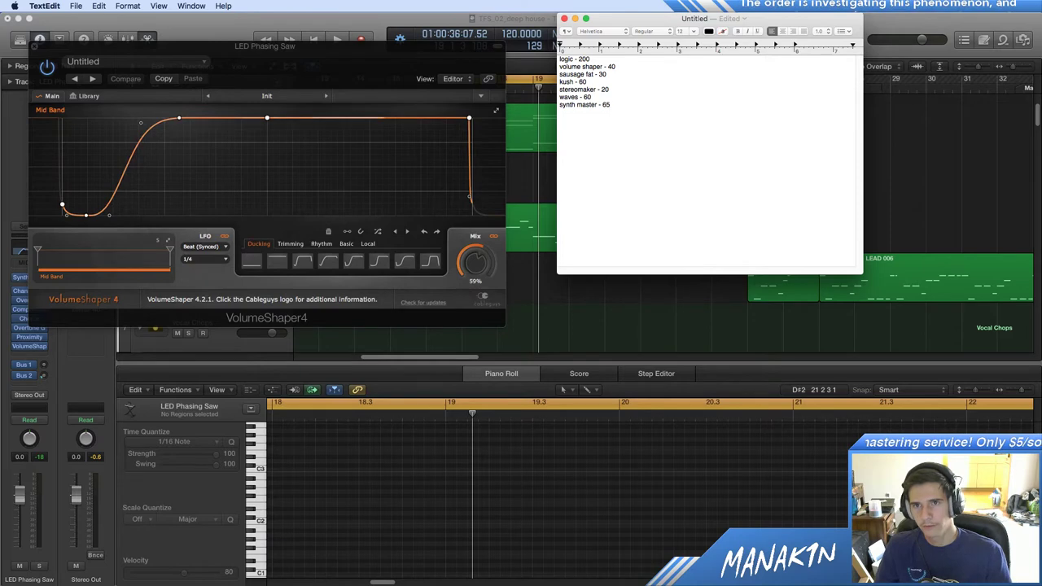
left_click(475, 352)
left_click(34, 47)
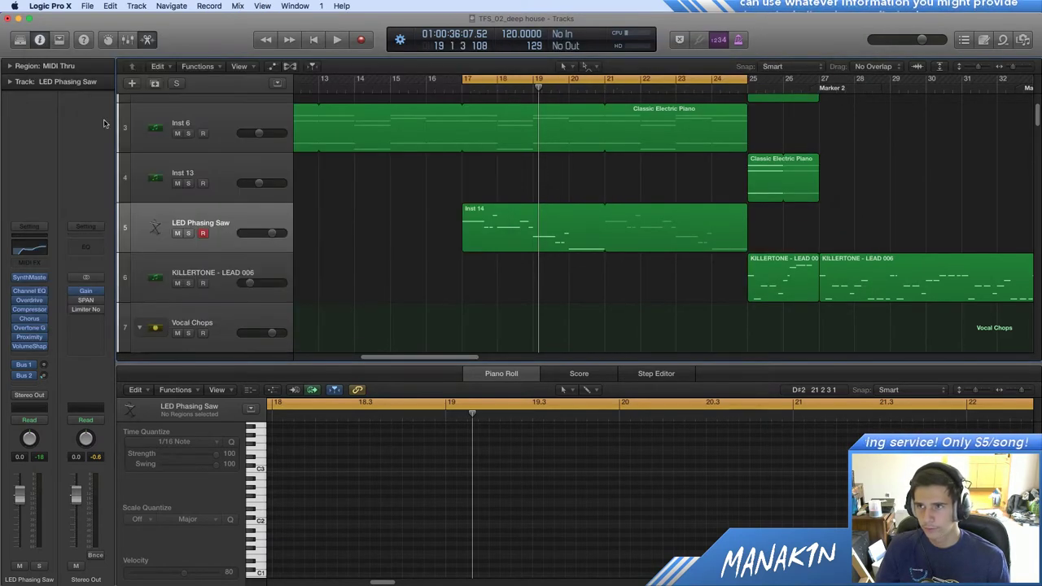
Step: Switch back to TextEdit and add "silent - 160" as a new line below the synth master entry
key("super+Tab")
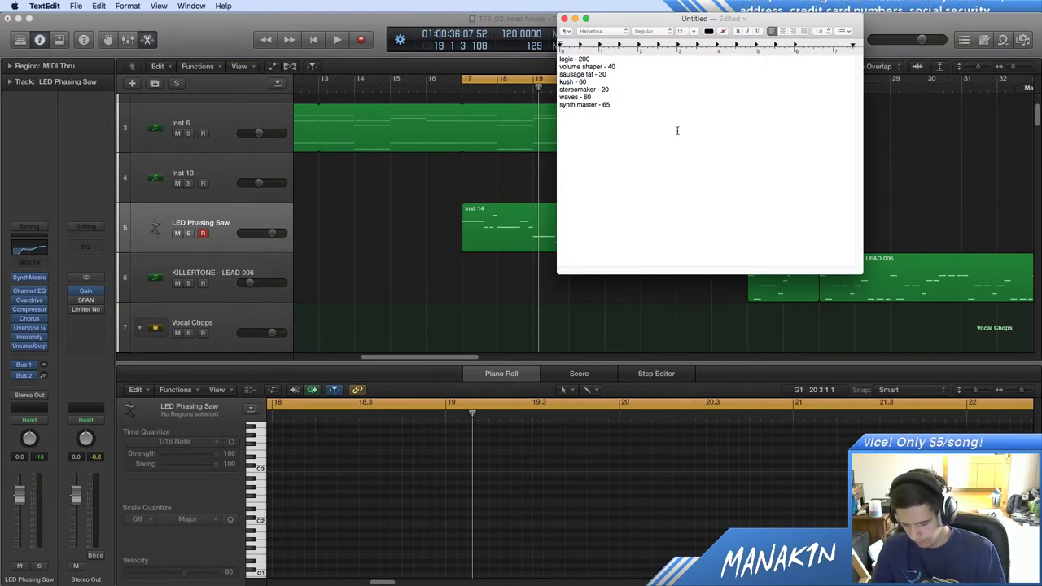
key("Return")
type("silent - ")
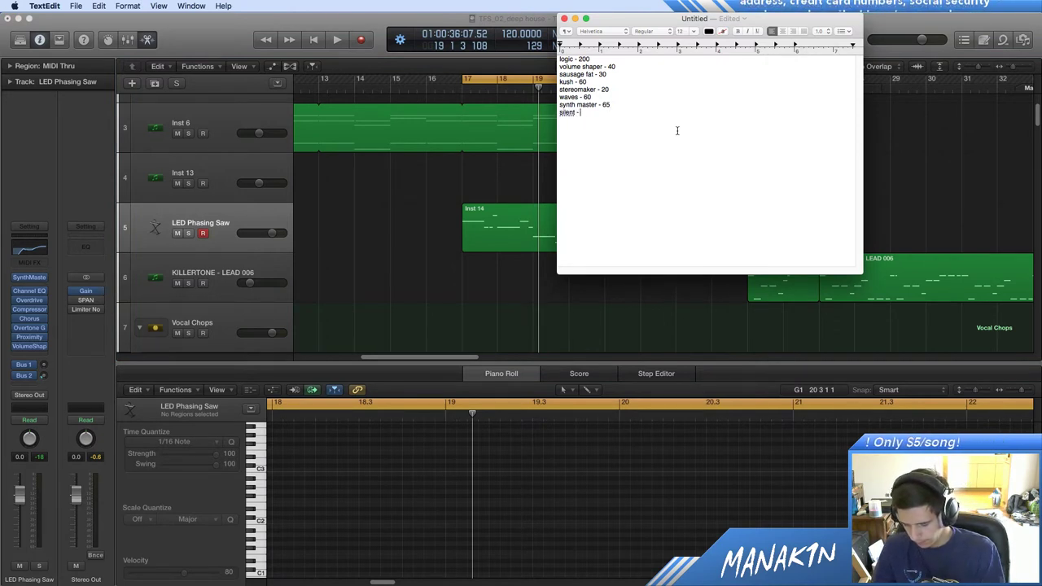
type("1")
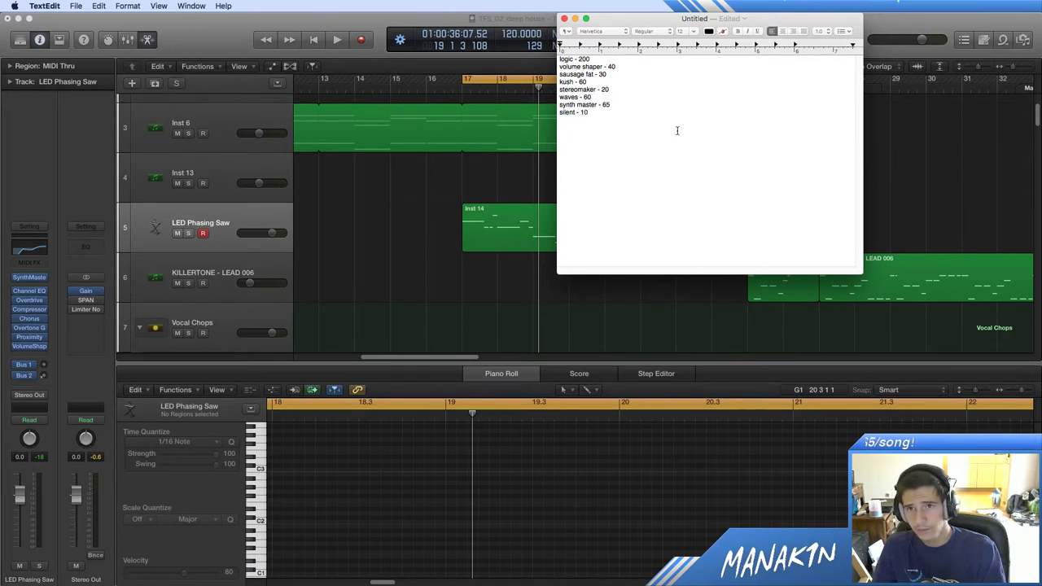
type("60")
key("Return")
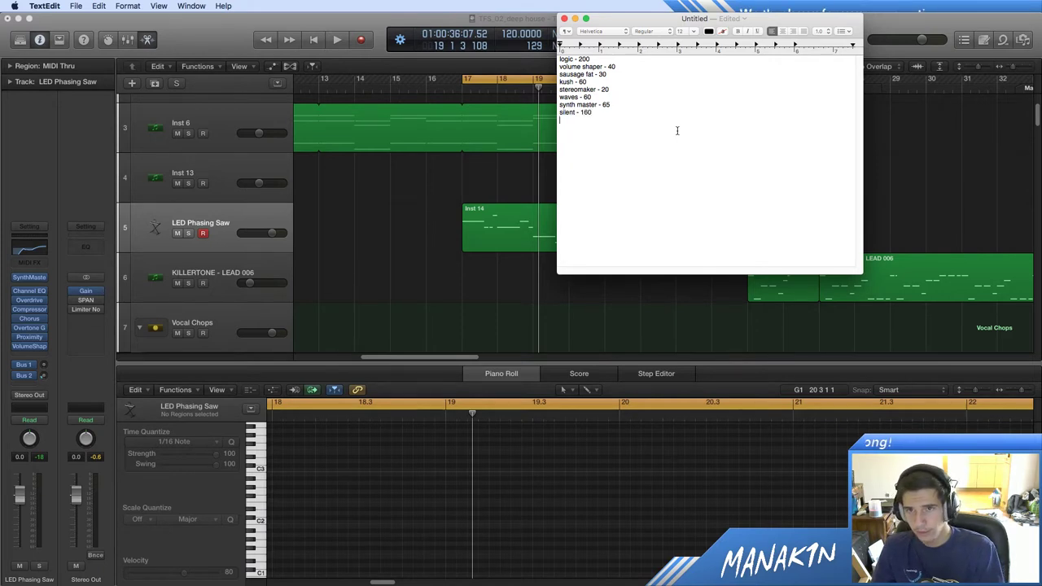
Step: Add the lines "serum - 190" and "massive - 150" at the end of the price list
type("serum ")
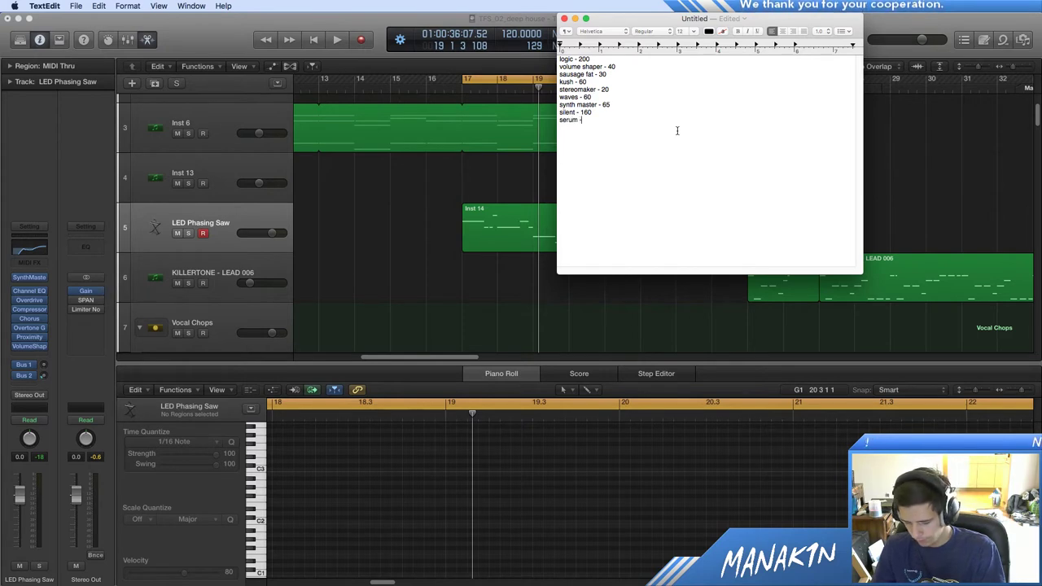
type("- 190 ")
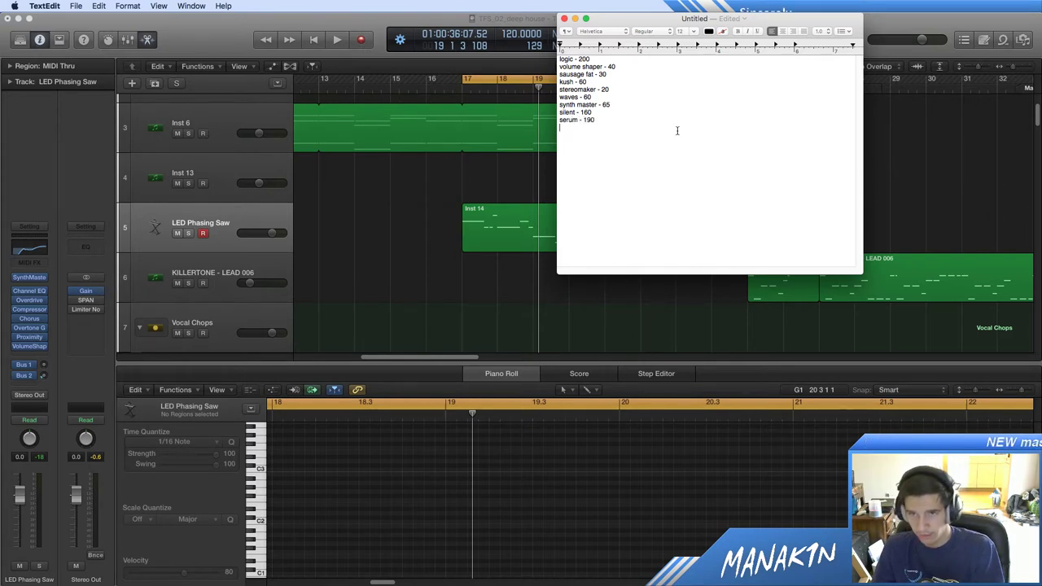
type("massive ")
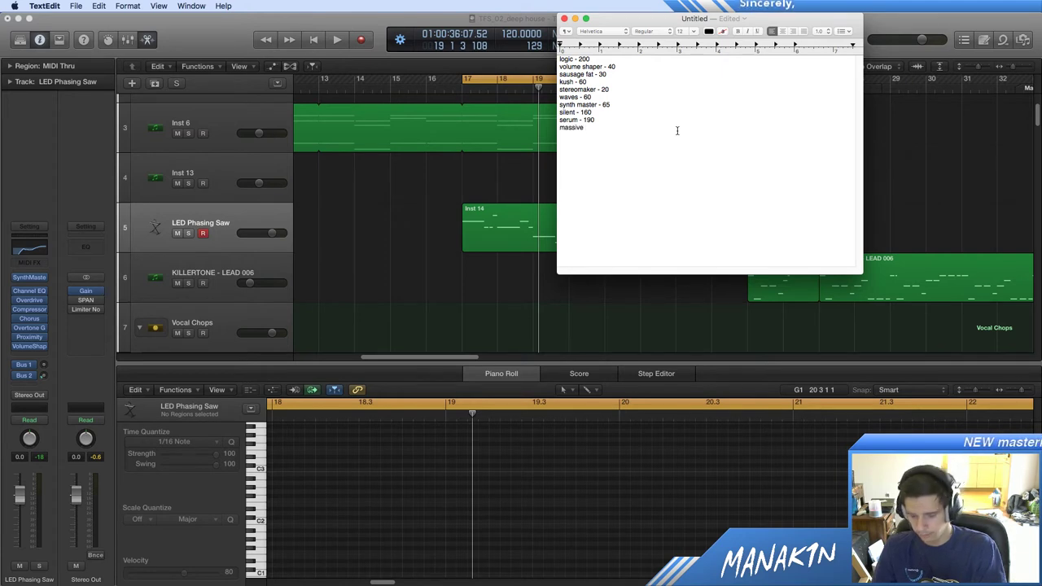
type("- 150")
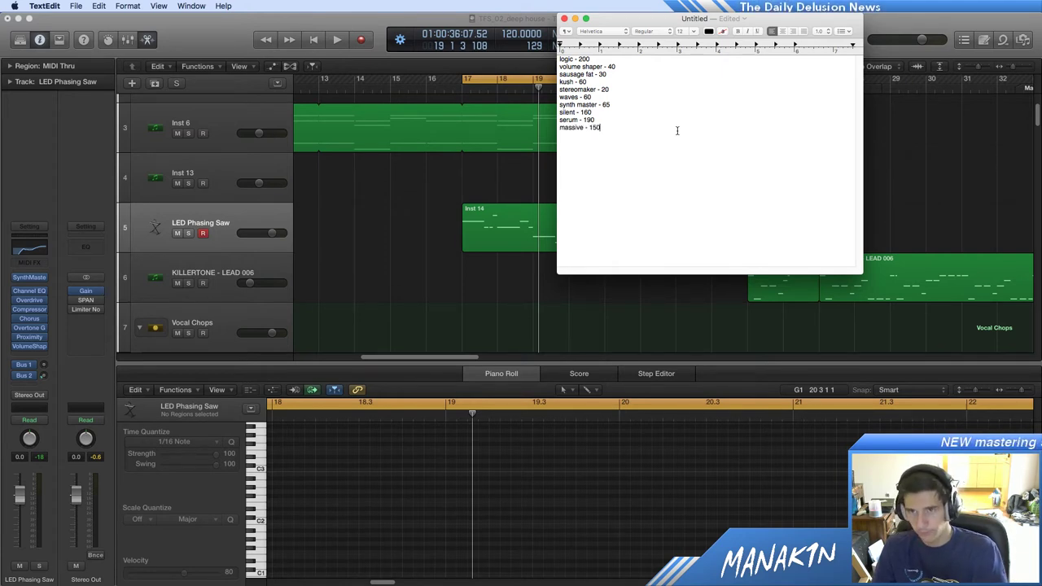
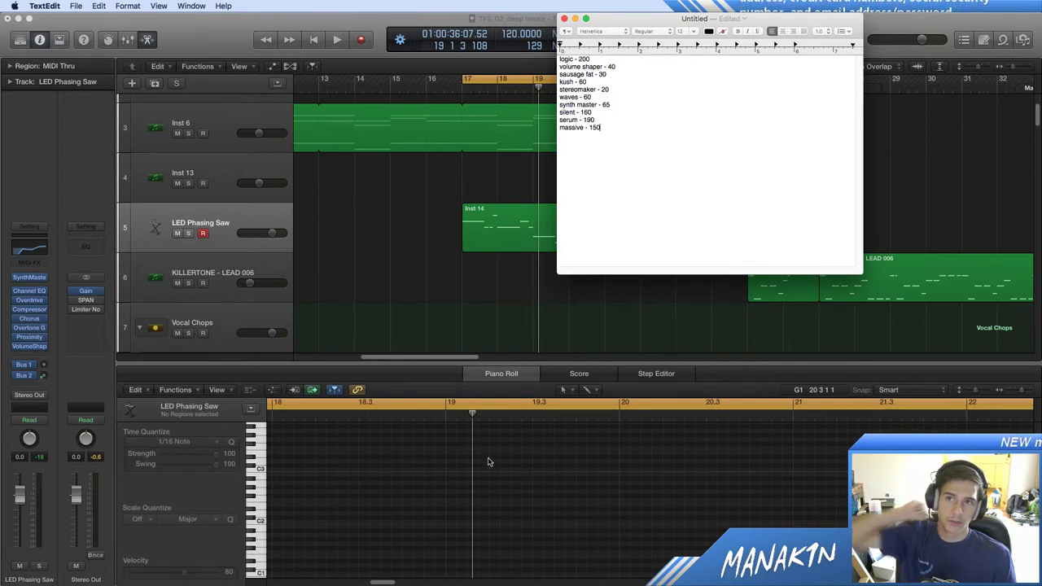
Step: Delete the kush line from the price list and set the waves price to 30
left_click_drag(644, 84, 646, 73)
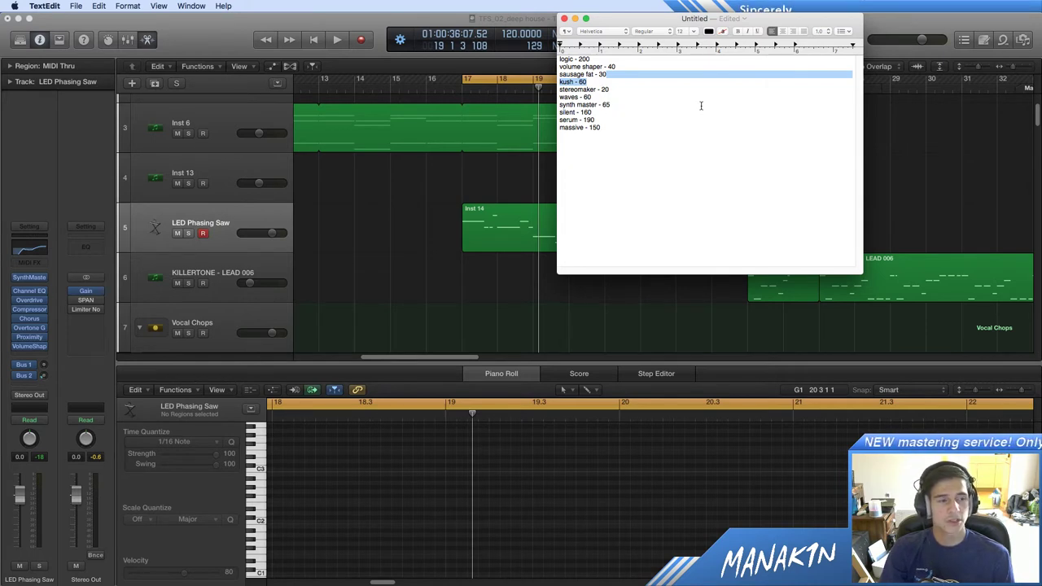
key("BackSpace")
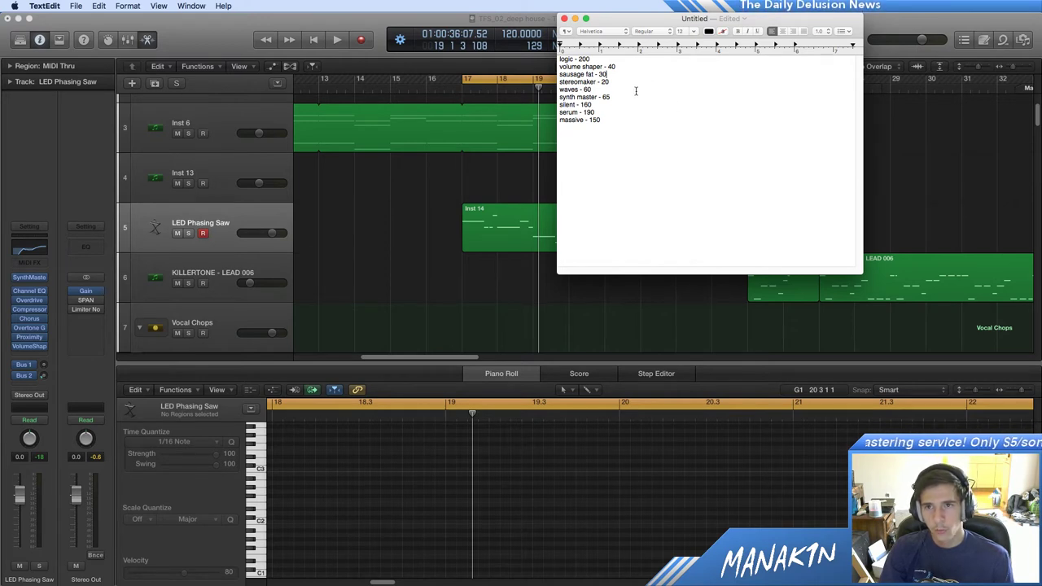
double_click(587, 89)
left_click_drag(594, 87, 581, 89)
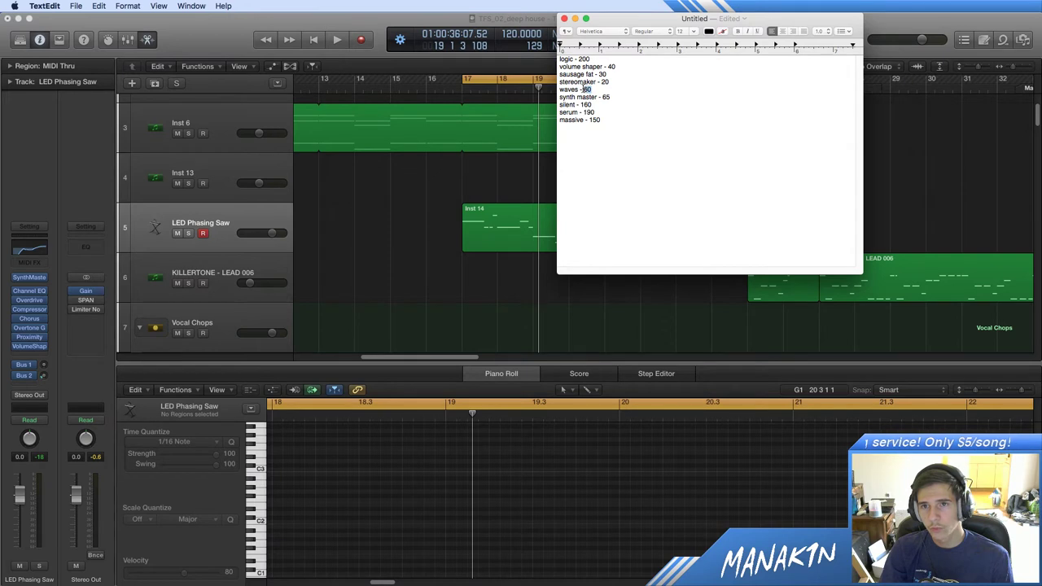
type("30")
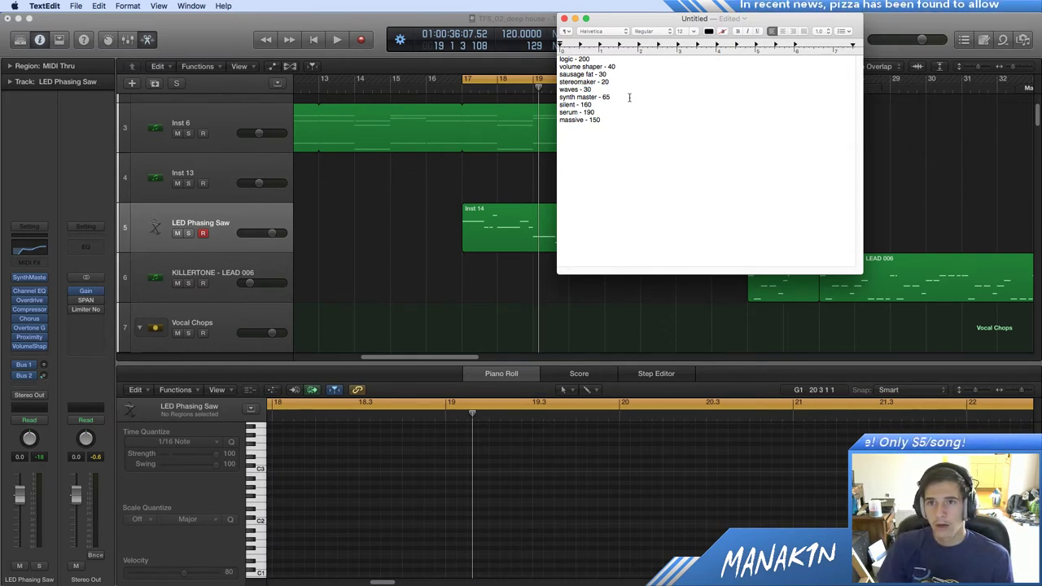
left_click(626, 96)
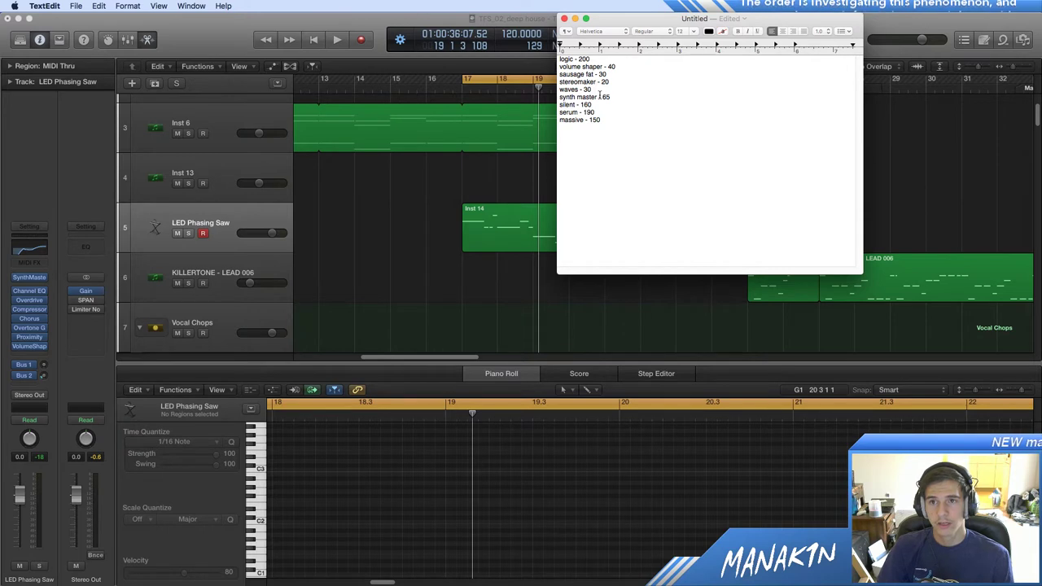
Step: Correct the plug-in name "silent" to "sylenth" in the price list
double_click(572, 119)
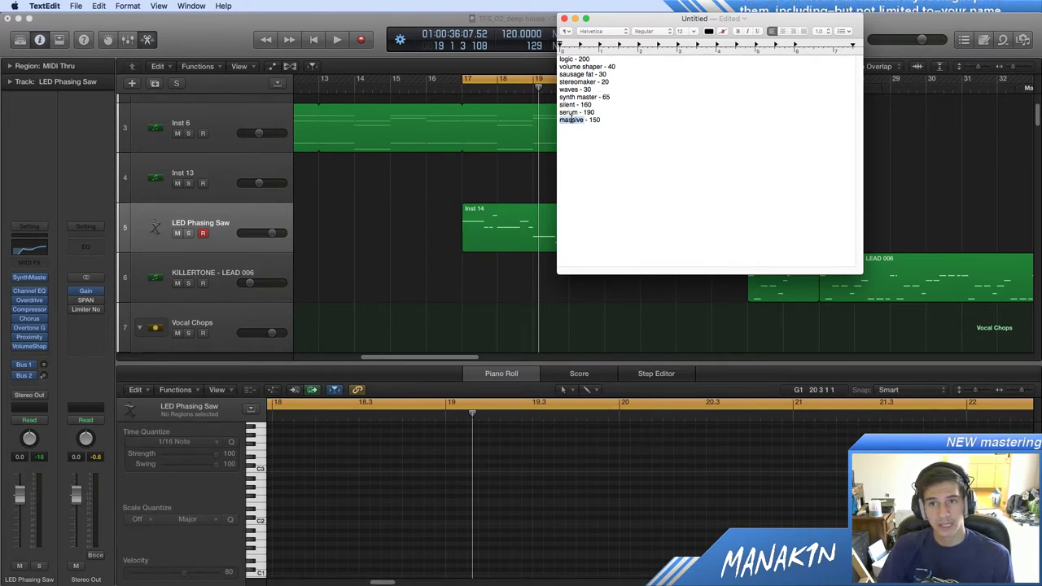
double_click(565, 104)
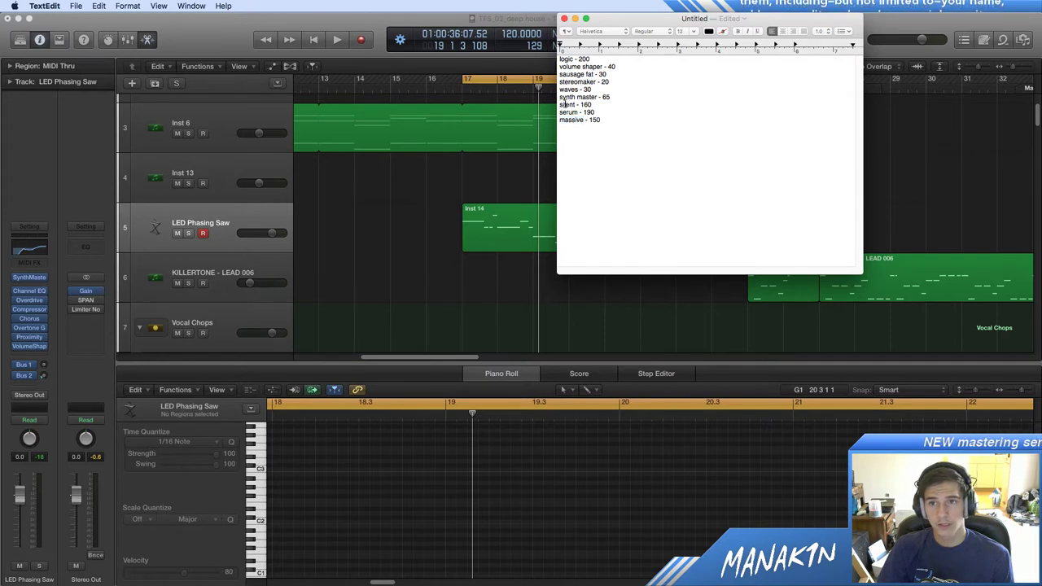
type("sylenth")
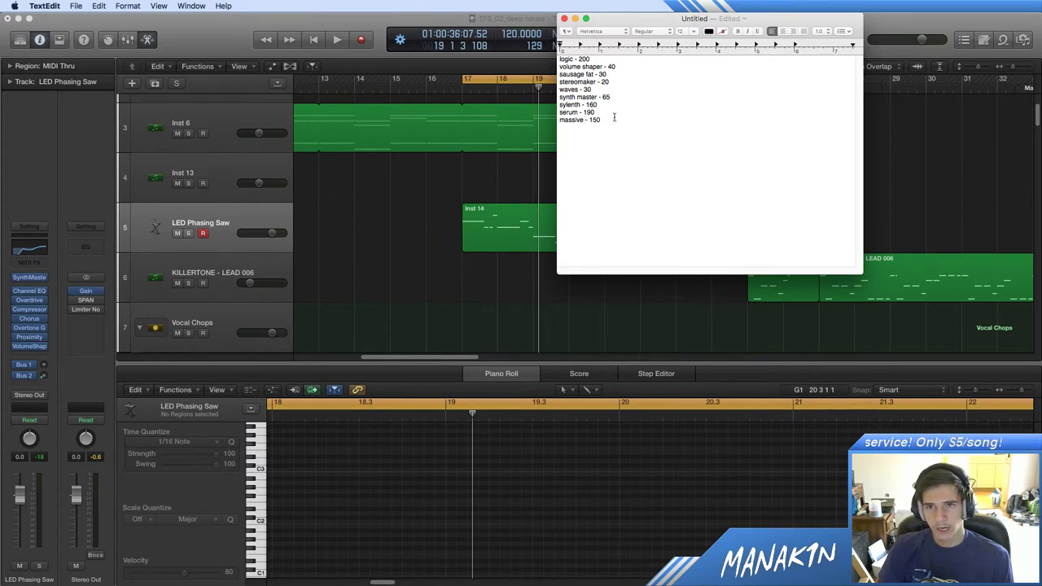
Step: Delete the massive, sylenth and stereomaker lines from the price list
left_click_drag(619, 117, 621, 110)
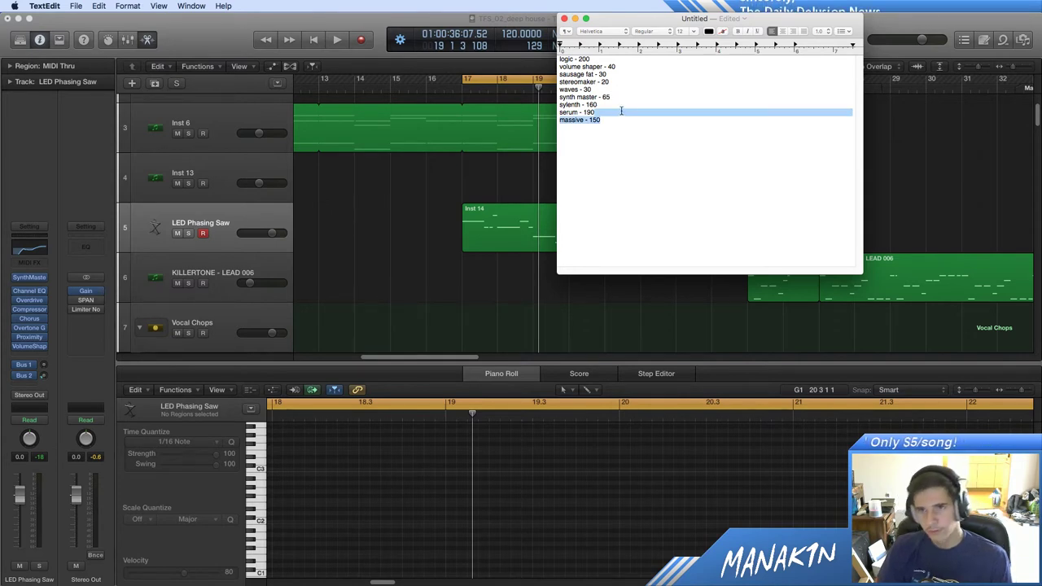
key("BackSpace")
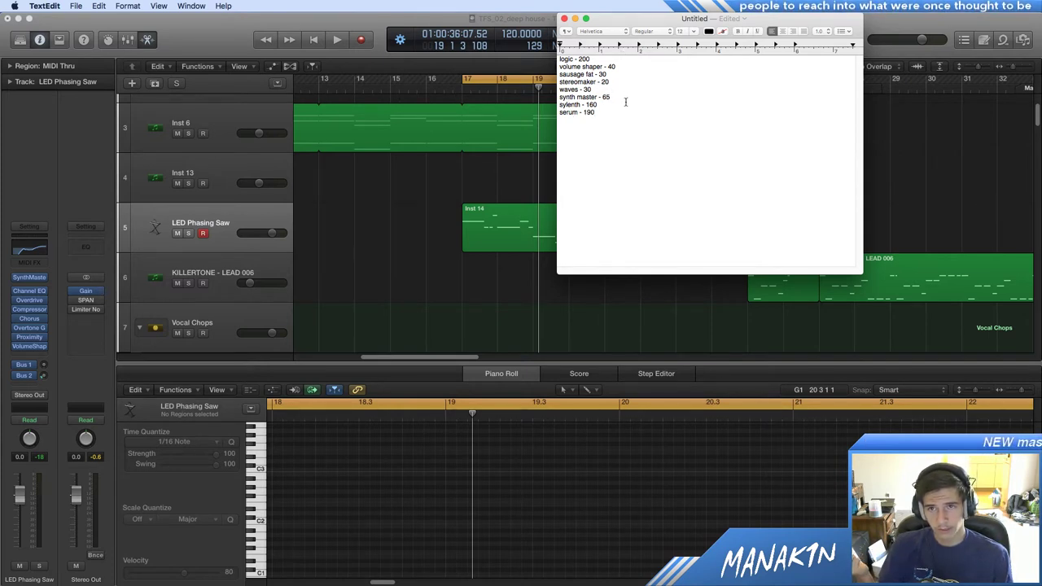
left_click_drag(626, 103, 627, 100)
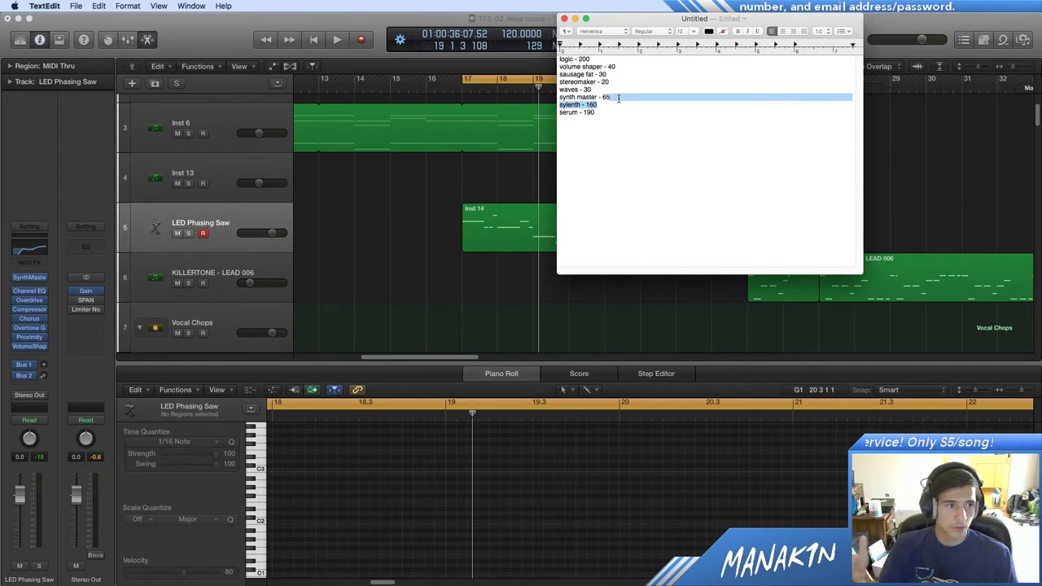
key("BackSpace")
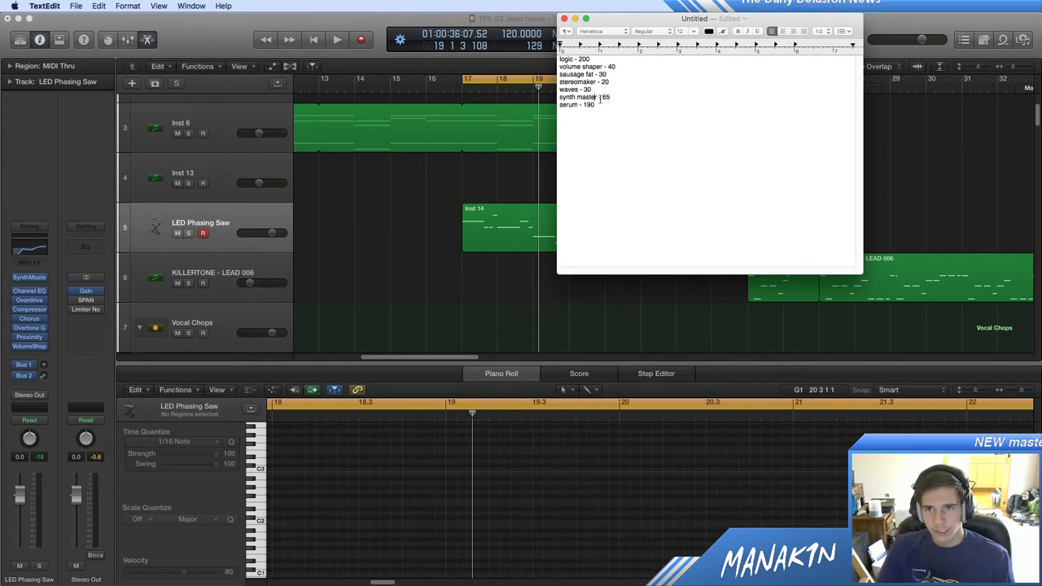
left_click_drag(620, 82, 624, 74)
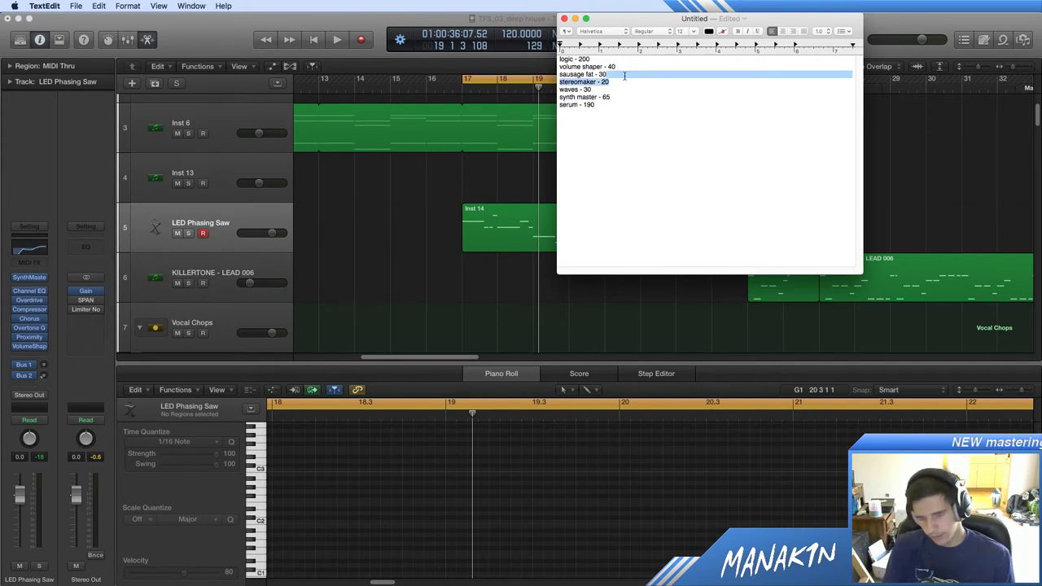
key("BackSpace")
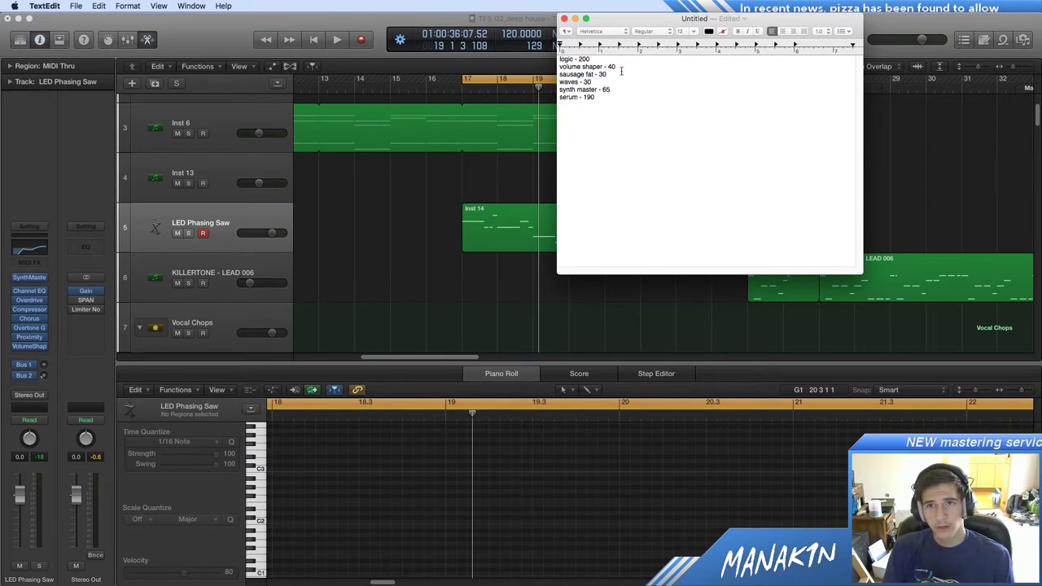
Step: Extend the volume shaper entry's name to "volume shaper / lfo tool"
left_click(627, 66)
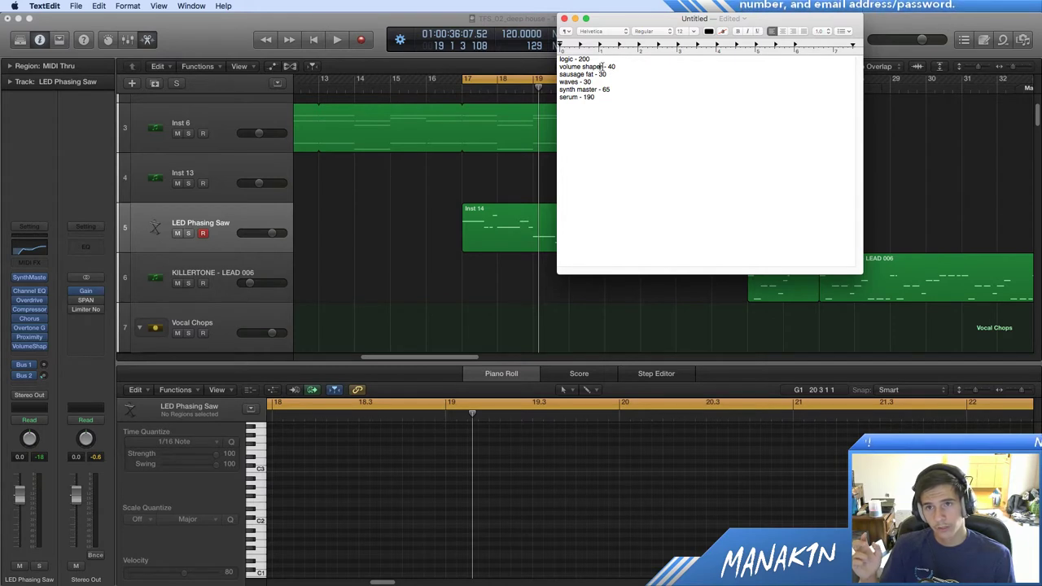
type("/ lao")
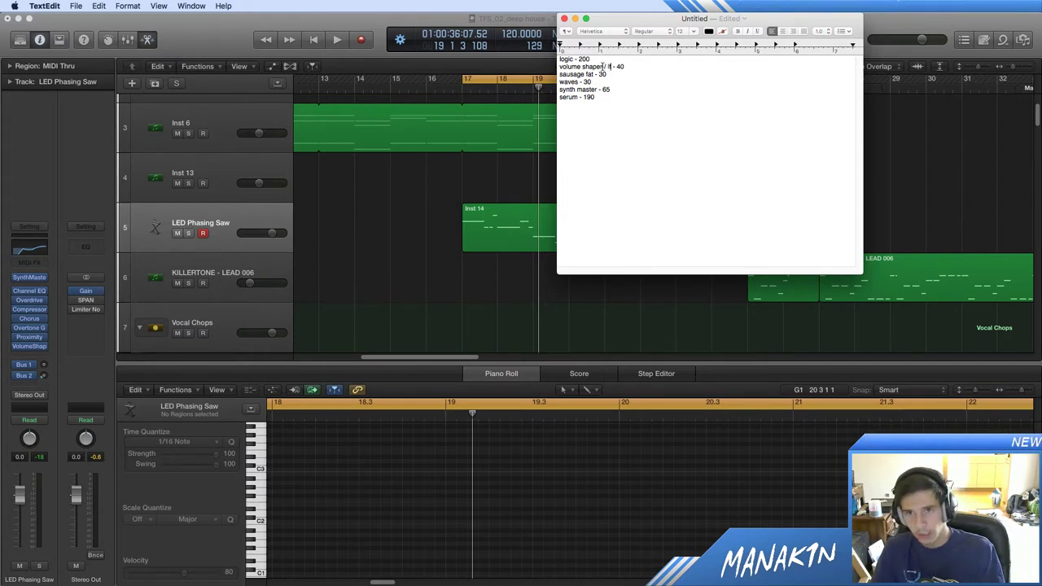
key("BackSpace")
key("BackSpace")
key("BackSpace")
key("BackSpace")
type("lfo tool")
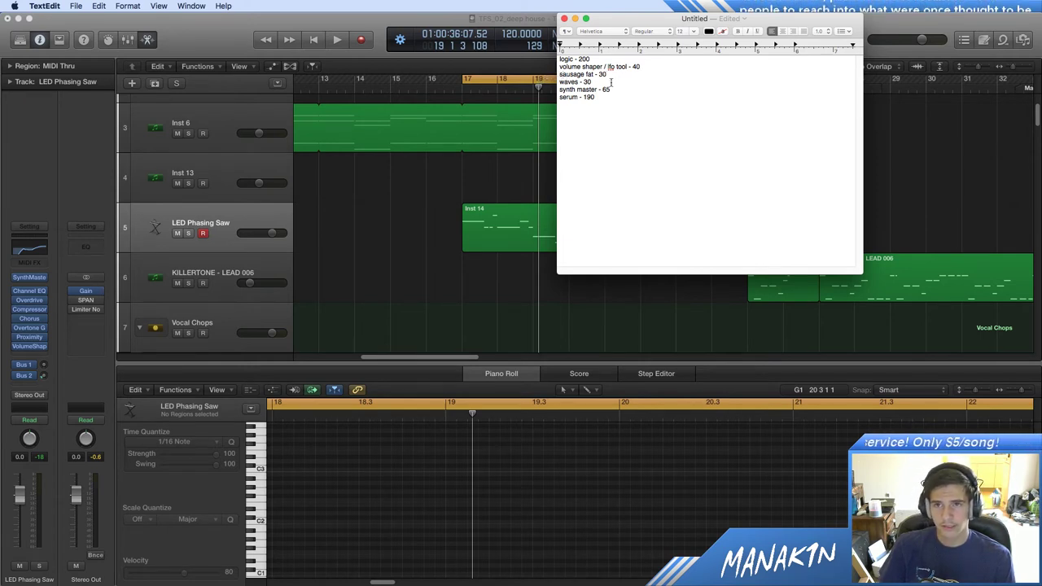
Step: Prefix the sausage fat entry with "Electro:"
left_click_drag(607, 74, 647, 67)
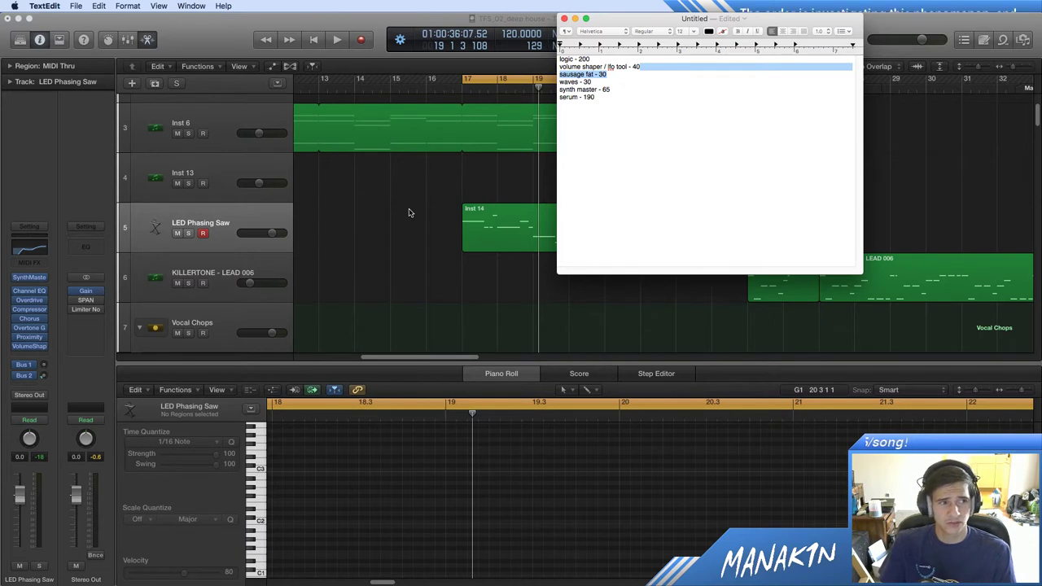
left_click(653, 67)
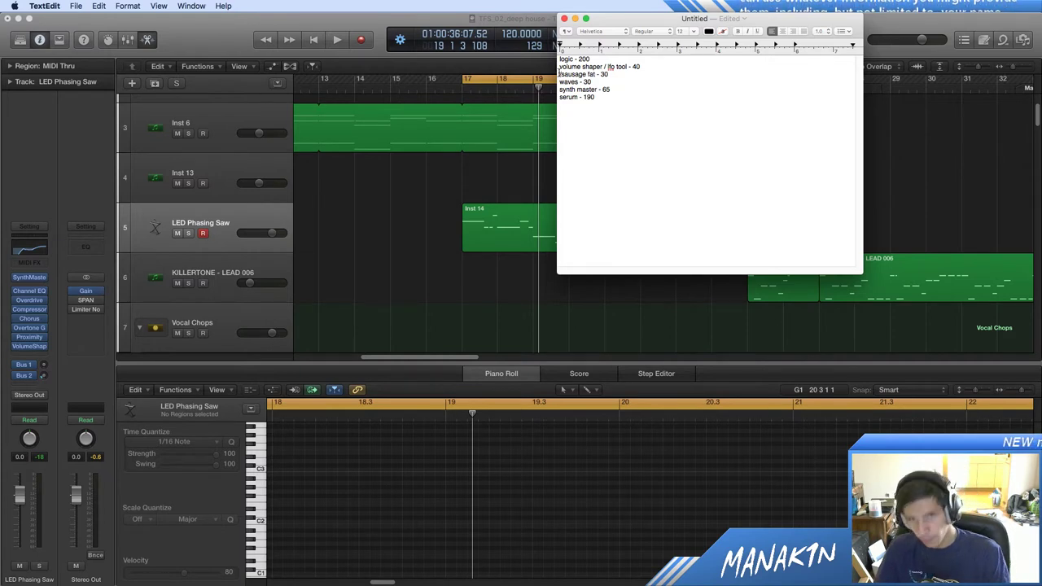
key("BackSpace")
type("Electro")
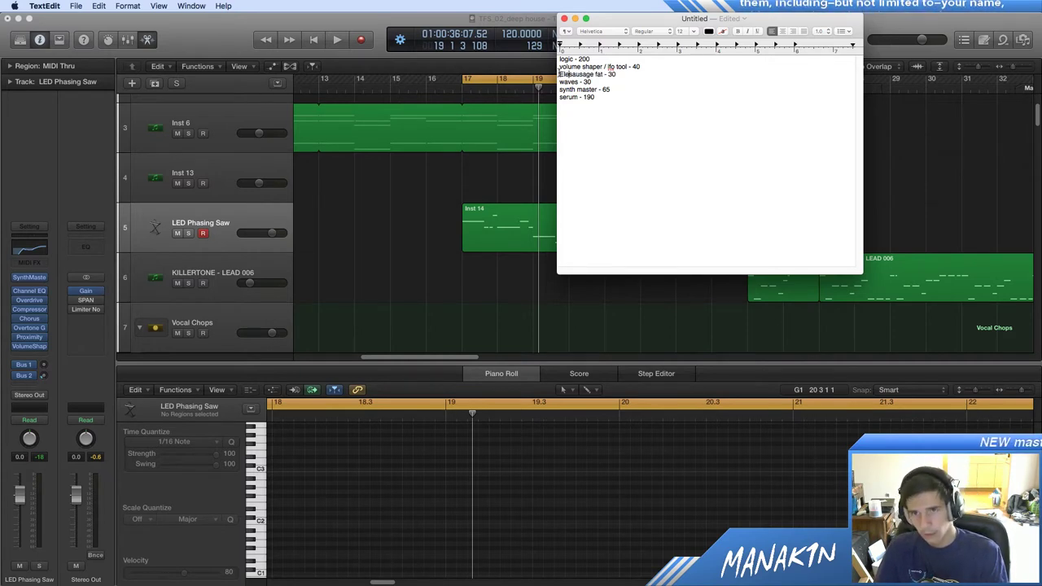
type(":")
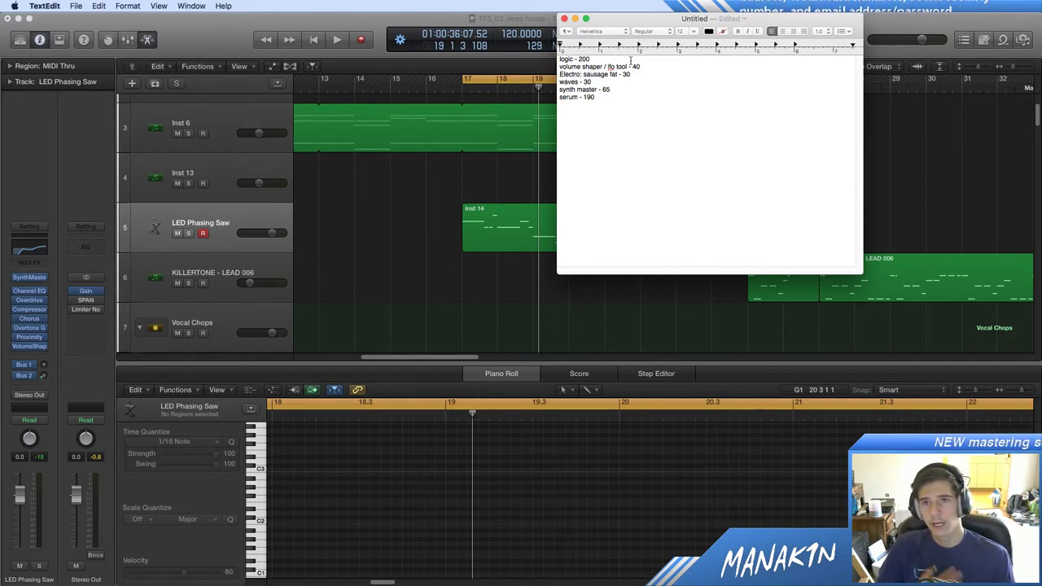
Step: Replace the name "waves" in the price list with "Maxxbass"
double_click(567, 81)
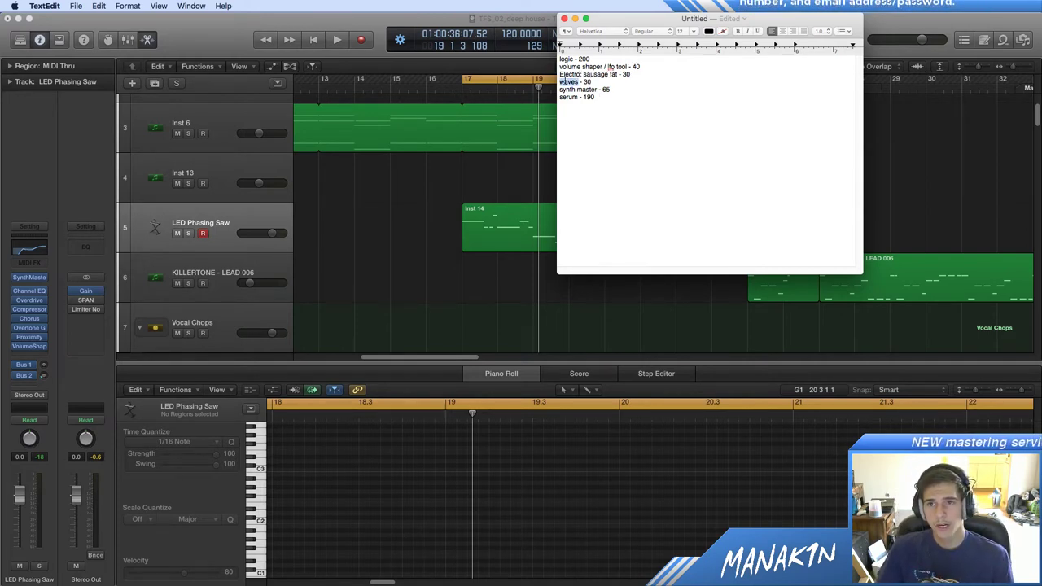
type("Maz")
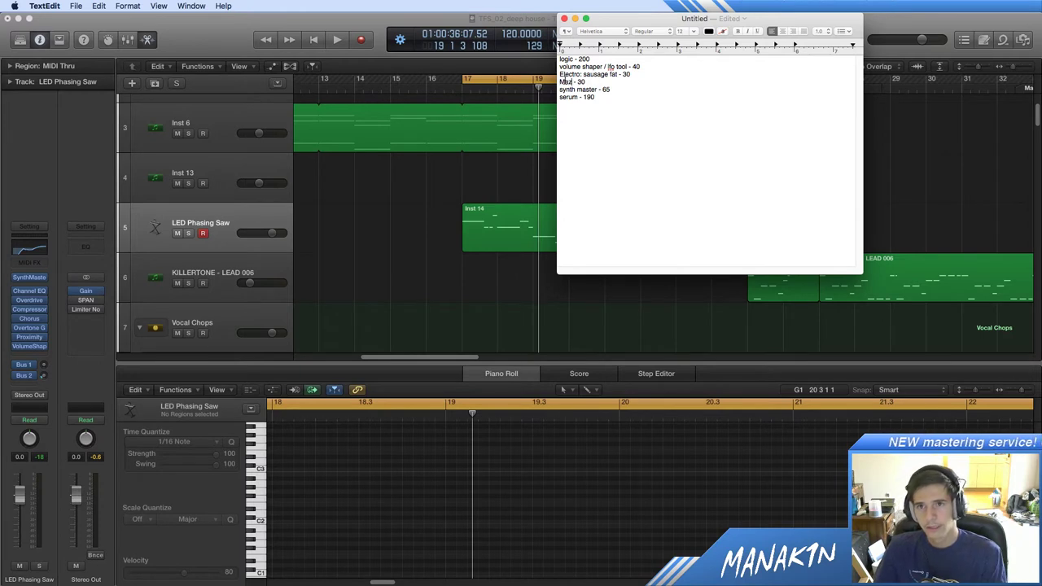
type("xbass")
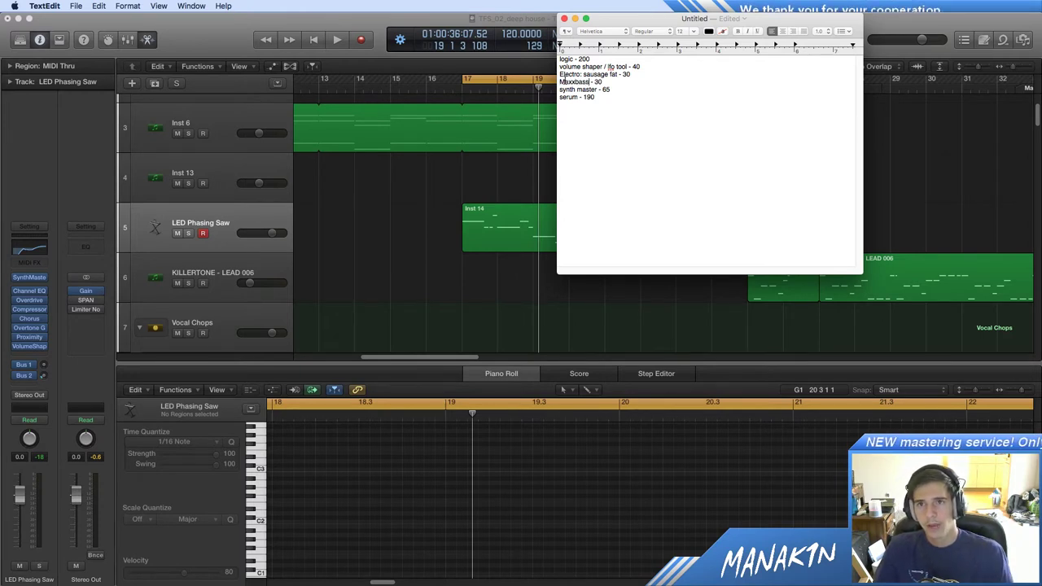
left_click(646, 89)
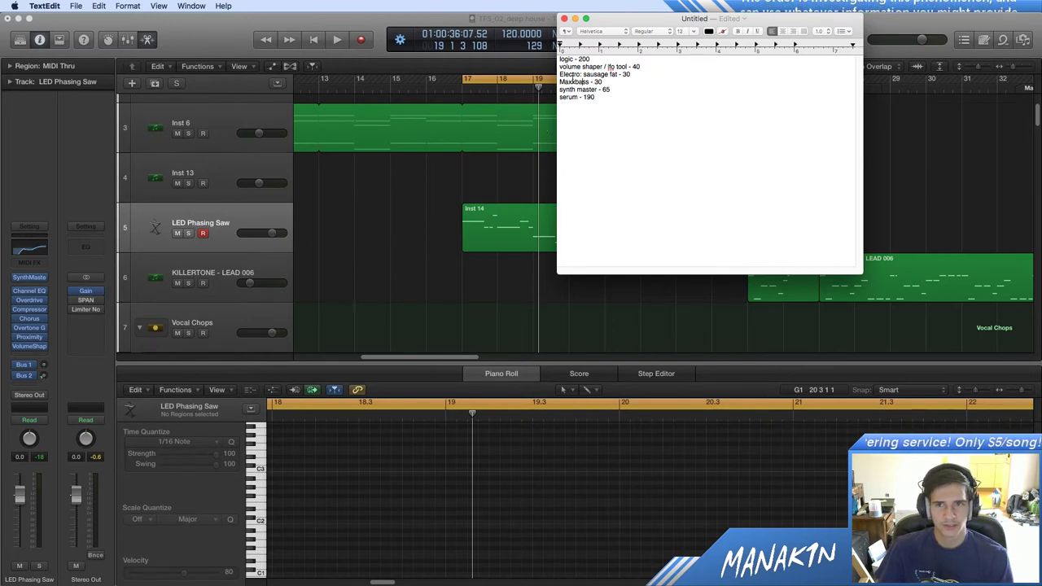
triple_click(635, 98)
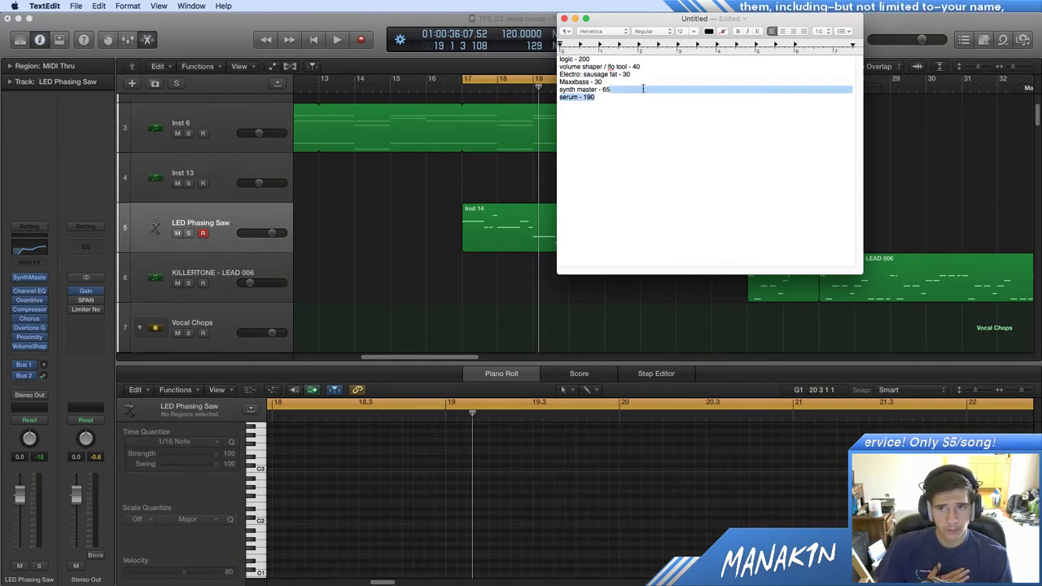
left_click(636, 105)
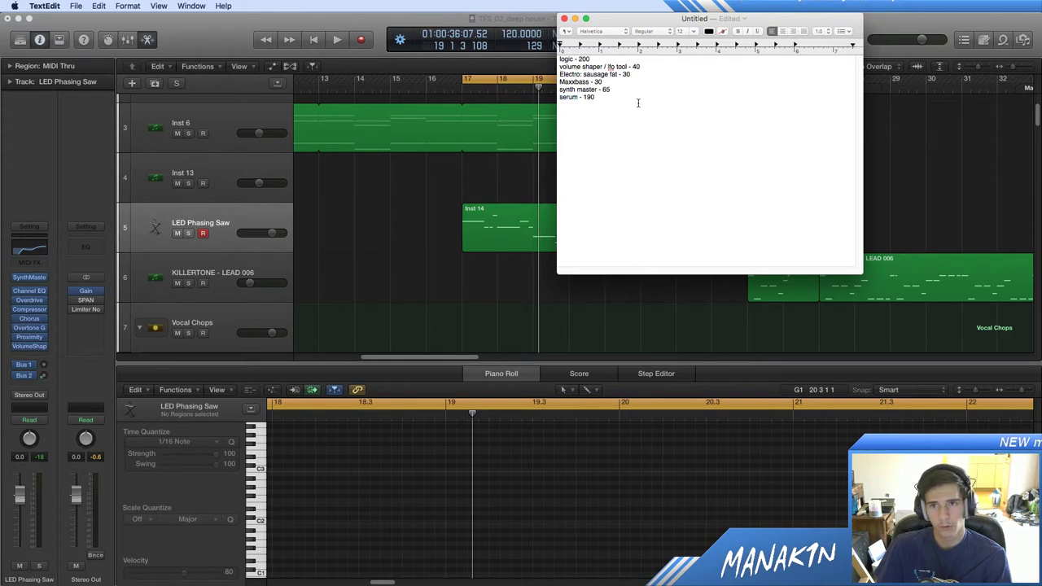
left_click_drag(638, 103, 497, 88)
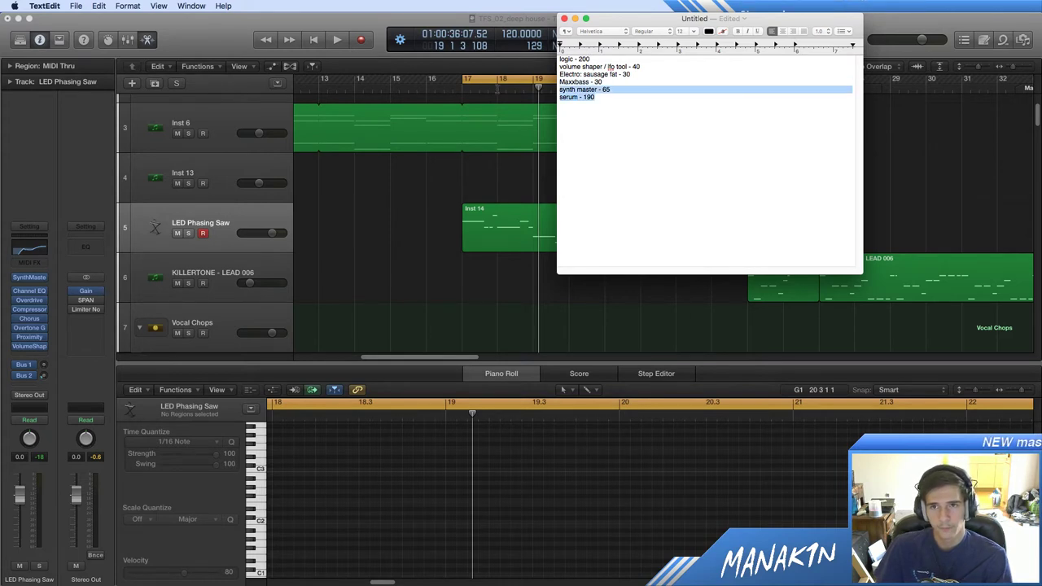
left_click(609, 100)
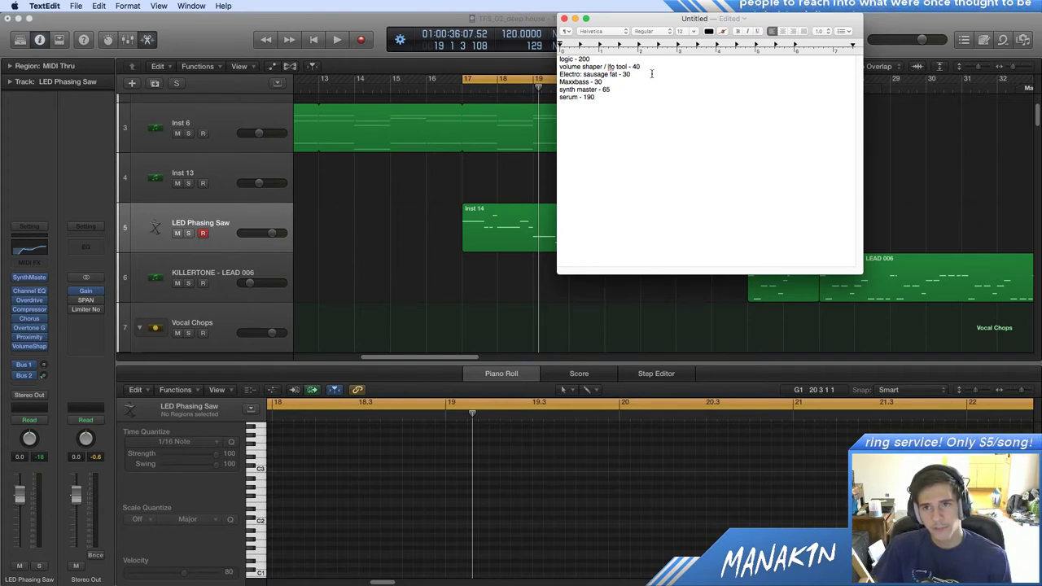
left_click_drag(651, 73, 655, 68)
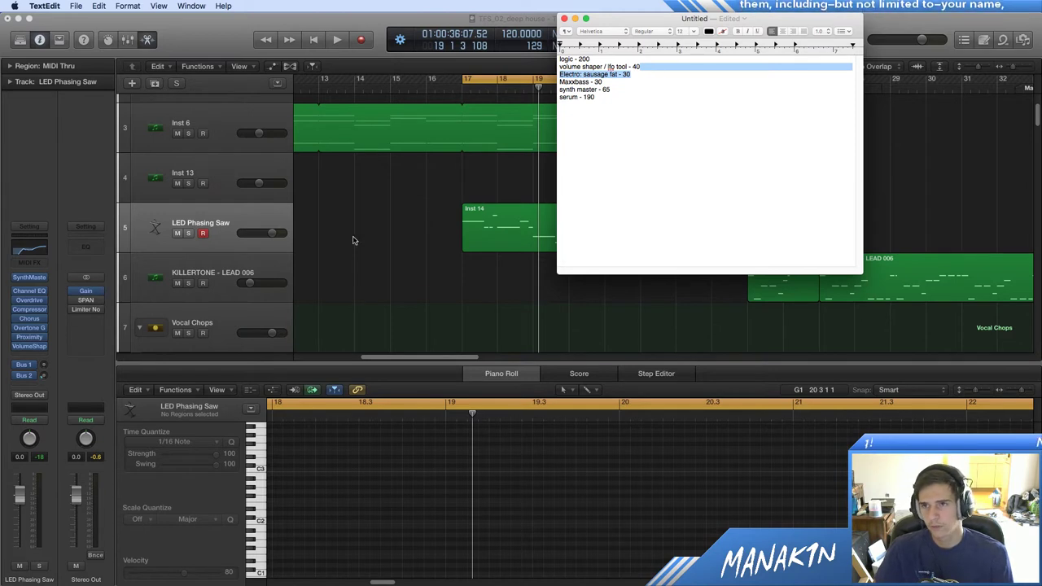
Step: Switch to Logic Pro X and set the cycle range from bar 27 to bar 35
left_click(389, 259)
scroll(458, 295, "down", 1)
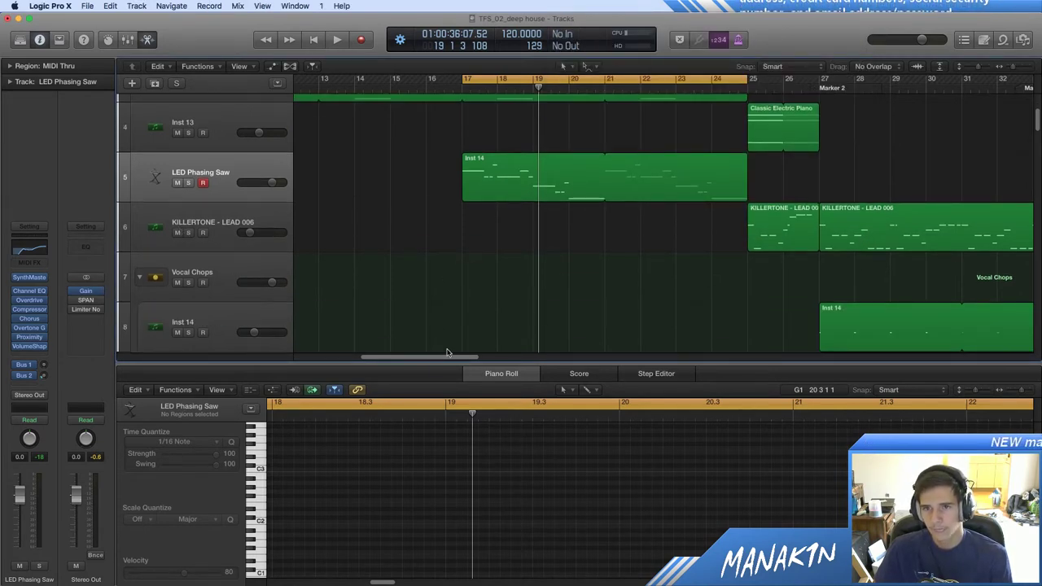
scroll(455, 355, "right", 5)
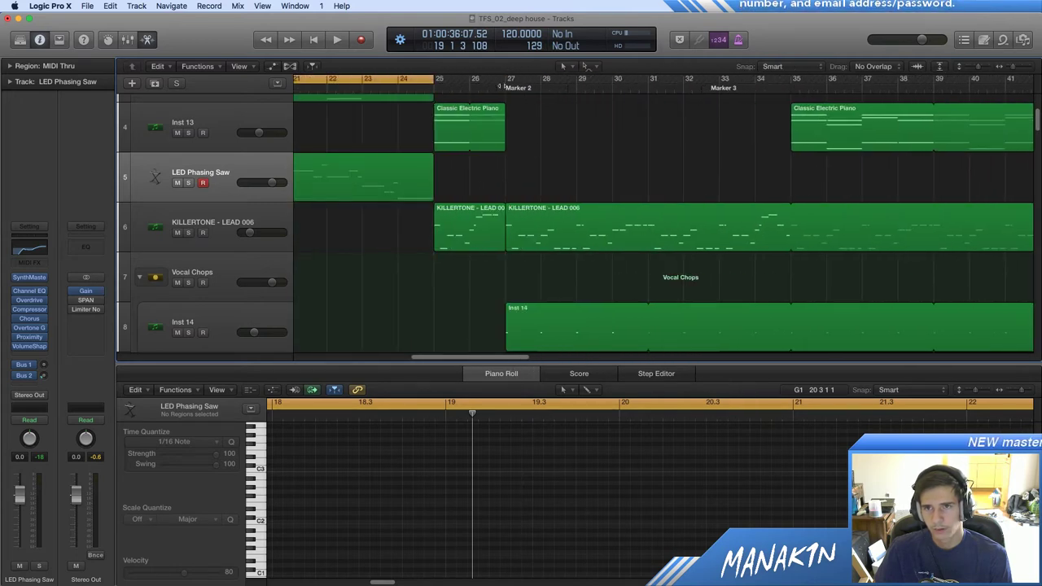
left_click_drag(508, 81, 789, 83)
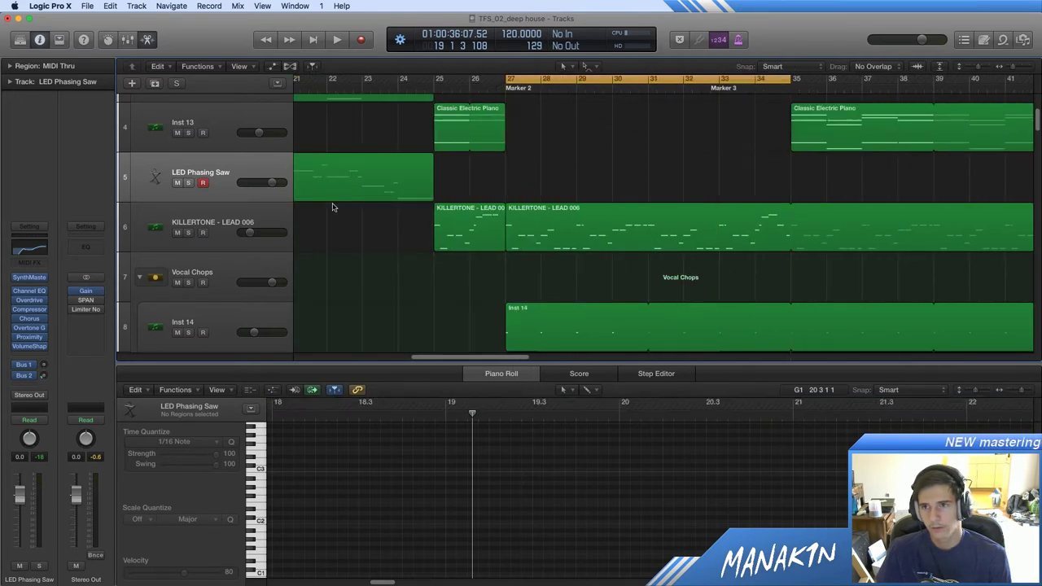
Step: Solo the KILLERTONE - LEAD 006 track and play the cycled section from its start
left_click(209, 227)
left_click(188, 232)
key("space")
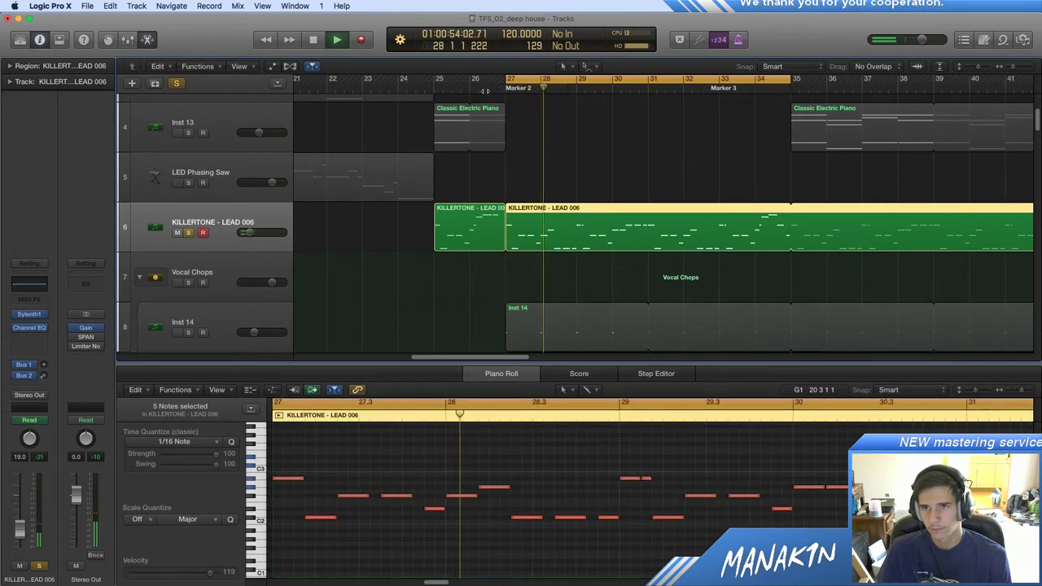
key("space")
key("space")
Step: Insert Dada Life's Sausage Fattener Audio Unit after the Channel EQ on the KILLERTONE - LEAD 006 channel
left_click(29, 336)
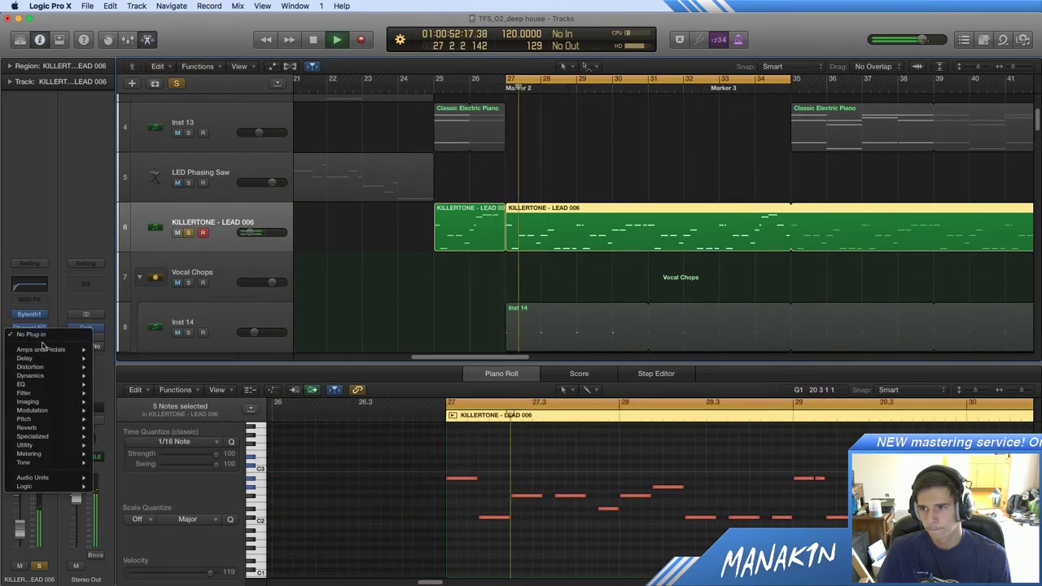
mouse_move(61, 477)
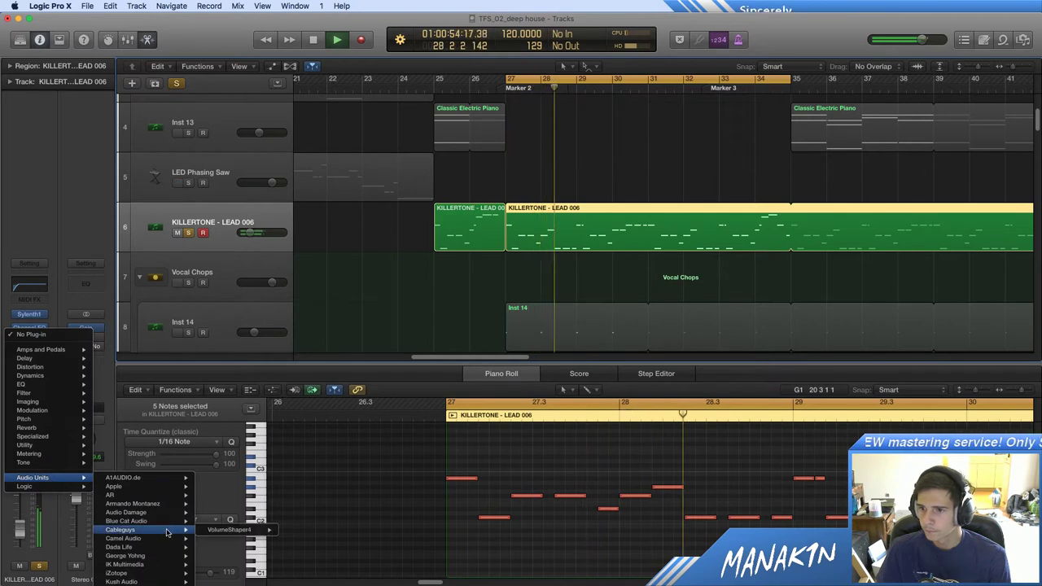
mouse_move(175, 546)
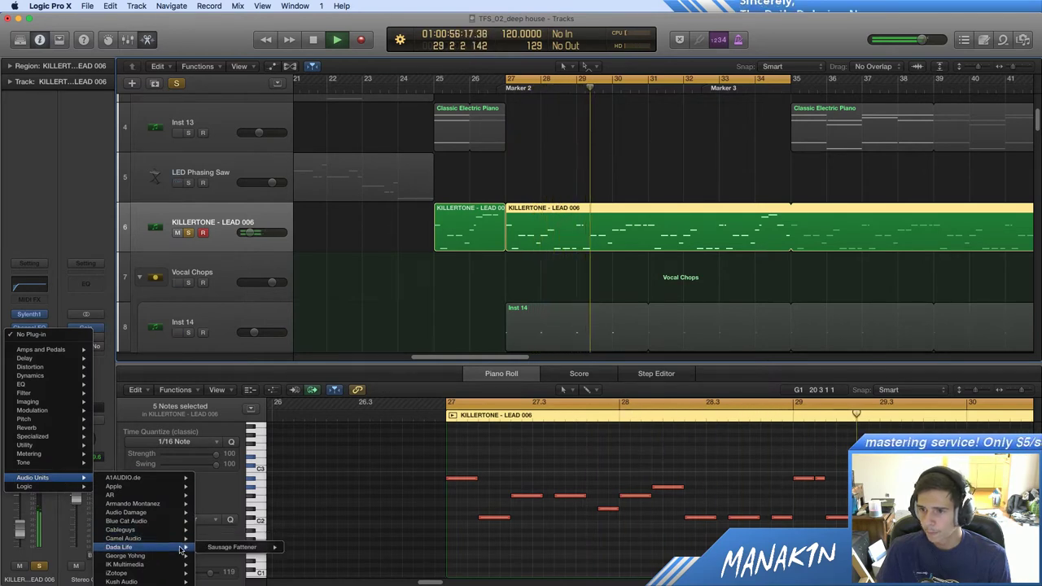
left_click(233, 547)
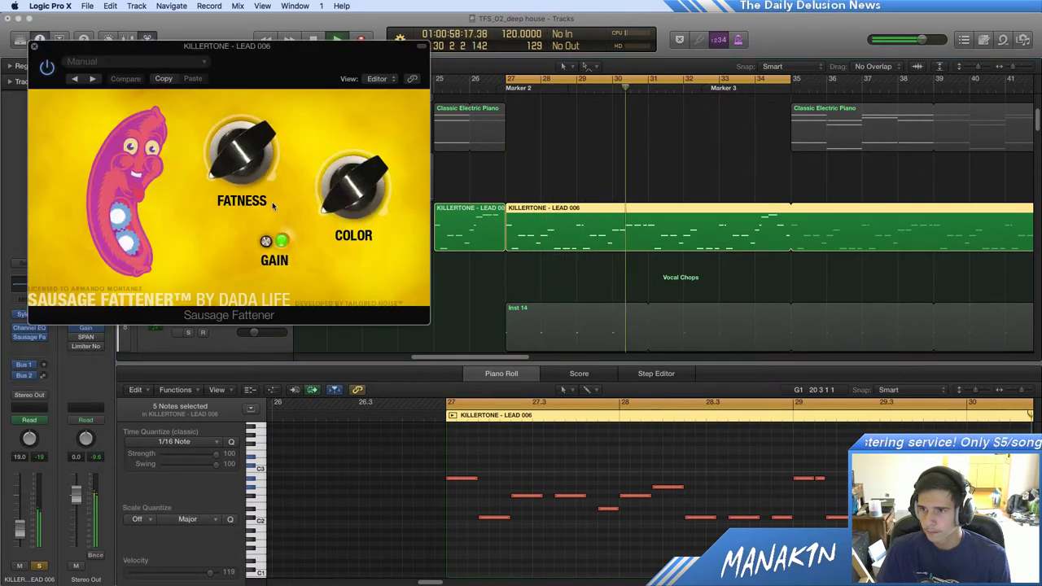
Step: Raise Sausage Fattener's Fatness to about 31 % and its Color to about 39 %, and move the plug-in window clear of the channel strip
left_click_drag(237, 147, 226, 98)
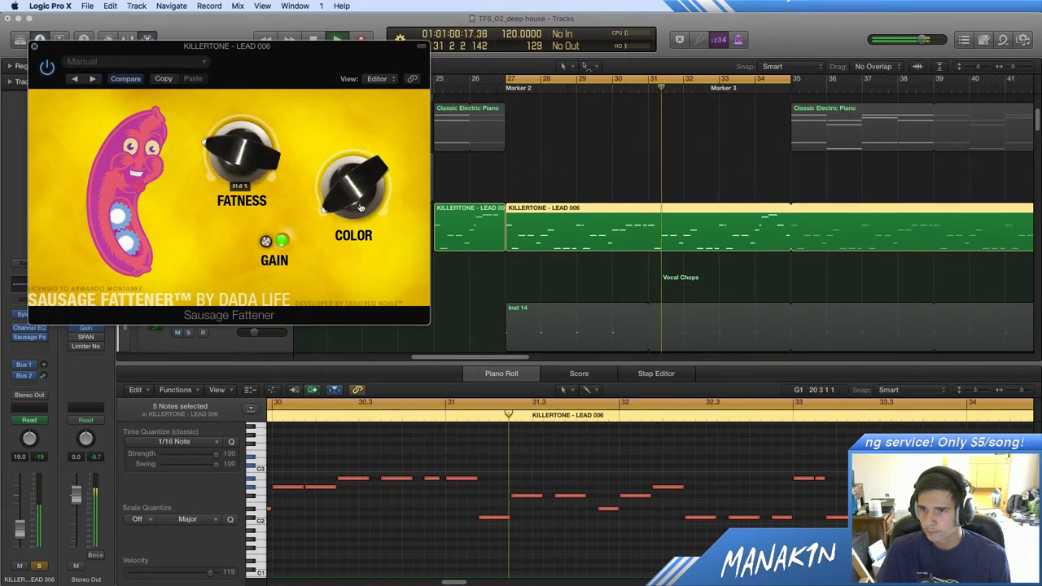
left_click_drag(356, 205, 357, 155)
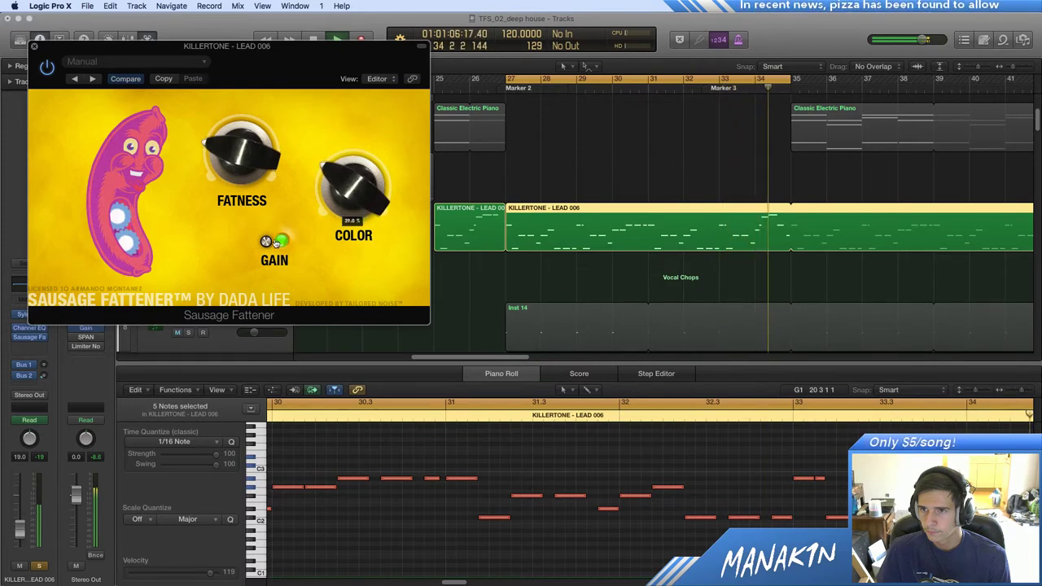
left_click_drag(214, 48, 471, 125)
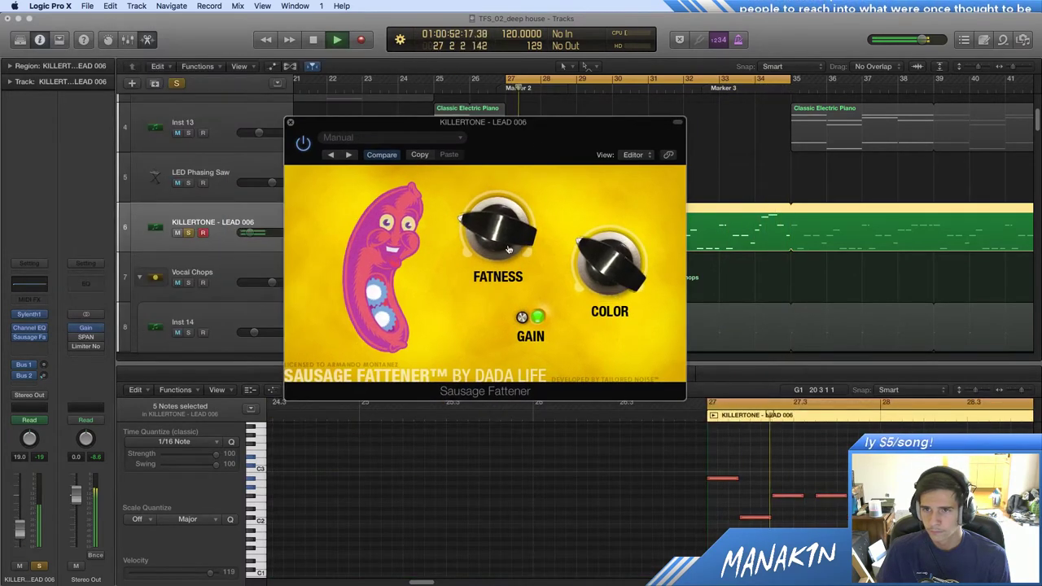
Step: Lower Sausage Fattener's Fatness, and stop playback with the plug-in bypassed
left_click_drag(497, 230, 481, 286)
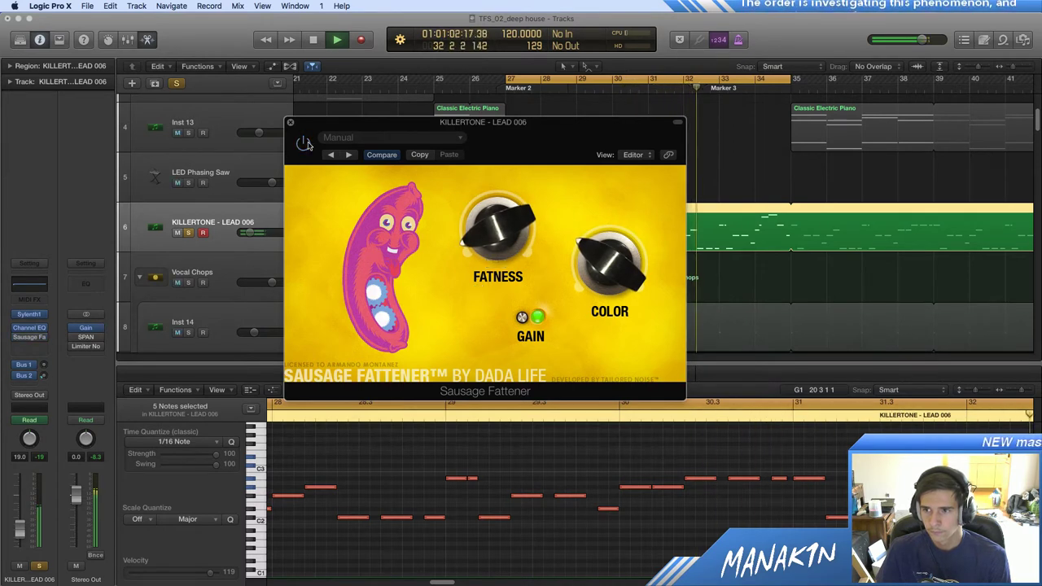
key("space")
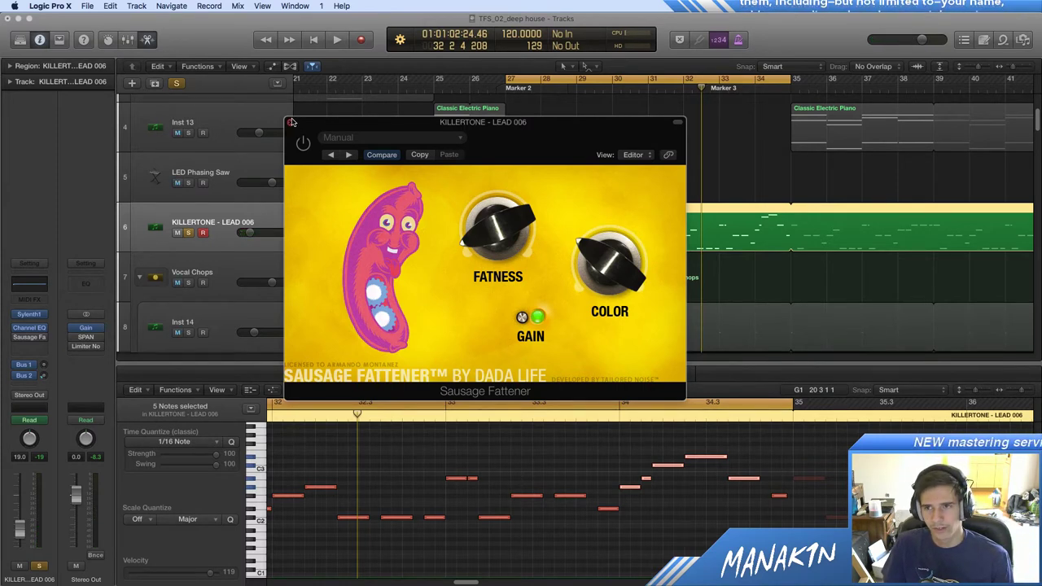
Step: Close the Sausage Fattener window and remove the plug-in from the KILLERTONE - LEAD 006 channel
left_click(291, 122)
left_click(49, 337)
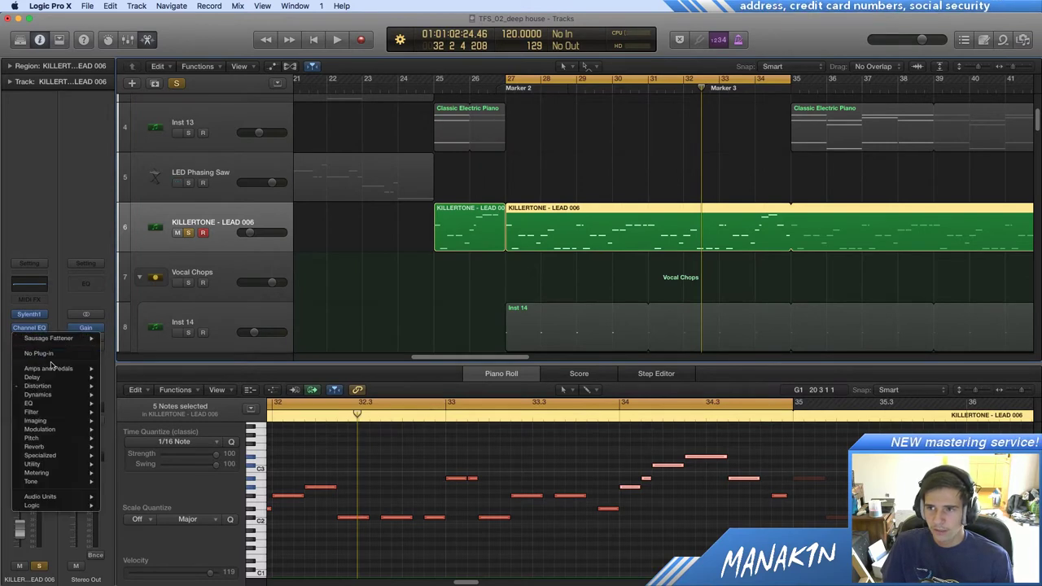
left_click(55, 354)
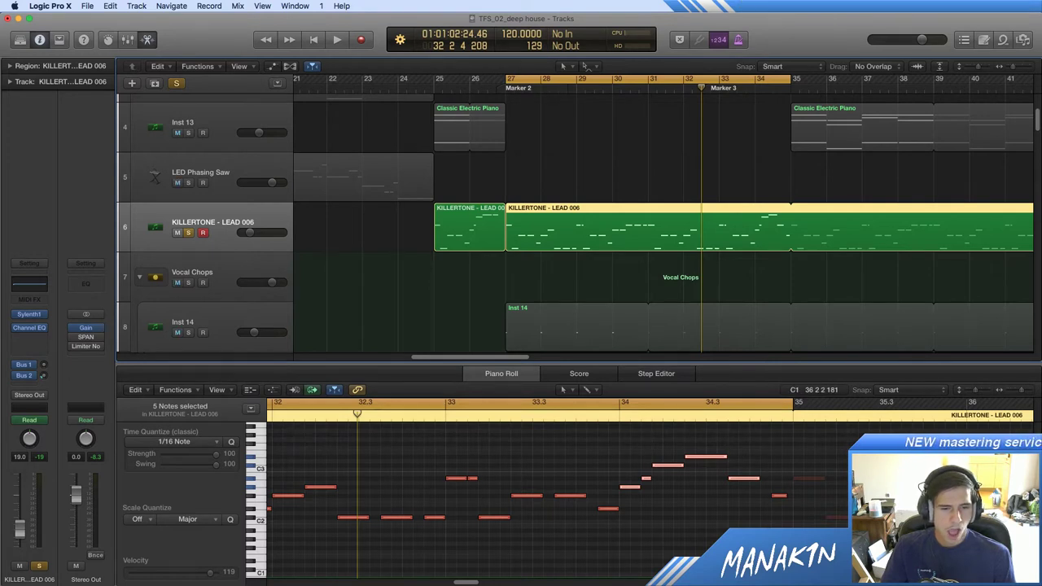
Step: Switch to Firefox, show the Carnage Fattener image over the project, and close the browser window
key("super+Tab")
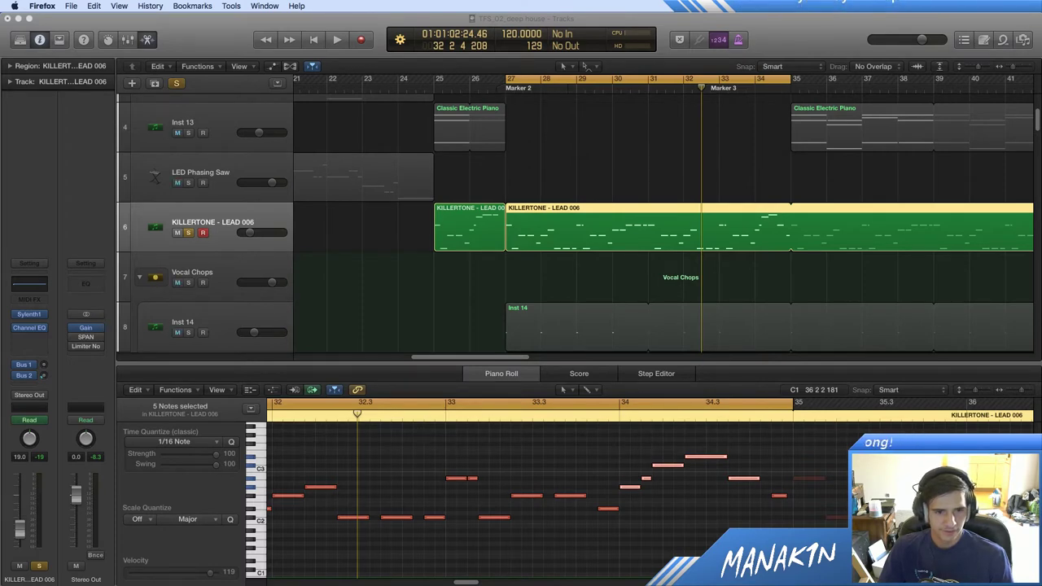
left_click_drag(1037, 480, 599, 64)
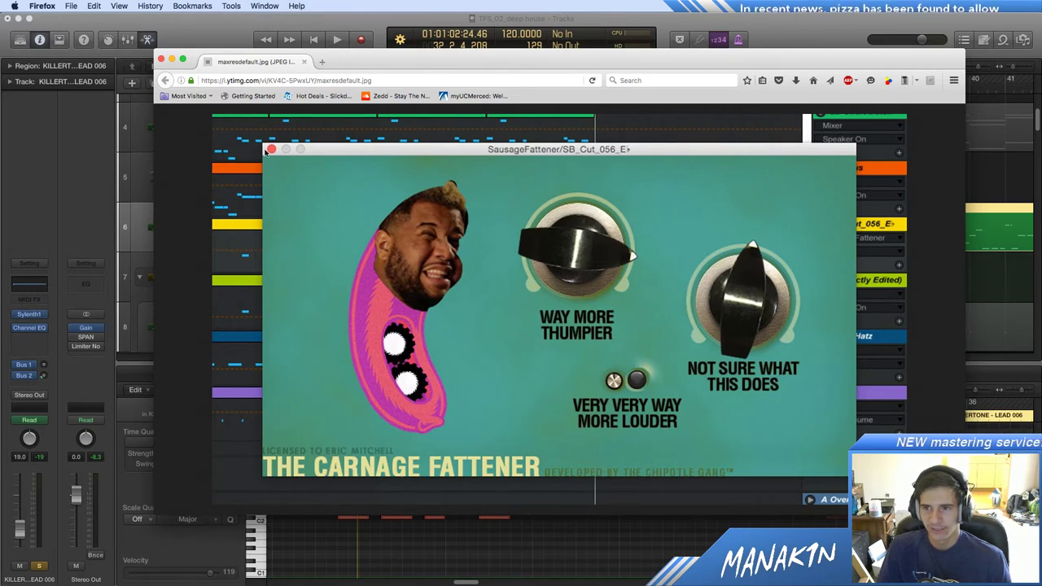
left_click(162, 60)
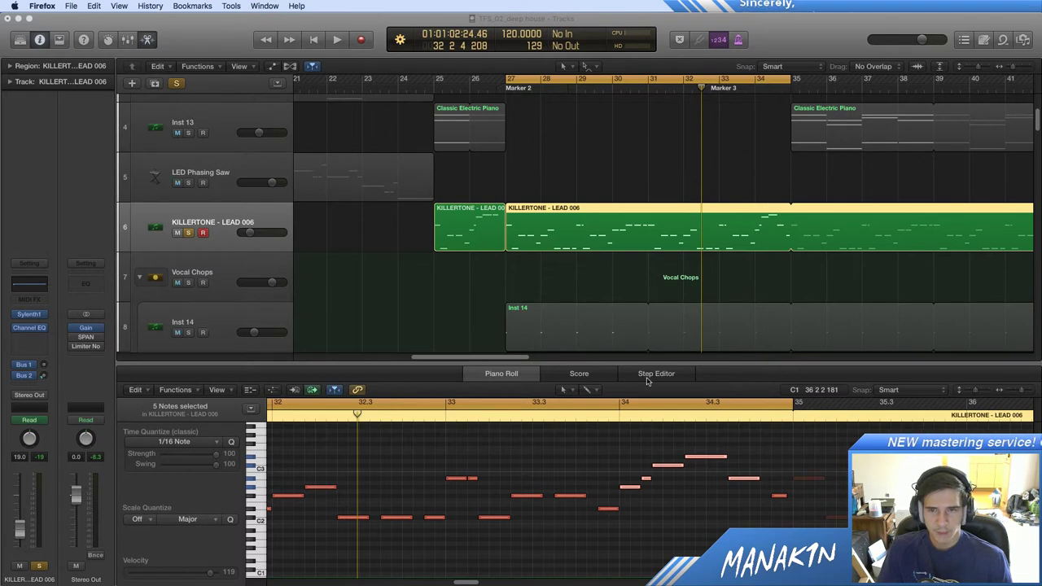
Step: Switch to TextEdit, highlight the "Electro: sausage fat - 30" line in the price list, and quit back to Logic Pro X
key("super+Tab")
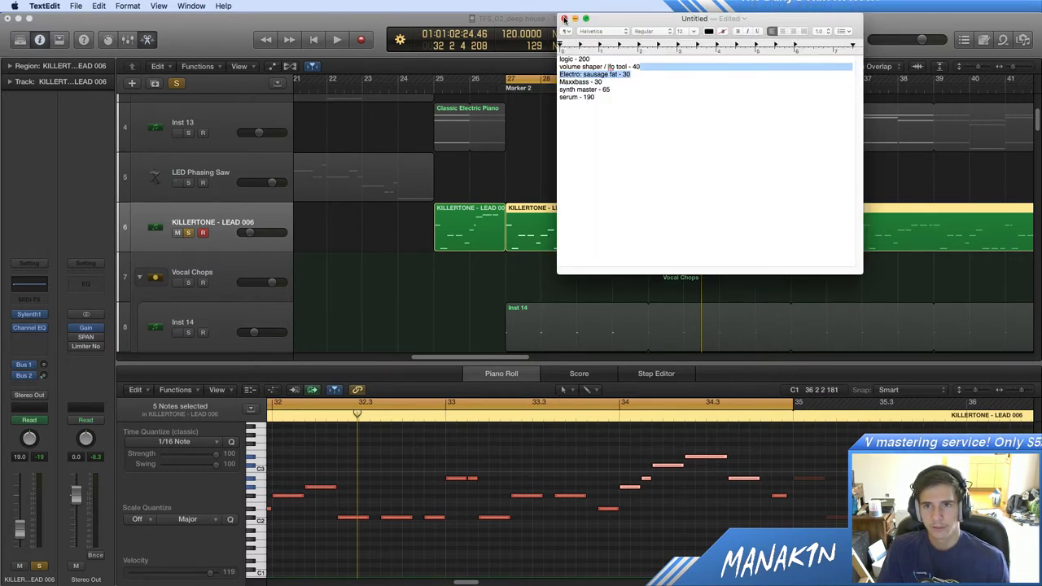
left_click(686, 158)
key("super+a")
left_click(707, 163)
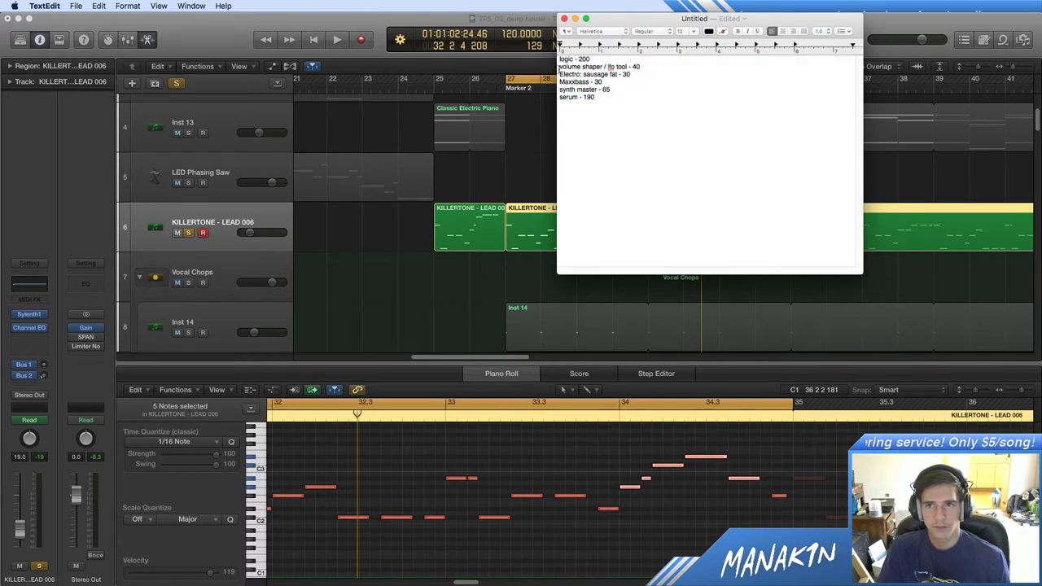
left_click_drag(560, 69, 738, 68)
left_click(735, 72)
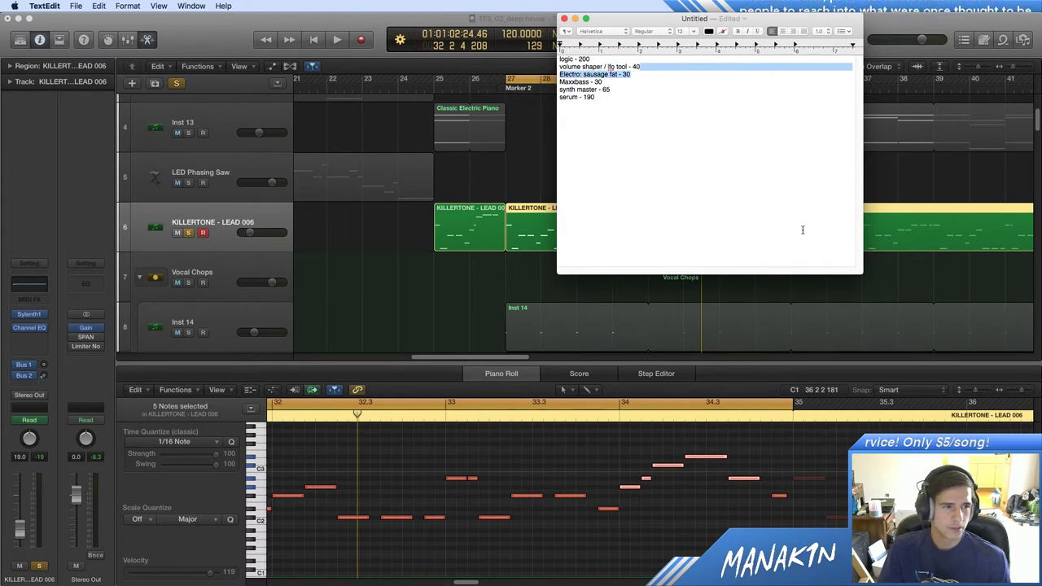
left_click(773, 390)
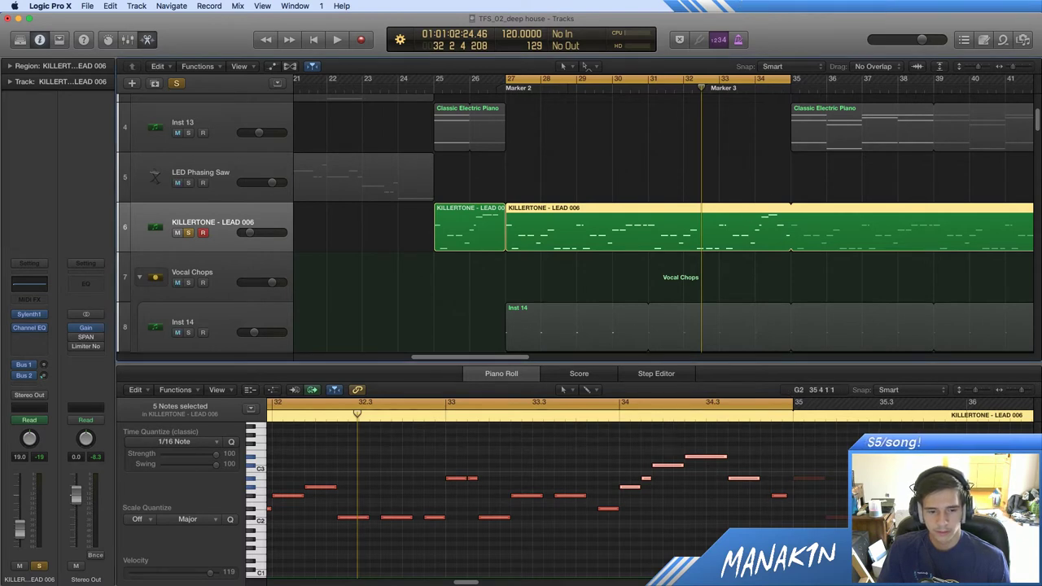
key("super+Tab")
key("super+q")
left_click(669, 184)
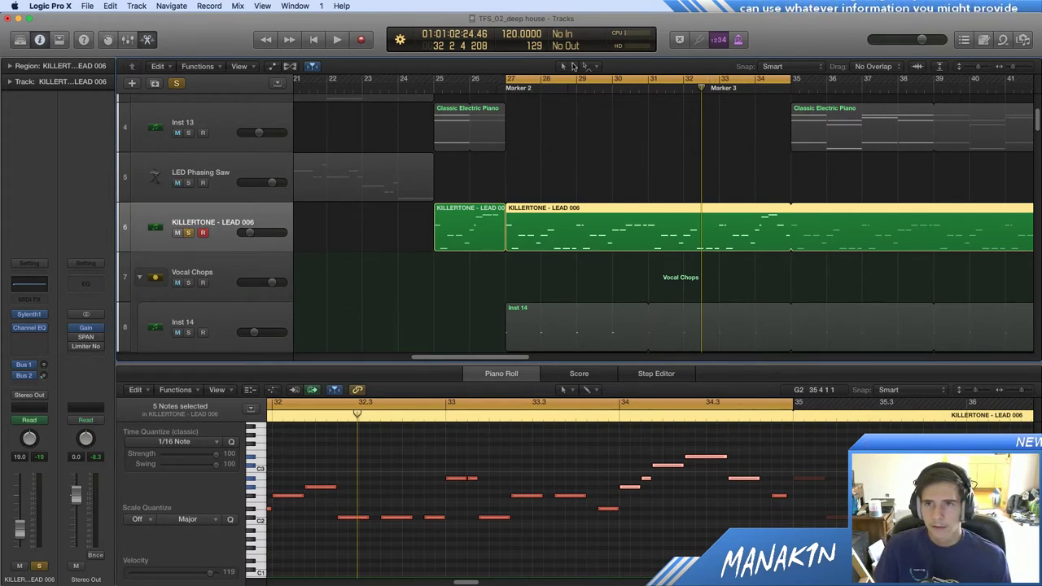
Step: Turn off the cycle range, unsolo the KILLERTONE - LEAD 006 track, and deselect its regions
left_click(592, 75)
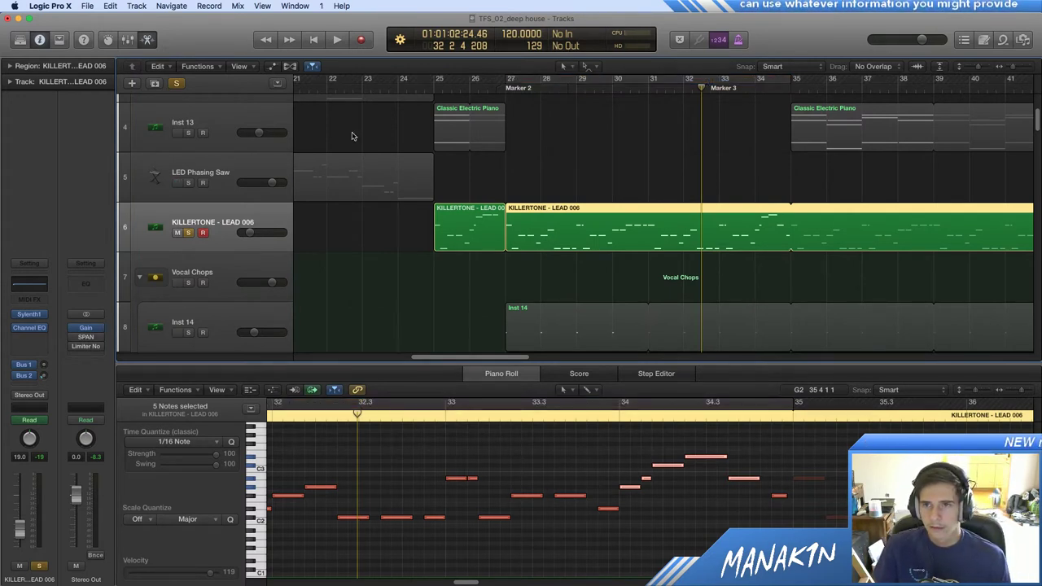
left_click(187, 234)
left_click(623, 191)
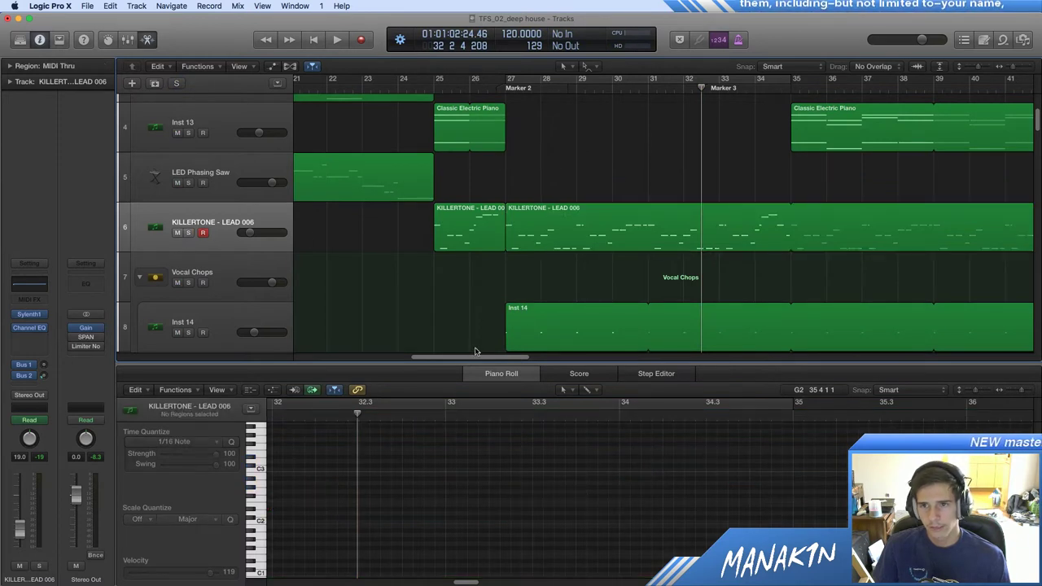
Step: Show the whole arrangement from bar 1 and play it from bar 5
left_click_drag(475, 351, 326, 341)
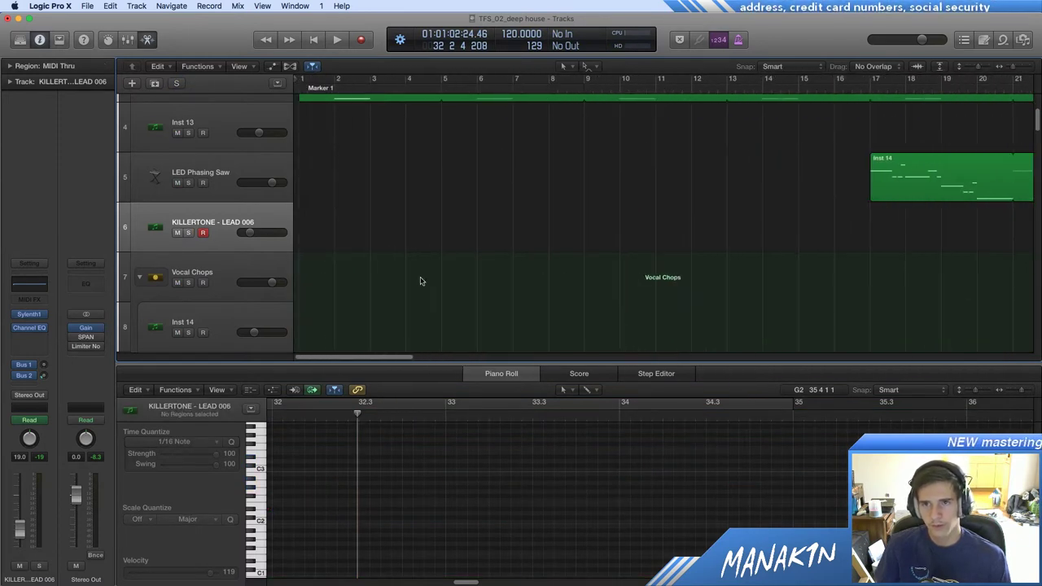
scroll(632, 250, "up", 5)
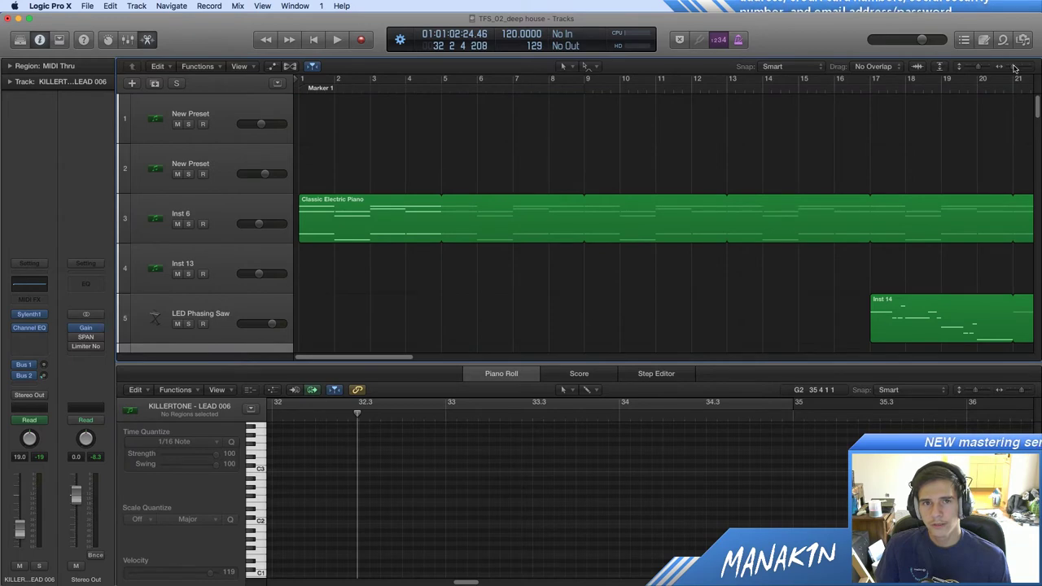
left_click_drag(1014, 68, 1004, 68)
scroll(499, 333, "down", 6)
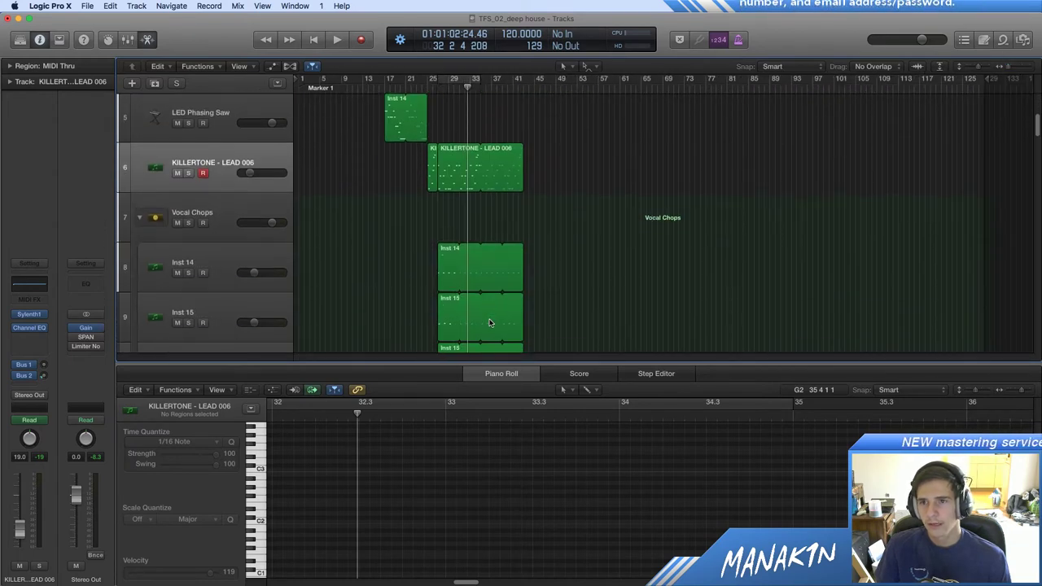
scroll(445, 299, "up", 5)
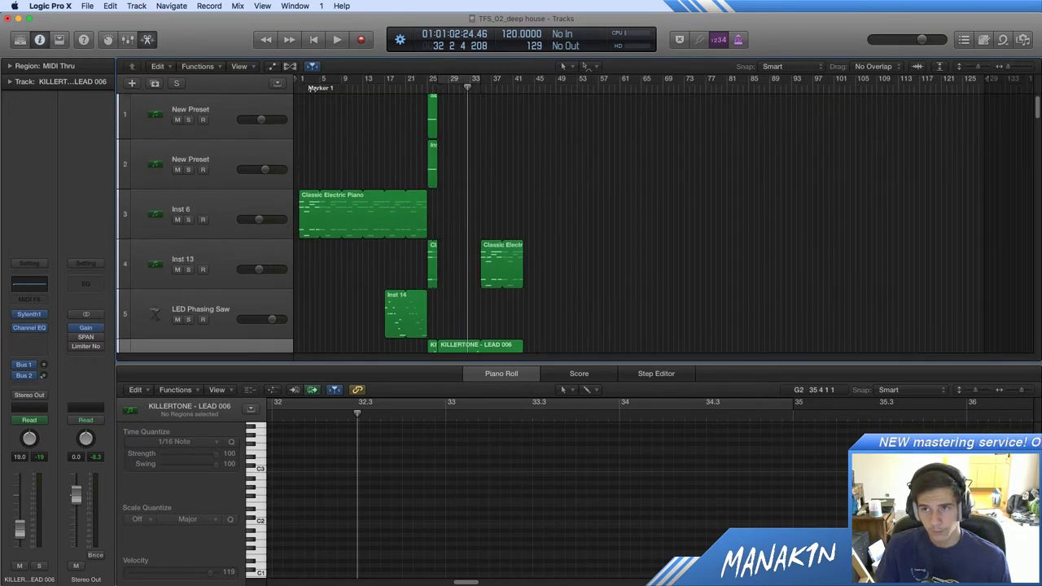
left_click(321, 87)
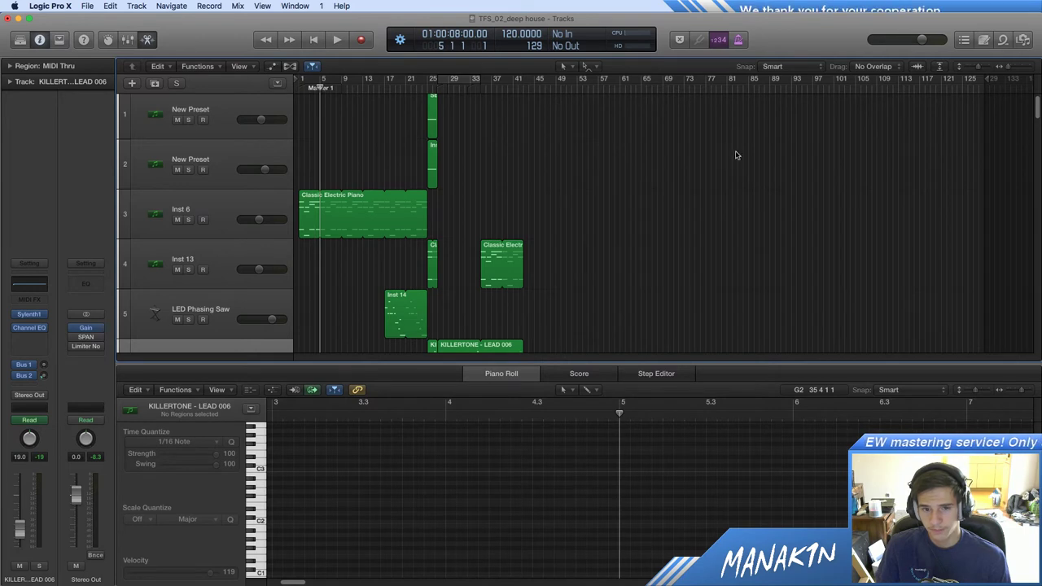
key("space")
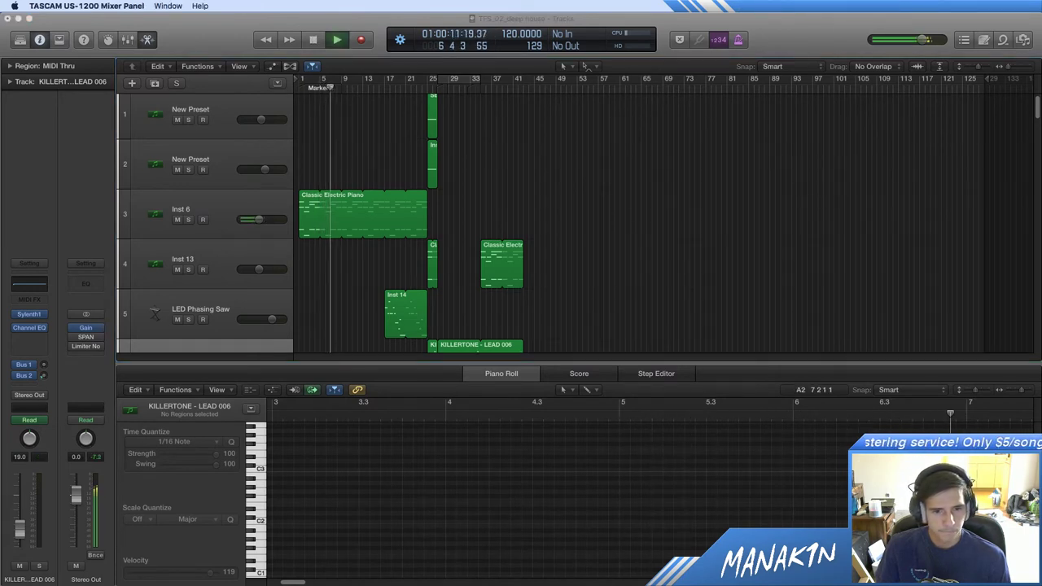
Step: Close the Piano Roll during playback to enlarge the Tracks area, and stop playback after the last short regions
key("super+Tab")
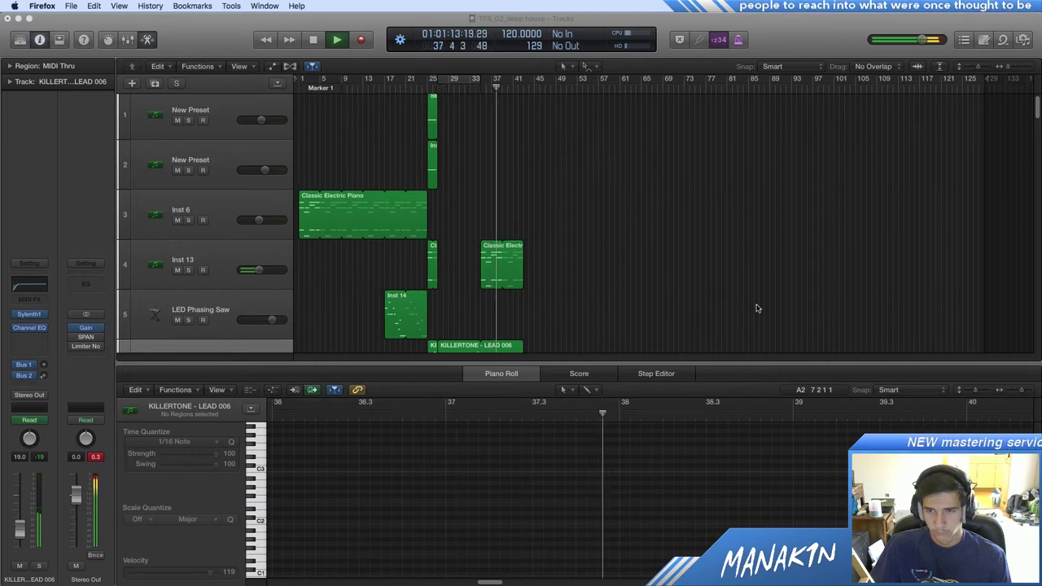
left_click(769, 366)
key("p")
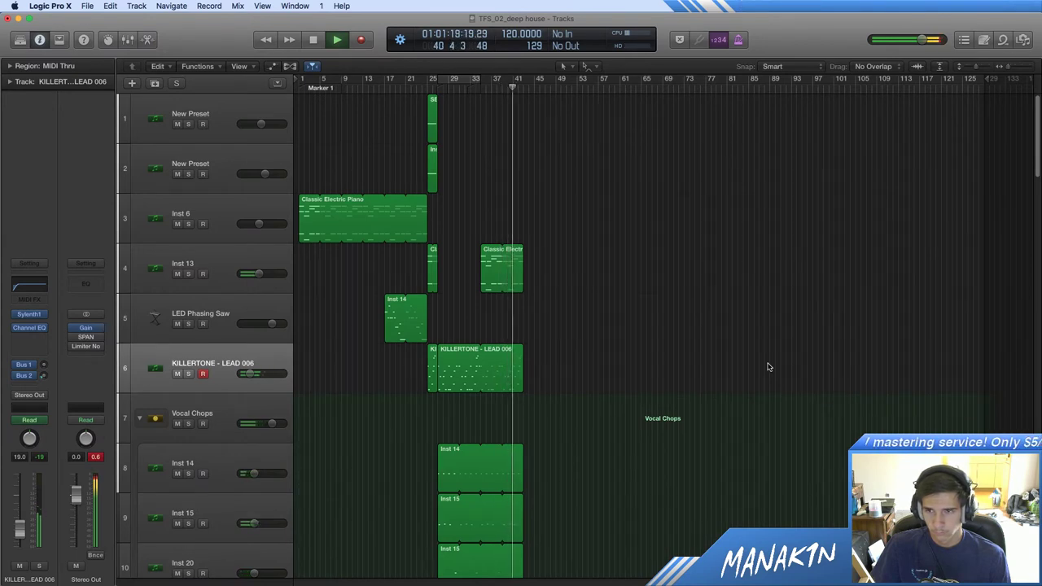
scroll(678, 344, "down", 3)
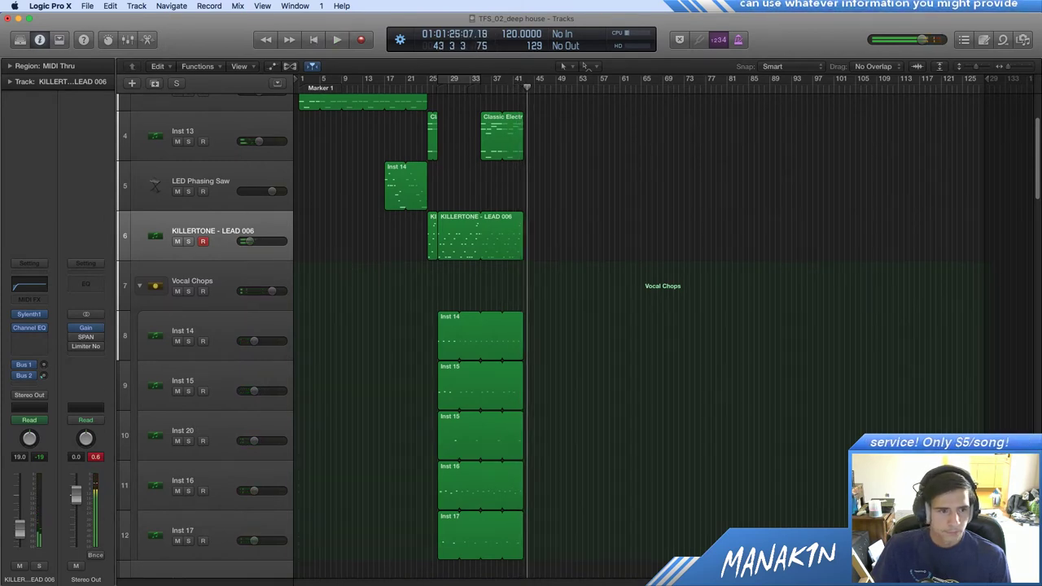
key("super+Tab")
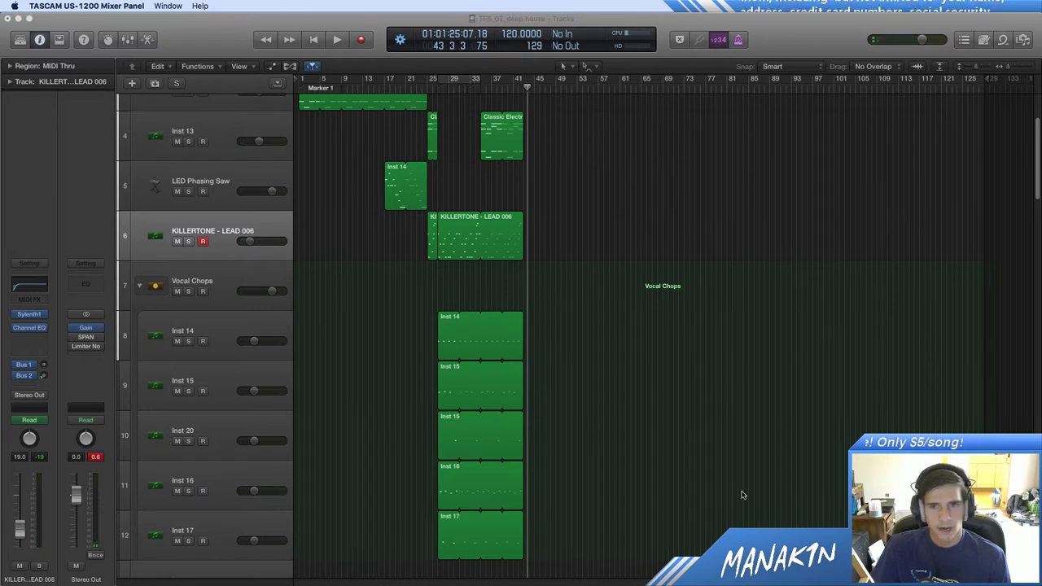
Step: Mute the Vocal Chops stack, play the arrangement from about bar 21 without it, and stop playback
scroll(691, 426, "up", 5)
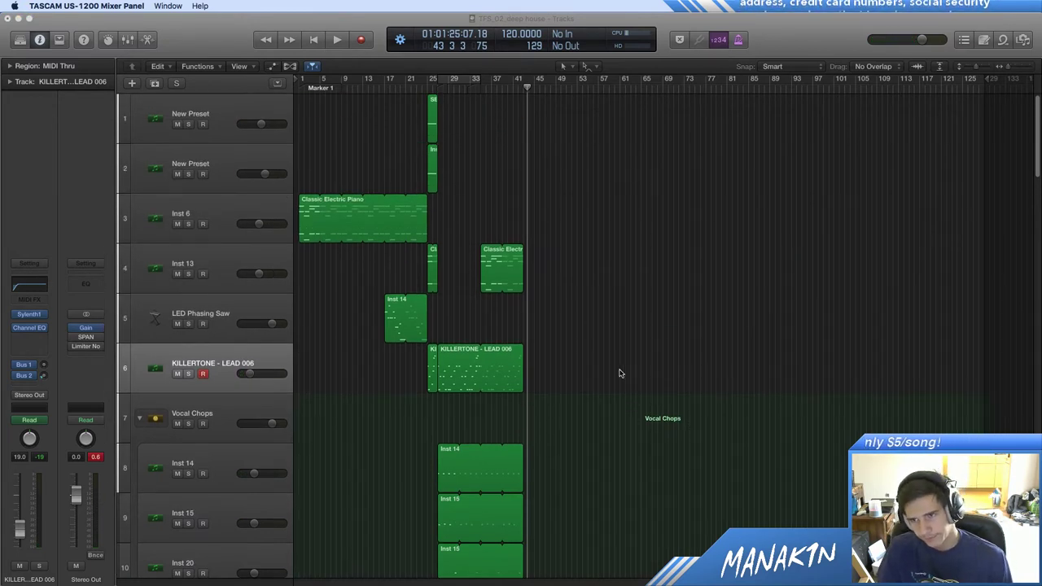
left_click(176, 425)
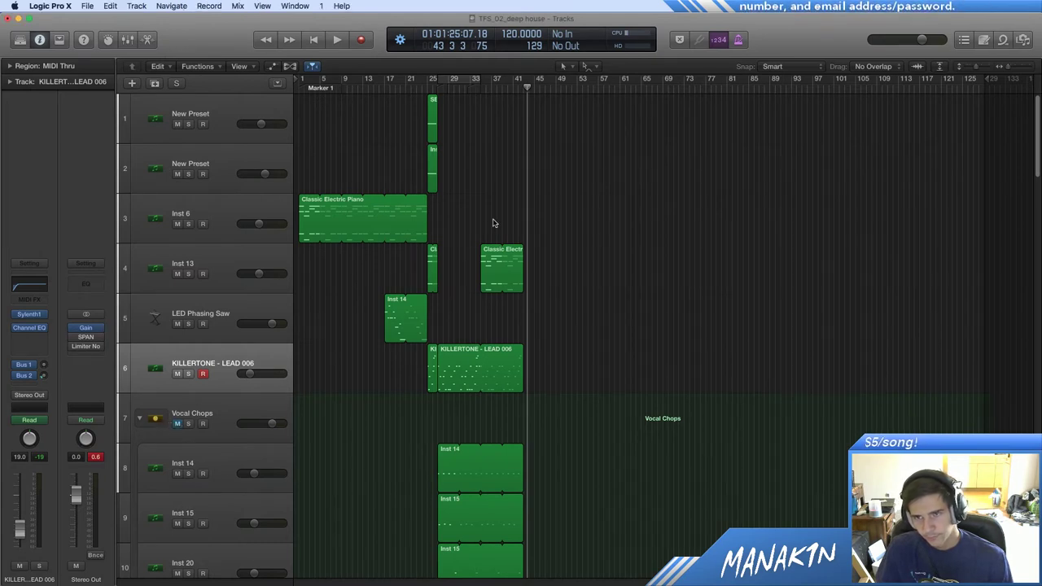
double_click(408, 87)
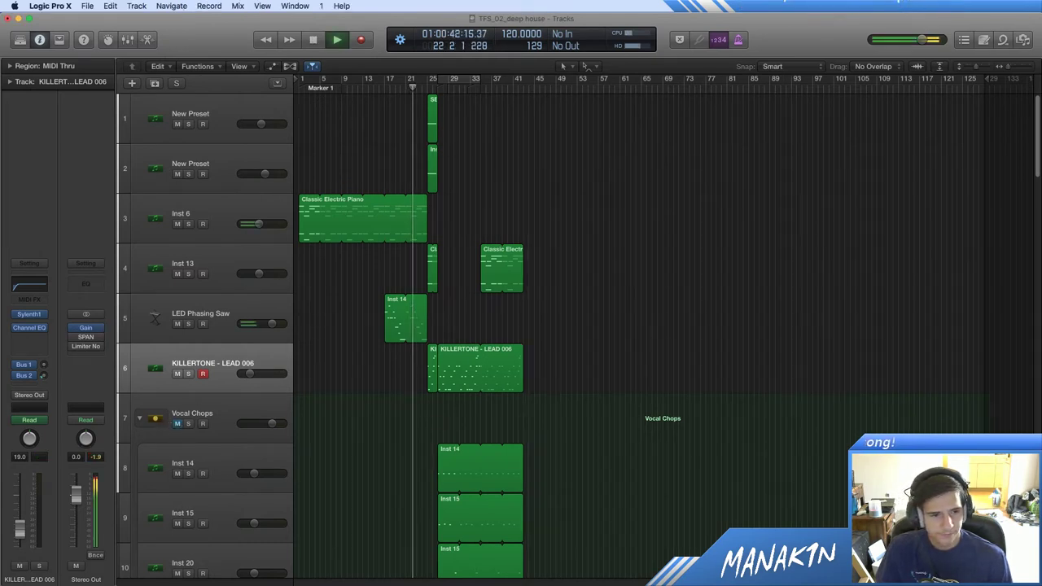
key("super+Tab")
left_click(812, 245)
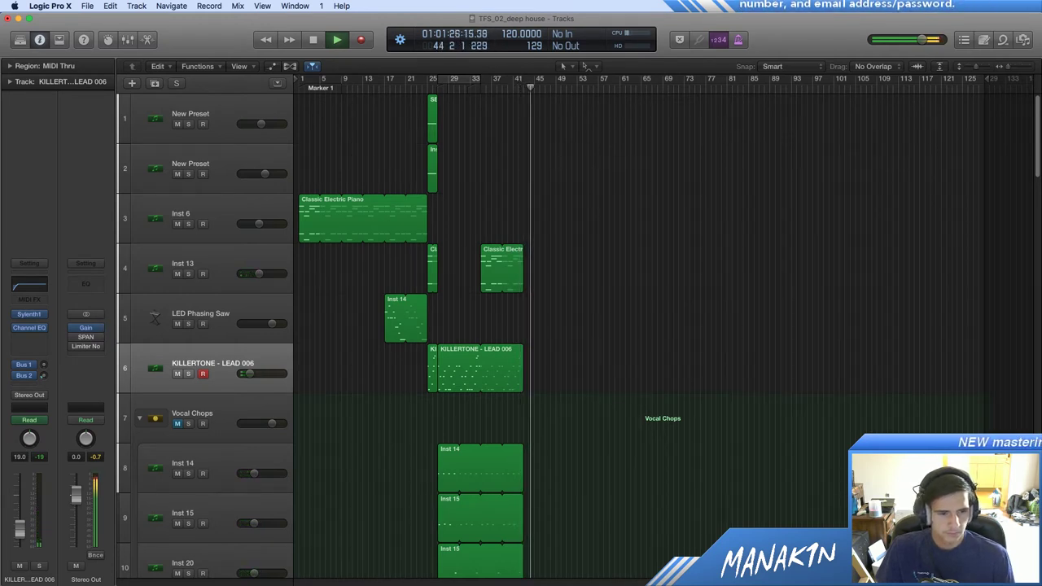
key("super+Tab")
left_click(972, 420)
key("space")
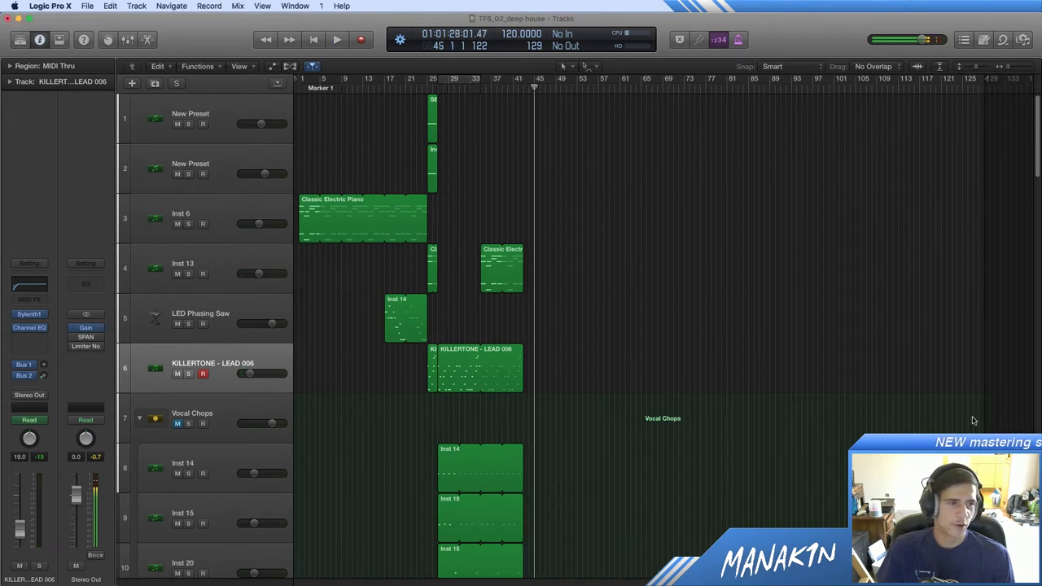
Step: Look over the track list and play the arrangement from about bar 25 with Vocal Chops unmuted
scroll(933, 399, "down", 5)
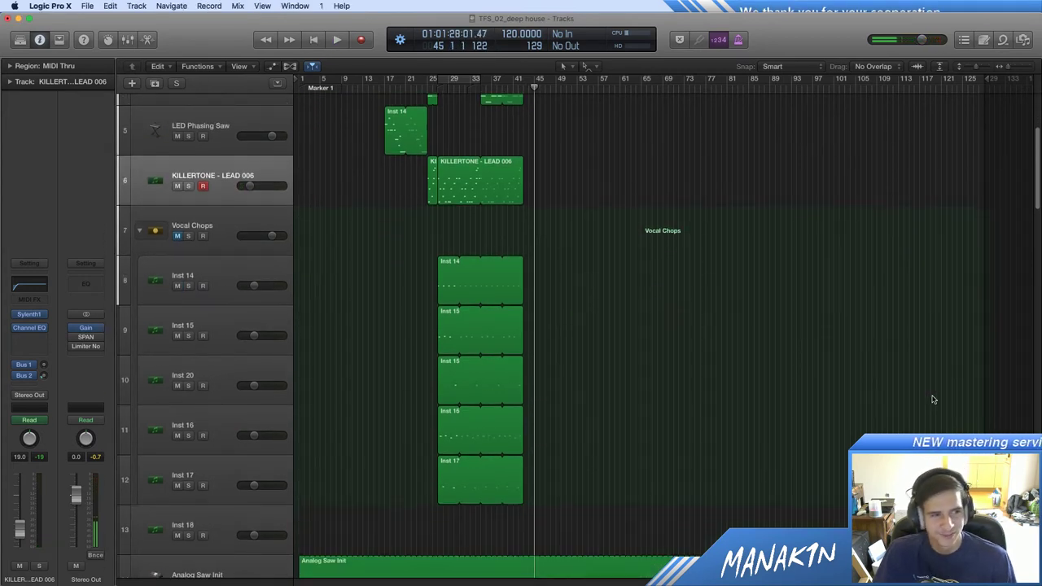
scroll(876, 411, "down", 5)
scroll(877, 413, "up", 9)
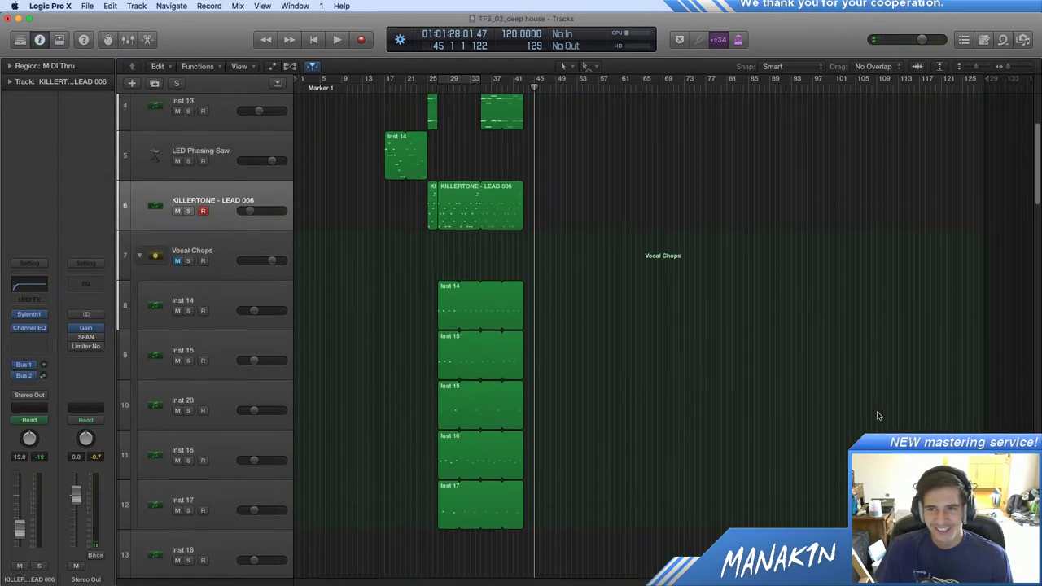
scroll(876, 415, "up", 1)
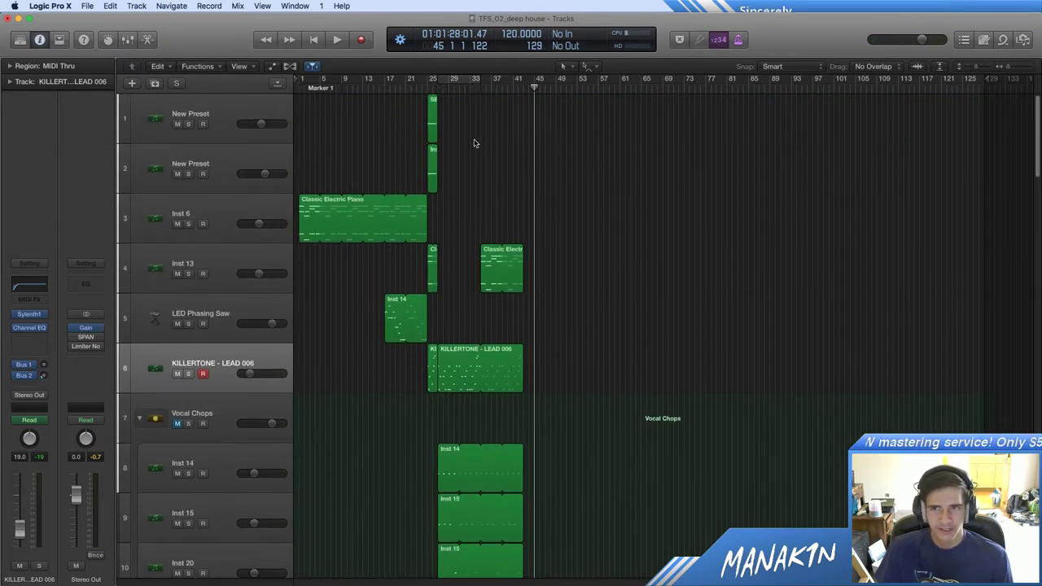
left_click(433, 94)
key("space")
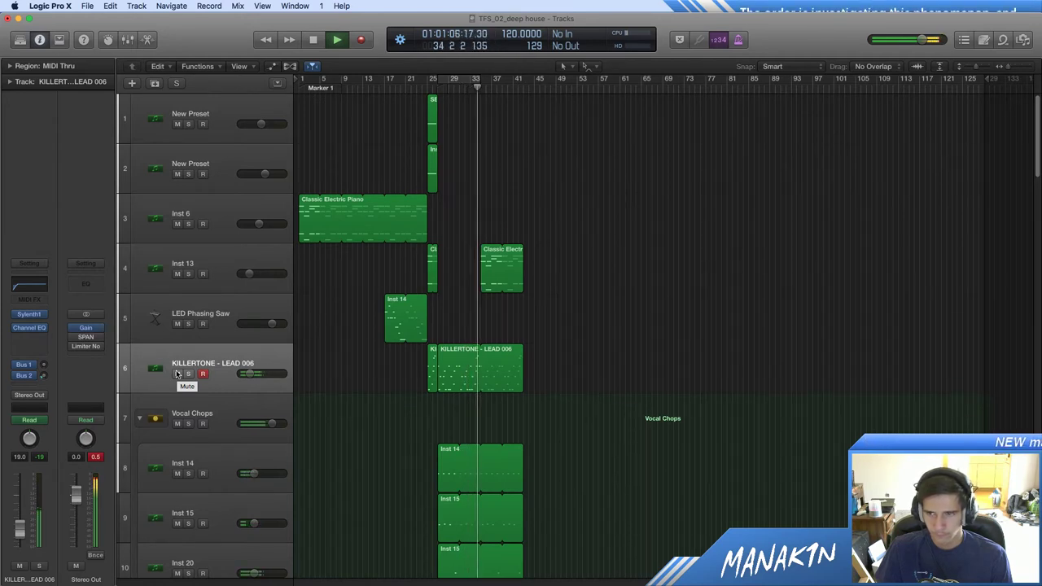
Step: Collapse the Vocal Chops track stack and stop playback
left_click(139, 419)
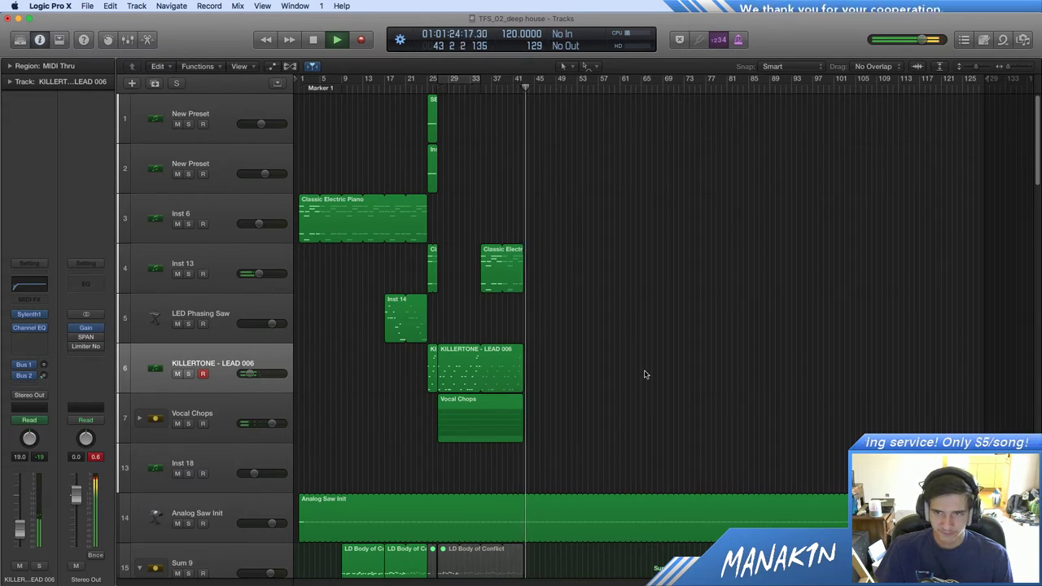
key("space")
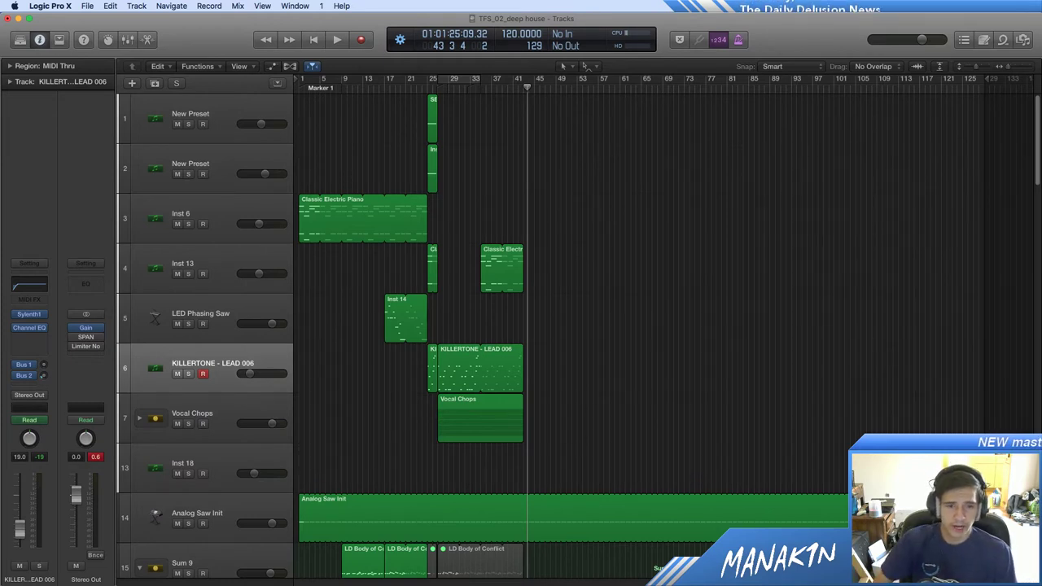
Step: Move the playhead back to the start of bar 25
key("super+Tab")
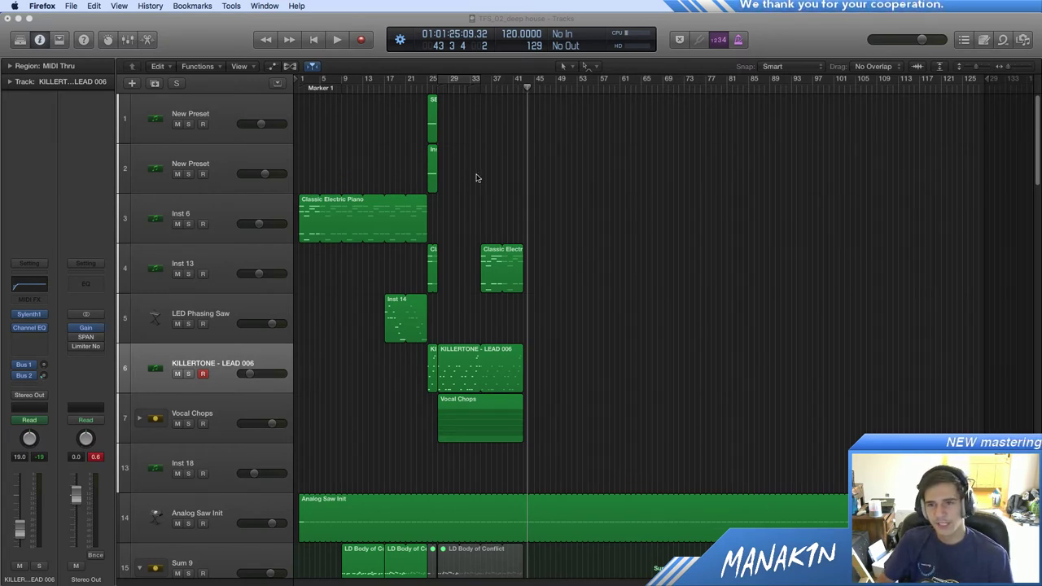
left_click(478, 91)
left_click_drag(478, 91, 432, 93)
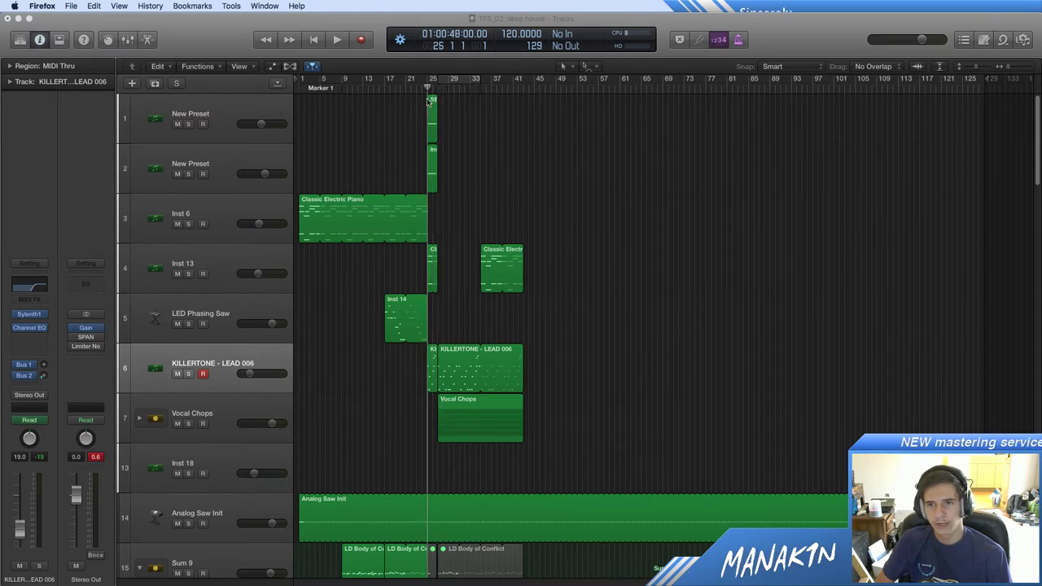
Step: Switch back to Logic Pro X, recall screenset 5 and enlarge its Tracks window to fill the screen
left_click(431, 102)
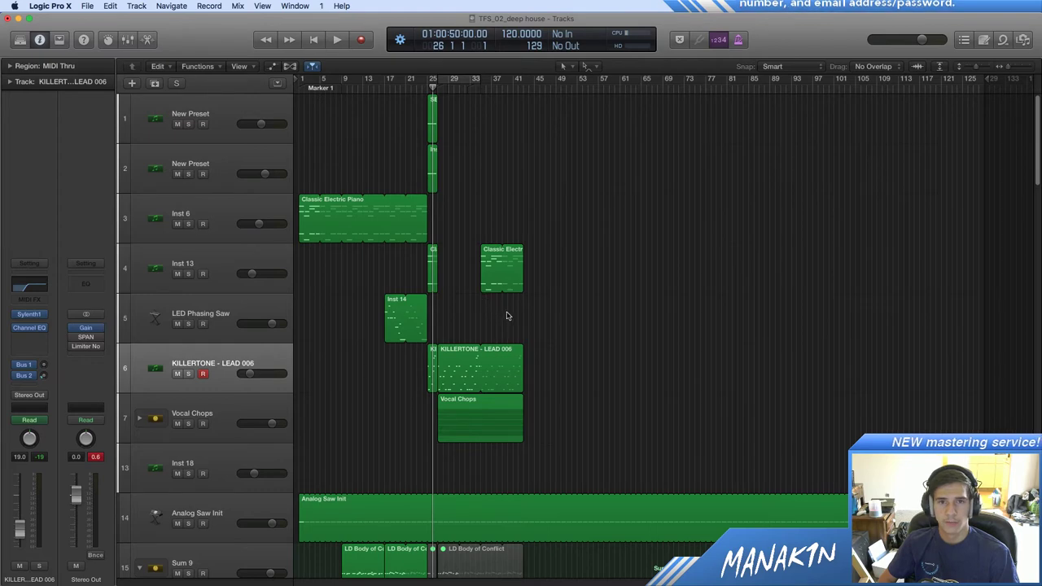
key("5")
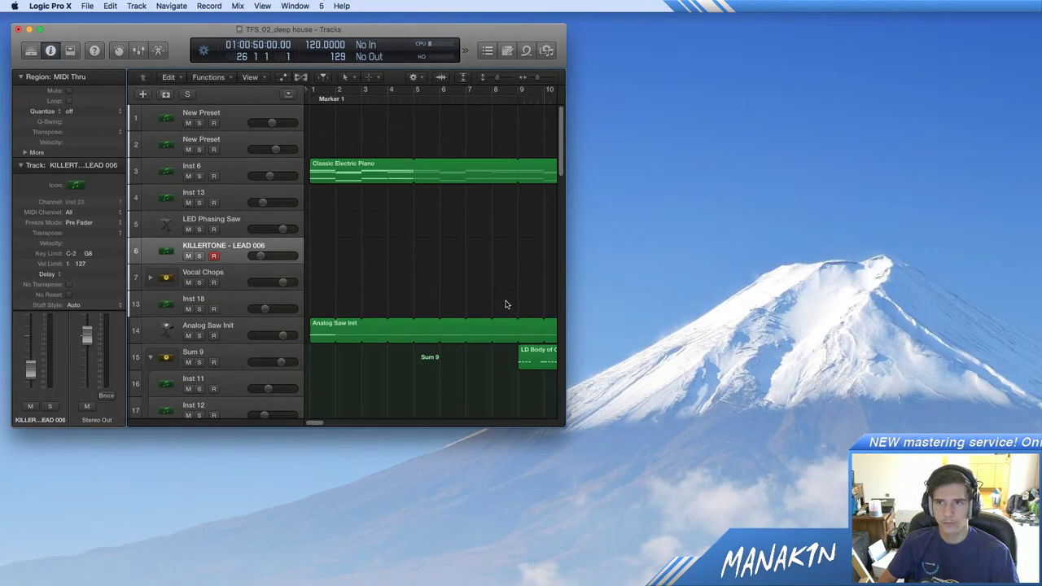
double_click(178, 33)
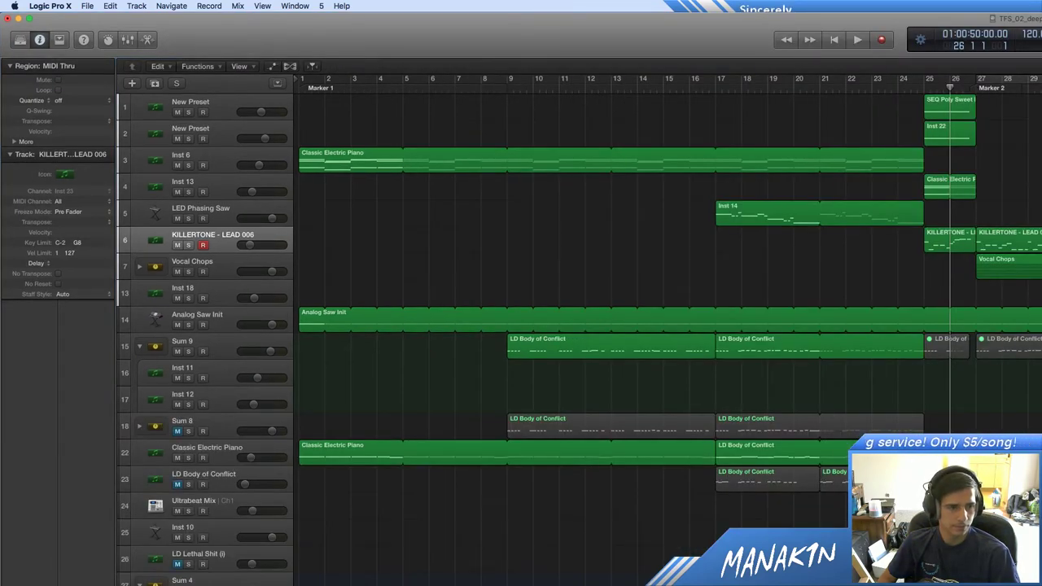
left_click_drag(1040, 585, 1020, 585)
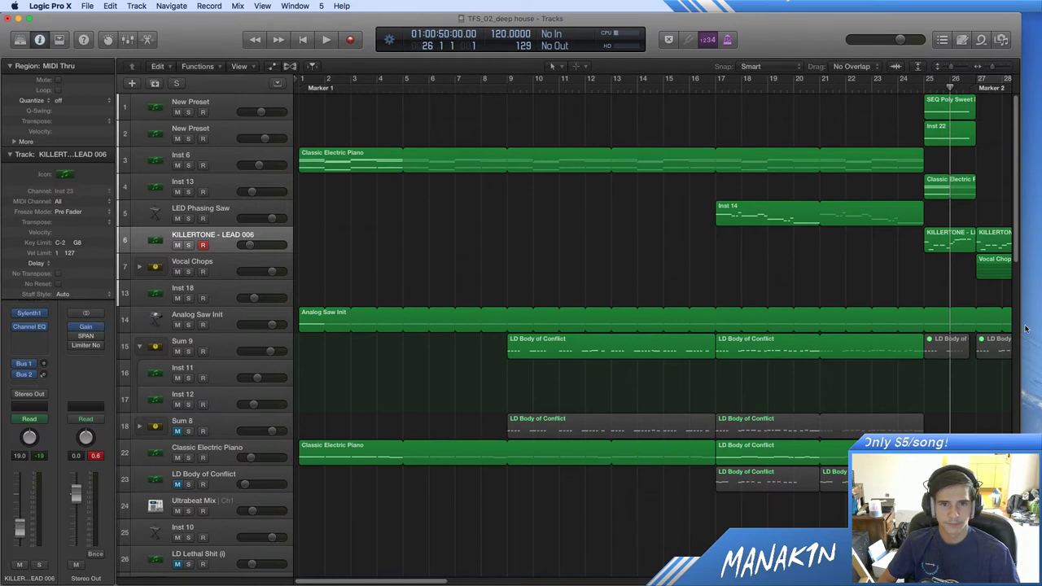
left_click_drag(1027, 329, 1038, 332)
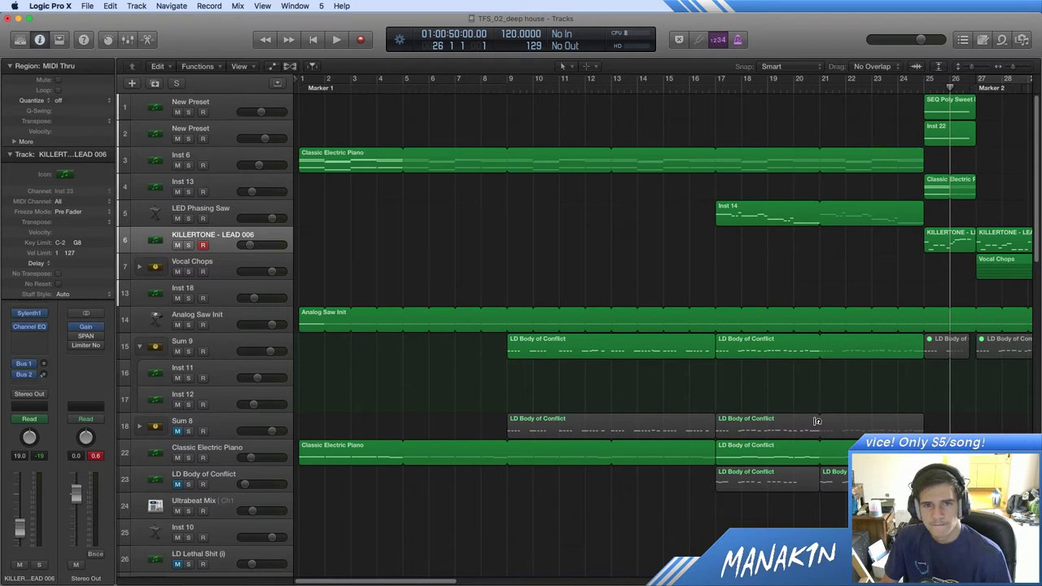
Step: Play the arrangement from bar 26 and mute the Vocal Chops stack during playback
left_click_drag(367, 581, 472, 564)
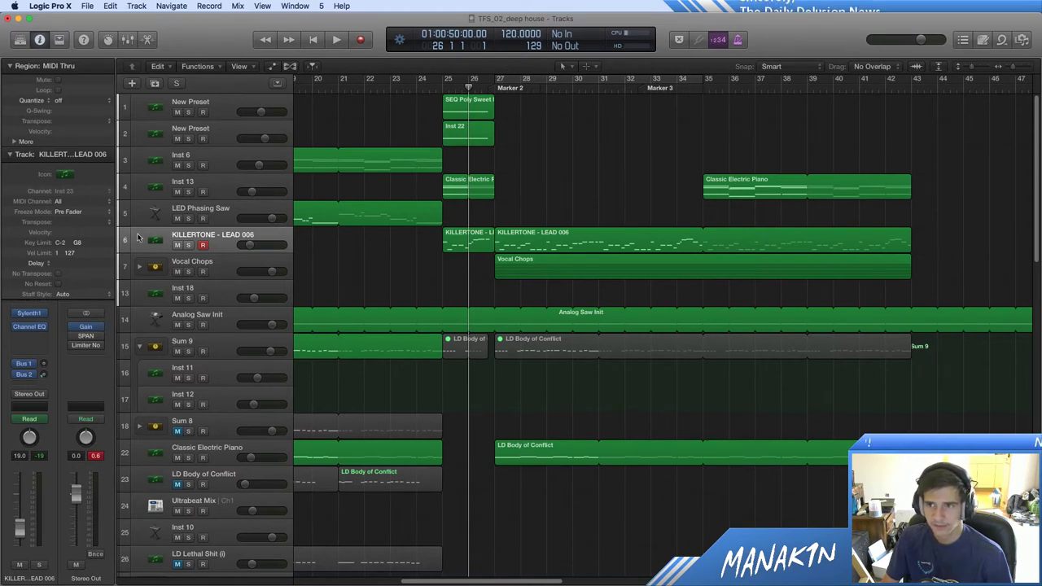
key("space")
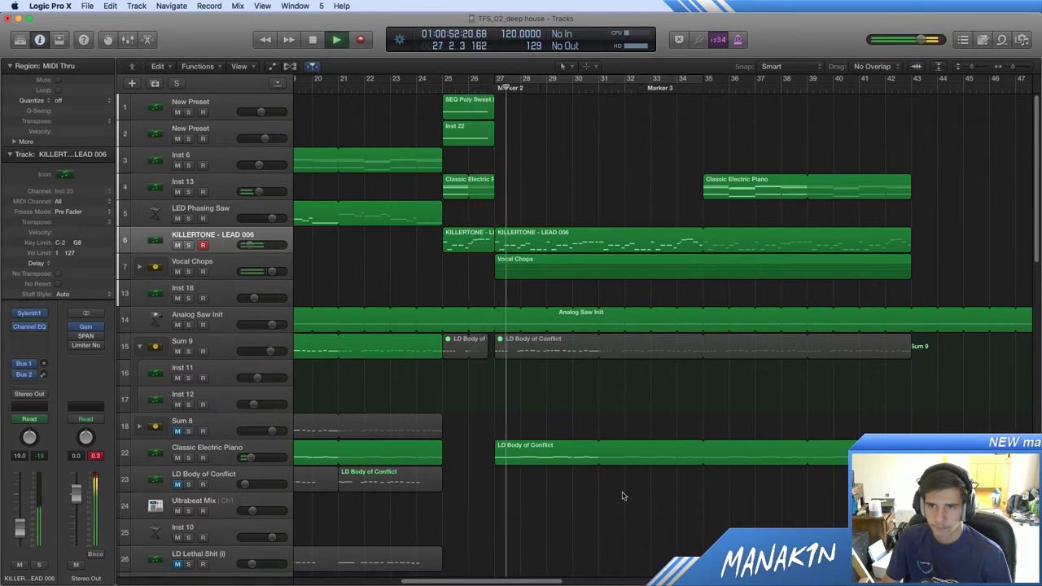
left_click(177, 271)
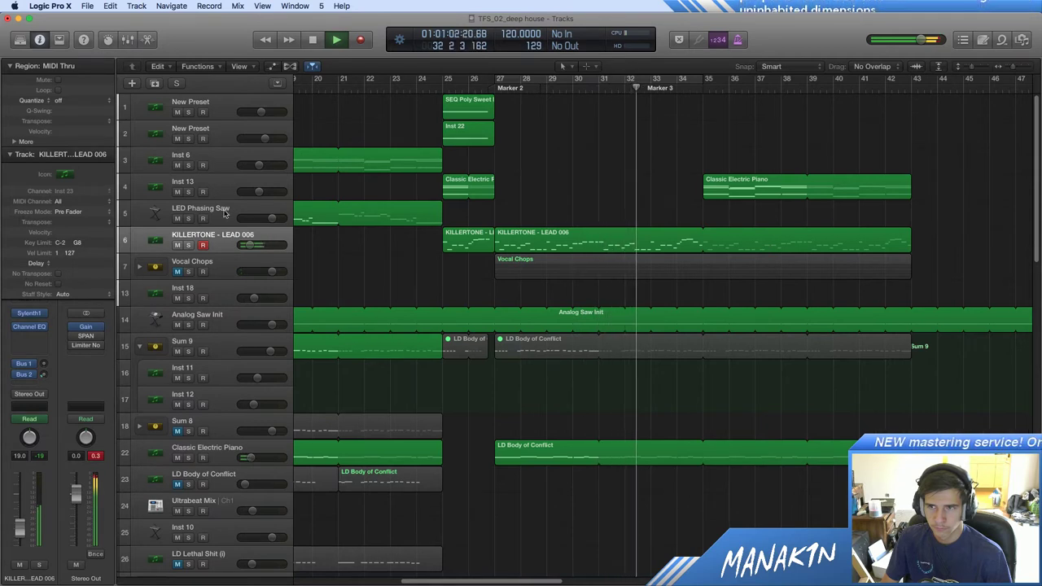
Step: Solo the KILLERTONE - LEAD 006 track and play it with the cycle range on for bars 27 to 35
left_click(189, 245)
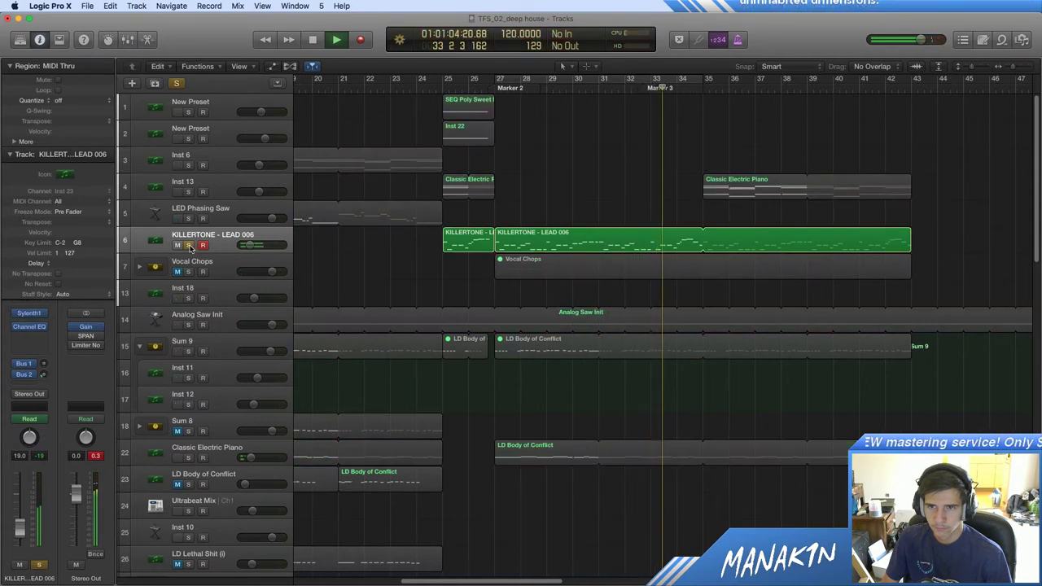
key("space")
left_click(618, 76)
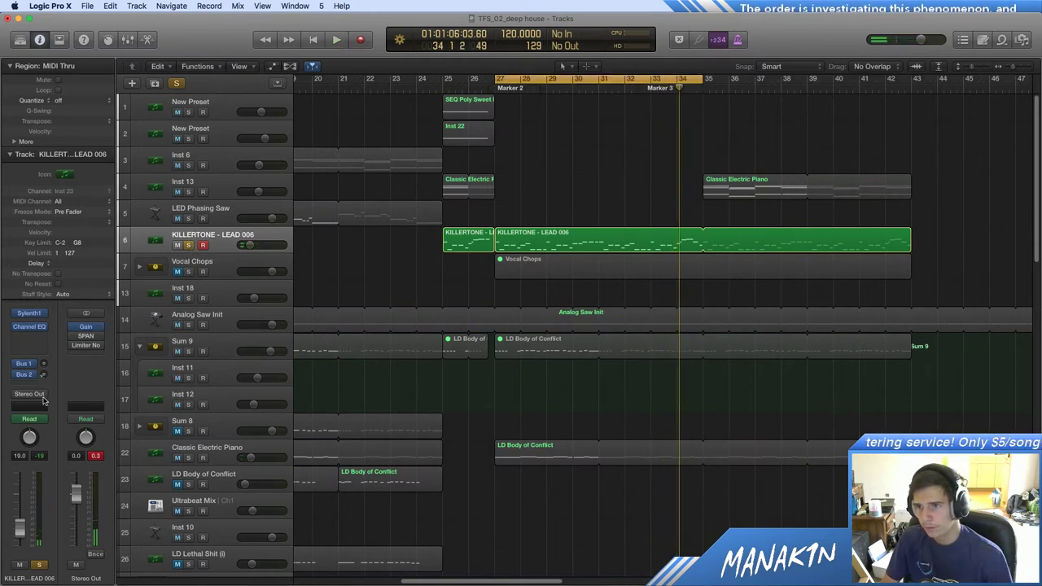
key("space")
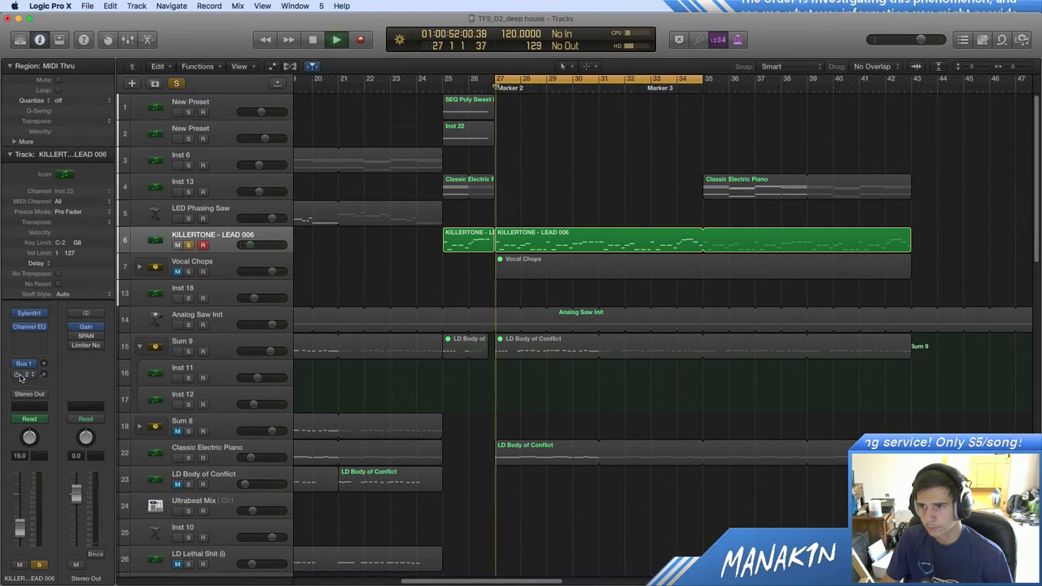
Step: Open the Sylenth1 instrument on the soloed KILLERTONE lead, compare playback with its reverb off and on, and show the reverb settings
left_click(467, 87)
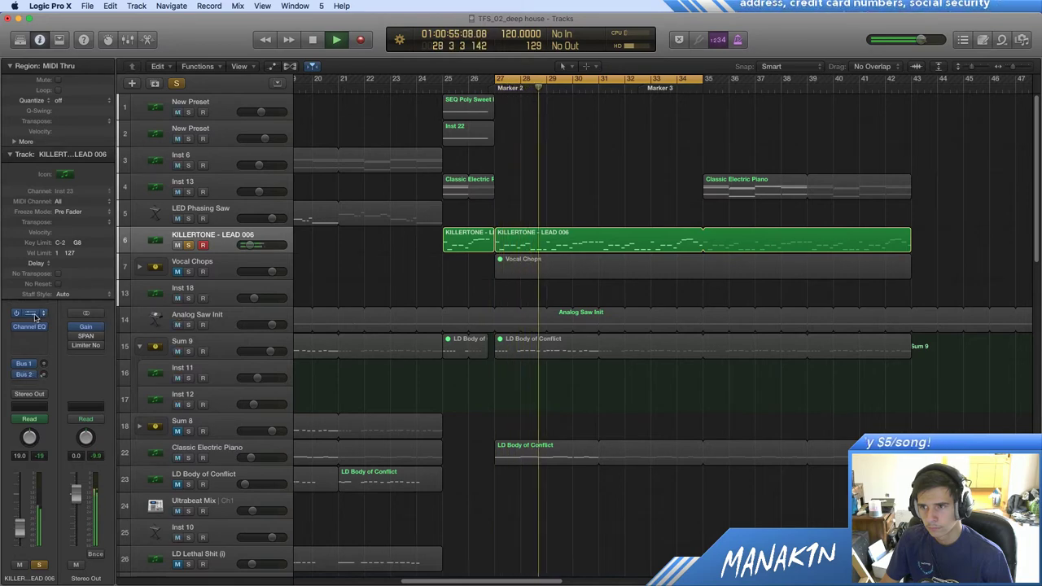
left_click(42, 314)
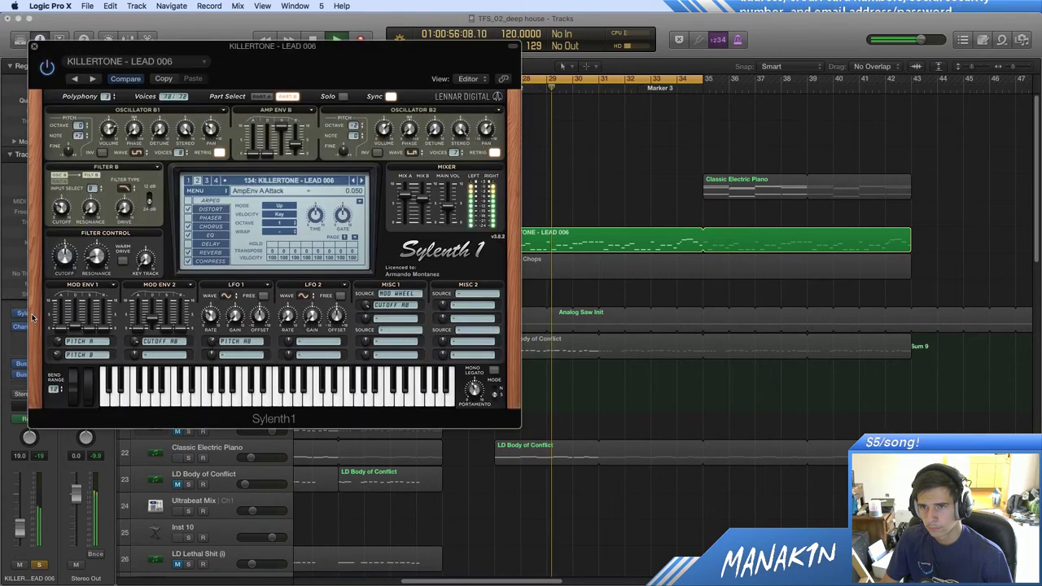
left_click(188, 253)
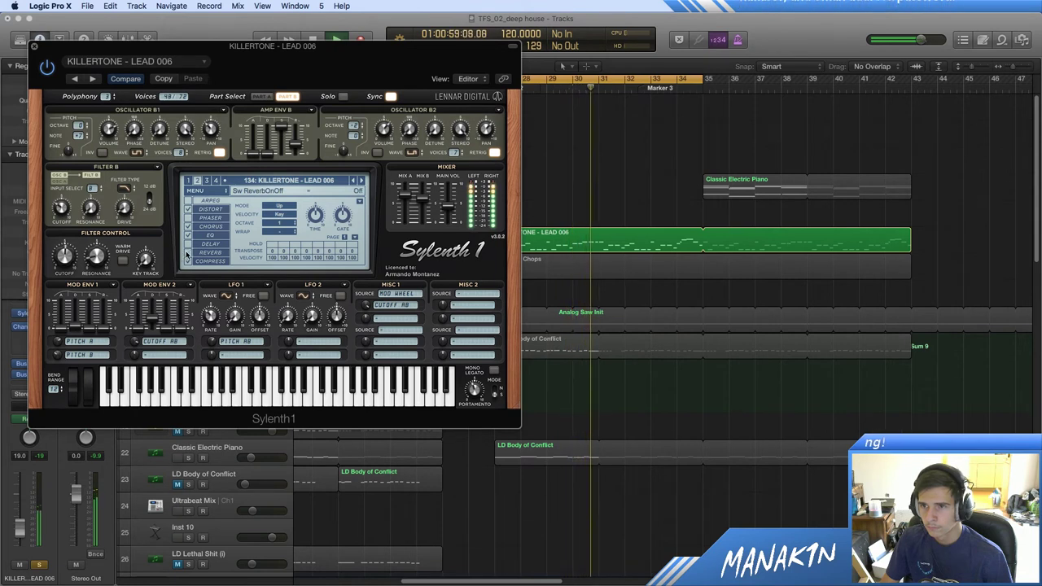
left_click(188, 253)
left_click(216, 255)
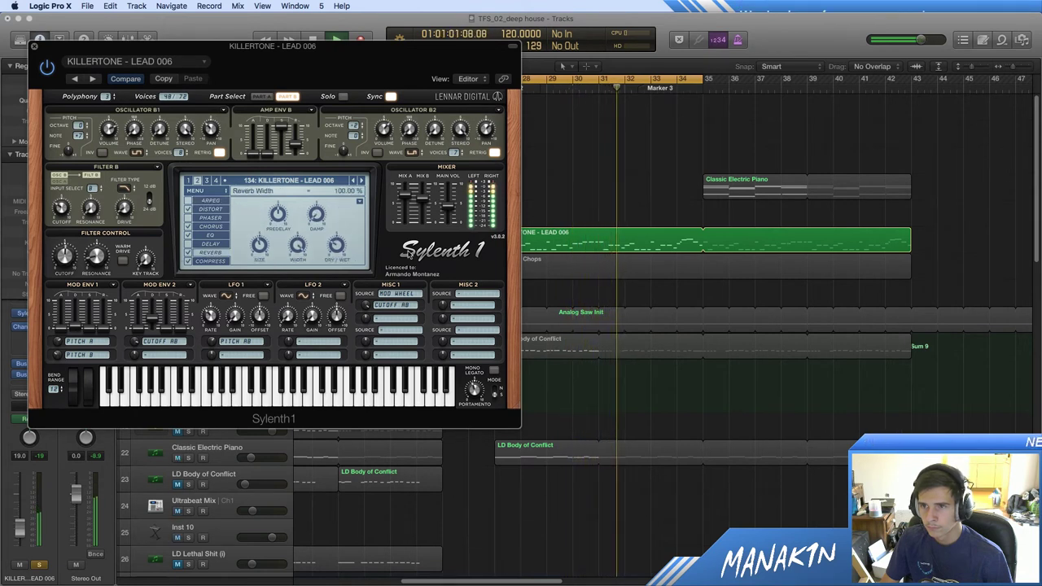
key("space")
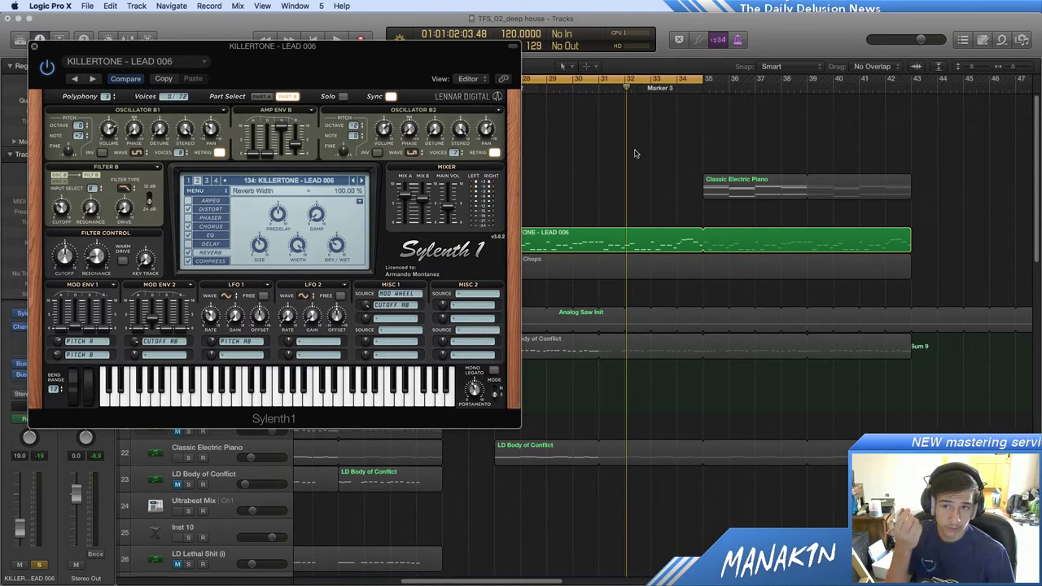
Step: Unsolo the KILLERTONE lead track and play it within the full mix, keeping the Sylenth1 window clear of the track controls
left_click_drag(246, 58, 628, 135)
left_click(188, 245)
key("space")
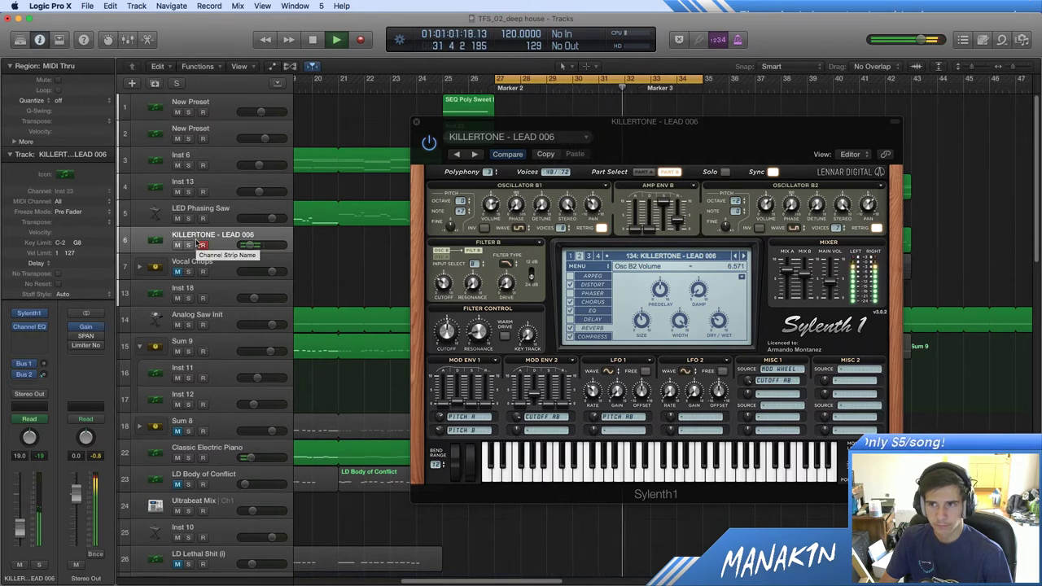
key("space")
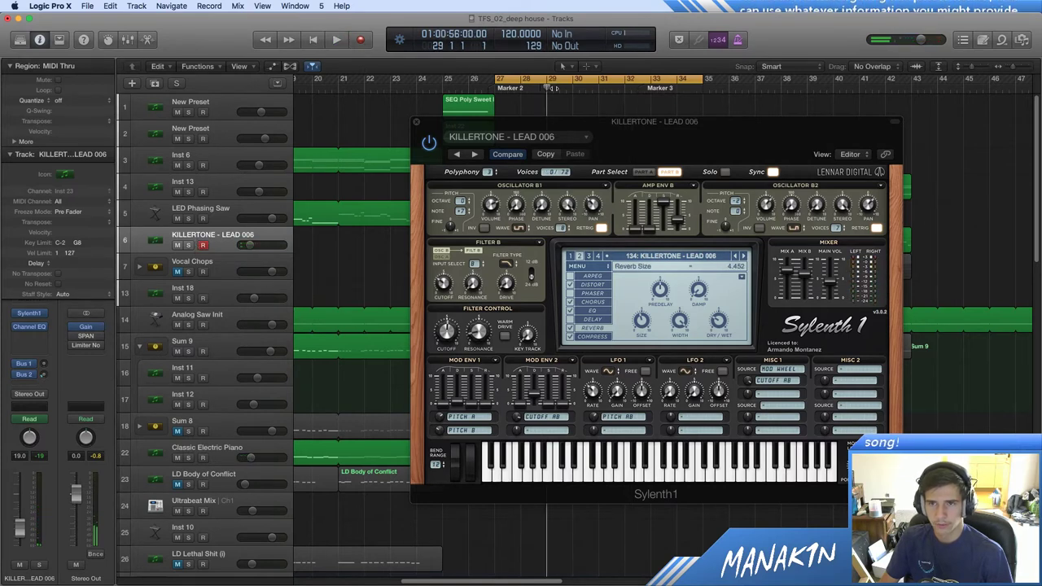
key("space")
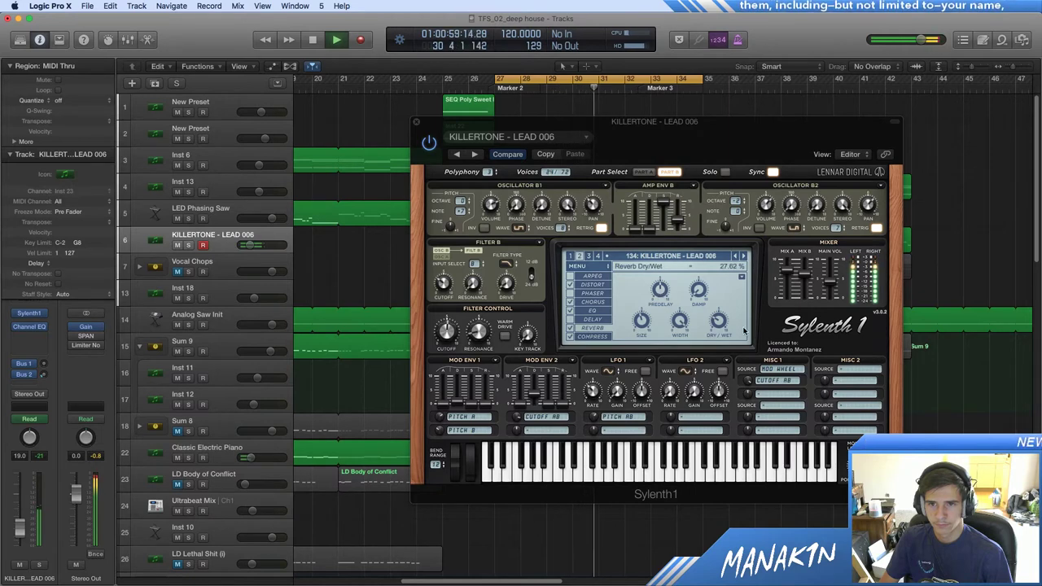
Step: Fine-tune the dry/wet amount of the lead's Sylenth1 reverb during playback, and close the instrument window
left_click_drag(714, 322, 716, 330)
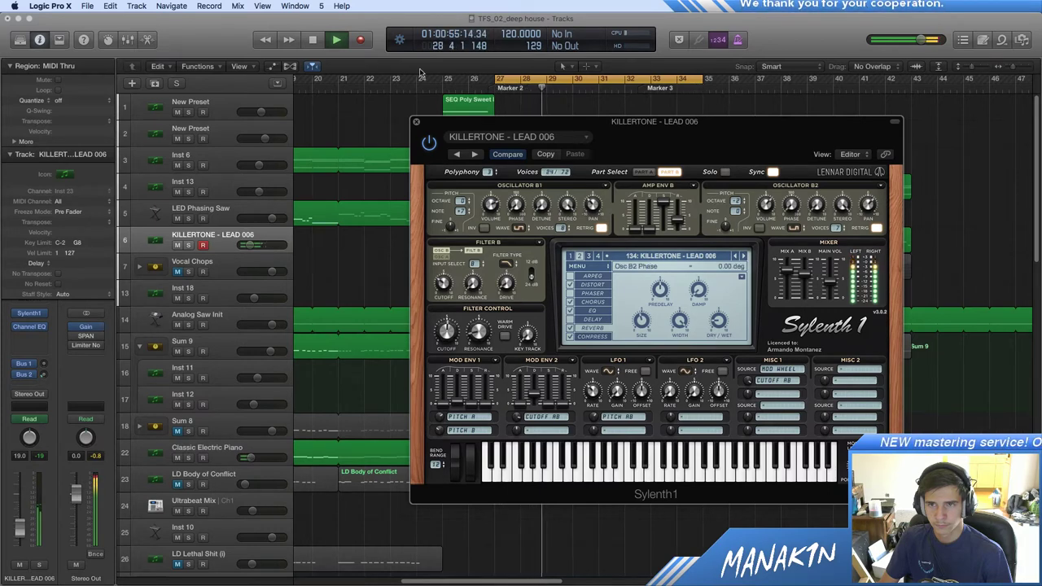
left_click(417, 122)
key("space")
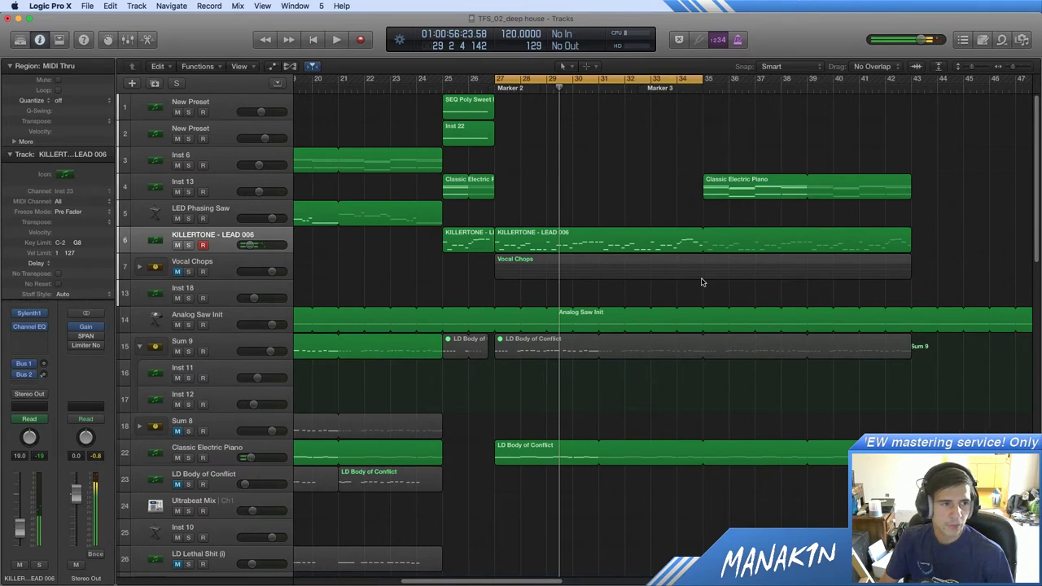
Step: Solo the Sum 4 kick track stack and play the loop
scroll(702, 282, "down", 10)
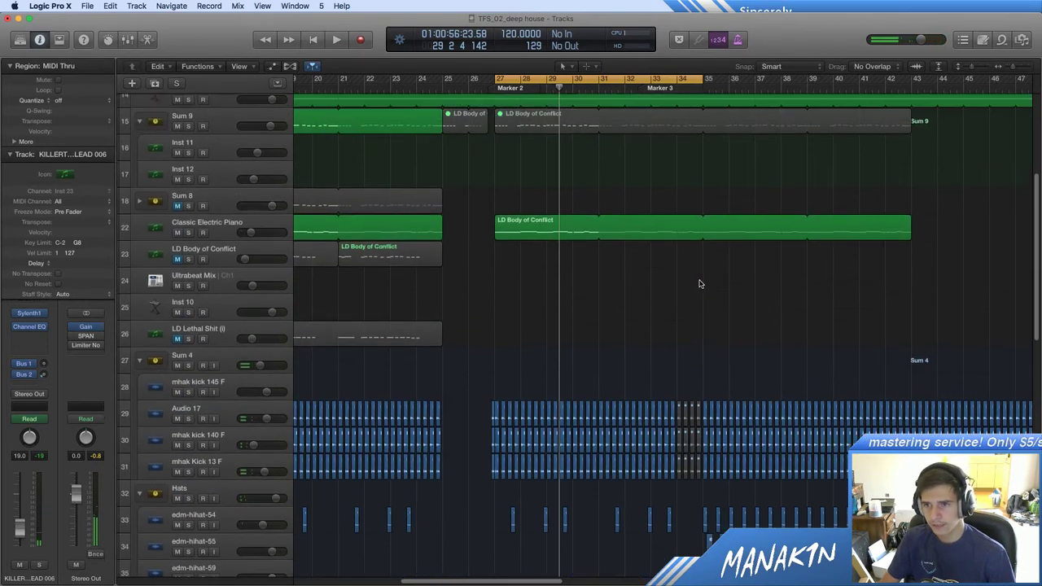
scroll(631, 297, "down", 2)
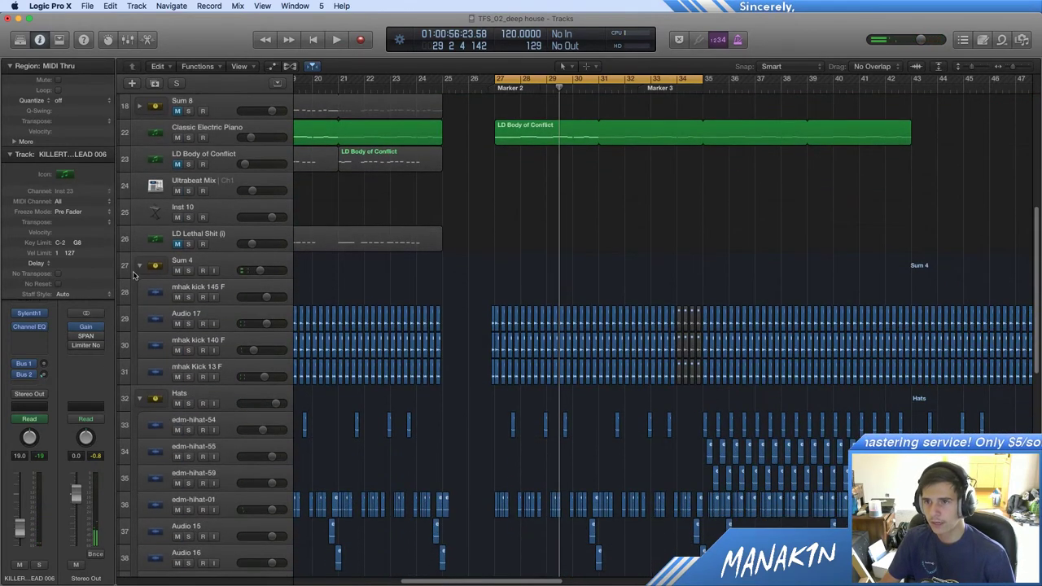
left_click(191, 278)
key("space")
left_click(188, 270)
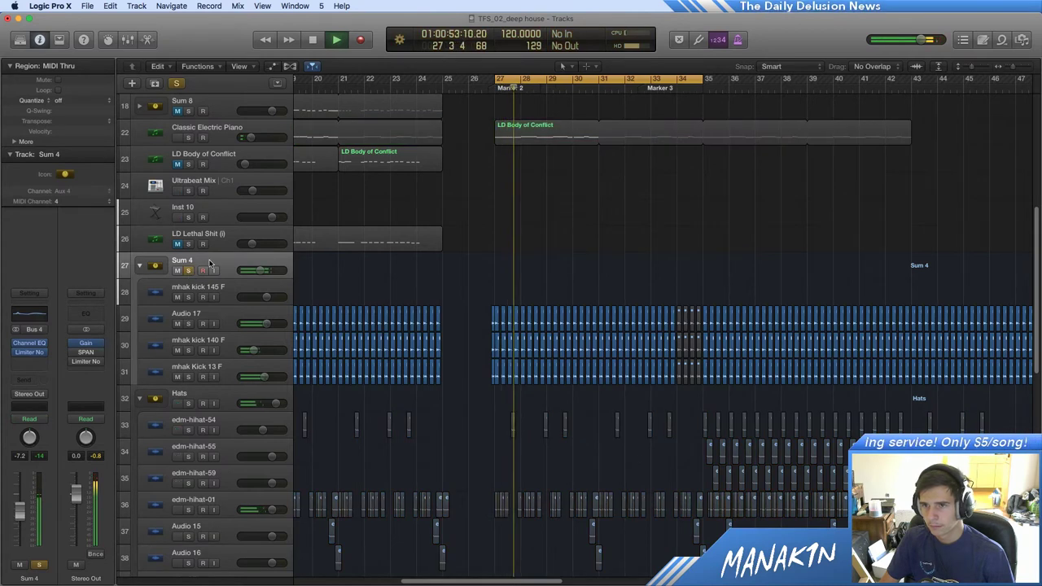
Step: Inspect the channel strips of the individual kick tracks inside the Sum 4 stack
left_click(237, 297)
left_click(227, 347)
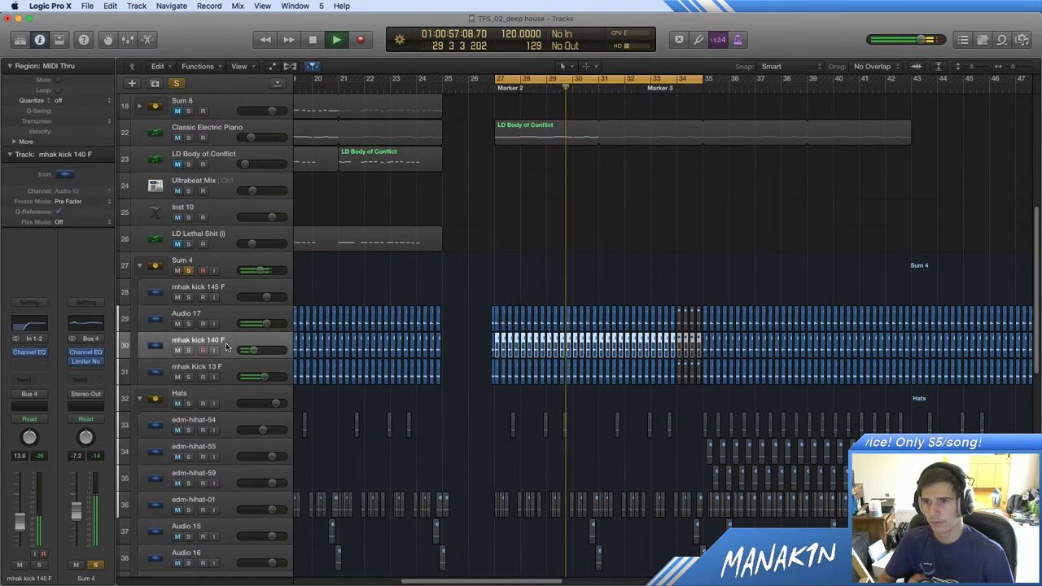
key("Down")
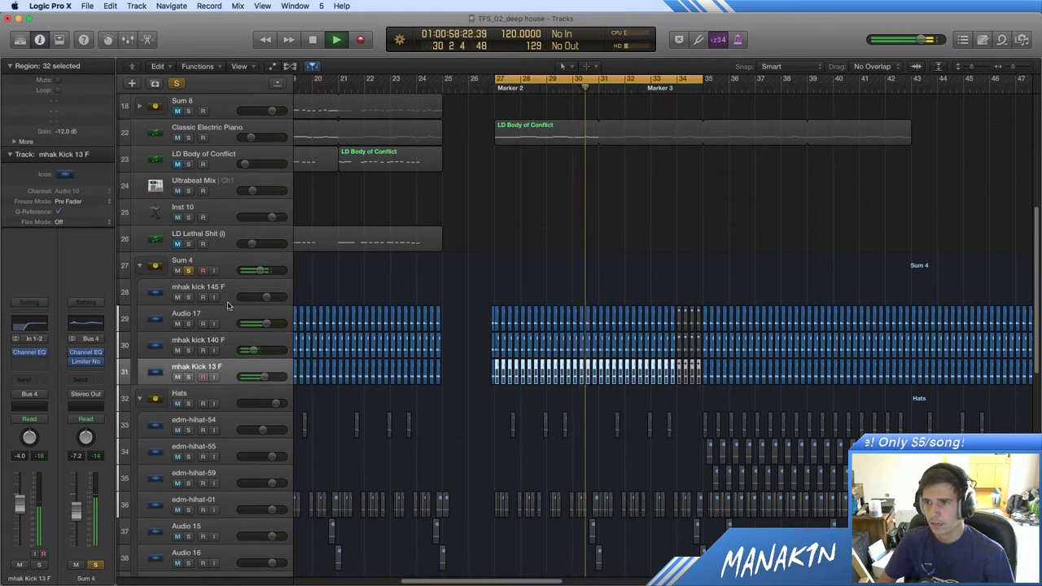
Step: Insert the stereo MaxxBass plug-in on the Sum 4 stack between the Channel EQ and the Limiter
left_click(230, 261)
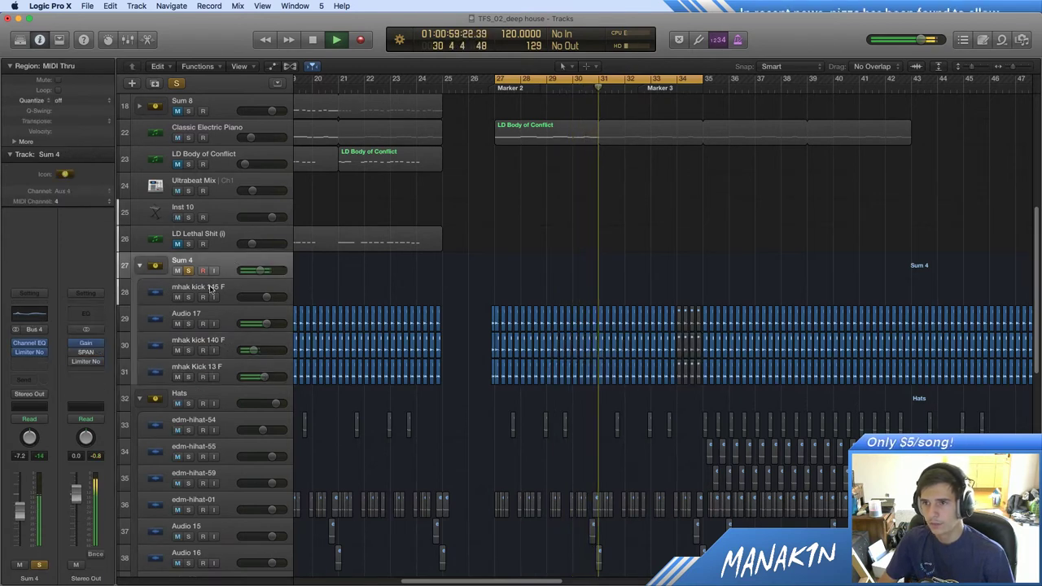
left_click(35, 348)
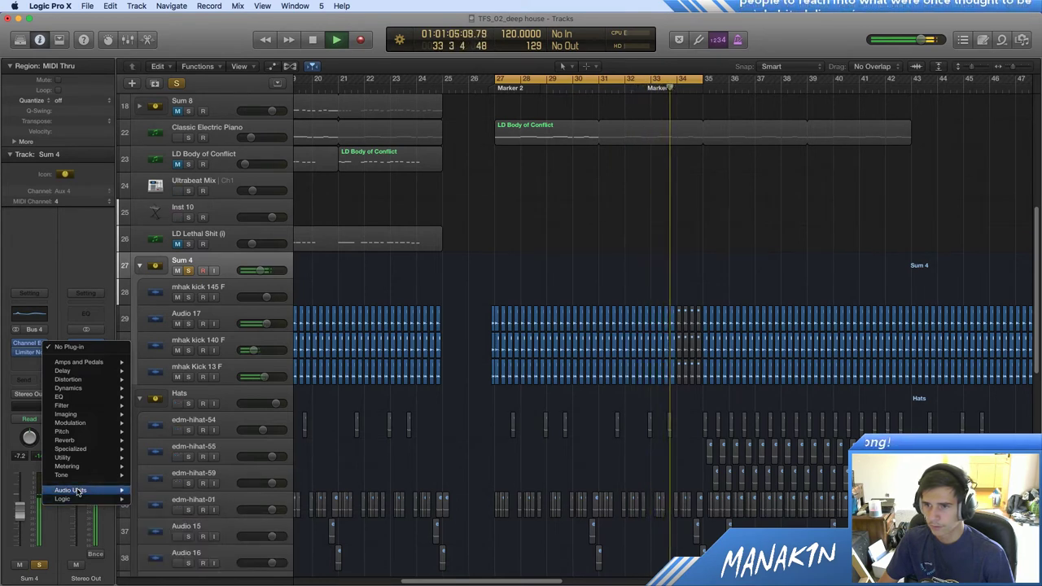
mouse_move(78, 491)
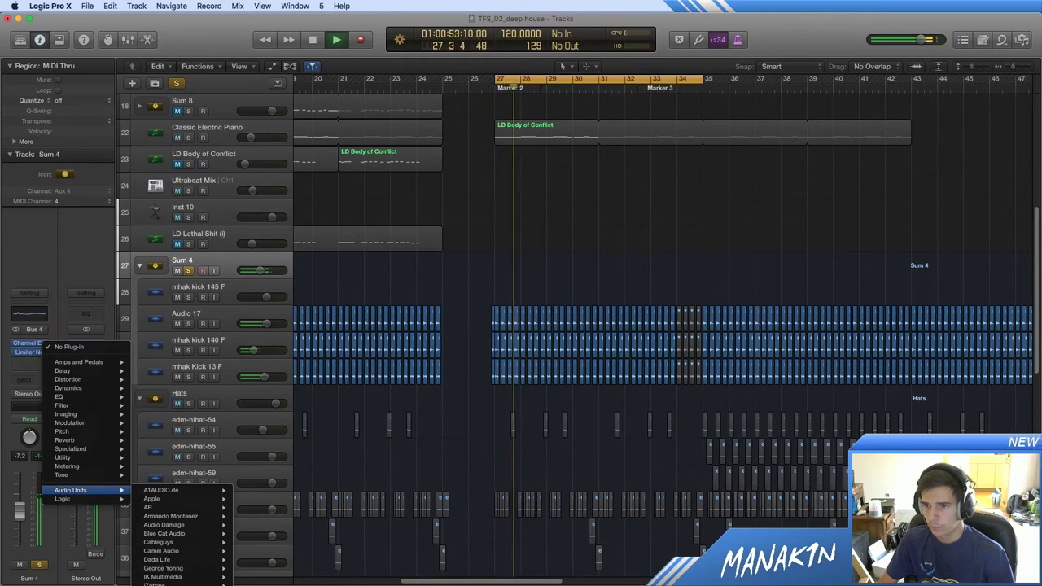
left_click(569, 392)
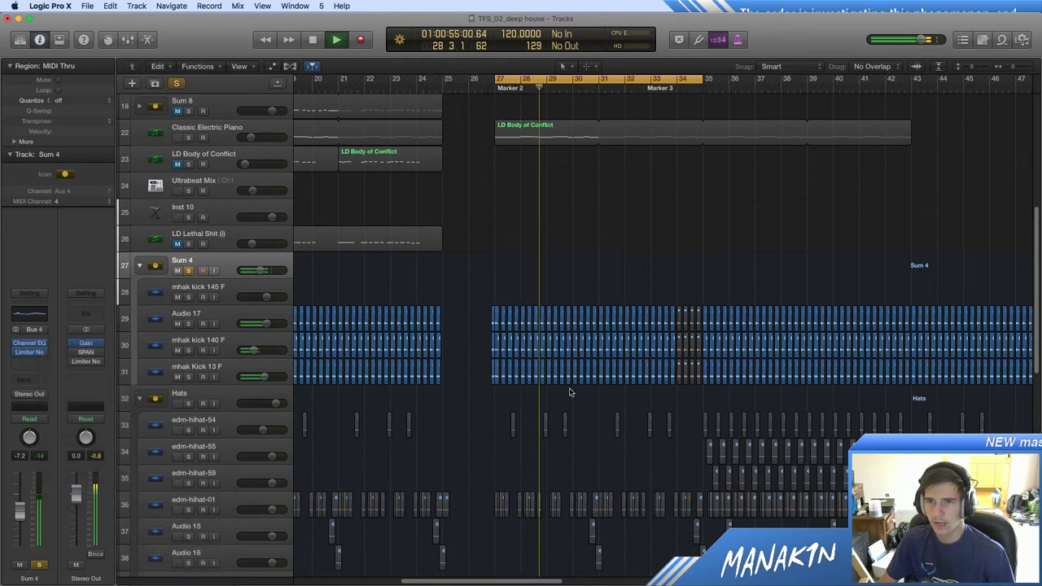
left_click_drag(158, 47, 551, 197)
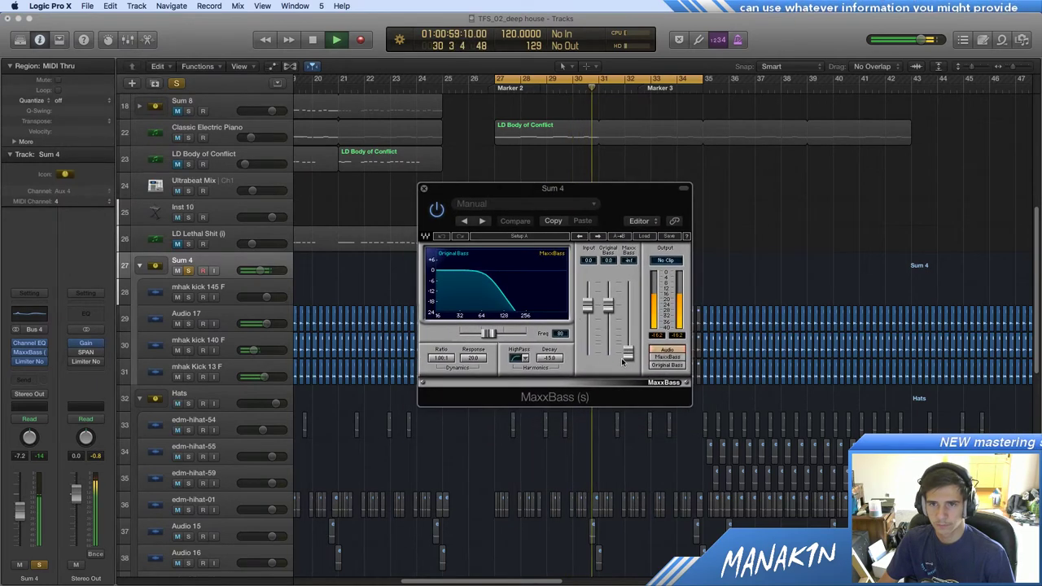
Step: Balance the MaxxBass plug-in on Sum 4 with the MaxxBass level at -2.4 and the original bass at -12.5
key("super+Tab")
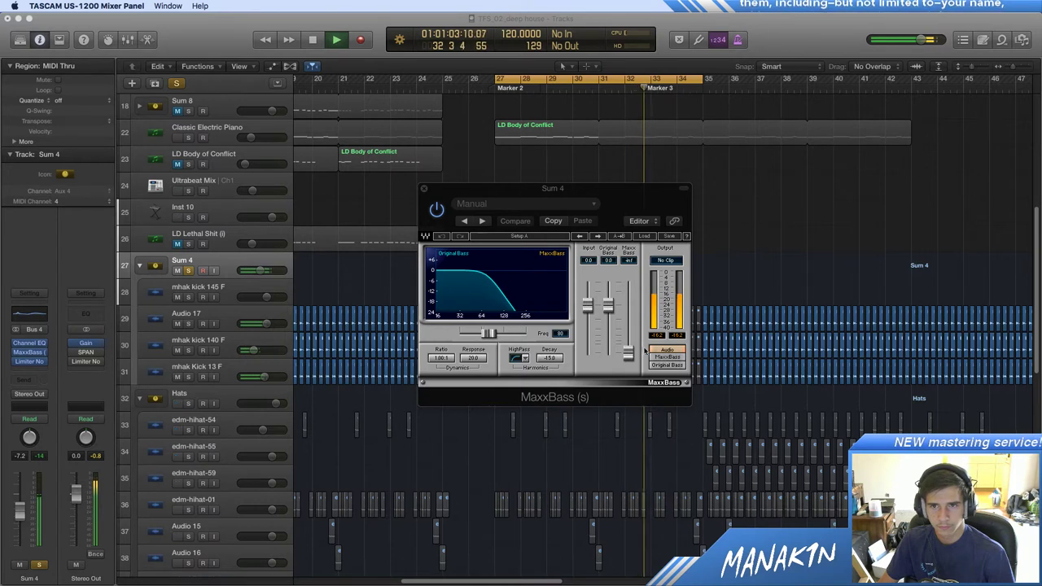
left_click_drag(629, 361, 629, 325)
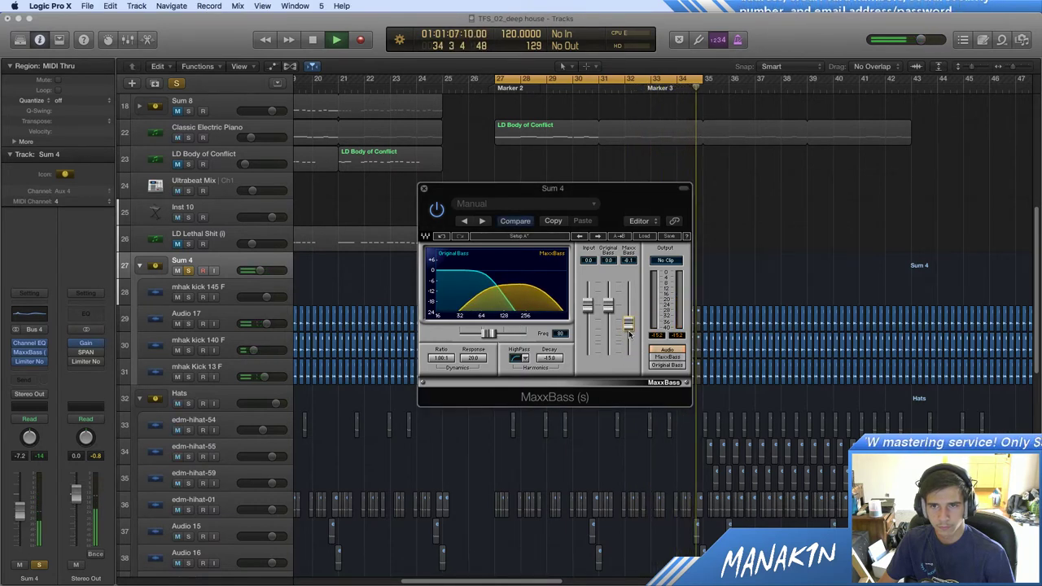
left_click_drag(629, 325, 608, 326)
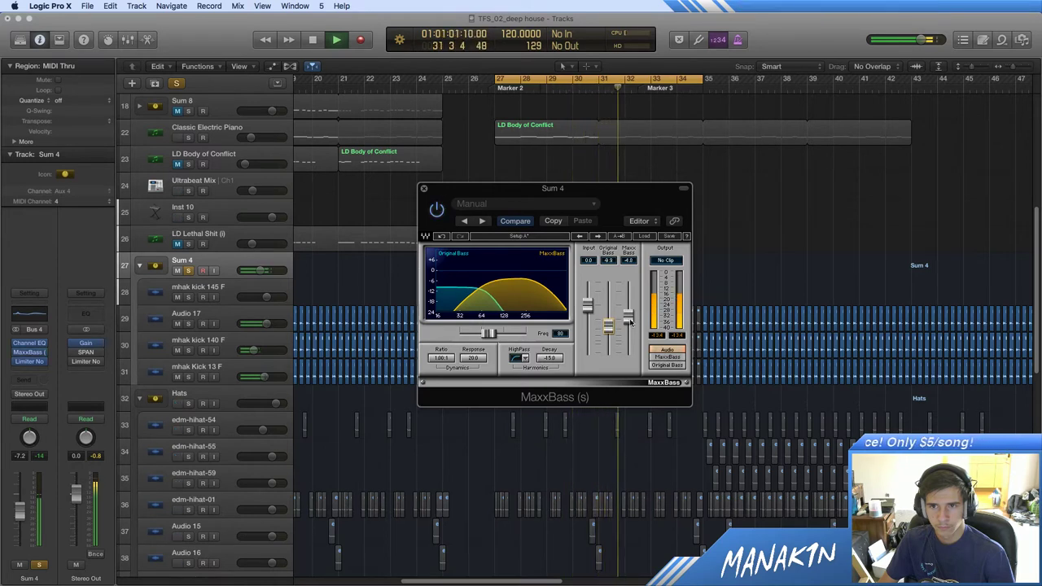
left_click_drag(629, 319, 629, 311)
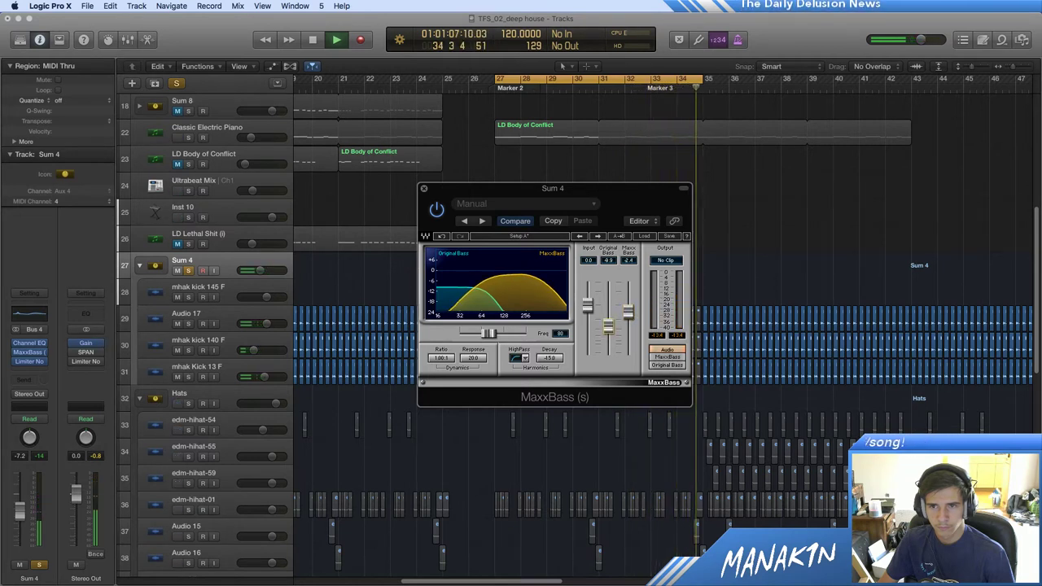
mouse_move(607, 325)
left_mouse_down()
mouse_move(608, 343)
mouse_move(608, 329)
left_mouse_up()
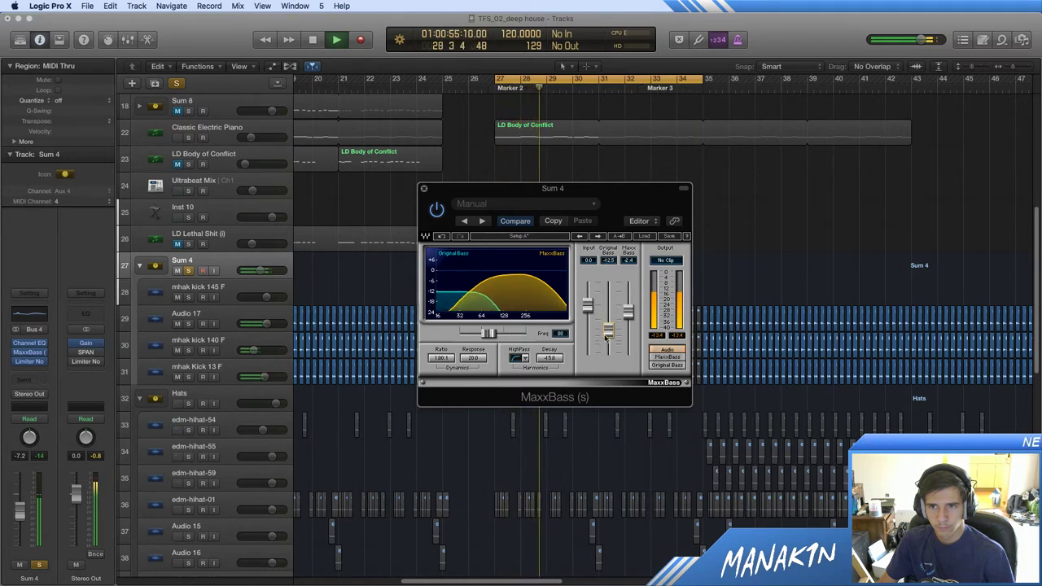
Step: Set the MaxxBass frequency to 104 and replay the kick loop
mouse_move(492, 333)
left_mouse_down()
mouse_move(508, 333)
mouse_move(470, 333)
mouse_move(496, 333)
left_mouse_up()
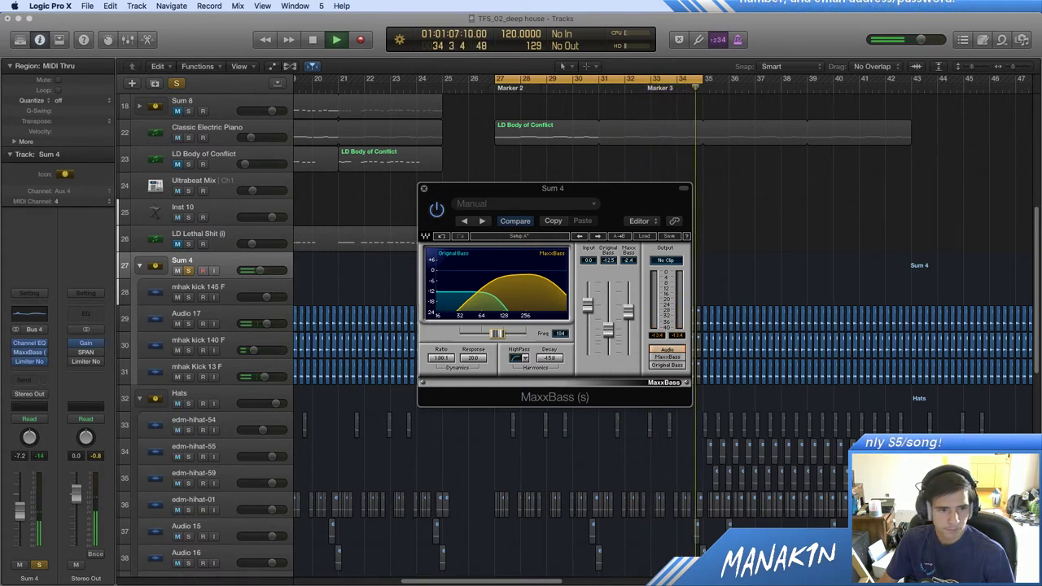
key("super+Tab")
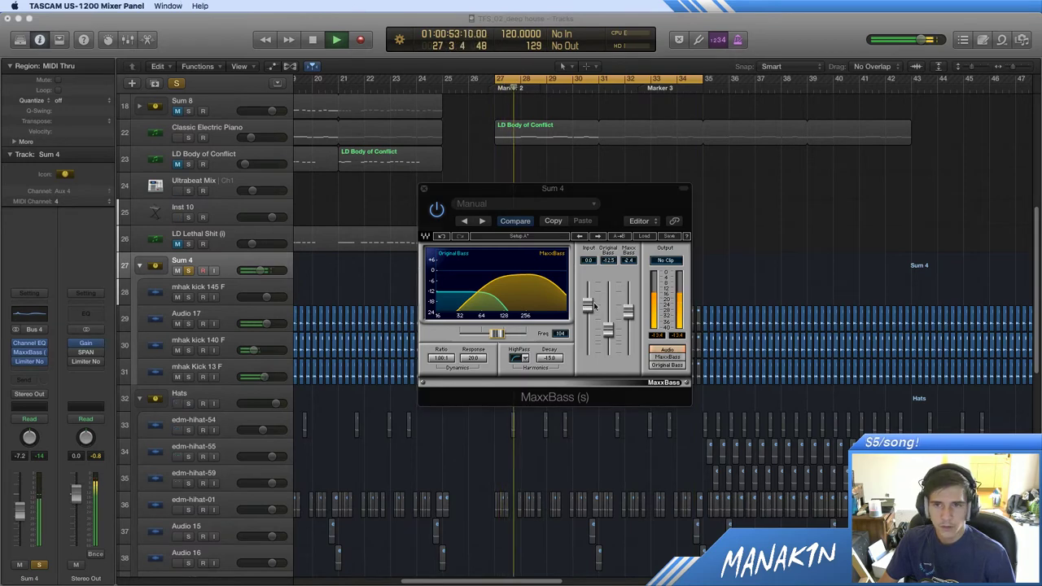
key("super+Tab")
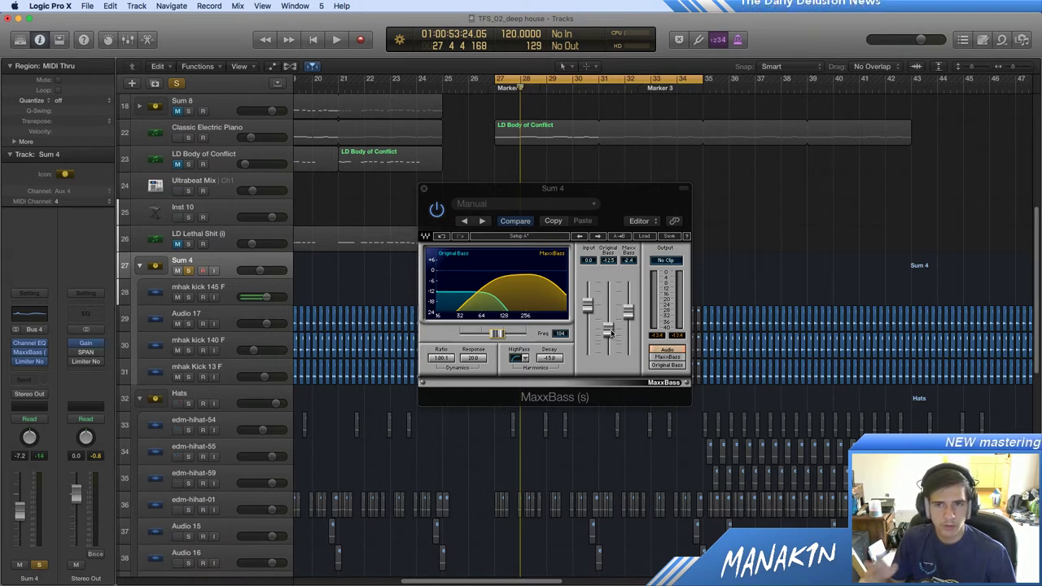
key("space")
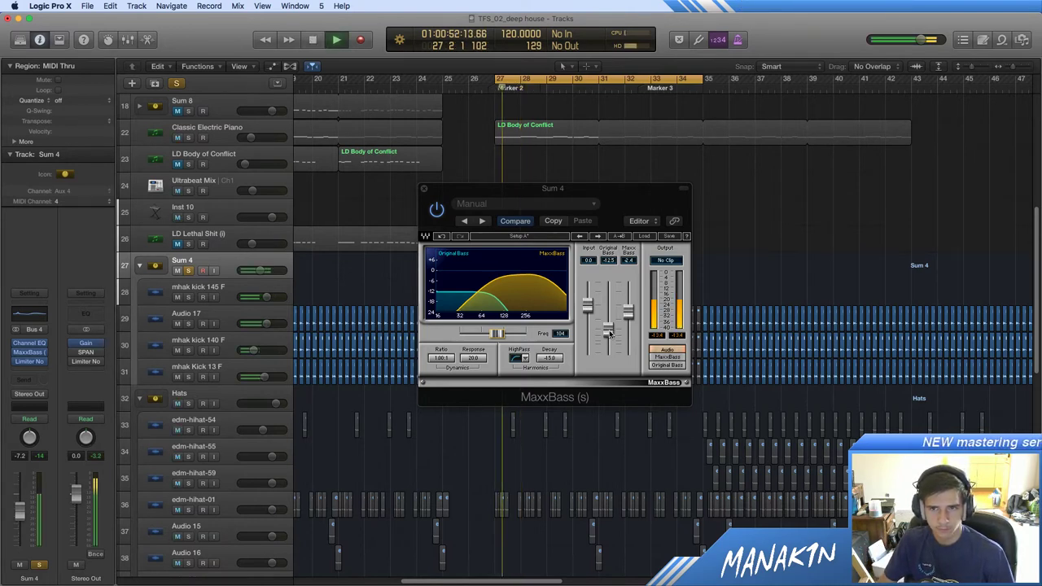
Step: Set the original bass level to -4.8 and compare the kicks with MaxxBass bypassed and active
left_click_drag(611, 332, 608, 317)
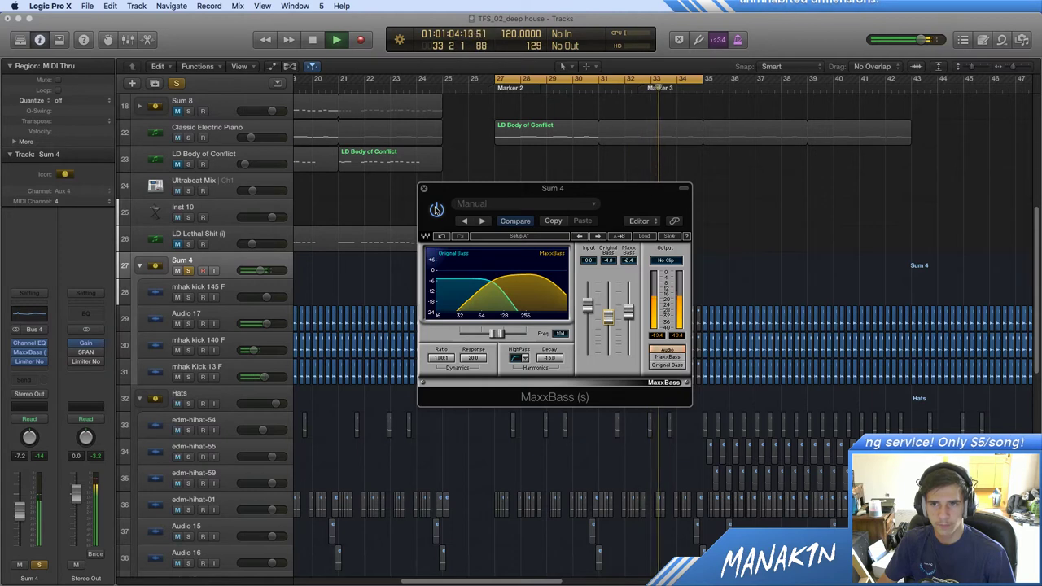
left_click(436, 210)
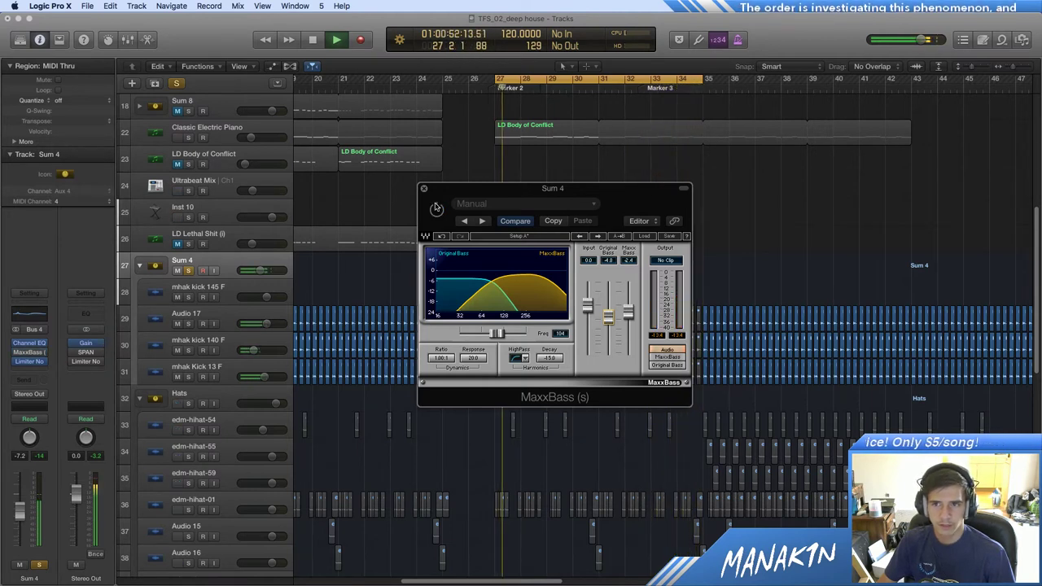
left_click(436, 209)
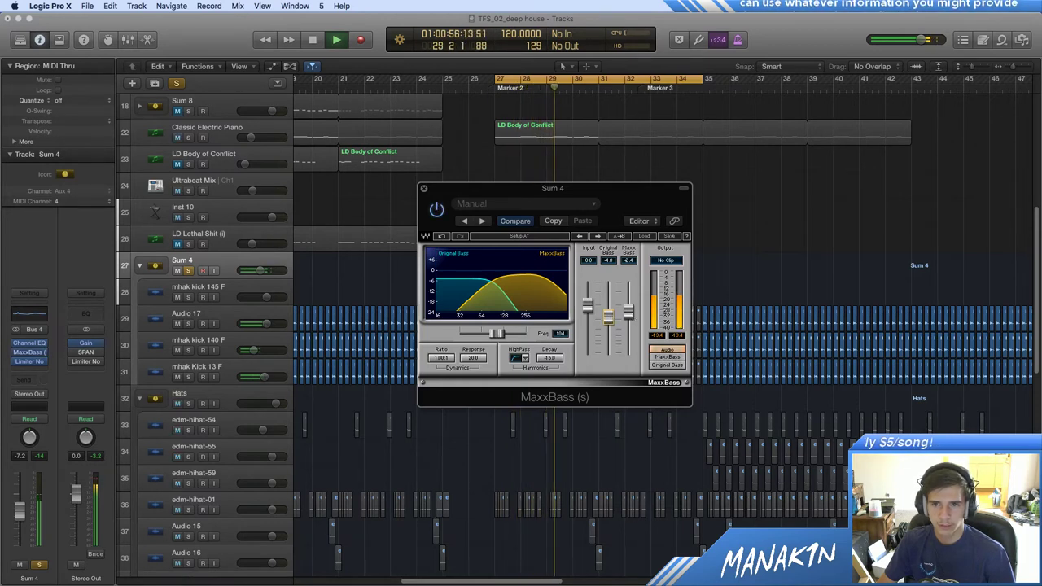
Step: Refine the MaxxBass settings, trying original bass at -10.1 and frequency at 114, before settling on -4.7 and 105
left_click_drag(608, 316, 607, 325)
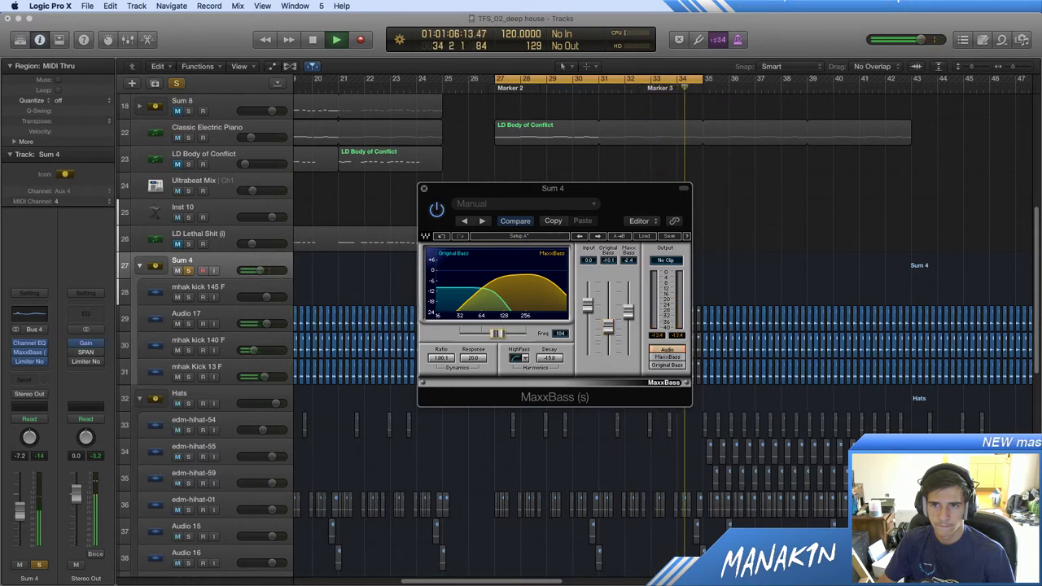
left_click_drag(497, 334, 500, 334)
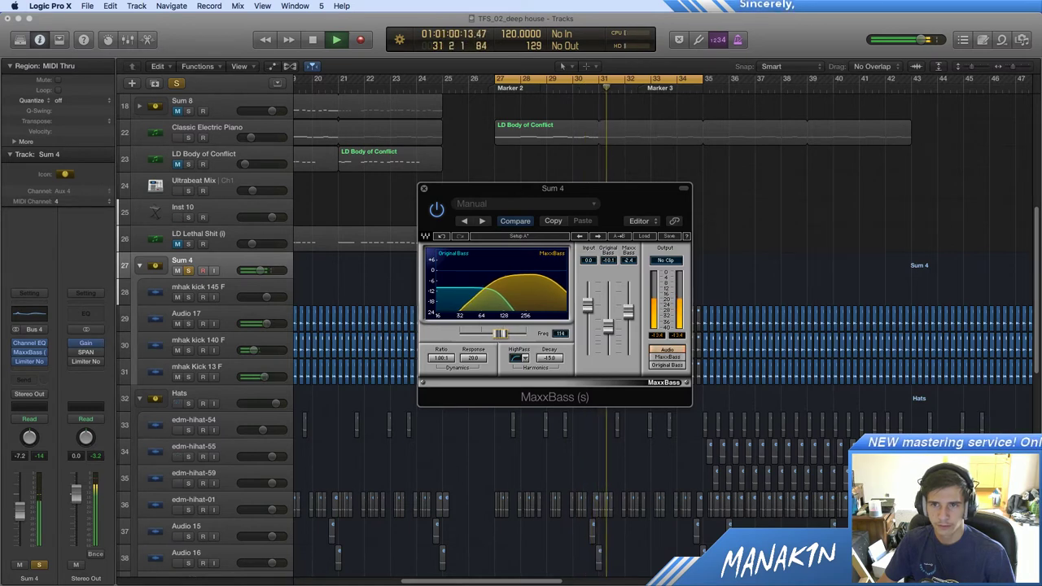
left_click_drag(500, 333, 496, 333)
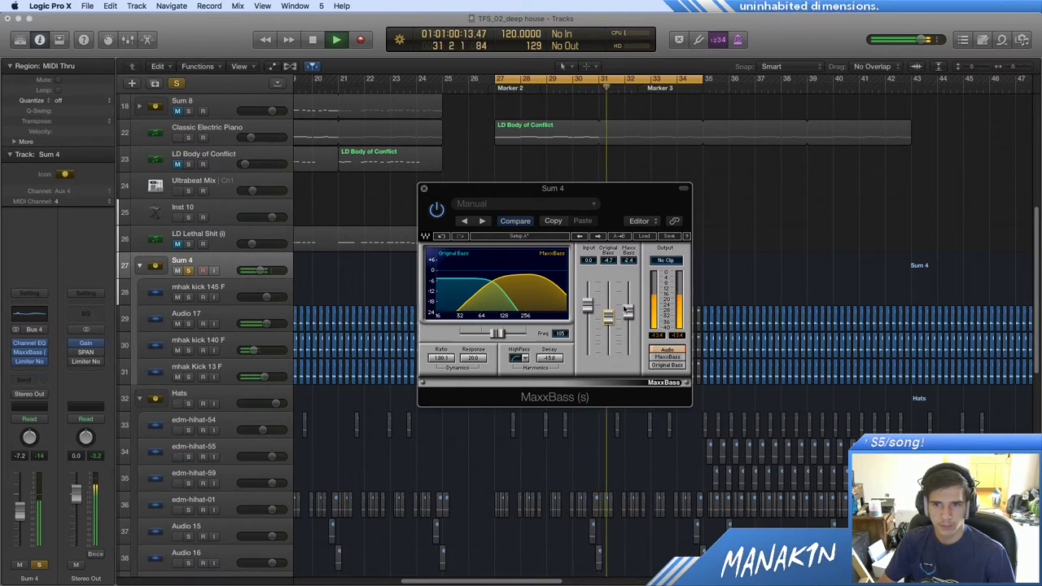
Step: Set MaxxBass on Sum 4 to original bass -9.5 and MaxxBass level -4.1, compare with bypass, and close the plug-in
mouse_move(628, 313)
left_mouse_down()
mouse_move(628, 327)
mouse_move(629, 309)
mouse_move(604, 327)
mouse_move(628, 314)
left_mouse_up()
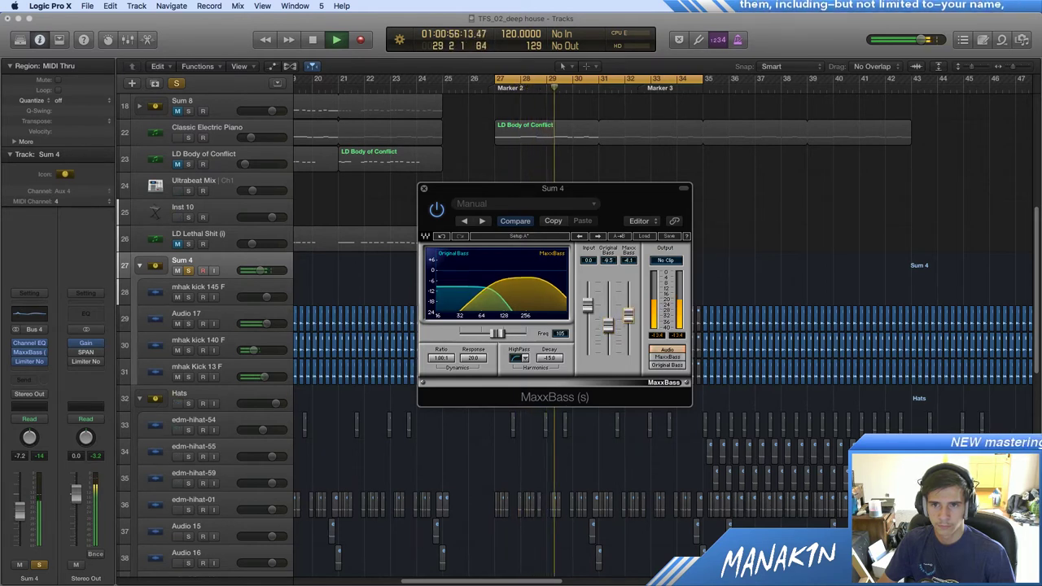
left_click(438, 210)
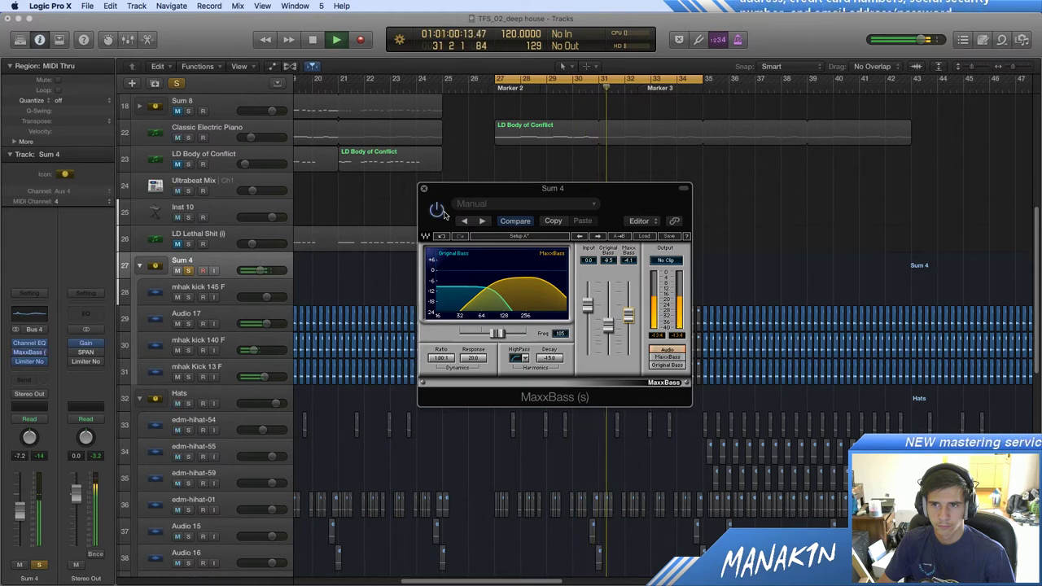
key("space")
left_click(424, 189)
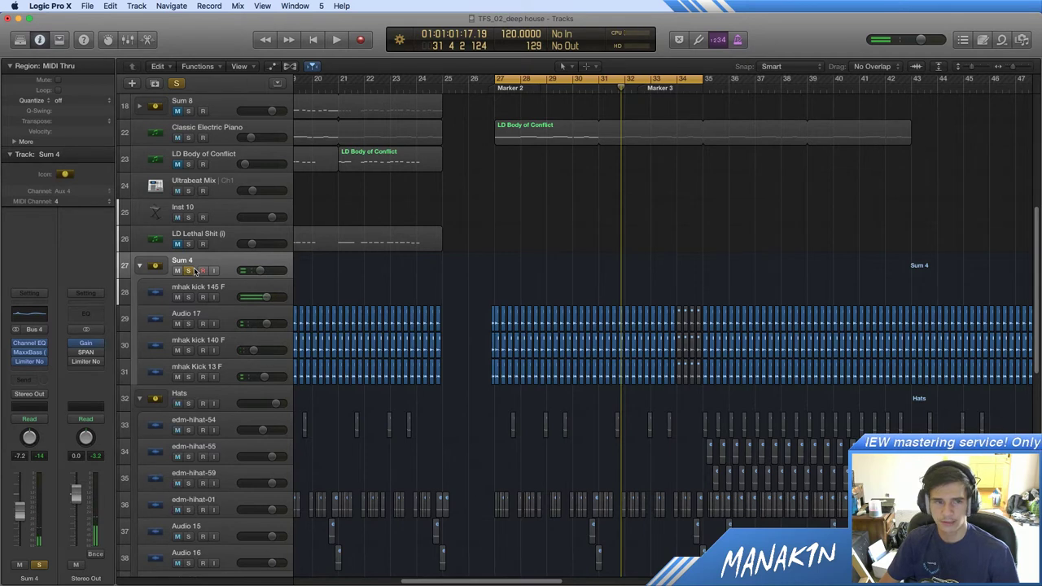
Step: Take the Sum 4 kick stack out of solo and audition the loop with the full mix
key("space")
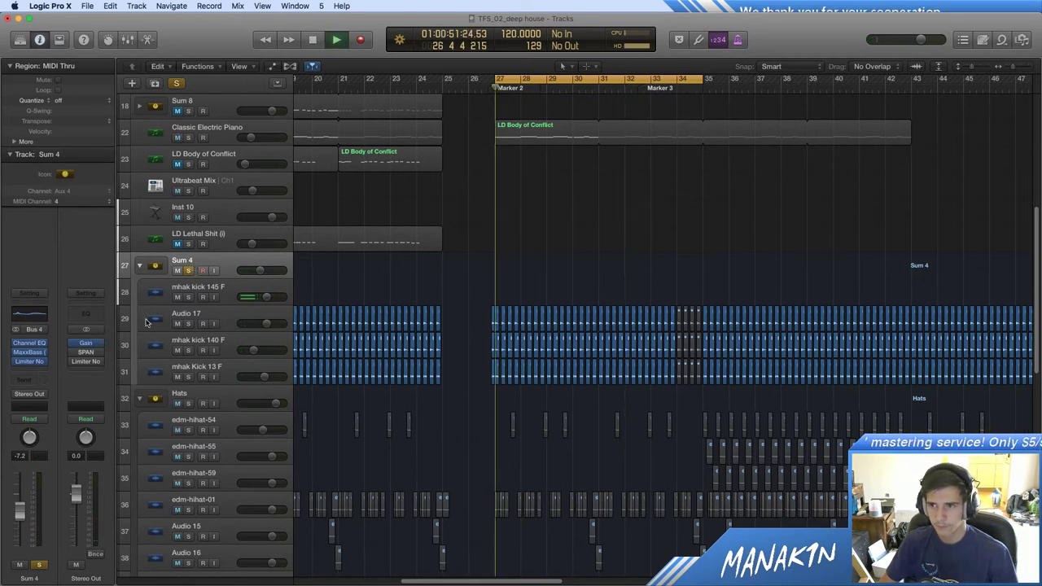
left_click(188, 270)
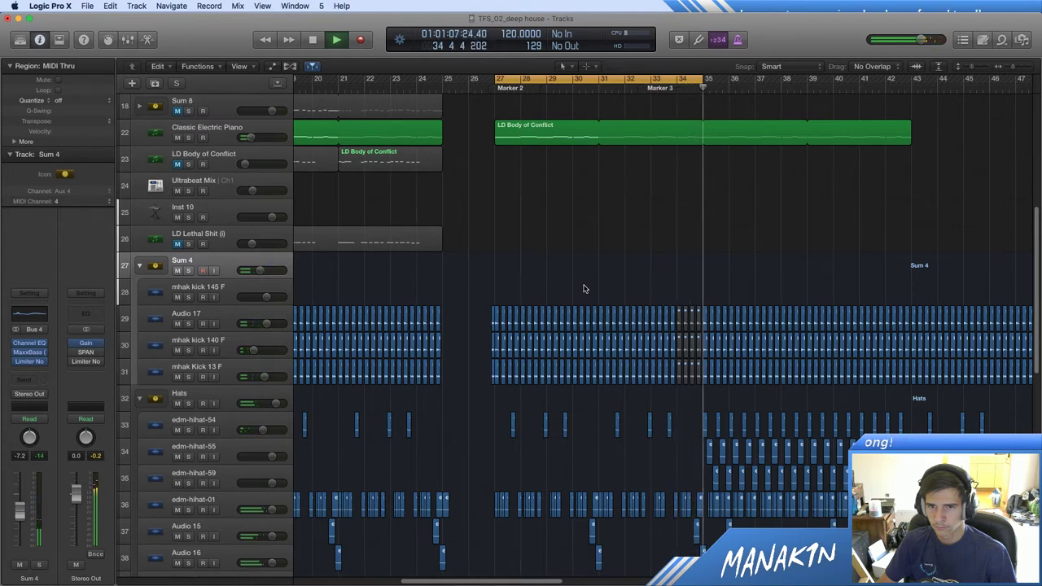
key("space")
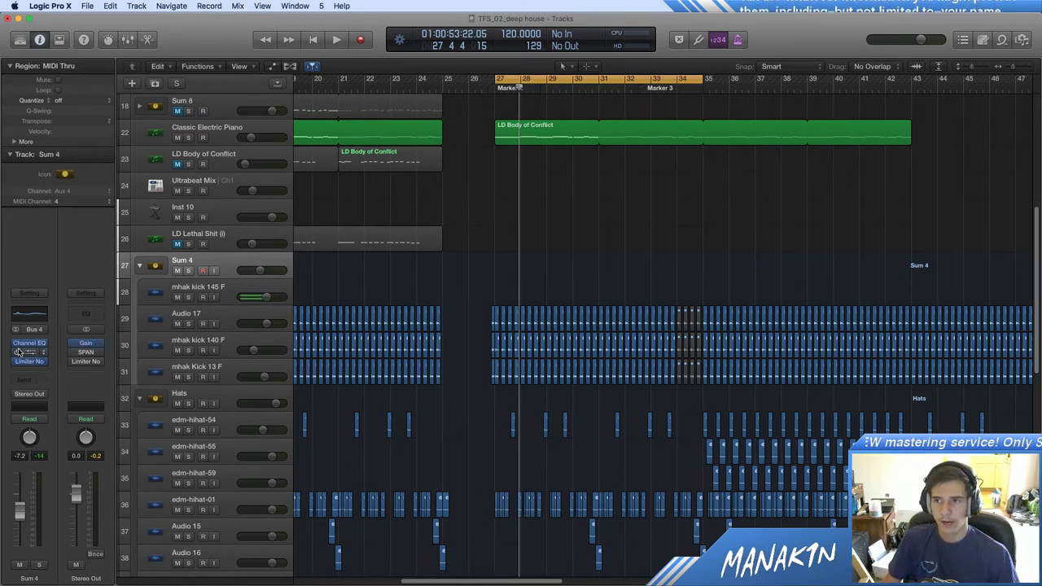
key("space")
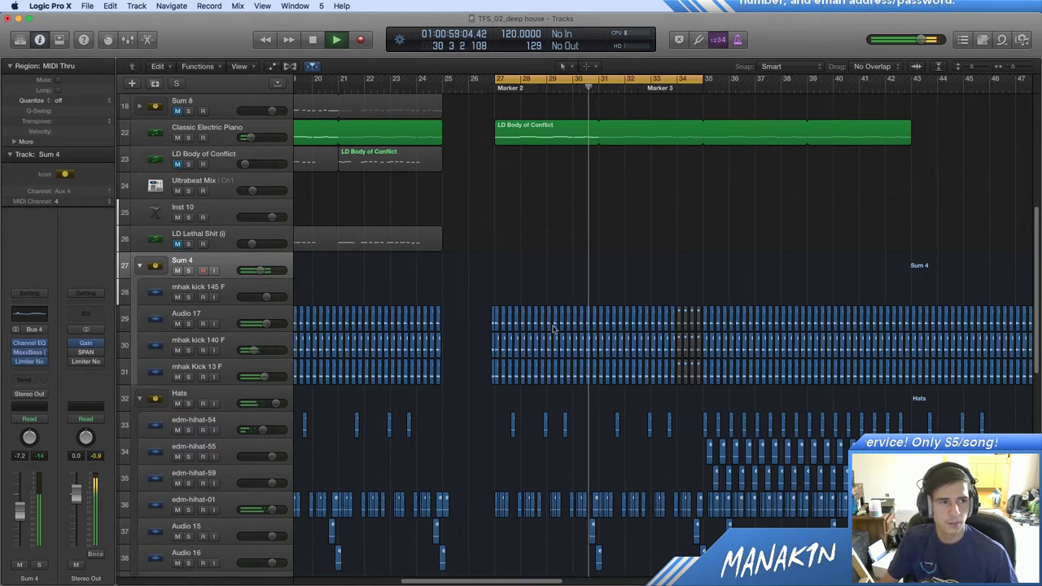
key("space")
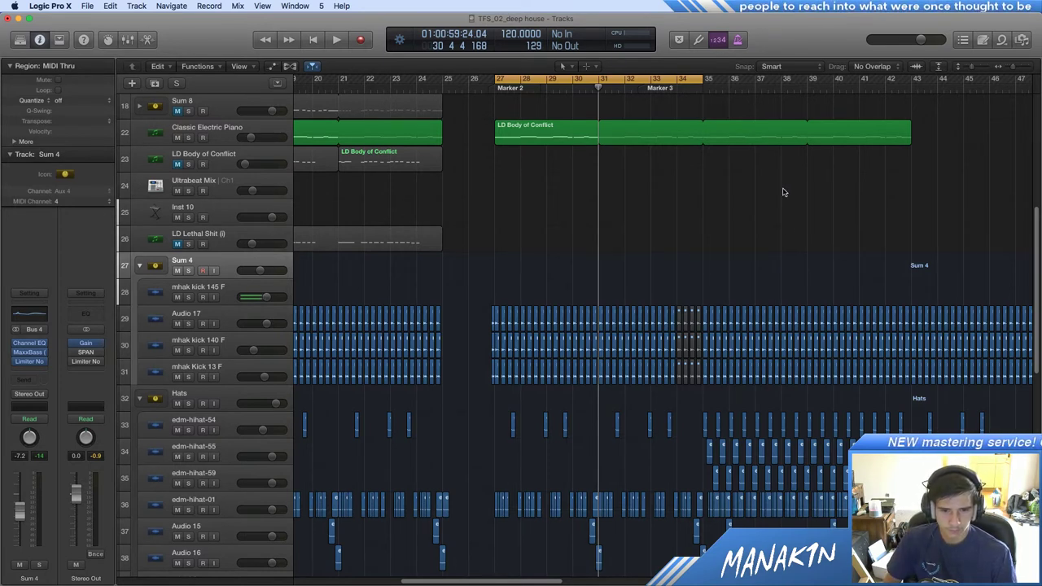
Step: Turn off the cycle range and play the arrangement from bar 1
scroll(753, 197, "up", 8)
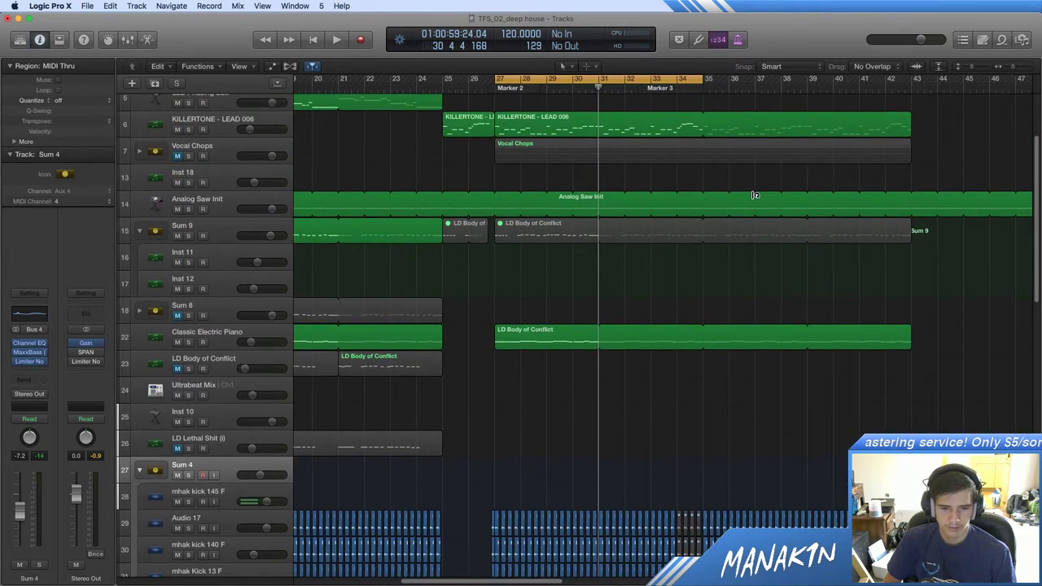
scroll(755, 195, "down", 1)
scroll(755, 196, "down", 2)
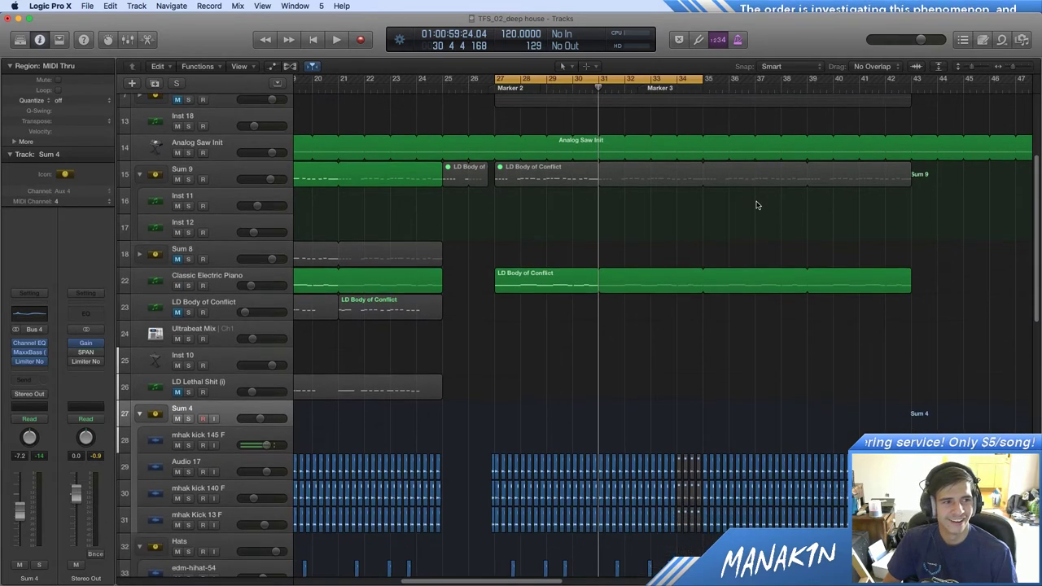
scroll(755, 205, "down", 7)
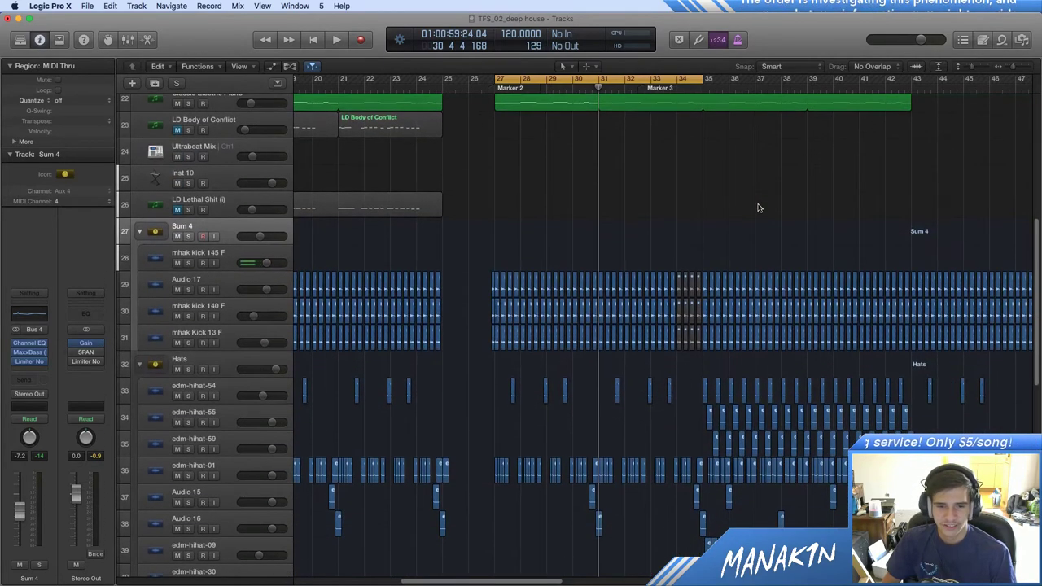
scroll(525, 200, "up", 13)
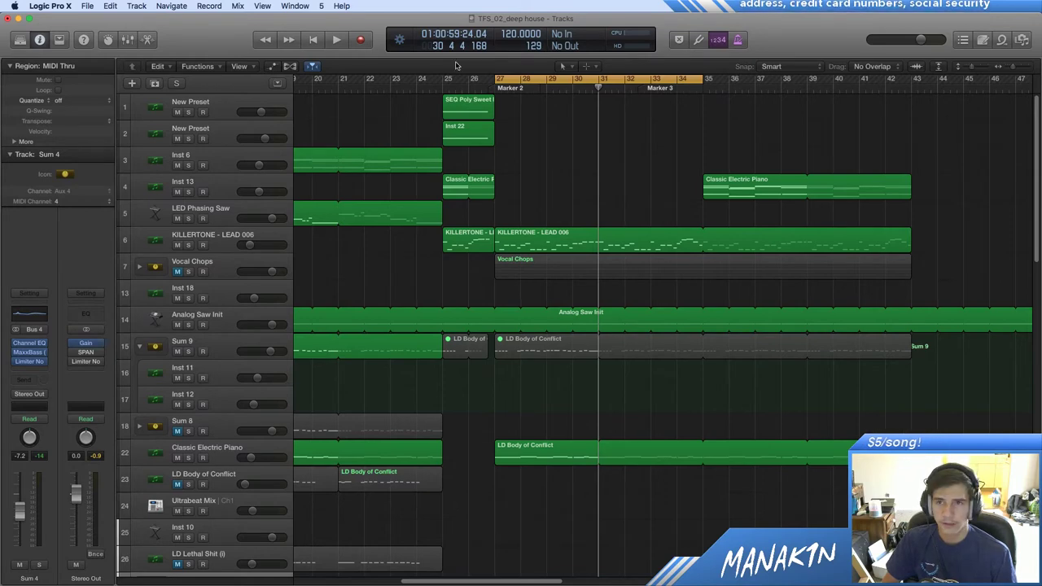
scroll(297, 305, "down", 7)
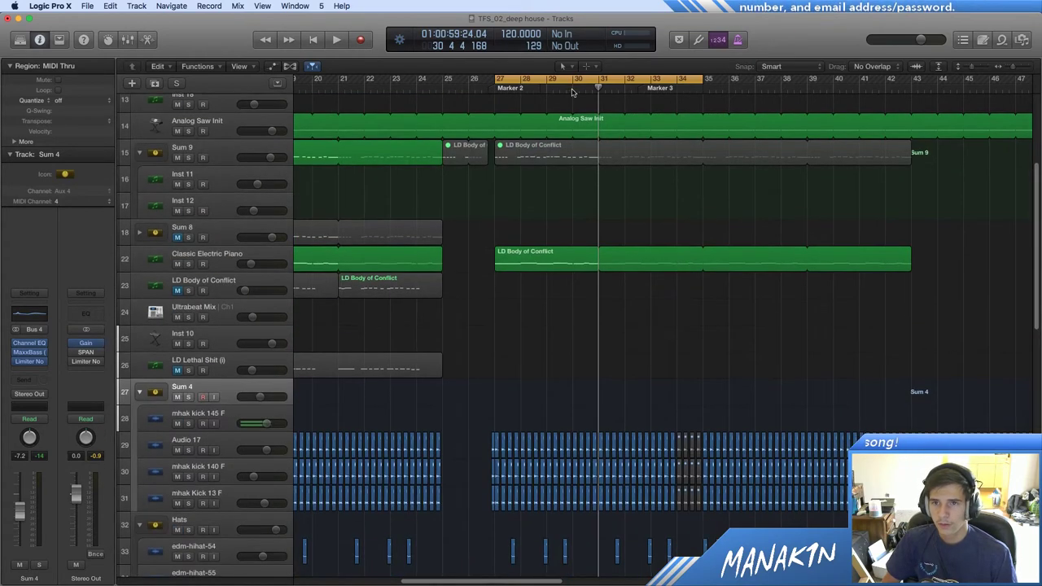
scroll(616, 318, "down", 18)
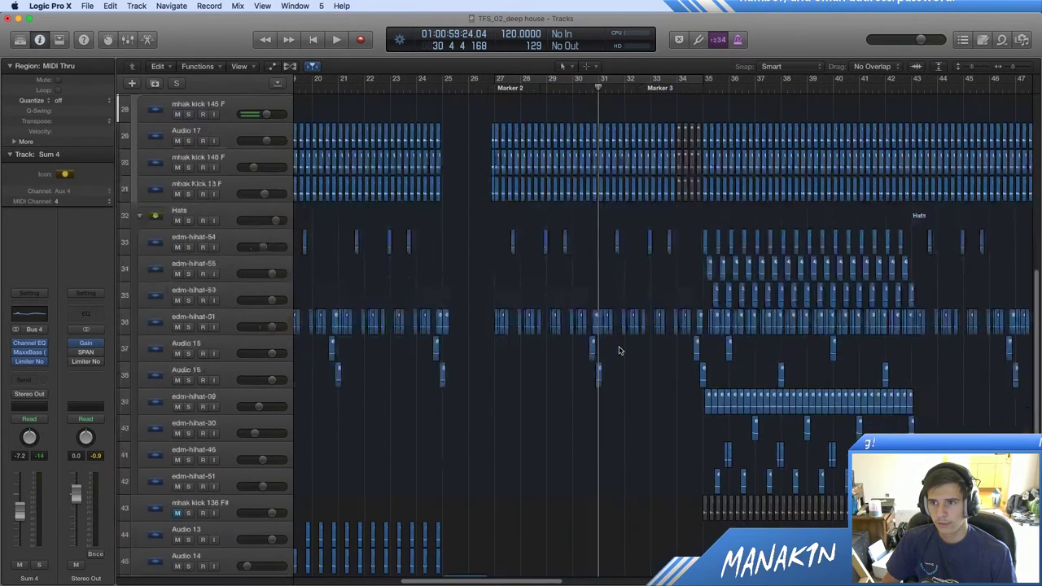
key("Return")
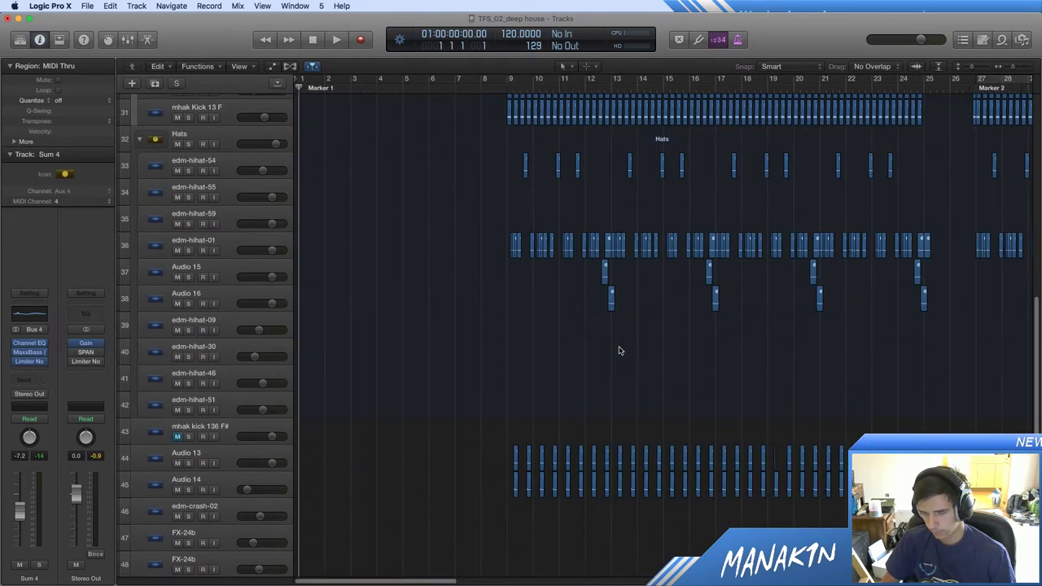
scroll(456, 111, "up", 9)
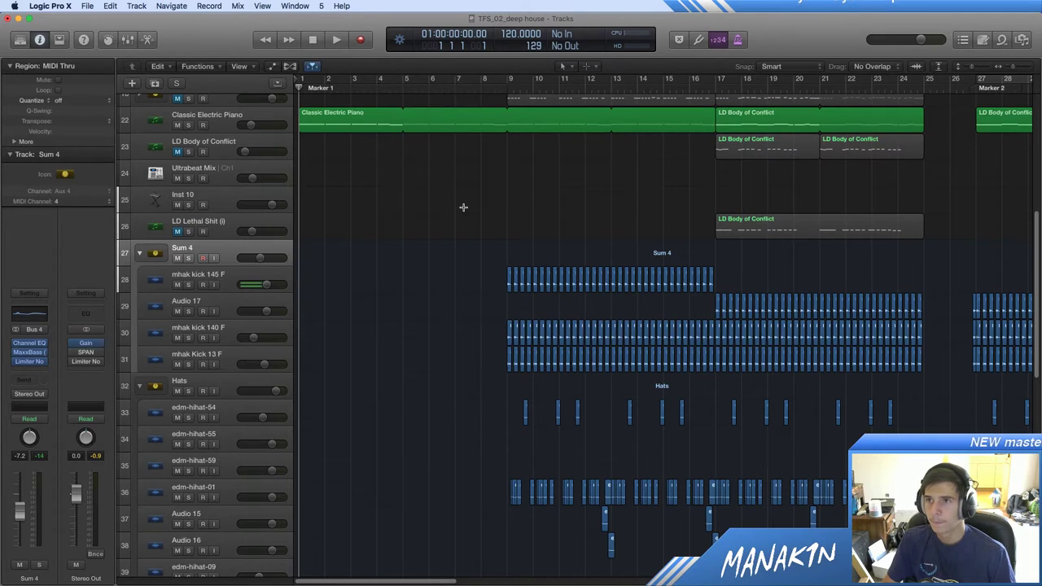
key("space")
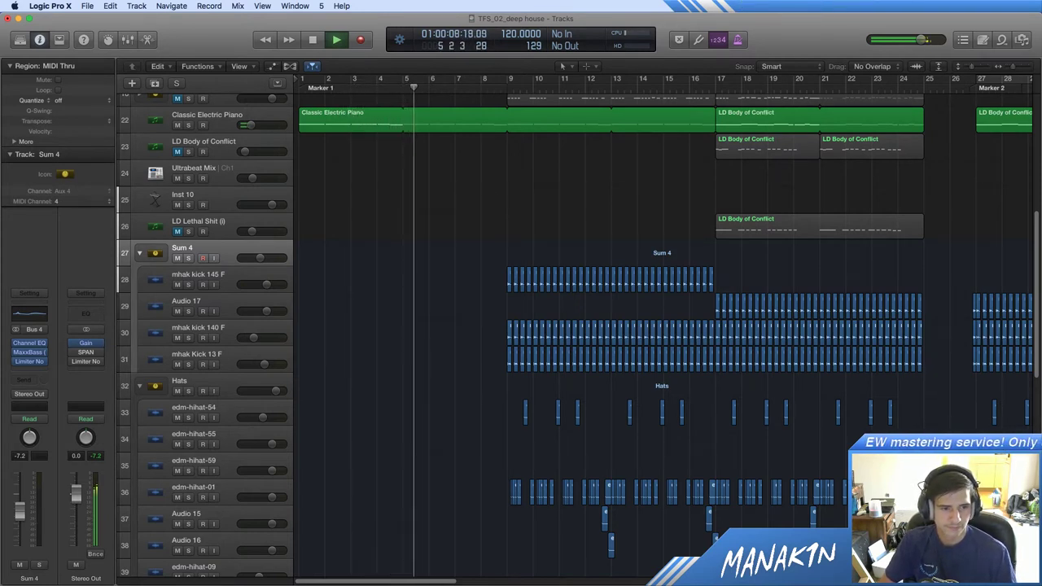
key("super+Tab")
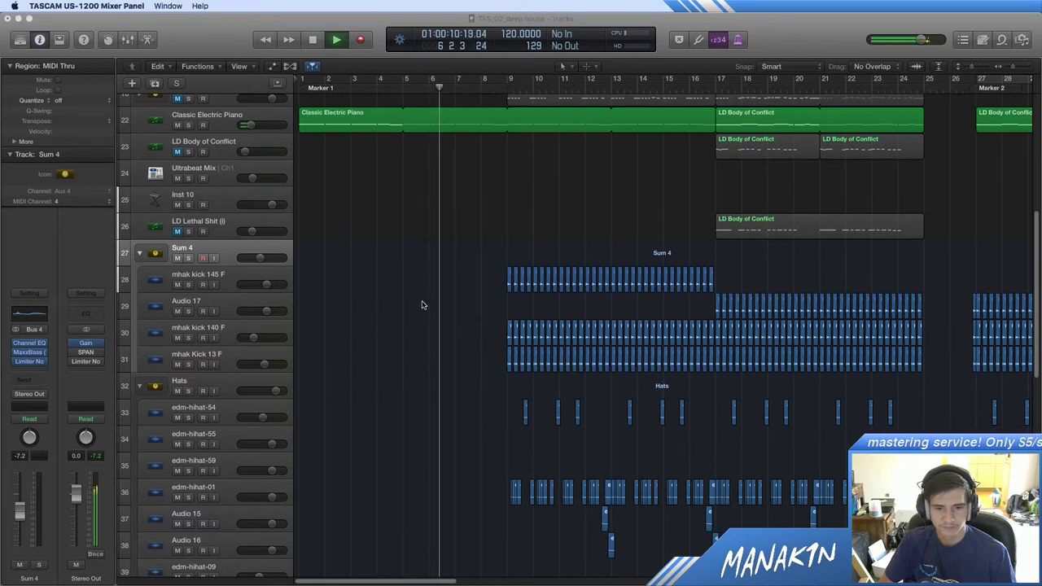
left_click(386, 284)
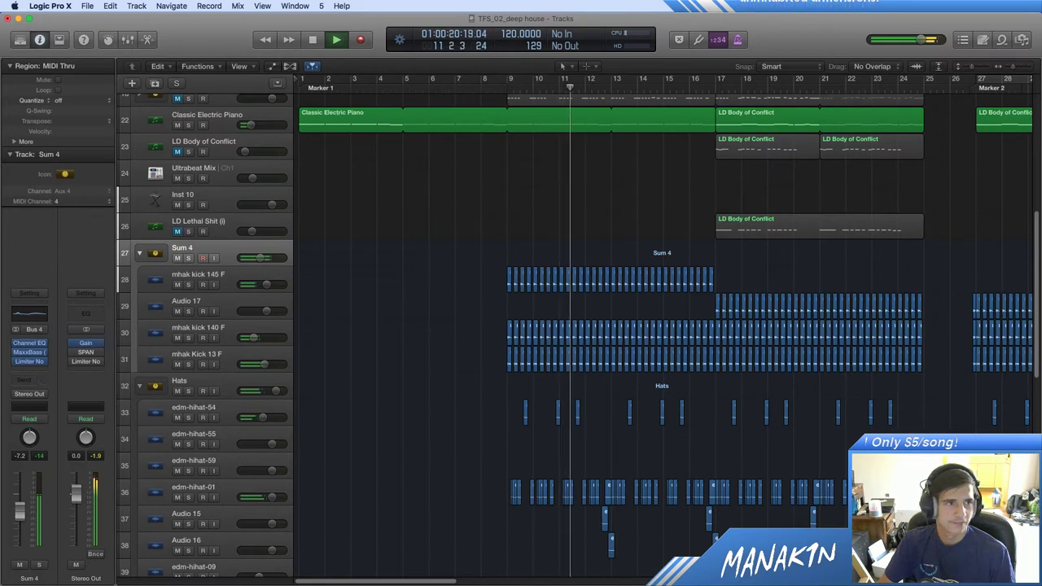
key("super+space")
key("Escape")
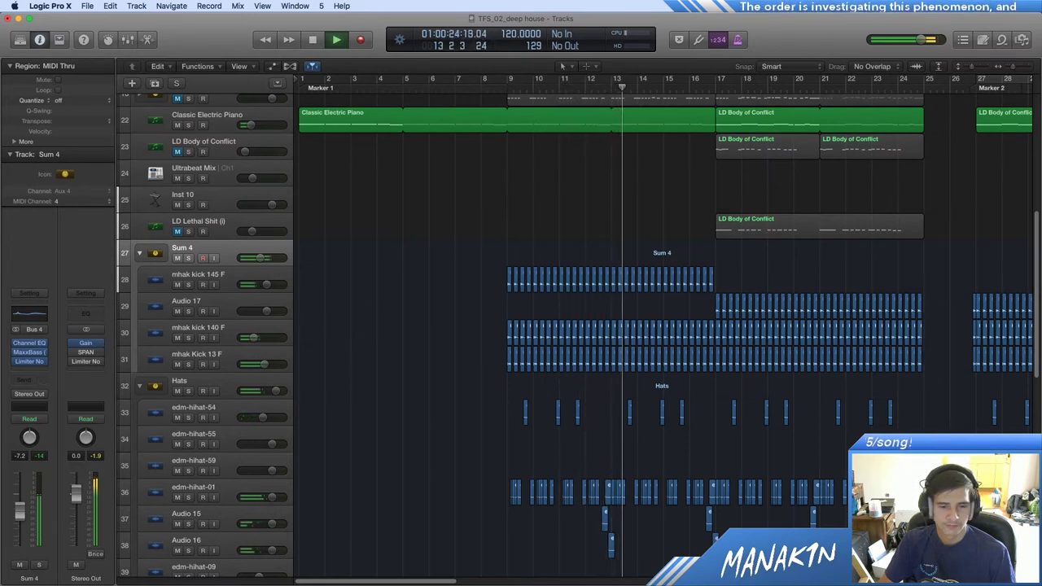
key("super+Tab")
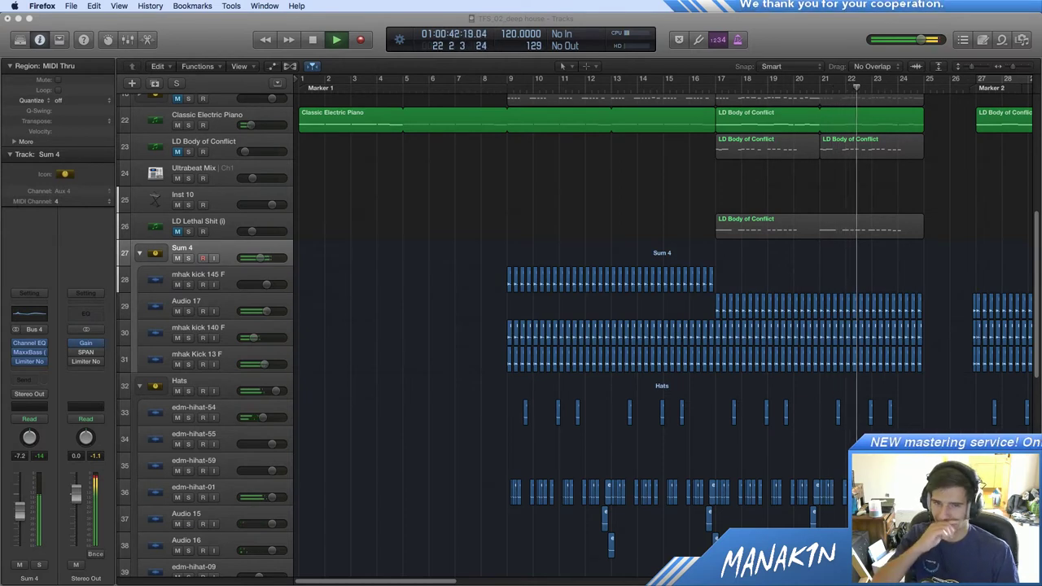
Step: Set the Sum 4 MaxxBass plug-in to original bass -6.4 and MaxxBass level about -9, and close it
left_click(29, 352)
left_click_drag(631, 322, 607, 320)
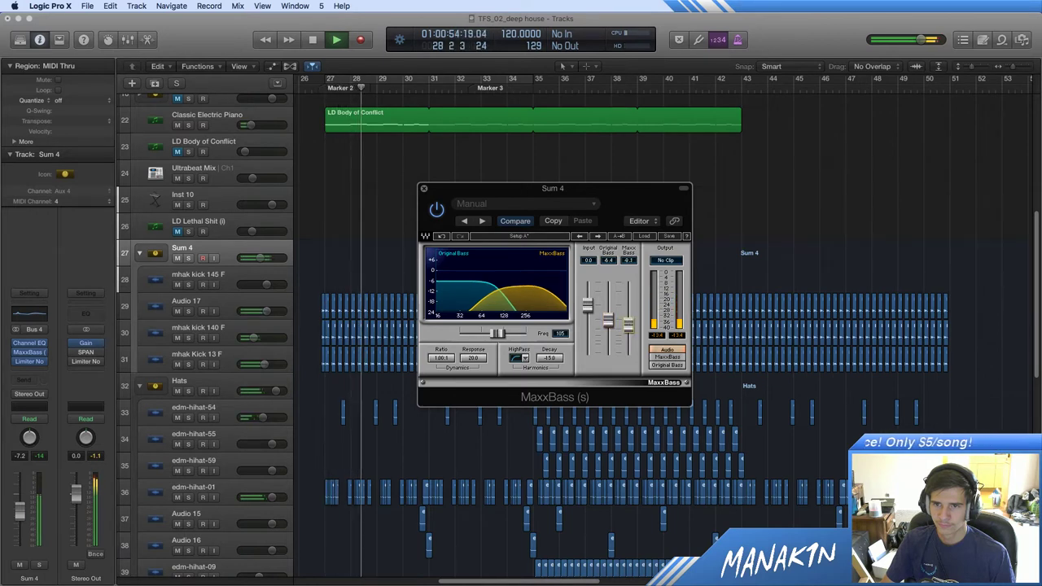
left_click_drag(628, 324, 628, 325)
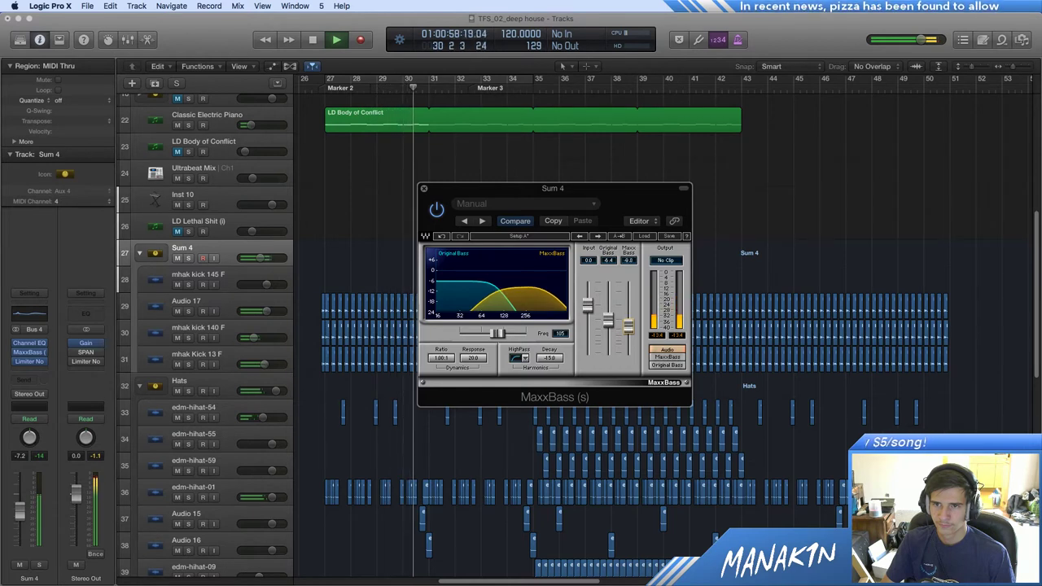
left_click(422, 188)
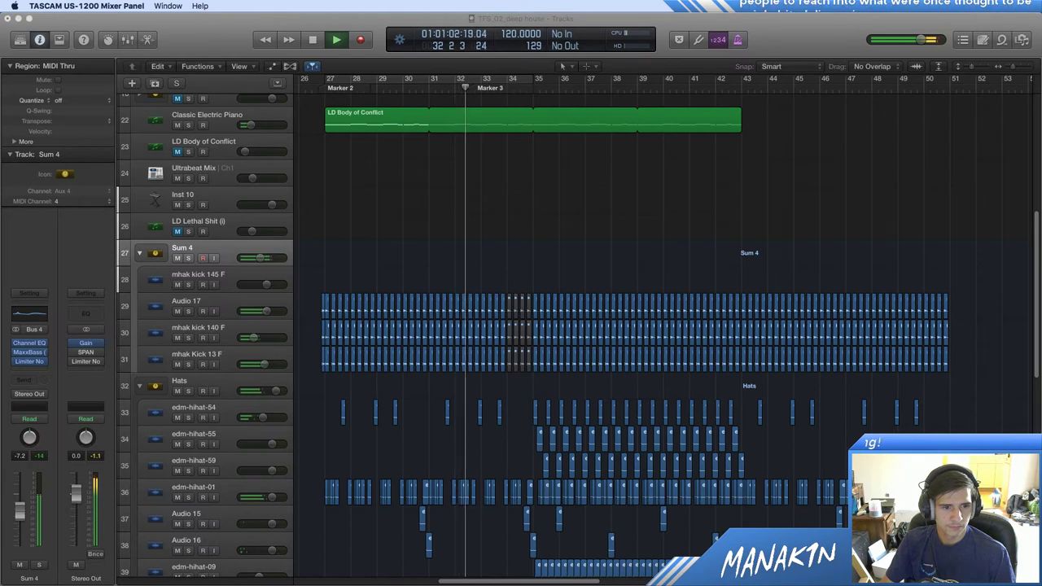
Step: Replay the arrangement from bar 6 to check how the kicks sit in the full mix
left_click(626, 221)
key("space")
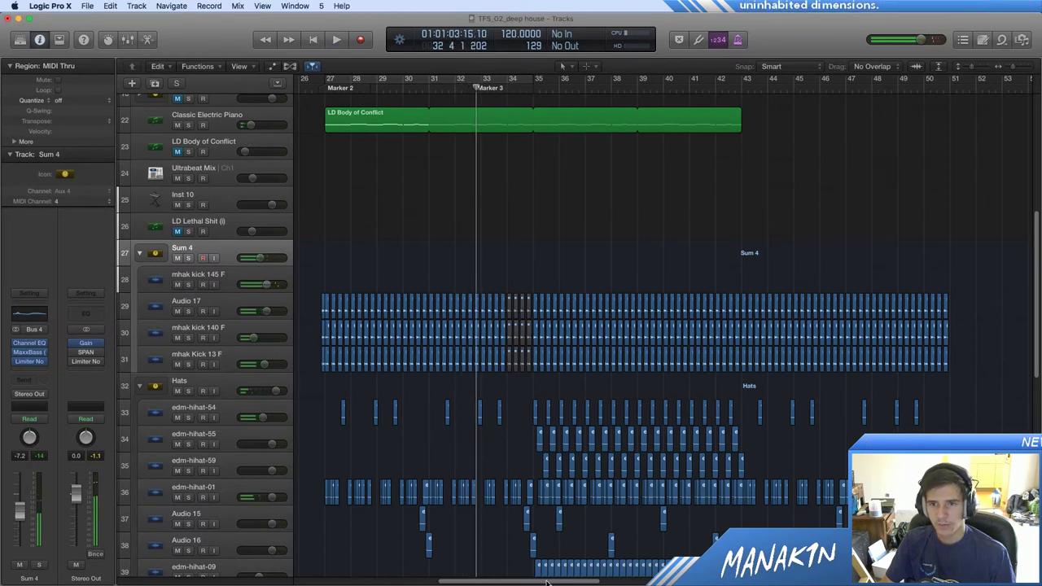
left_click_drag(547, 582, 320, 572)
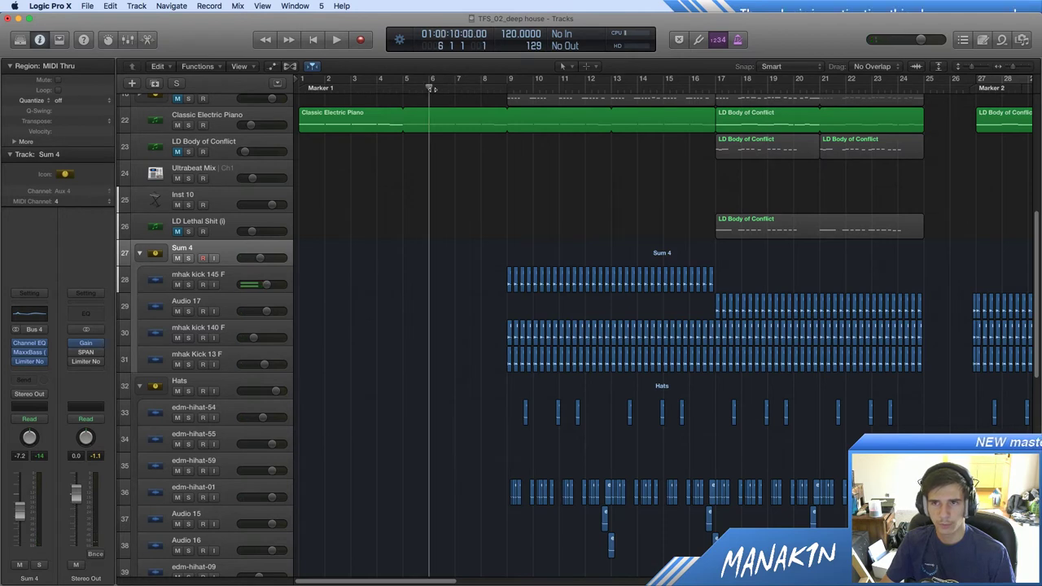
key("space")
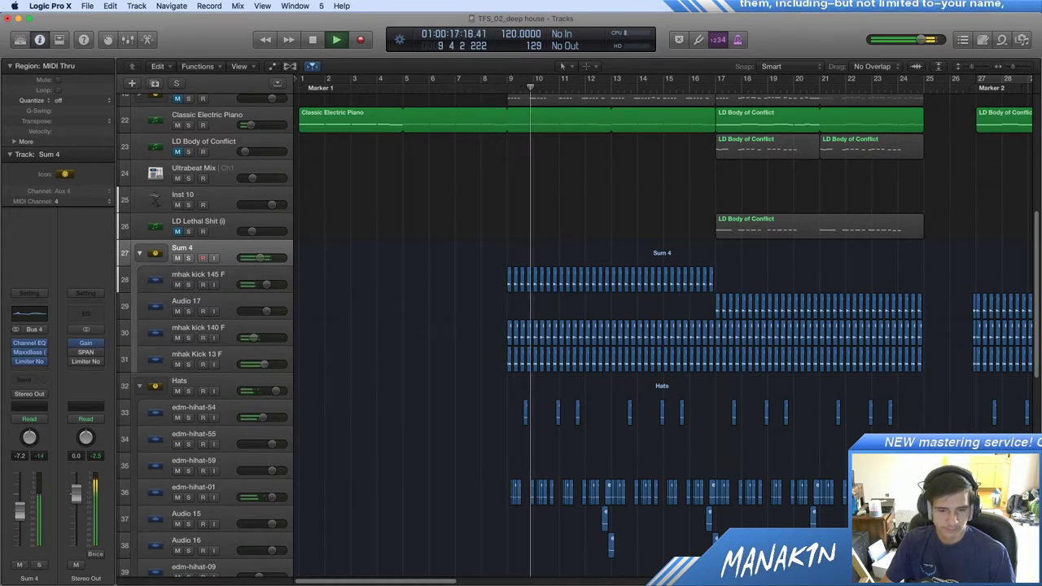
key("super+Tab")
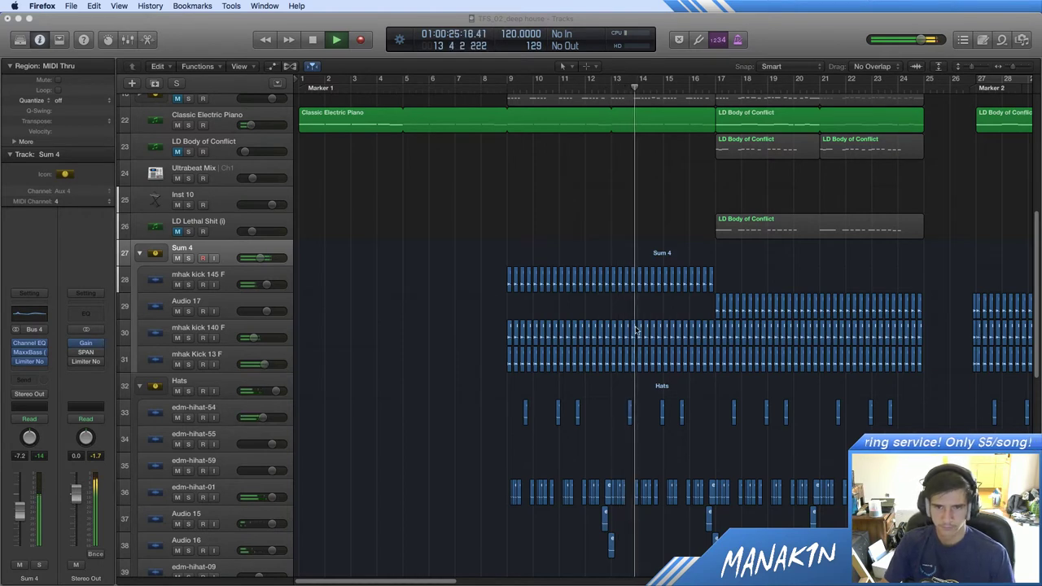
left_click(395, 301)
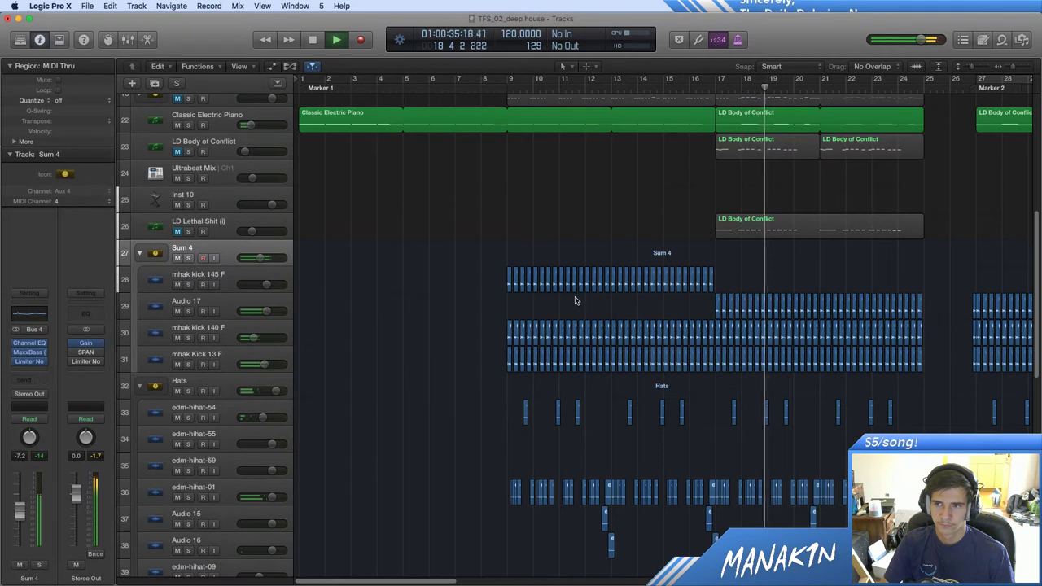
Step: Set MaxxBass on Sum 4 to original bass -3.8 and MaxxBass level -6.5, comparing the result with the plug-in bypassed
left_click(30, 353)
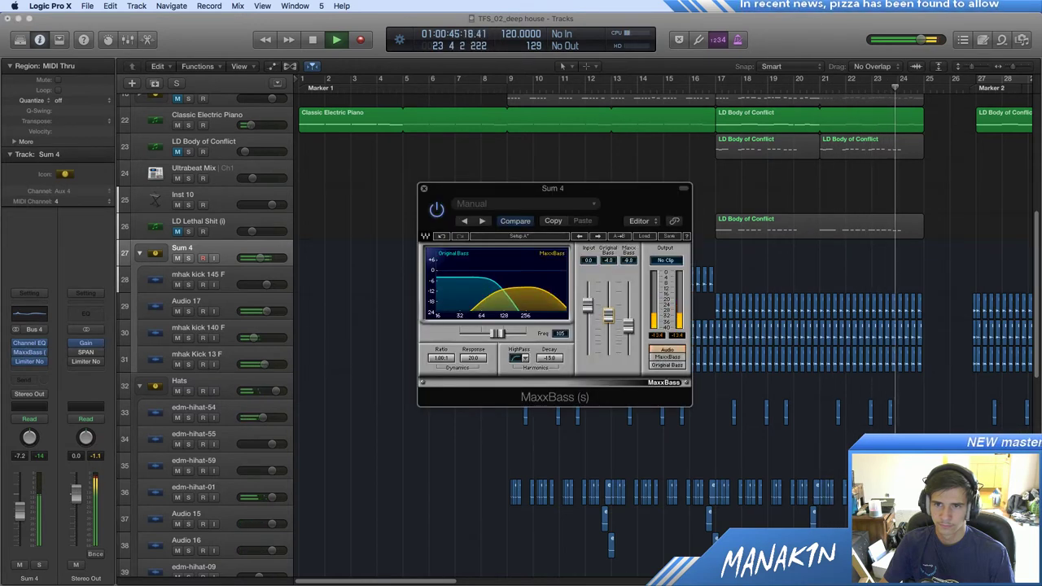
left_click_drag(629, 325, 628, 320)
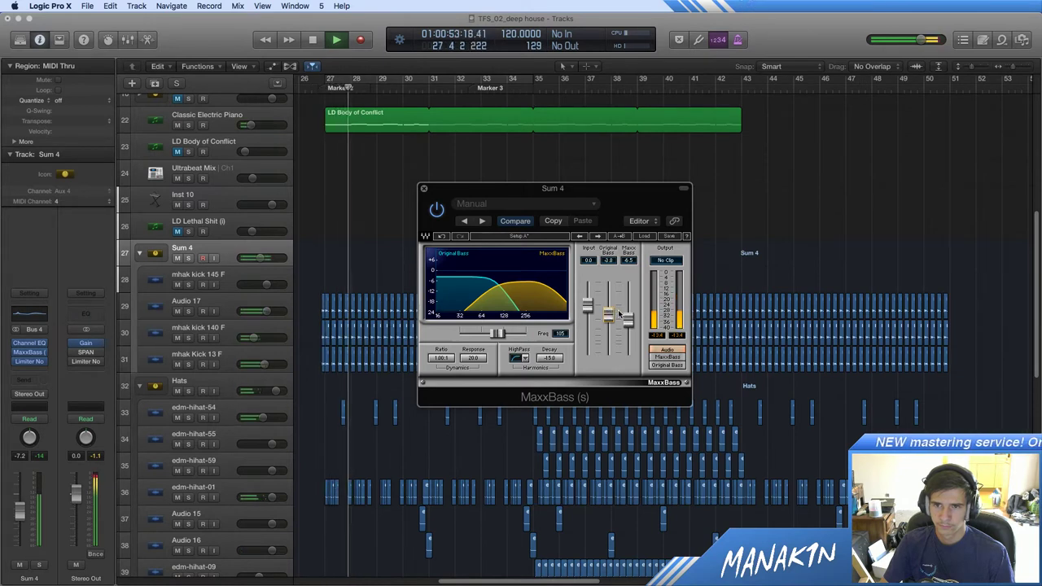
left_click(436, 210)
left_click(436, 210)
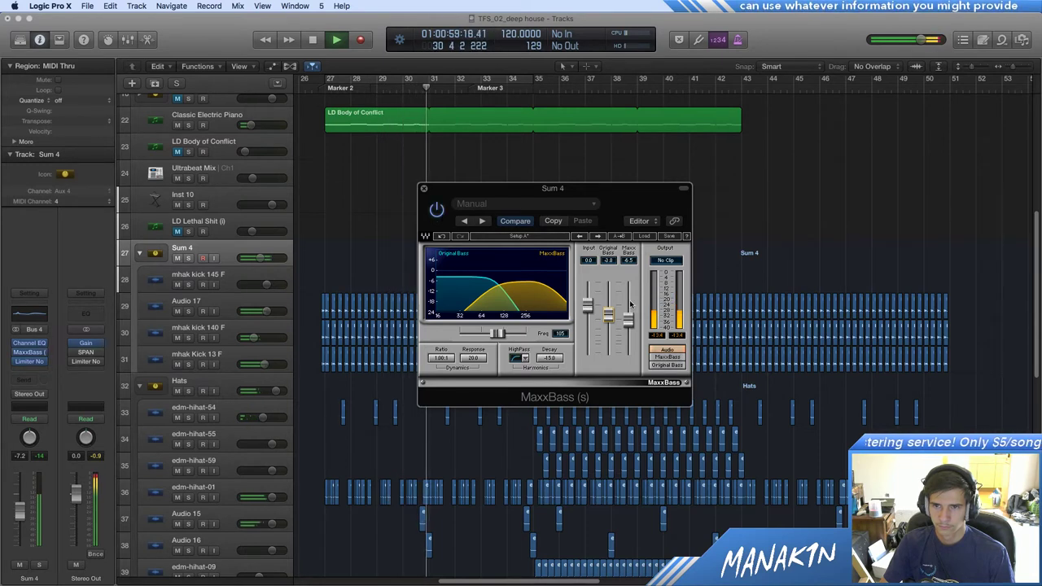
Step: Raise the Sum 4 MaxxBass level to -4.6, close the plug-in and stop playback
left_click_drag(626, 323, 628, 317)
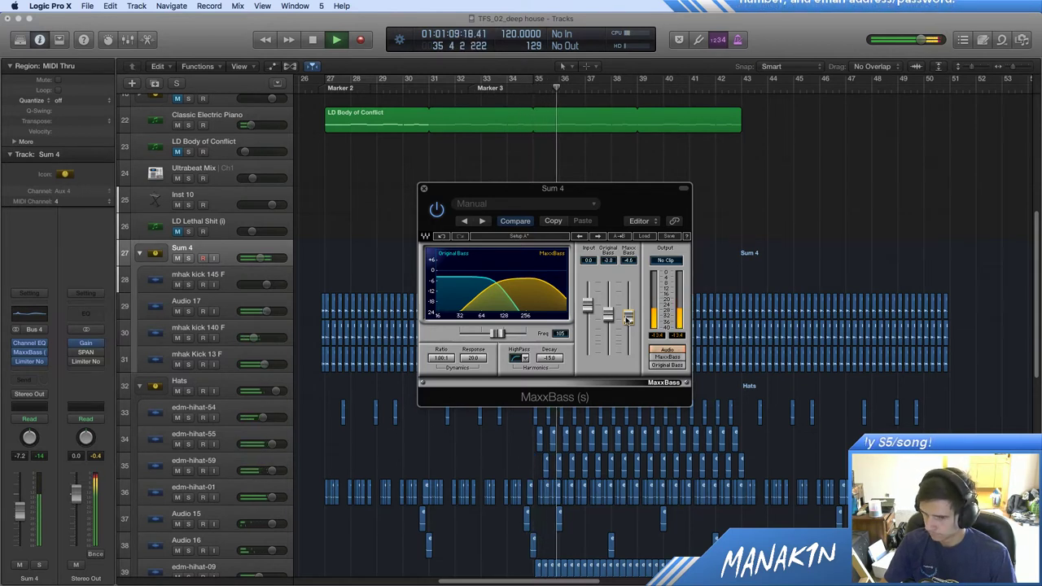
left_click(421, 187)
key("space")
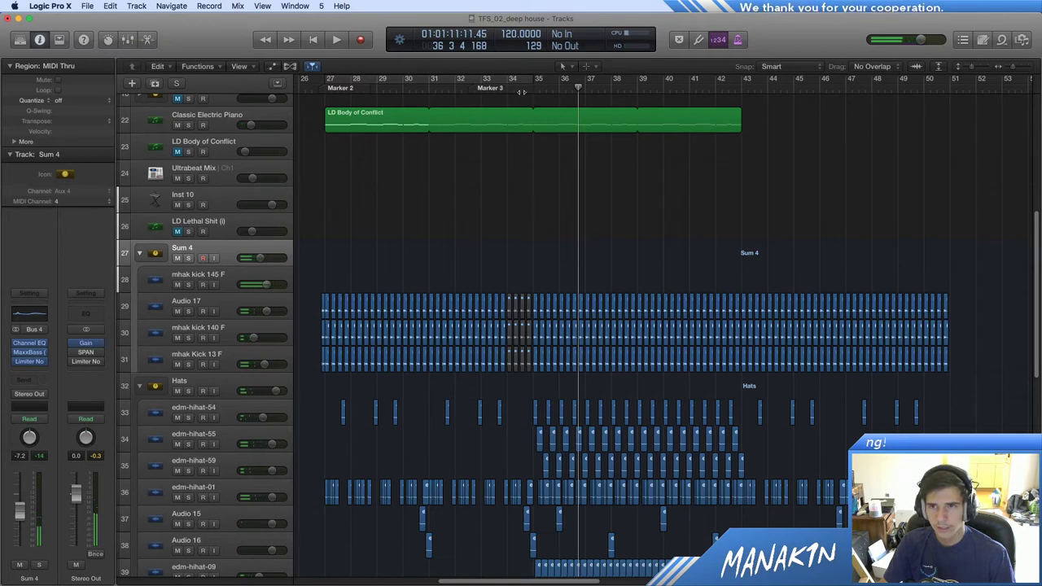
scroll(549, 293, "down", 15)
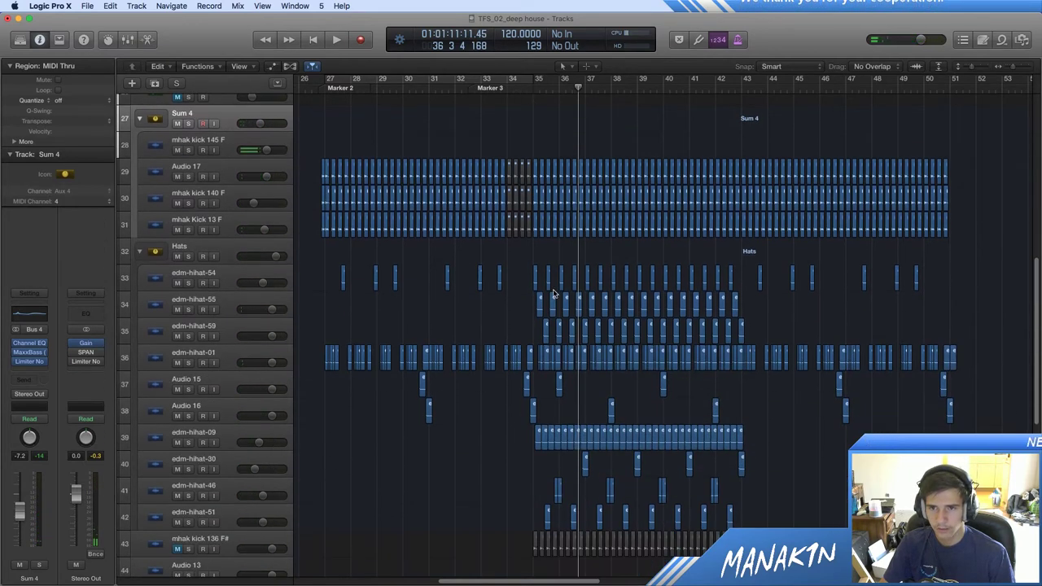
Step: Play the section around bar 35 and shift the four House Percussion 11 regions about a sixteenth note later
scroll(549, 303, "down", 6)
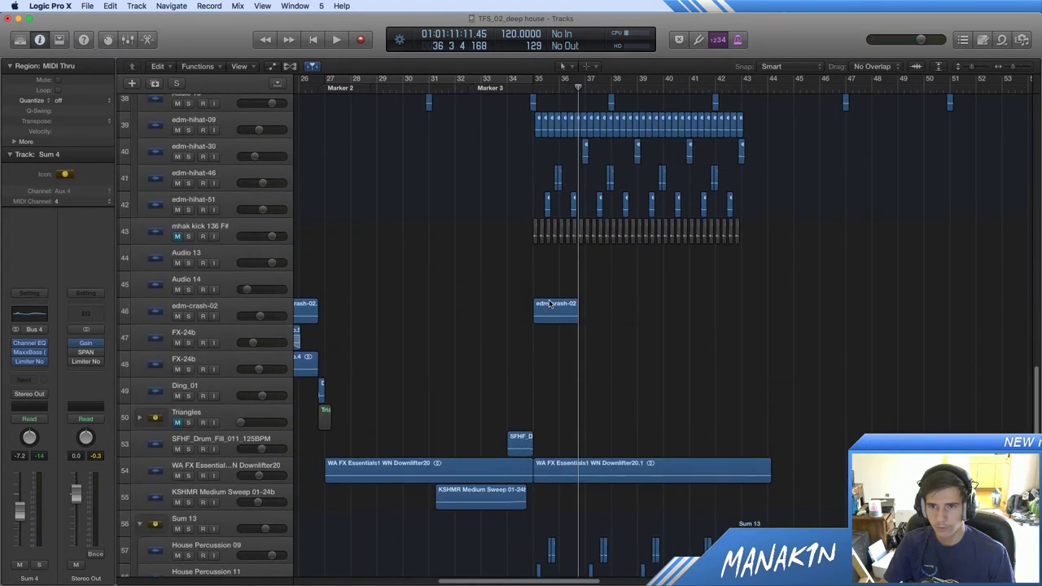
left_click(519, 88)
key("space")
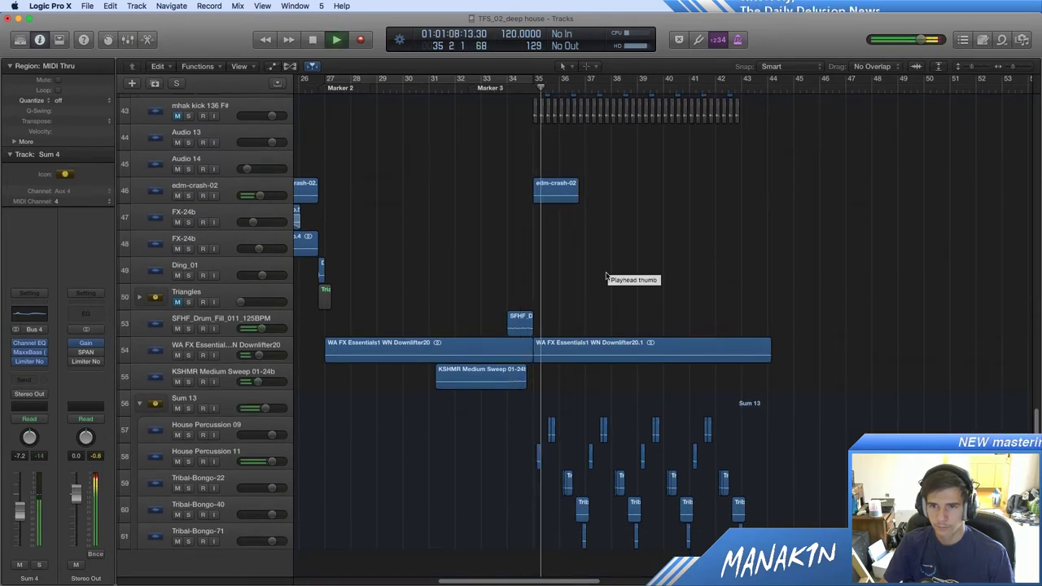
key("space")
left_click(1025, 68)
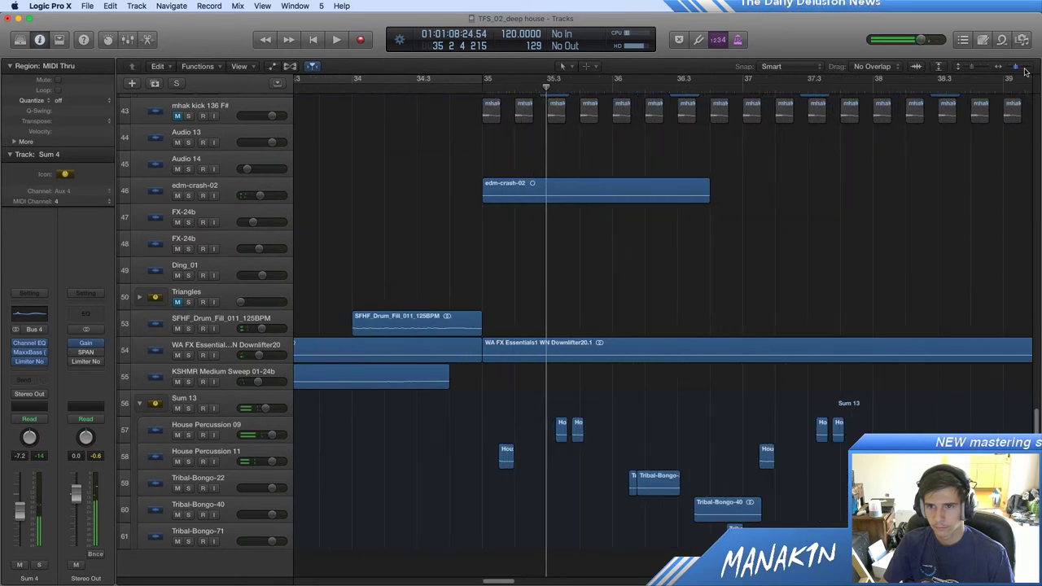
left_click(187, 450)
left_click_drag(505, 458, 515, 458)
Step: Play from just before bar 34 through bar 42 to check the shifted House Percussion 11 hits in the mix
left_click(359, 89)
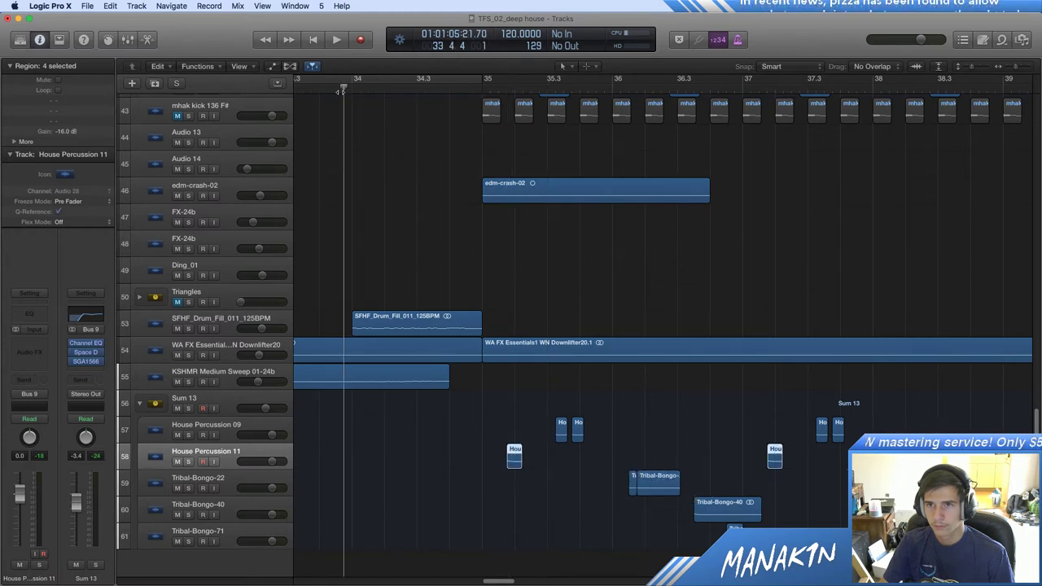
key("space")
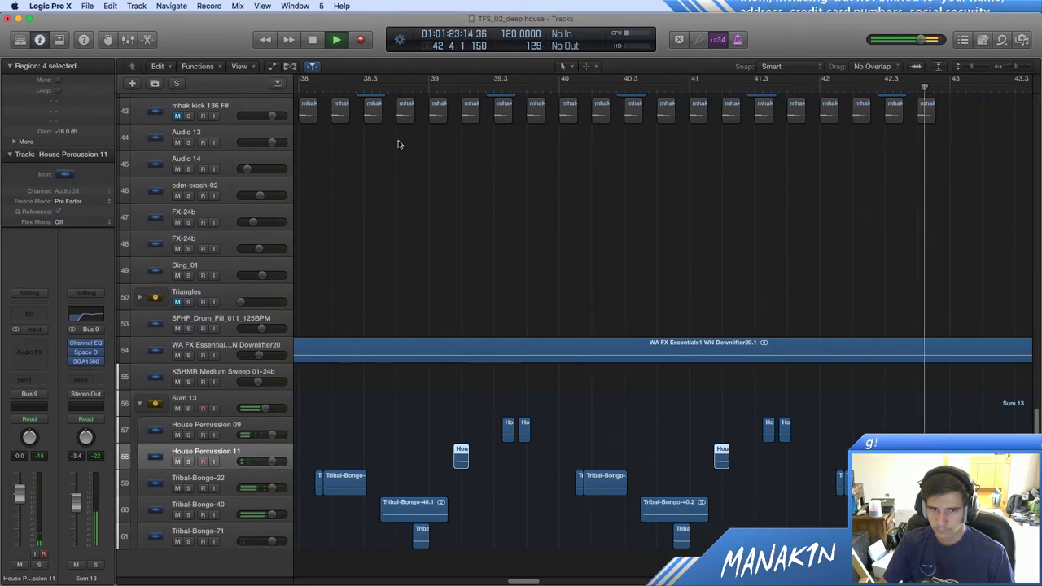
key("space")
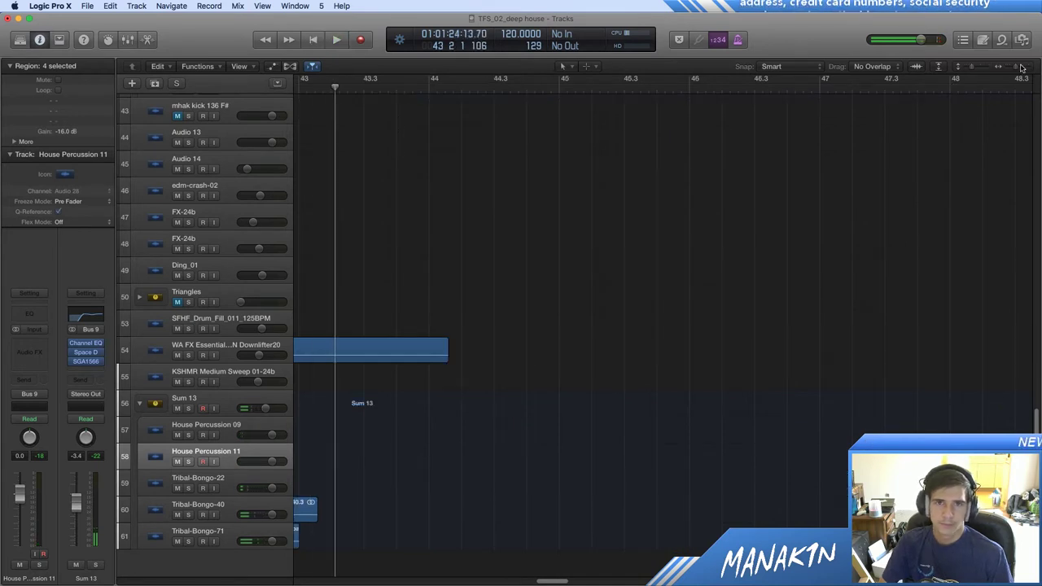
Step: Review the whole arrangement from bar 1 across all tracks in a compact overview and clear the region selection
left_click_drag(1021, 67, 1009, 74)
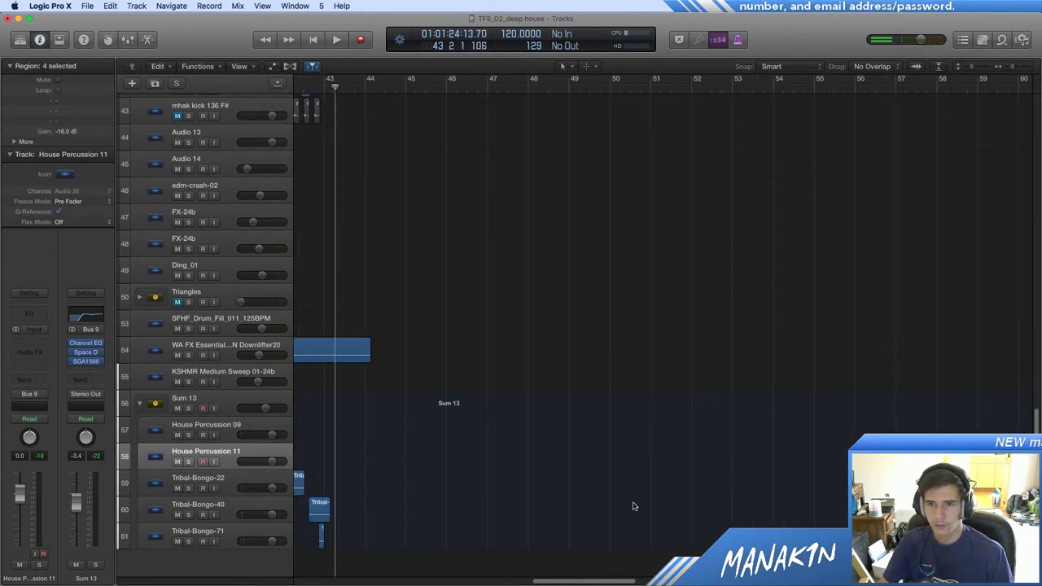
left_click_drag(607, 581, 537, 562)
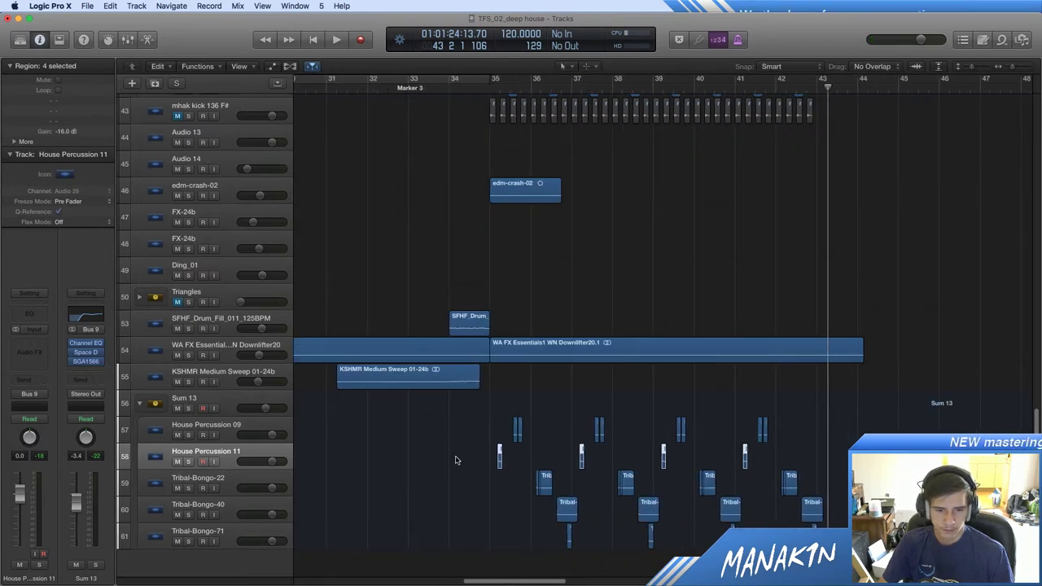
scroll(456, 460, "up", 15)
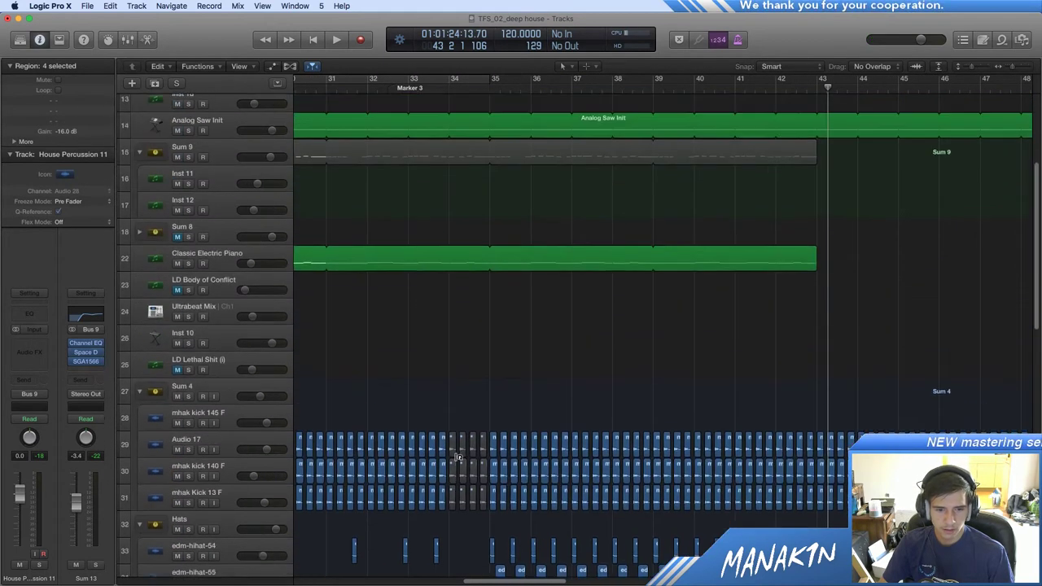
scroll(457, 459, "up", 4)
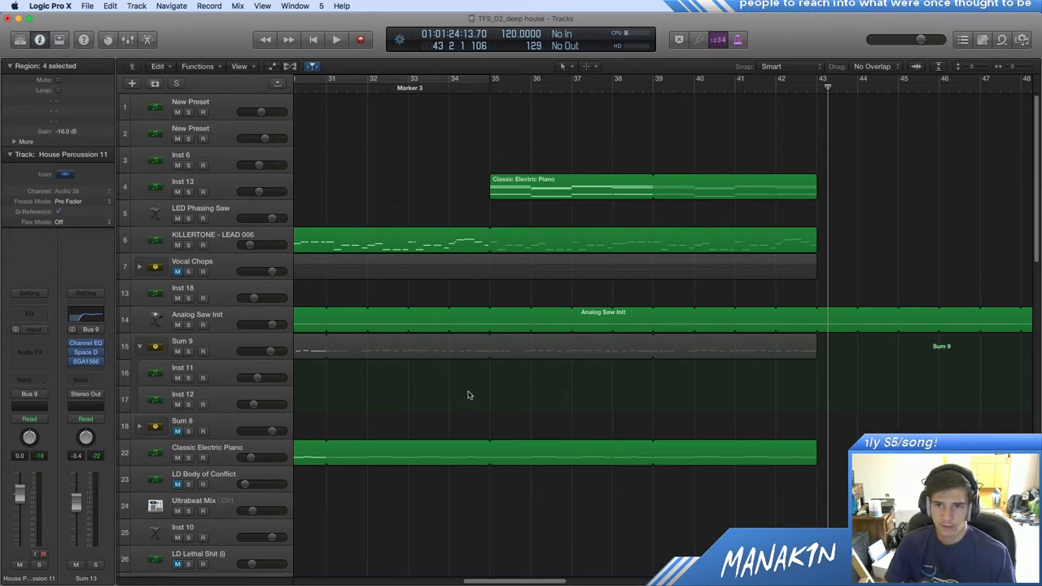
left_click_drag(538, 583, 319, 577)
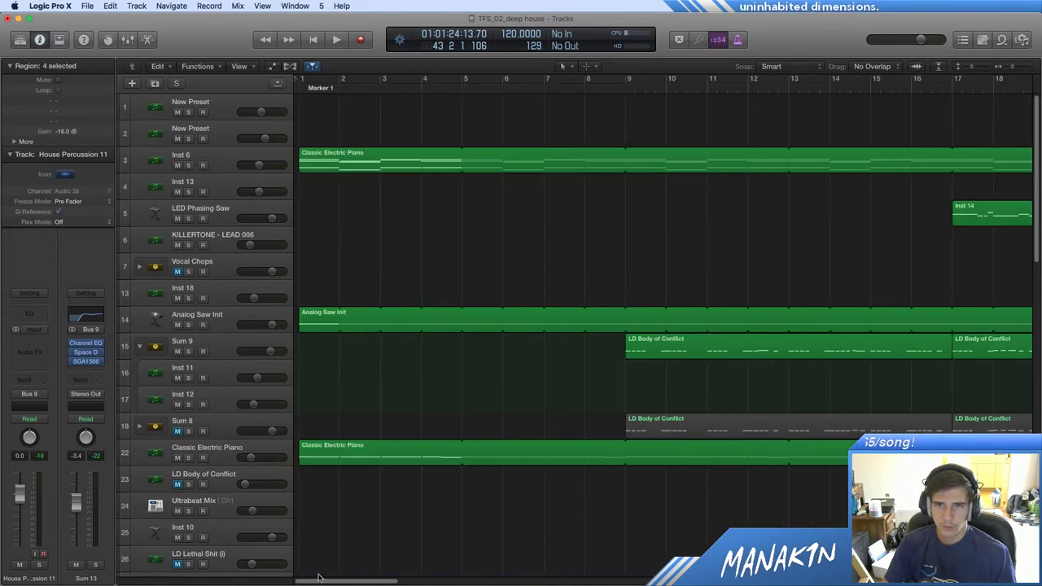
left_click_drag(1016, 72, 1002, 73)
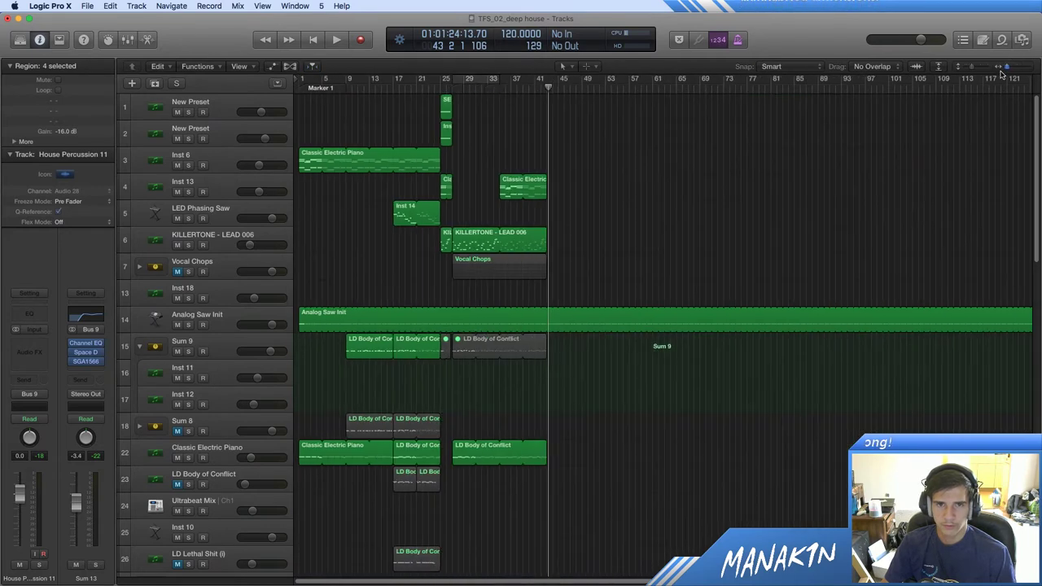
scroll(842, 230, "down", 15)
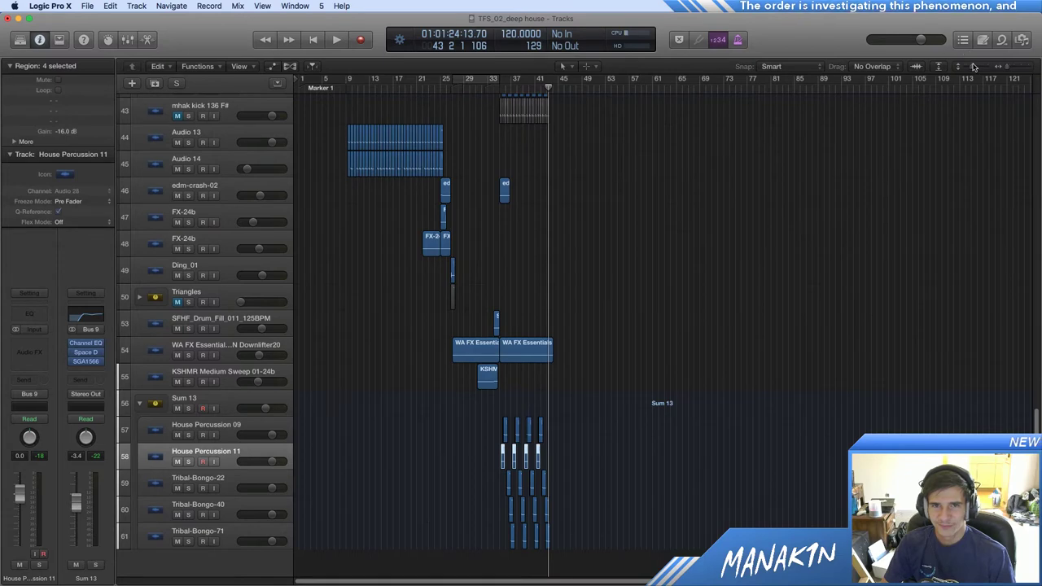
left_click_drag(973, 66, 966, 75)
scroll(765, 260, "up", 10)
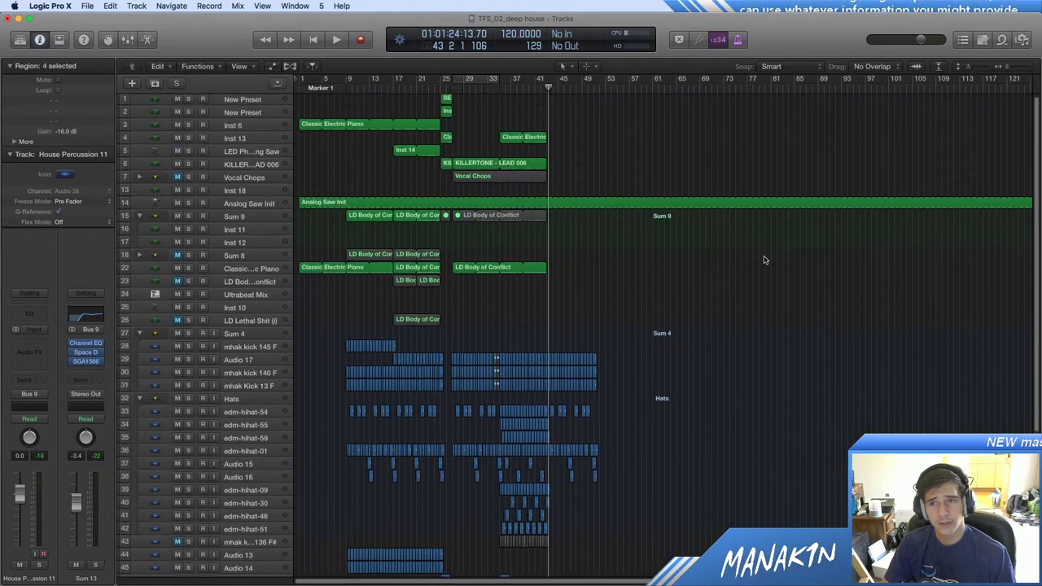
left_click(765, 261)
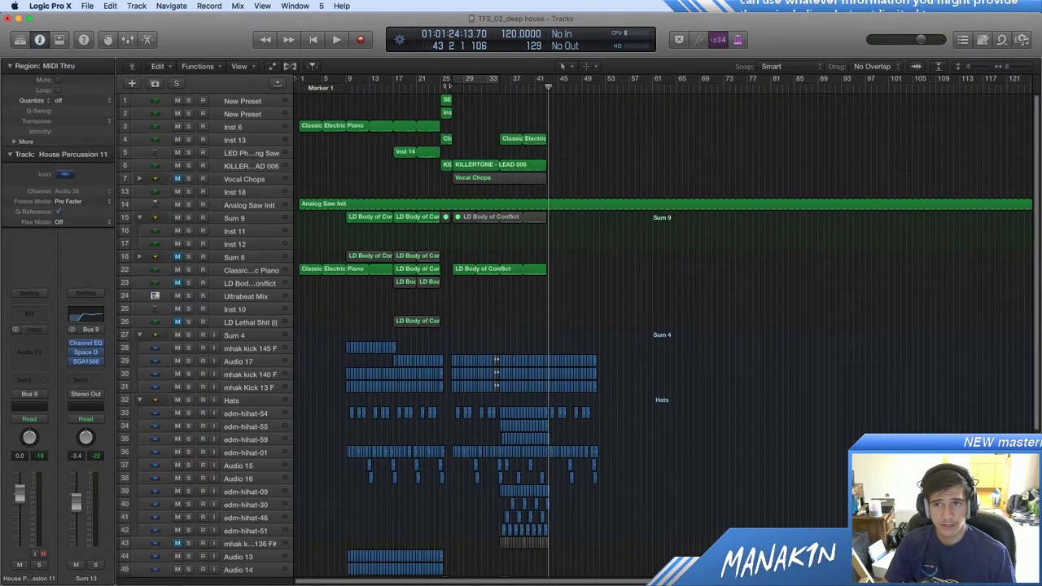
Step: Play the arrangement from bar 25 through the end of the main section after bar 43
left_click(448, 84)
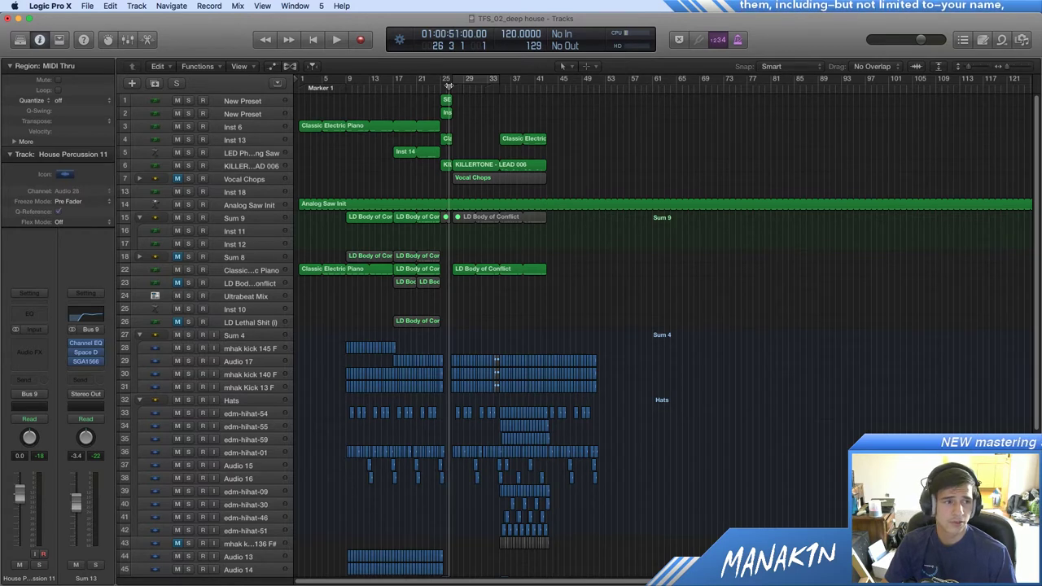
left_click(440, 86)
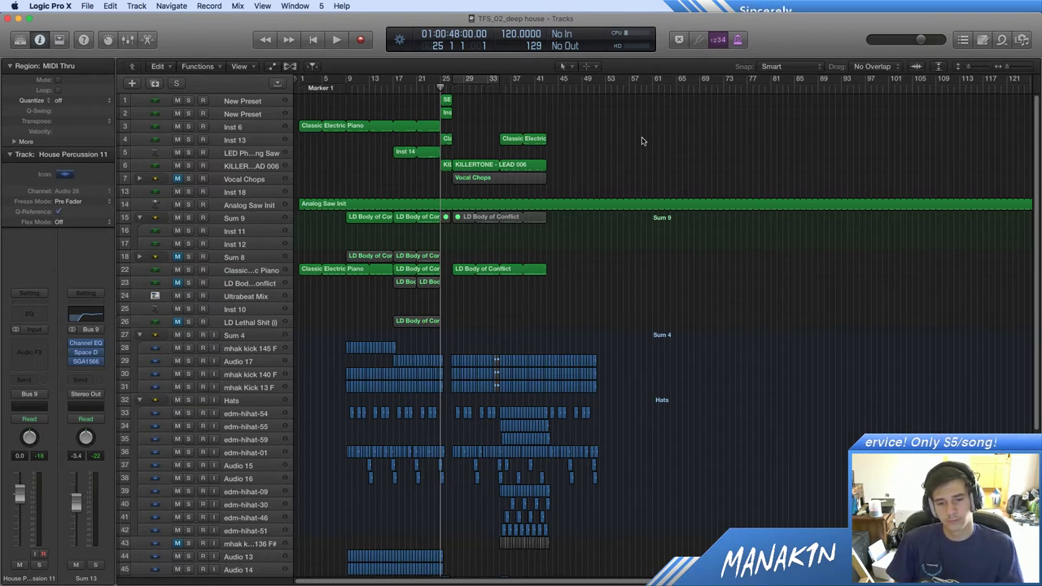
key("space")
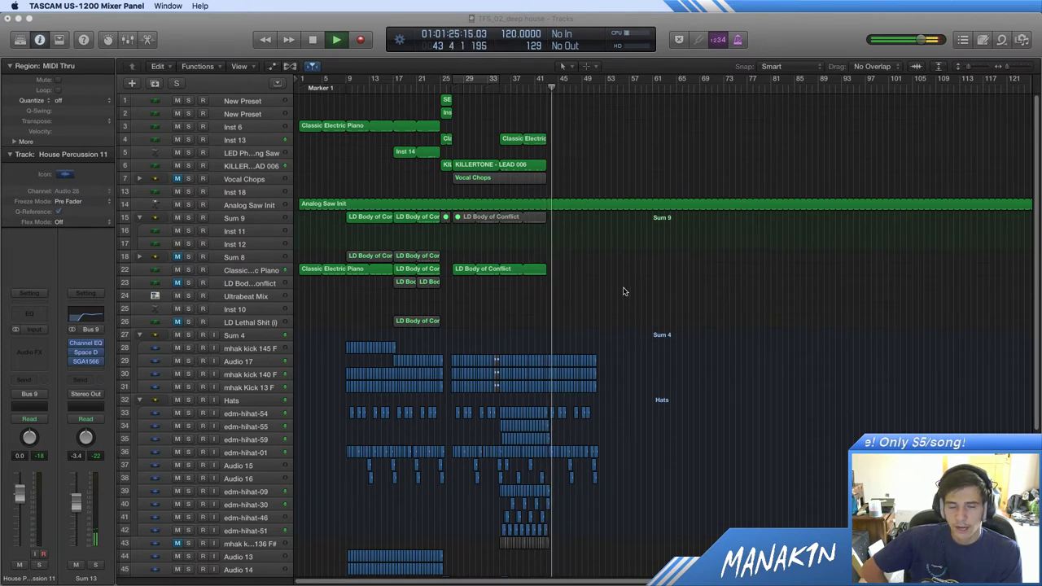
left_click(623, 297)
key("space")
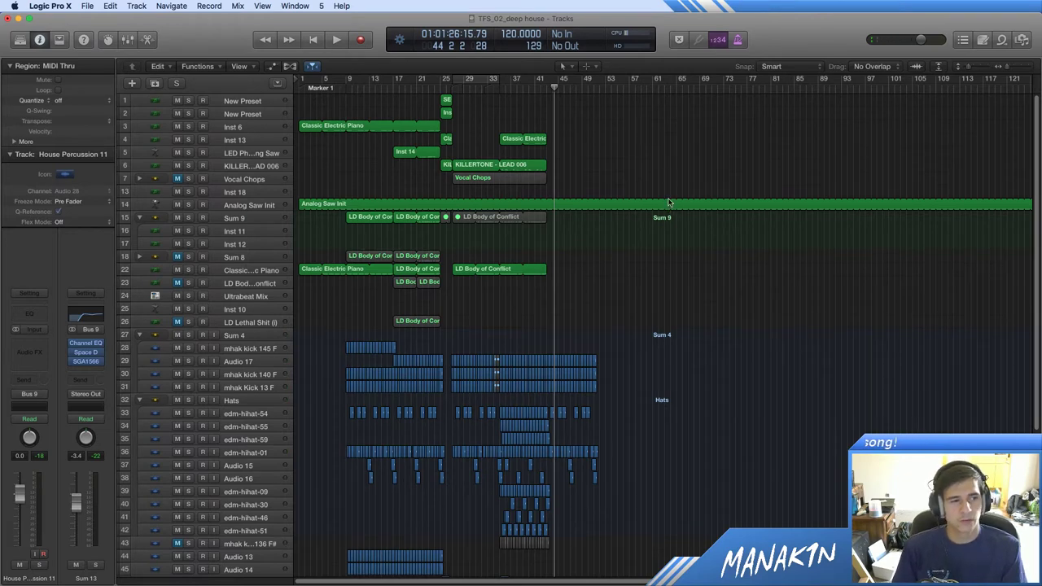
Step: Play the intro from bar 1 and compare it with the Analog Saw Init track soloed, muted and unmuted
scroll(761, 317, "down", 4)
scroll(781, 324, "up", 4)
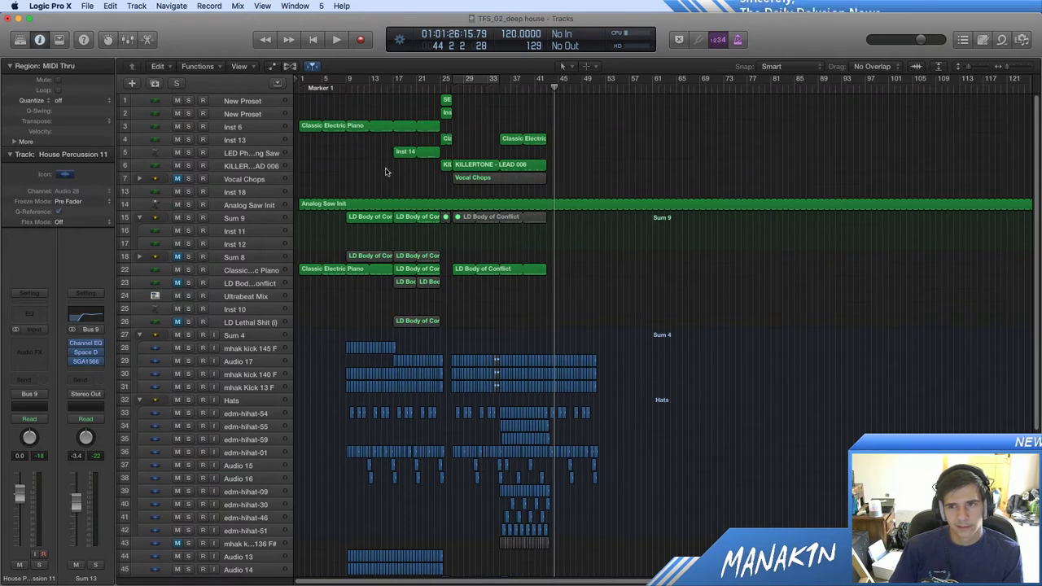
left_click(187, 205)
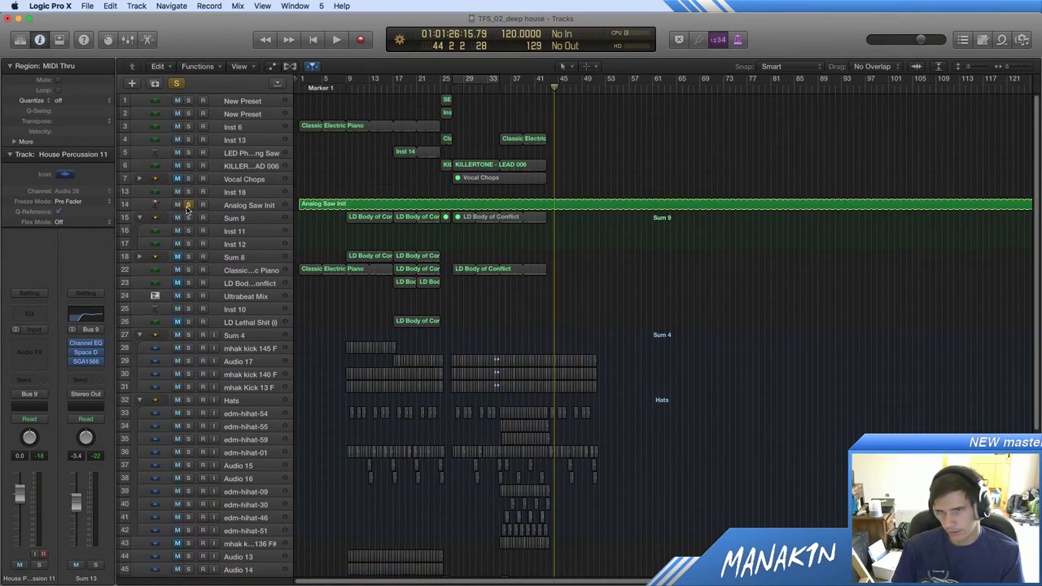
key("Return")
key("space")
left_click(187, 205)
left_click(177, 205)
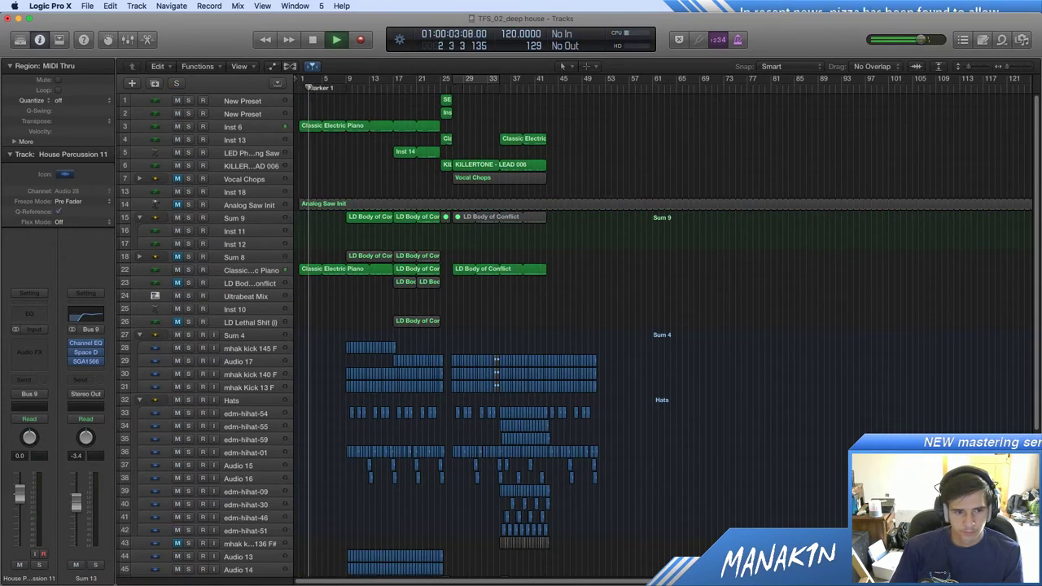
key("super+Tab")
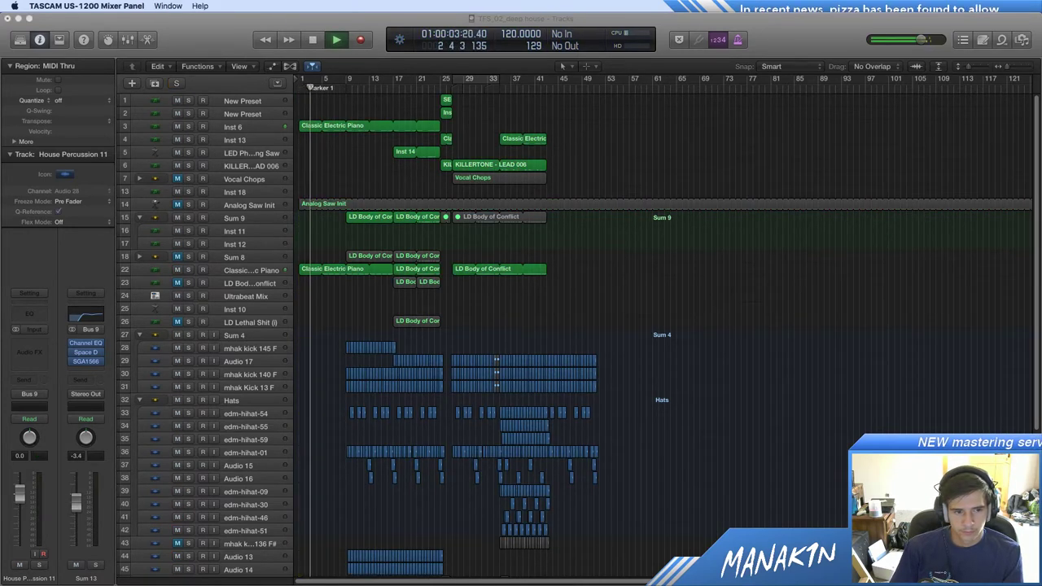
left_click(175, 206)
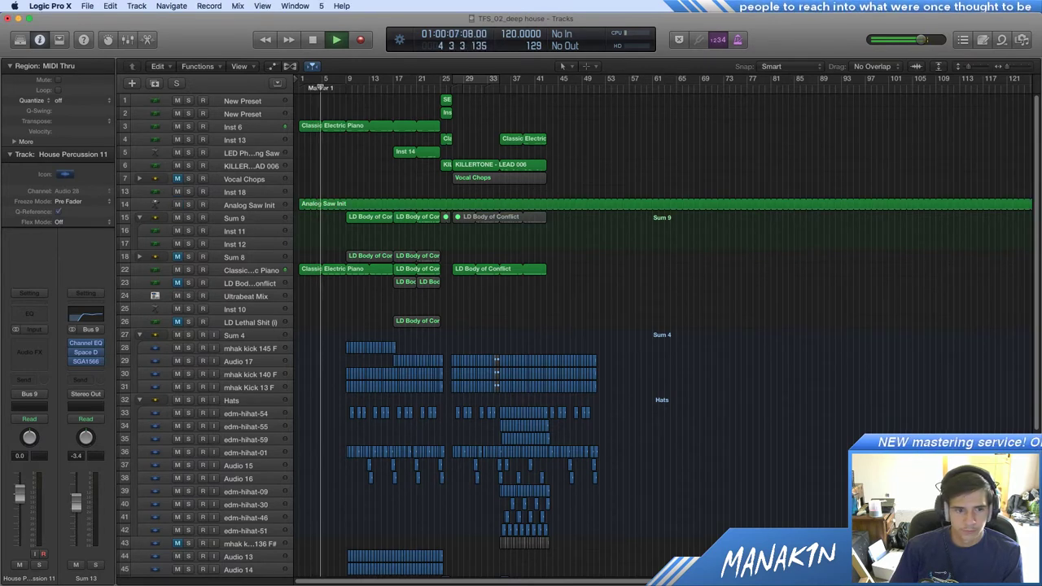
key("super+Tab")
left_click(814, 403)
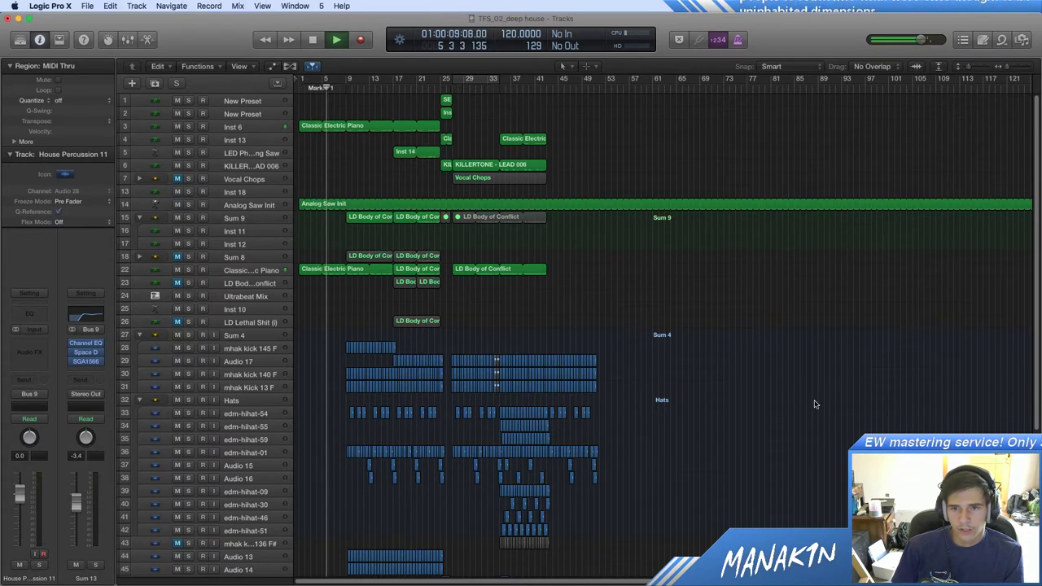
key("space")
scroll(833, 377, "down", 1)
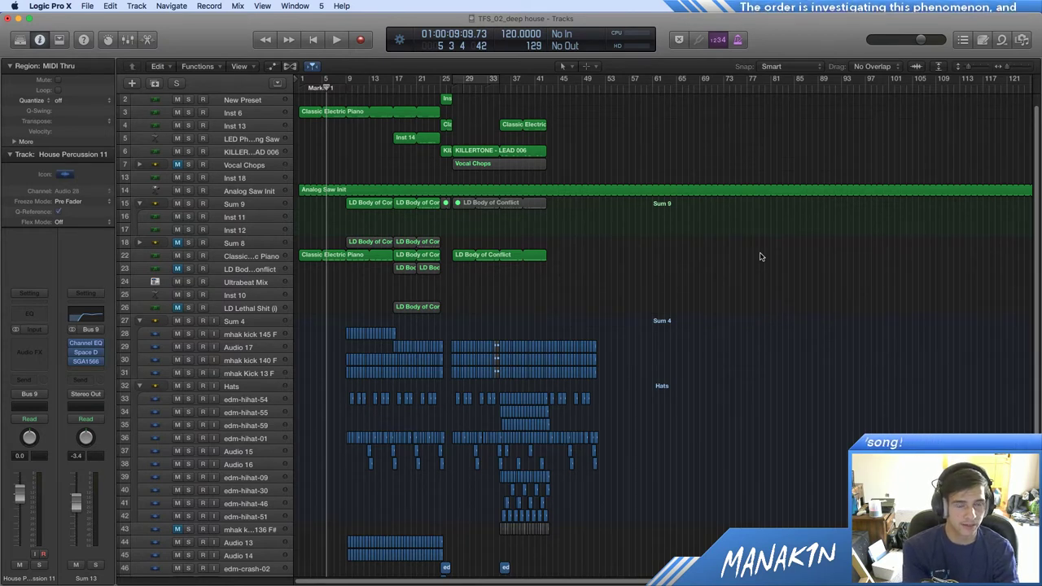
scroll(760, 257, "down", 1)
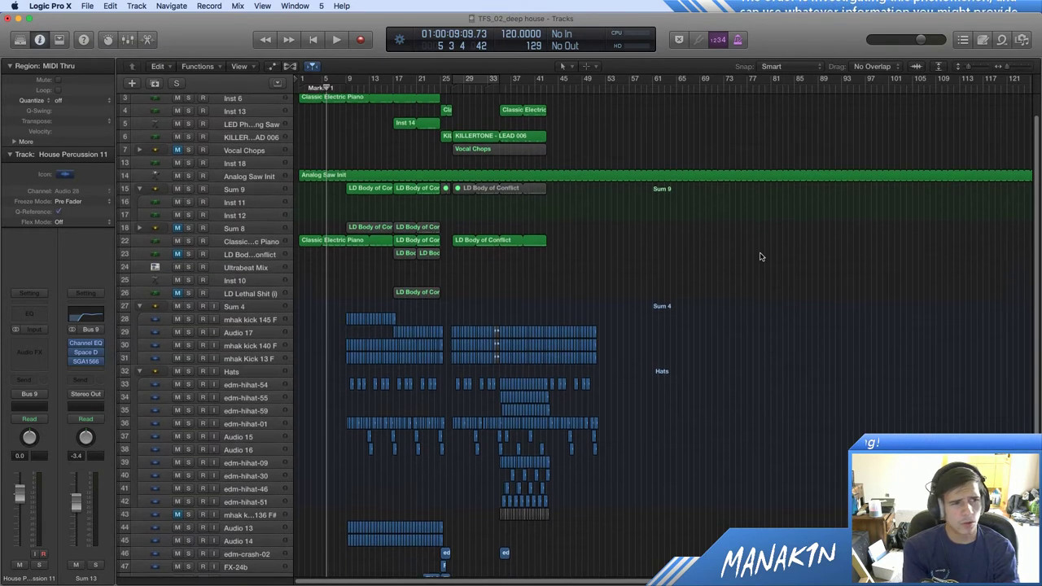
scroll(760, 257, "down", 8)
scroll(758, 257, "up", 10)
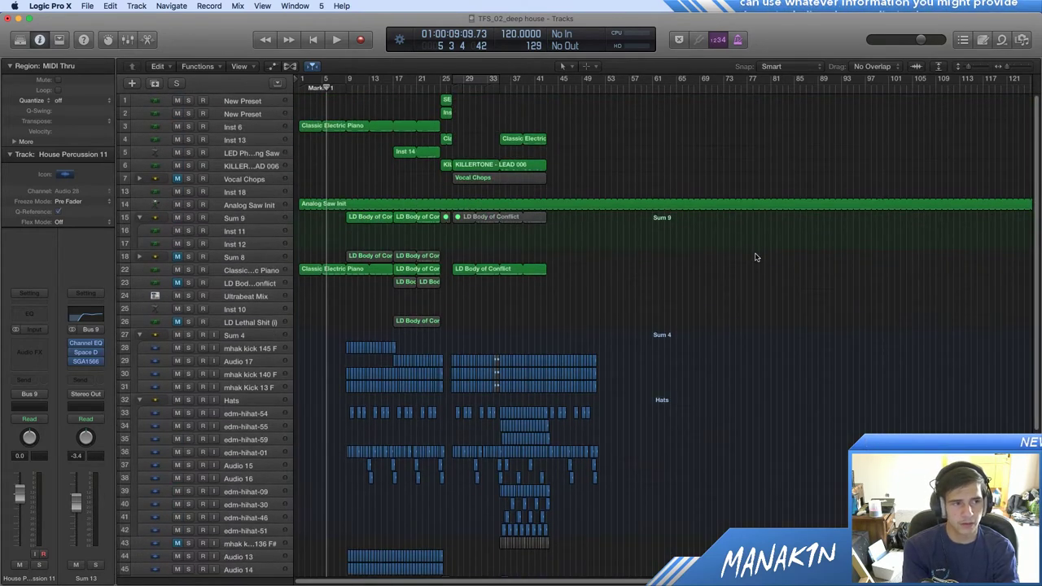
scroll(755, 257, "down", 12)
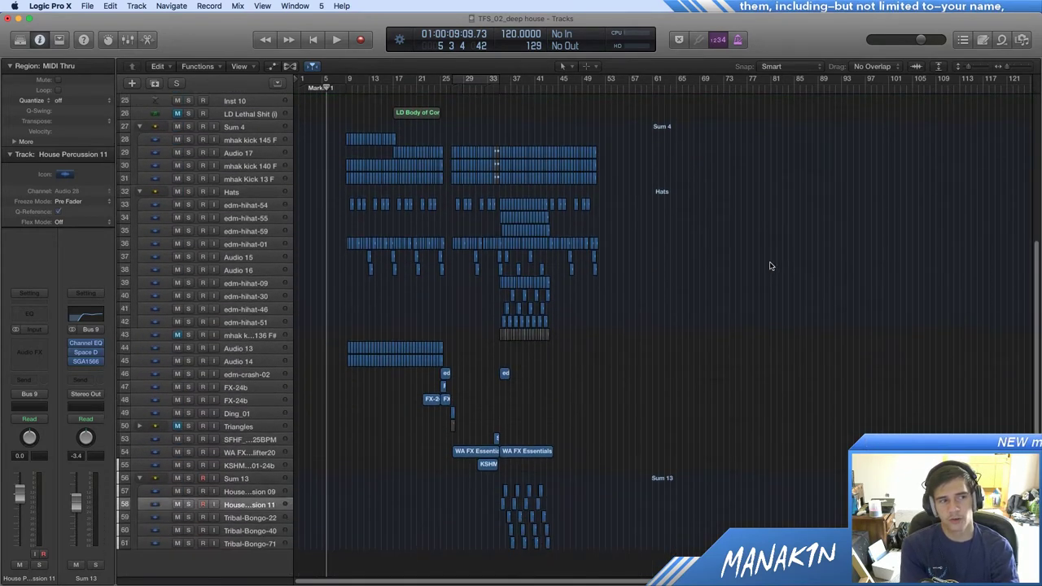
scroll(770, 266, "up", 12)
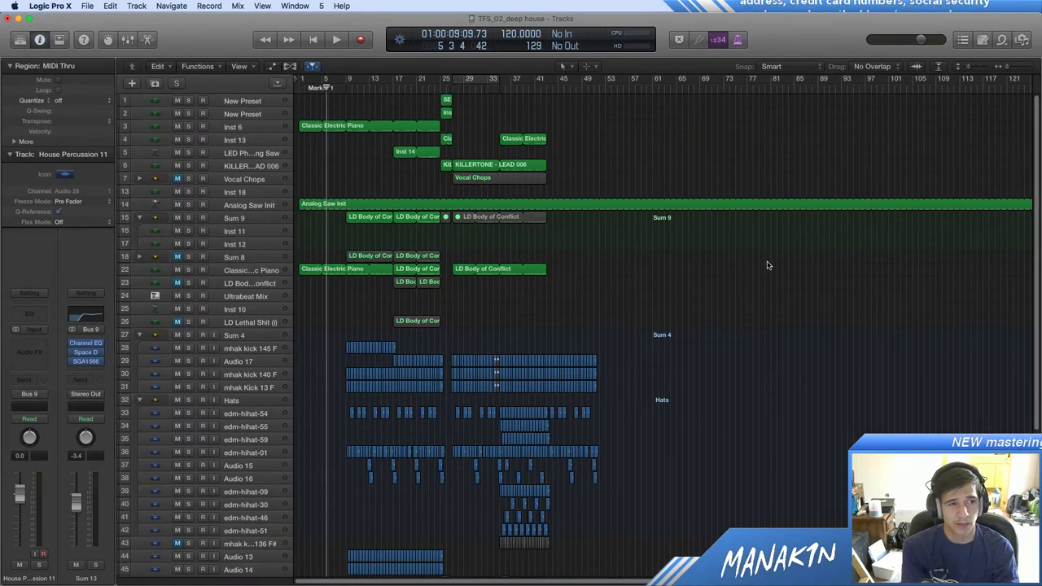
scroll(767, 266, "down", 4)
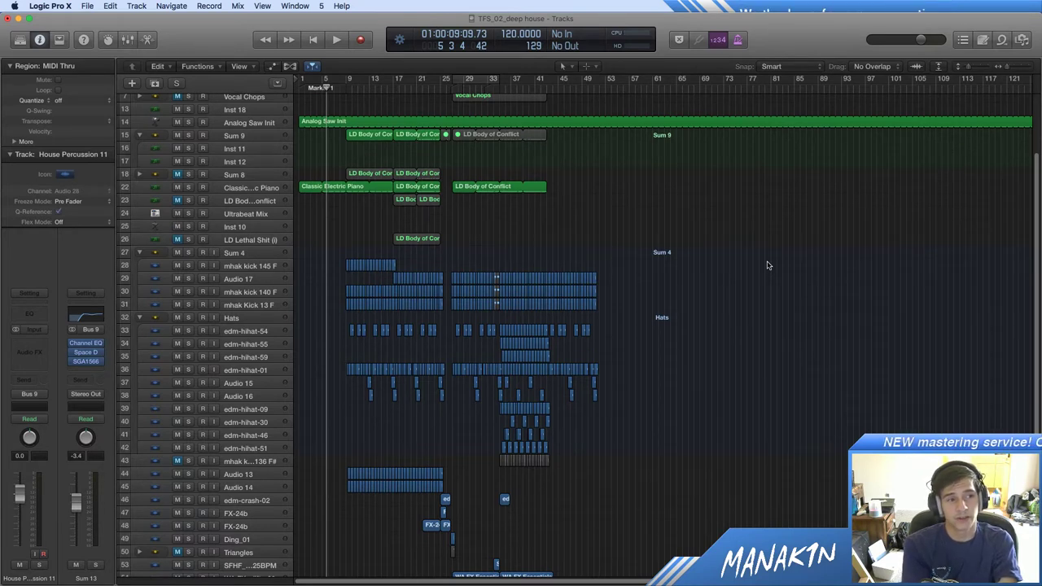
scroll(767, 266, "up", 4)
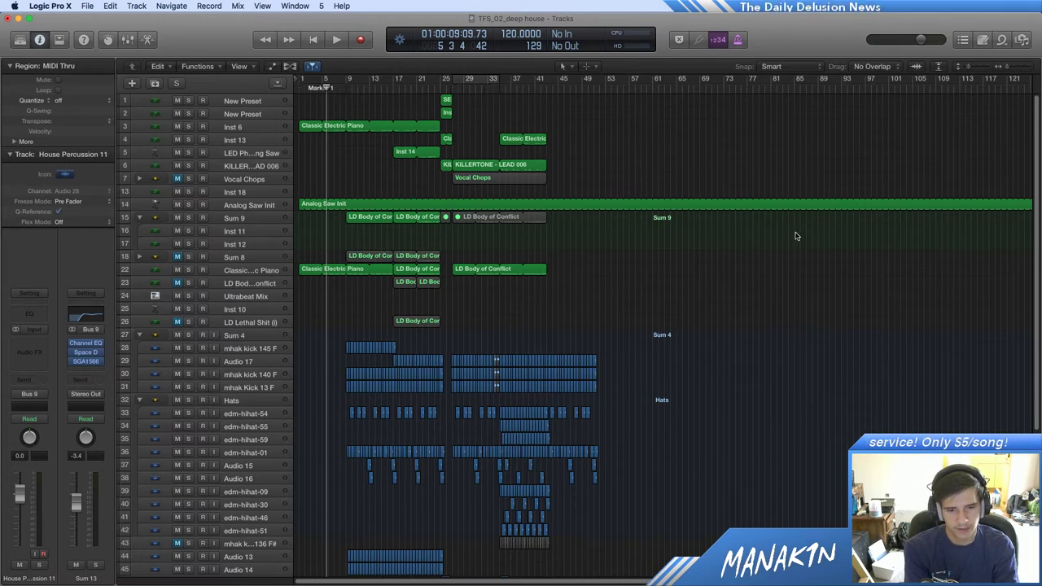
scroll(796, 236, "down", 8)
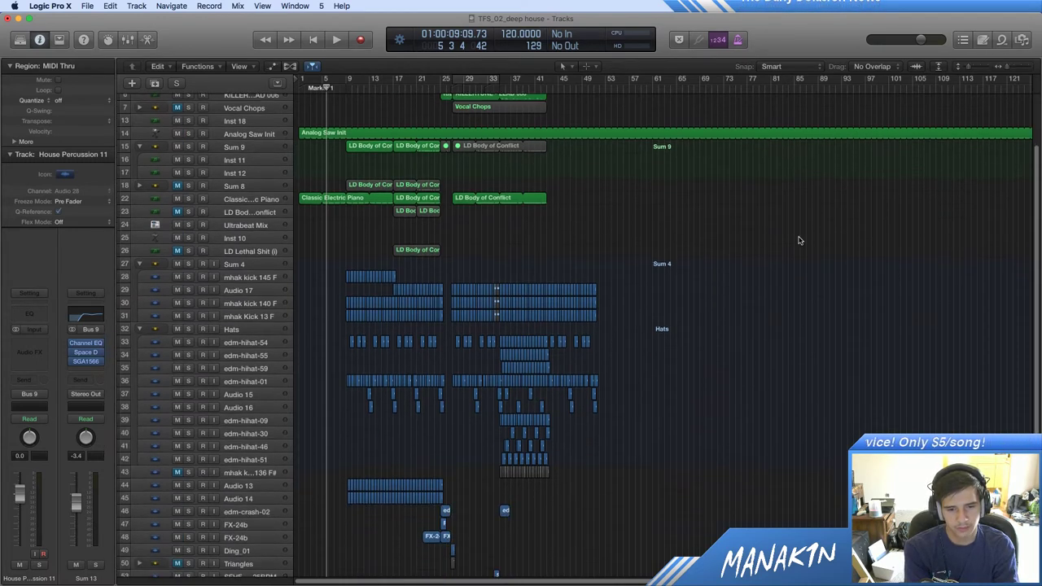
scroll(800, 243, "up", 6)
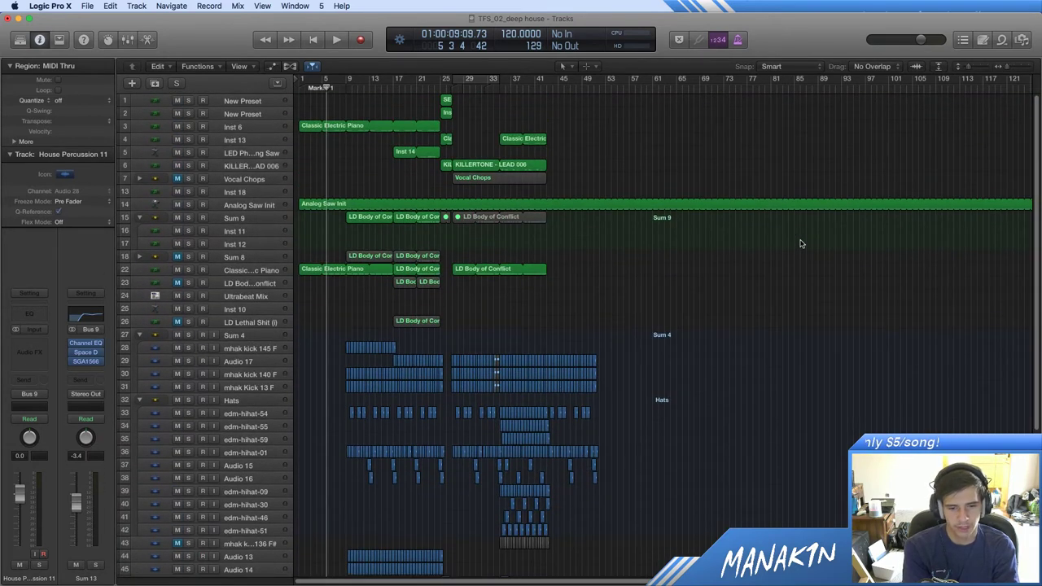
scroll(800, 243, "down", 1)
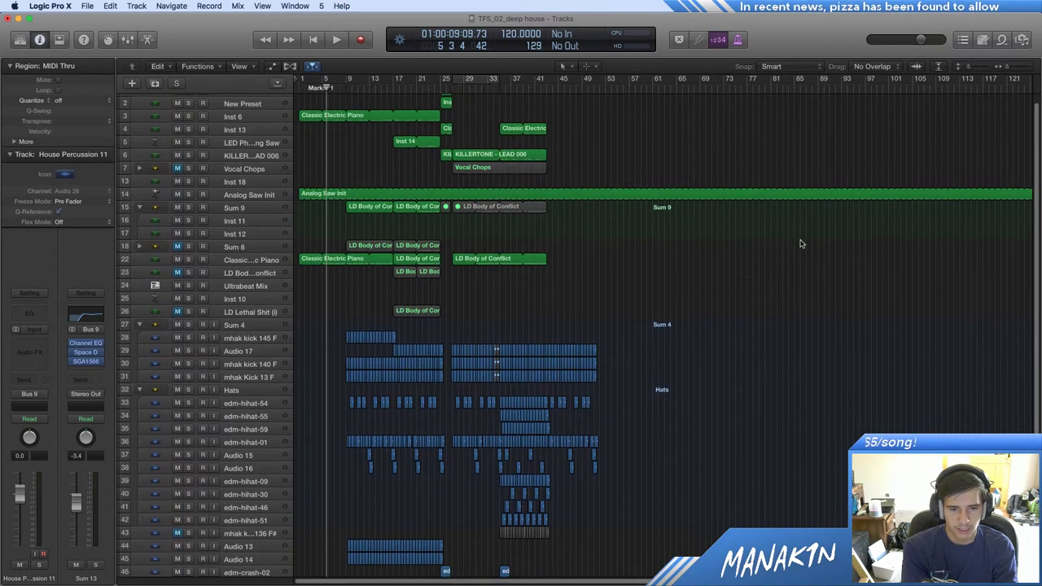
scroll(800, 244, "down", 1)
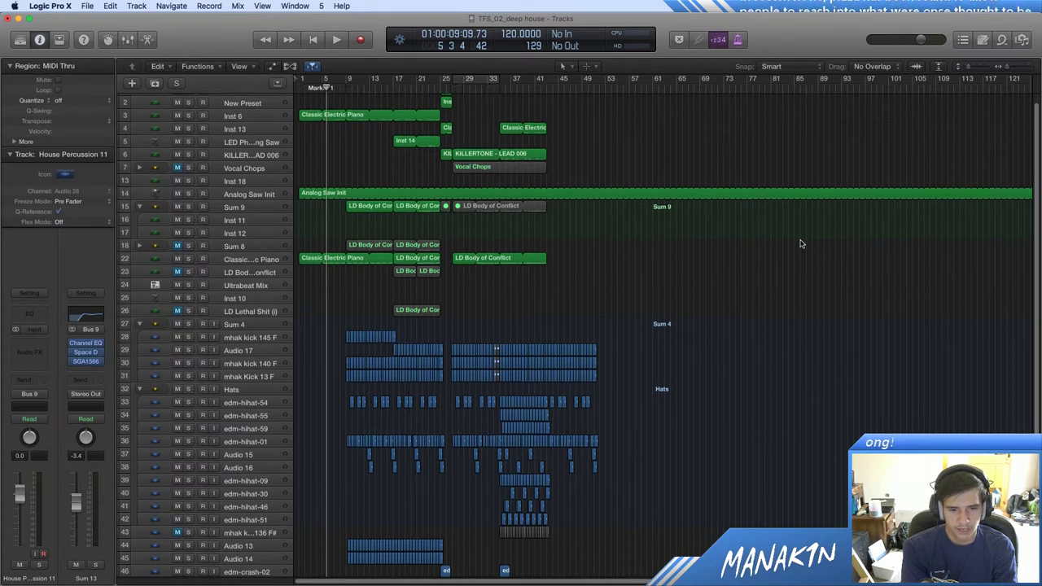
scroll(800, 243, "up", 2)
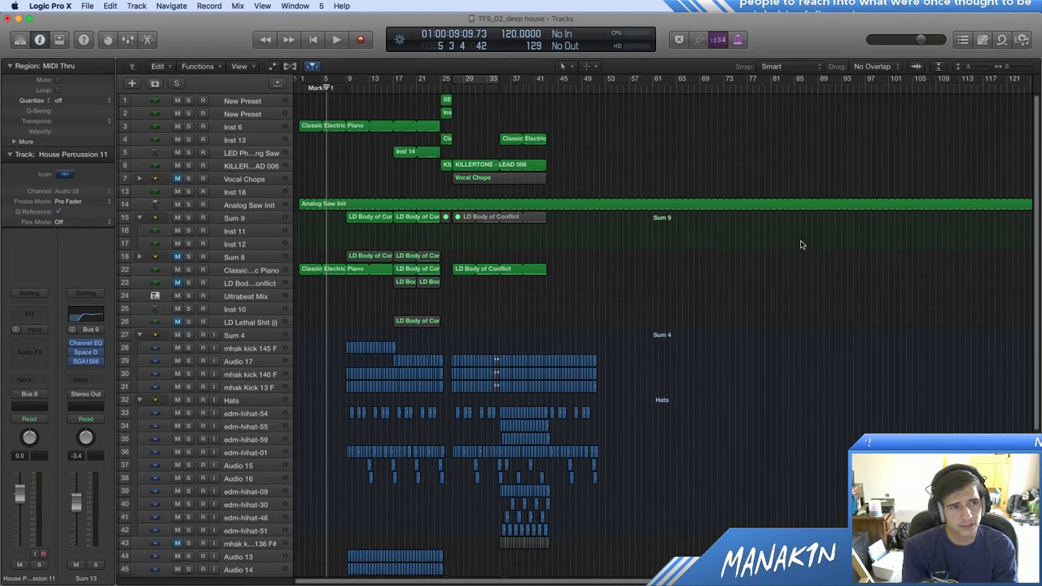
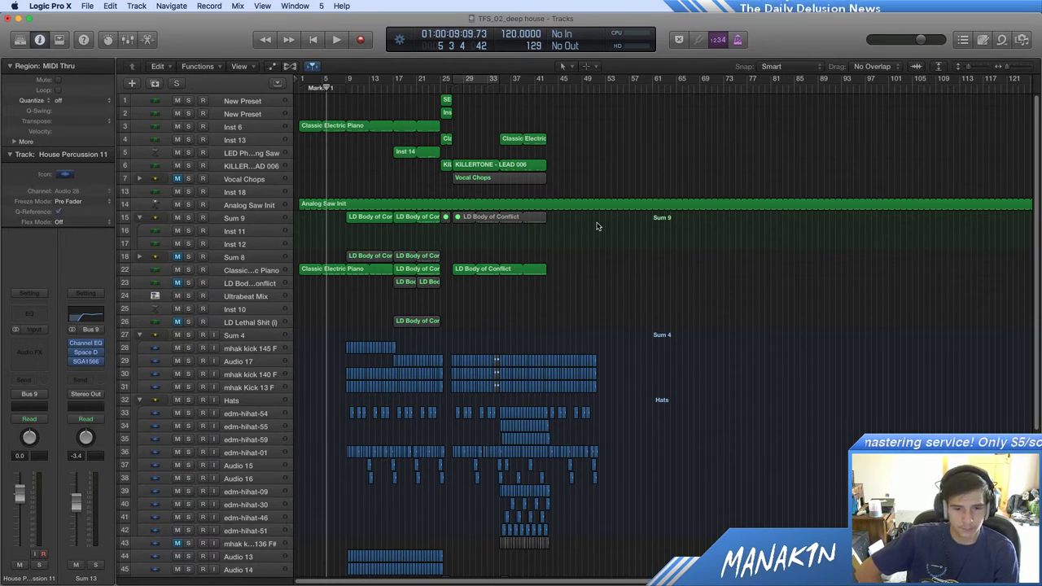
scroll(662, 228, "down", 1)
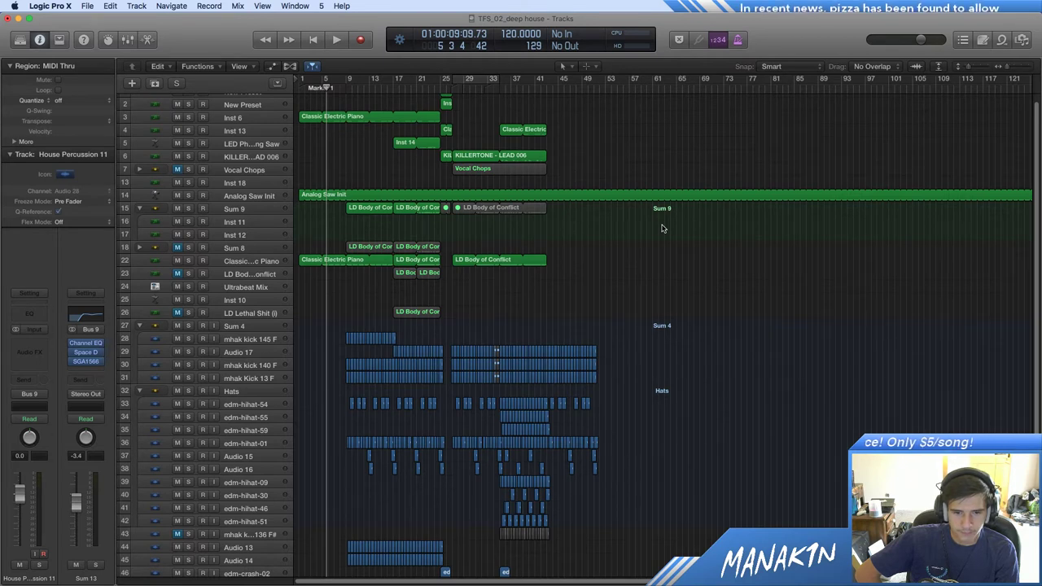
scroll(662, 229, "down", 1)
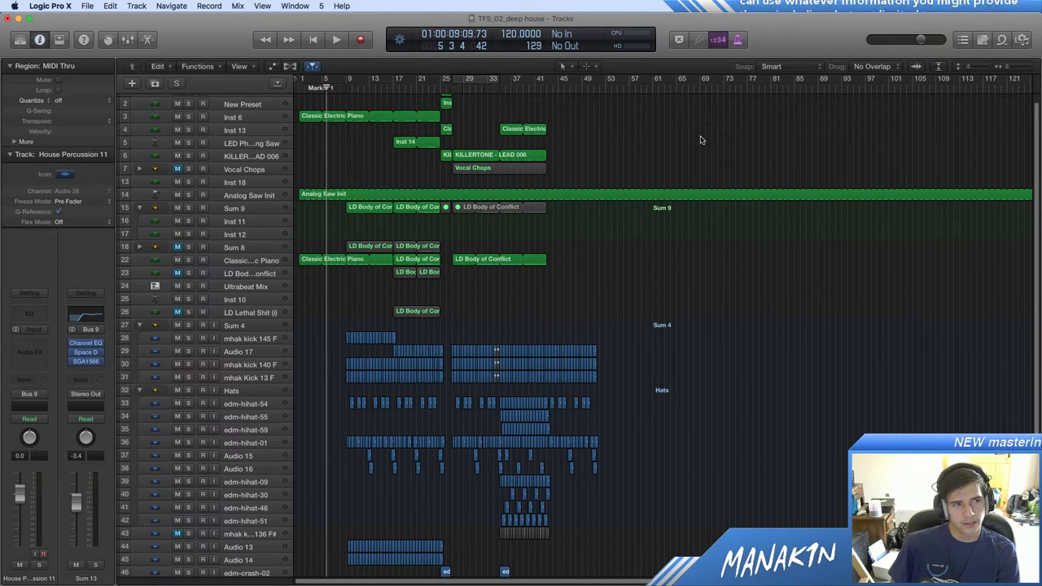
left_click_drag(700, 136, 736, 312)
left_click(736, 304)
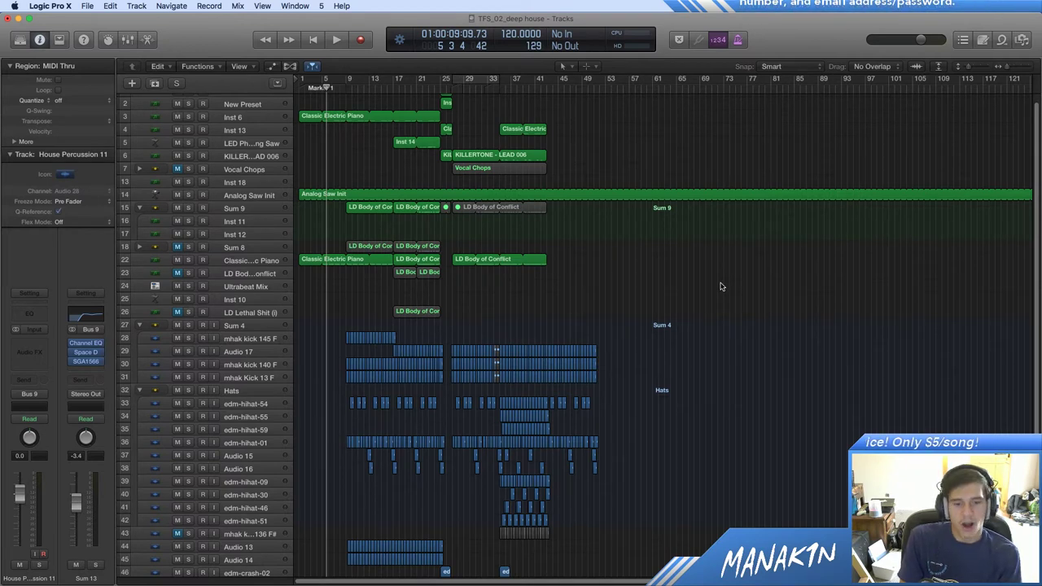
scroll(720, 286, "down", 3)
scroll(720, 286, "up", 4)
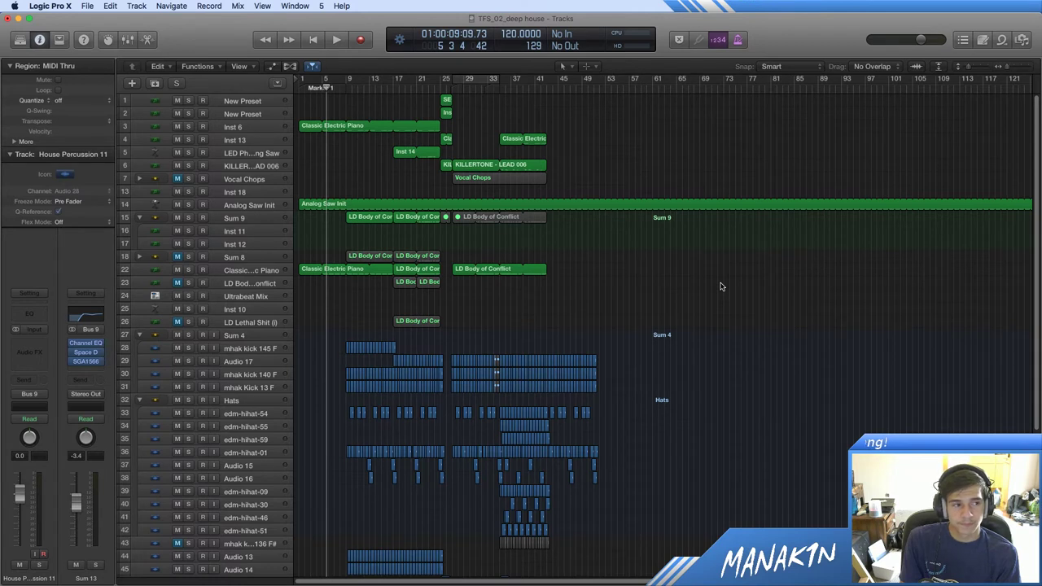
scroll(720, 286, "down", 1)
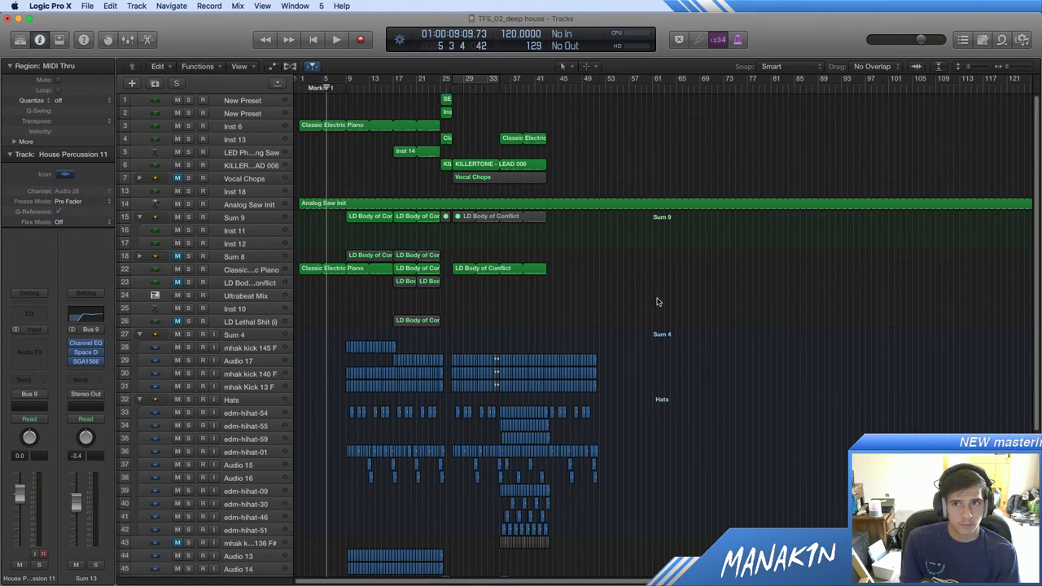
scroll(664, 303, "down", 2)
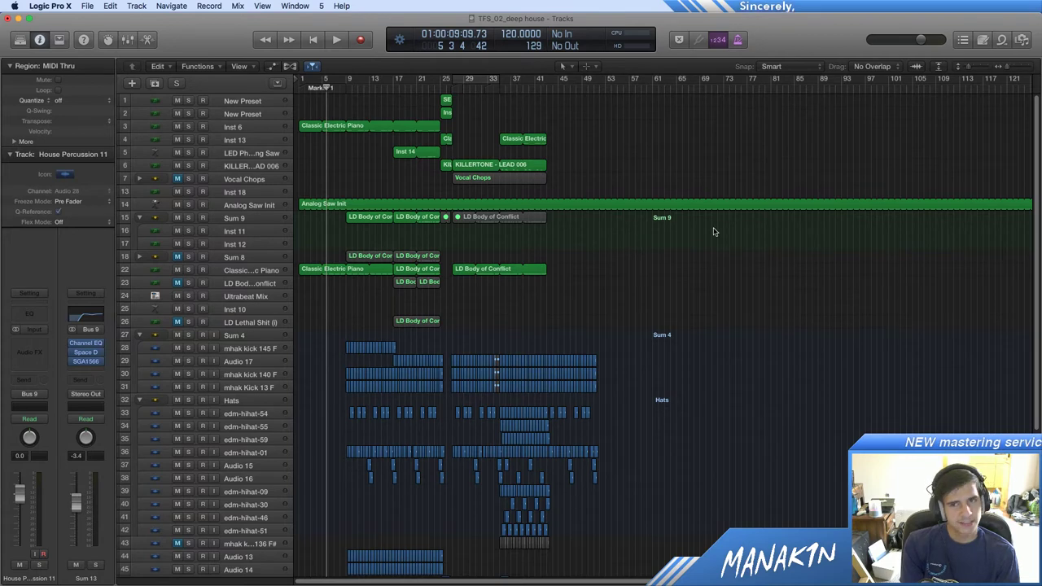
scroll(716, 243, "down", 5)
scroll(719, 246, "up", 4)
scroll(719, 246, "up", 2)
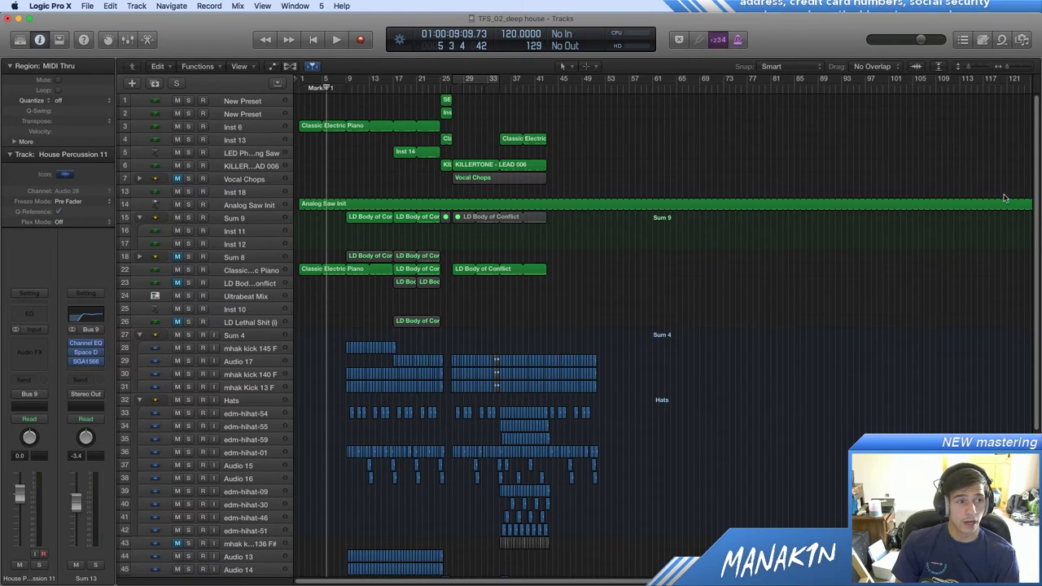
scroll(1004, 204, "down", 3)
scroll(1004, 205, "up", 3)
scroll(1004, 205, "up", 1)
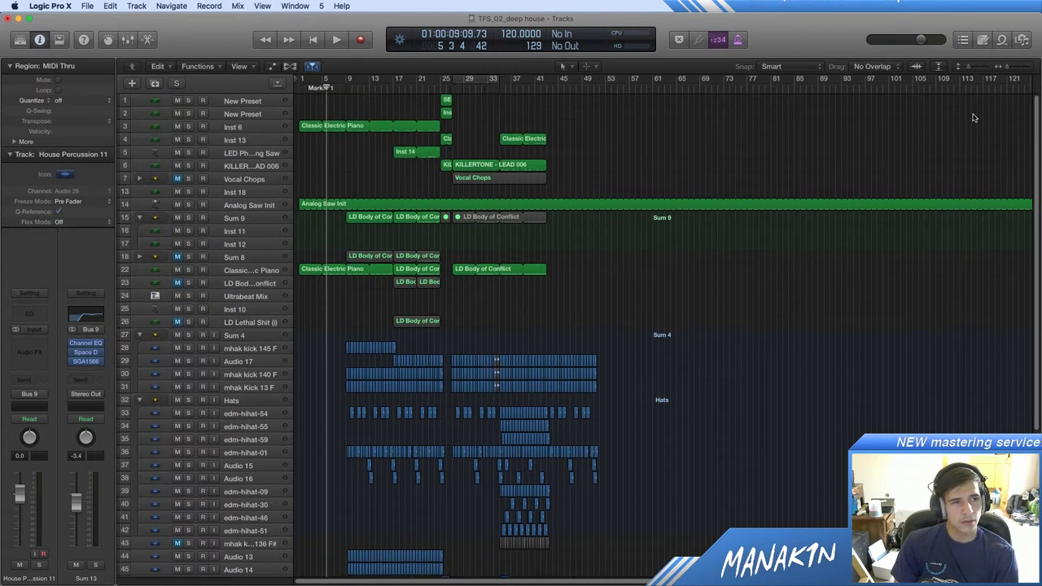
left_click_drag(958, 151, 882, 351)
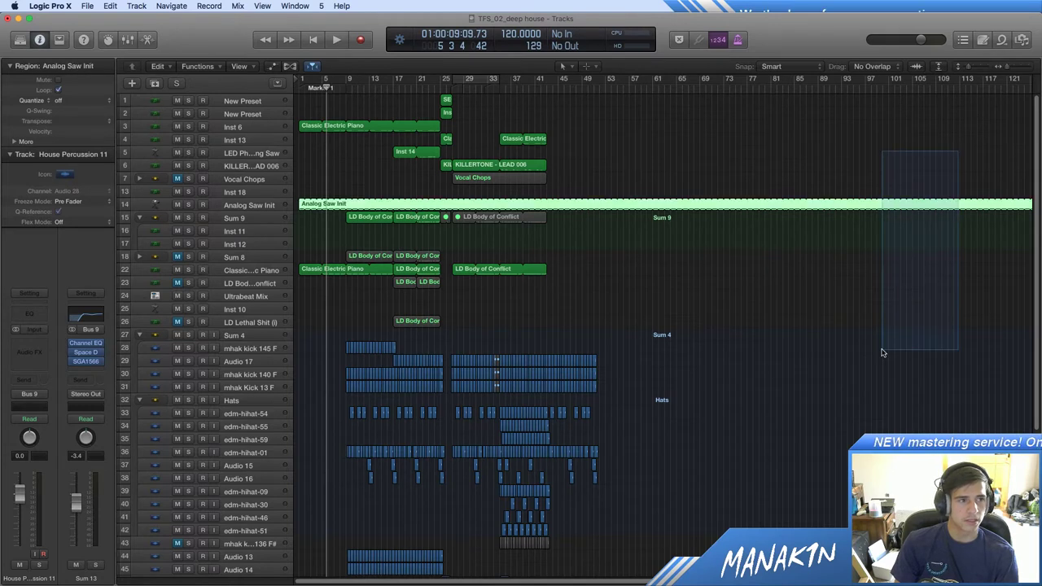
left_click(882, 351)
left_click_drag(766, 297, 851, 189)
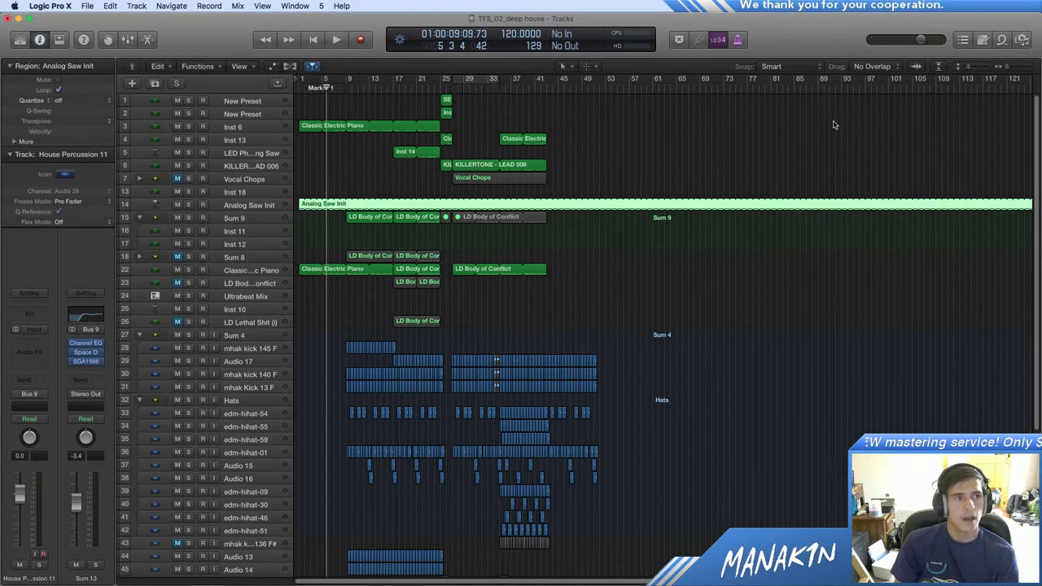
left_click(834, 125)
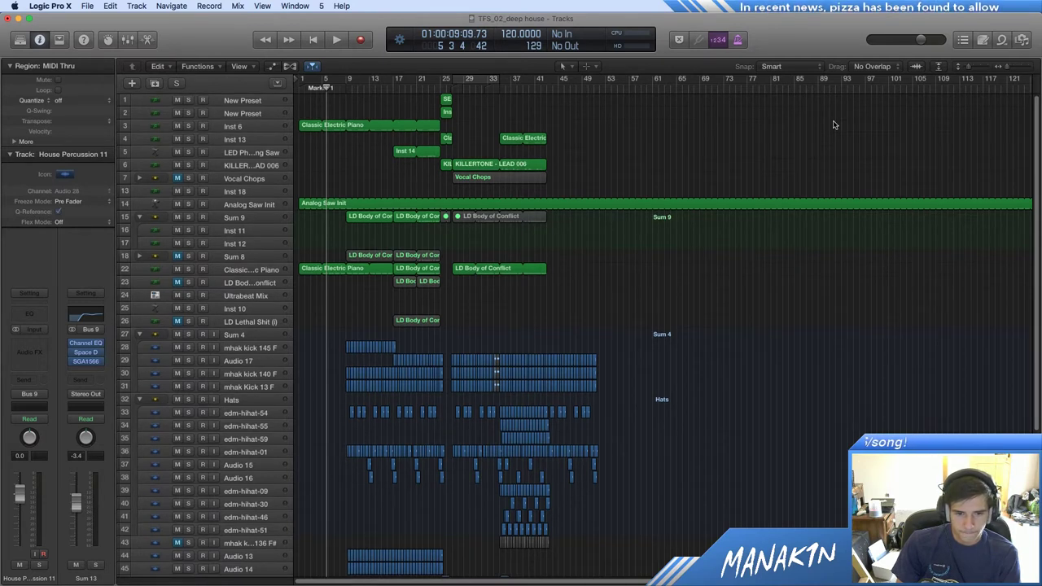
Step: Look through the full track list, from the synth tracks down to the Sum 13 percussion tracks
scroll(833, 125, "down", 3)
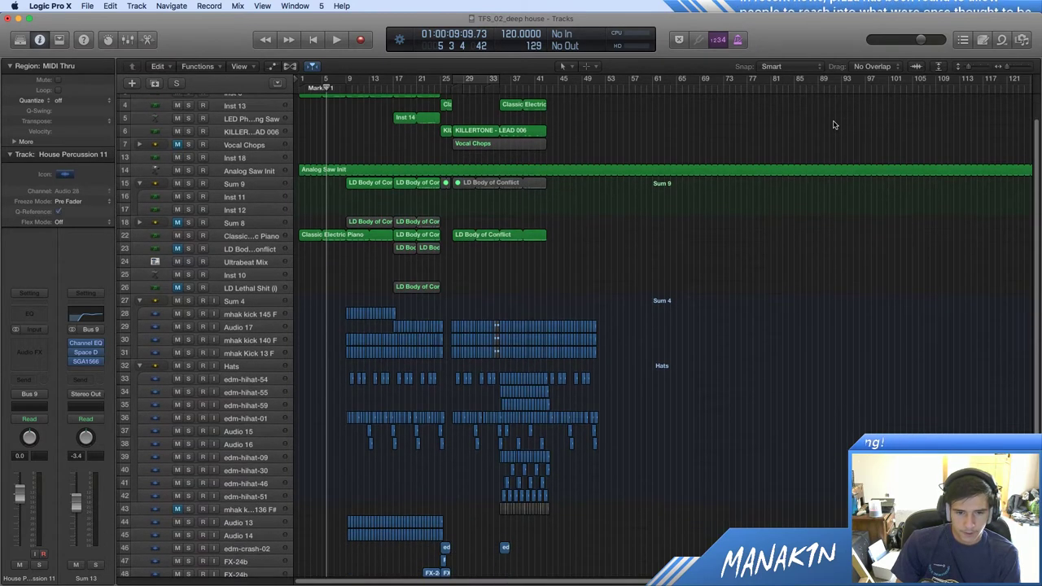
scroll(833, 125, "down", 10)
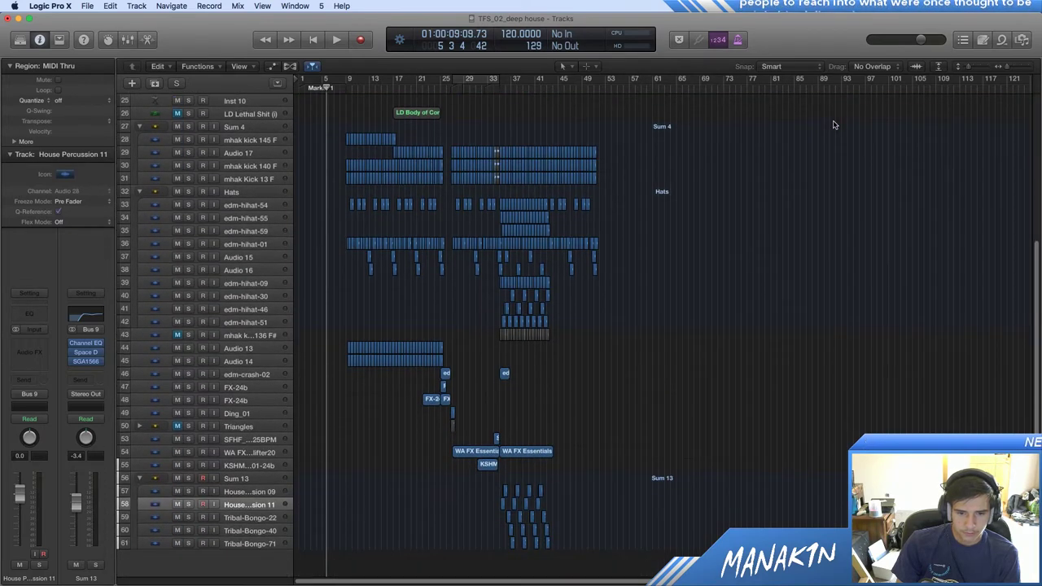
scroll(833, 124, "up", 13)
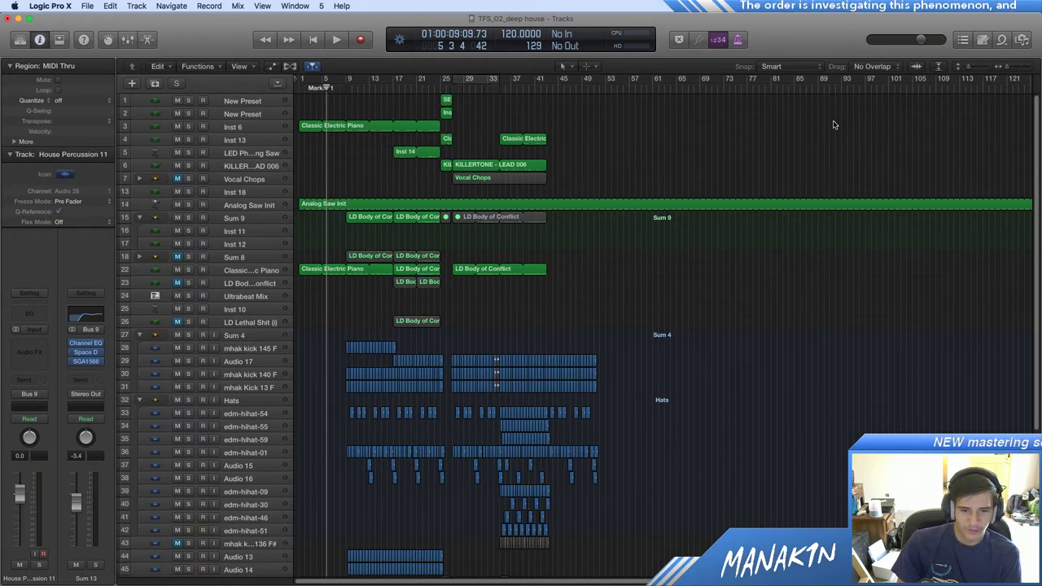
scroll(833, 131, "down", 13)
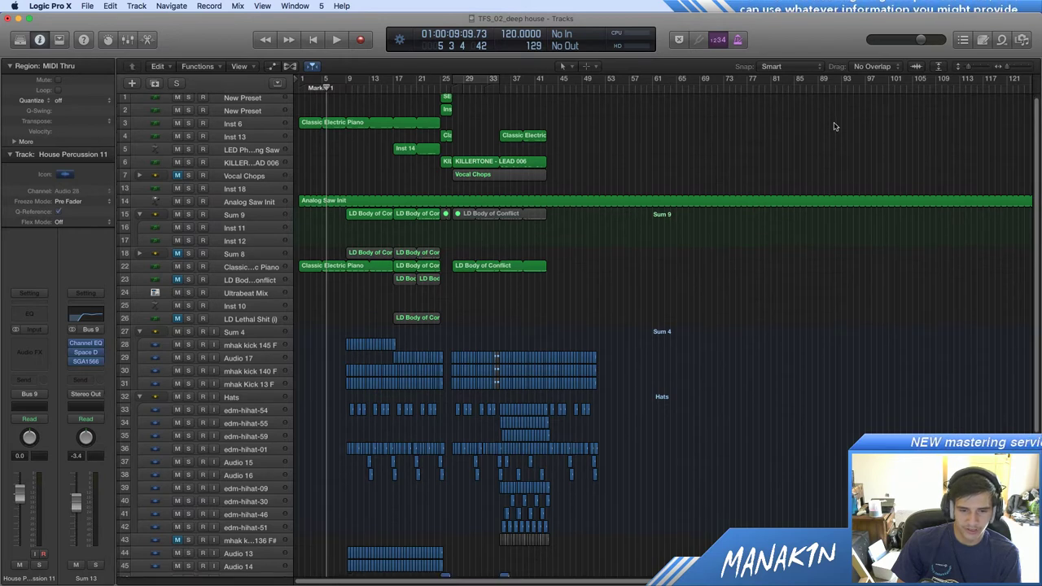
scroll(833, 136, "up", 13)
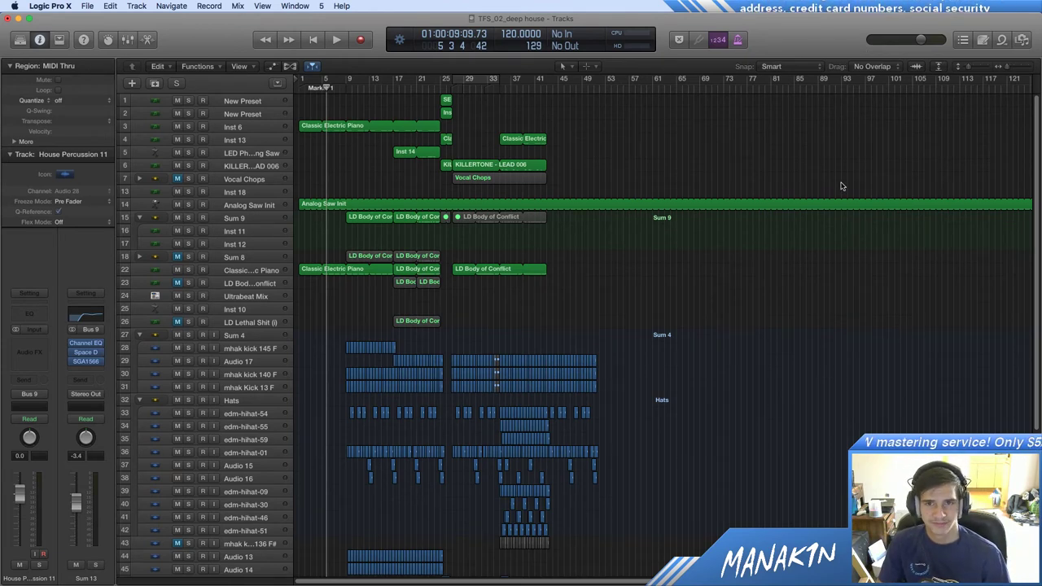
scroll(843, 200, "down", 13)
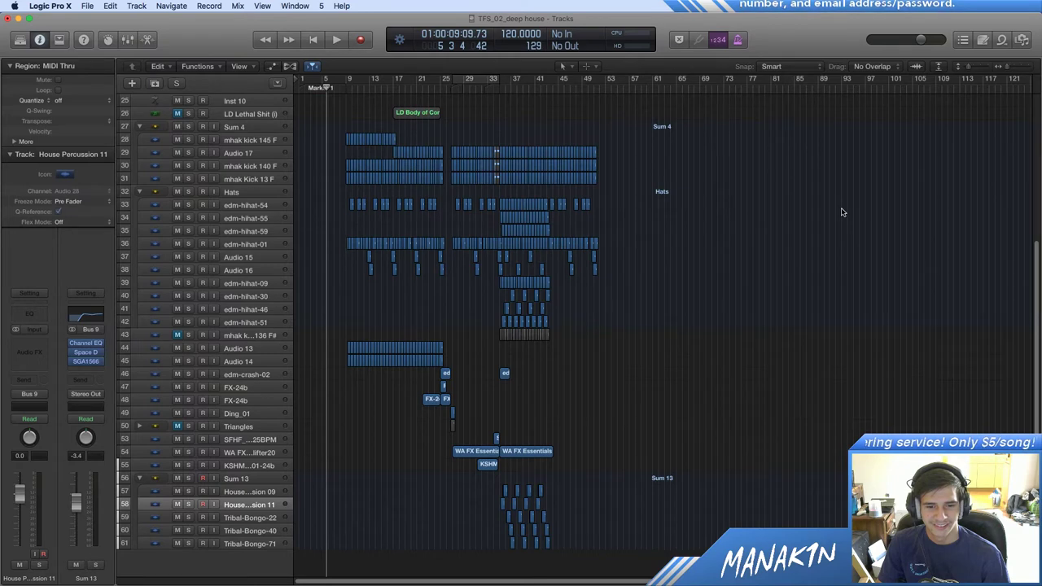
scroll(842, 213, "up", 12)
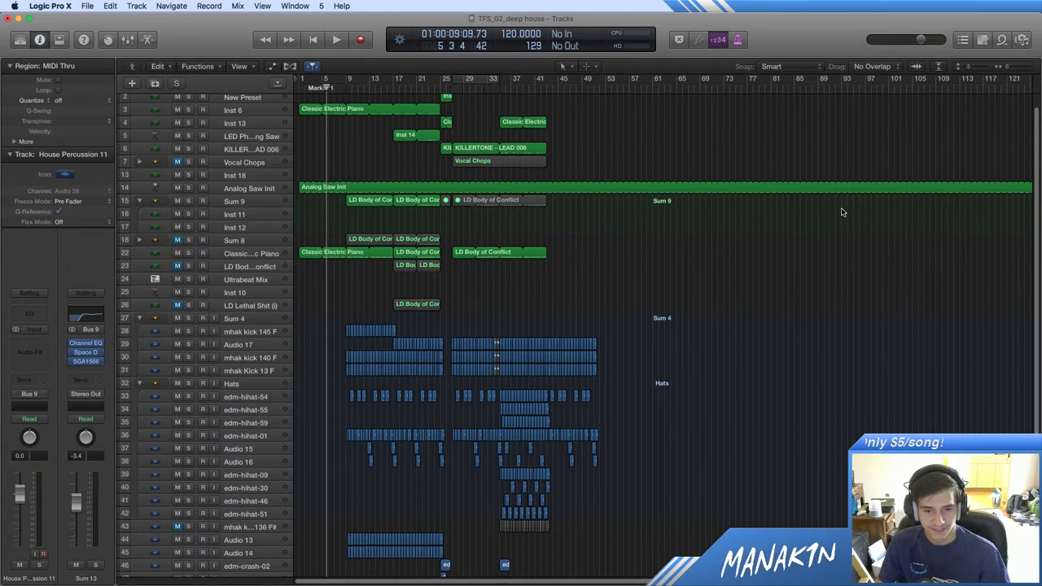
scroll(843, 213, "up", 1)
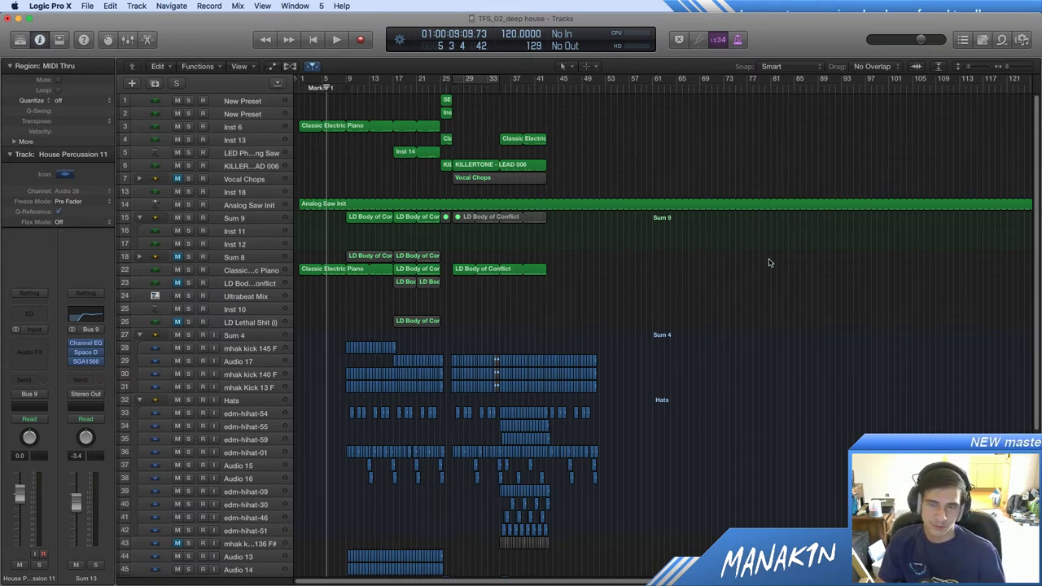
scroll(769, 269, "down", 5)
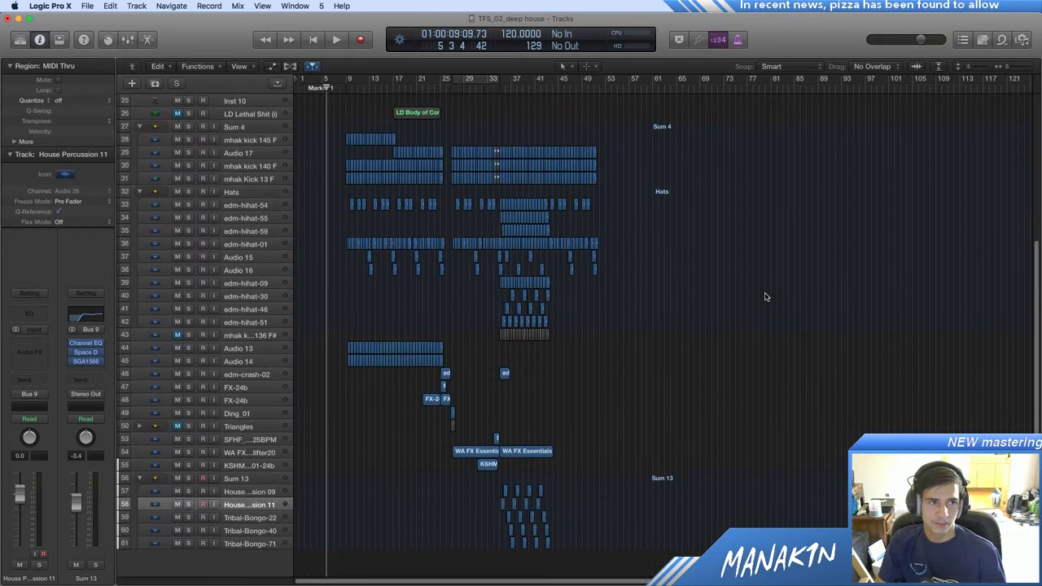
scroll(764, 297, "up", 5)
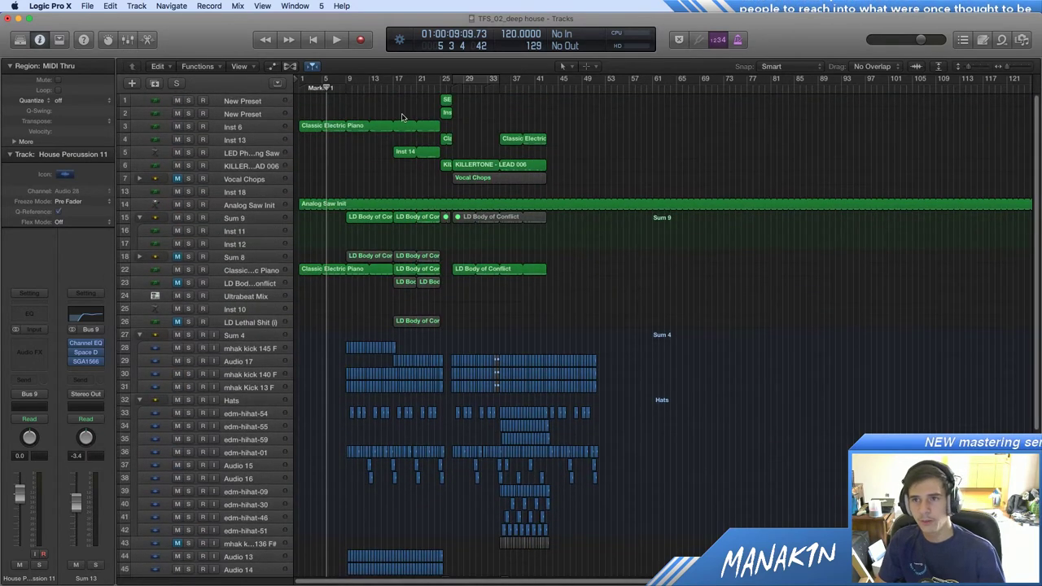
Step: Prefix the "improve vocal chops" line in the project notes with "X -" and close the notes
left_click(983, 40)
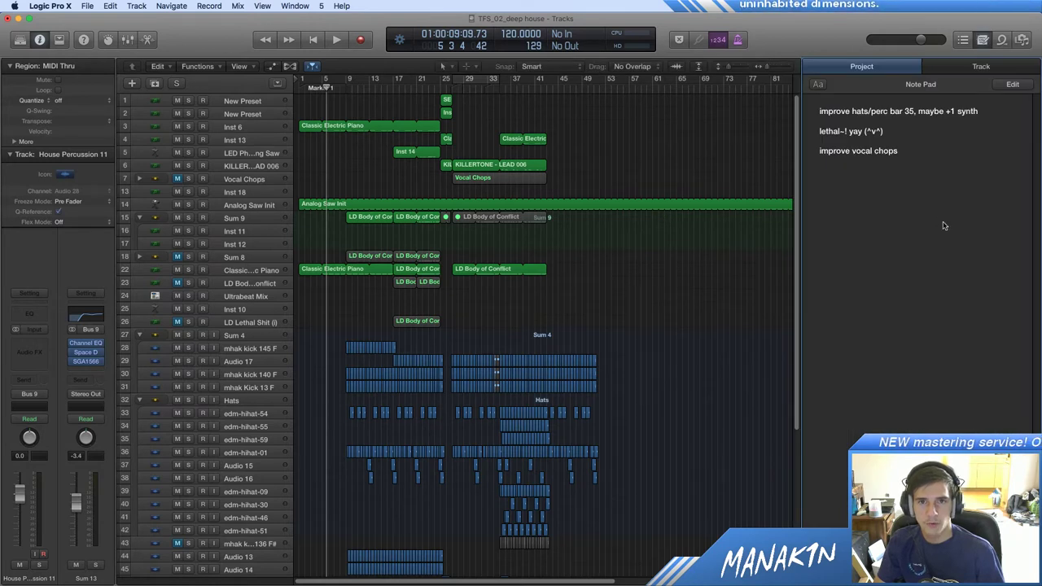
left_click(915, 186)
left_click(817, 151)
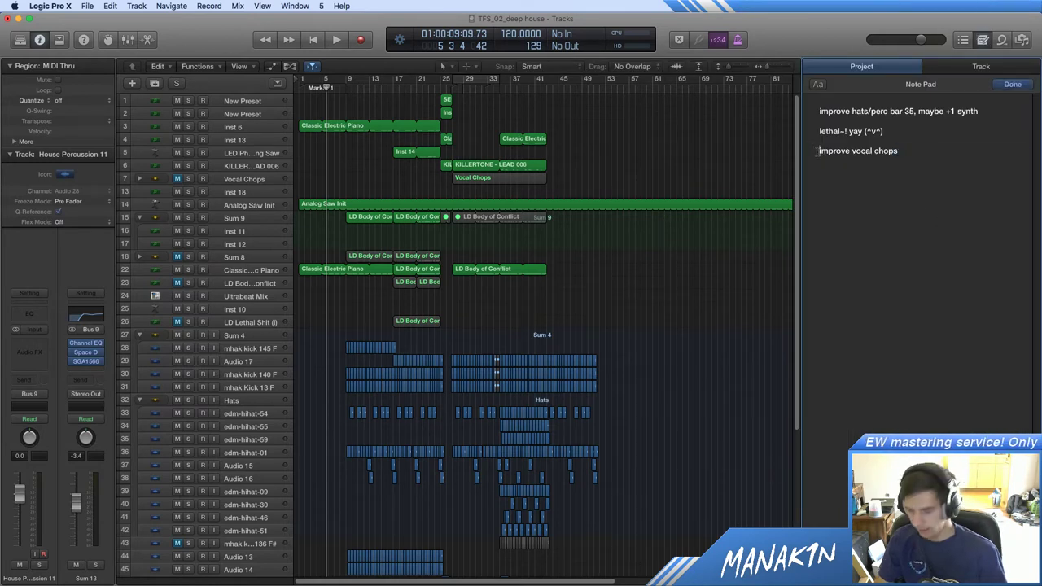
type("X -")
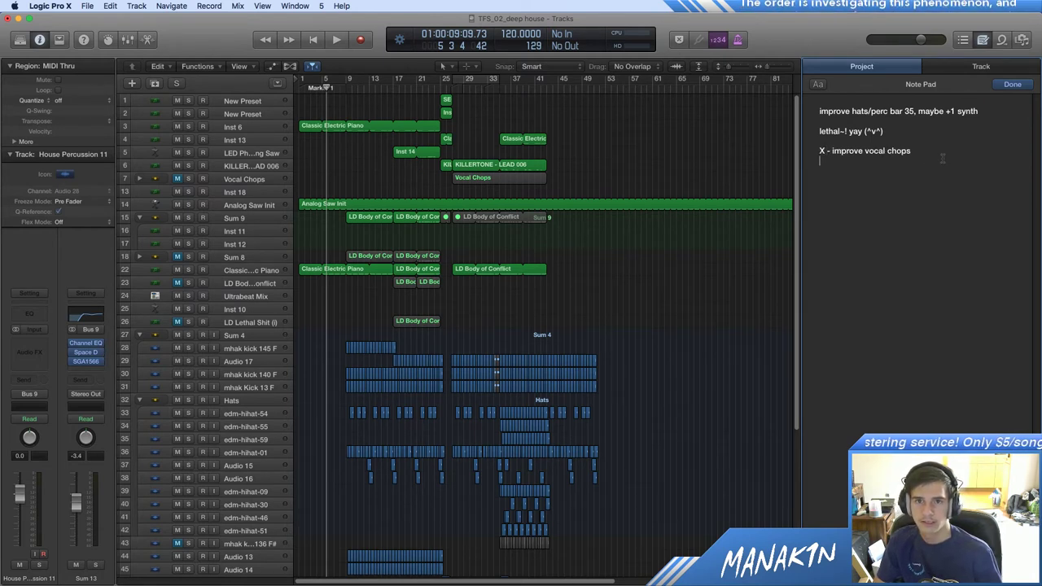
left_click(815, 190)
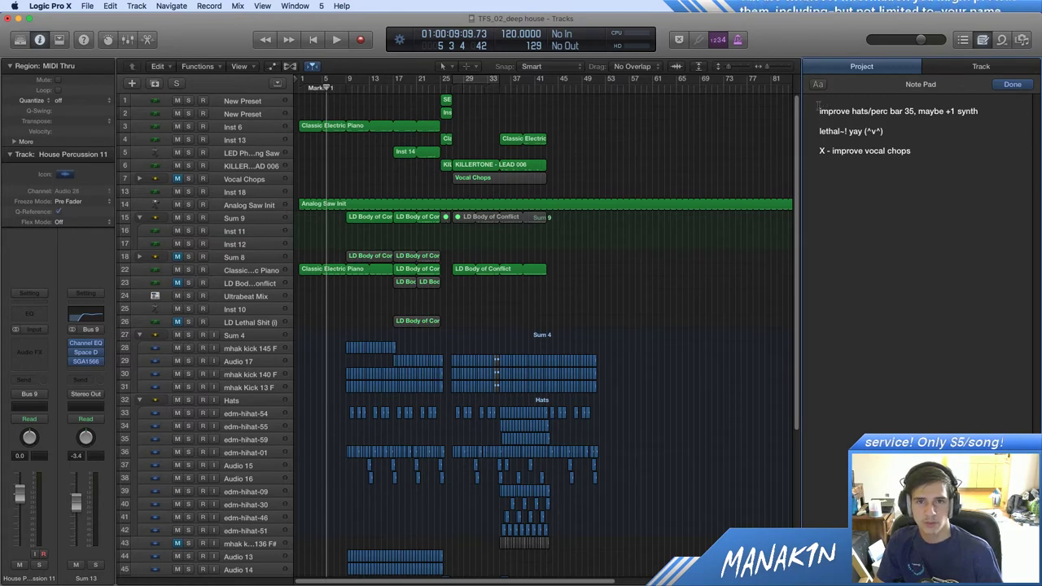
scroll(618, 391, "down", 6)
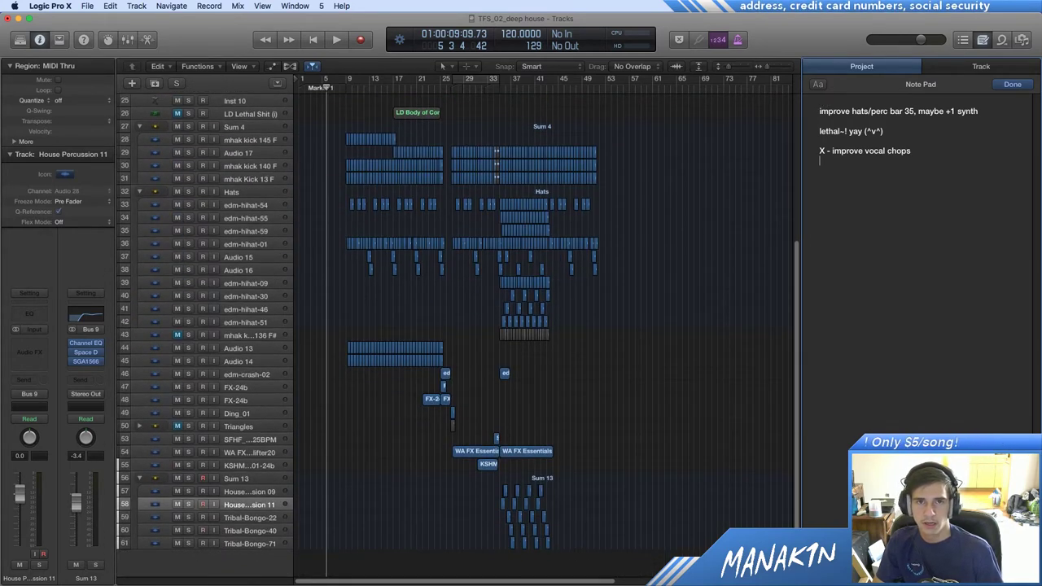
left_click(983, 39)
Step: Examine the arrangement between bars 5 and 45 at a larger horizontal scale, from the synth tracks down to the percussion
scroll(708, 301, "up", 6)
scroll(708, 301, "up", 1)
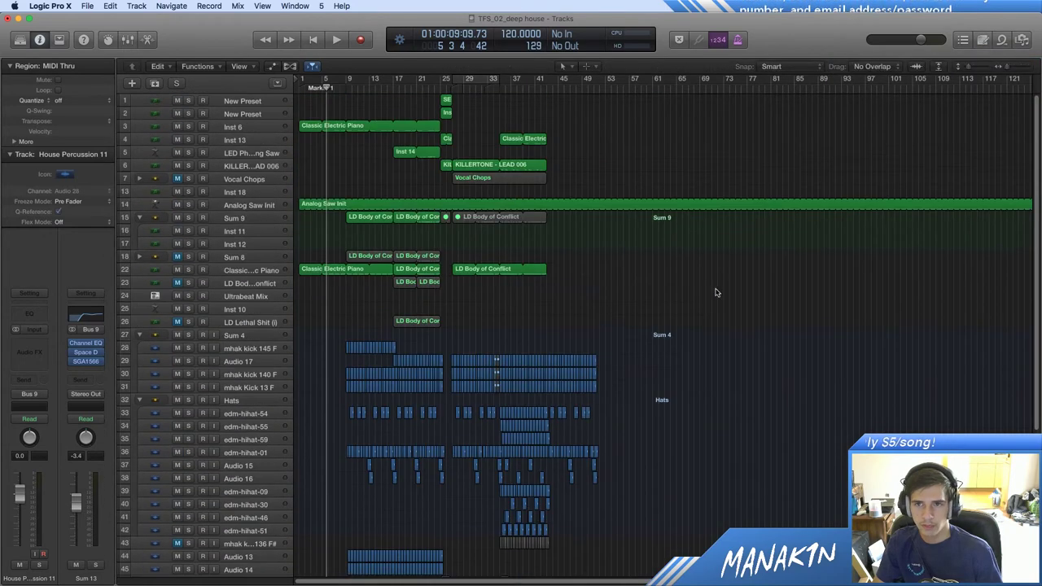
left_click(1026, 66)
left_click(1027, 67)
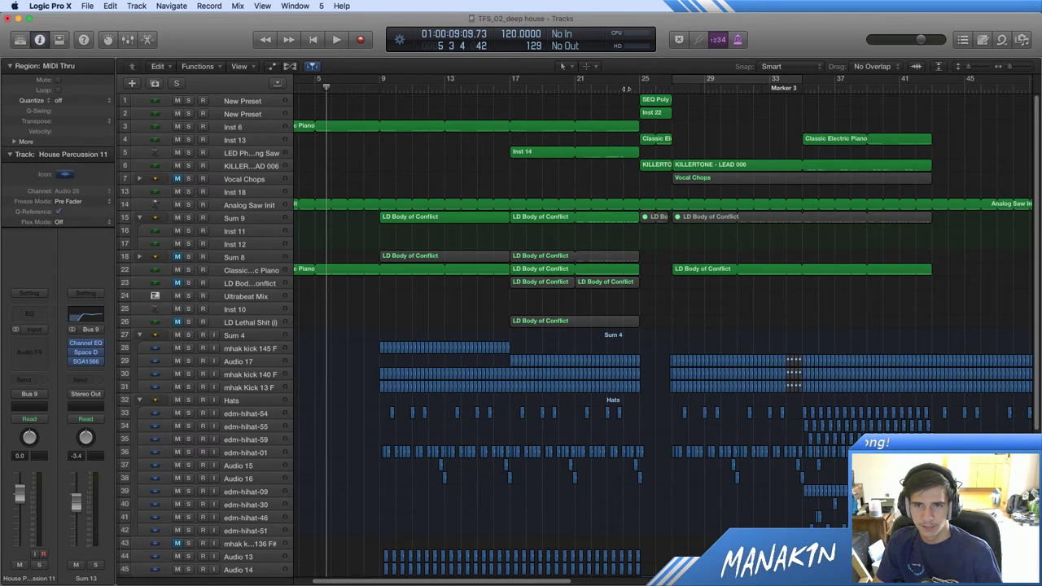
left_click_drag(743, 147, 709, 128)
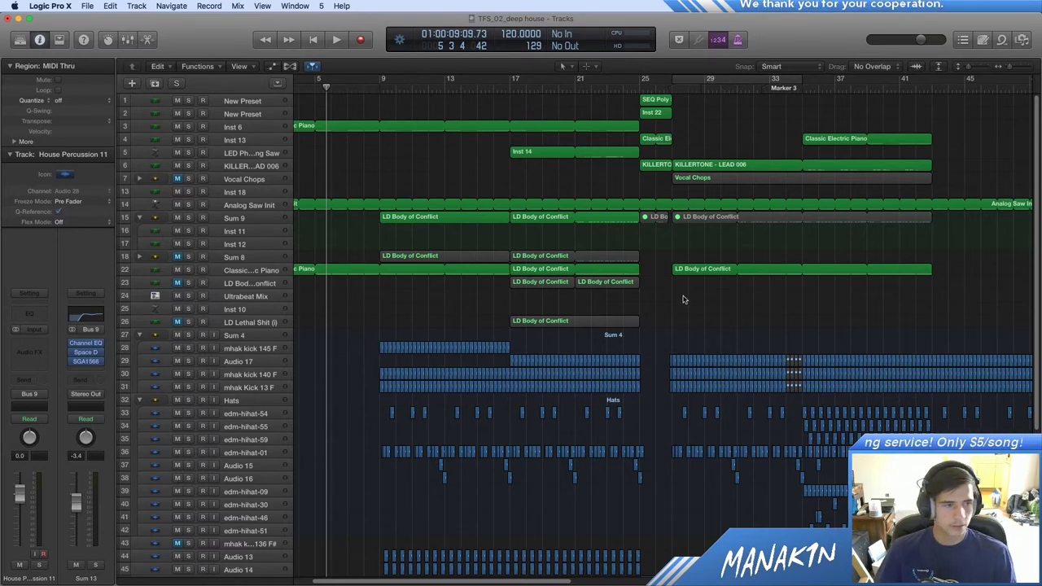
scroll(688, 293, "down", 3)
scroll(700, 327, "up", 3)
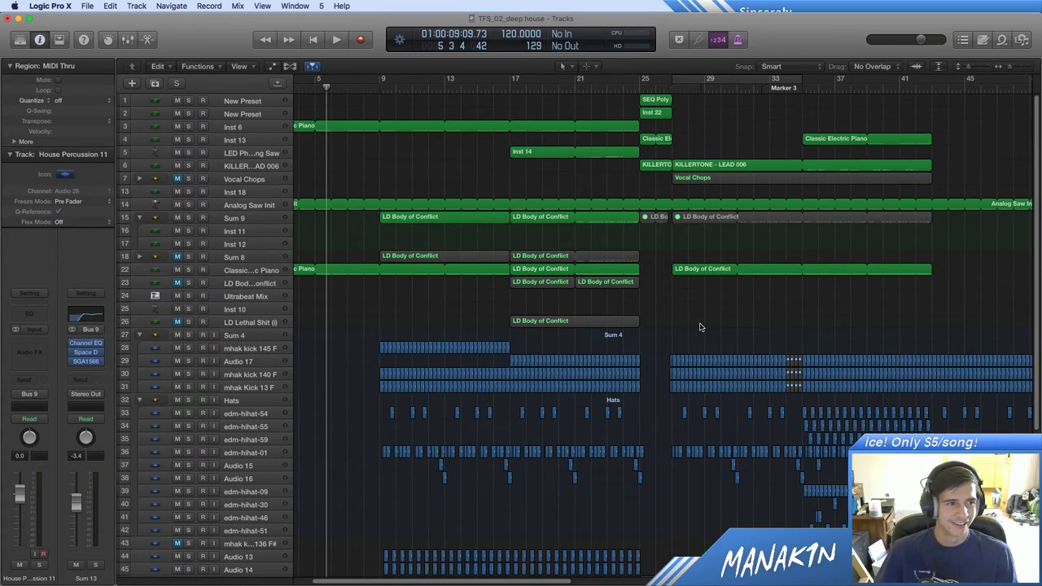
scroll(700, 327, "down", 5)
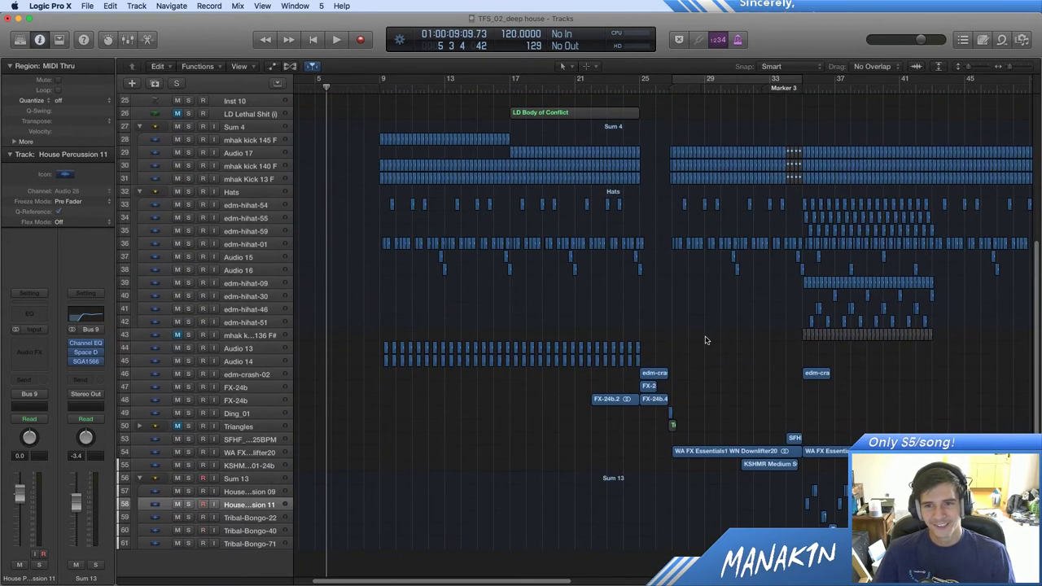
scroll(705, 340, "up", 5)
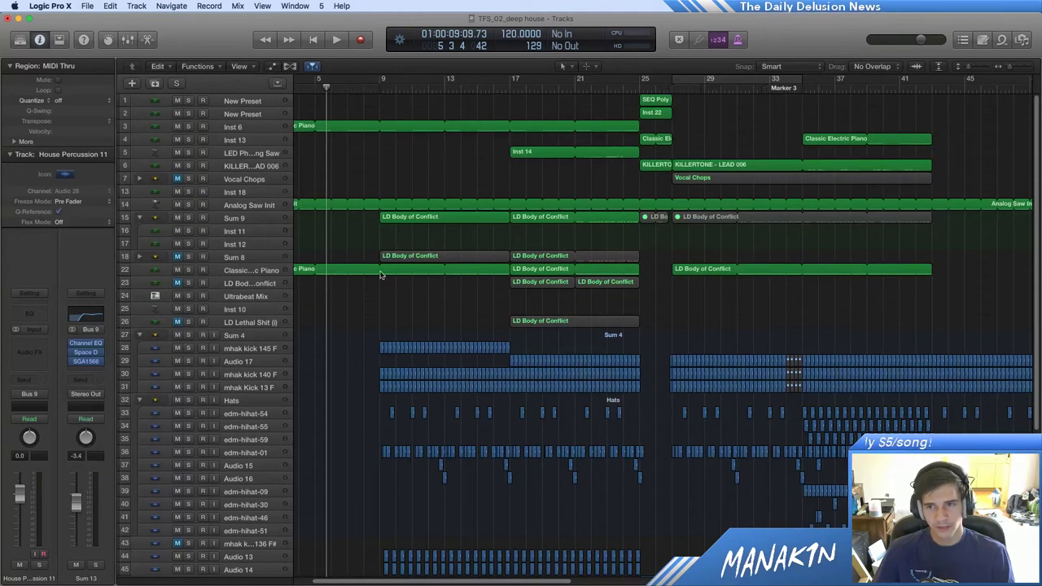
Step: Return the playhead to the start of the project and select the Inst 18 track
left_click(381, 272)
left_click(399, 298)
key("Return")
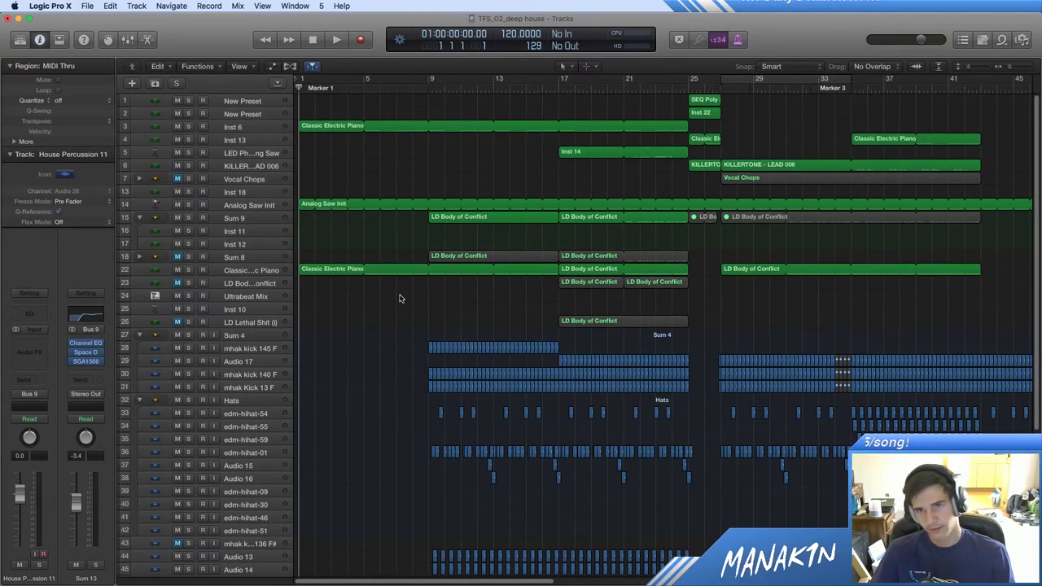
left_click(256, 100)
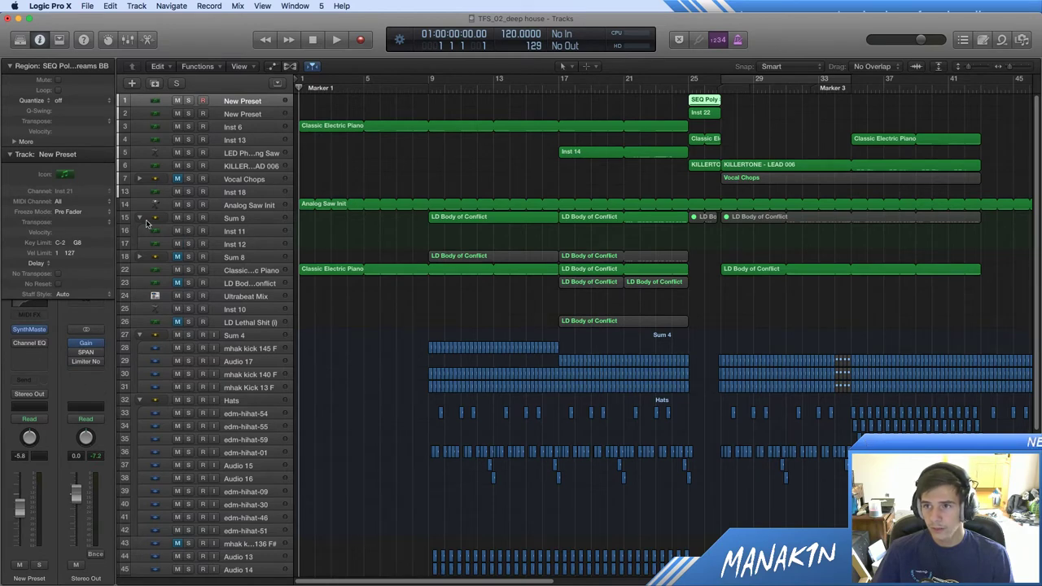
left_click(245, 194)
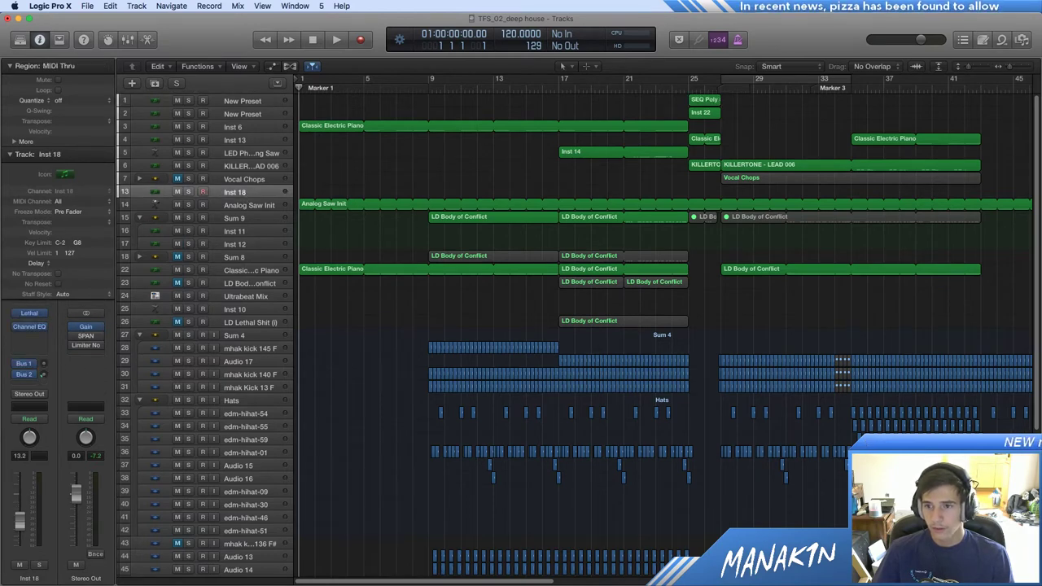
scroll(306, 559, "right", 10)
scroll(306, 560, "left", 10)
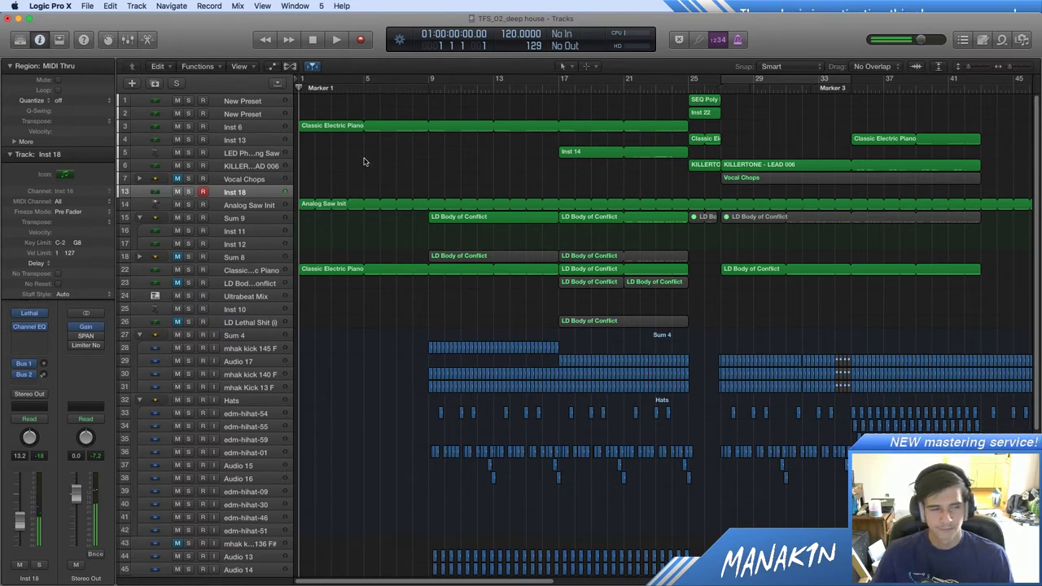
Step: Collapse the region and track inspectors and reset the Inst 18 channel strip
left_click(10, 66)
left_click(10, 82)
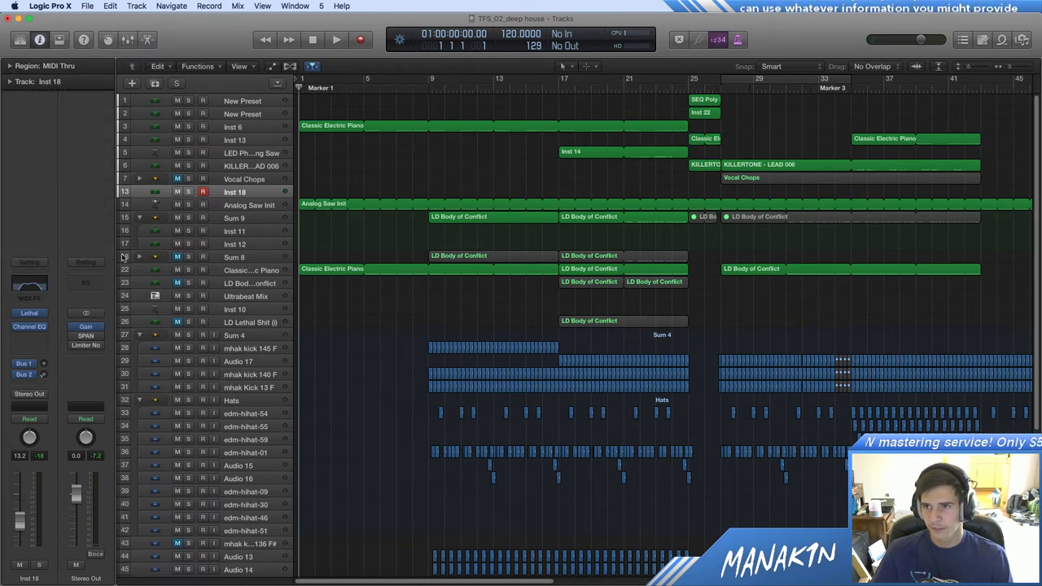
left_click(36, 264)
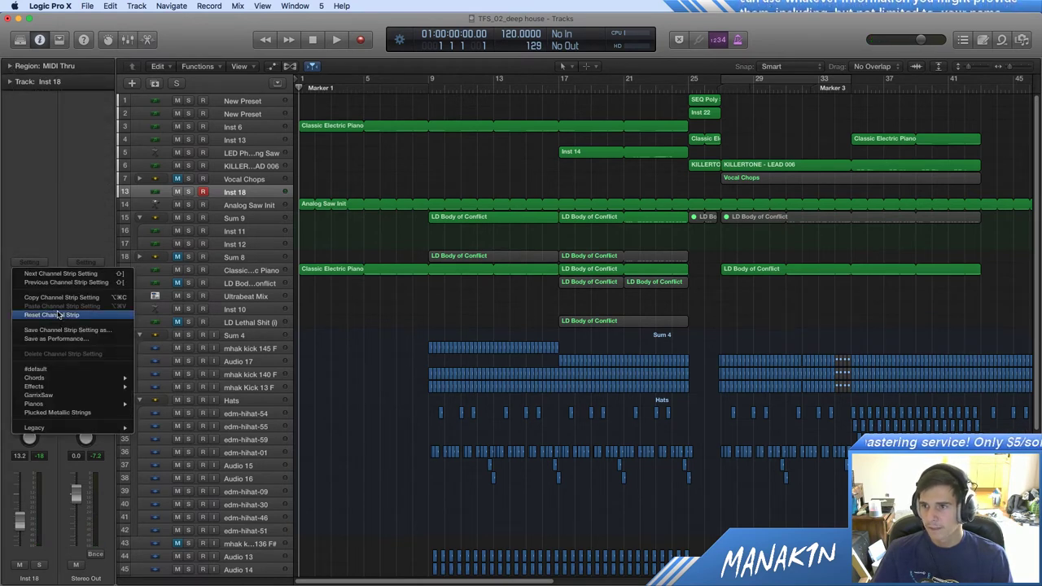
left_click(44, 299)
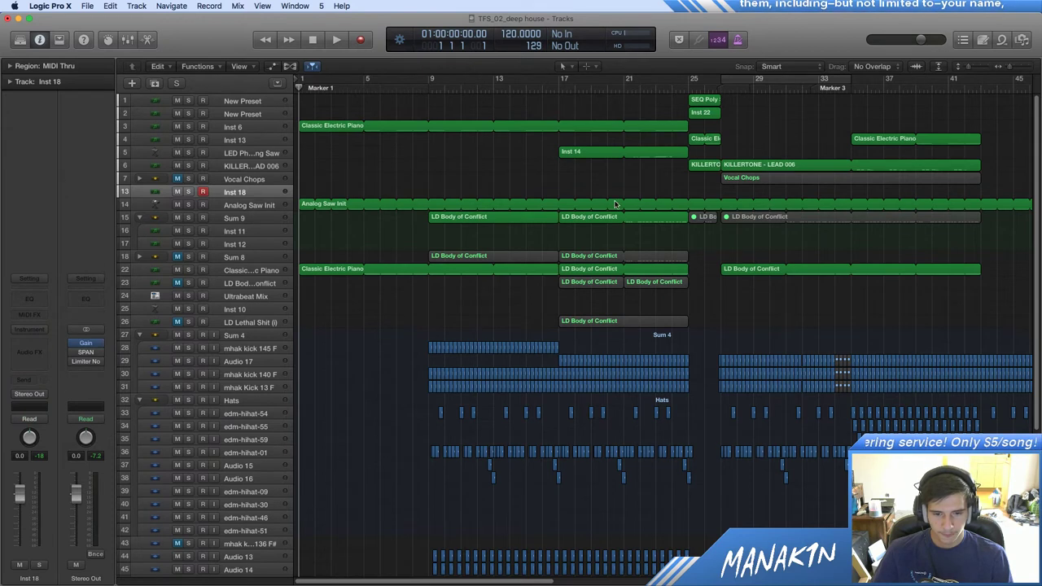
Step: Examine the first 40 or so bars of the arrangement with taller tracks, from the upper synth tracks down towards Sum 4
scroll(816, 281, "down", 1)
scroll(817, 282, "up", 1)
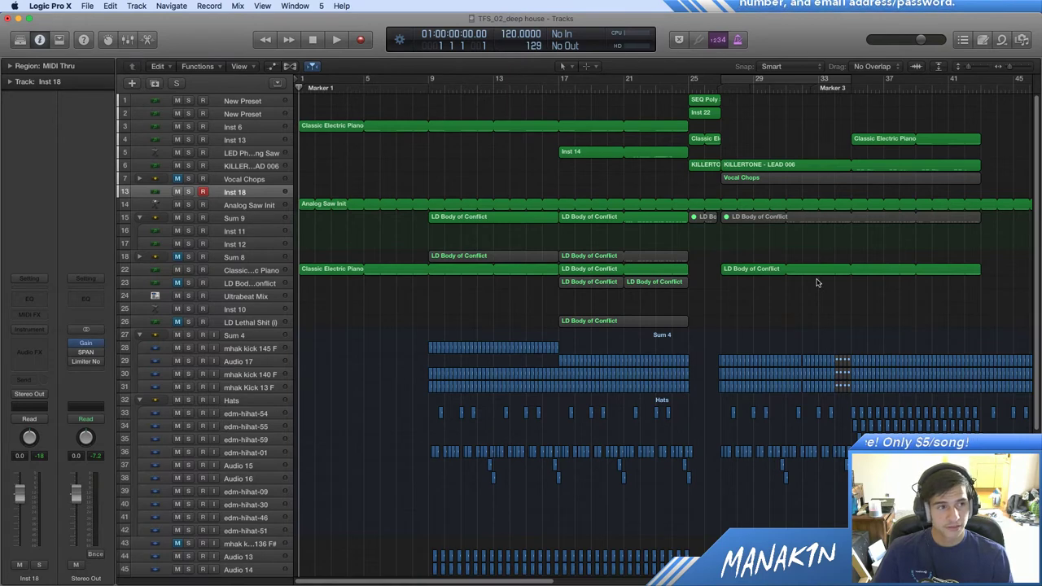
left_click(1026, 67)
left_click(987, 71)
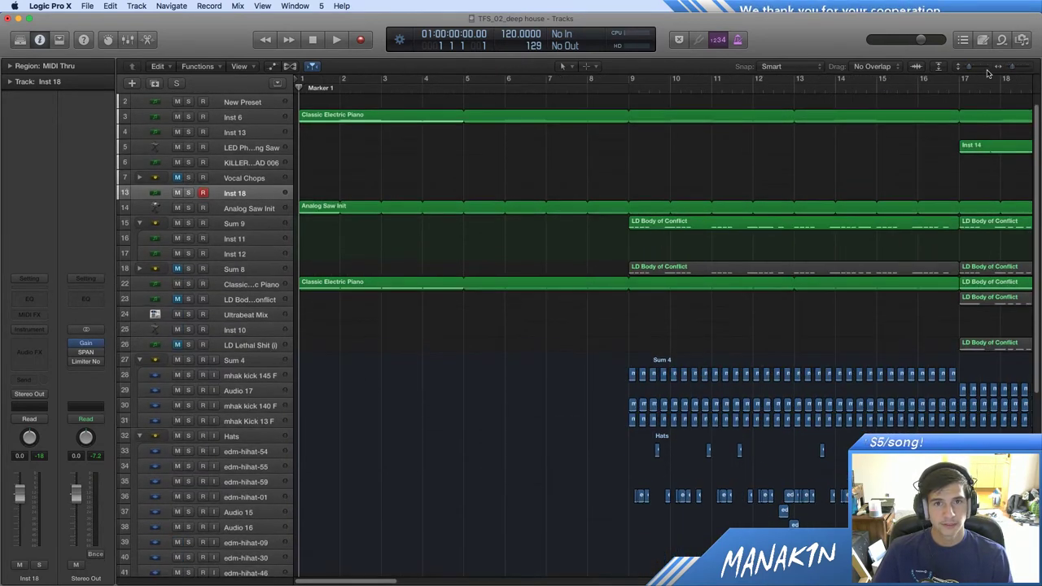
left_click(987, 70)
left_click(987, 70)
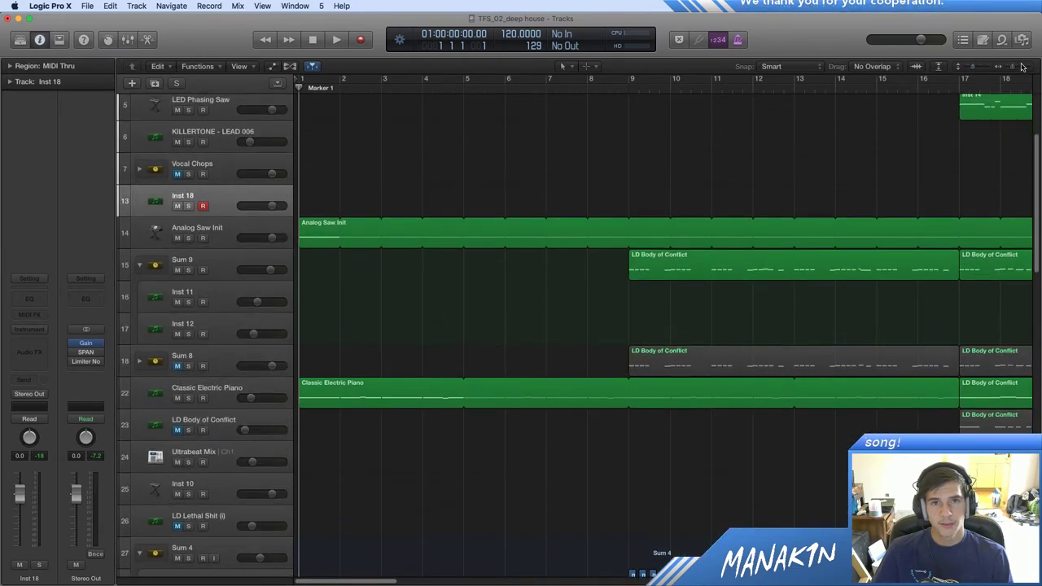
left_click_drag(1013, 69, 1008, 69)
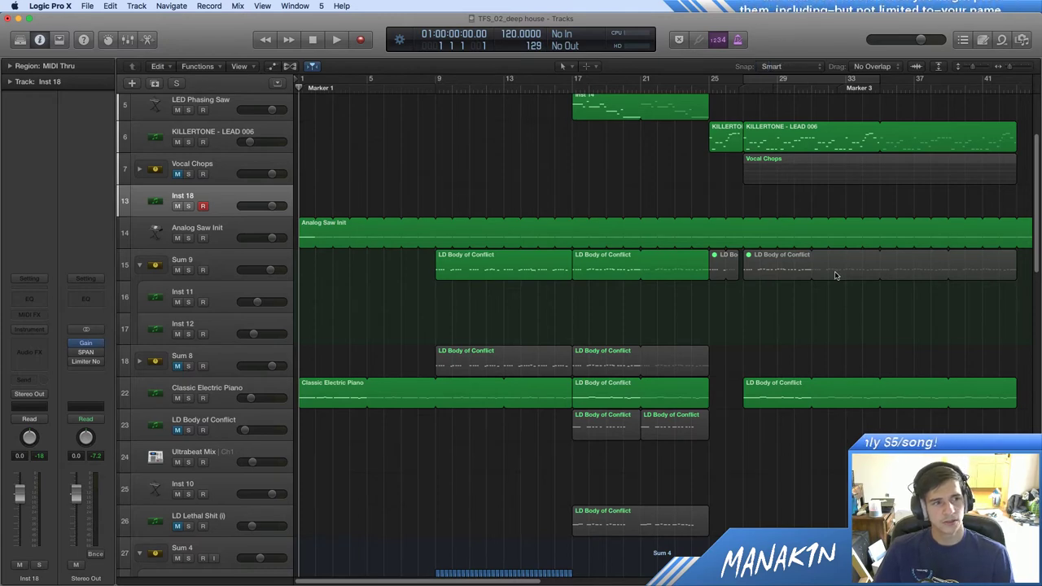
scroll(841, 276, "down", 3)
scroll(846, 289, "up", 5)
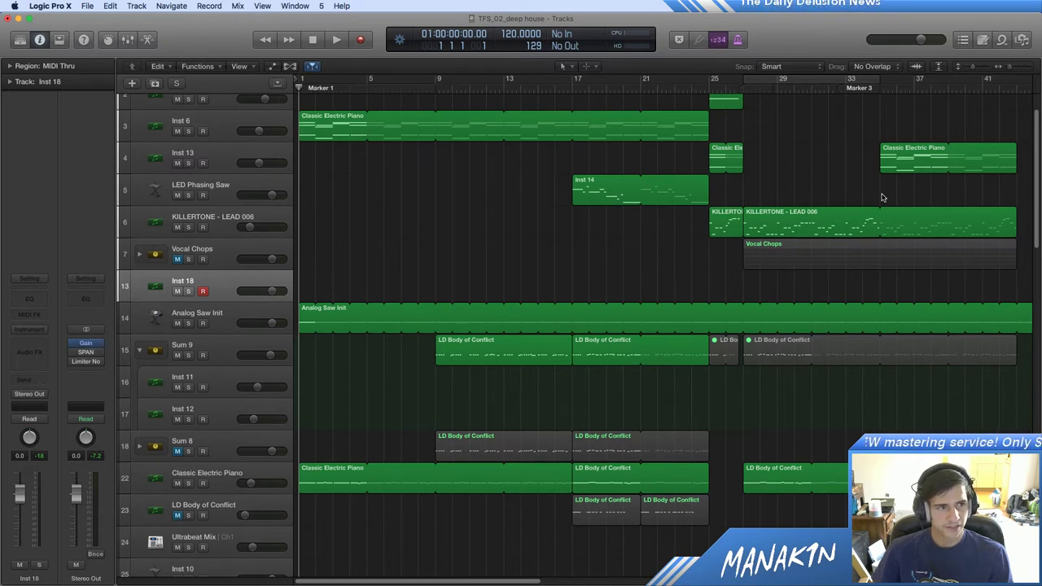
scroll(881, 197, "down", 3)
scroll(871, 200, "up", 5)
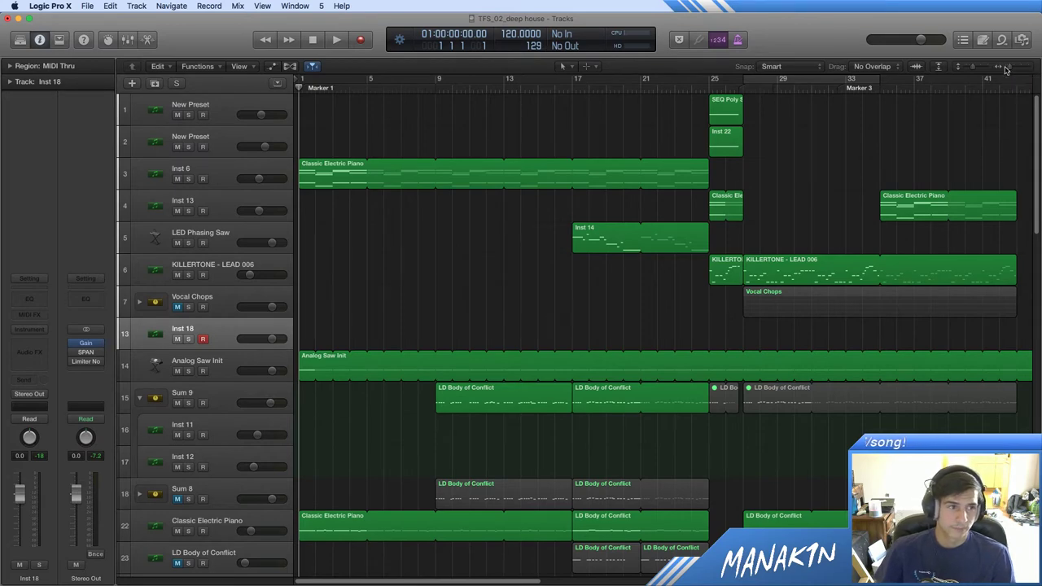
scroll(984, 118, "down", 3)
scroll(983, 120, "up", 3)
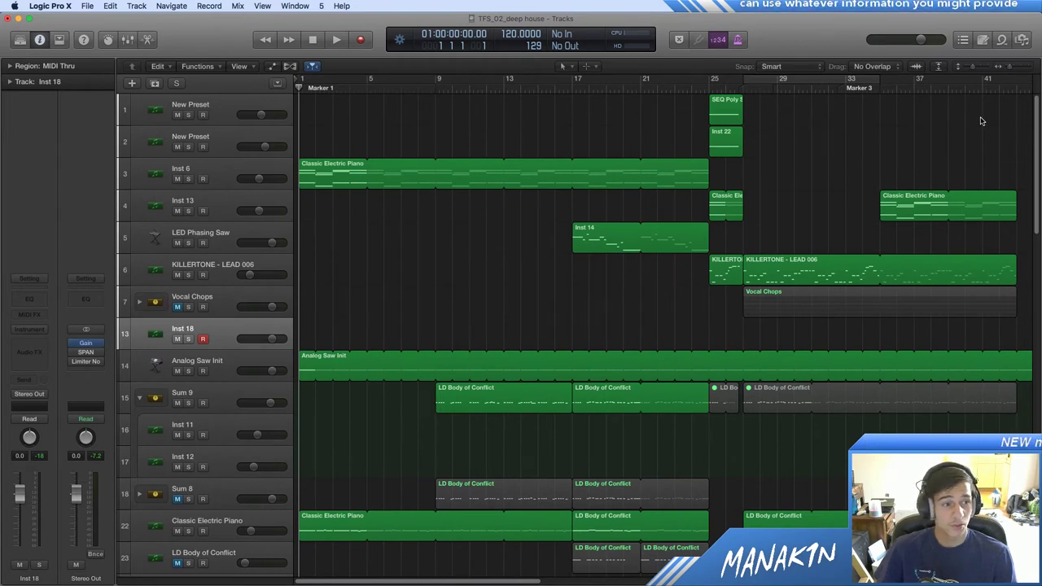
scroll(982, 120, "down", 2)
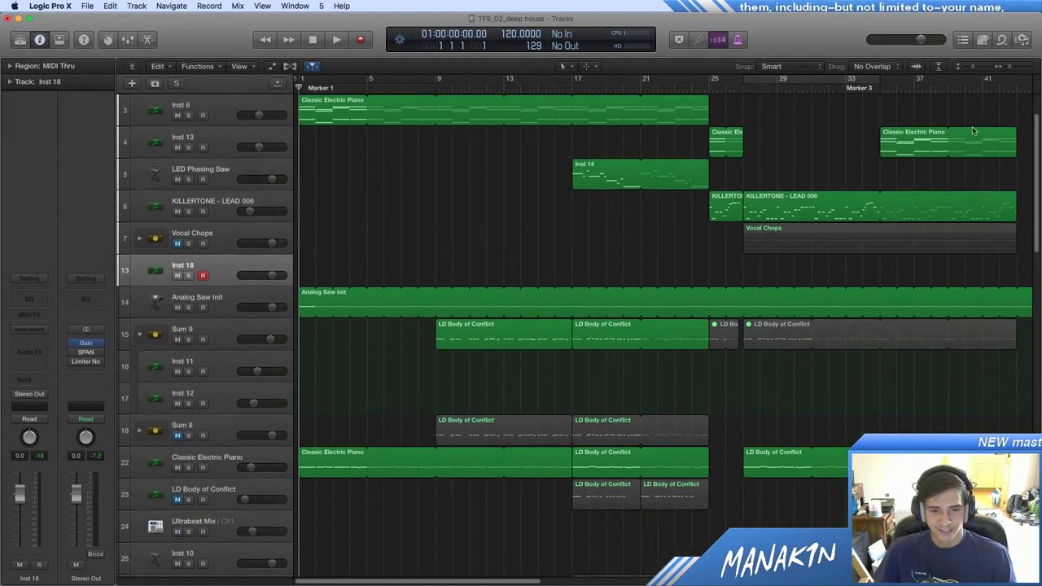
scroll(950, 145, "up", 2)
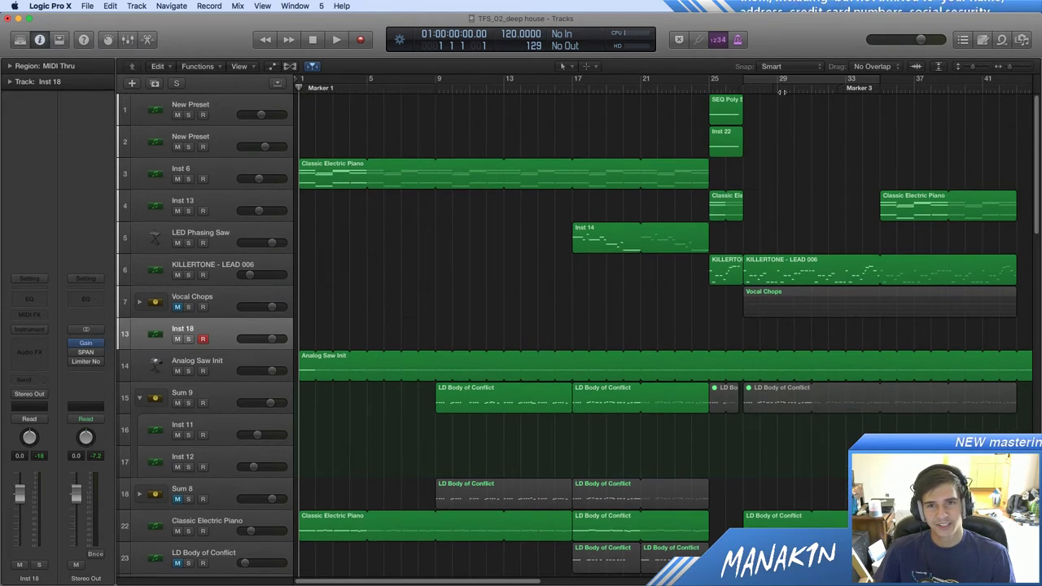
Step: Play the section from about bar 24 to bar 32, following it along the timeline
left_click(694, 88)
key("space")
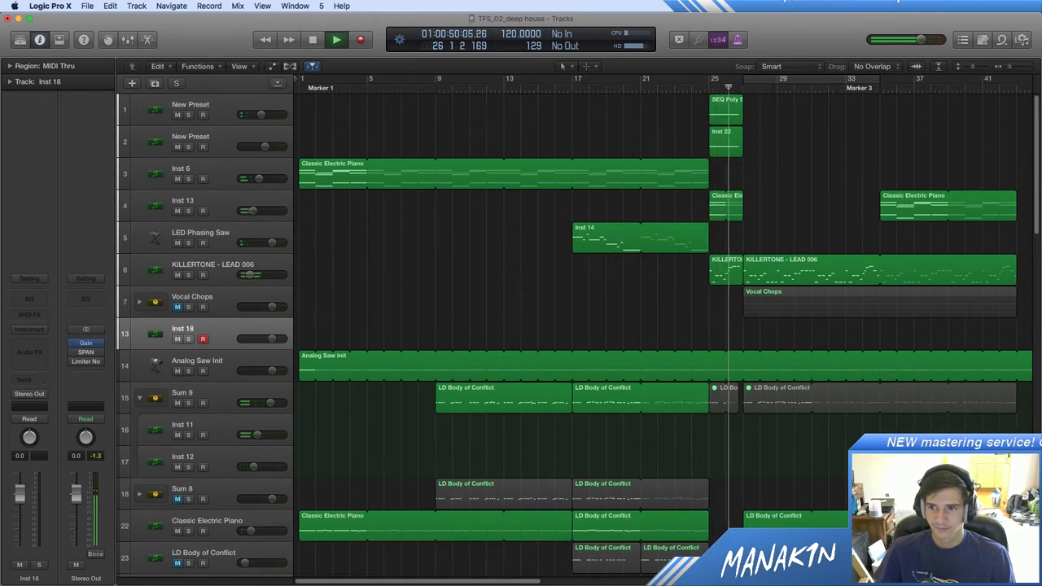
left_click_drag(468, 581, 560, 582)
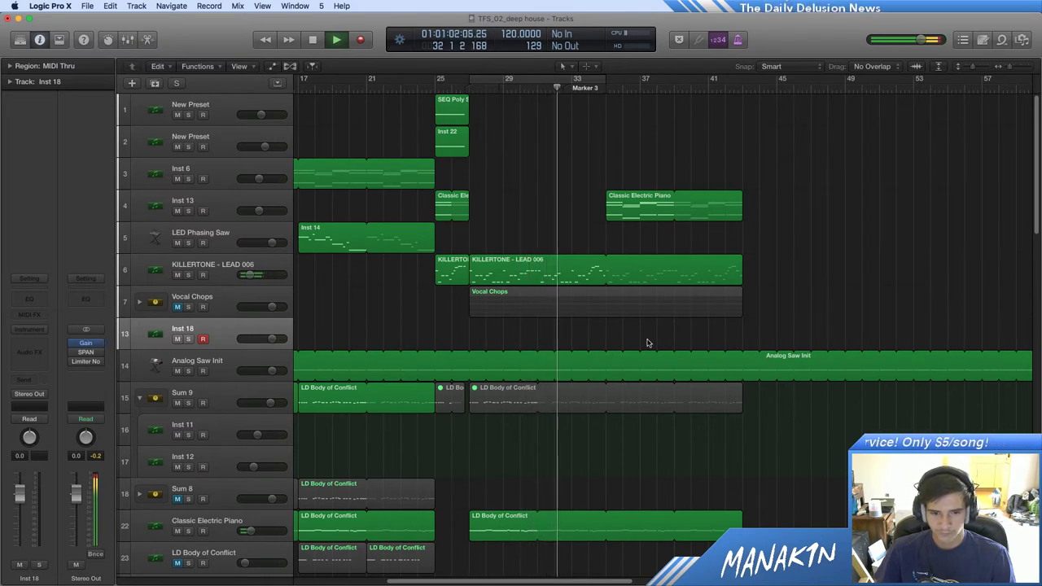
key("space")
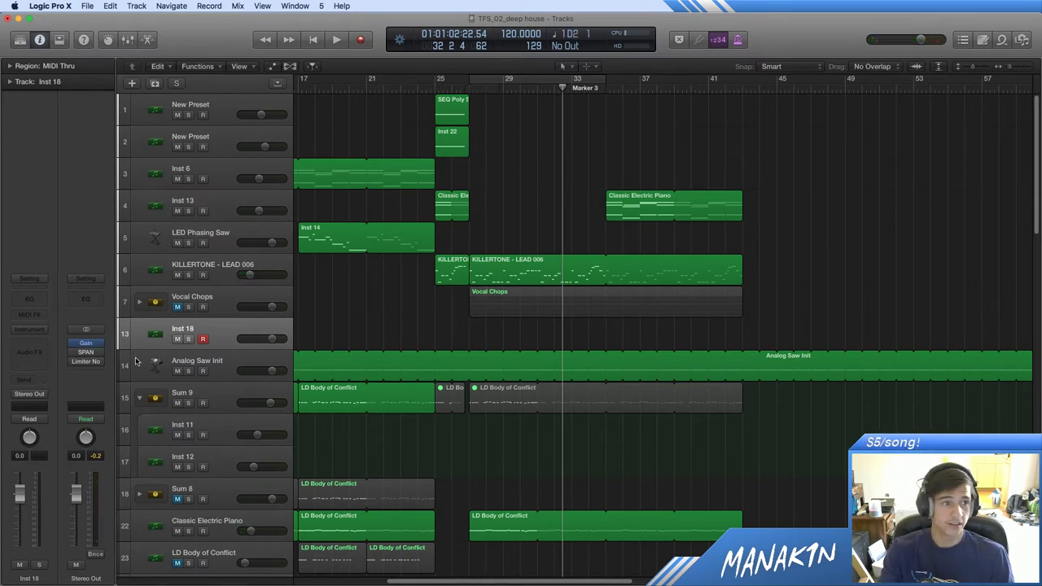
left_click(33, 331)
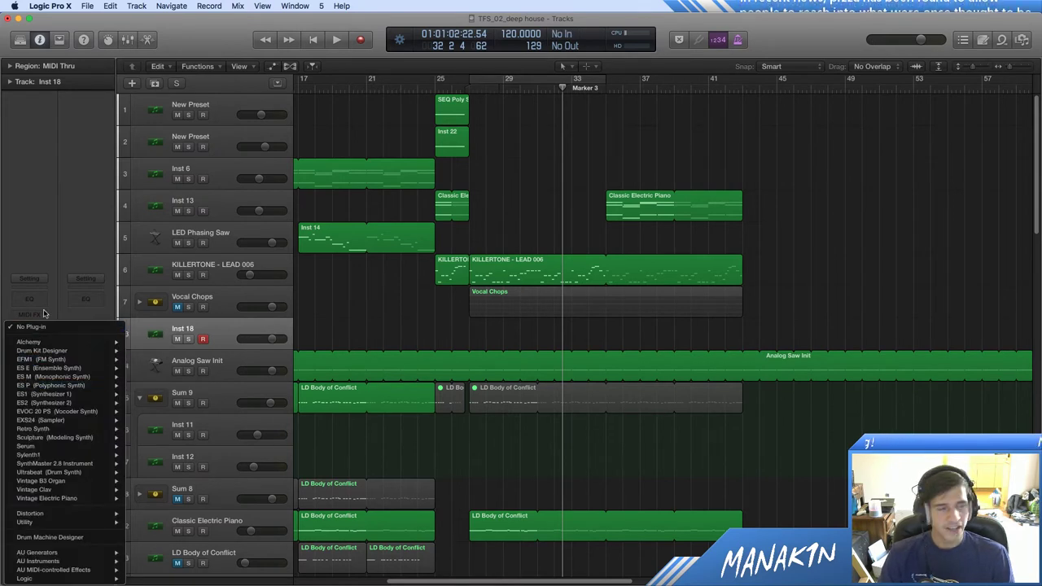
left_click(42, 200)
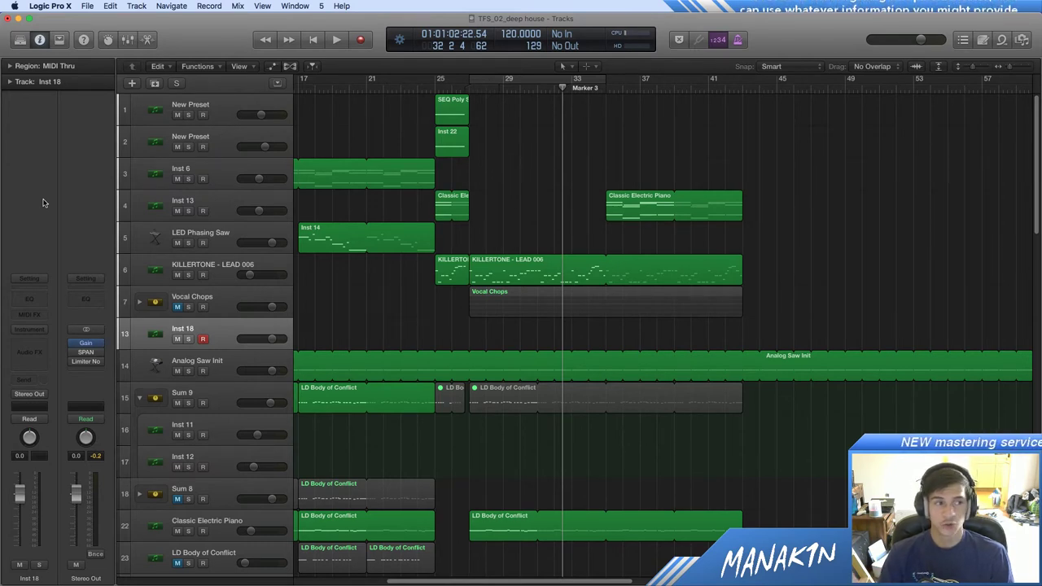
left_click(21, 322)
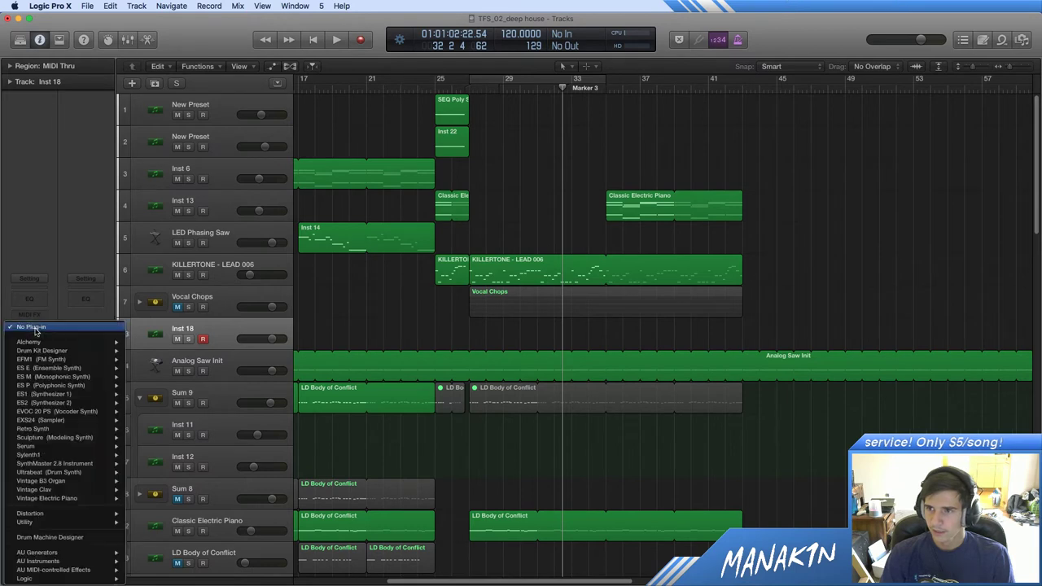
left_click(58, 249)
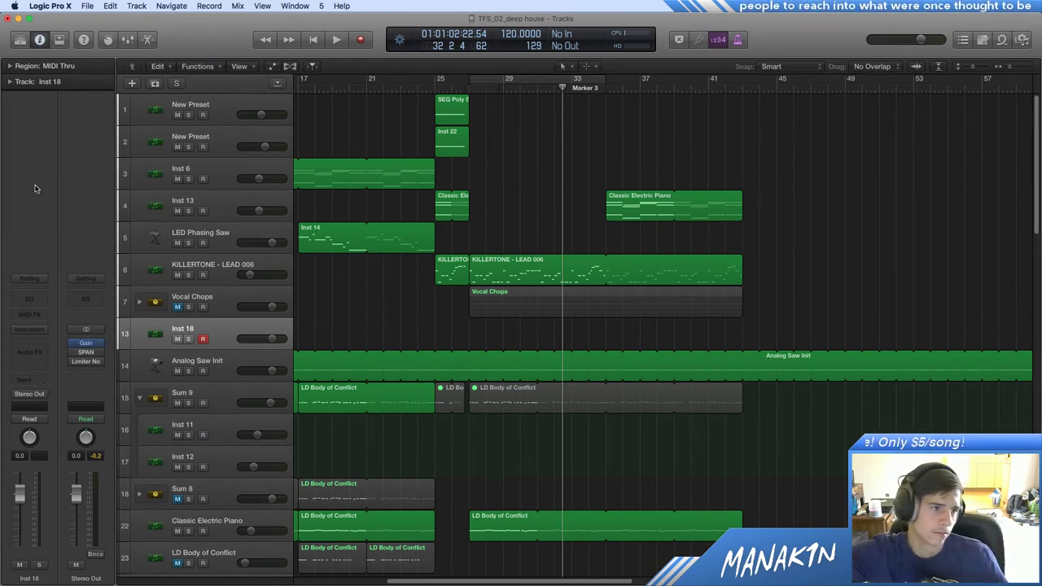
Step: Load Retro Synth as the instrument on Inst 18, audition its Factory Default sound and close its window
left_click(37, 329)
mouse_move(59, 438)
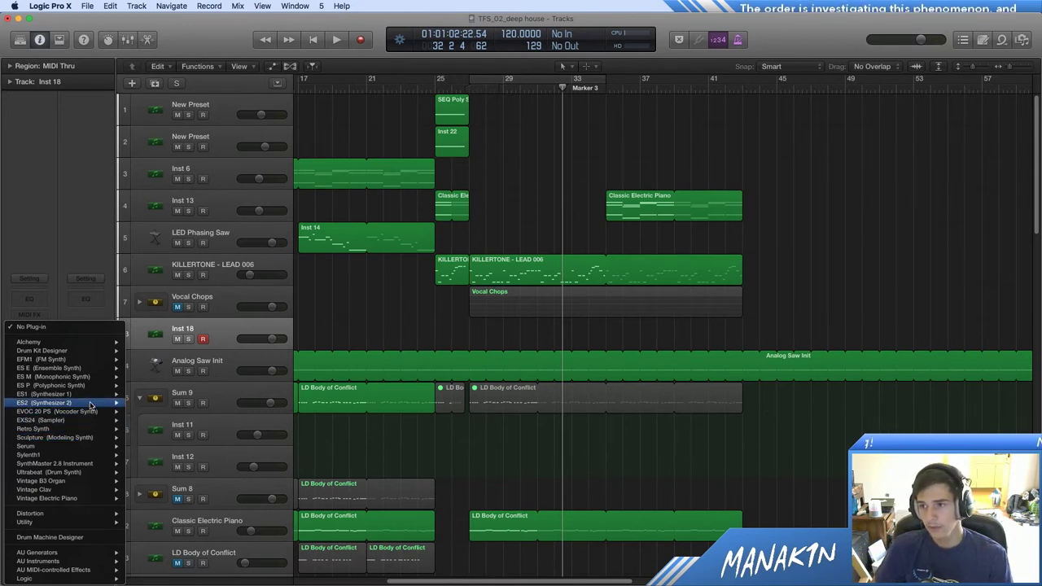
mouse_move(91, 405)
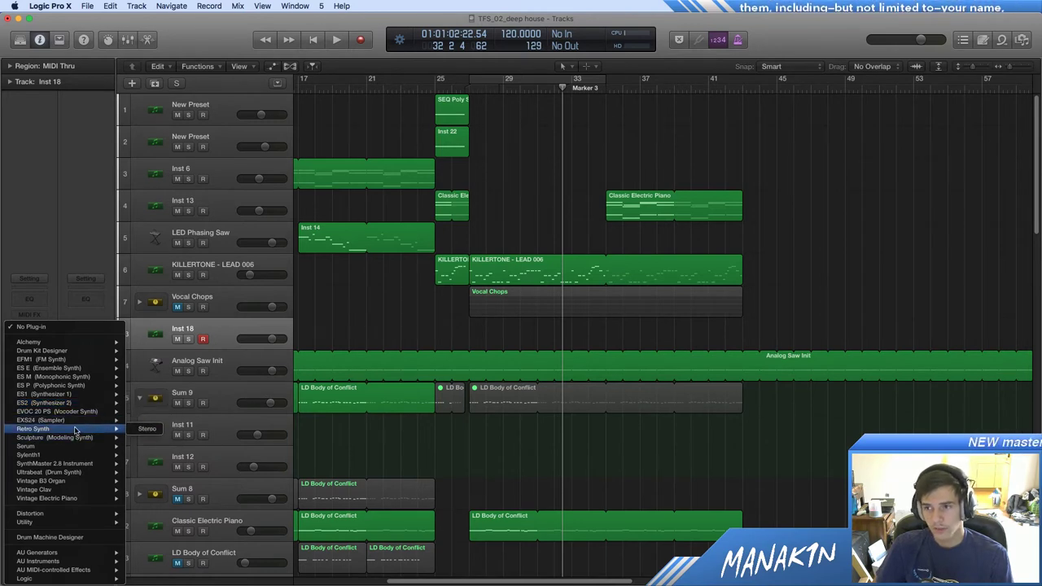
left_click(75, 429)
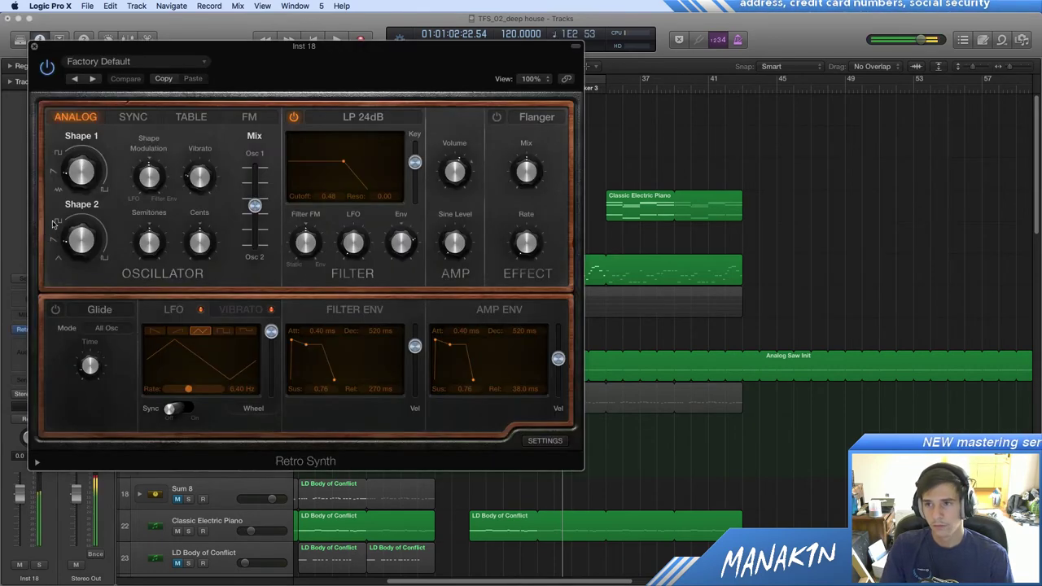
mouse_move(84, 242)
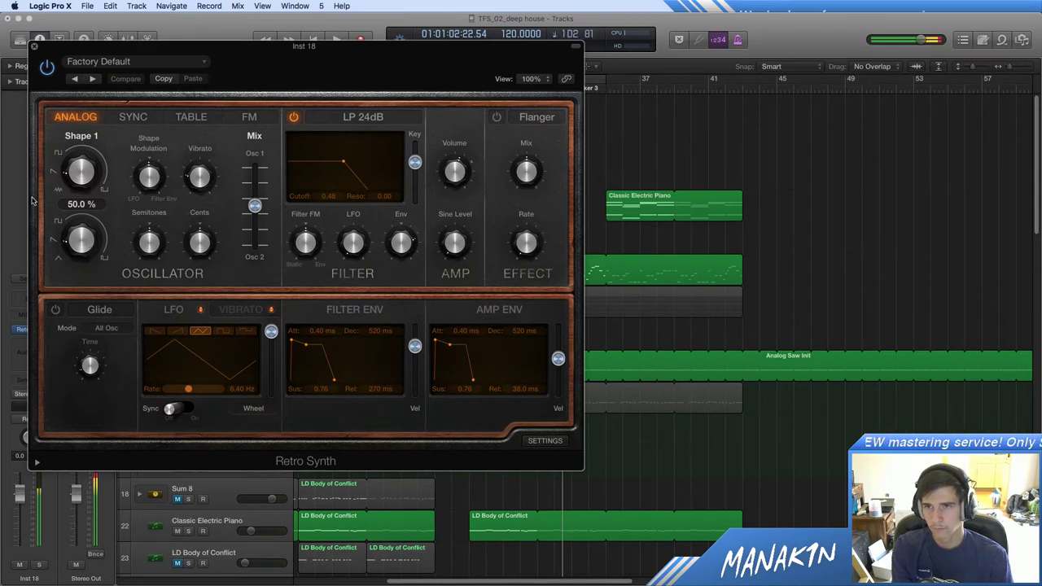
left_click(34, 46)
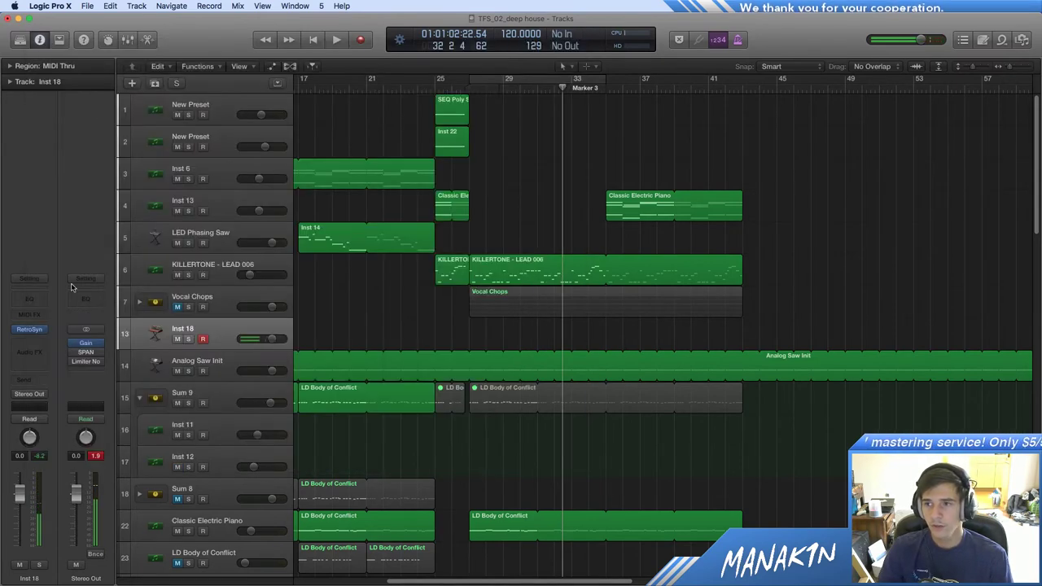
Step: Replace Retro Synth on the Inst 18 track with the ES2 synthesizer
left_click(48, 329)
mouse_move(52, 361)
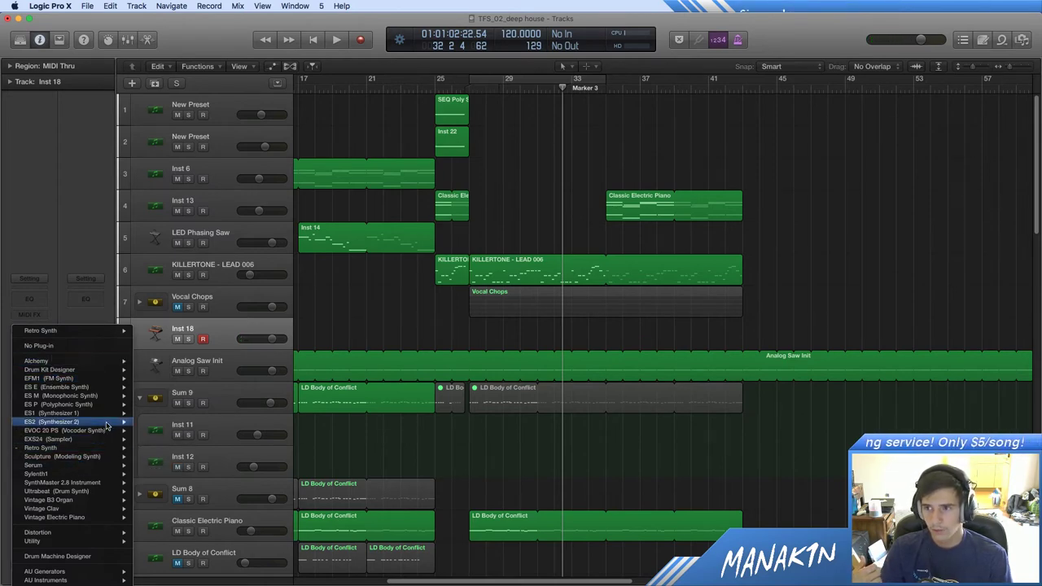
left_click(151, 423)
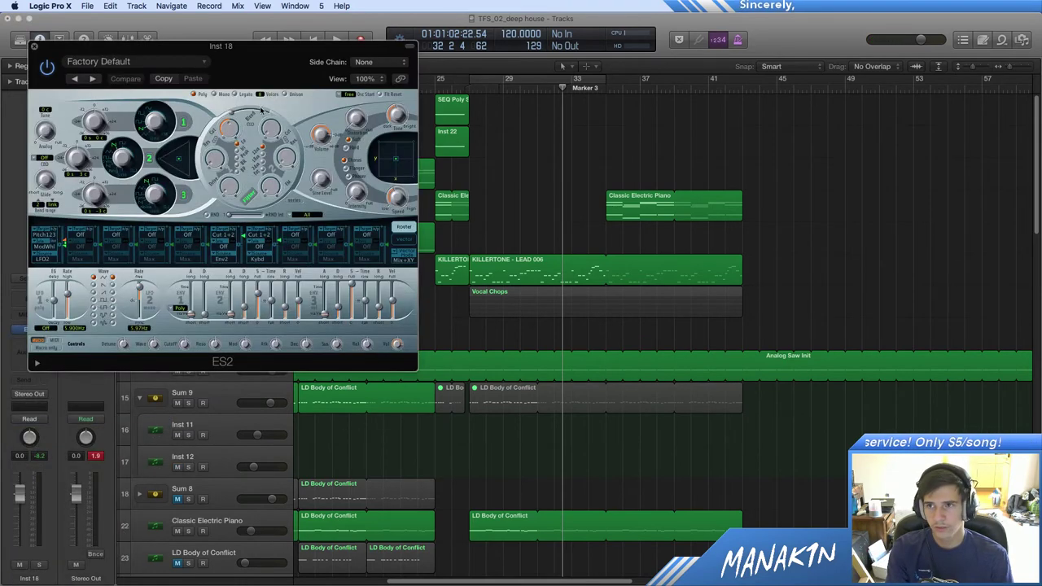
Step: Load the Analog Saw Init preset from ES2's Tutorial Settings and advance to Analog Saw Unison
left_click(136, 62)
mouse_move(140, 430)
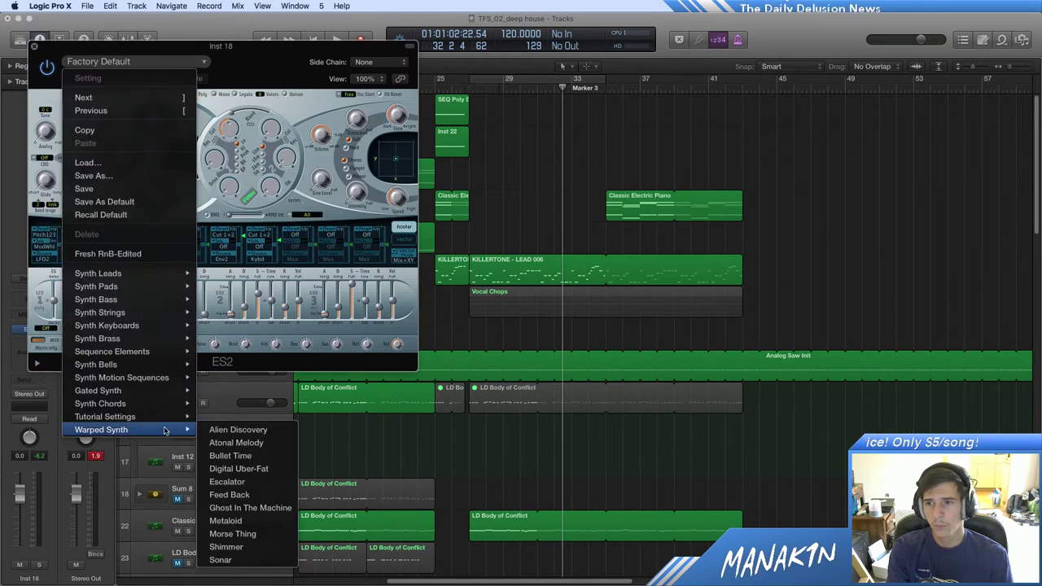
mouse_move(180, 421)
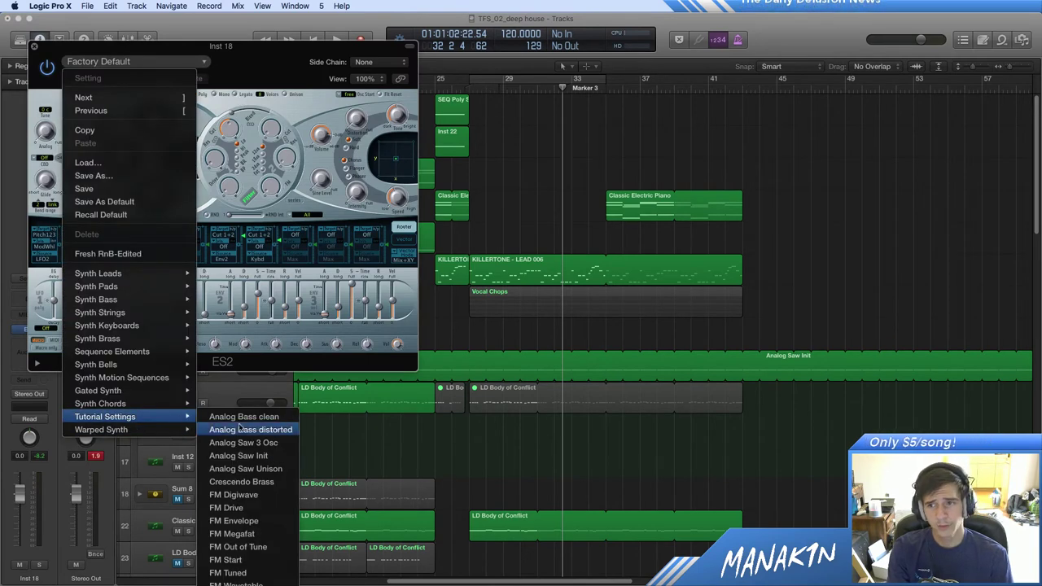
left_click(238, 455)
left_click(93, 78)
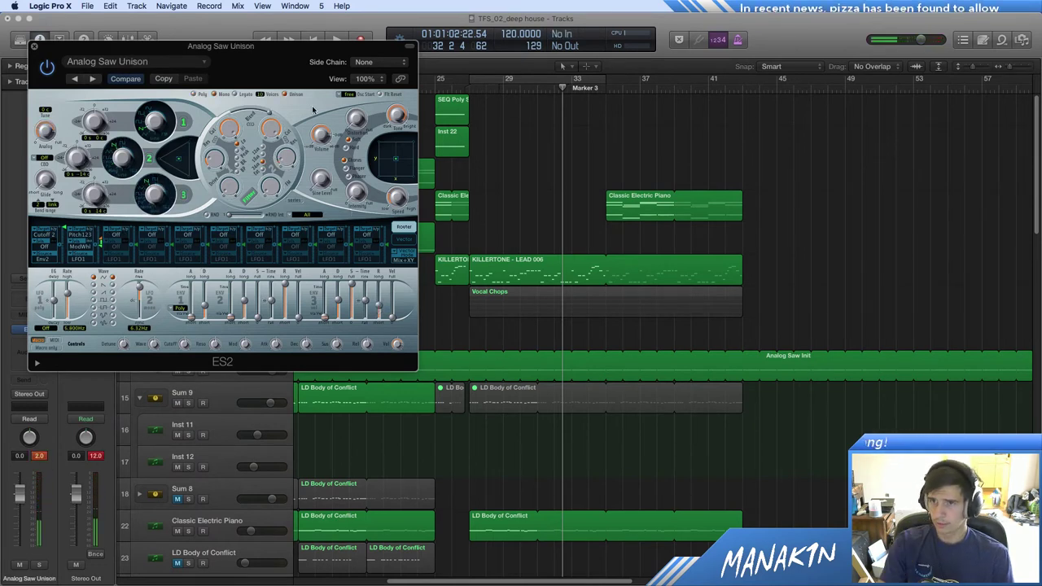
Step: Lower the ES2 volume slightly and switch the patch's voice mode to Poly
mouse_move(321, 136)
left_mouse_down()
mouse_move(321, 162)
mouse_move(316, 148)
left_mouse_up()
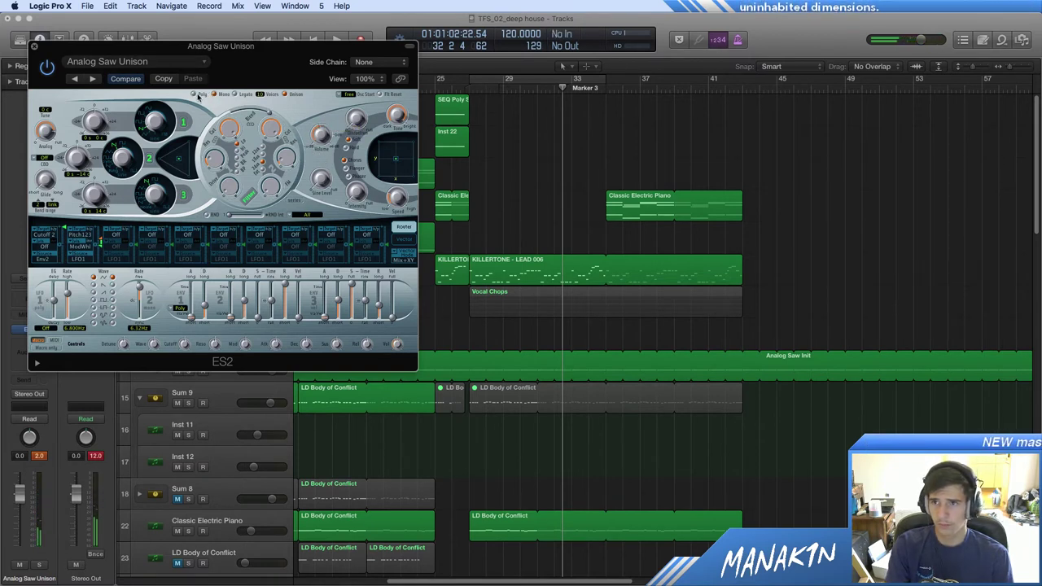
left_click(195, 94)
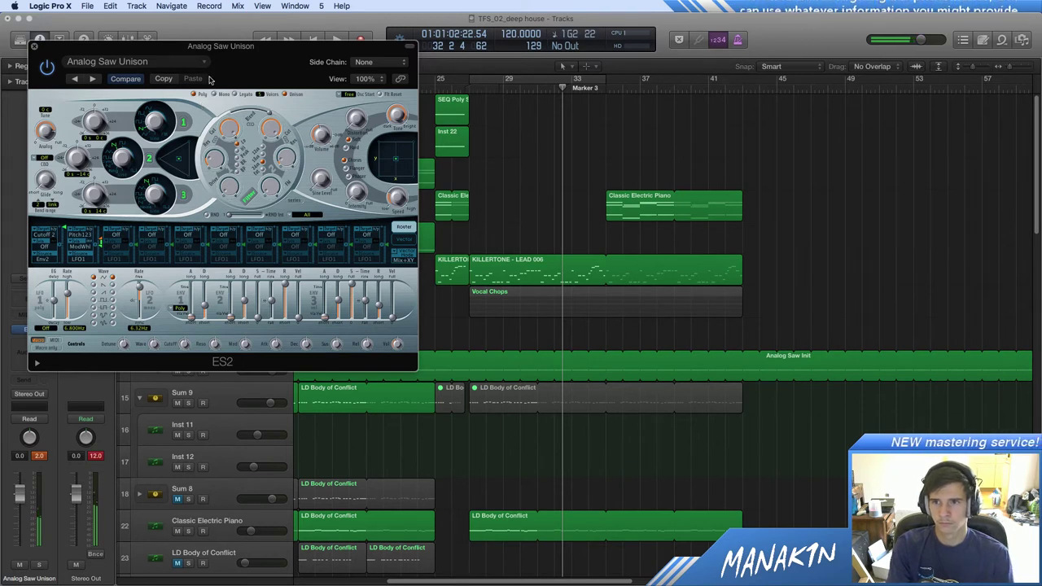
Step: Lengthen the release of envelope 3 on the Analog Saw Unison patch and reopen the ES2 window
left_click_drag(379, 306, 379, 294)
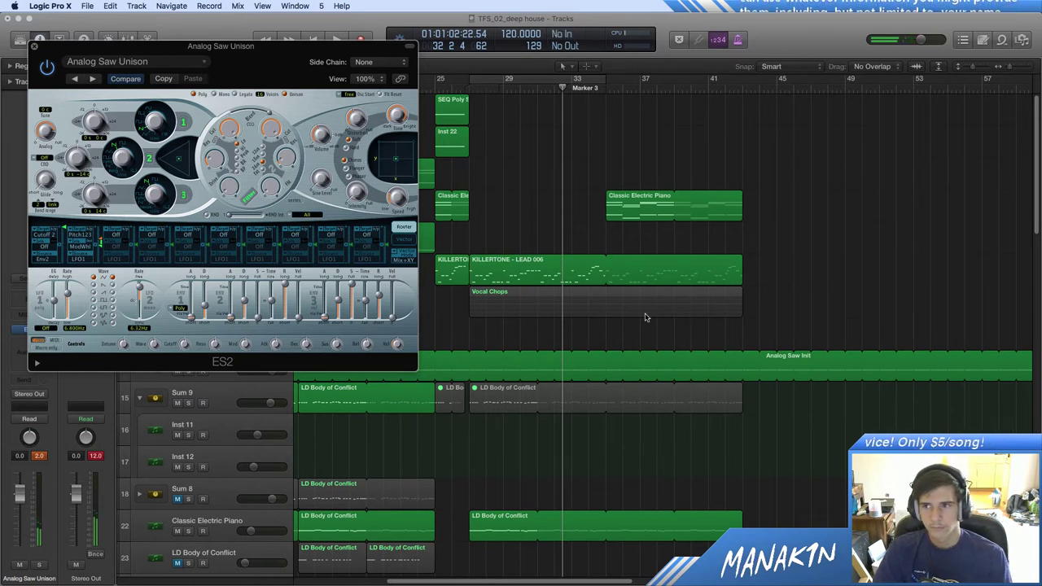
left_click(867, 280)
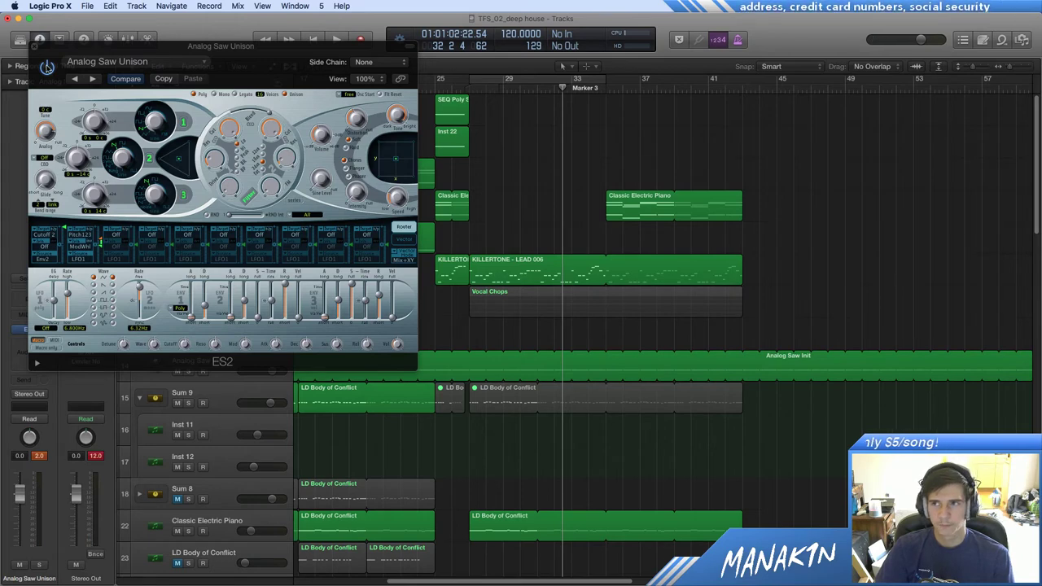
left_click(33, 46)
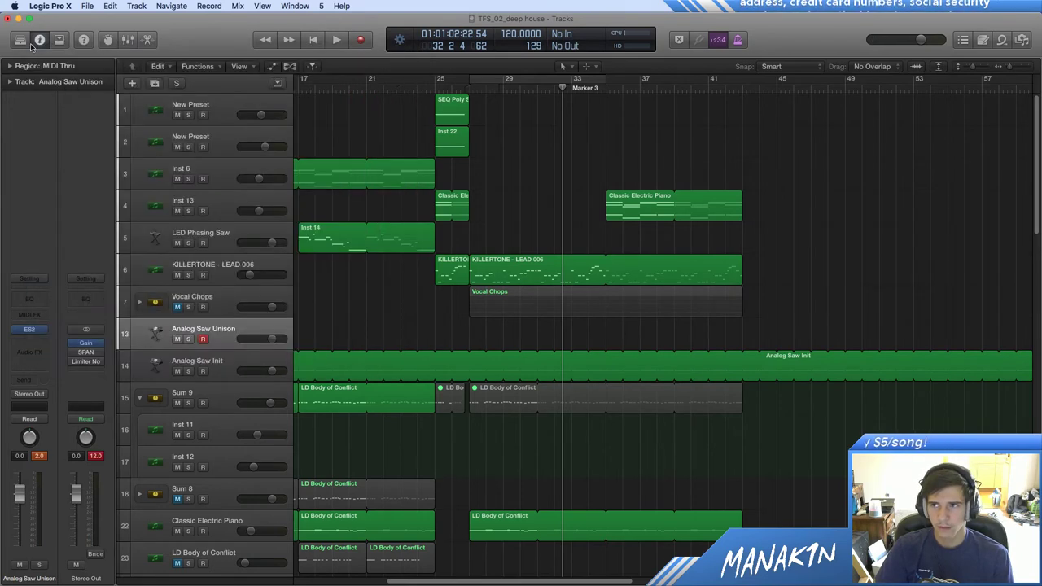
left_click(29, 329)
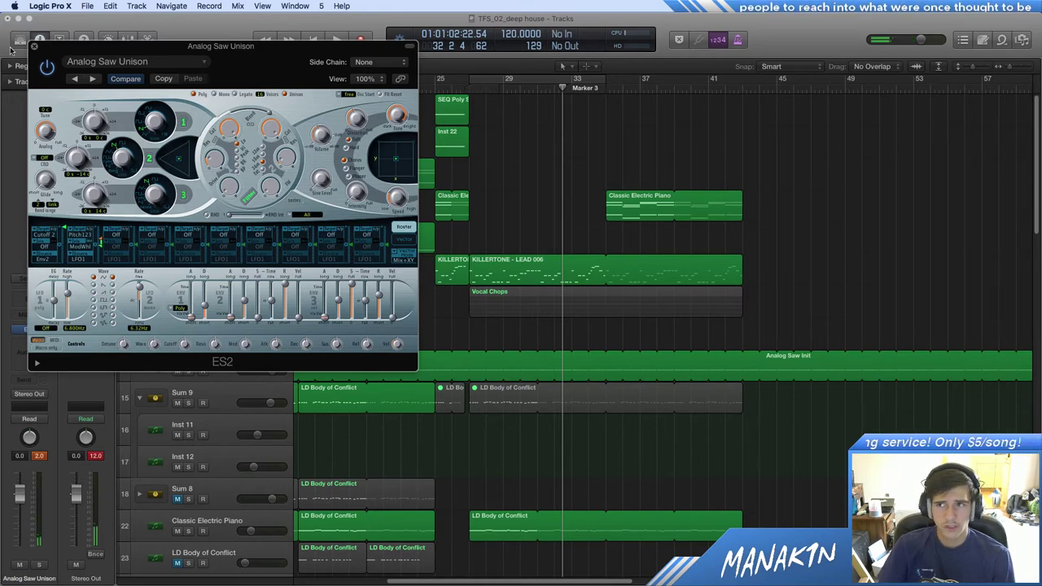
key("super+w")
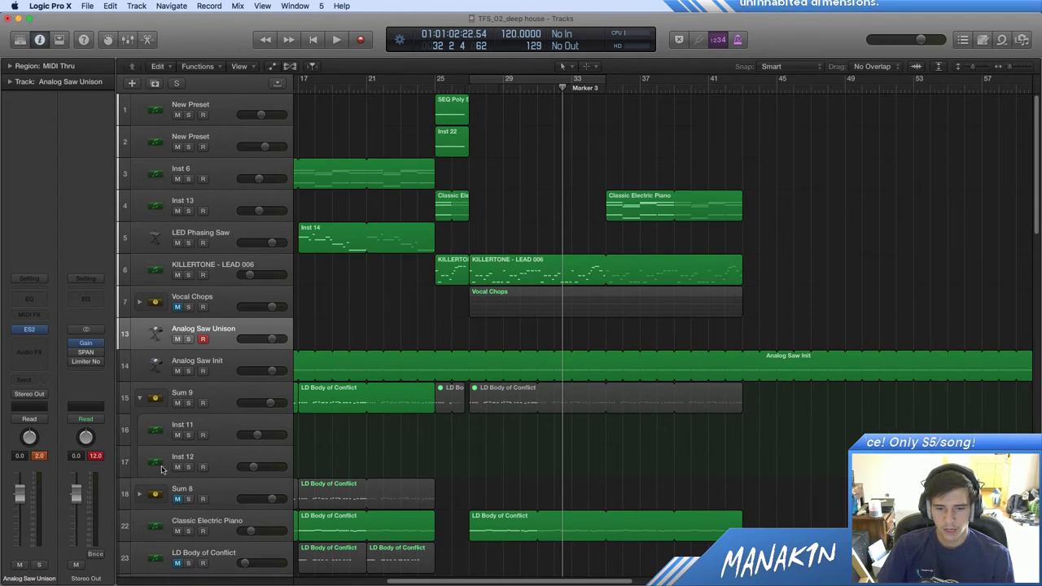
left_click(29, 329)
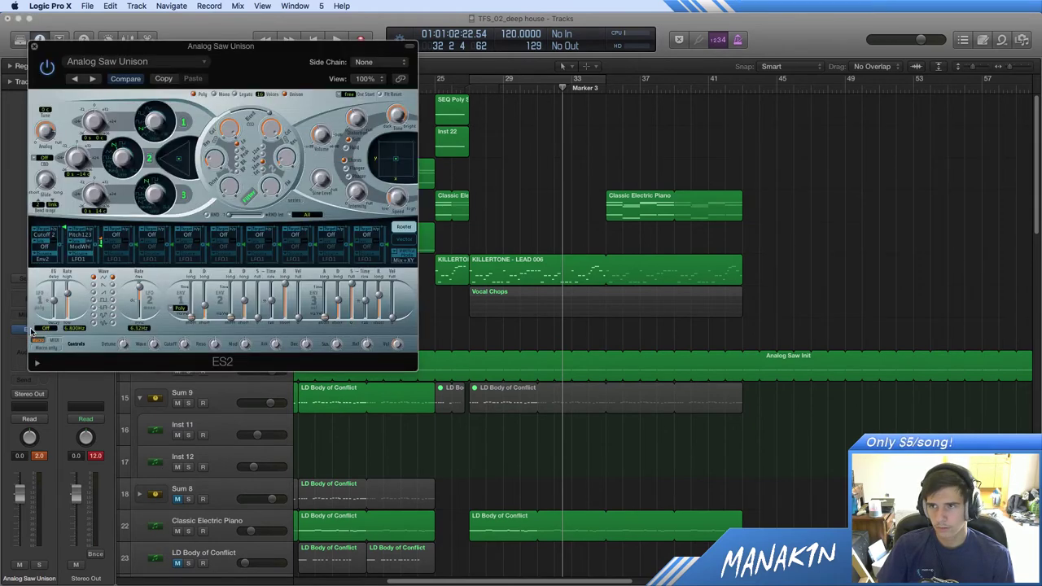
Step: Load the Analog Saw Init preset from ES2's Tutorial Settings
left_click(140, 65)
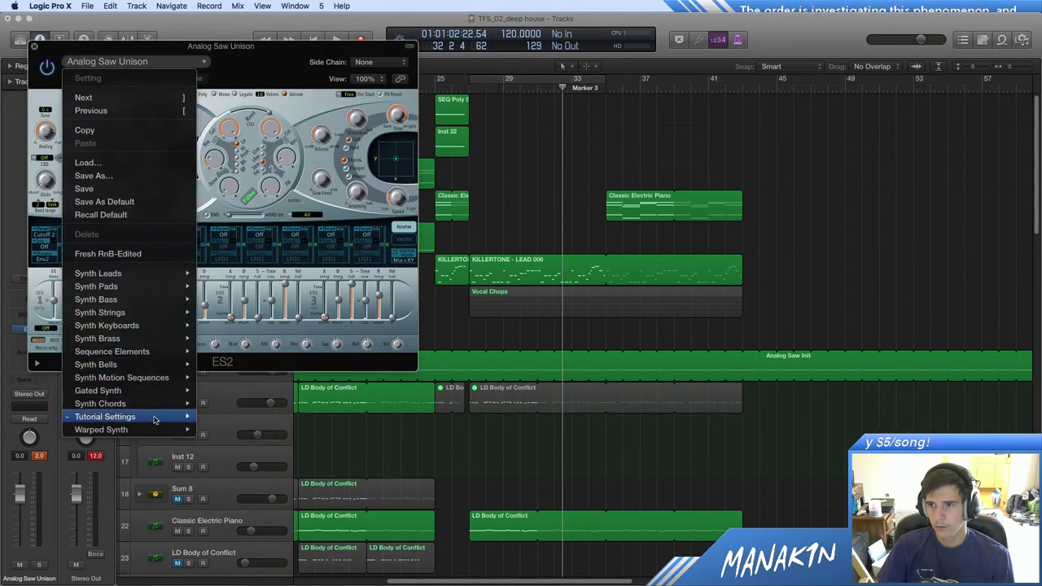
mouse_move(156, 418)
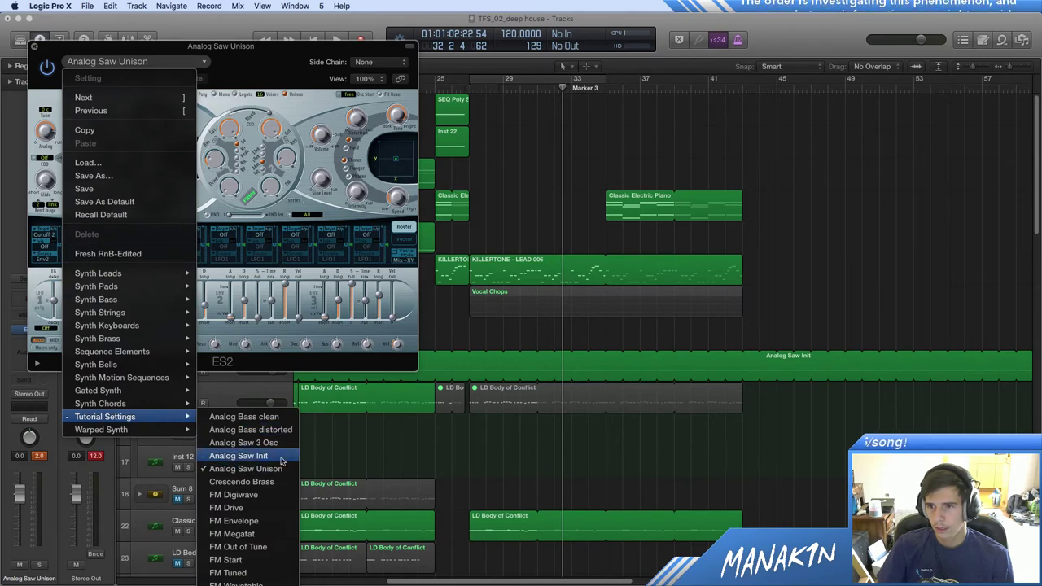
left_click(244, 455)
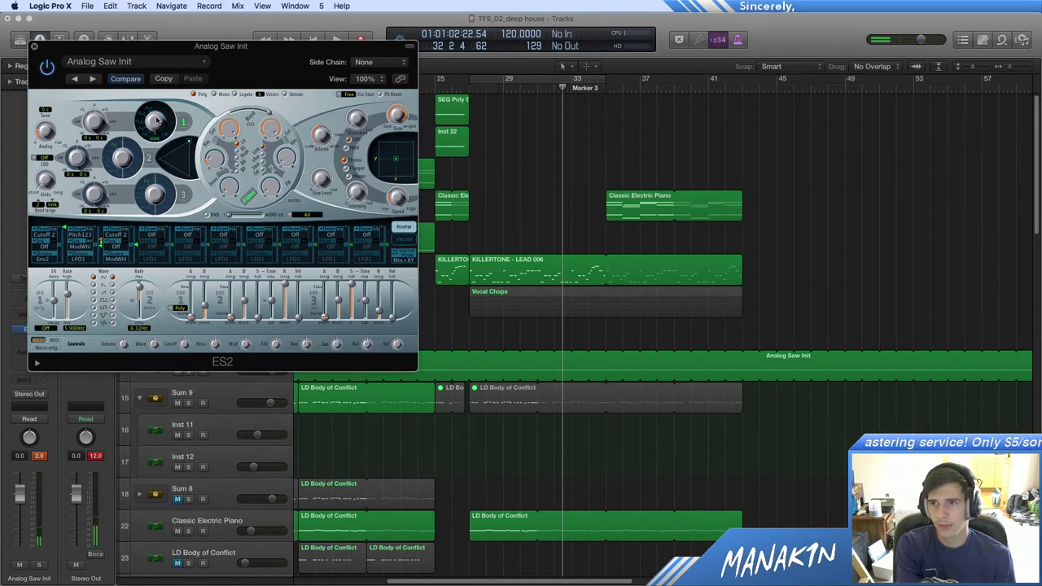
Step: Try different waveforms on ES2's oscillator 1 and set oscillator 2's pitch to 0 semitones
left_click_drag(157, 121, 161, 110)
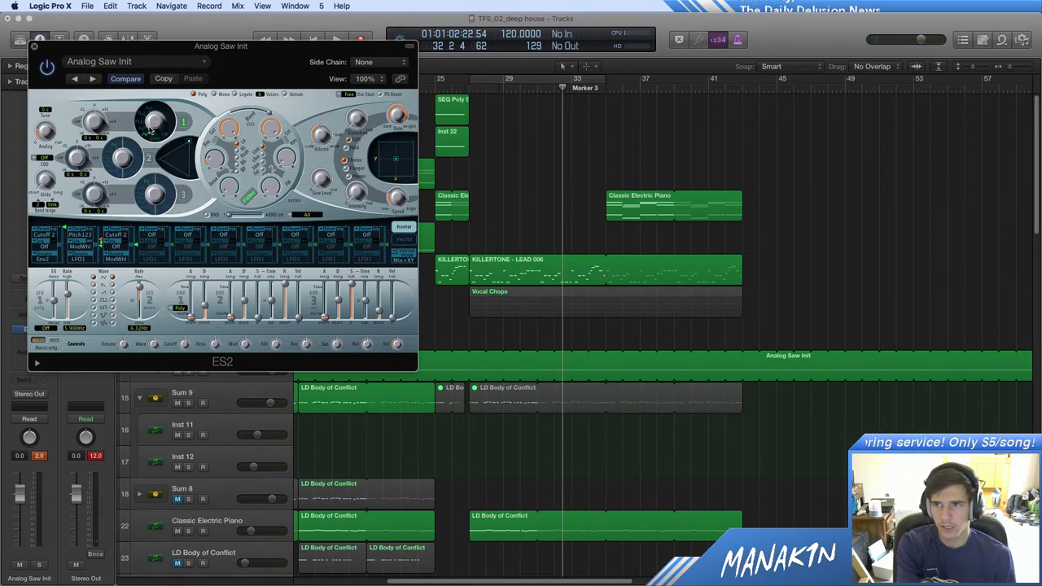
left_click_drag(155, 124, 158, 125)
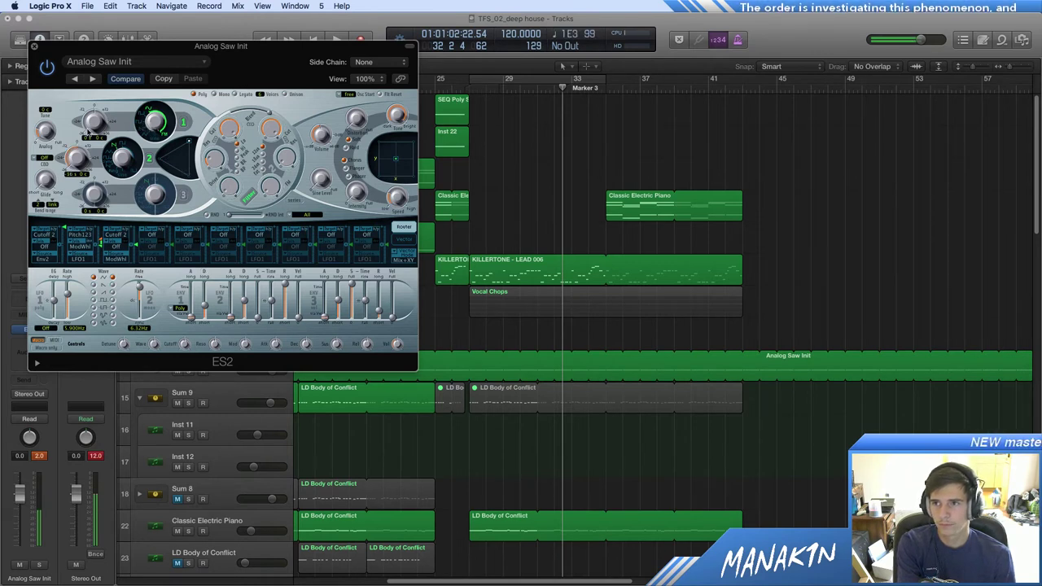
left_click_drag(72, 159, 82, 115)
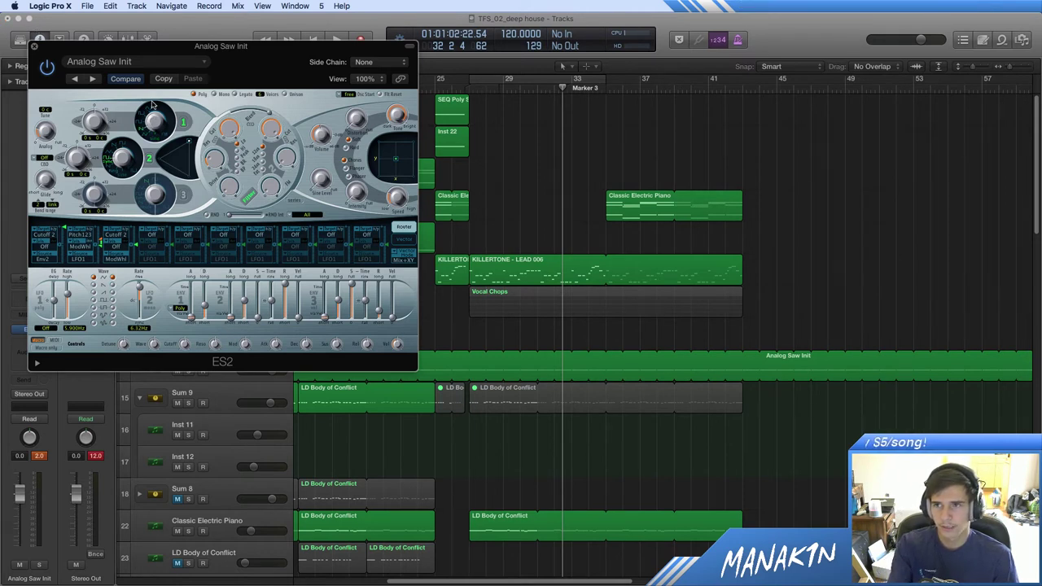
Step: Advance ES2 to the Analog Saw Unison preset, lowering its volume slightly and its Analog amount to minimum
left_click(91, 79)
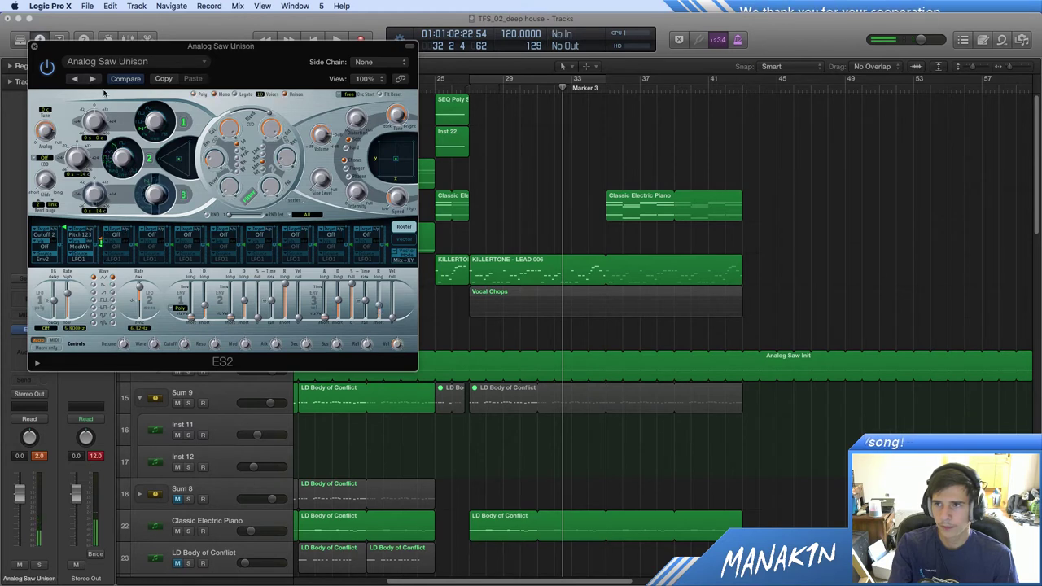
left_click_drag(321, 165, 327, 173)
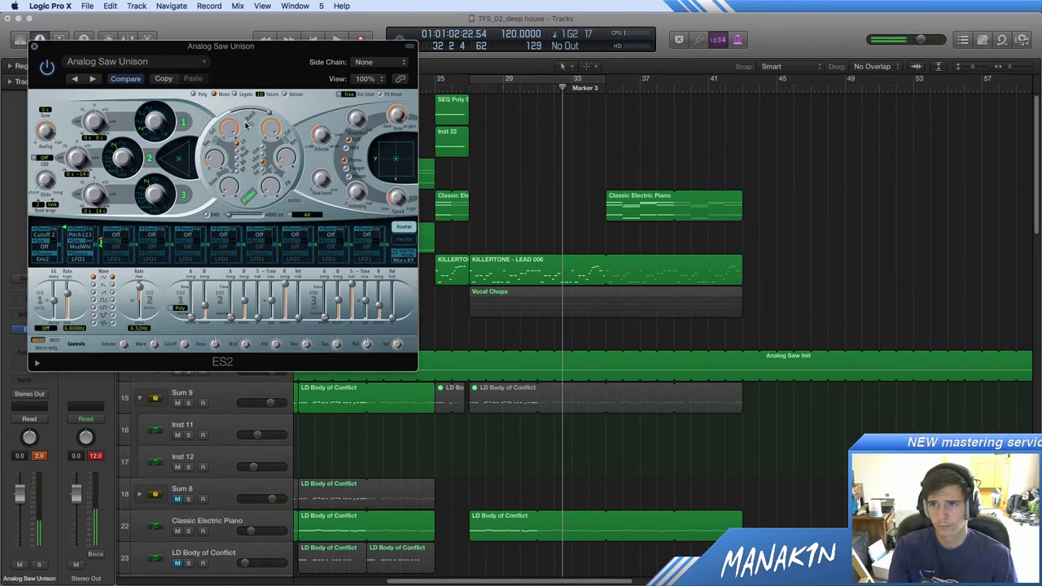
left_click_drag(45, 138, 47, 192)
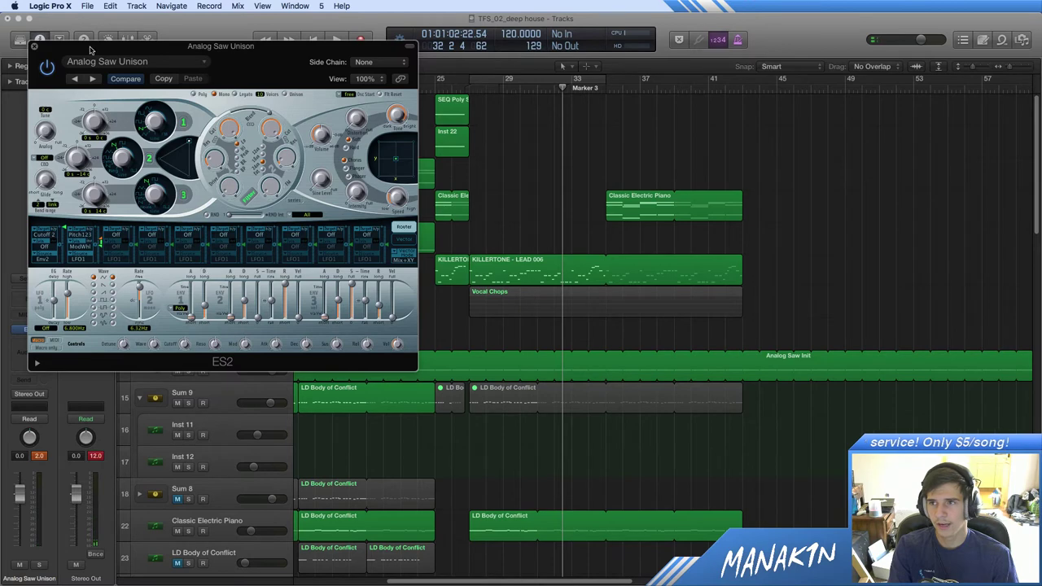
Step: Add a Channel EQ to the Analog Saw Unison track and enable its low cut at about 6600 Hz
left_click_drag(89, 51, 240, 85)
left_click(29, 298)
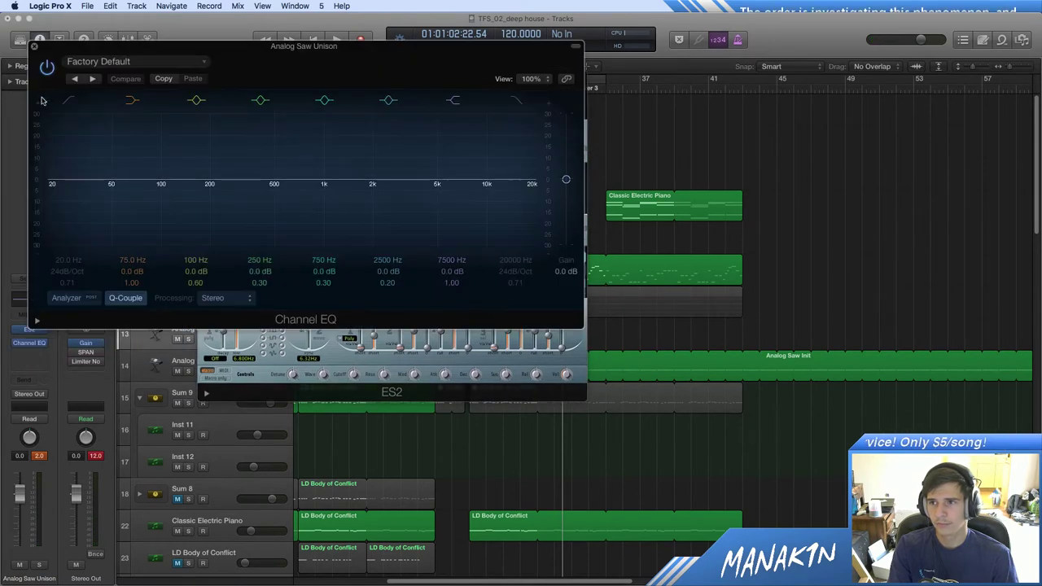
left_click(70, 102)
left_click_drag(70, 210, 472, 216)
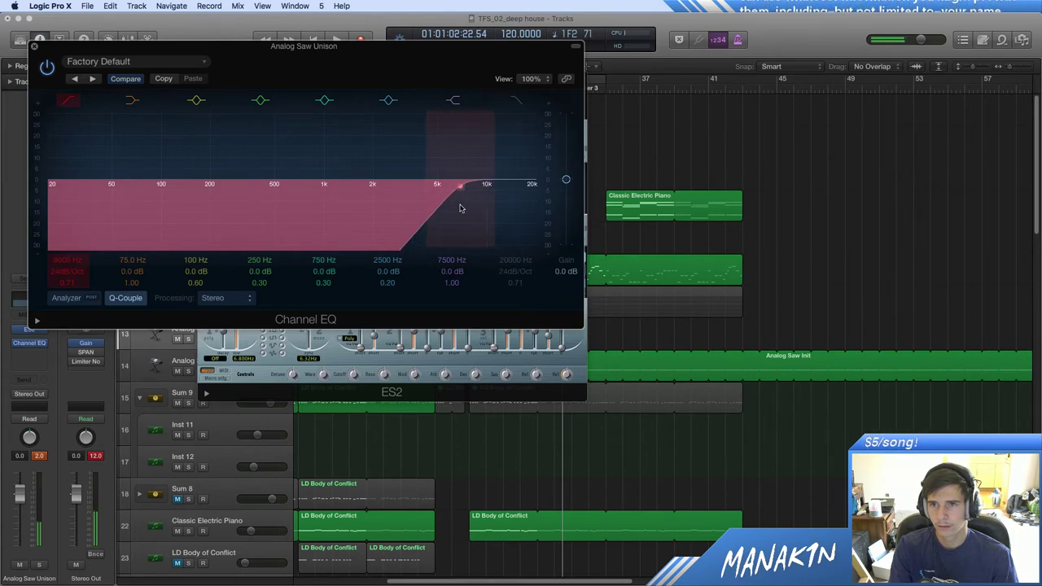
left_click(34, 46)
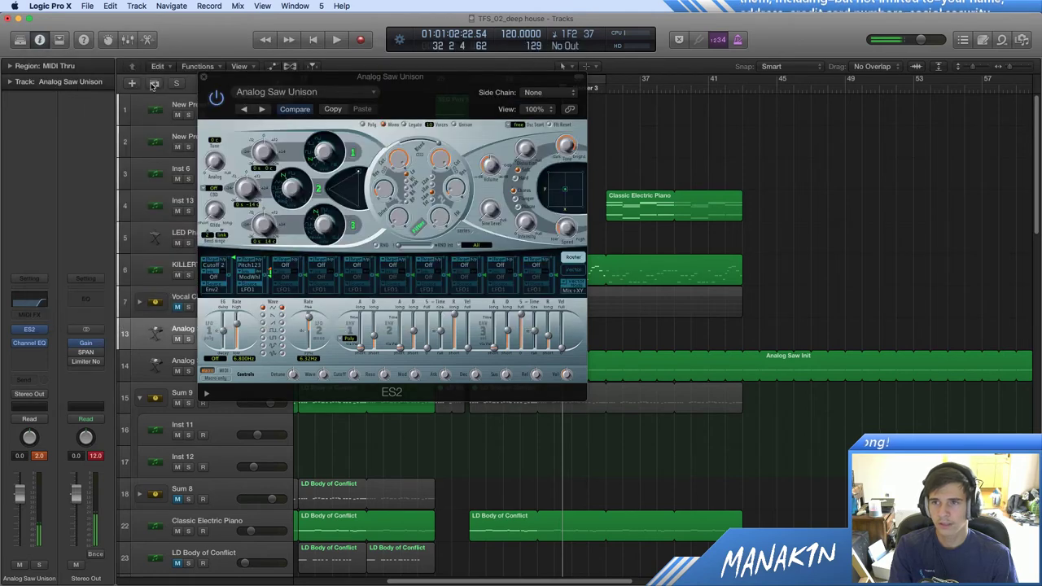
Step: Replace ES2 on the track with Serum and lower Serum's master volume
left_click(203, 78)
left_click(46, 330)
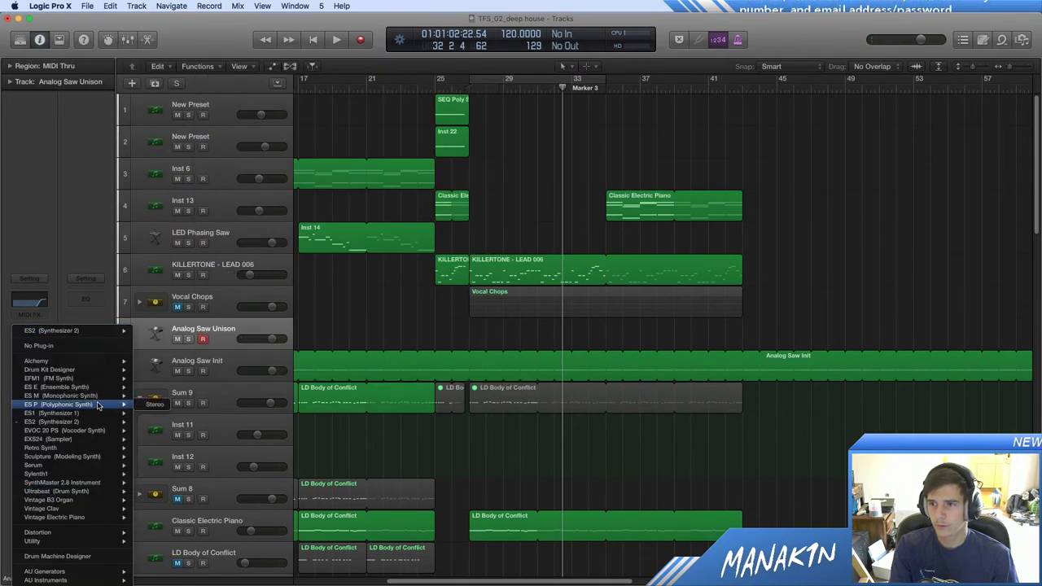
mouse_move(77, 443)
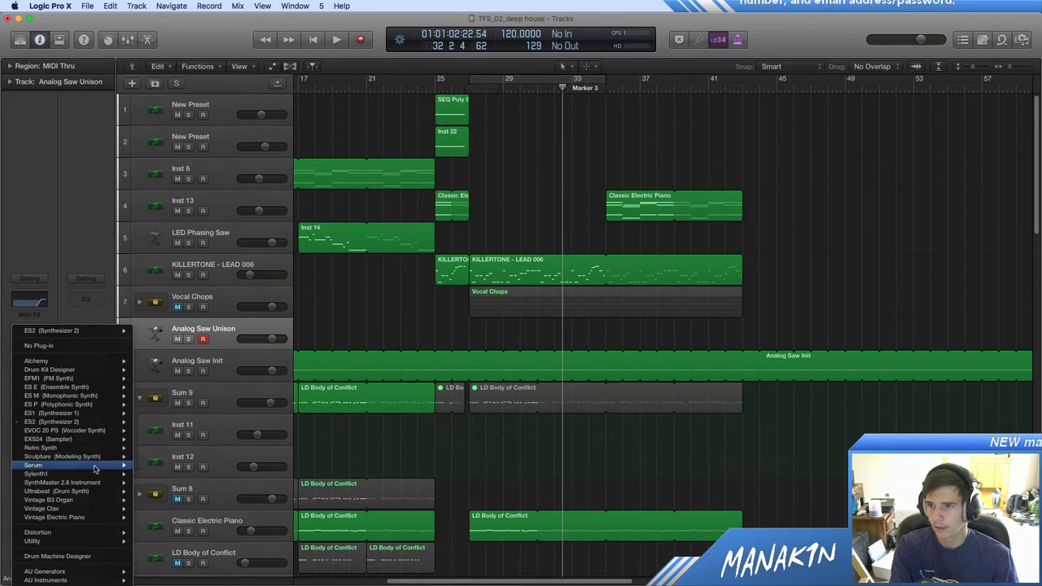
mouse_move(103, 465)
left_click(35, 318)
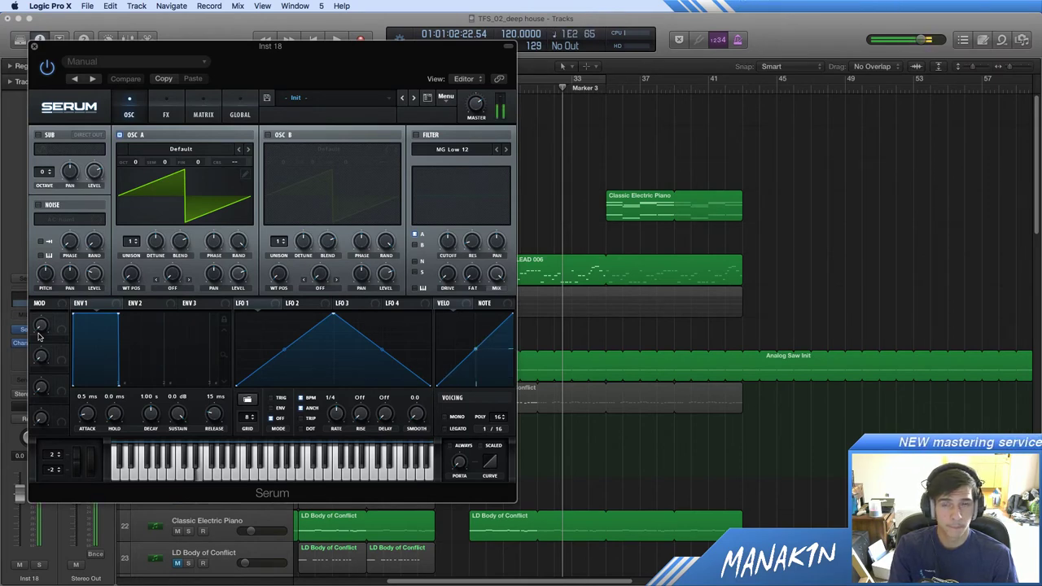
left_click_drag(84, 56, 369, 96)
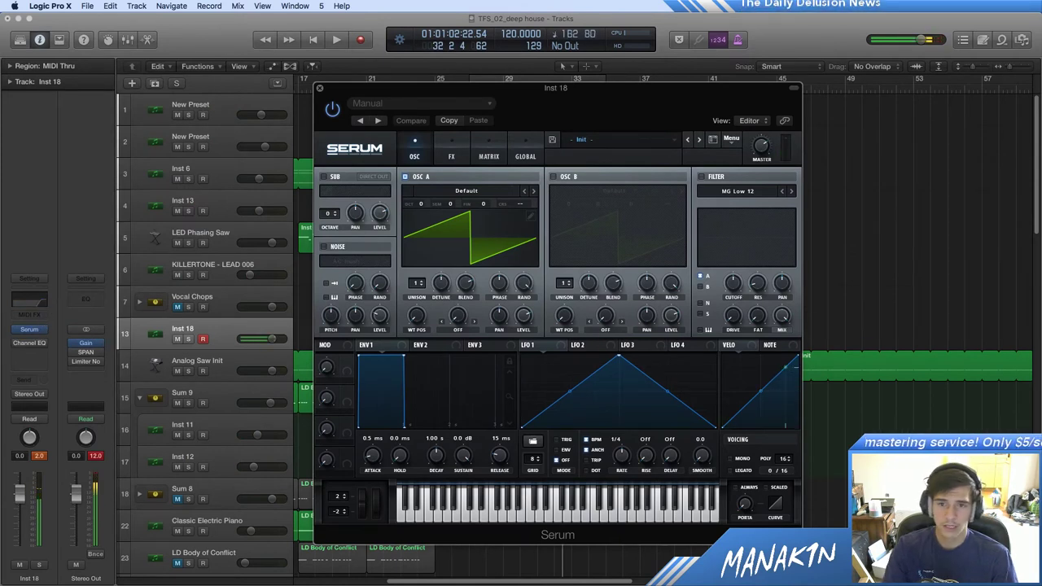
mouse_move(760, 145)
left_mouse_down()
mouse_move(773, 171)
mouse_move(765, 165)
left_mouse_up()
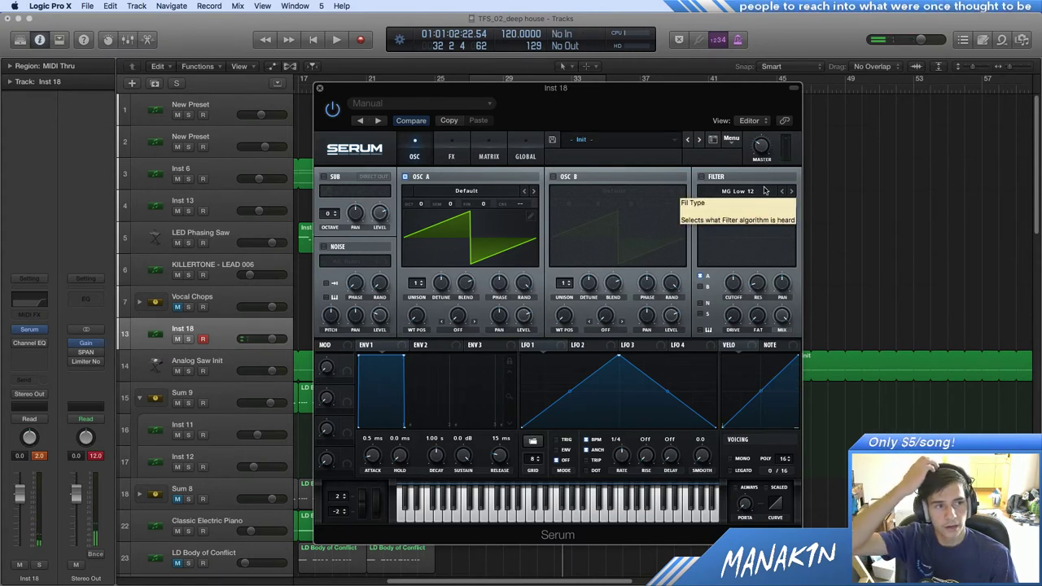
Step: Replace Serum with Sylenth1 and clear its ARP 303 Saw preset to an initialised patch
left_click(33, 330)
mouse_move(52, 398)
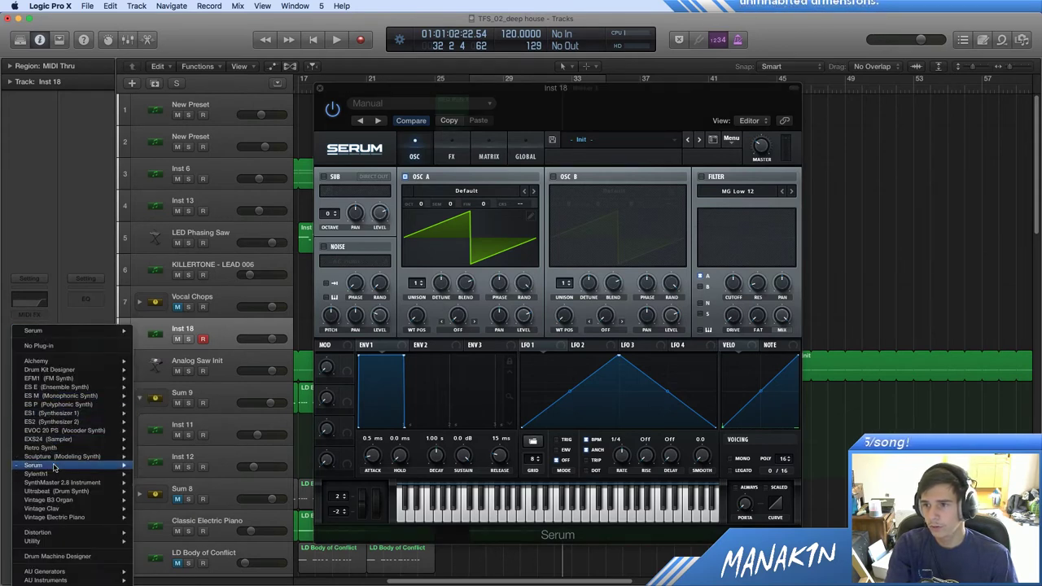
mouse_move(74, 476)
left_click(155, 473)
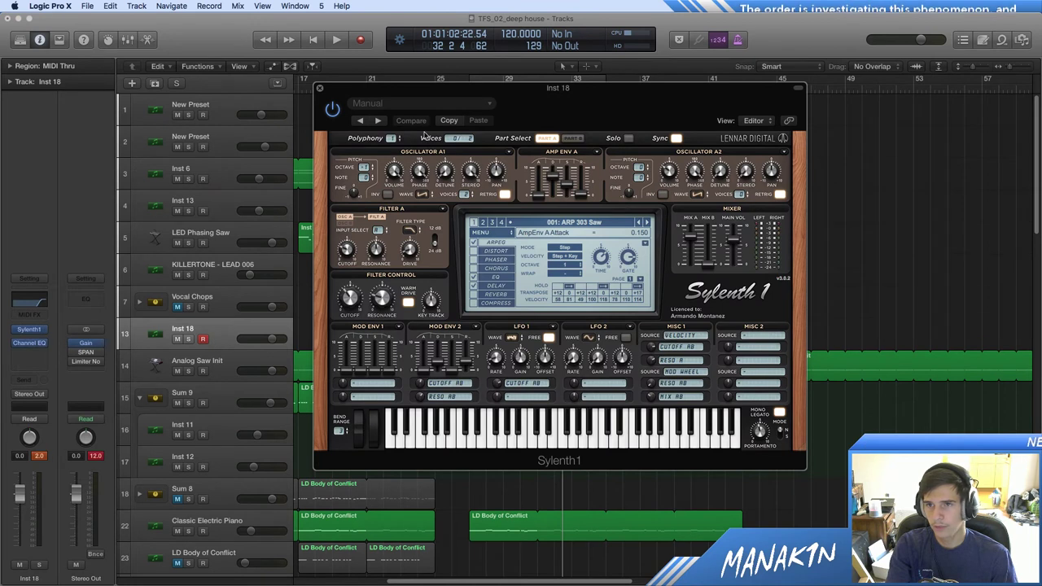
left_click(480, 232)
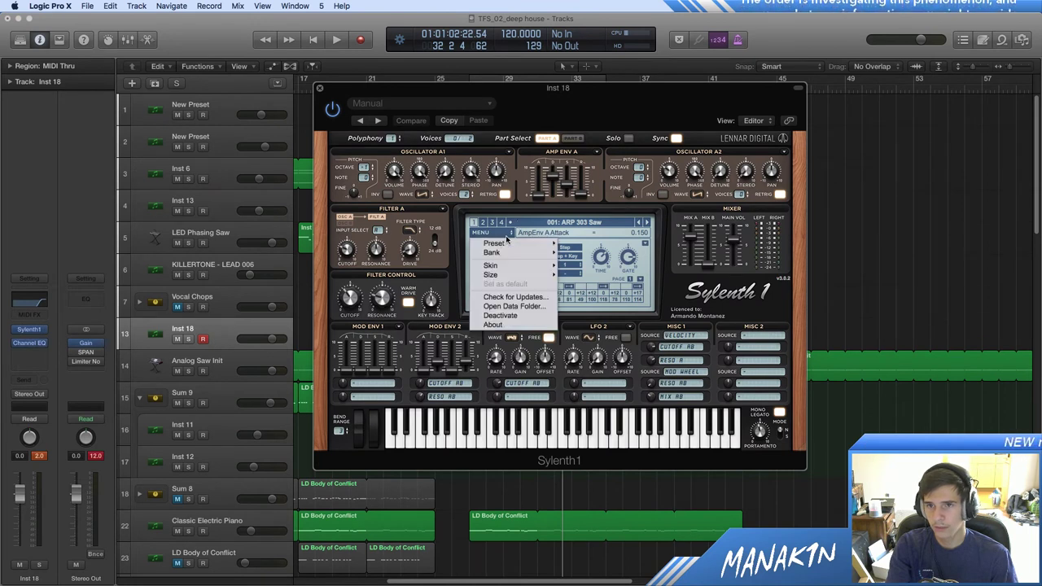
mouse_move(518, 244)
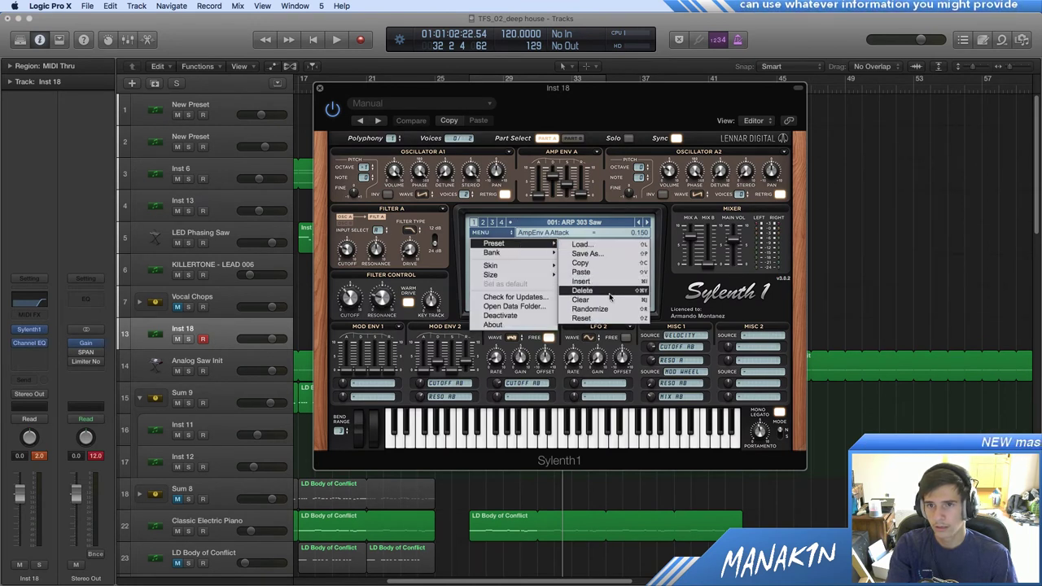
left_click(581, 299)
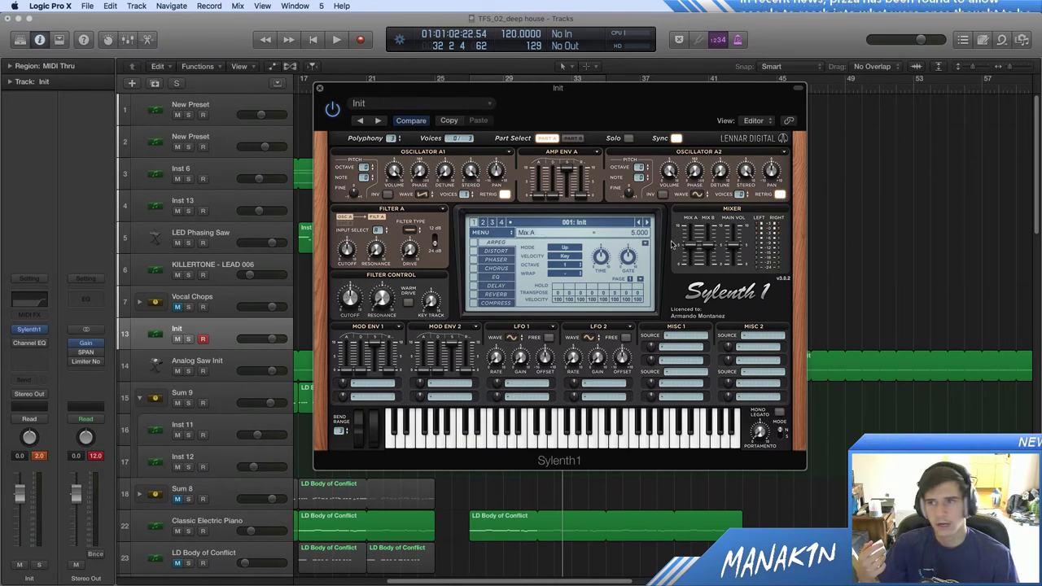
Step: Replace Sylenth1 with ES2 and load the Analog Saw Init preset from its Tutorial Settings
left_click(40, 331)
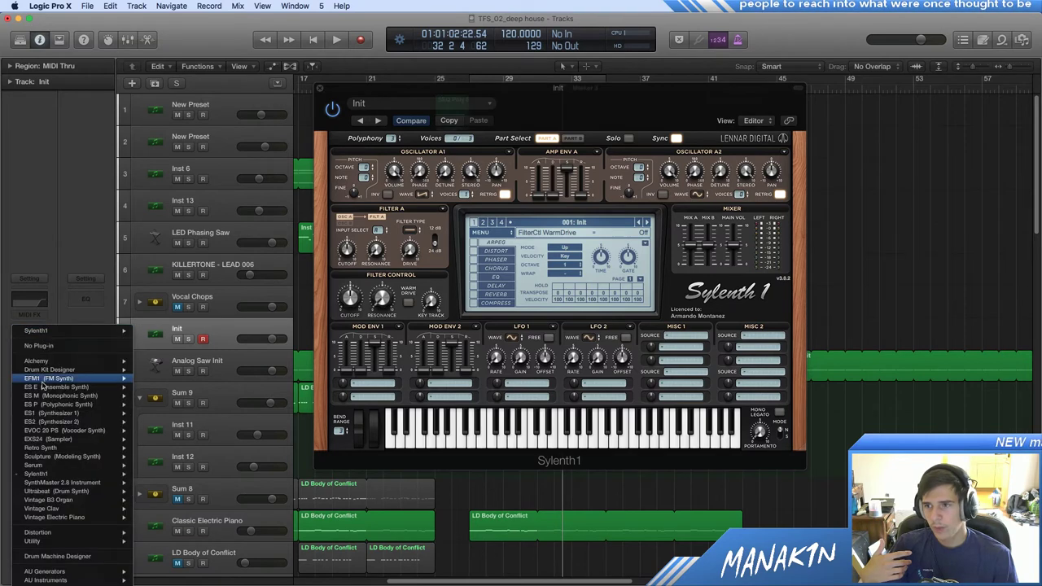
left_click(154, 421)
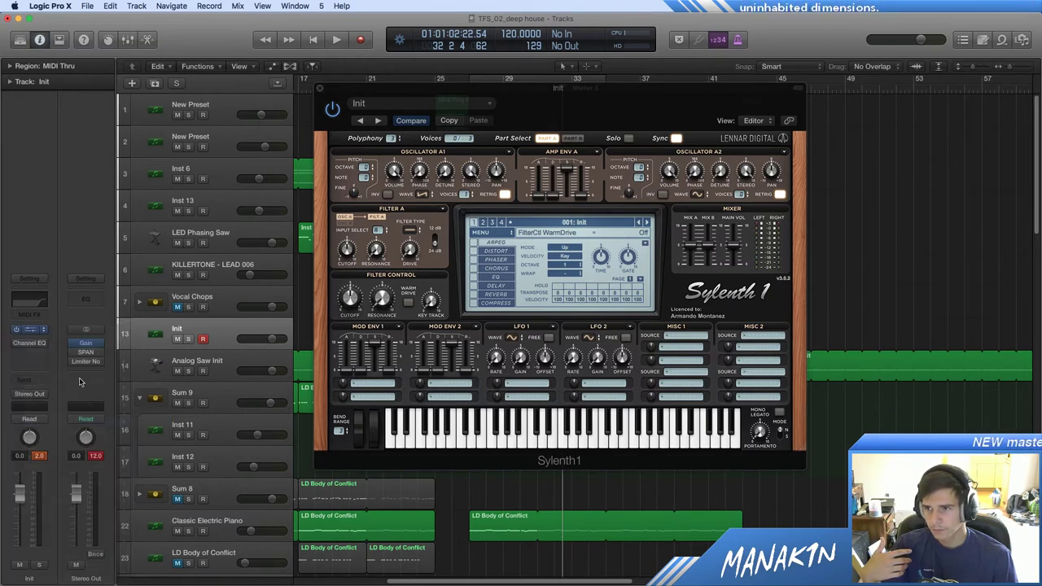
left_click(411, 105)
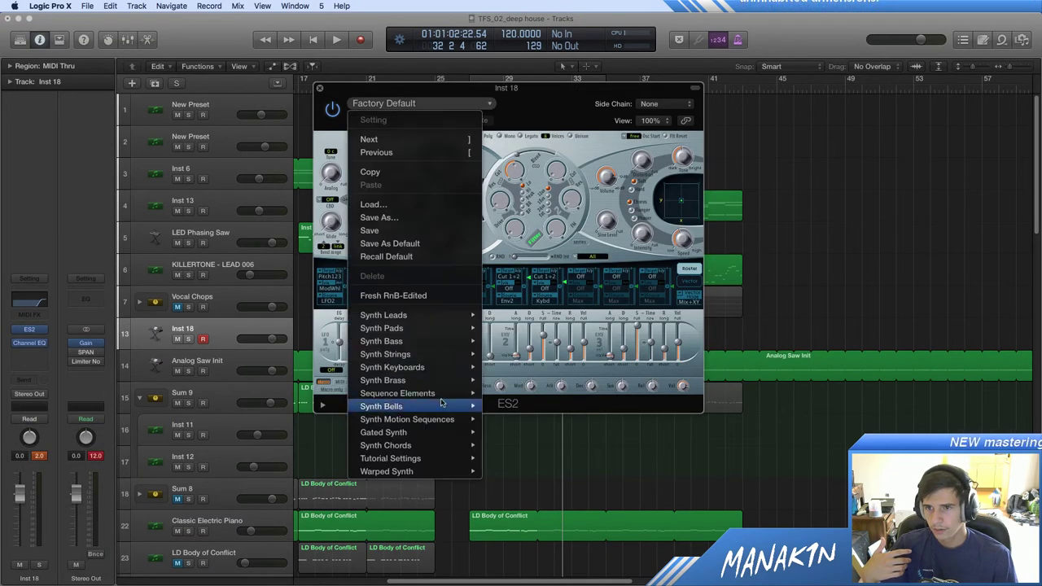
mouse_move(440, 455)
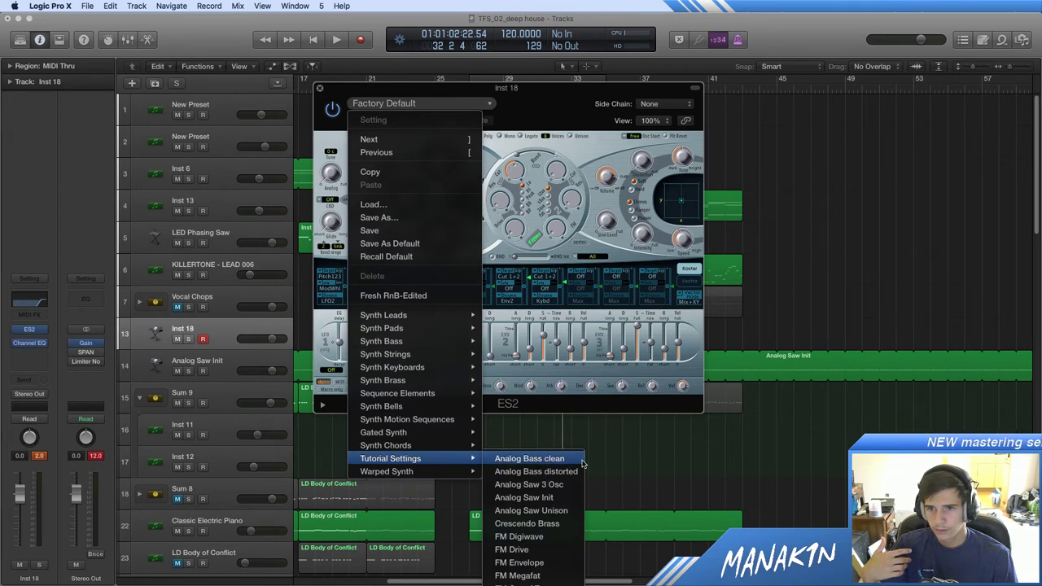
left_click(521, 497)
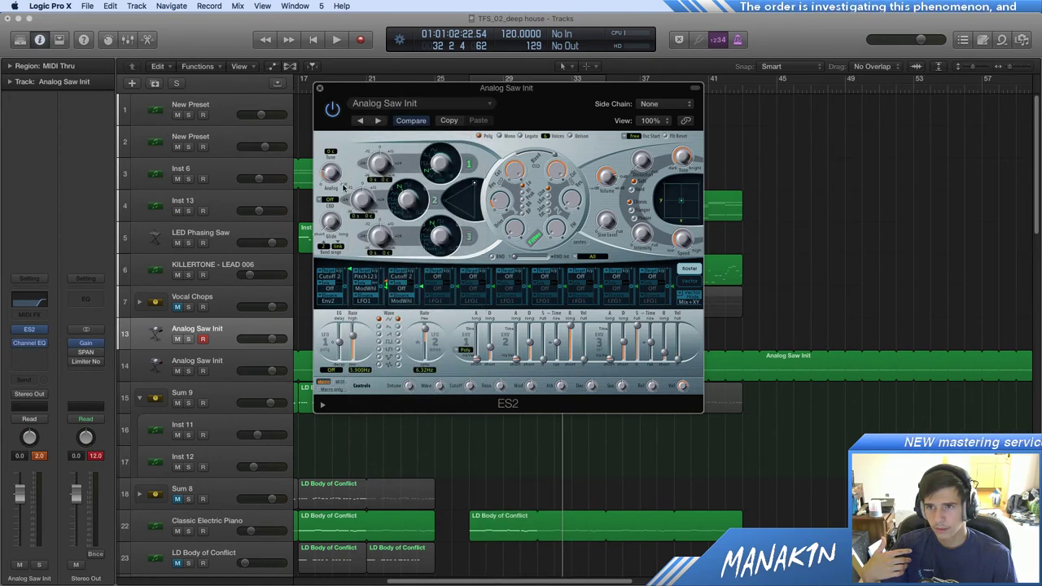
Step: Bypass the Channel EQ on the armed Analog Saw Init track and replace its ES2 instrument with Alchemy
left_click(16, 344)
left_click(20, 336)
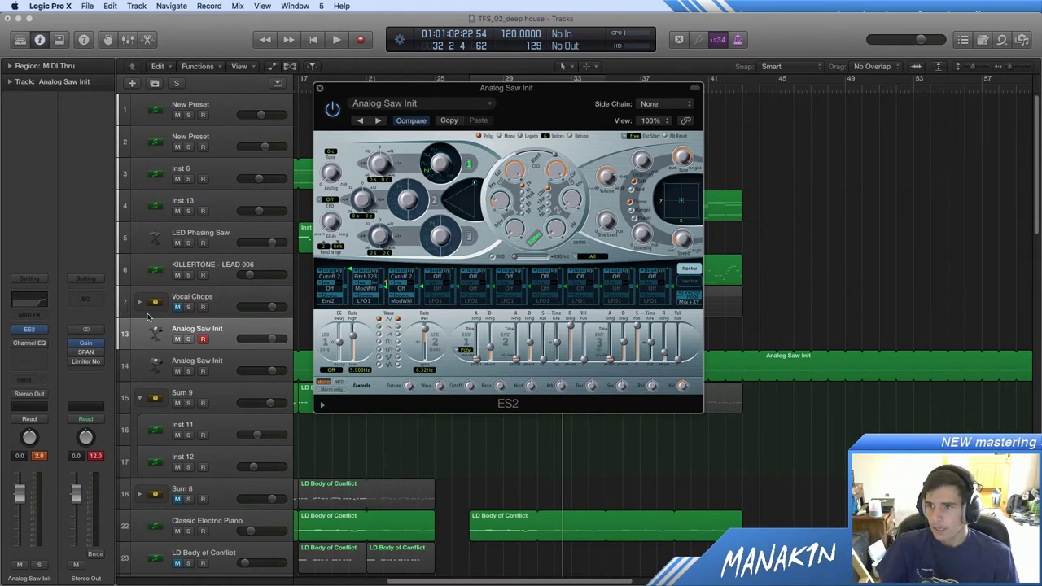
left_click(47, 331)
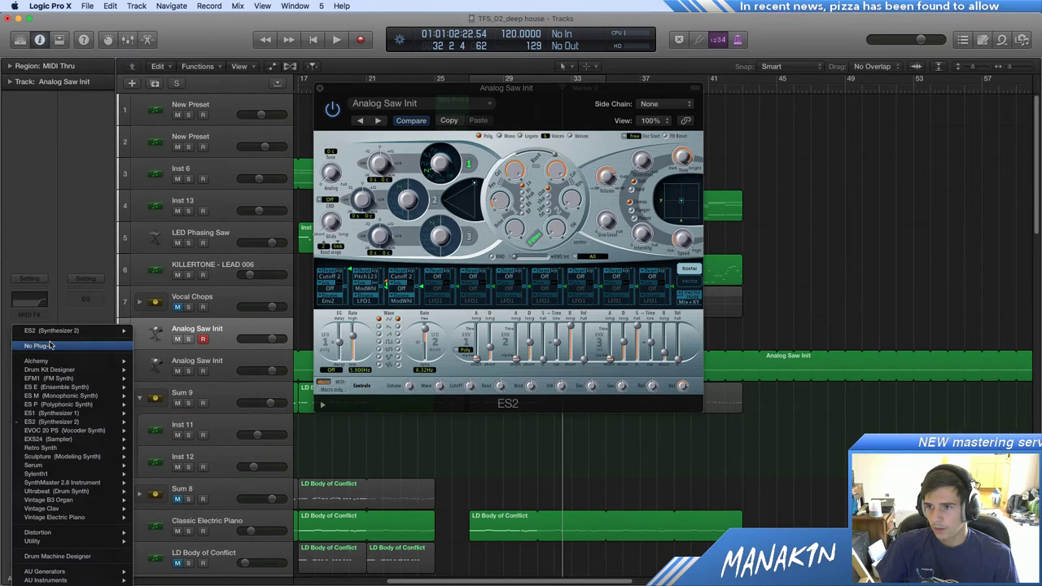
left_click(86, 360)
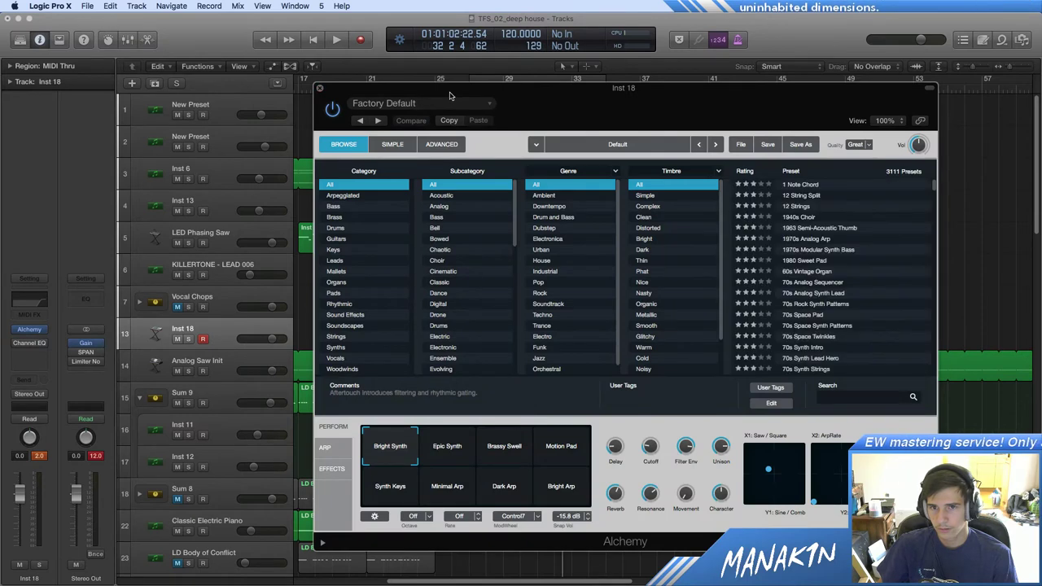
left_click_drag(448, 93, 317, 74)
Step: Browse to the end of Alchemy's preset list and try the Zip Code and Wuthering Highs presets
scroll(729, 244, "down", 15)
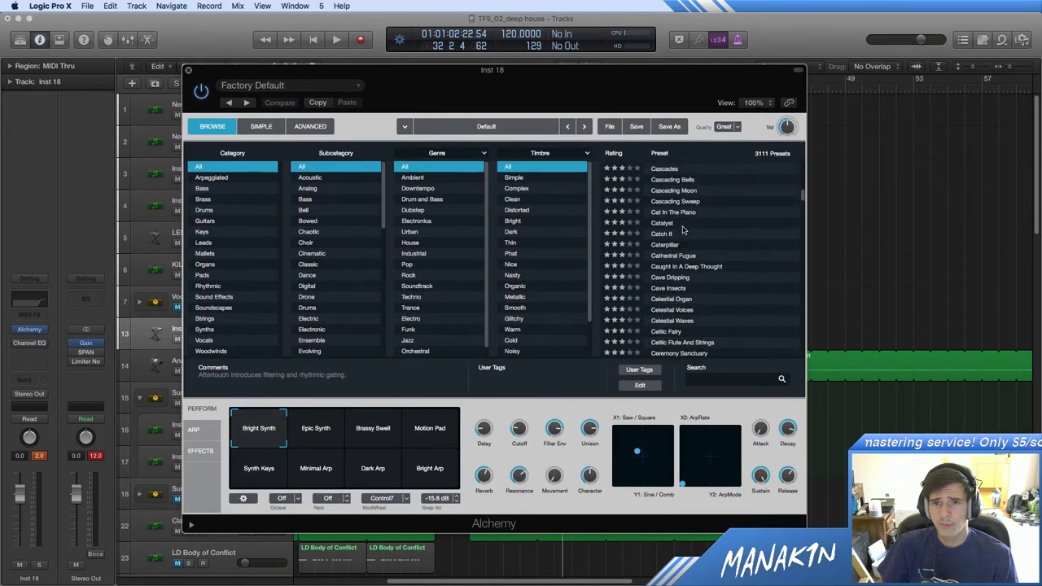
scroll(728, 216, "down", 10)
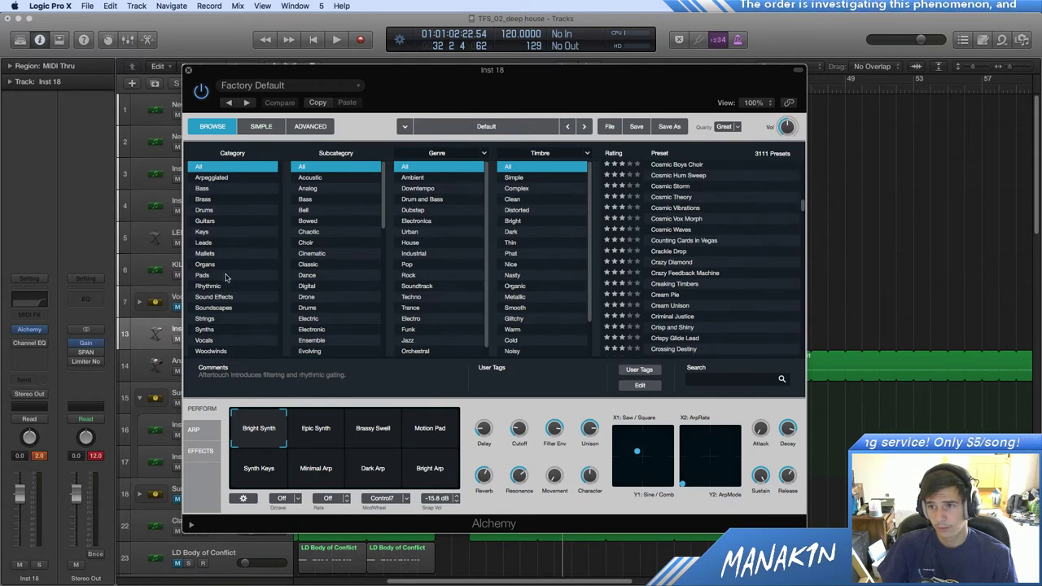
scroll(777, 326, "down", 8)
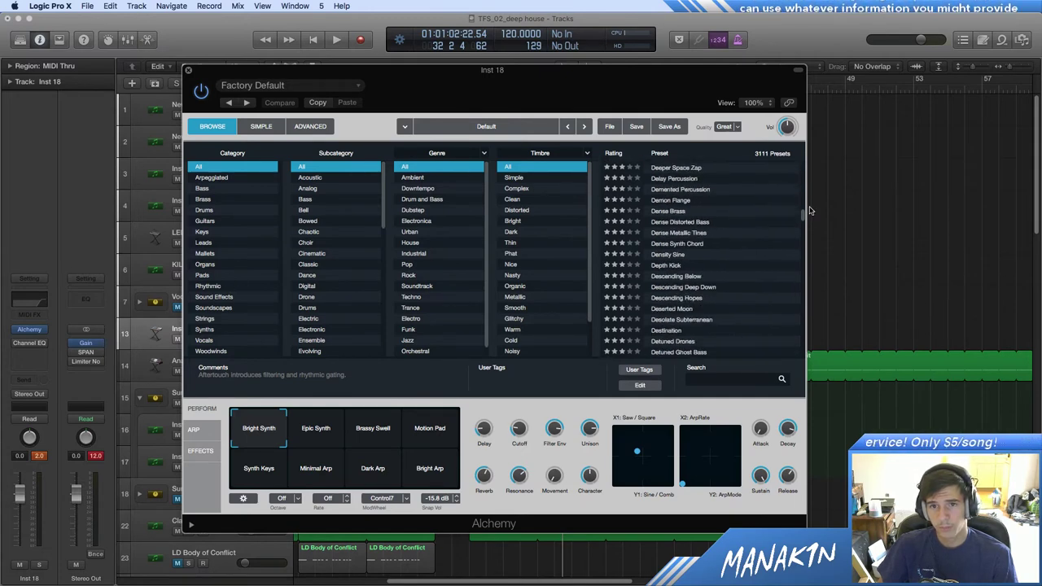
left_click_drag(803, 218, 806, 372)
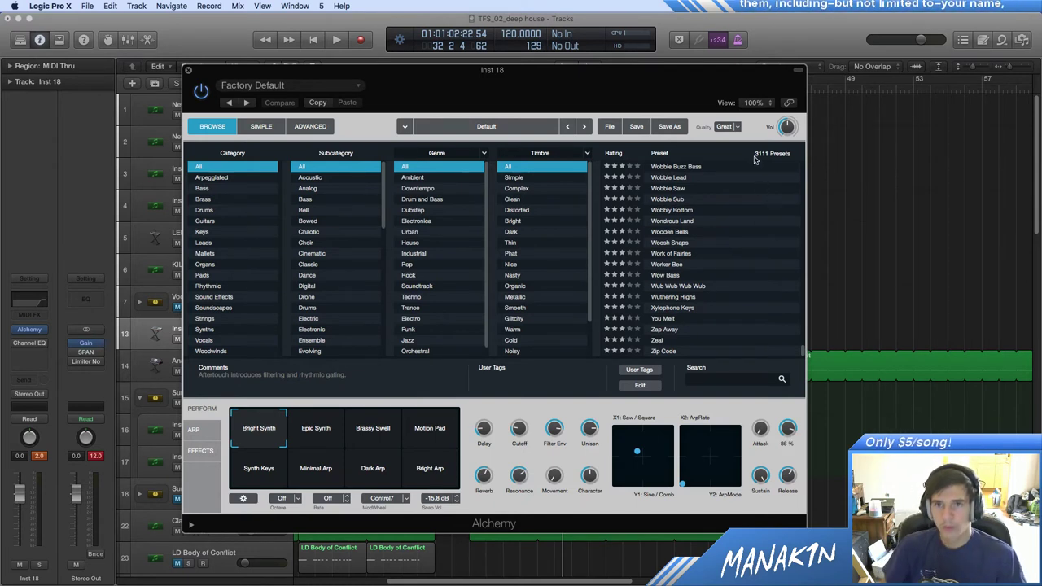
left_click(676, 352)
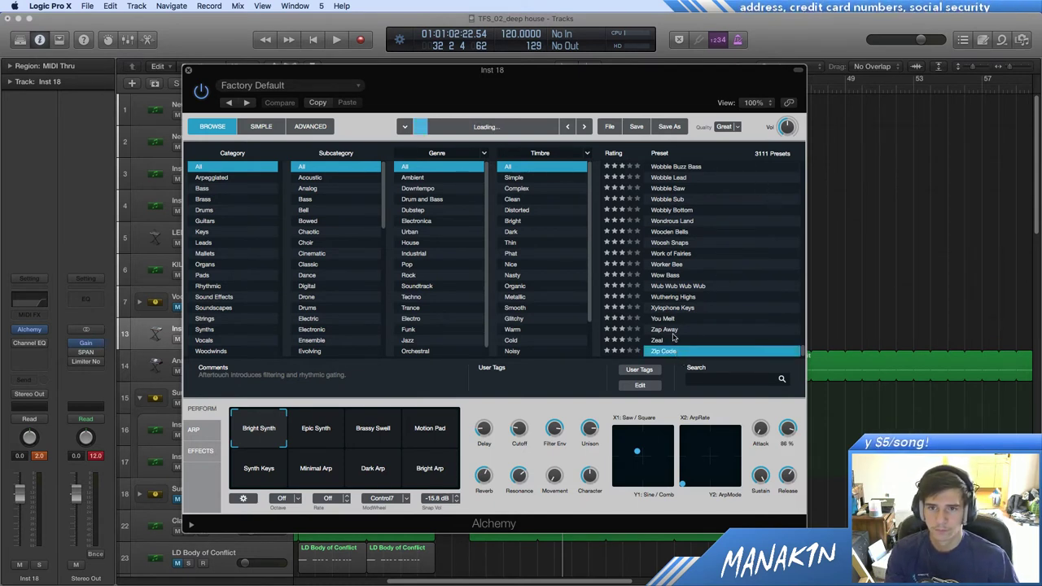
left_click(684, 297)
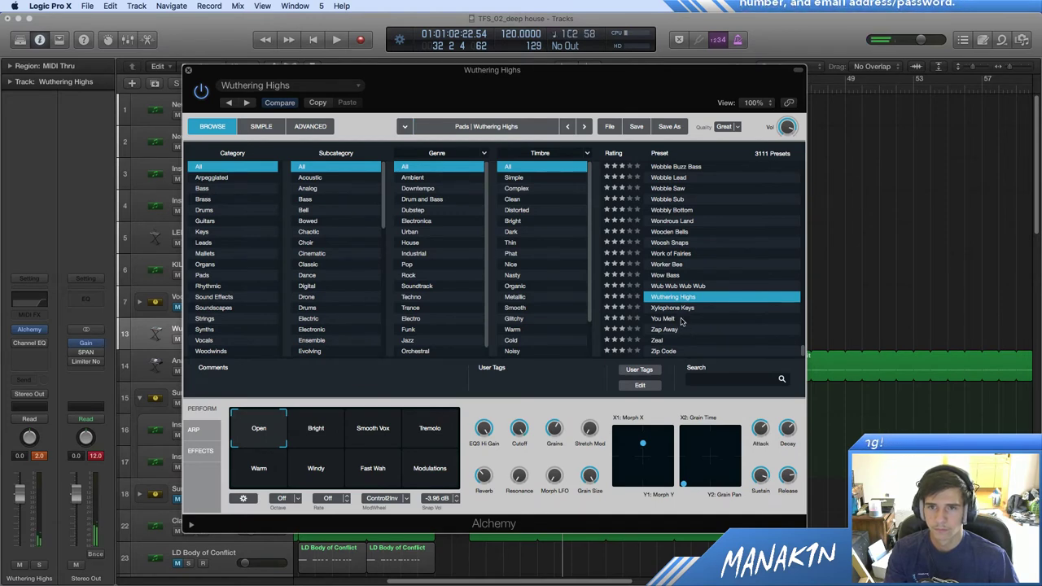
Step: Examine the notes of the KILLERTONE - LEAD 006 and Classic Electric Piano regions in the Piano Roll, including the piano's bass notes
left_click_drag(374, 70, 704, 312)
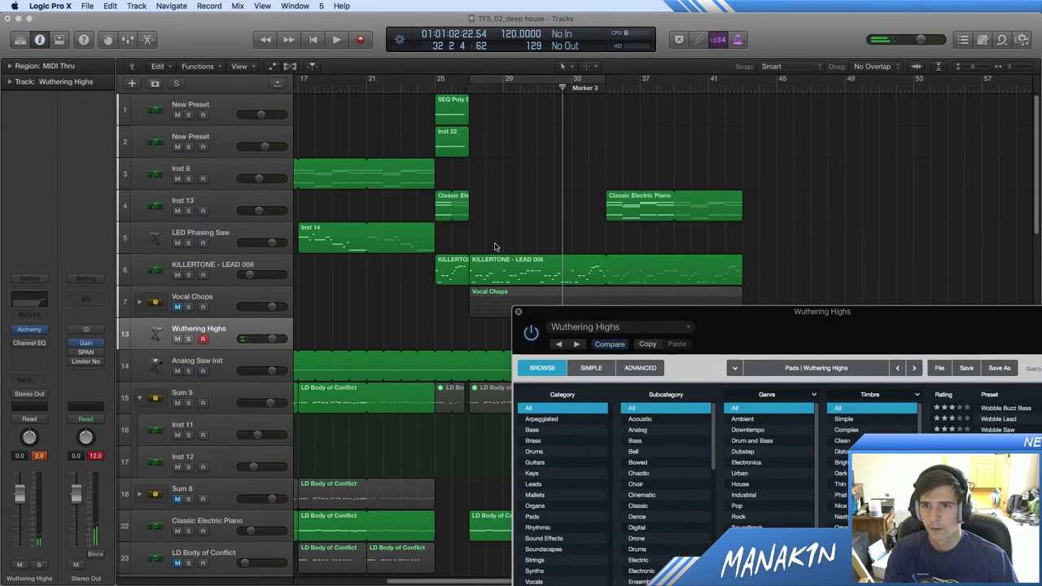
left_click(533, 281)
double_click(533, 286)
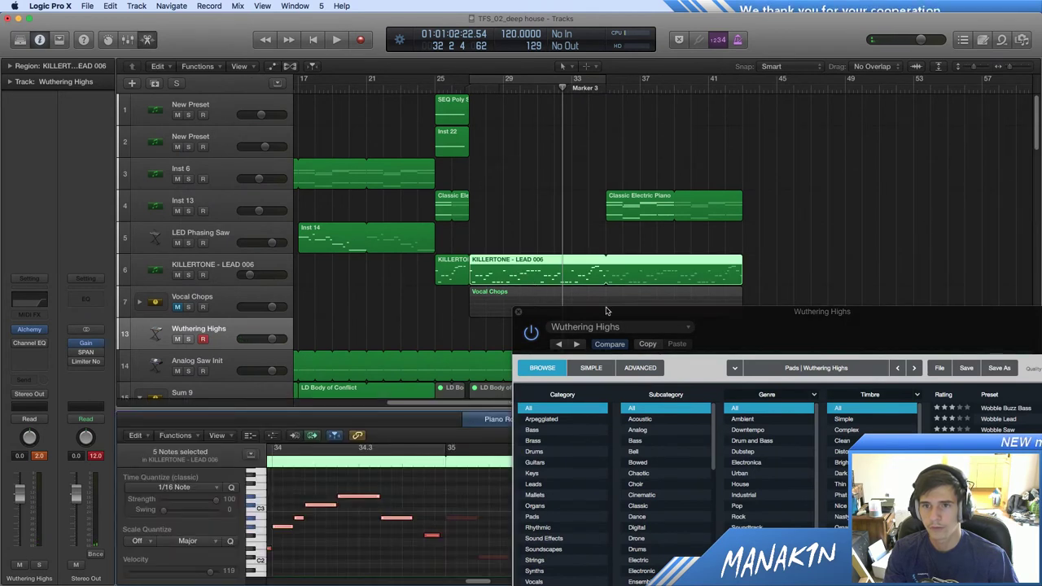
left_click_drag(605, 310, 902, 381)
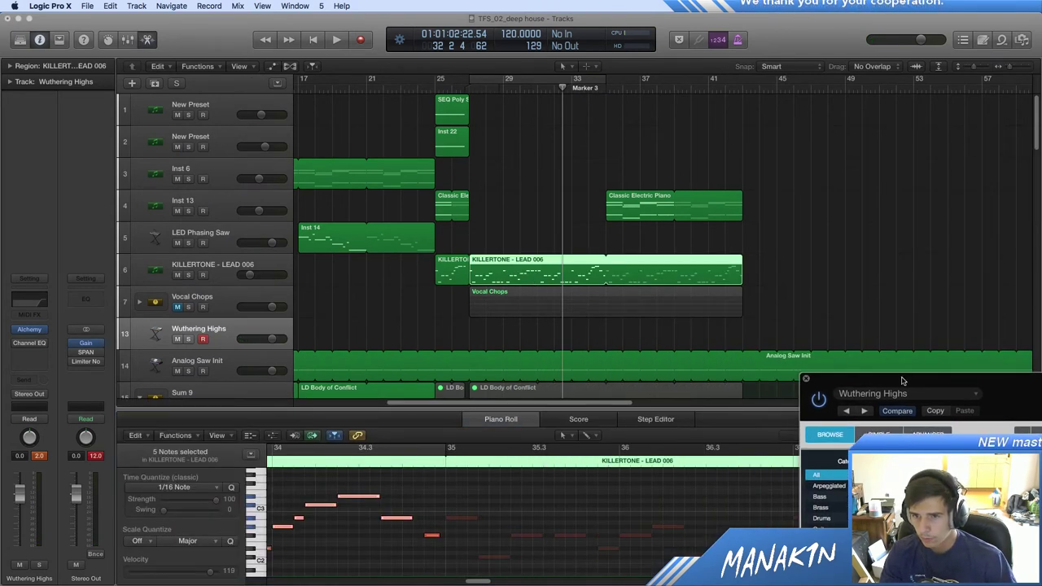
left_click_drag(902, 381, 1037, 386)
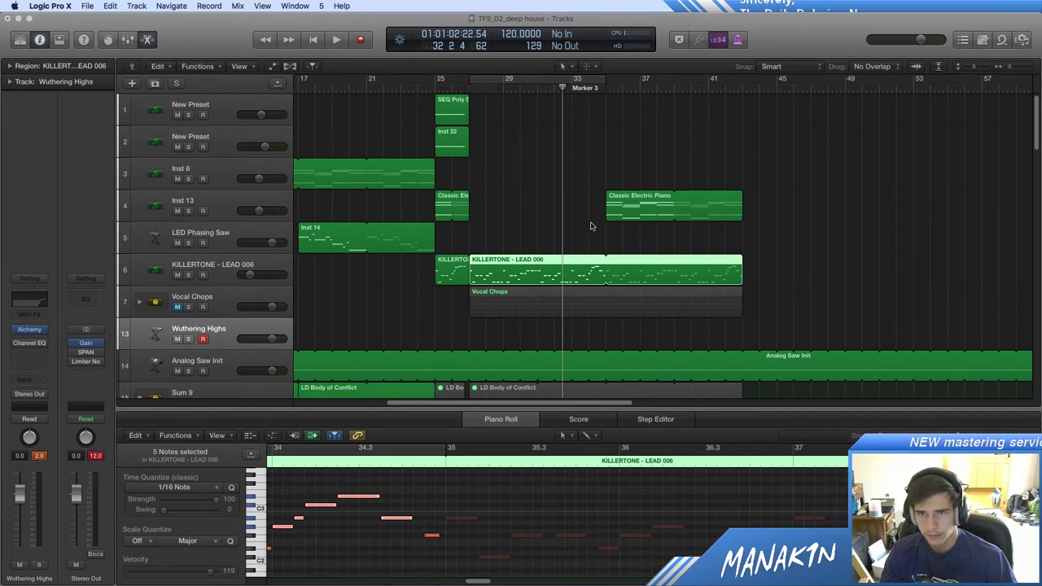
left_click(617, 205)
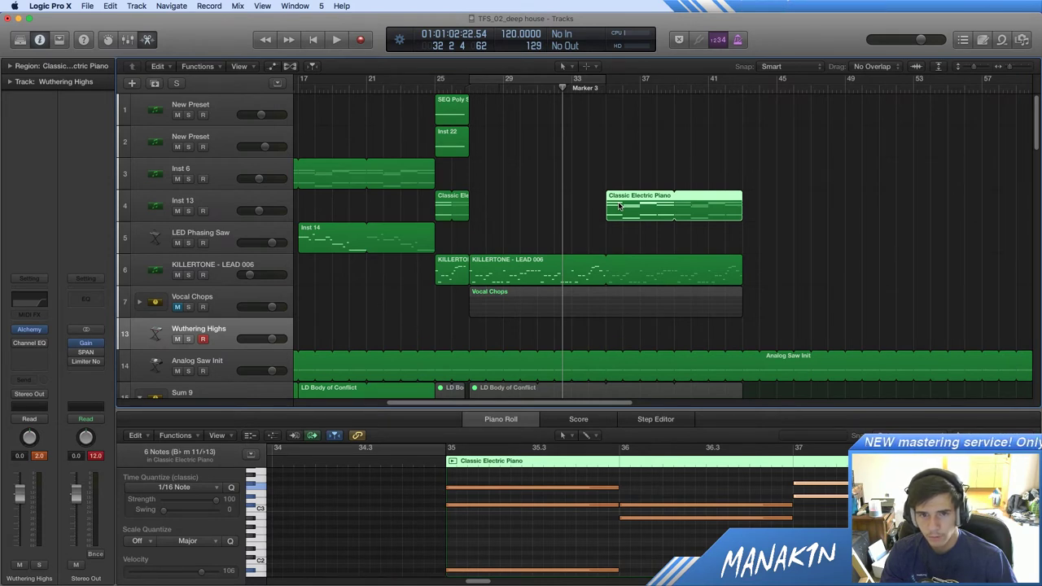
scroll(706, 496, "down", 3)
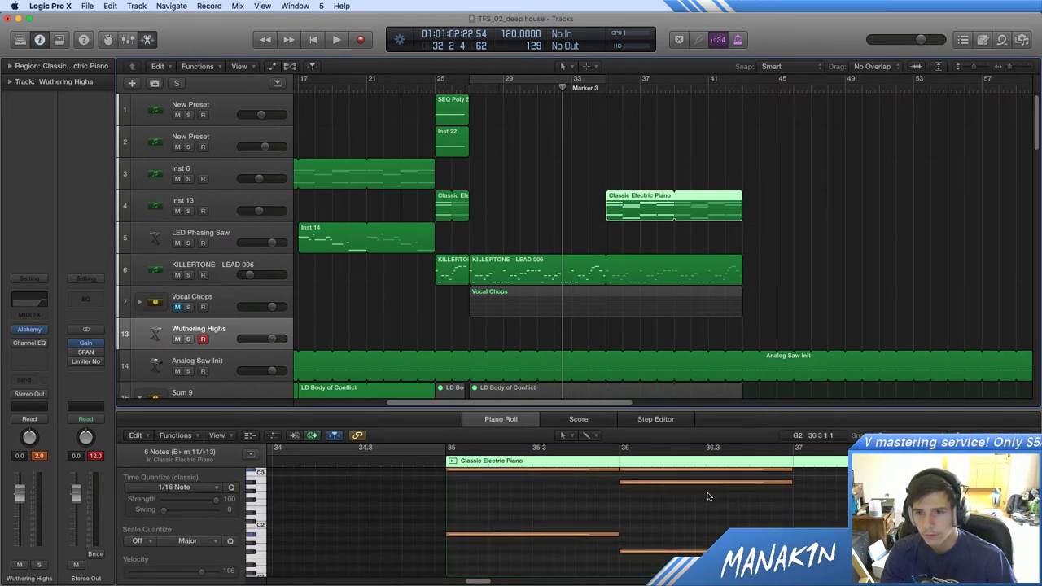
scroll(706, 497, "down", 3)
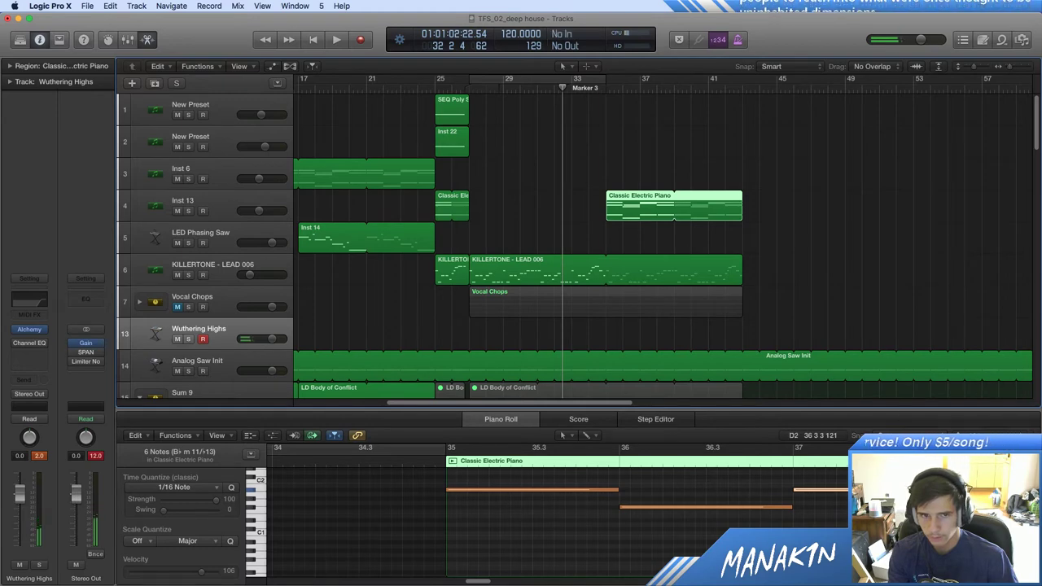
Step: Audition Wuthering Highs during playback from about bar 25, briefly soloing its track and returning to the full mix
key("v")
left_click_drag(449, 235, 581, 243)
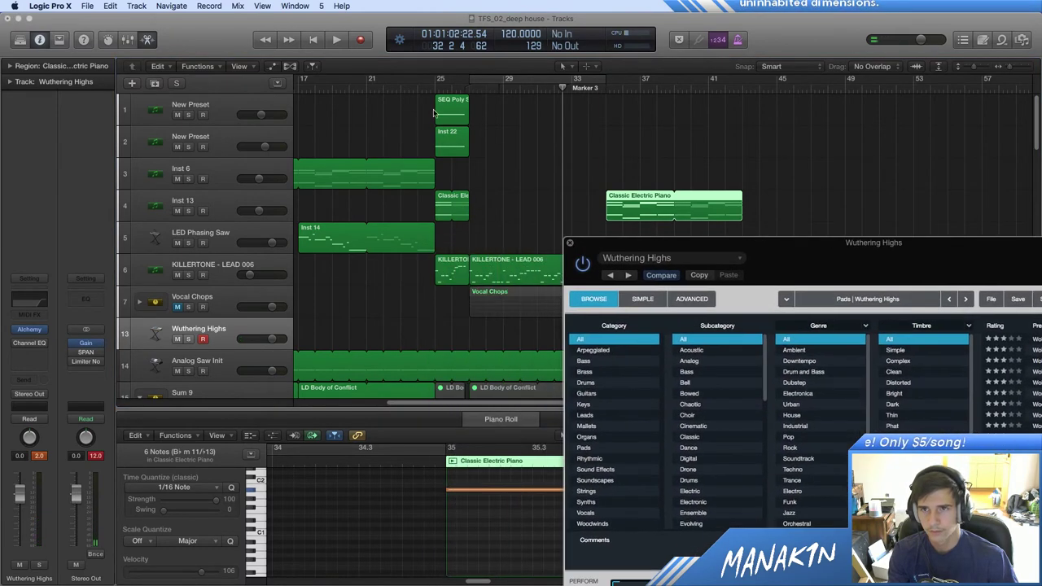
left_click(460, 88)
key("space")
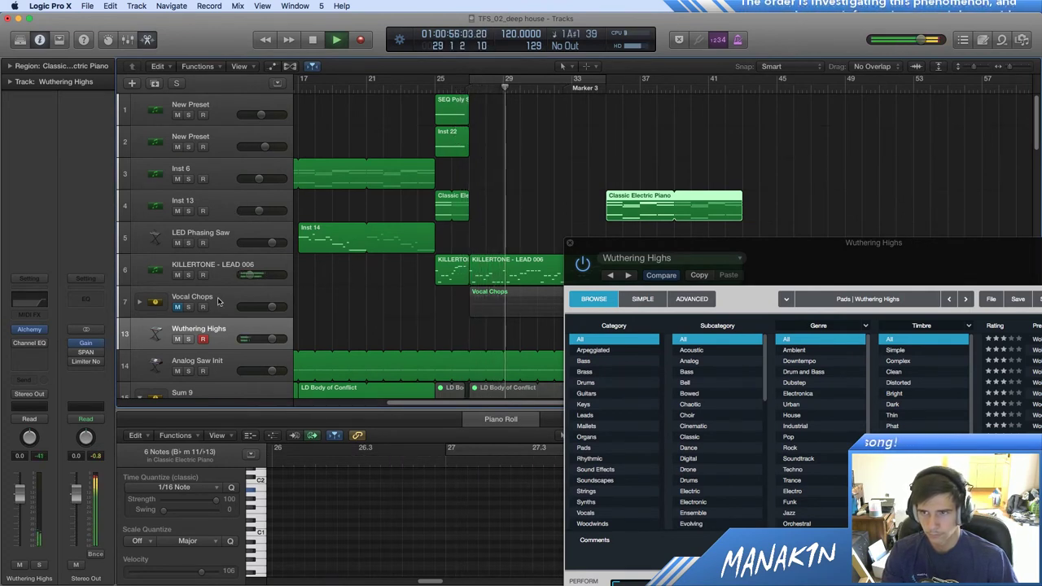
left_click(188, 339)
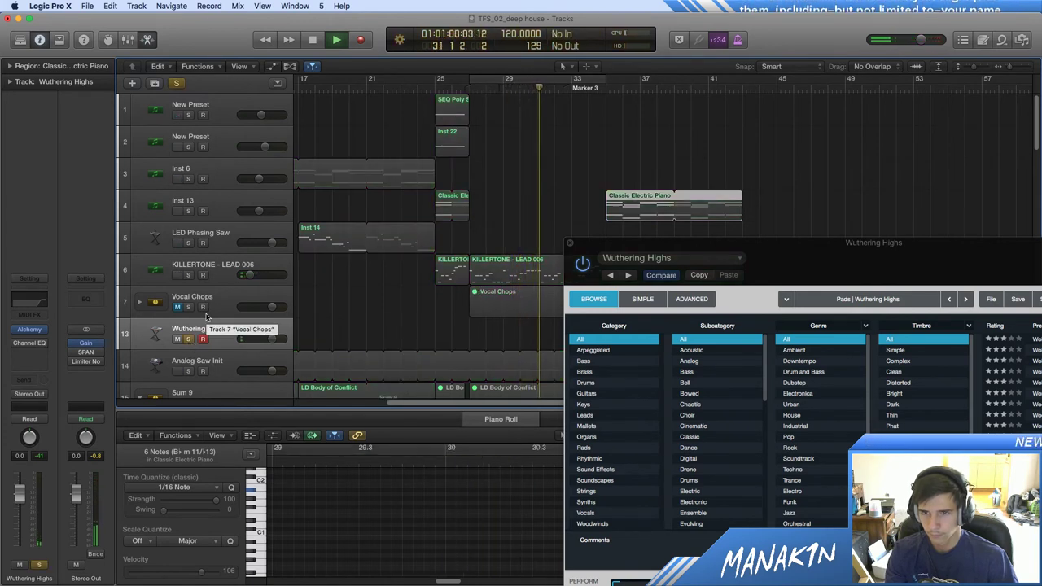
left_click(437, 88)
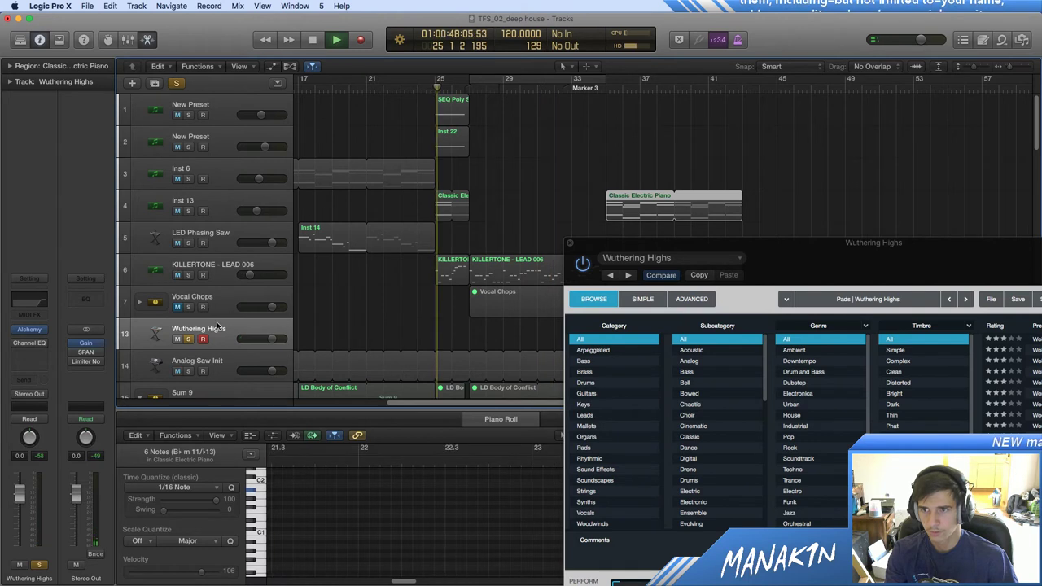
left_click(181, 338)
left_click(186, 339)
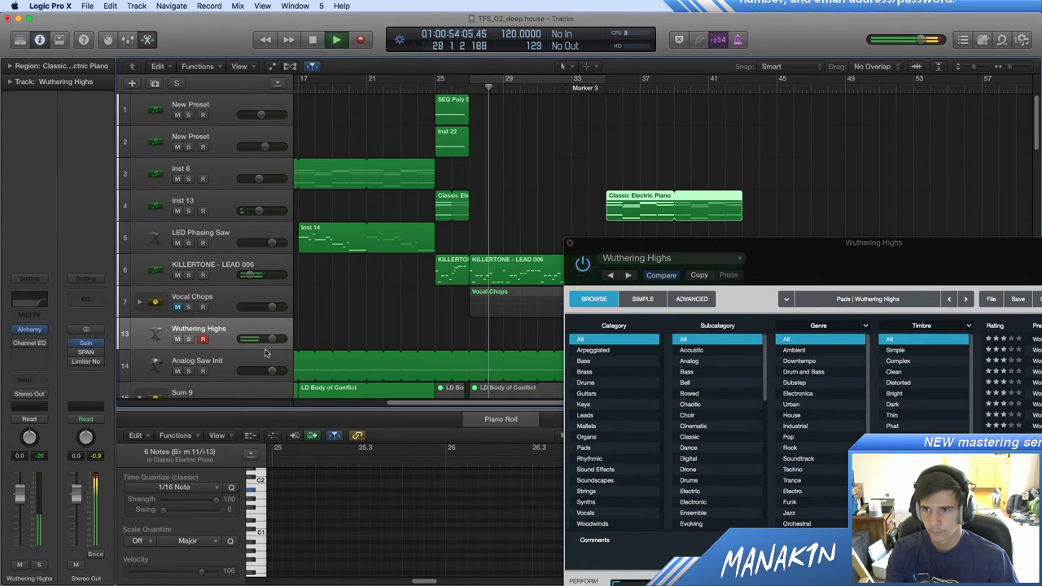
Step: Try Alchemy's Wow Bass and Worker Bee presets during playback and lower the track's volume to -11.2 dB
left_click_drag(271, 339, 262, 338)
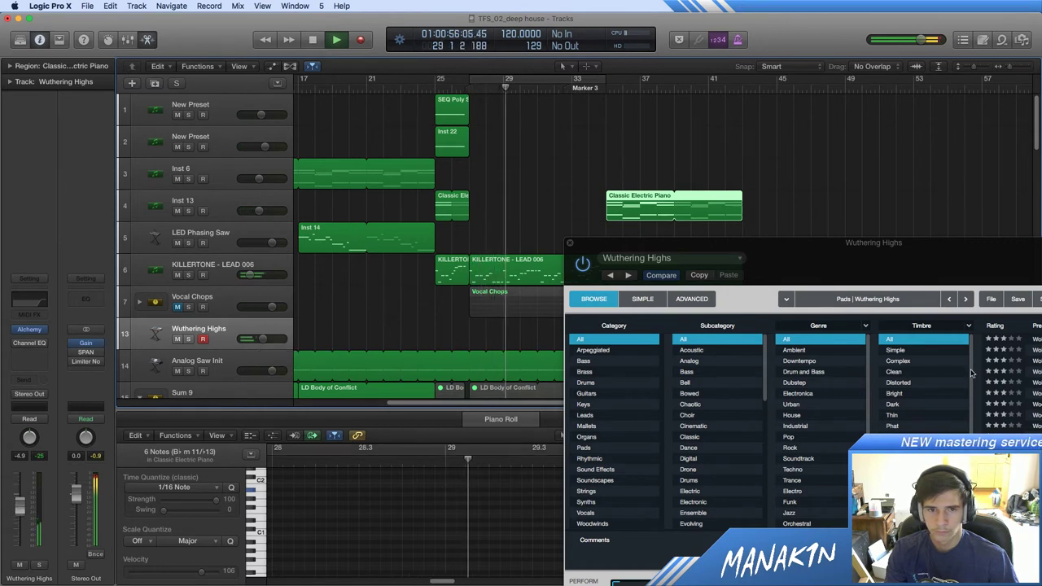
left_click(1036, 470)
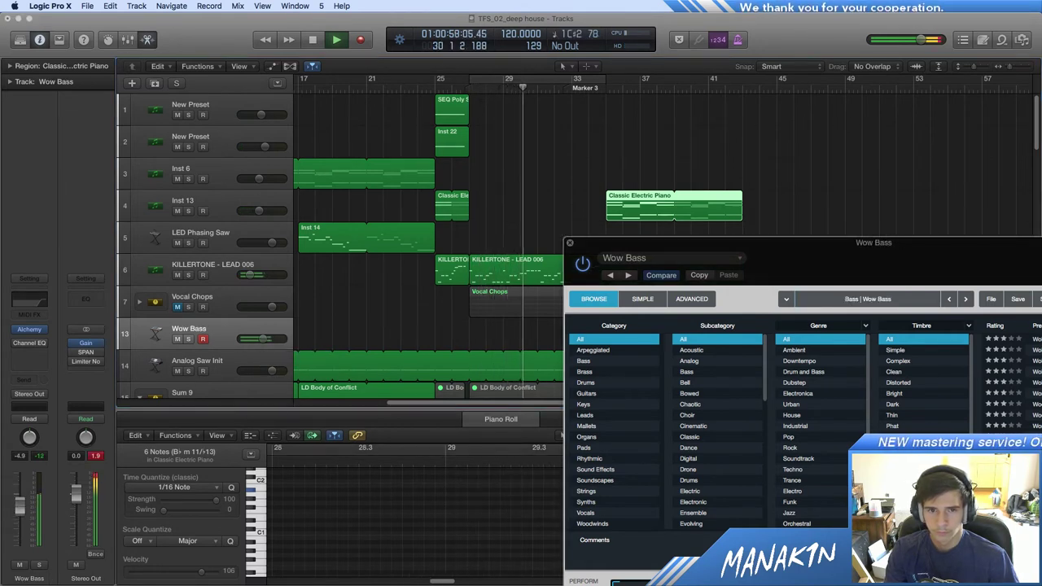
left_click(1037, 436)
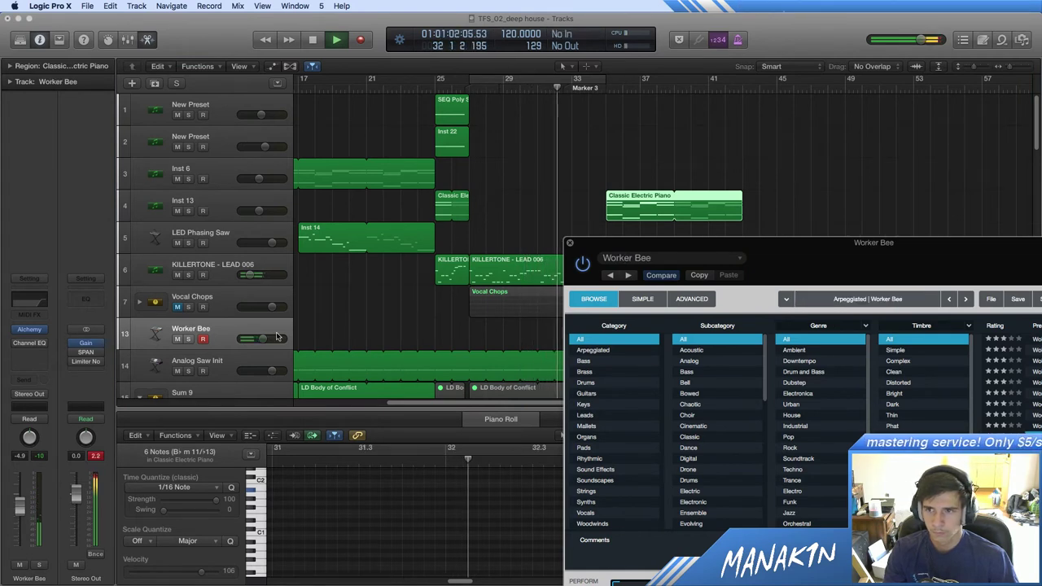
left_click_drag(262, 339, 254, 342)
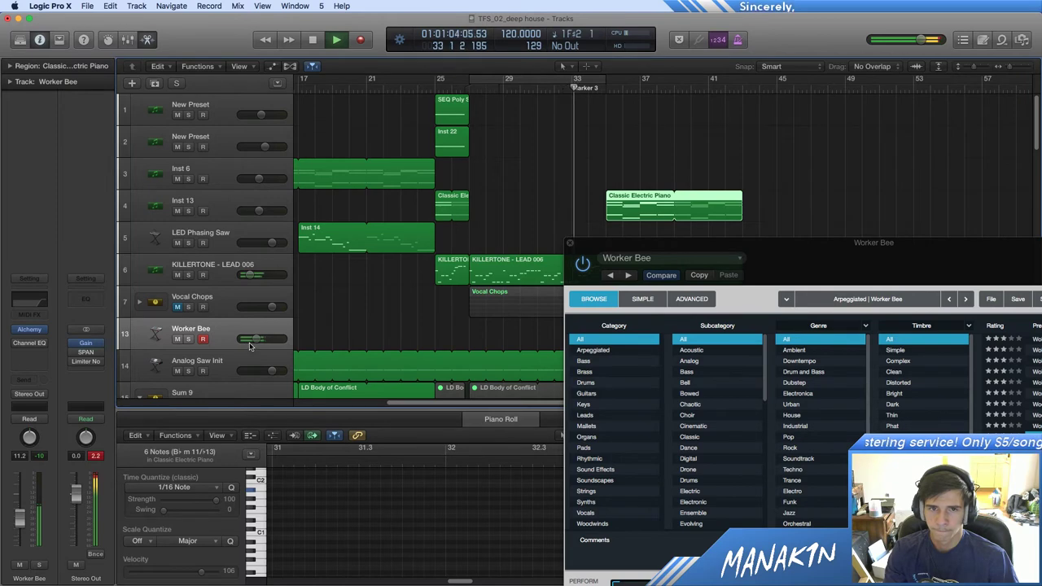
left_click_drag(872, 242, 618, 166)
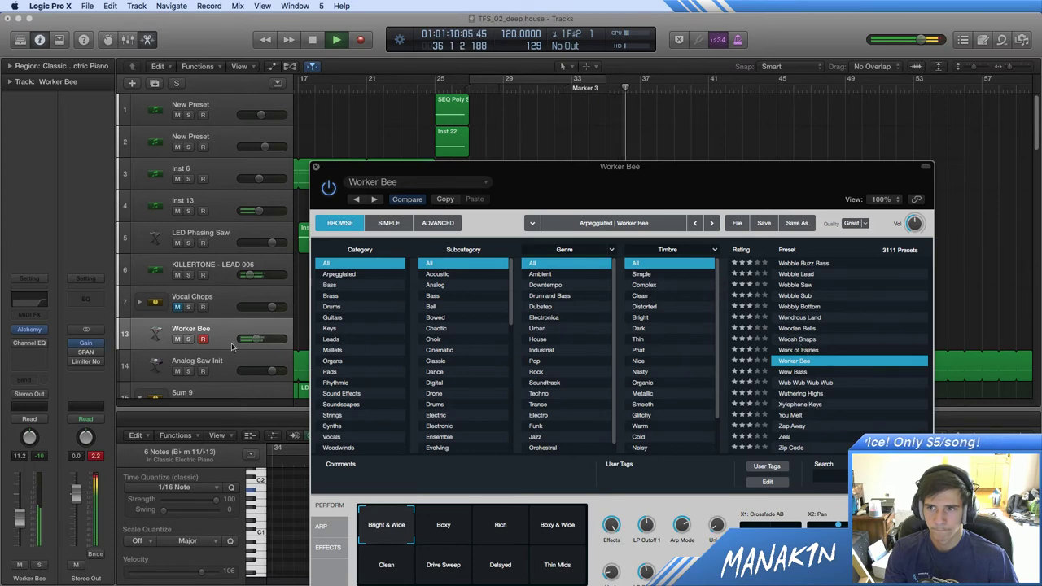
Step: Solo the Worker Bee track and set the cycle range to bars 35–43, matching the Classic Electric Piano region
key("s")
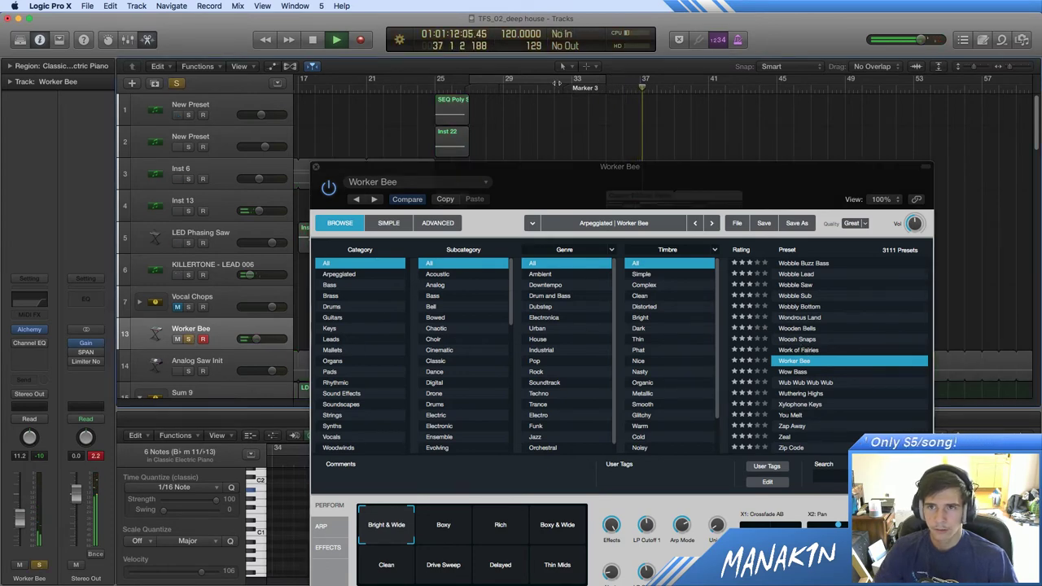
left_click_drag(599, 84, 742, 90)
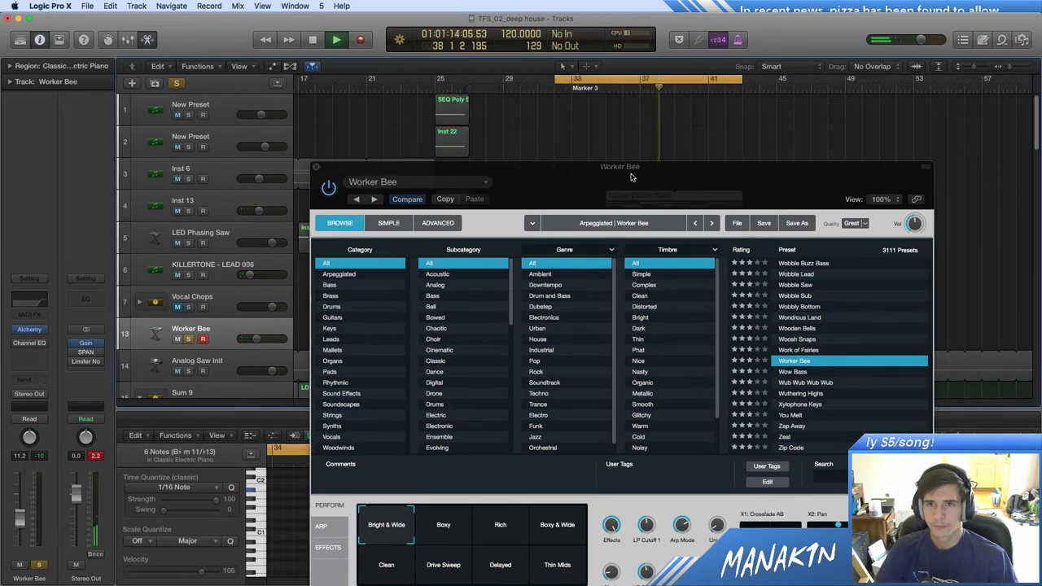
left_click_drag(594, 166, 851, 204)
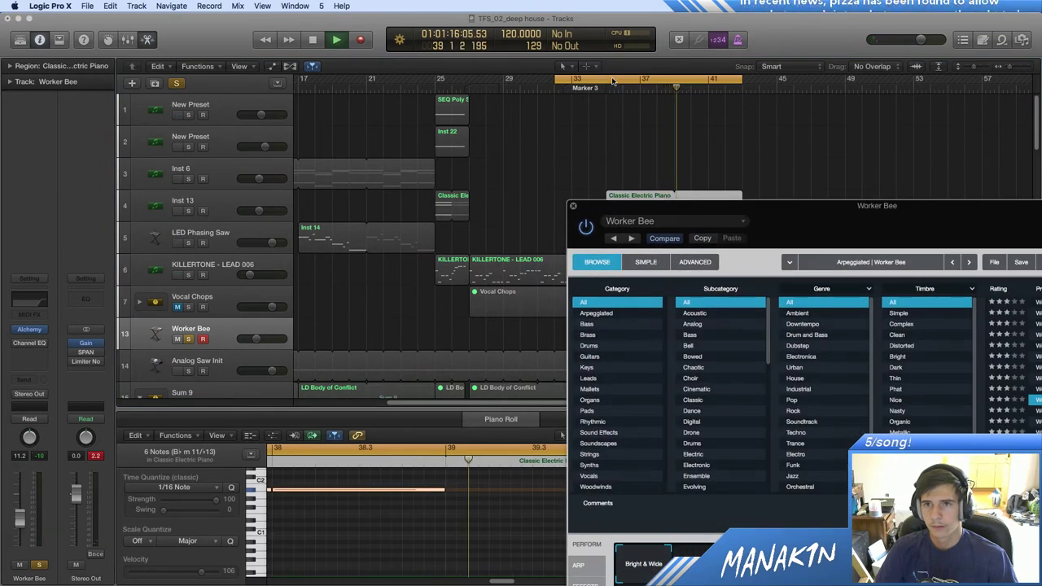
left_click_drag(602, 76, 671, 81)
left_click_drag(724, 232, 1041, 254)
left_click_drag(652, 82, 634, 90)
left_click_drag(790, 82, 740, 82)
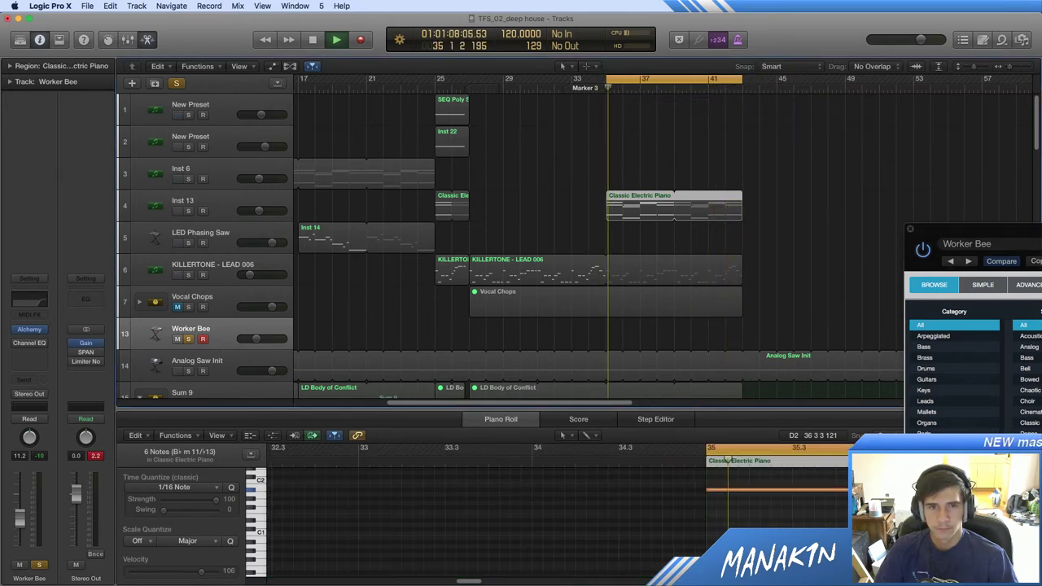
Step: Audition Alchemy's Work of Fairies, Woosh Snaps, Wooden Bells and Wondrous Land presets, and load Wobble Saw
left_click_drag(1040, 245, 660, 167)
left_click(937, 333)
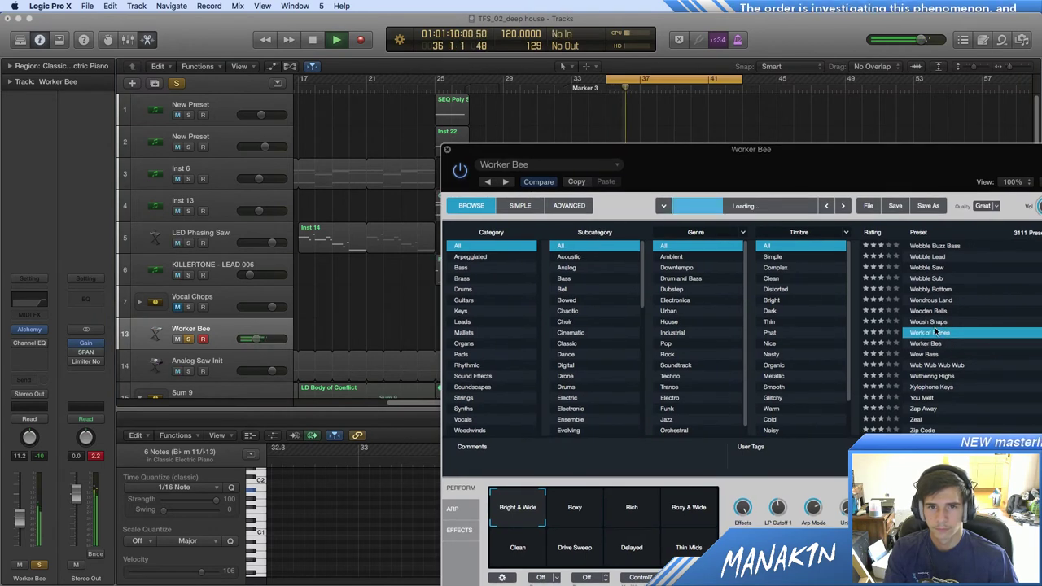
left_click(940, 322)
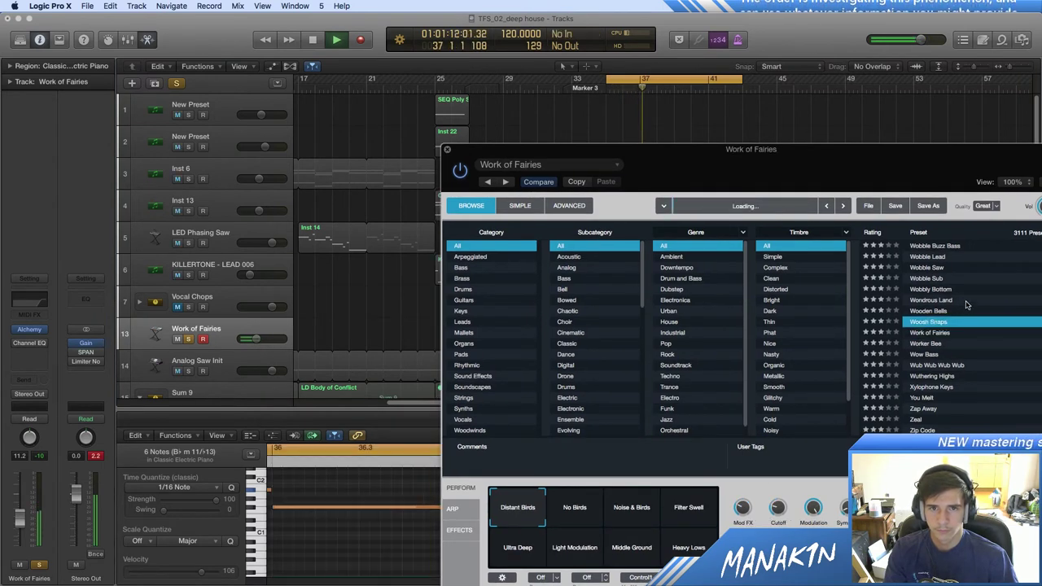
left_click(944, 322)
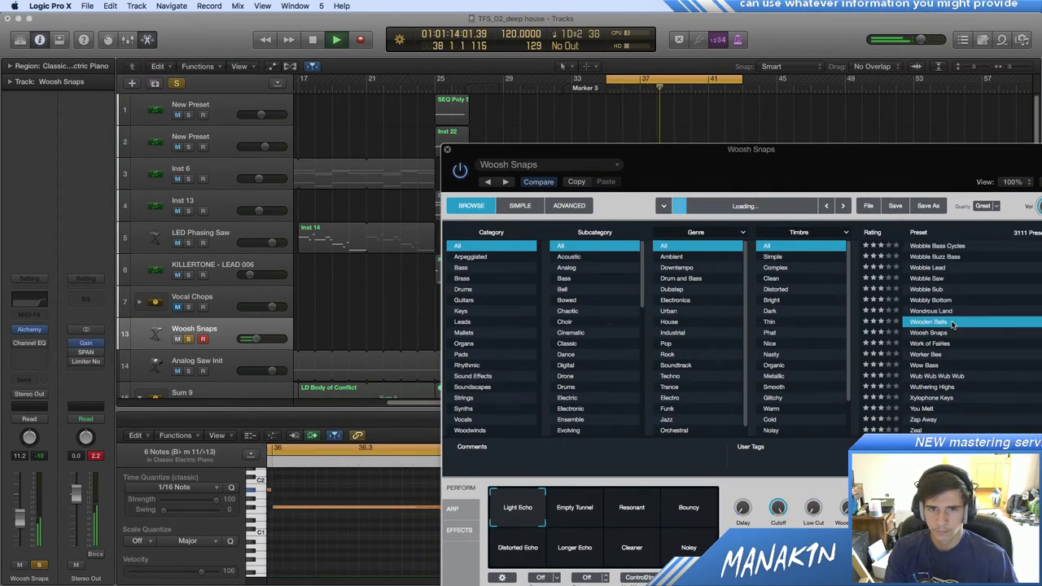
left_click(954, 323)
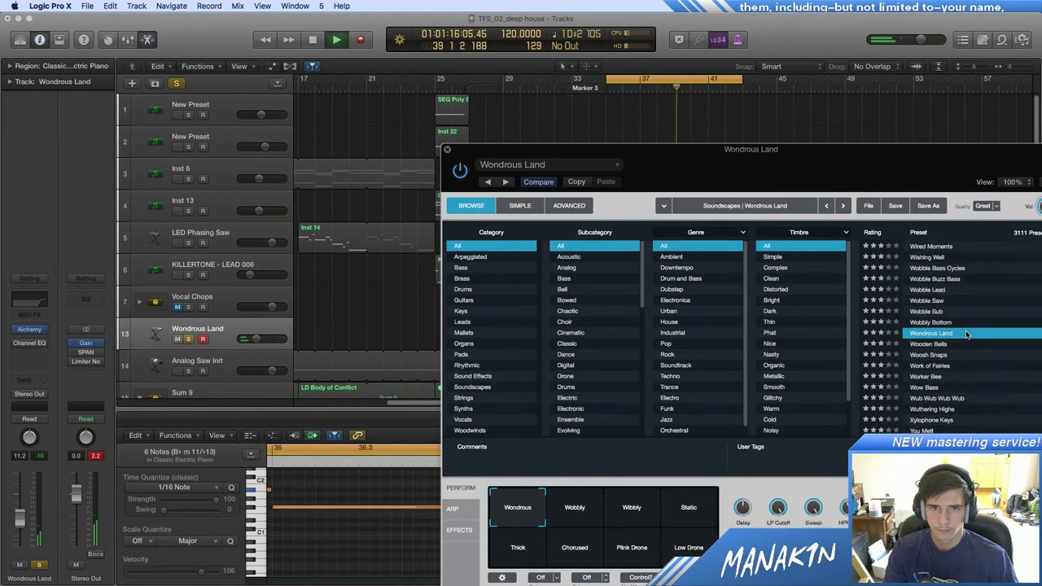
left_click(956, 322)
key("Up")
key("Up")
key("Up")
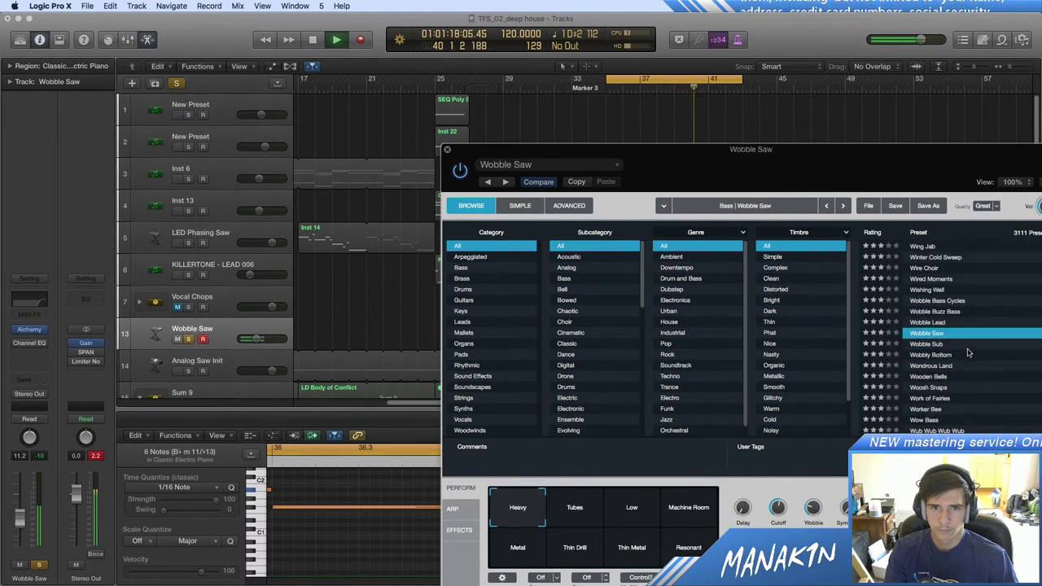
Step: Audition Wobble Buzz Bass and neighbouring presets, load Wishing Well, and unsolo its track to hear it in the full mix before stopping playback
key("Up")
key("Up")
key("Up")
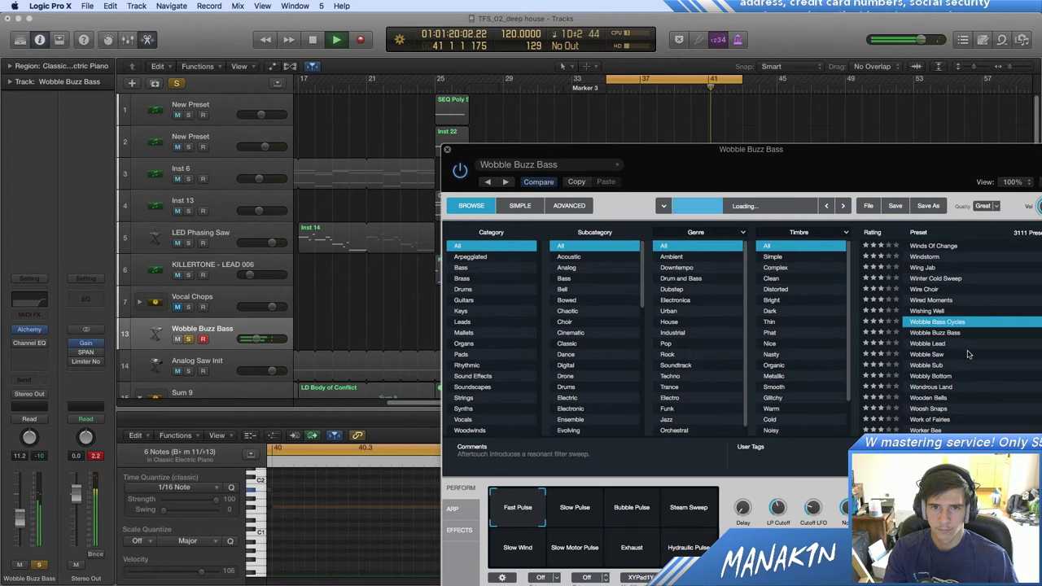
key("Up")
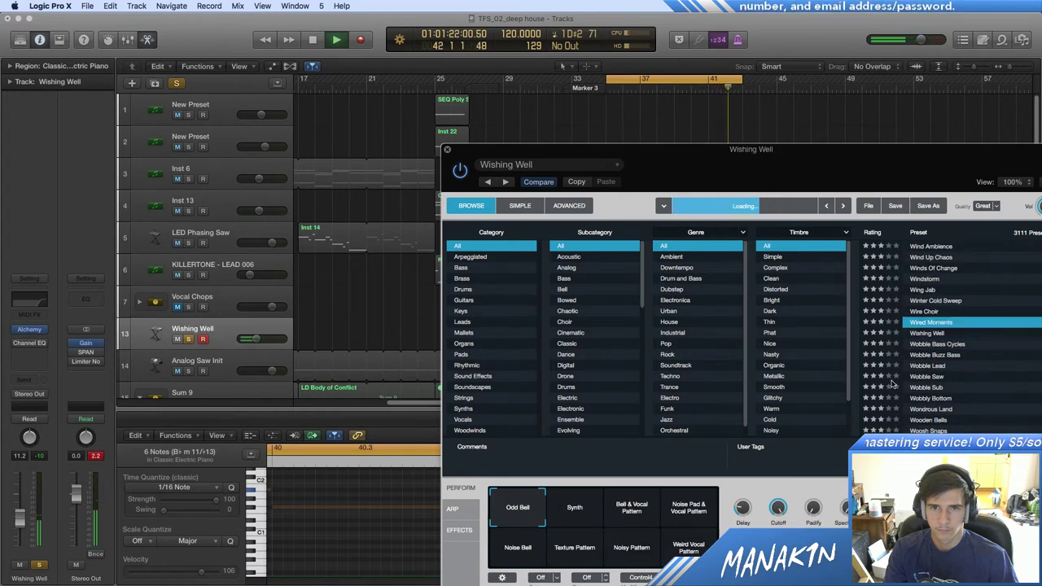
key("Down")
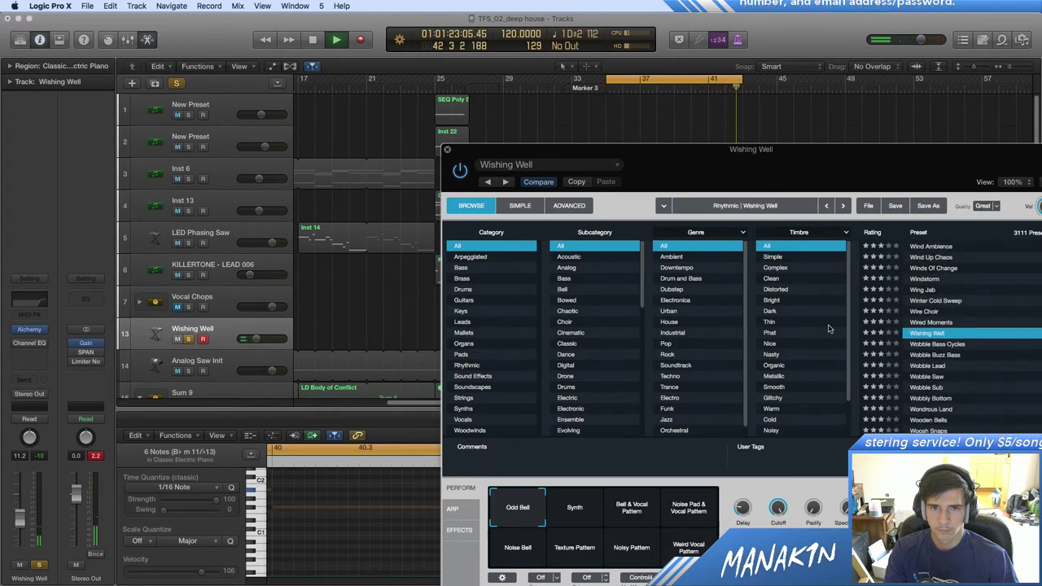
left_click(188, 339)
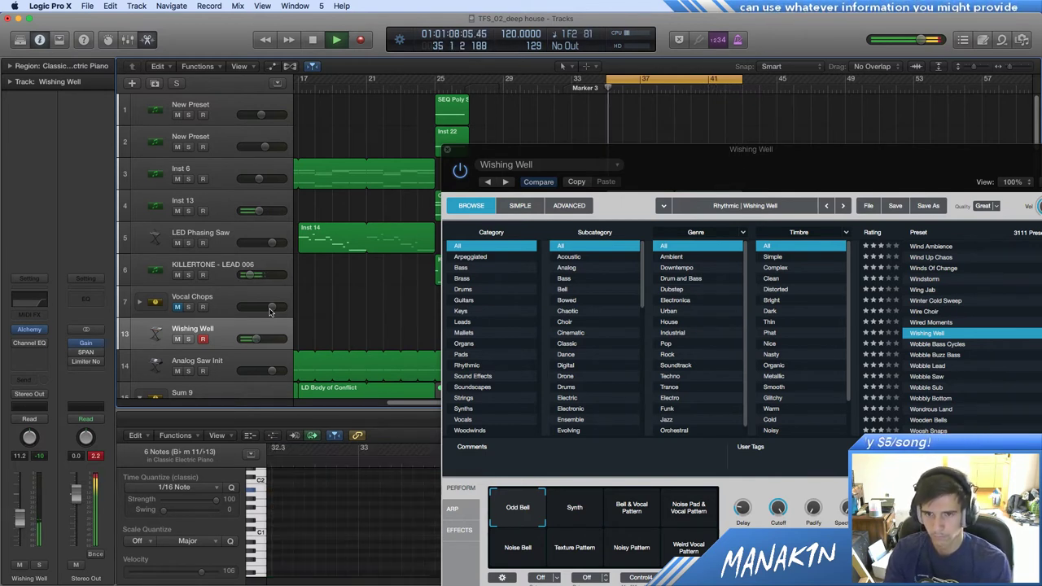
key("space")
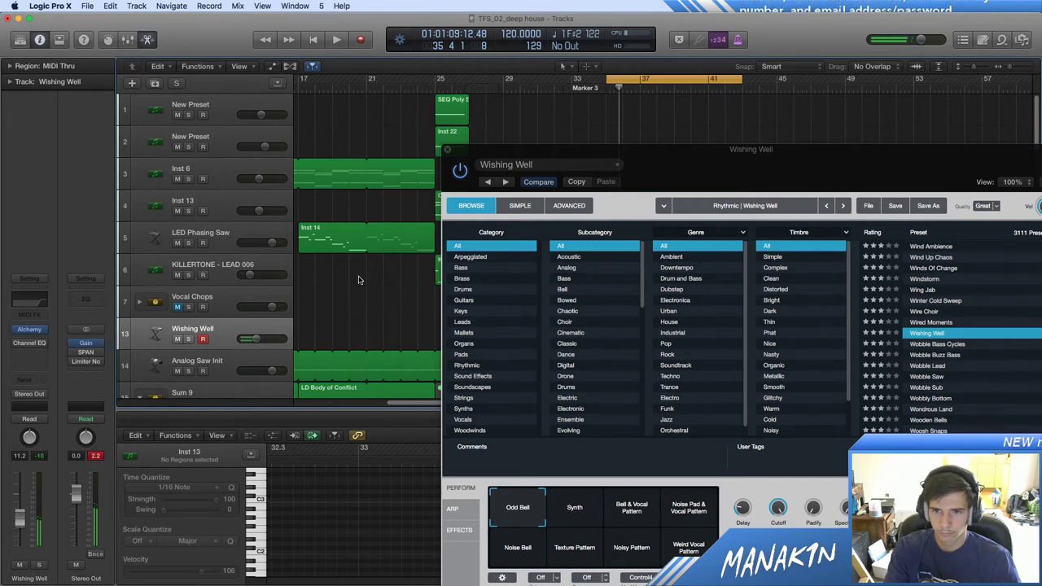
Step: Compare Wishing Well's Noise Bell, Synth, Texture Pattern and Bell & Vocal Pattern performance snapshots, returning to Odd Bell
left_click(525, 520)
left_click(526, 545)
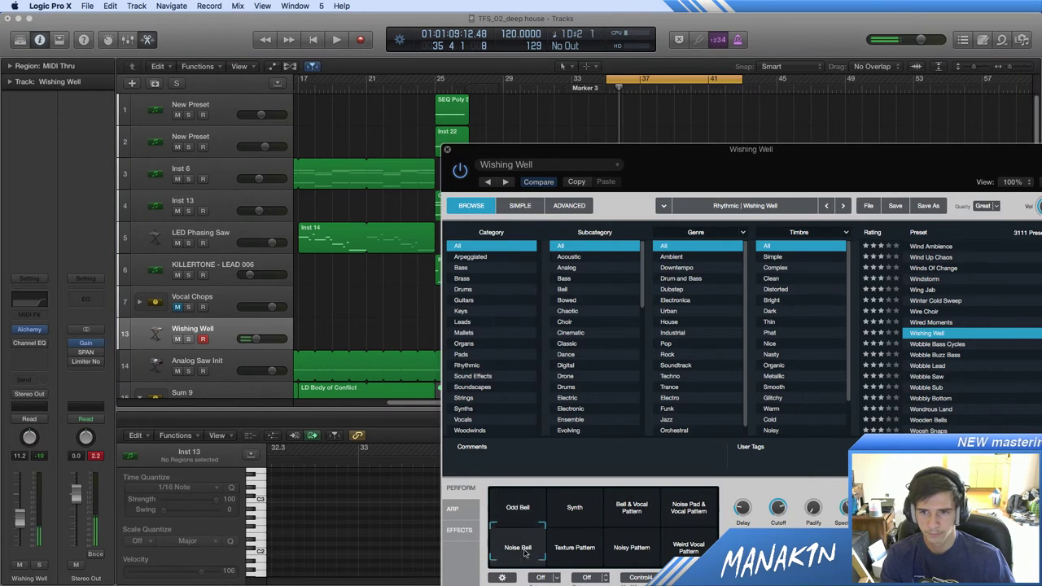
left_click(516, 511)
left_click(573, 508)
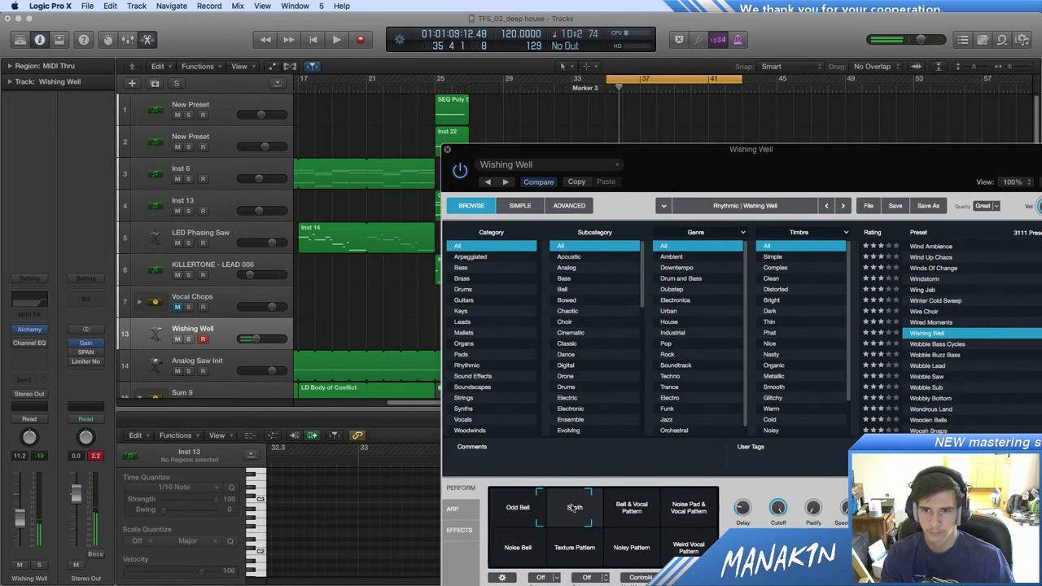
left_click(586, 548)
left_click(574, 498)
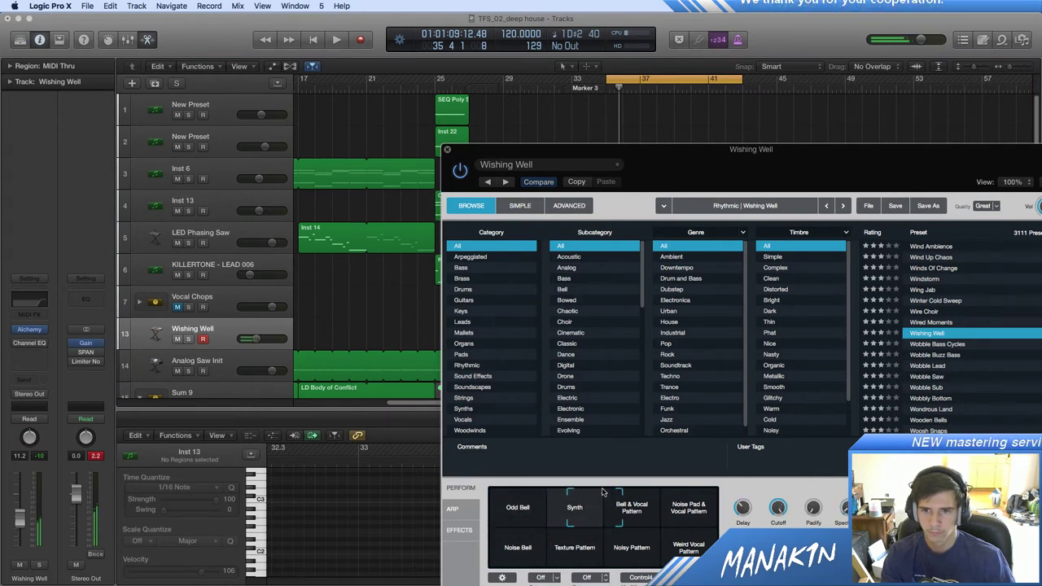
left_click(630, 492)
left_click(518, 493)
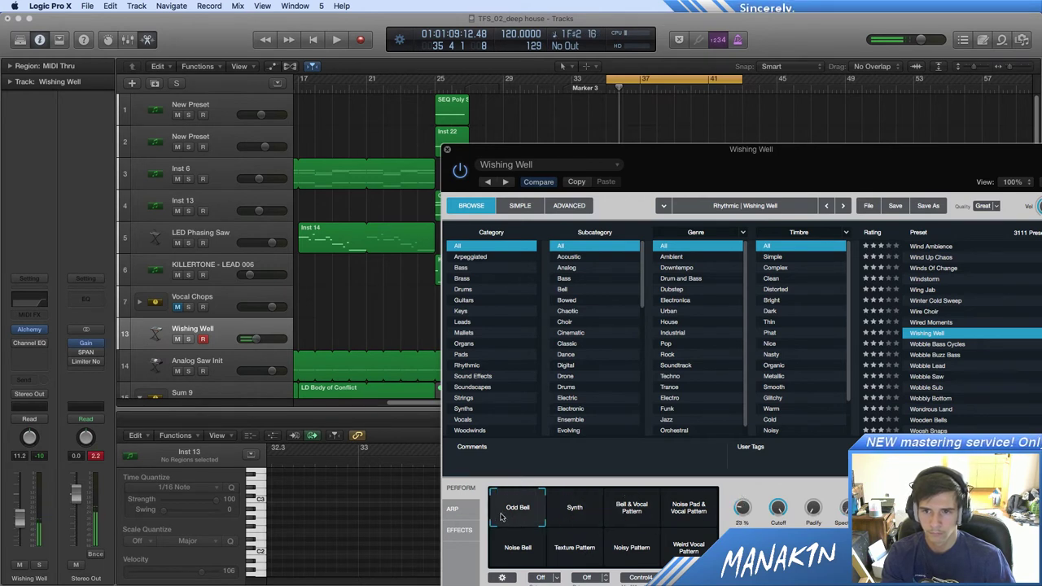
Step: Bypass the main Delay effect and isolate Additive source B by switching off sources A and C
left_click(459, 530)
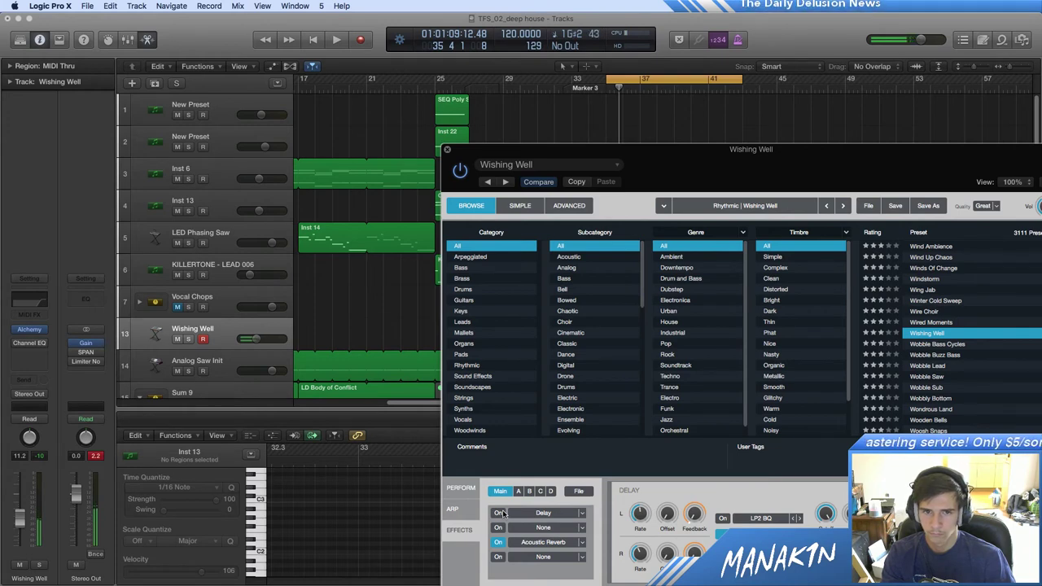
left_click(459, 490)
left_click(569, 205)
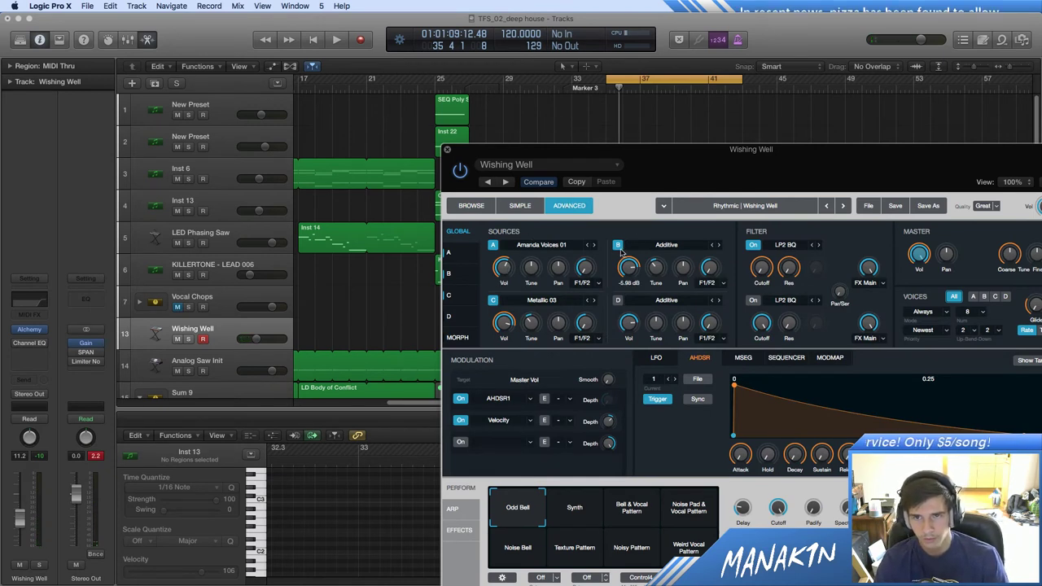
left_click(618, 247)
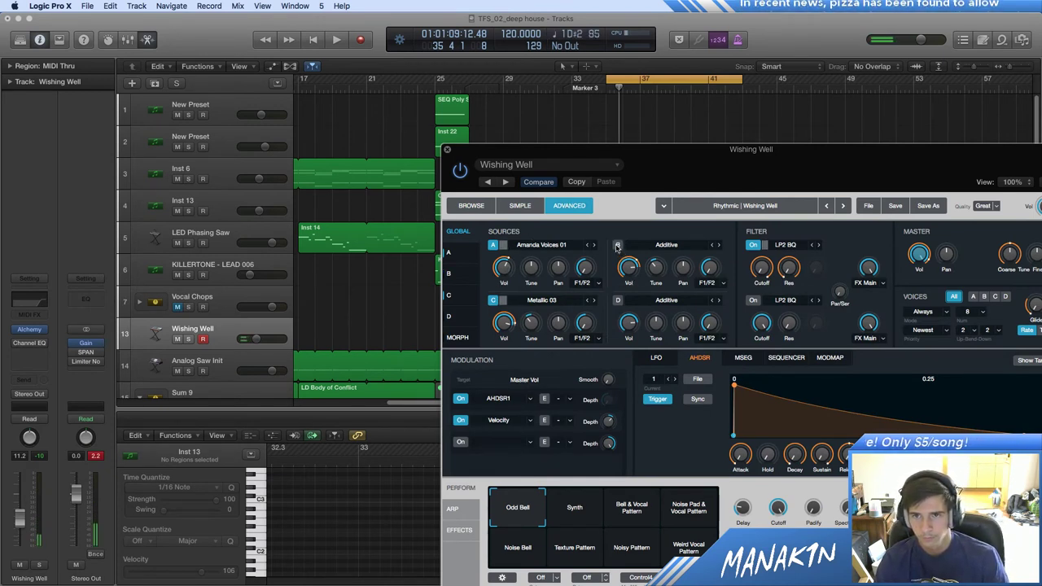
left_click(618, 245)
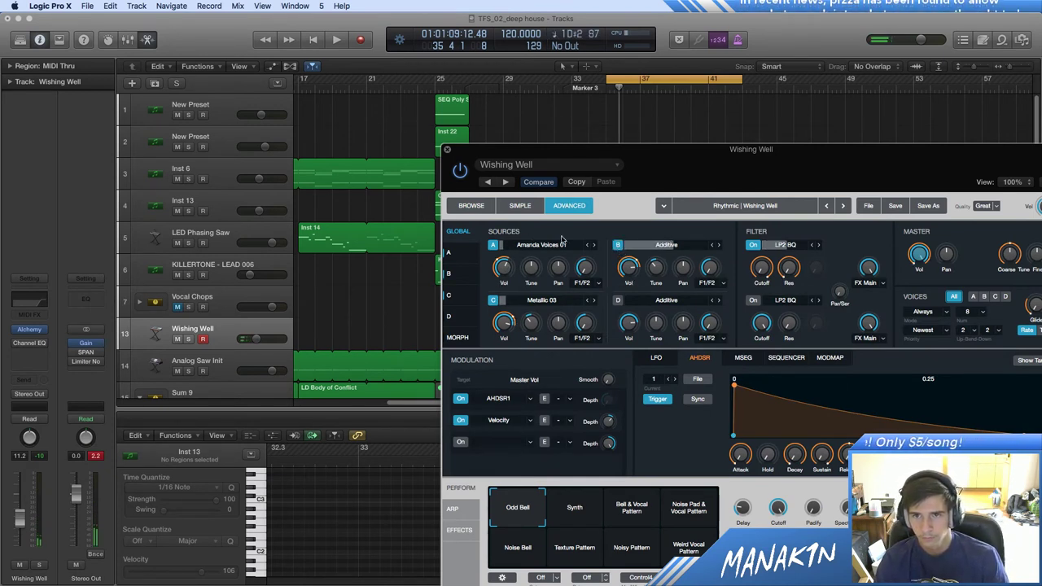
left_click(494, 300)
left_click(494, 300)
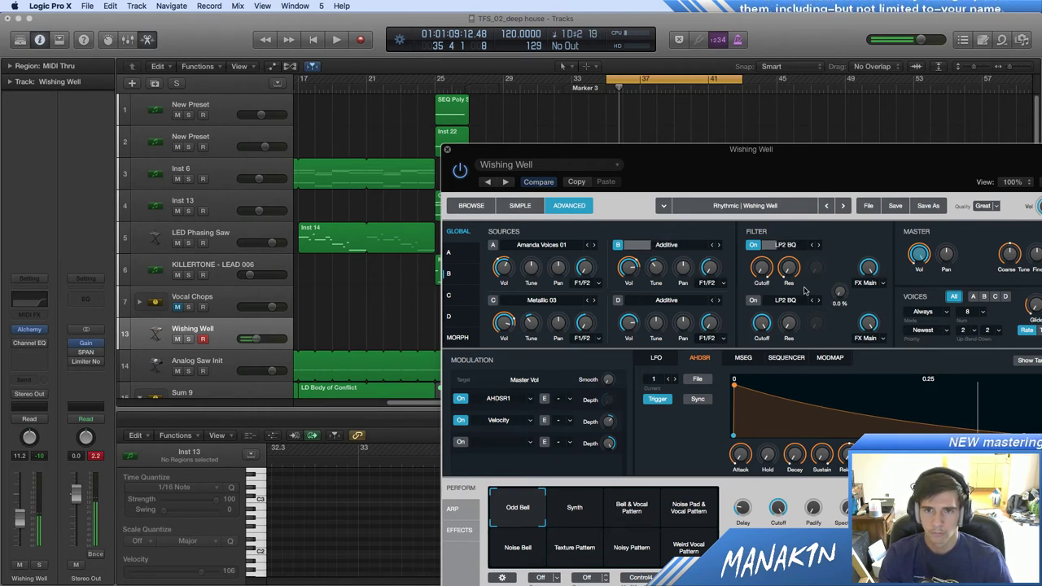
Step: Switch off the first filter and examine the modulation behind source B's volume, the filter FX mix, resonance and cutoffs
left_click(779, 362)
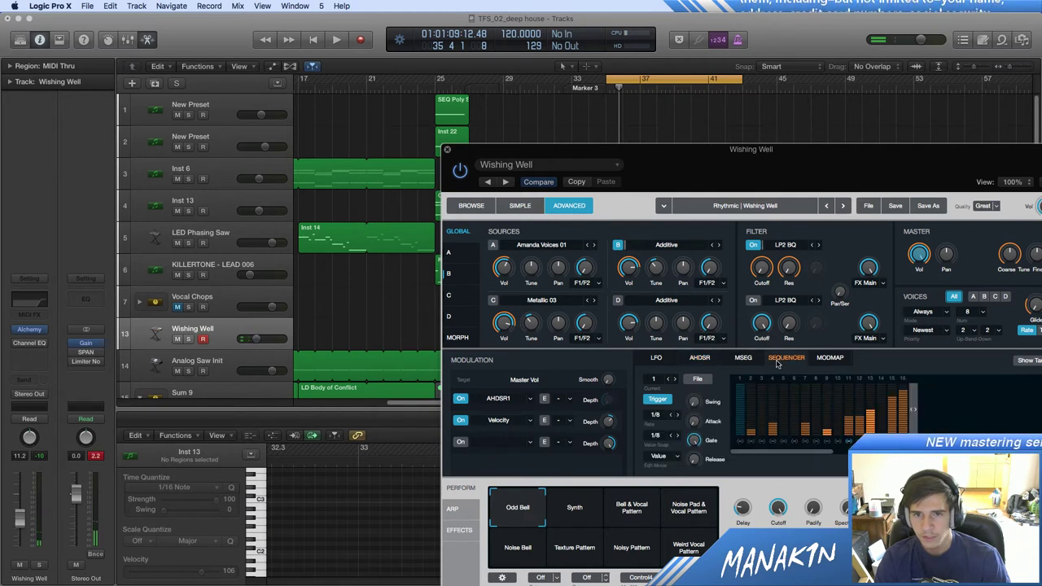
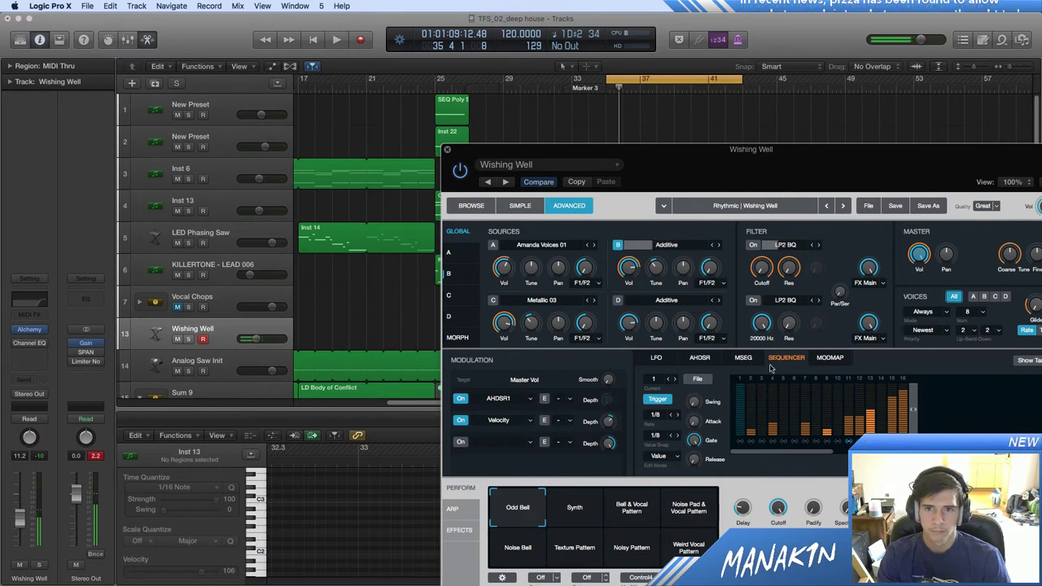
left_click(628, 267)
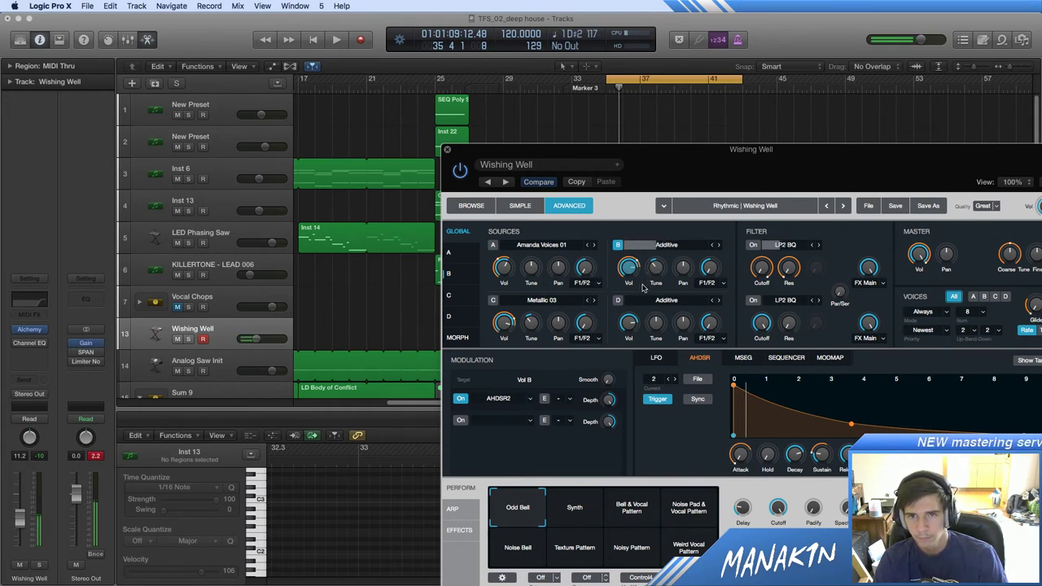
left_click(743, 358)
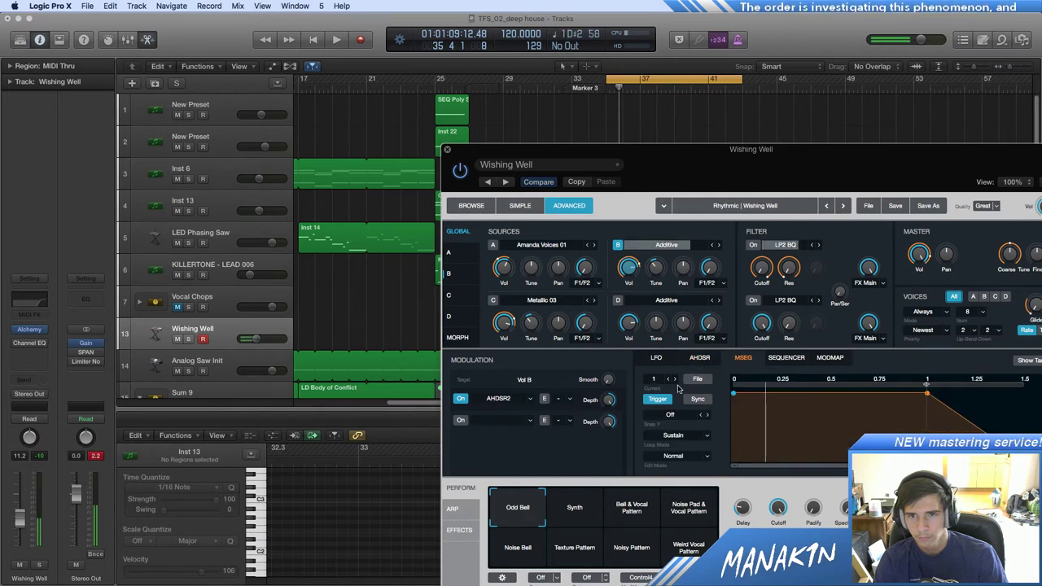
left_click(779, 359)
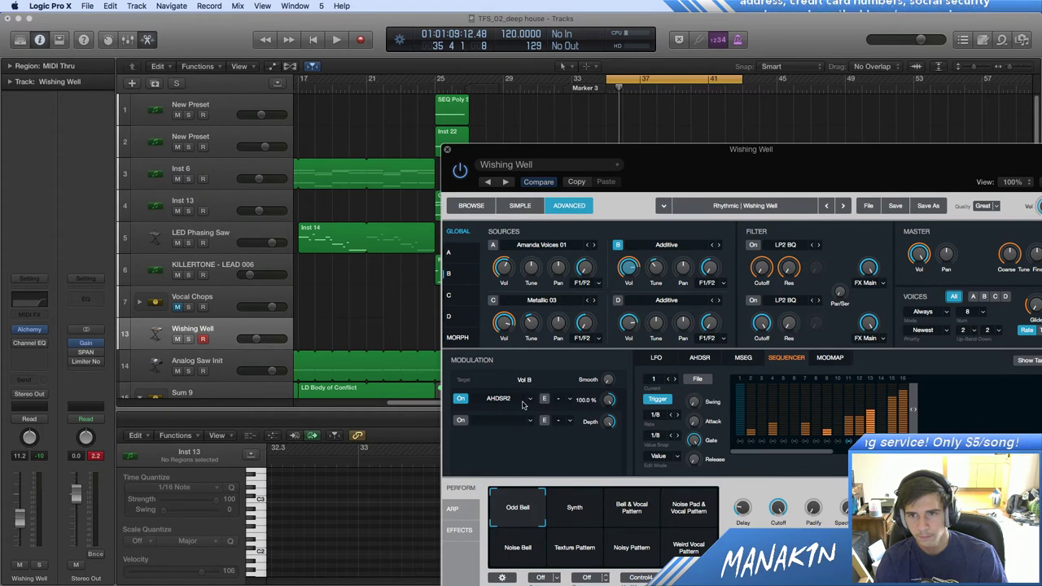
left_click(873, 270)
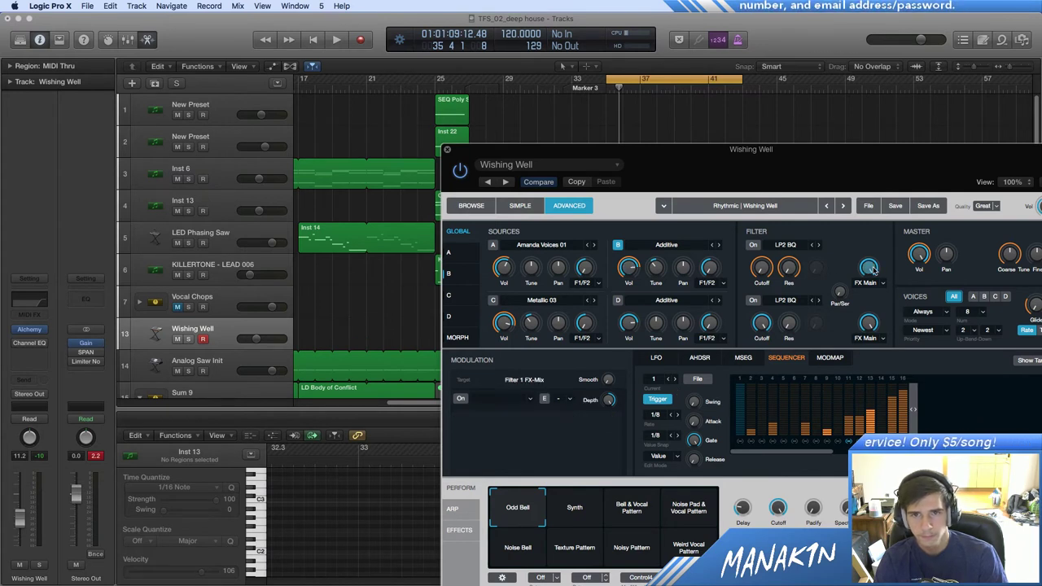
left_click(793, 271)
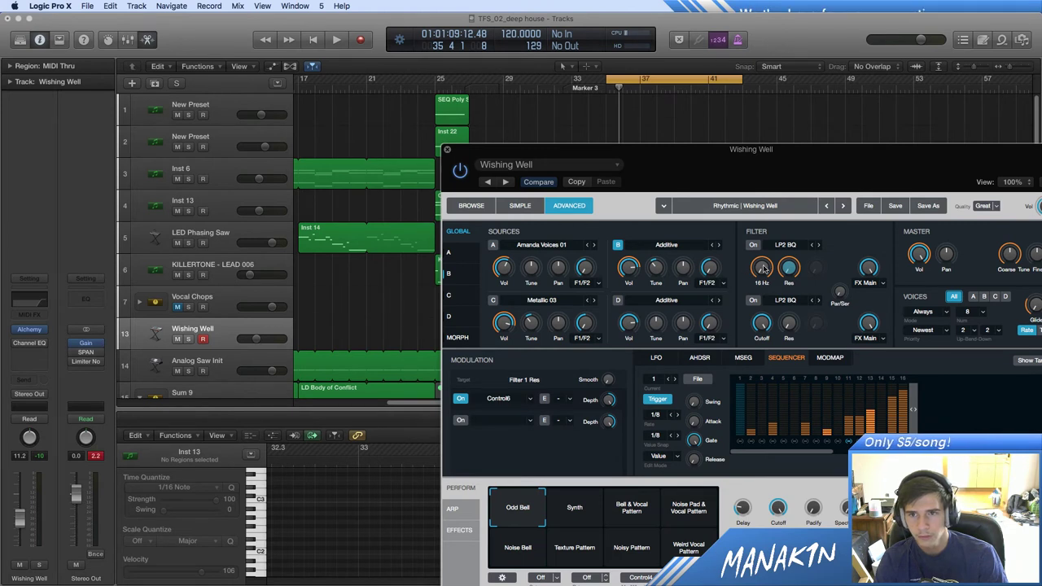
left_click(762, 269)
left_click(761, 324)
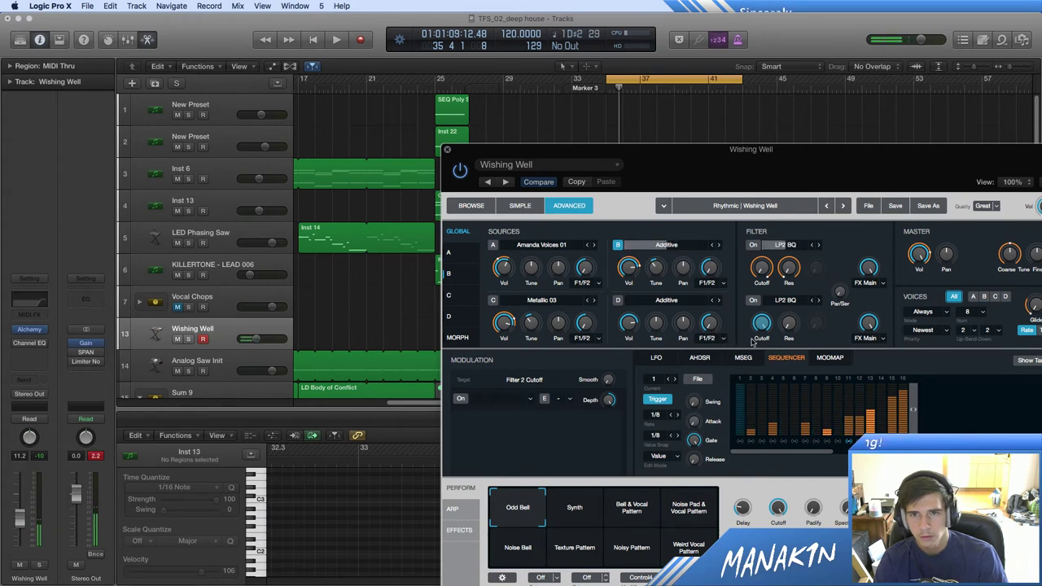
Step: Disable source B's Harmonic effect and try different amounts for its Pitch-Unison effect
left_click(463, 281)
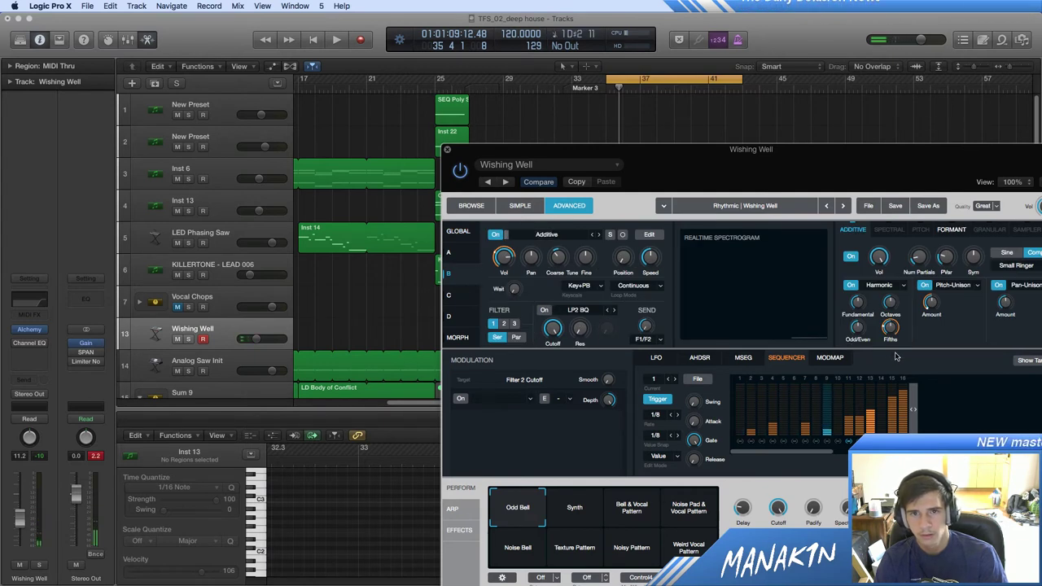
left_click(850, 285)
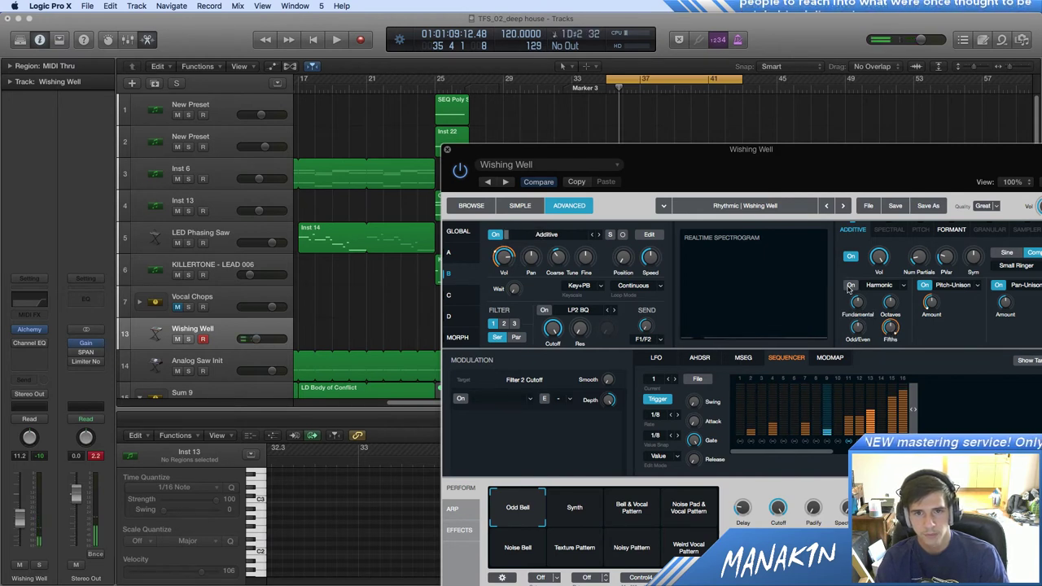
left_click(924, 285)
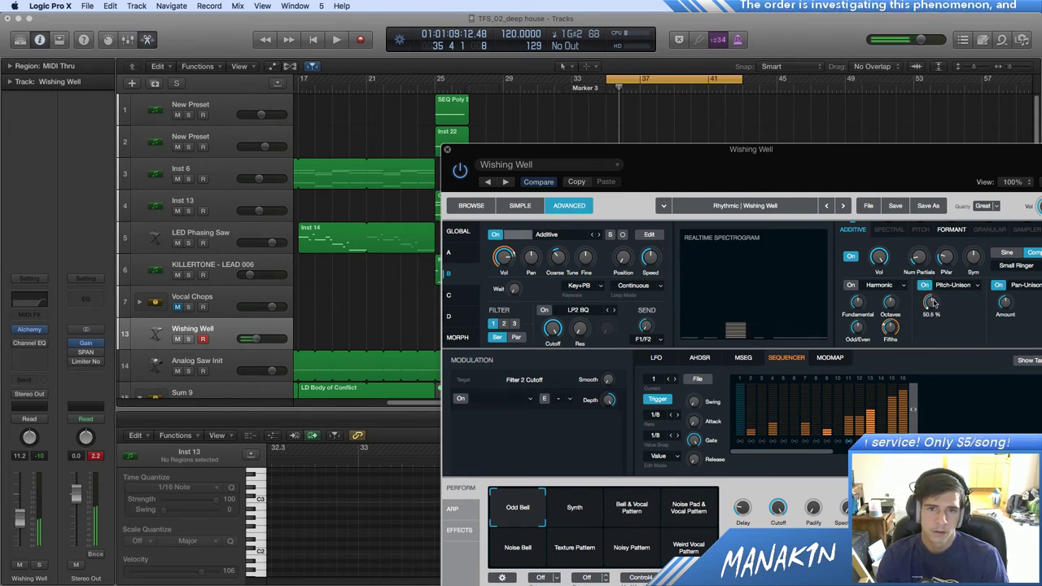
left_click(930, 302)
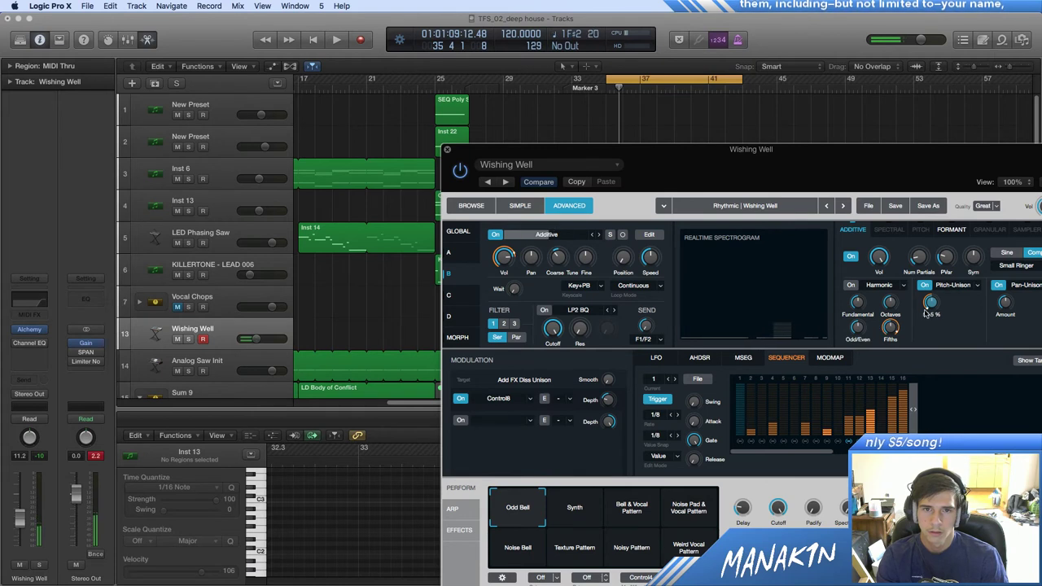
left_click_drag(929, 303, 934, 337)
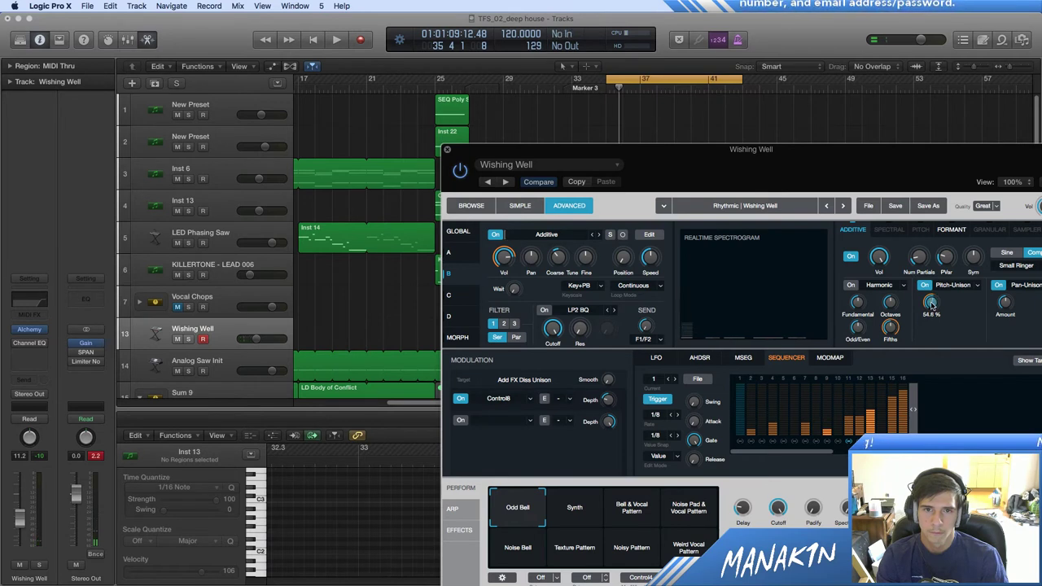
left_click_drag(931, 302, 932, 308)
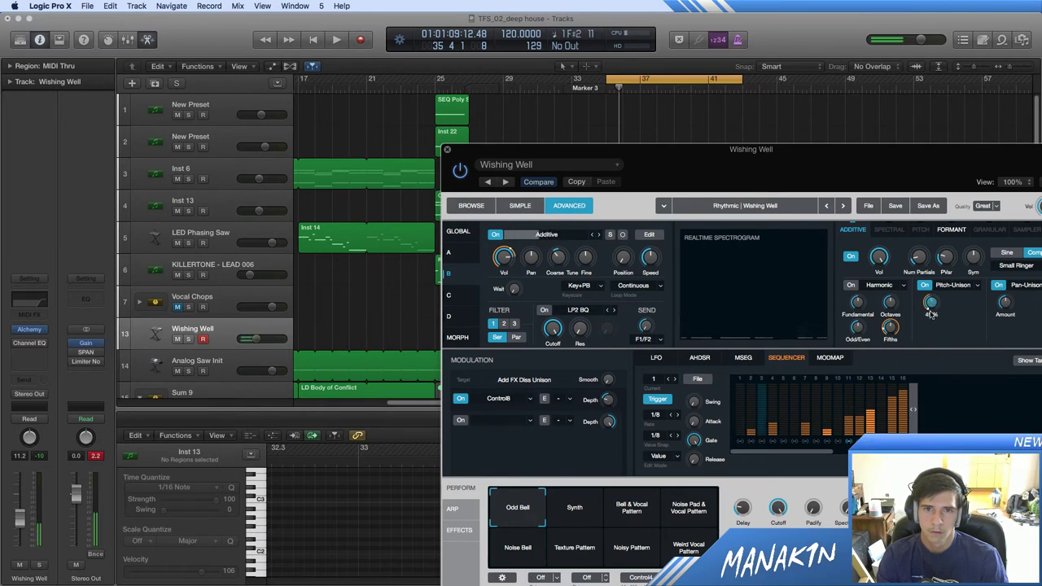
left_click_drag(930, 306, 932, 304)
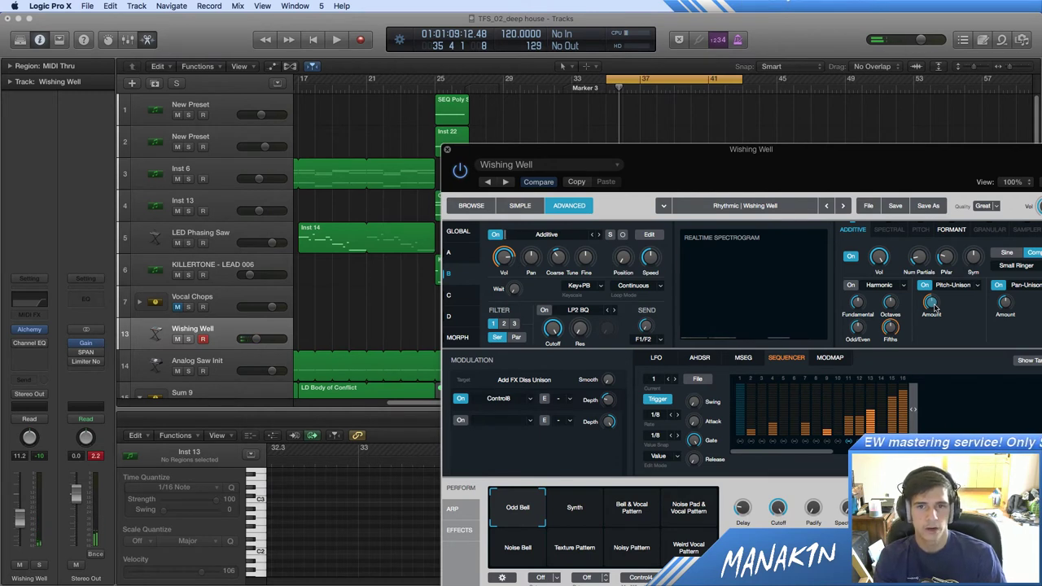
Step: Check source B's additive volume modulation and the morph settings, and bypass the Acoustic Reverb in the main effects
mouse_move(883, 252)
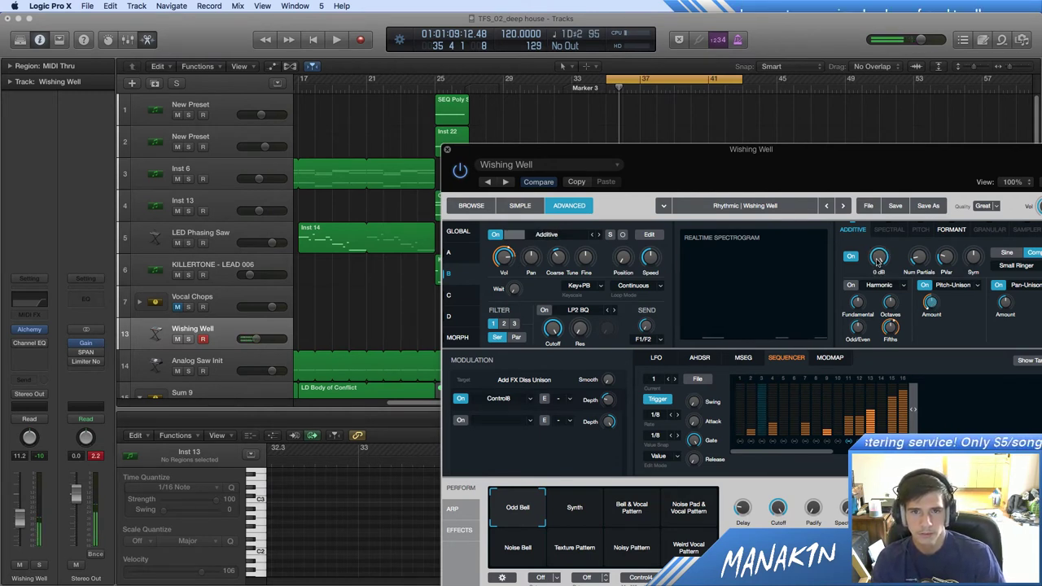
left_click(878, 257)
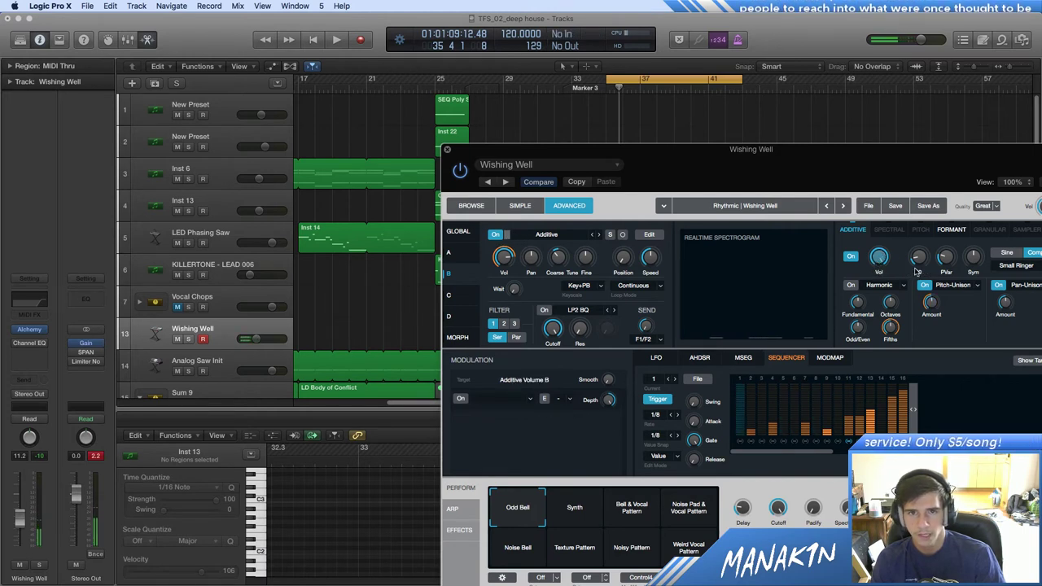
left_click(459, 235)
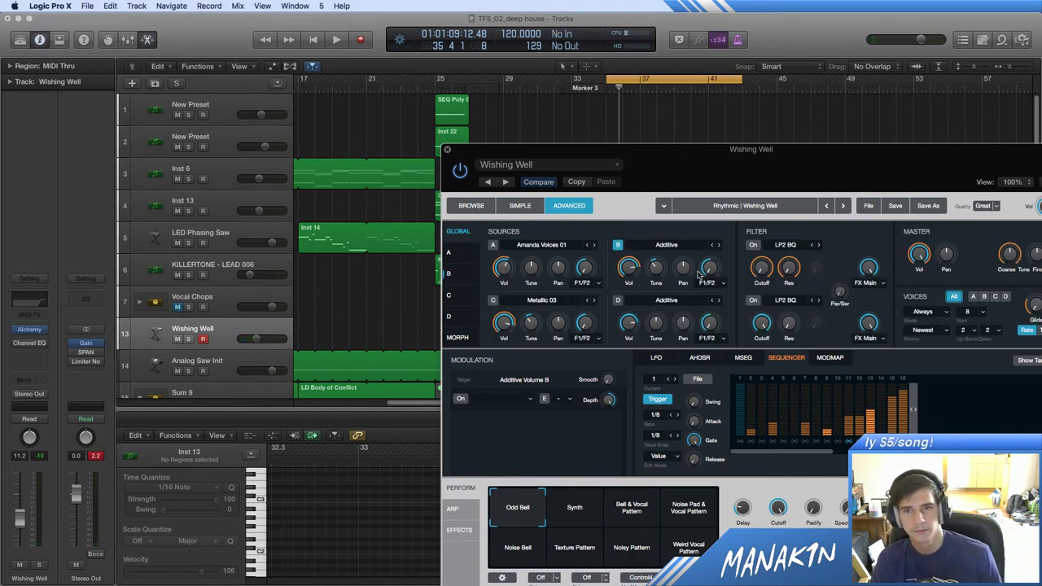
left_click(471, 279)
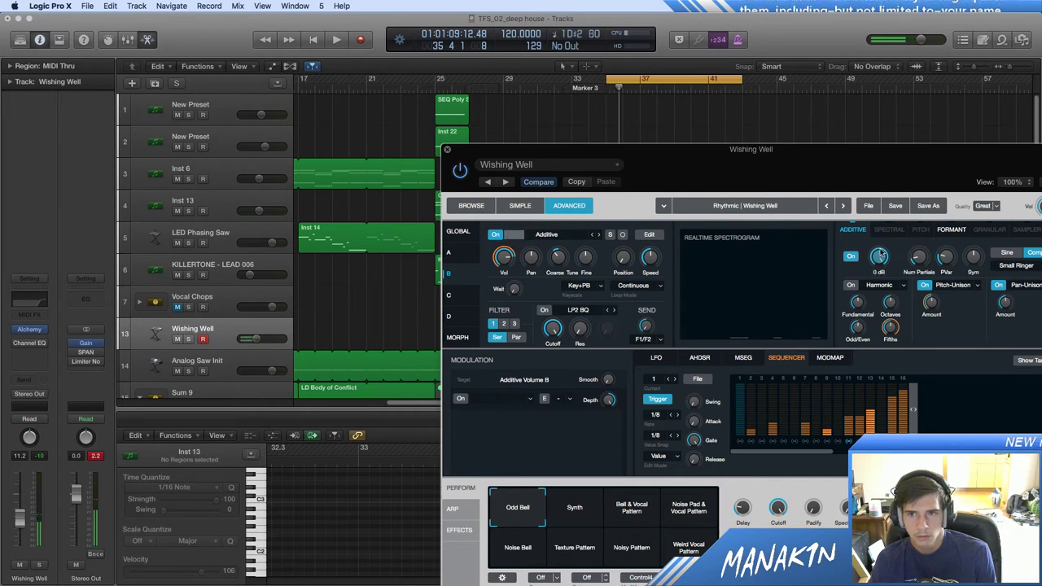
left_click(459, 336)
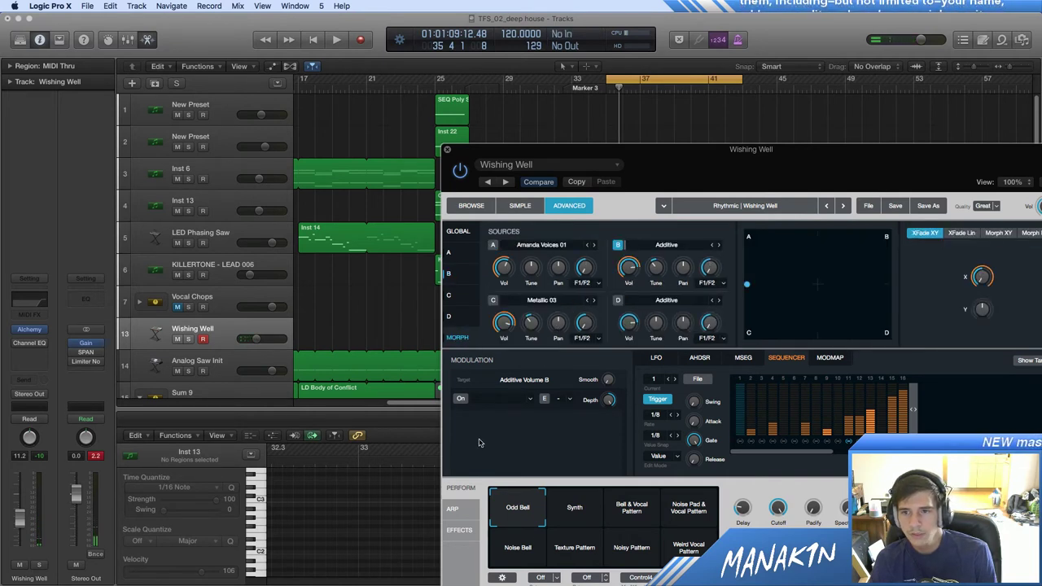
left_click(462, 230)
left_click(457, 531)
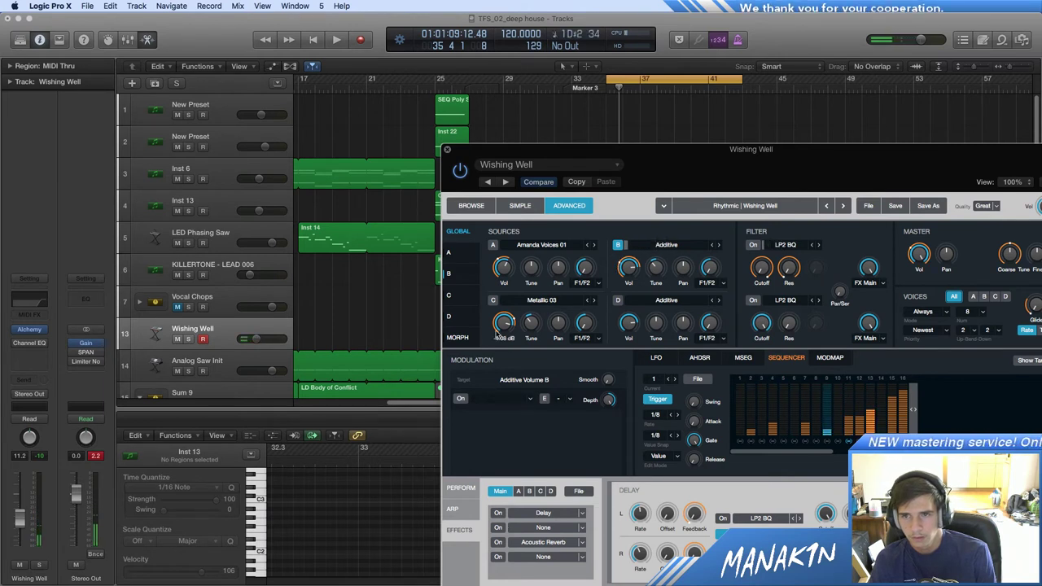
Step: Look through the detailed settings of sources D and C, and return to Additive source B
left_click(459, 273)
left_click(461, 311)
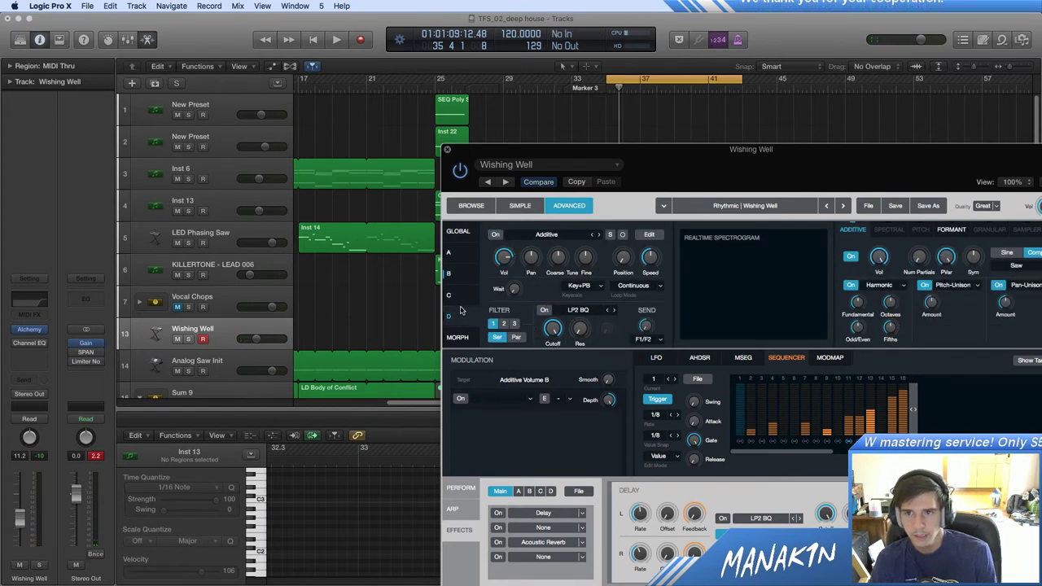
left_click(461, 293)
left_click(458, 275)
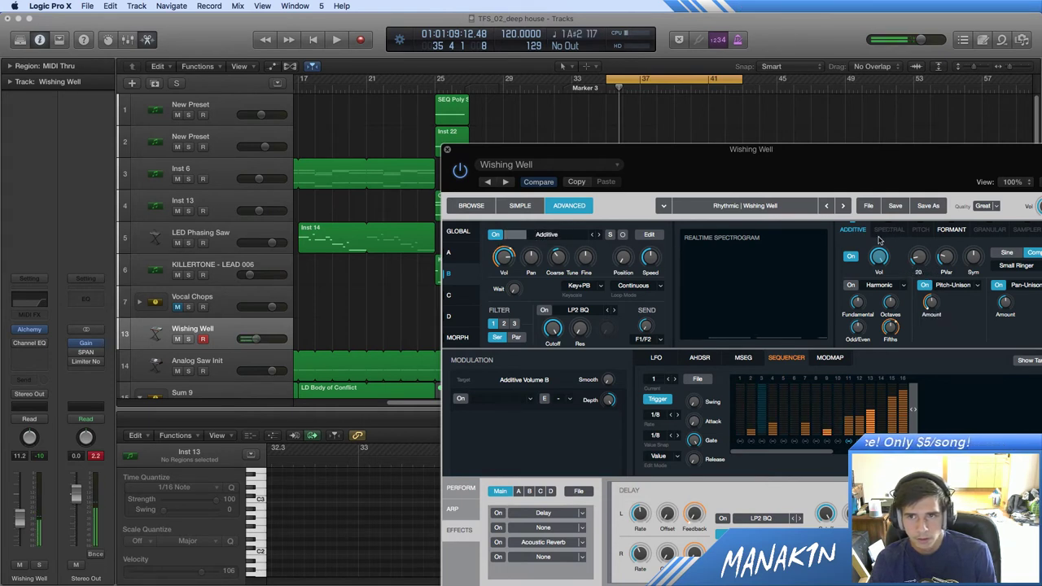
Step: Compare source B with its Pitch-Unison effect off and on, and examine the modulation behind the effect's Amount
left_click(924, 285)
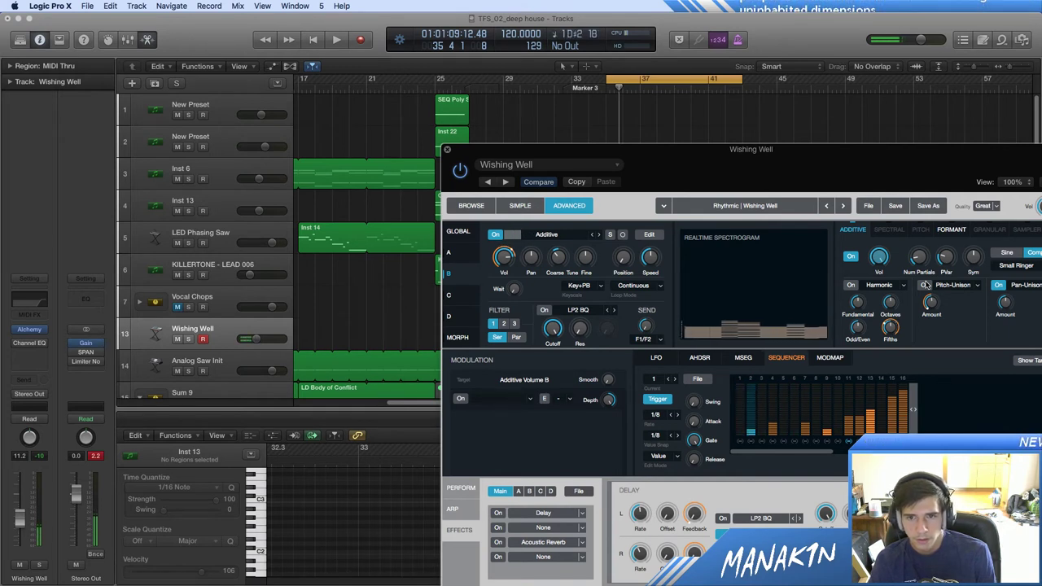
left_click(925, 284)
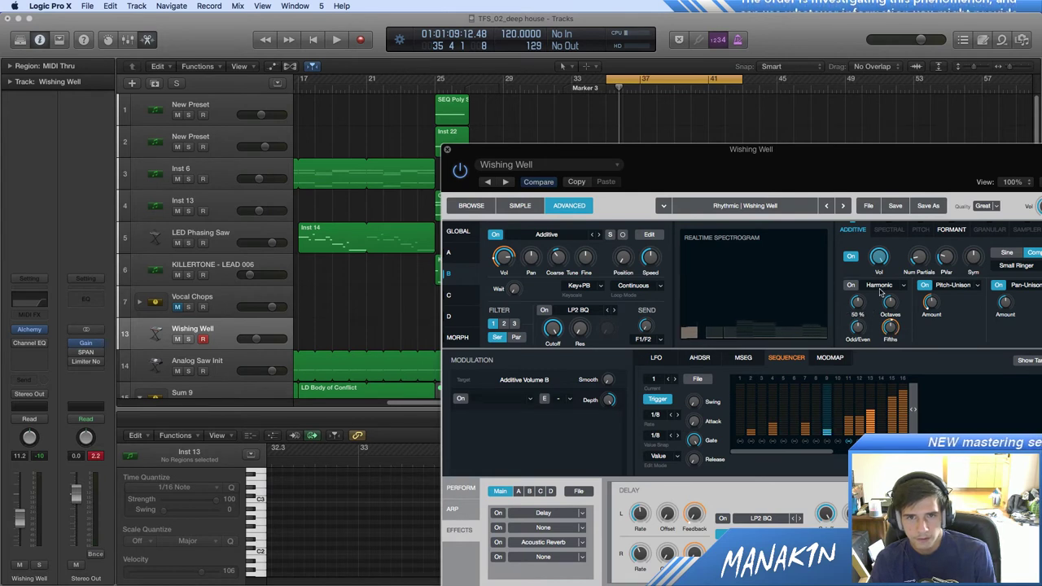
left_click(931, 304)
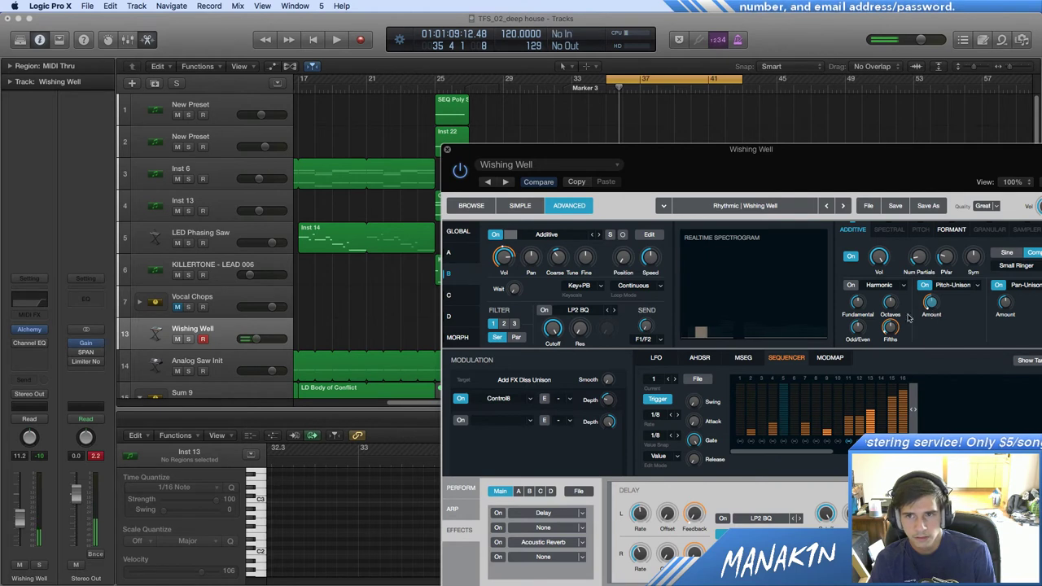
mouse_move(516, 257)
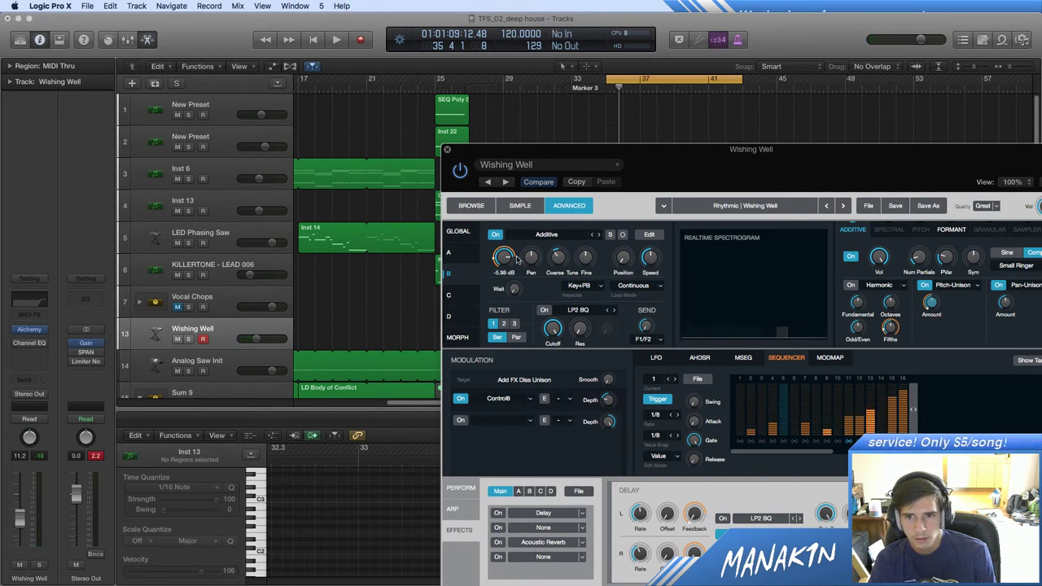
Step: Raise the sustain of source B's volume envelope, AHDSR 2, to its maximum
left_click(699, 357)
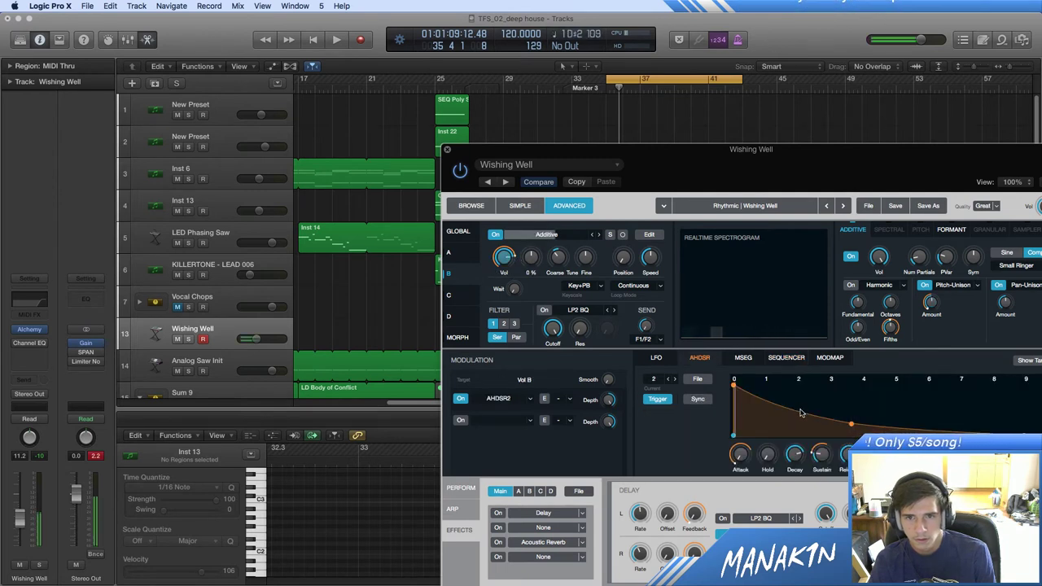
mouse_move(793, 475)
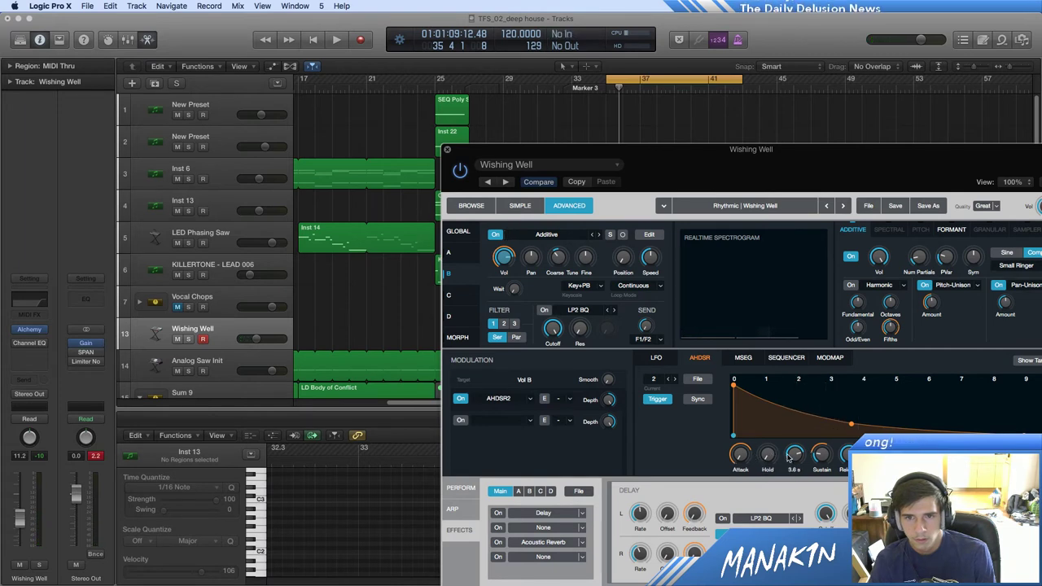
left_click_drag(822, 458, 823, 334)
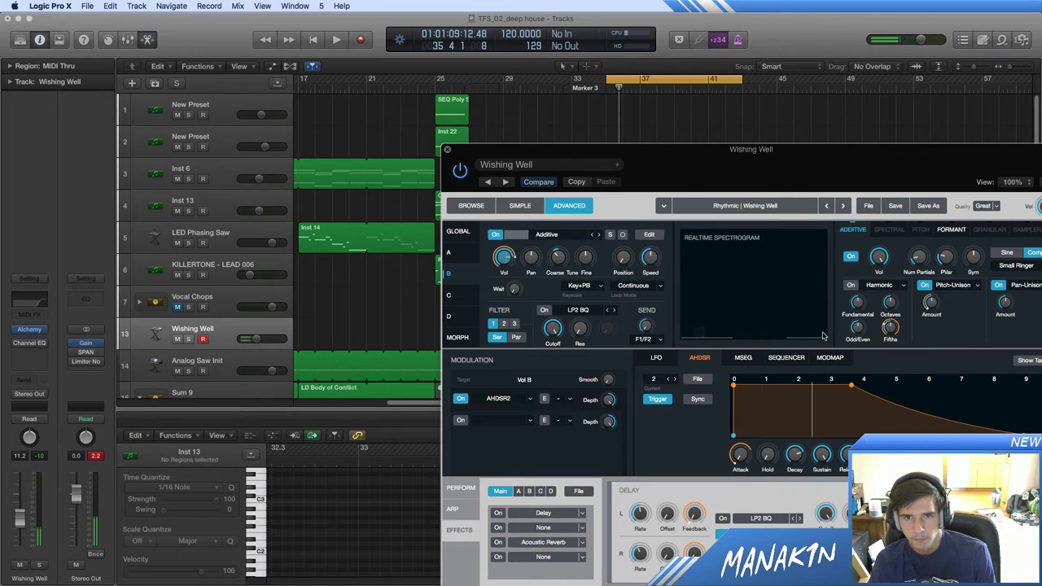
Step: Enable the Pitch-Unison effect on source B and adjust its amount, and set the AHDSR 2 sustain to about 30.2%
left_click(925, 286)
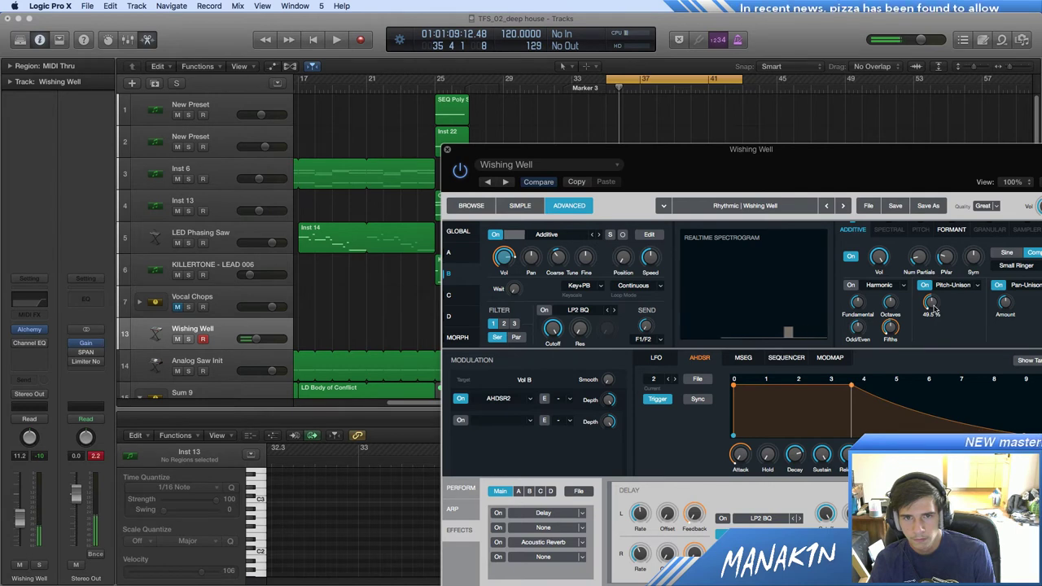
left_click_drag(931, 302, 934, 309)
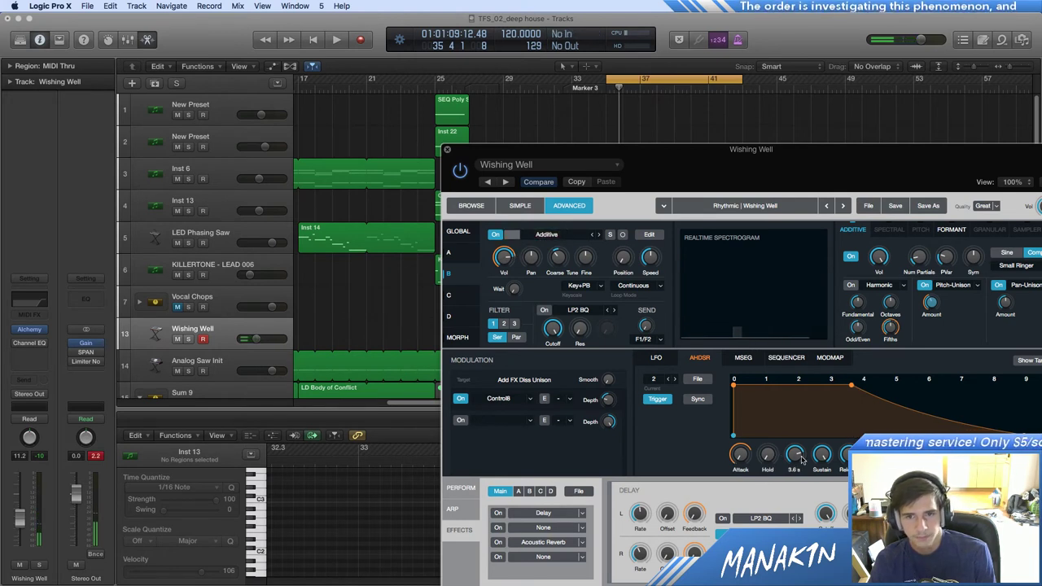
left_click_drag(821, 454, 821, 488)
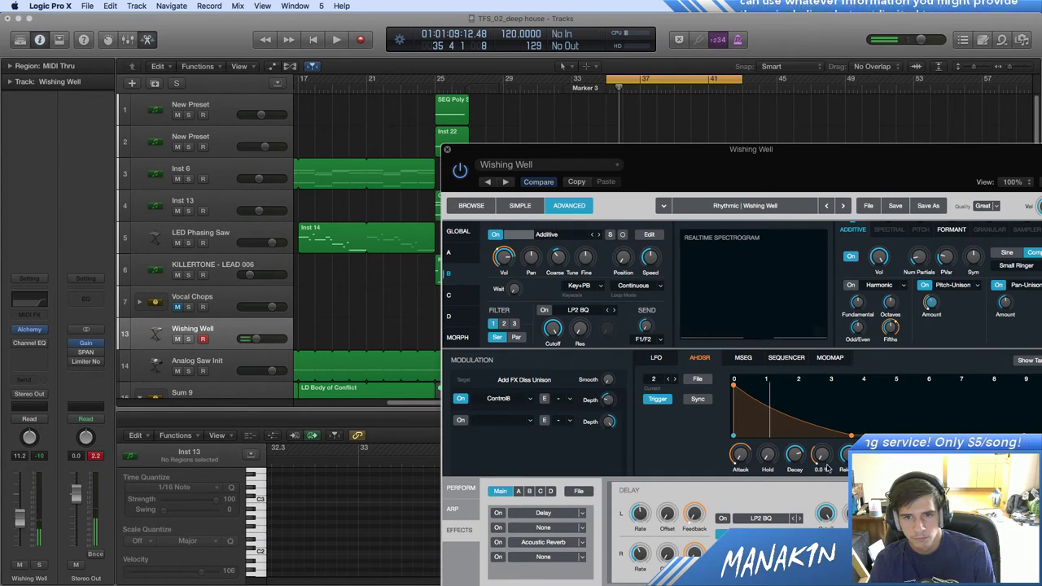
left_click_drag(822, 455, 828, 432)
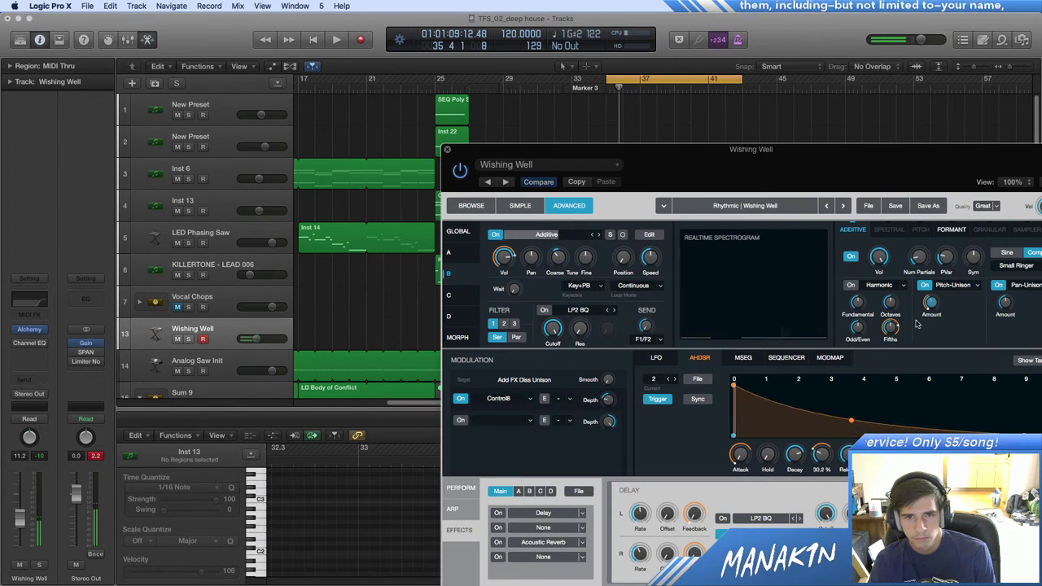
left_click_drag(930, 303, 936, 296)
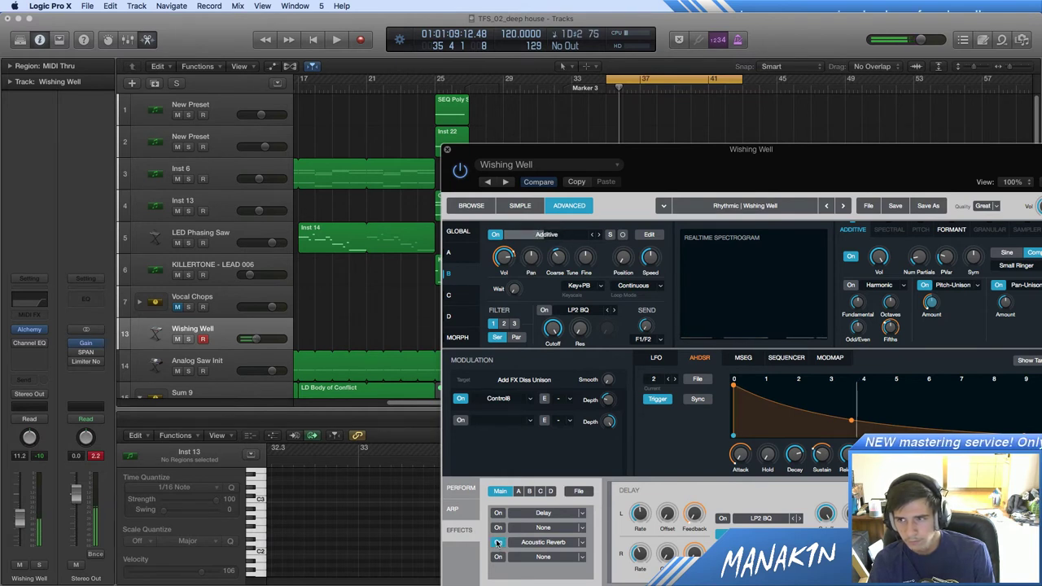
Step: Add a send from the Wishing Well track to Bus 2 (Large Hall/3.9s Prince Hall One), raise its level, and adjust the AHDSR 2 release
left_click(29, 379)
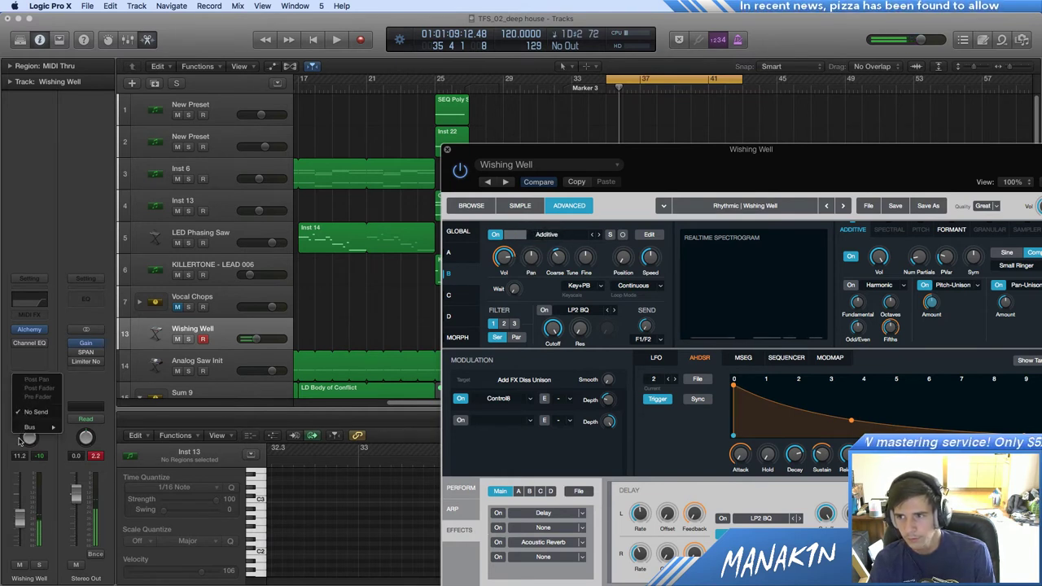
mouse_move(39, 428)
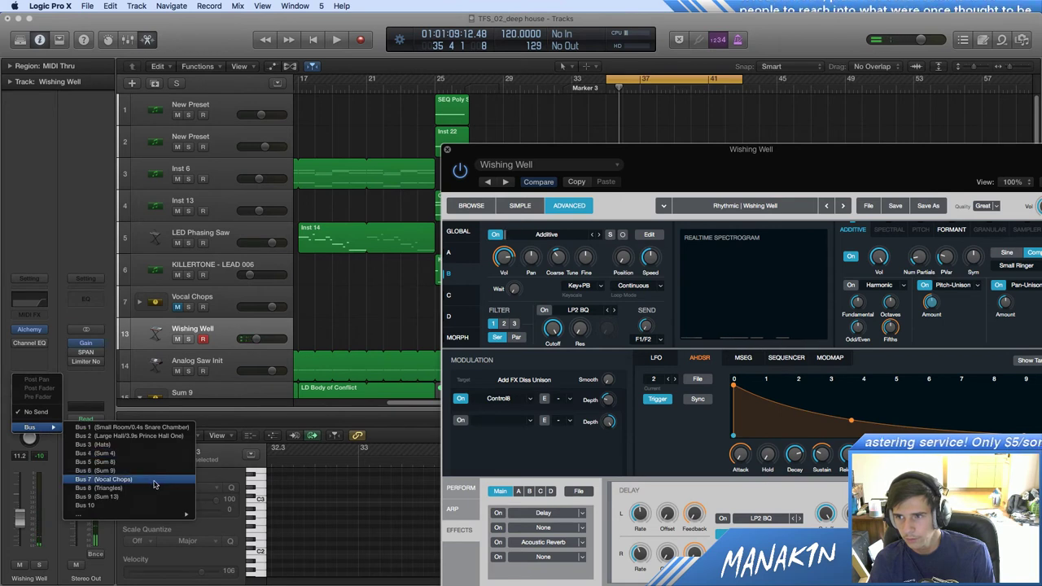
left_click(164, 437)
left_click_drag(43, 375, 52, 309)
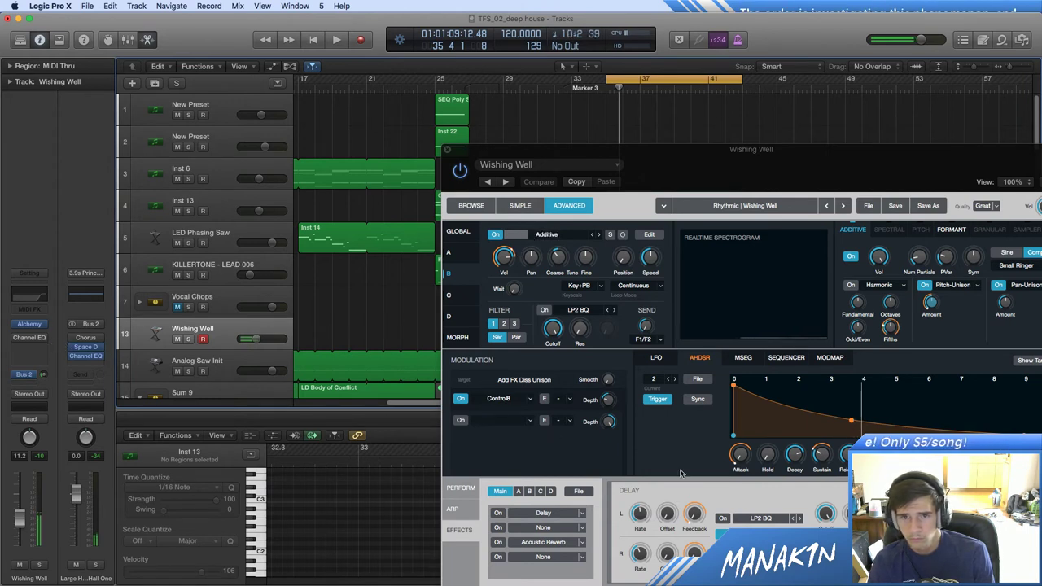
mouse_move(853, 455)
left_mouse_down()
mouse_move(854, 441)
mouse_move(852, 473)
mouse_move(852, 464)
left_mouse_up()
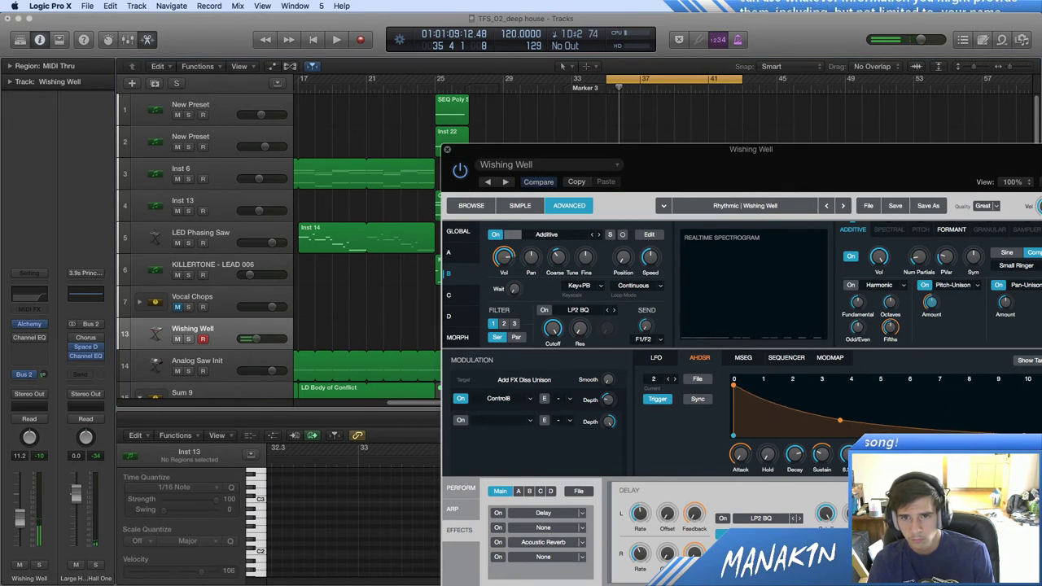
Step: Show the global master volume modulation and set the synth's quality to Ultra
left_click(465, 229)
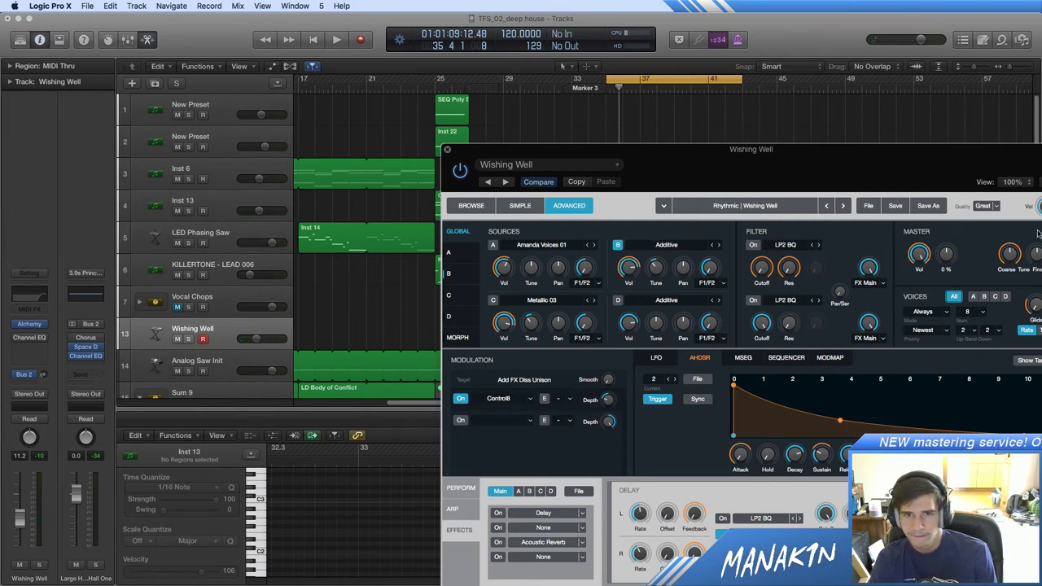
left_click(918, 254)
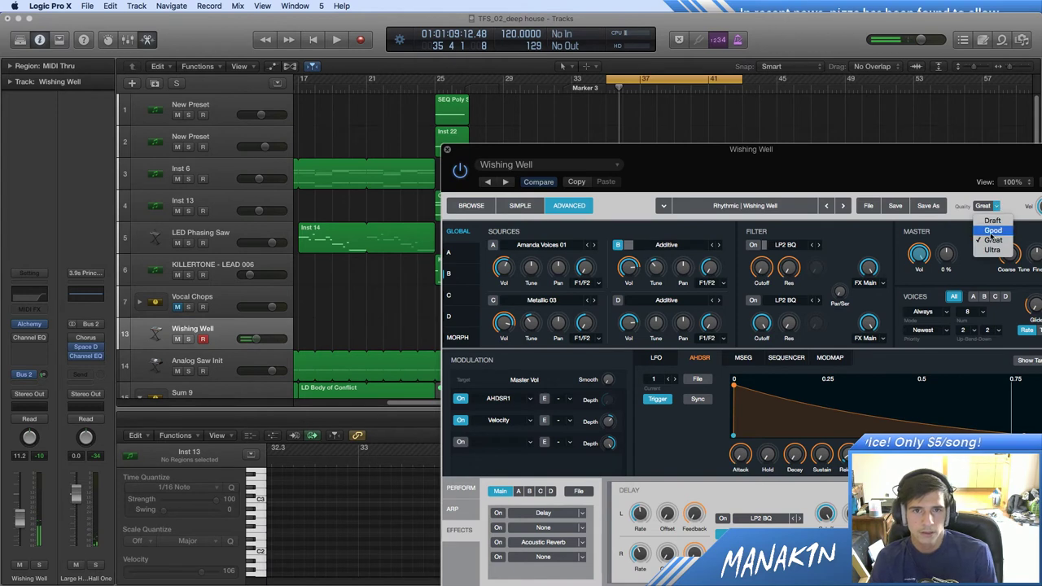
left_click(847, 266)
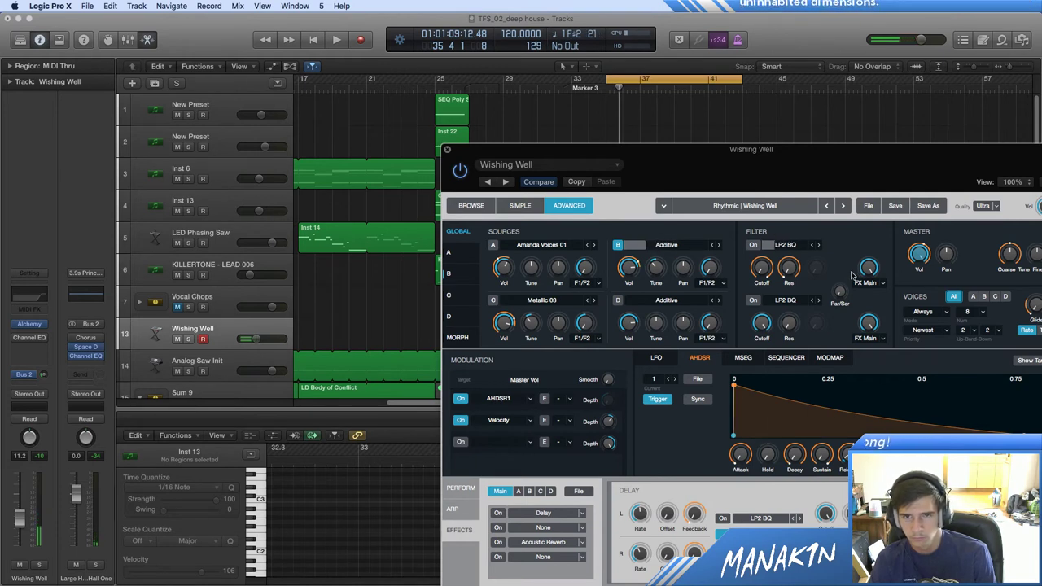
Step: Enable the first global LP2 BQ filter, adjust the Control2 modulation depth on its cutoff, and compare the sound with the filter bypassed
left_click(752, 245)
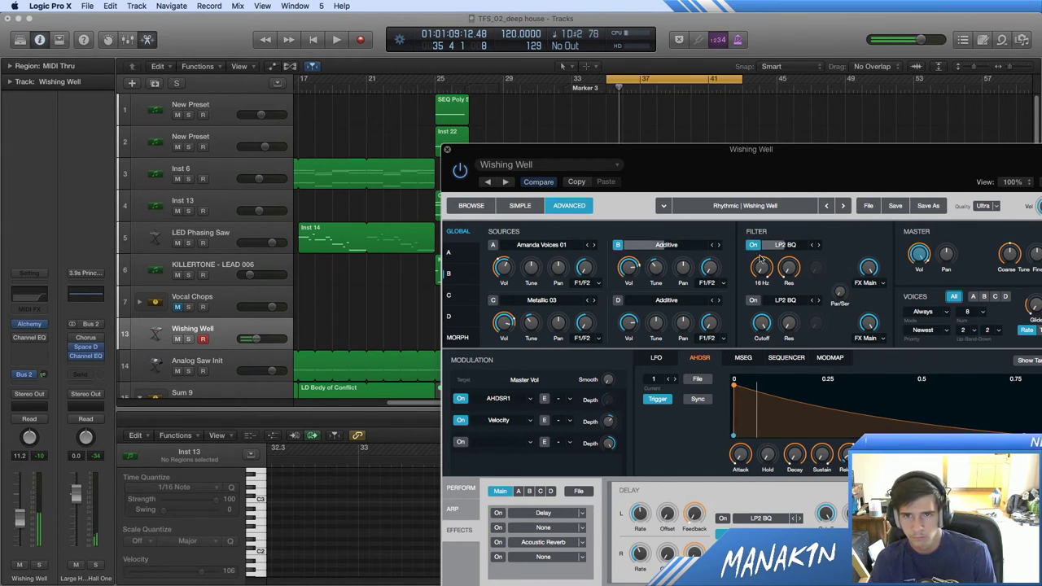
left_click(764, 280)
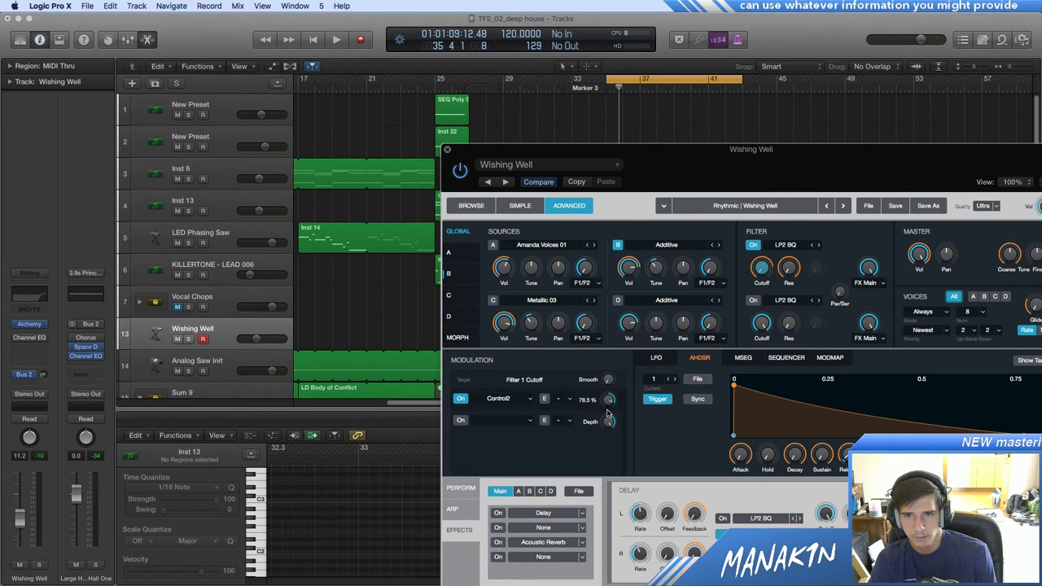
left_click_drag(609, 398, 607, 391)
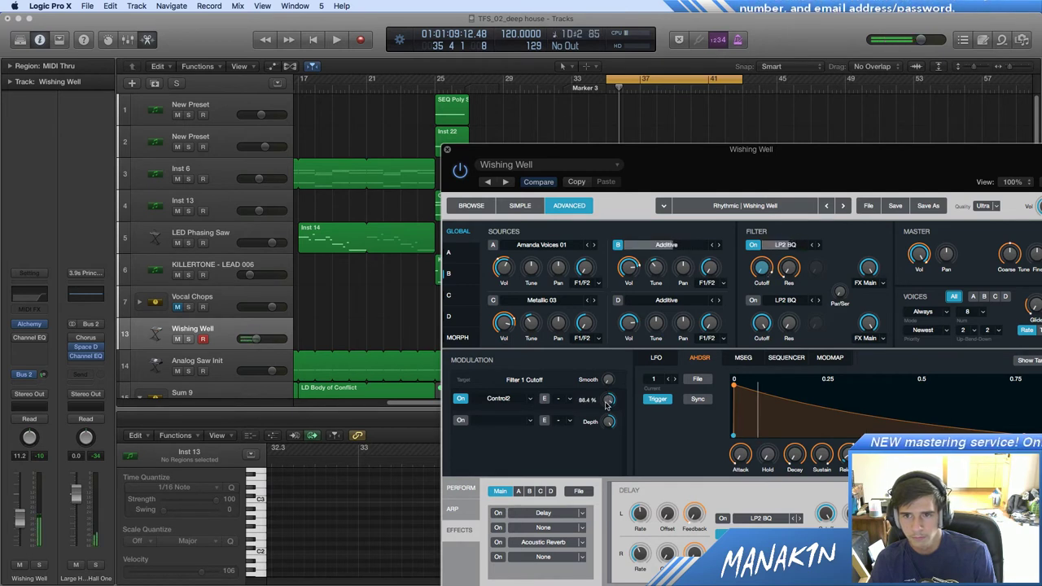
left_click_drag(607, 399, 606, 401)
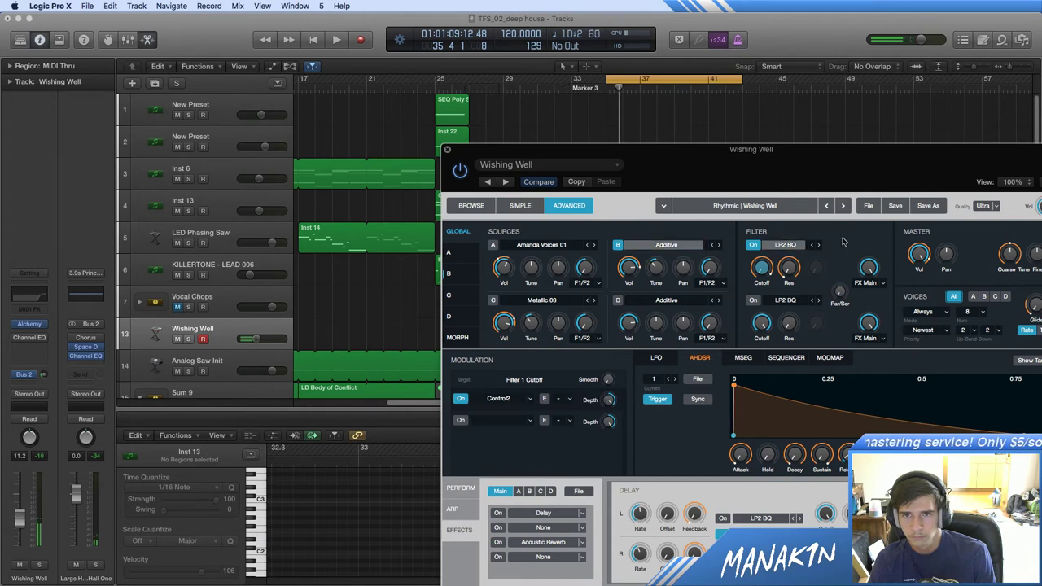
left_click(749, 247)
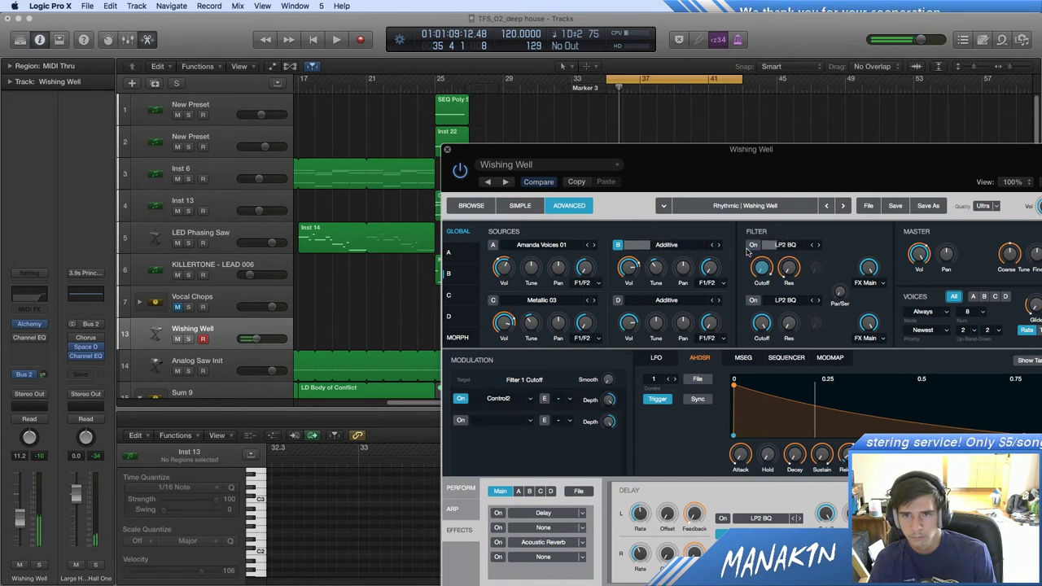
left_click(753, 246)
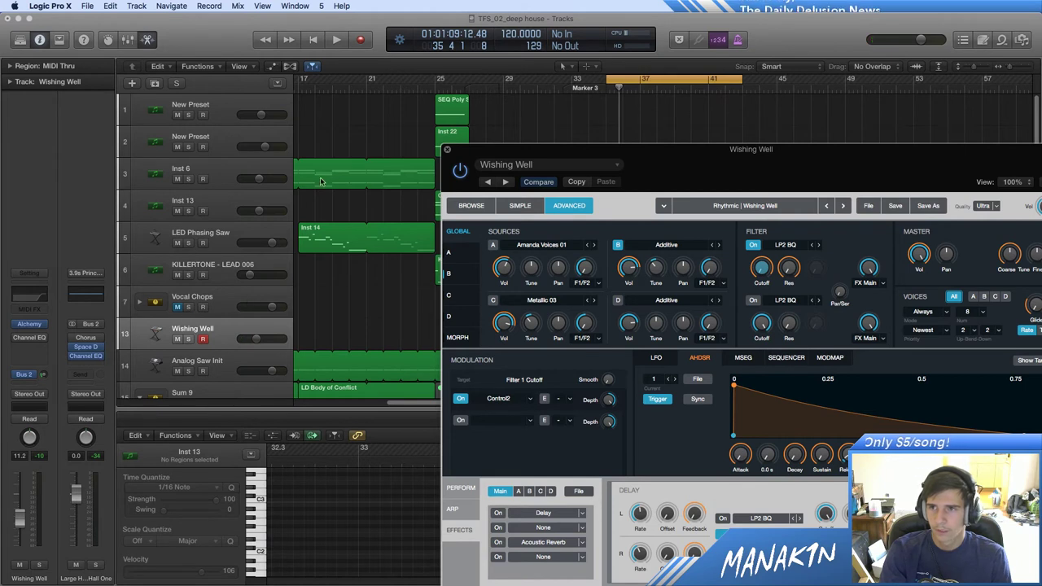
Step: Play the cycled section of the arrangement to hear the patch in context, and stop playback
left_click(363, 138)
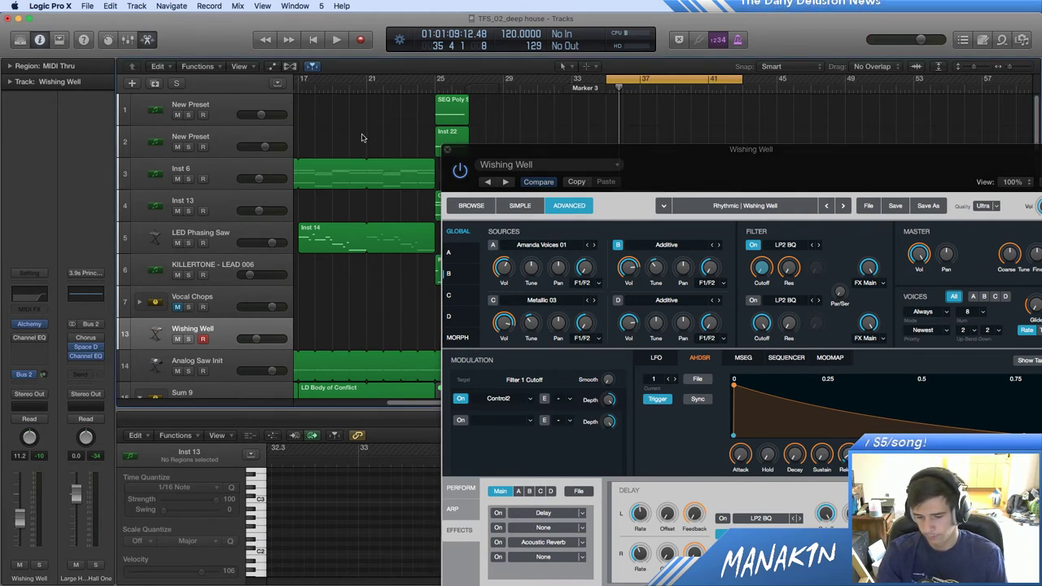
key("space")
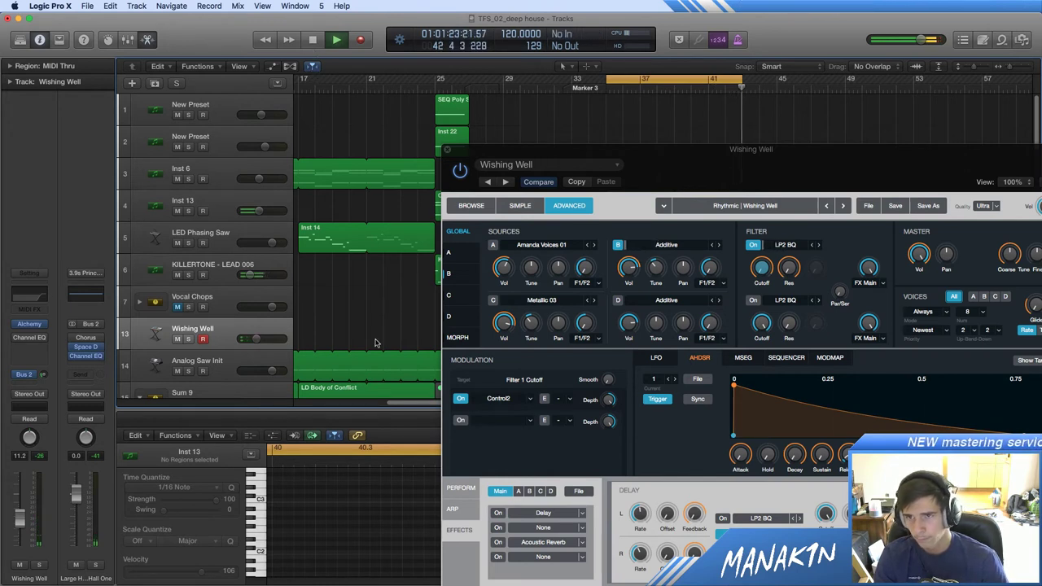
key("space")
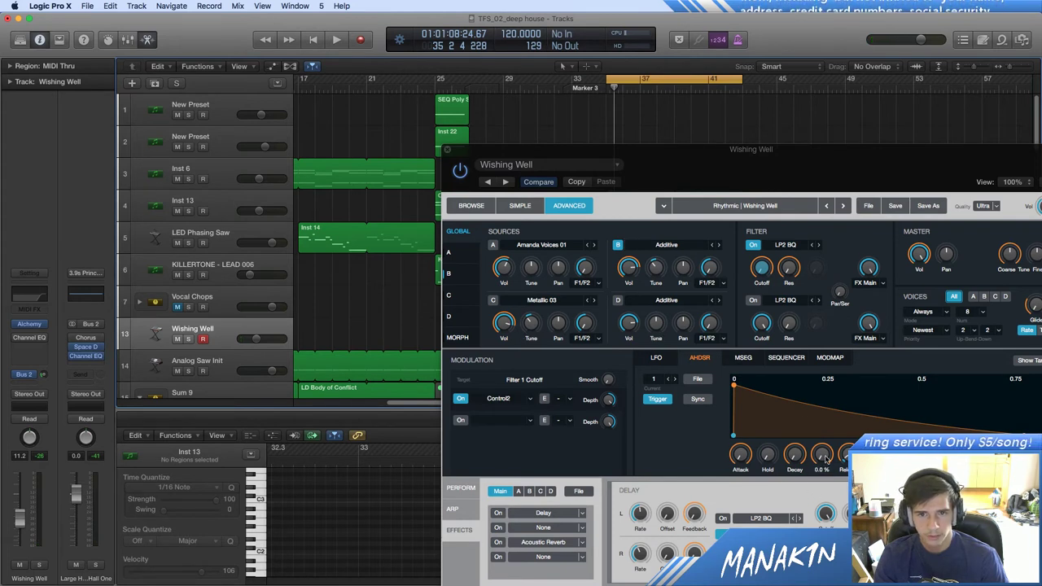
Step: Try the master volume with its AHDSR1 and Velocity modulations switched off, and switch both back on
left_click(822, 457)
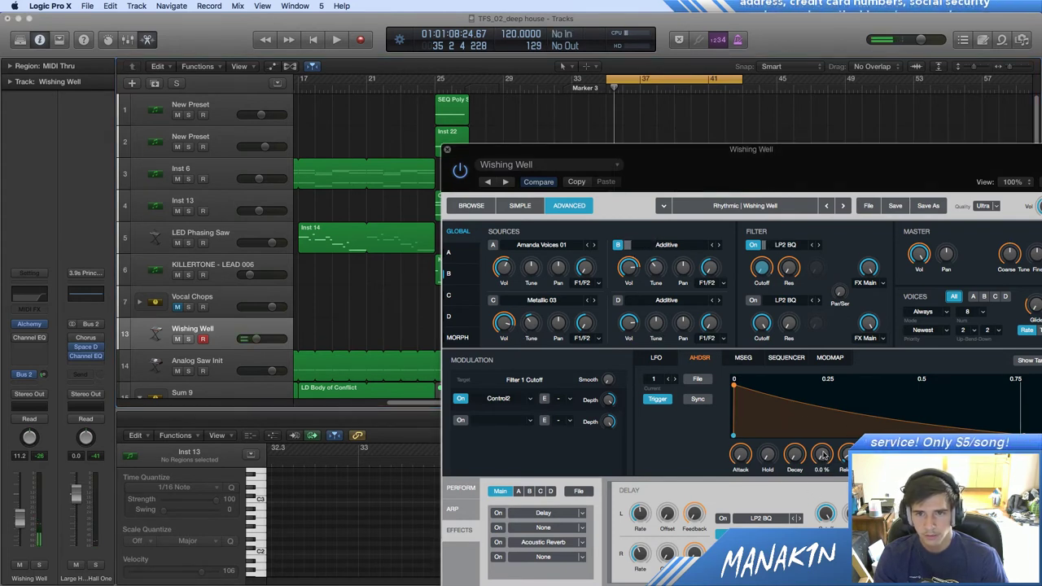
left_click(918, 256)
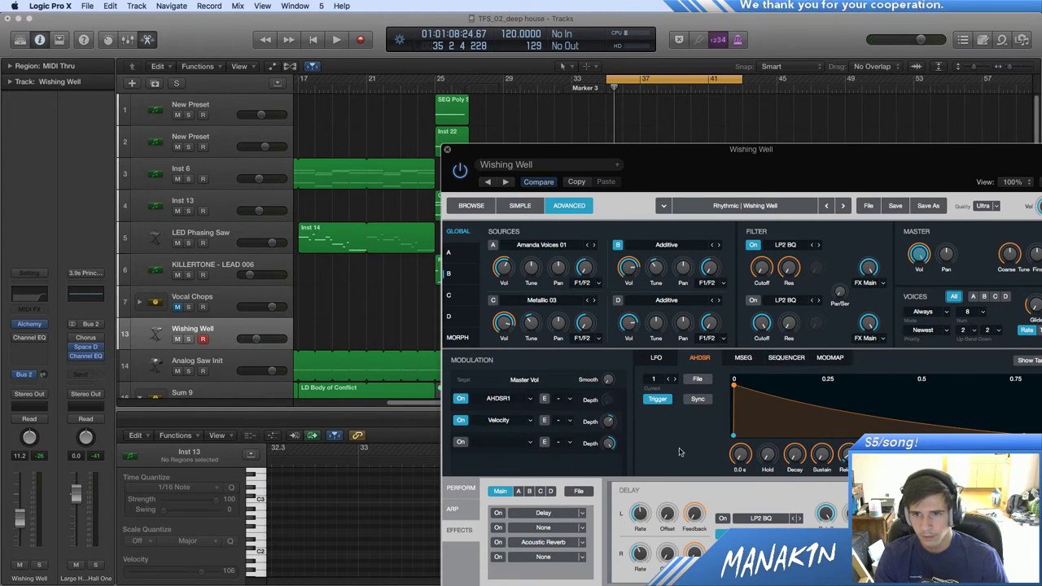
left_click(493, 397)
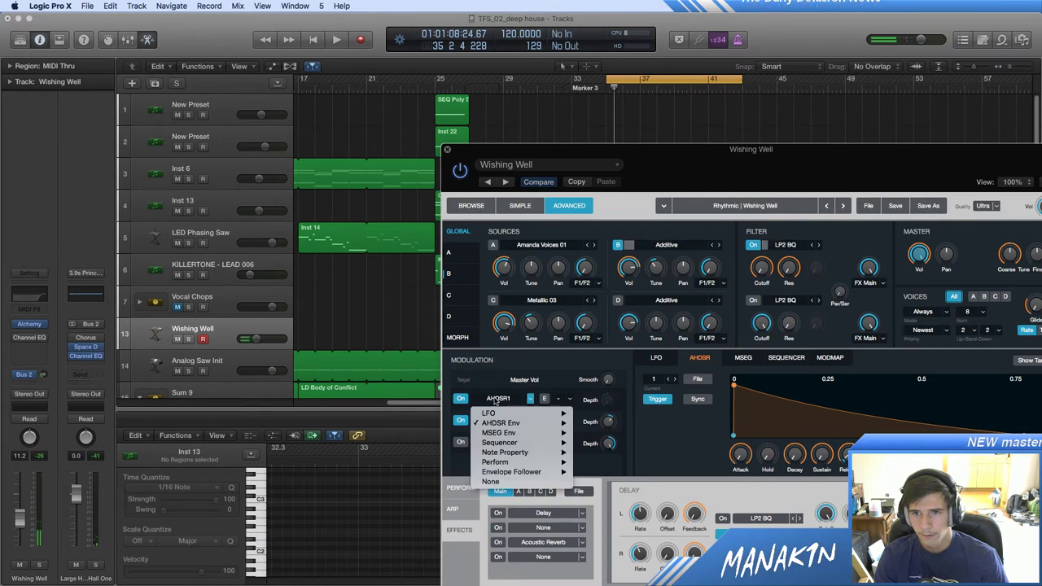
left_click(493, 397)
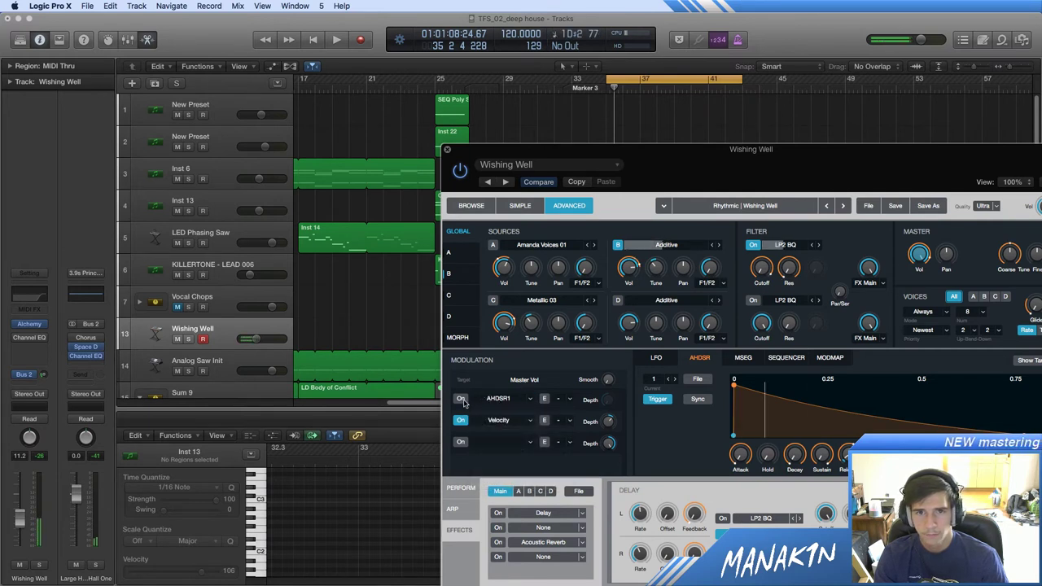
left_click(461, 421)
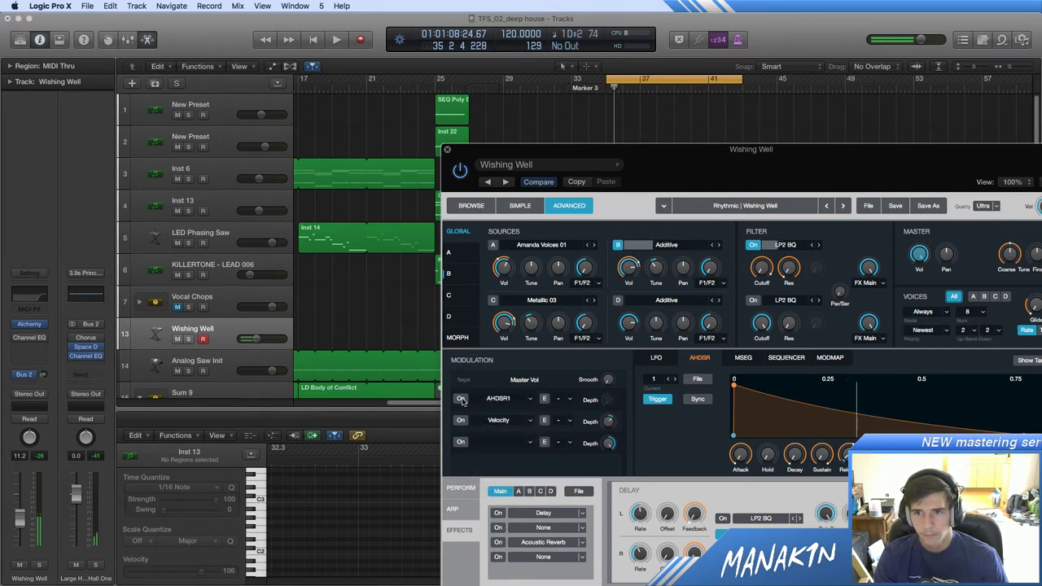
left_click(461, 399)
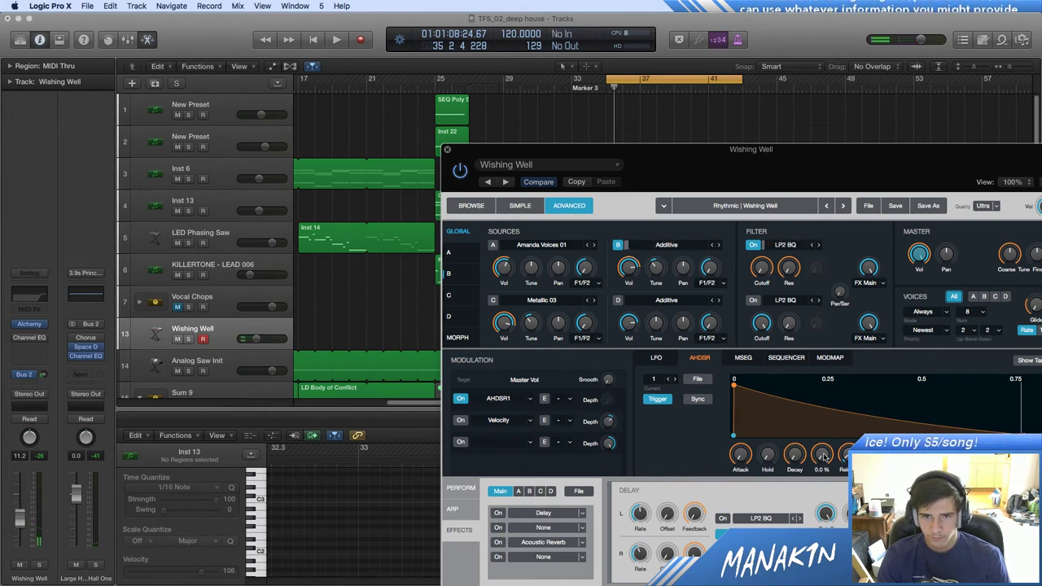
Step: Try a higher sustain on the master volume's AHDSR 1 envelope, such as 50% and 37.5%
left_click_drag(823, 458, 824, 456)
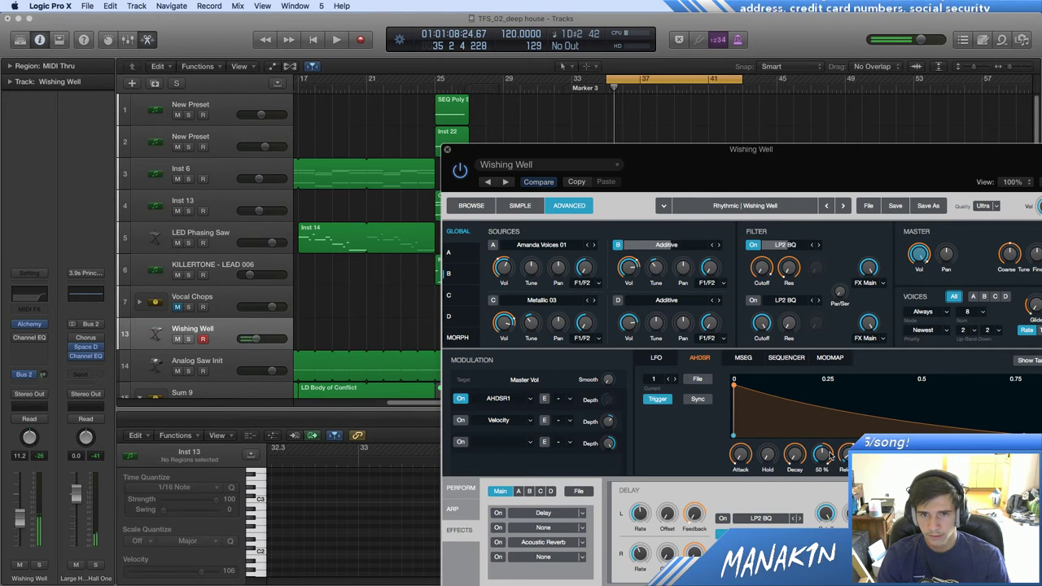
left_click_drag(830, 455, 849, 254)
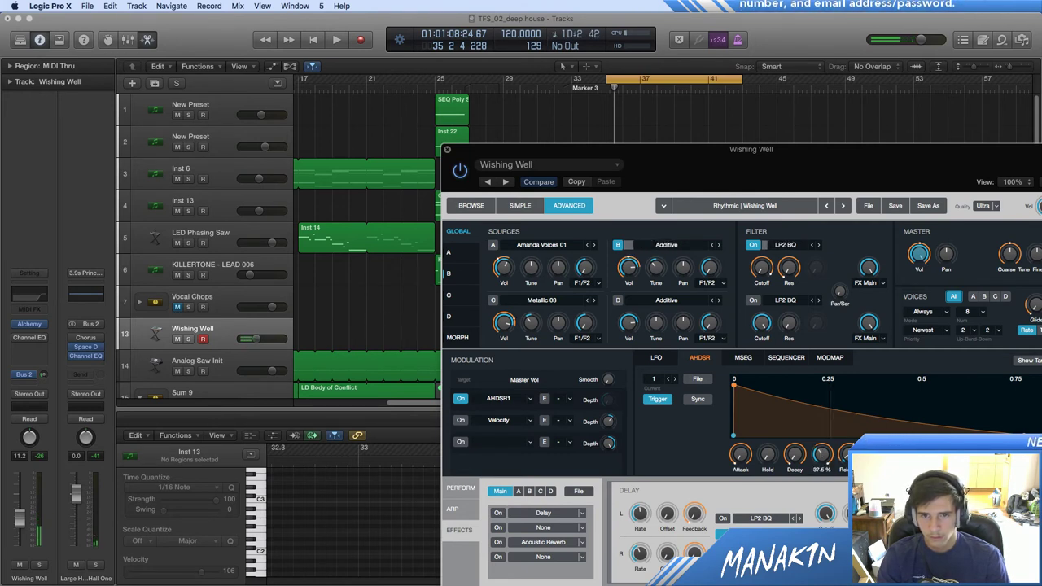
left_click(460, 420)
Step: Lower the sustain of the AHDSR 2 envelope on source B's volume to zero, and adjust its decay to shape a plucky tail
left_click(456, 271)
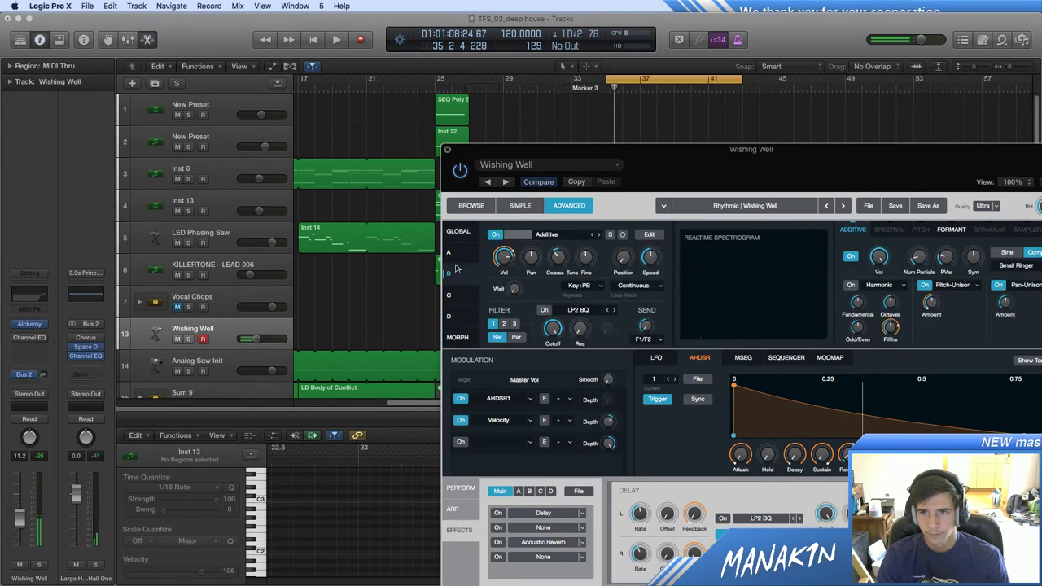
left_click(877, 259)
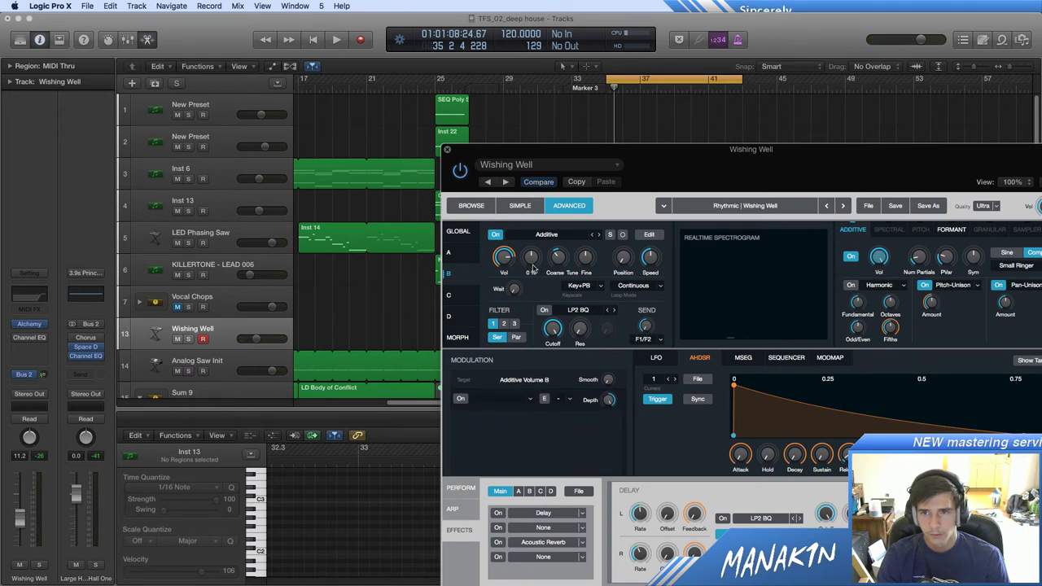
left_click(506, 258)
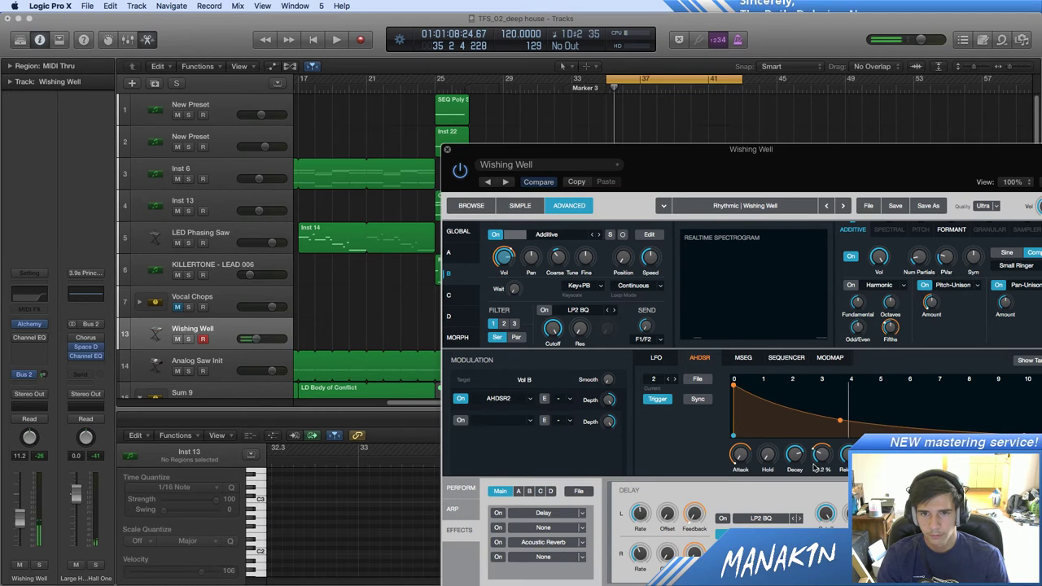
left_click_drag(823, 460, 803, 484)
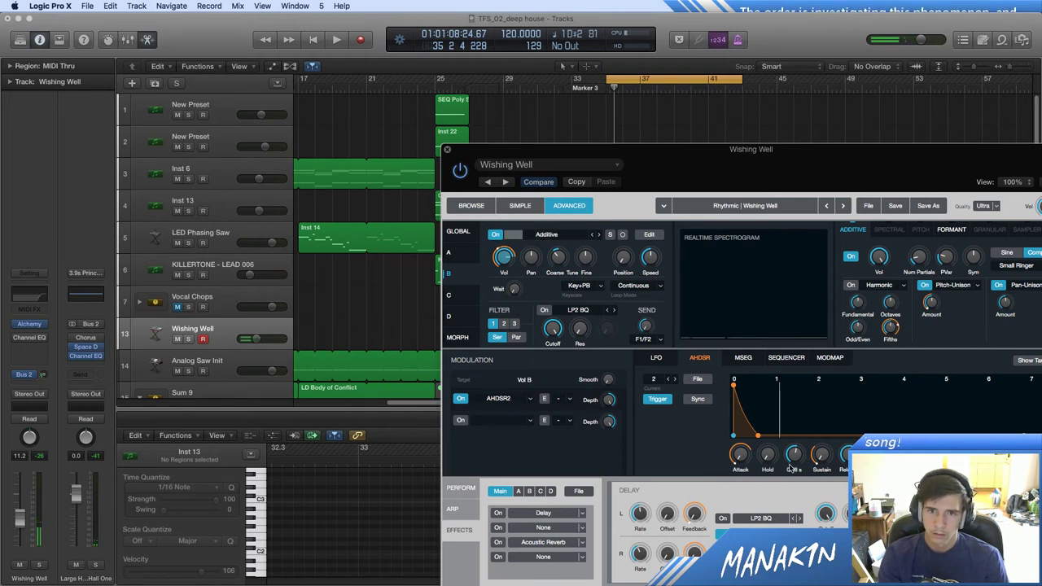
left_click_drag(790, 466, 799, 450)
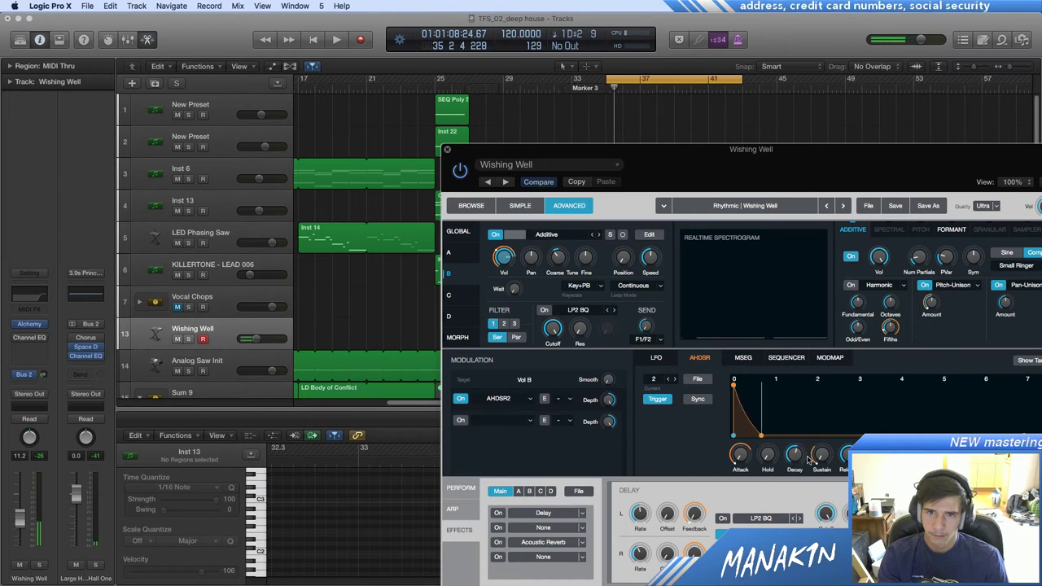
left_click_drag(811, 468, 810, 472)
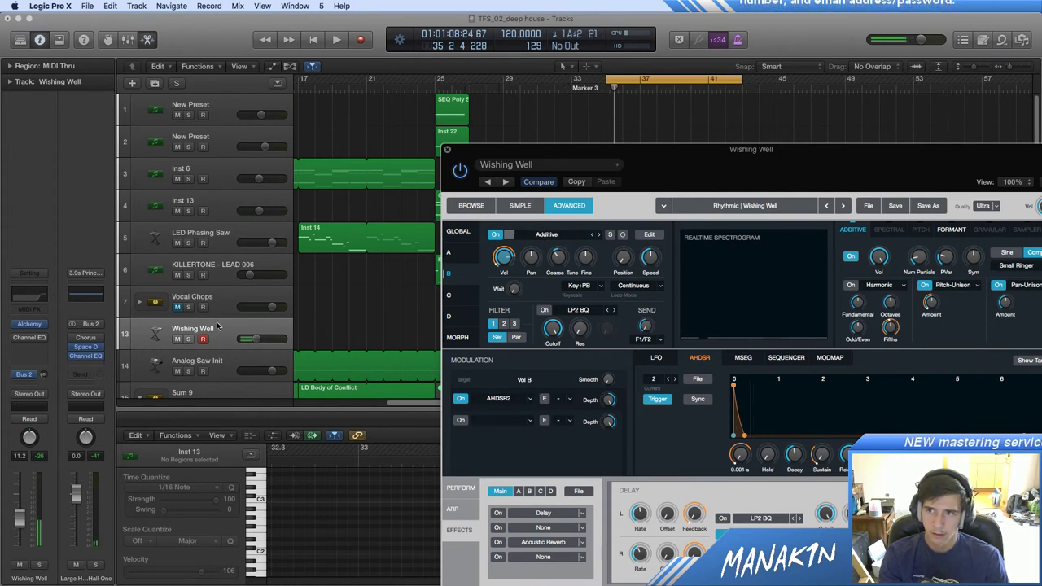
Step: Play the cycled section of the arrangement and lengthen the decay of source B's AHDSR 2 envelope to 0.98 s
left_click(176, 307)
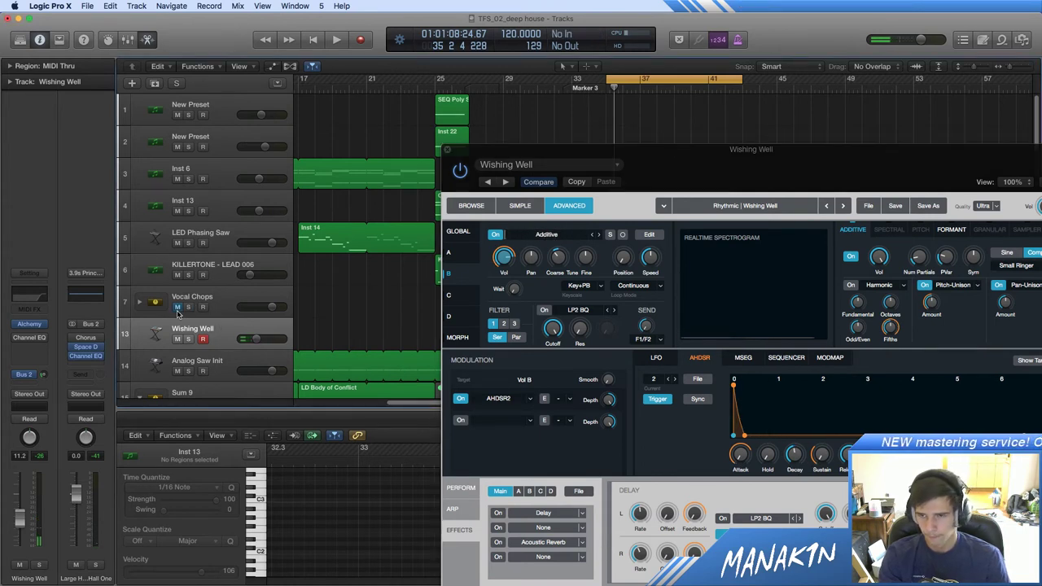
key("space")
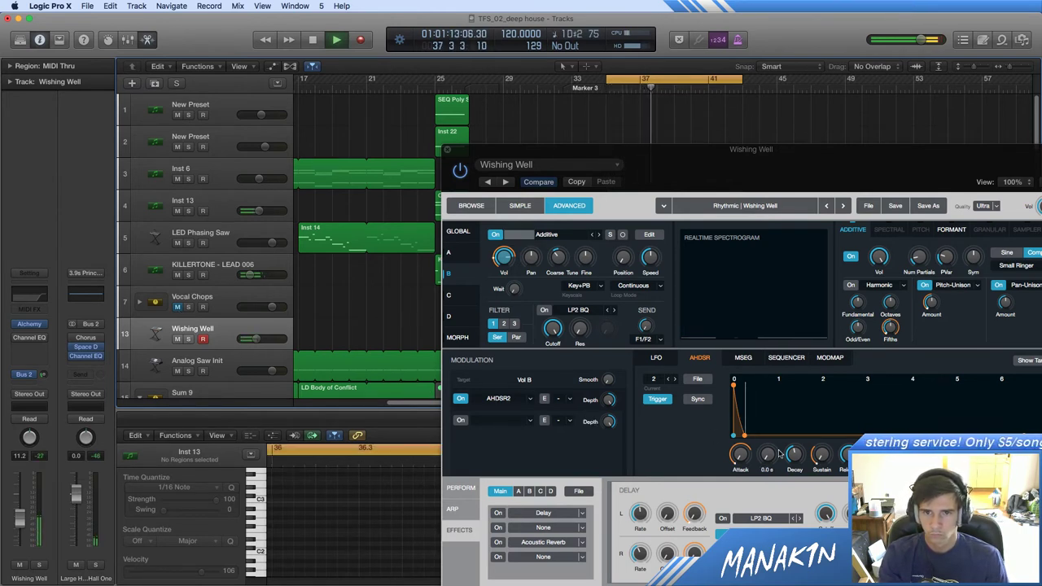
left_click_drag(794, 449, 798, 443)
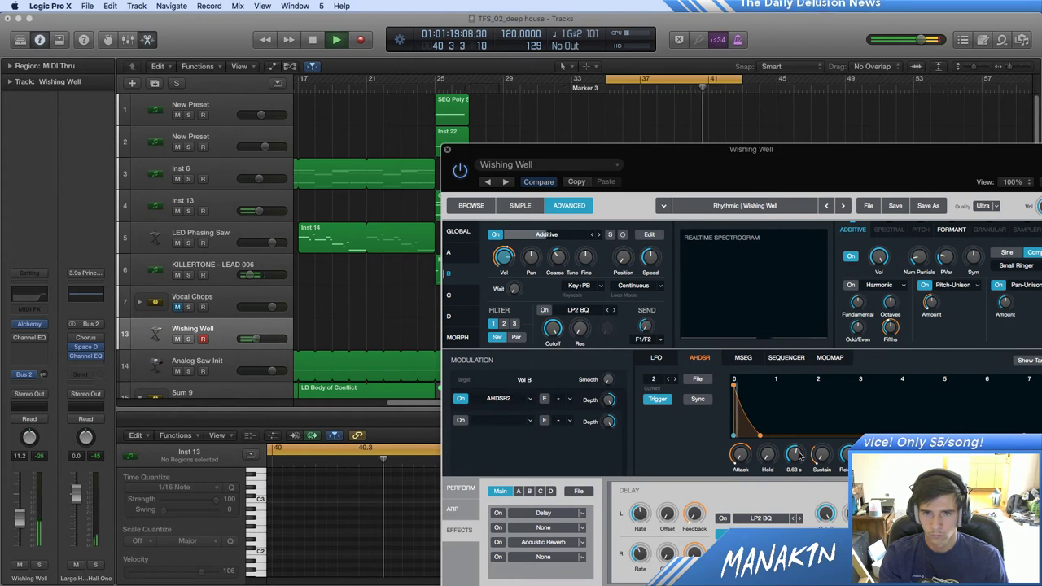
left_click_drag(795, 453, 801, 454)
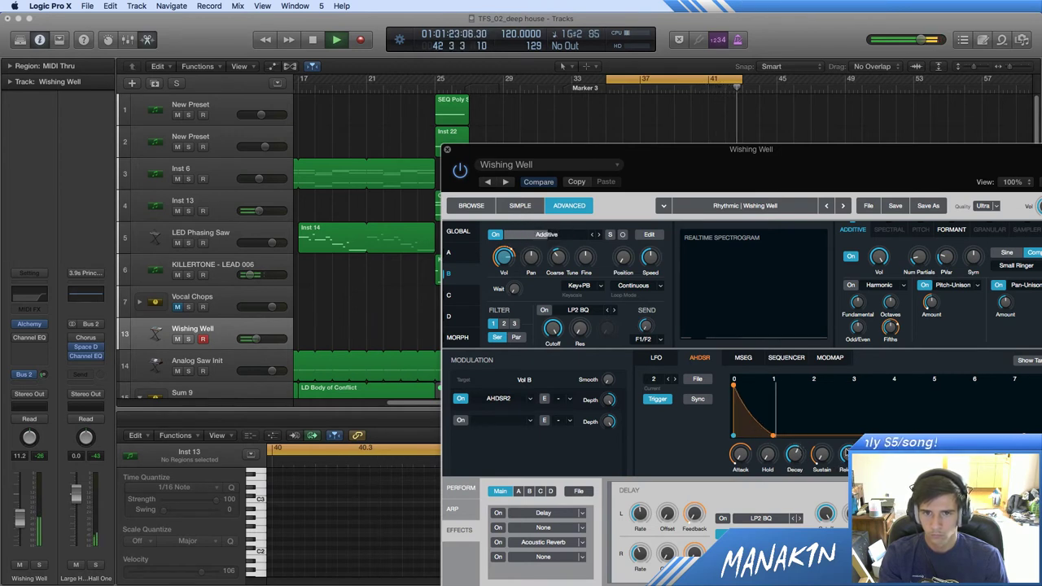
Step: Raise the Wishing Well channel's volume fader slightly while the section plays, and stop playback
left_click(368, 329)
left_click_drag(37, 514, 39, 506)
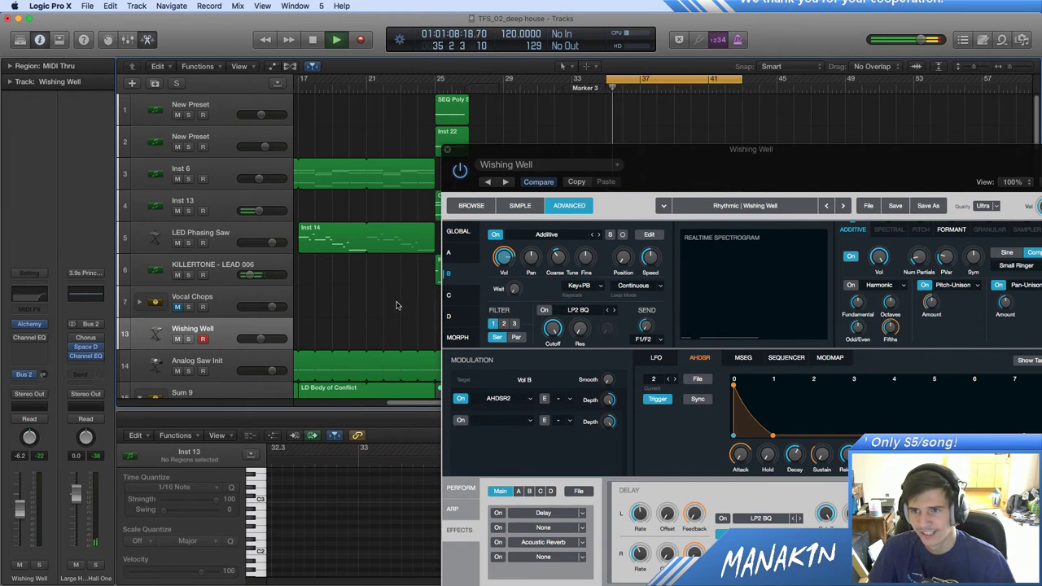
key("space")
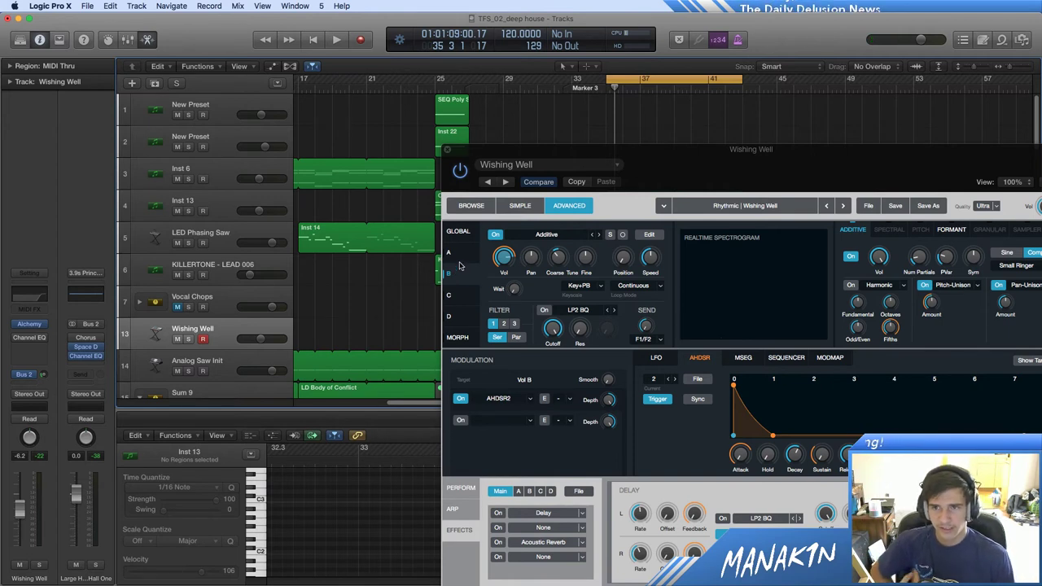
Step: Adjust the sustain of the master volume's AHDSR 1 envelope, and leave the AHDSR1 and Velocity modulations on the master volume switched off
left_click(466, 233)
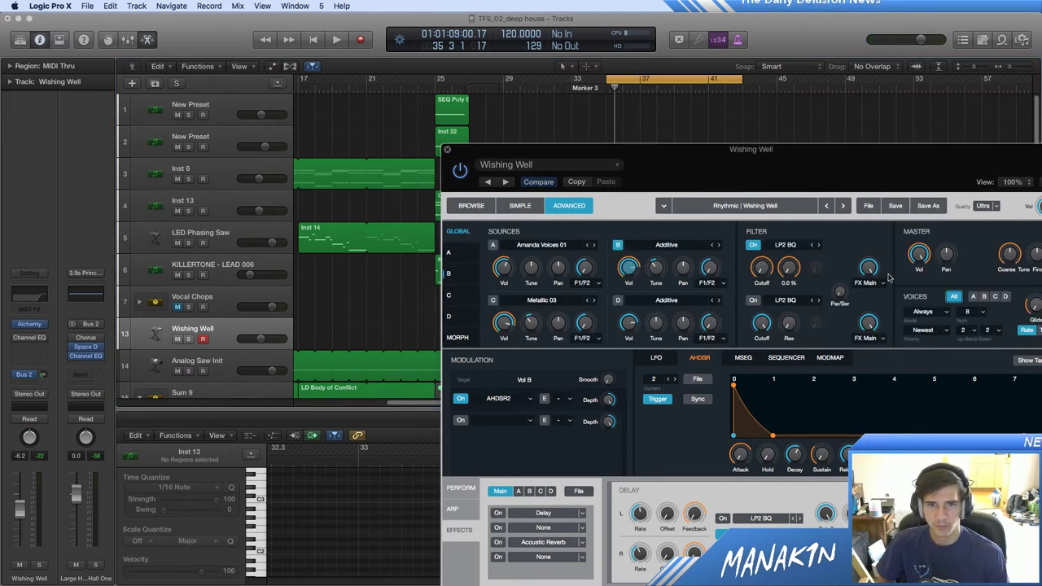
left_click(919, 255)
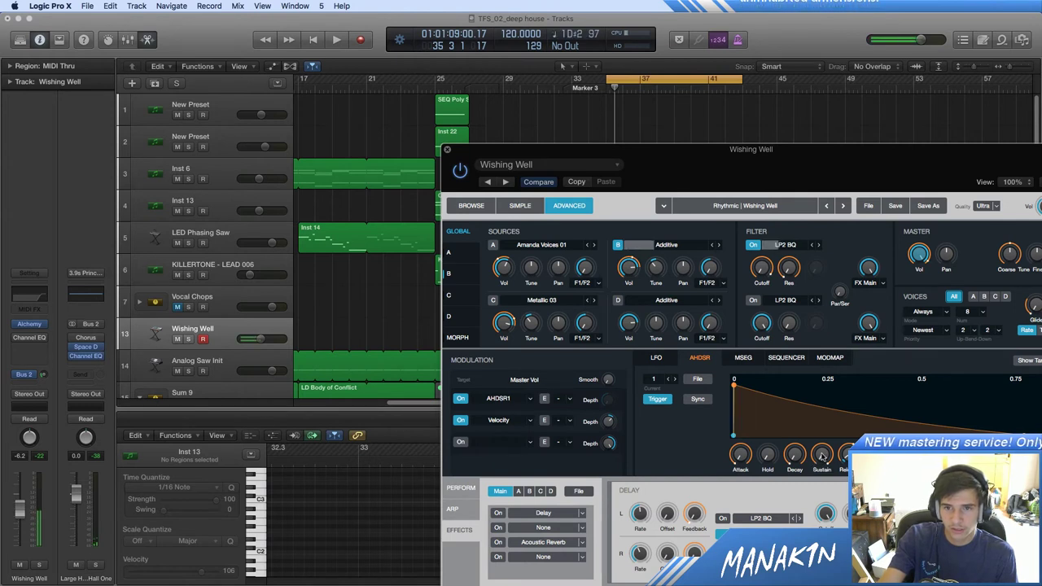
mouse_move(825, 468)
left_mouse_down()
mouse_move(824, 456)
mouse_move(824, 470)
left_mouse_up()
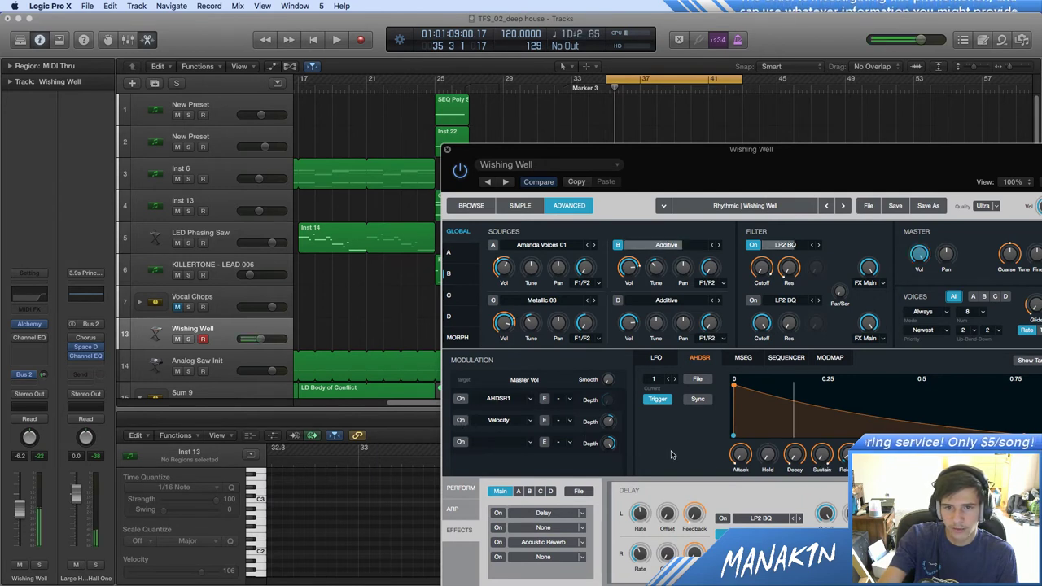
mouse_move(815, 472)
left_mouse_down()
mouse_move(827, 458)
mouse_move(816, 474)
left_mouse_up()
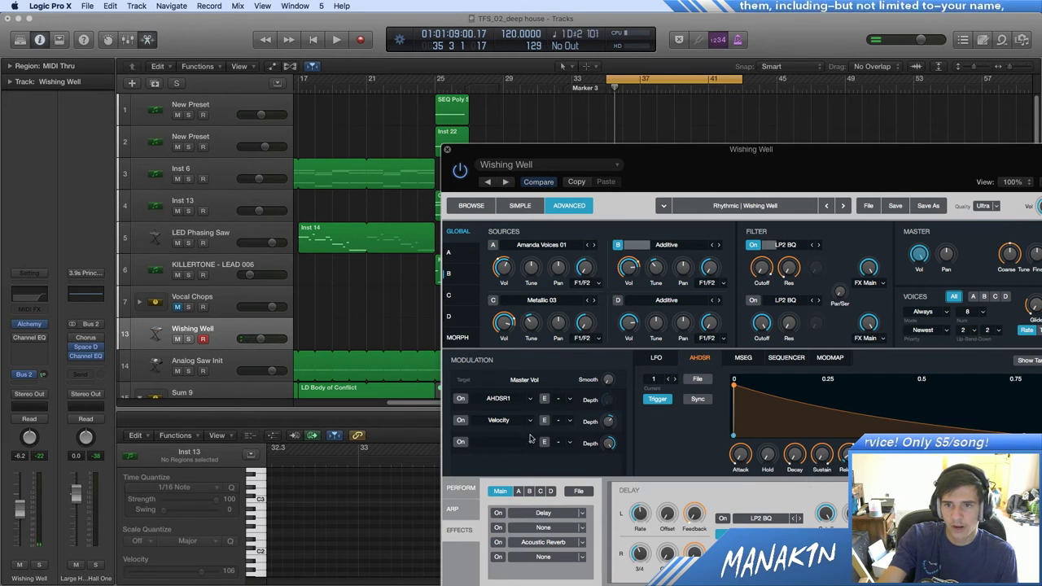
left_click(461, 399)
left_click(460, 399)
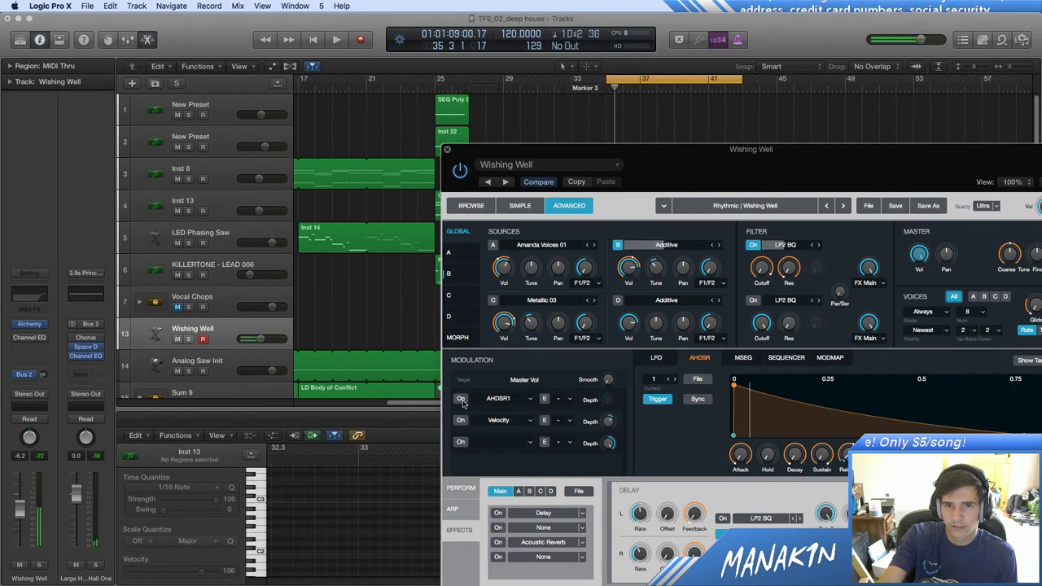
Step: Examine the AHDSR2 modulation on source B's volume, including its source options and depth
left_click(450, 273)
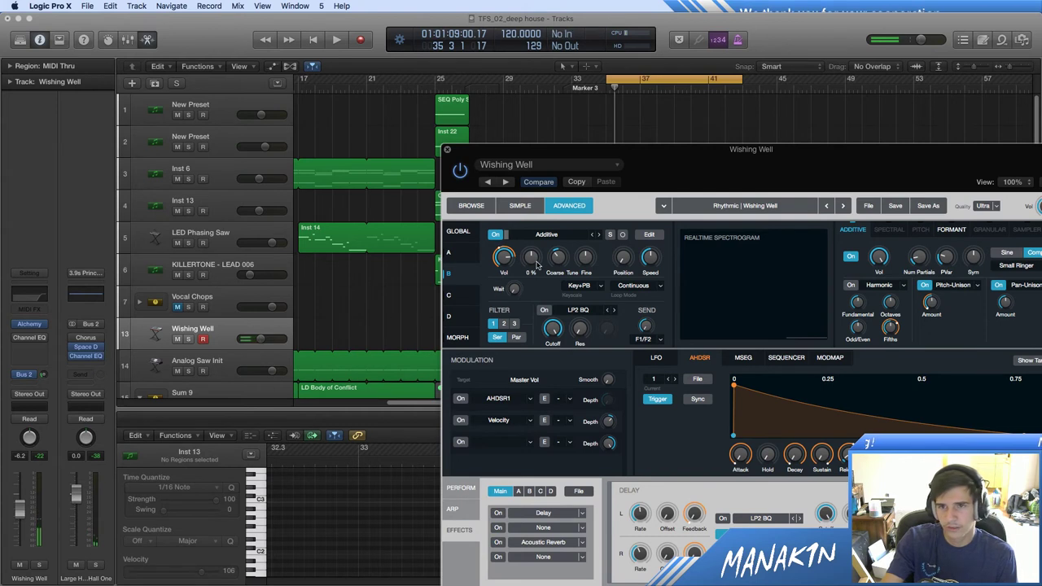
left_click(503, 259)
mouse_move(798, 457)
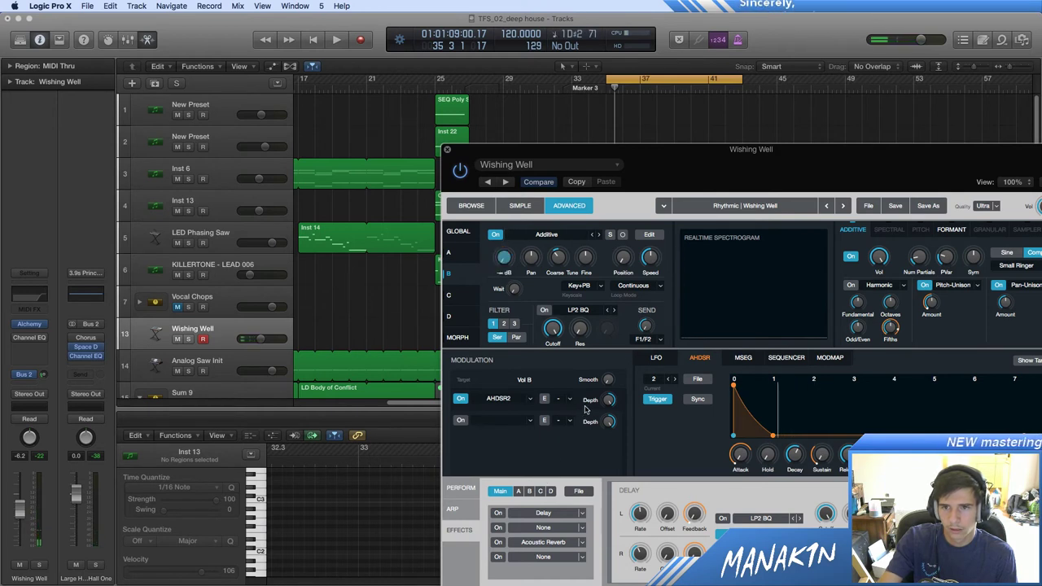
mouse_move(590, 401)
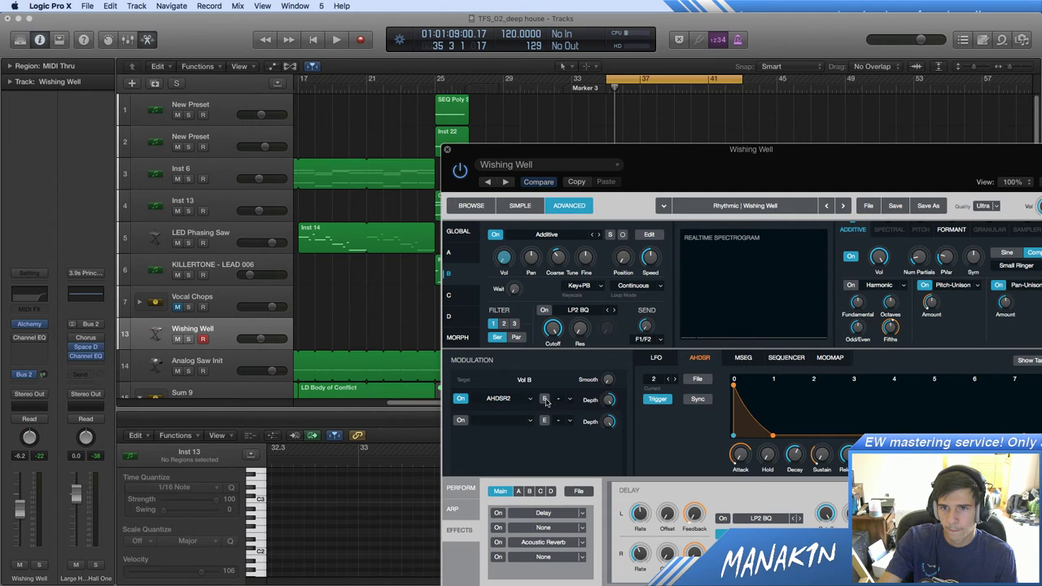
left_click(561, 404)
left_click(528, 402)
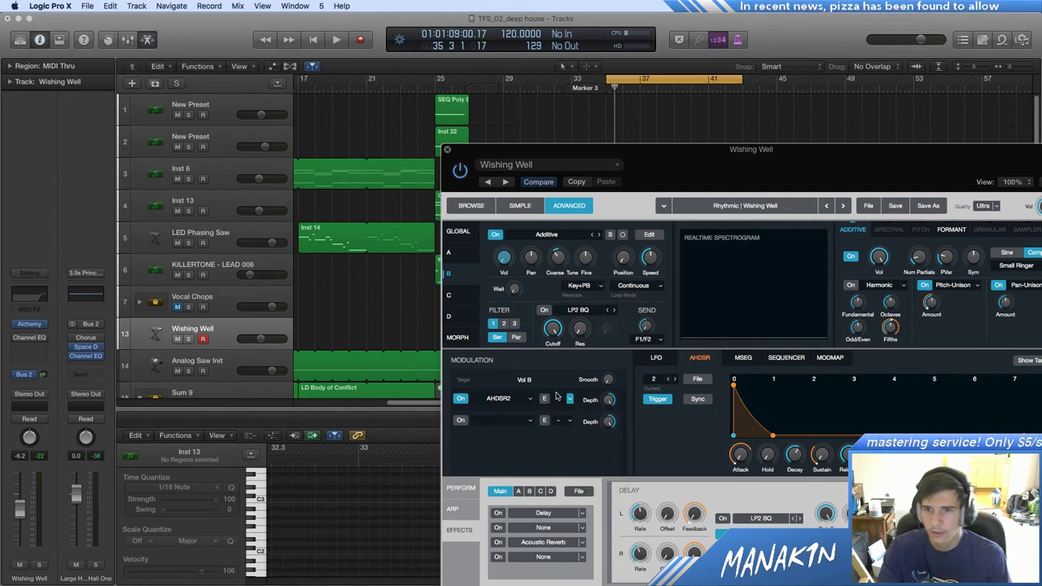
left_click(527, 402)
left_click(527, 402)
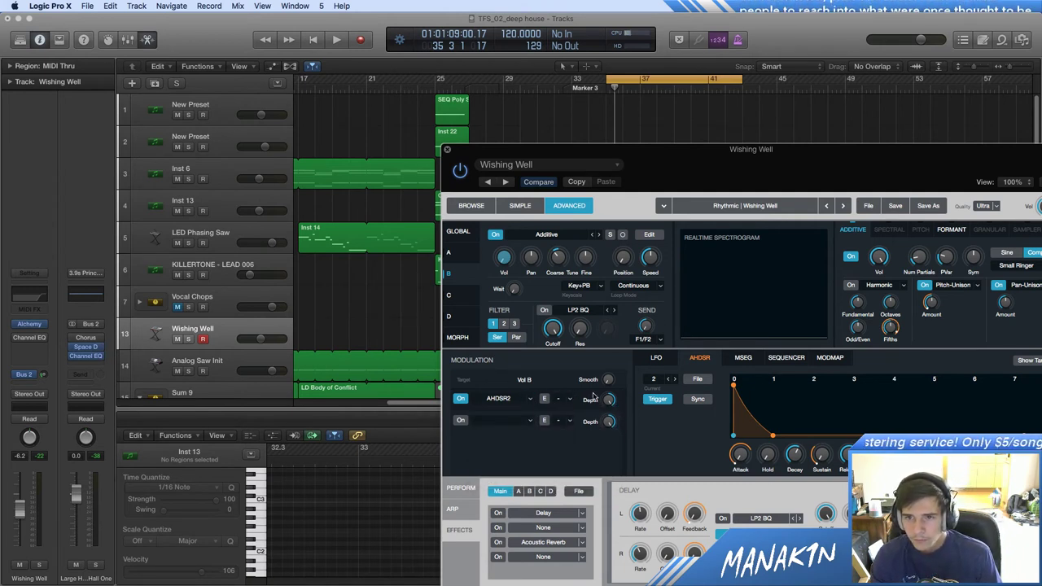
mouse_move(611, 399)
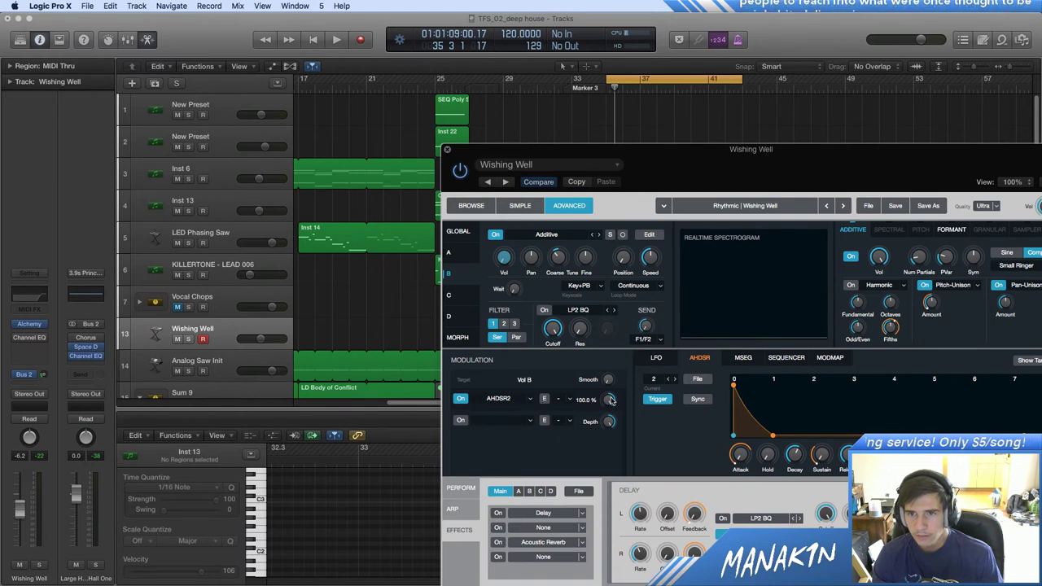
left_click_drag(623, 547, 537, 3)
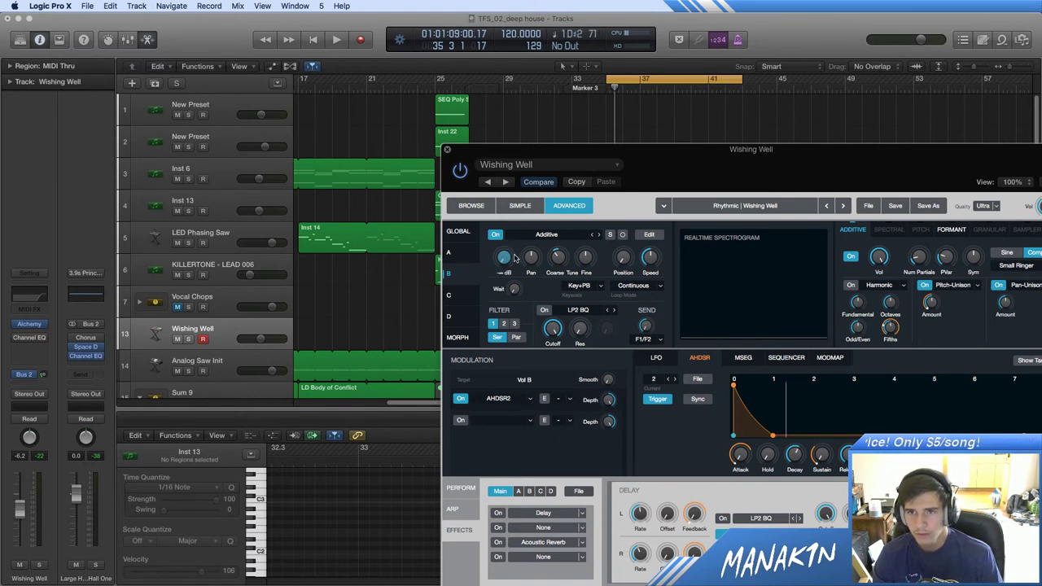
Step: Raise source B's volume to 0 dB and shorten the release of its AHDSR 2 envelope
left_click_drag(513, 244, 510, 221)
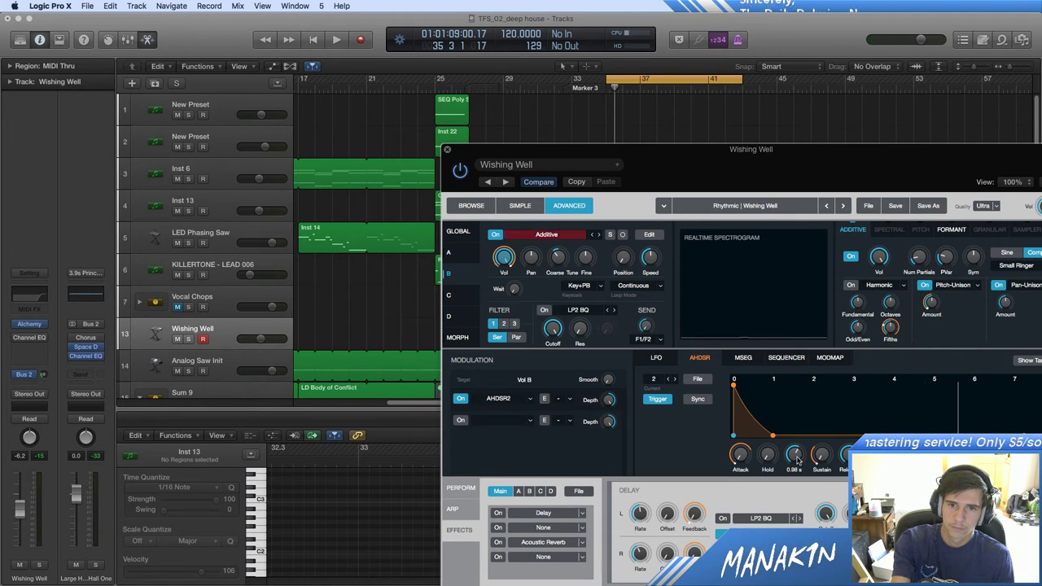
left_click_drag(848, 455, 848, 492)
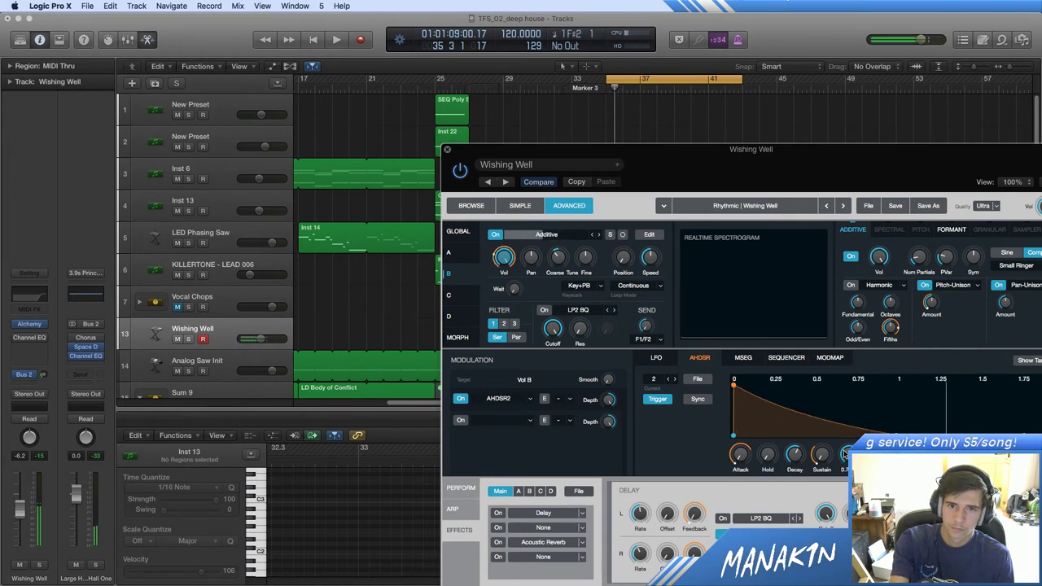
left_click_drag(844, 454, 847, 459)
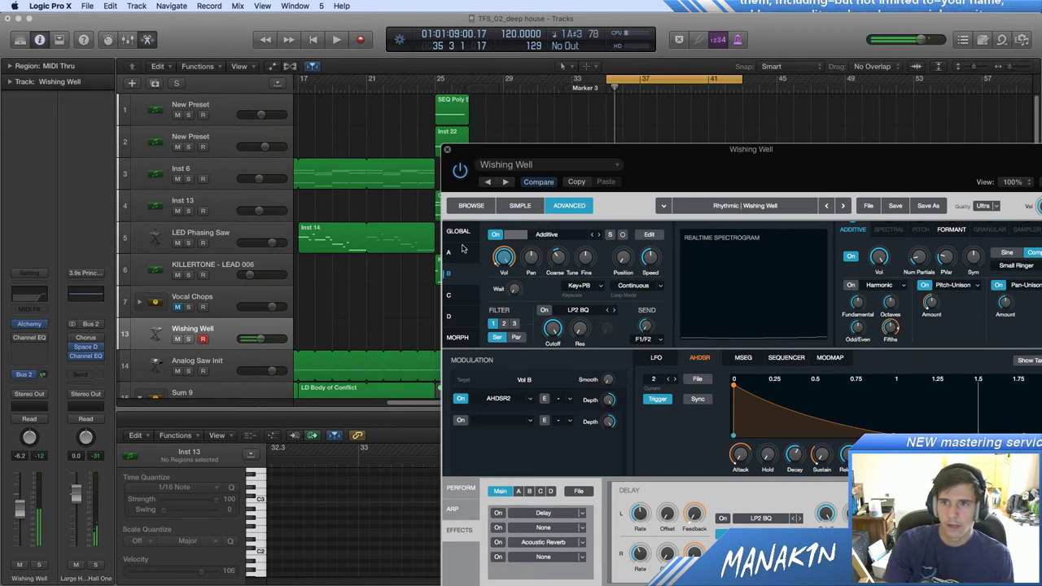
Step: Check the Control2 modulation on the first global LP2 BQ filter's cutoff, and compare the sound with the filter bypassed
left_click(457, 232)
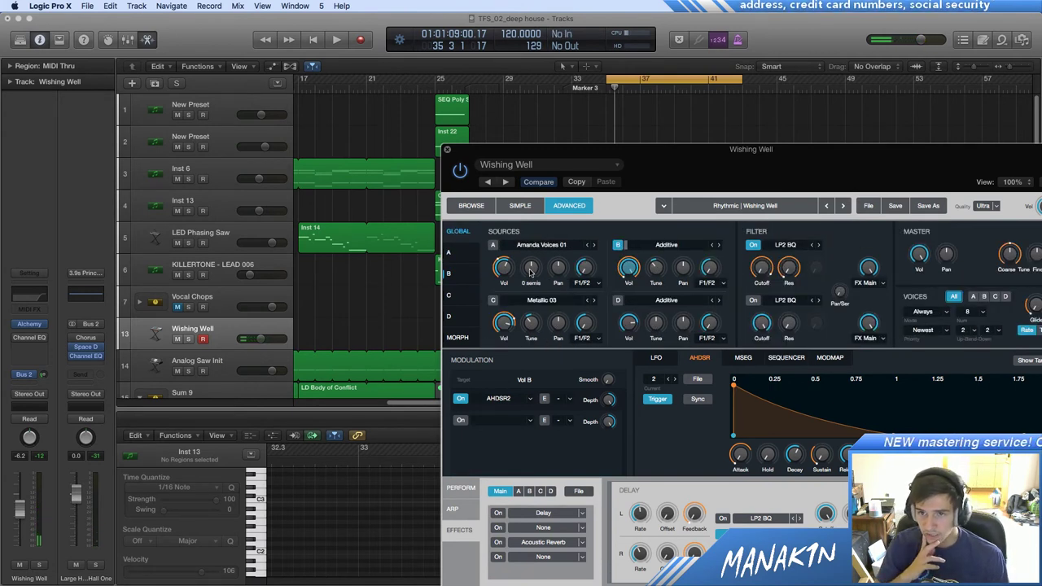
left_click(785, 268)
left_click(760, 268)
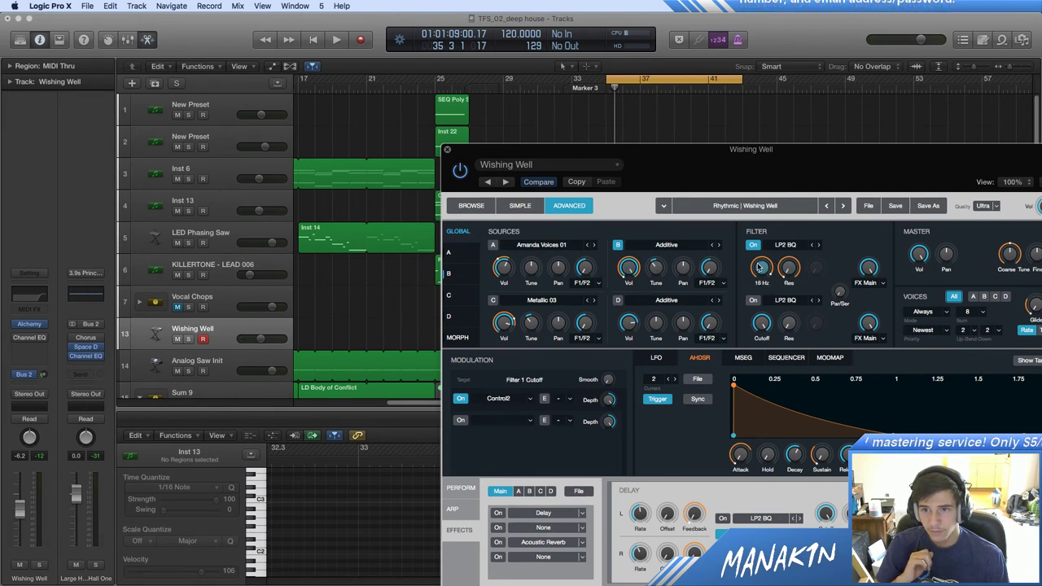
left_click(784, 268)
left_click(760, 266)
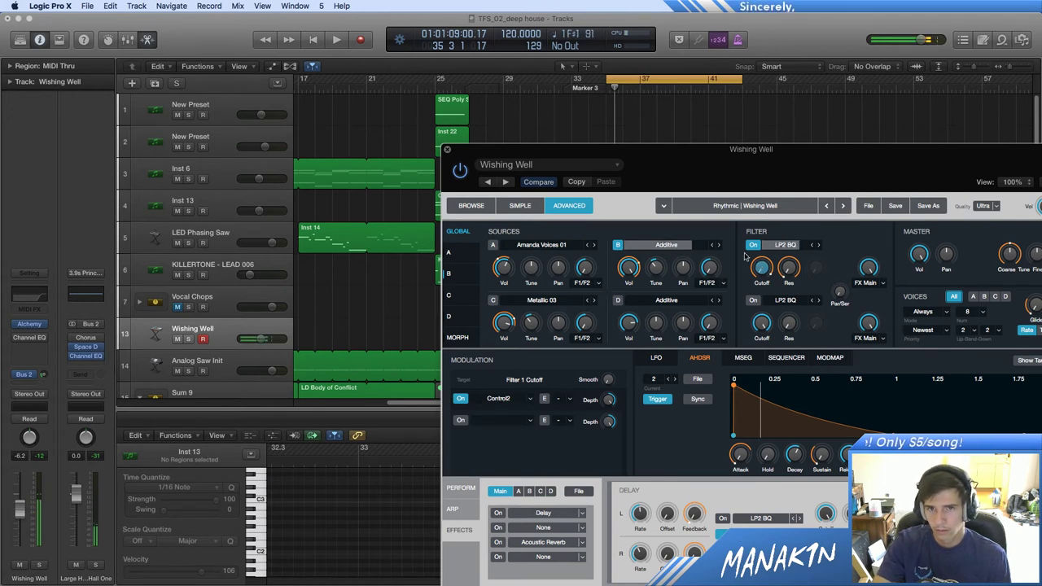
left_click(751, 247)
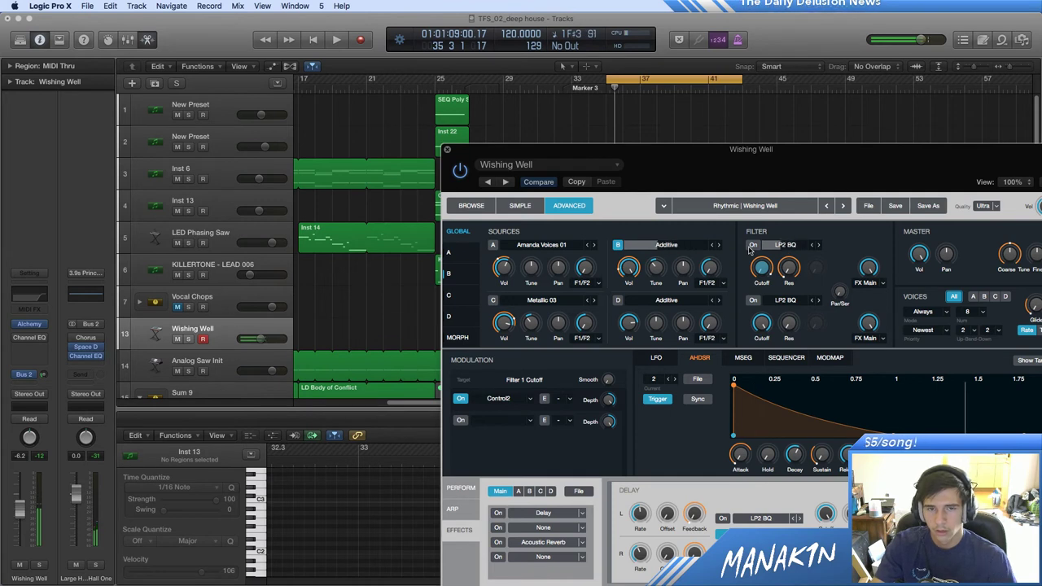
left_click(750, 247)
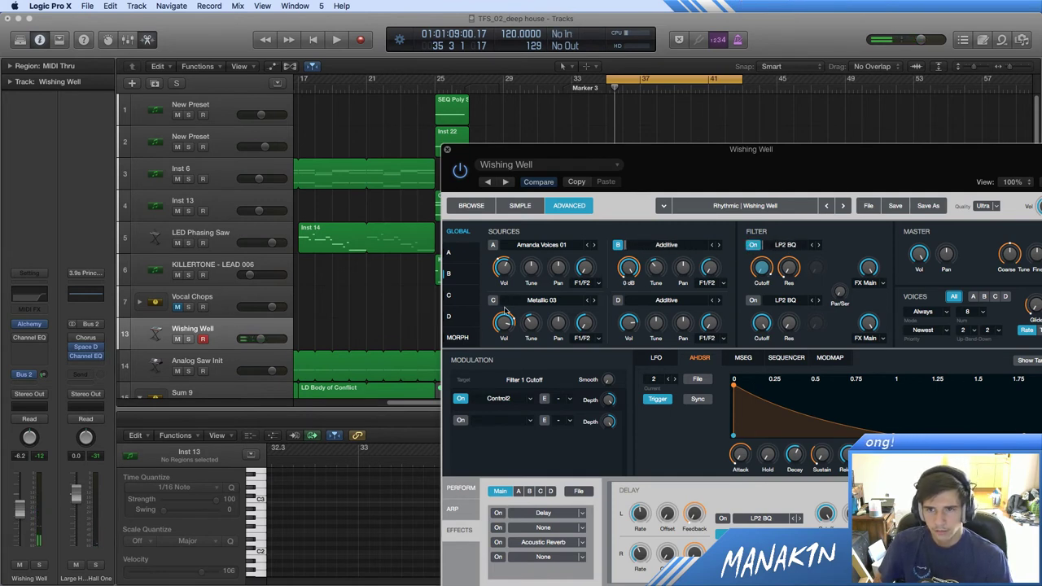
Step: Switch off the Pitch-Unison effect in source B's additive settings
left_click(448, 273)
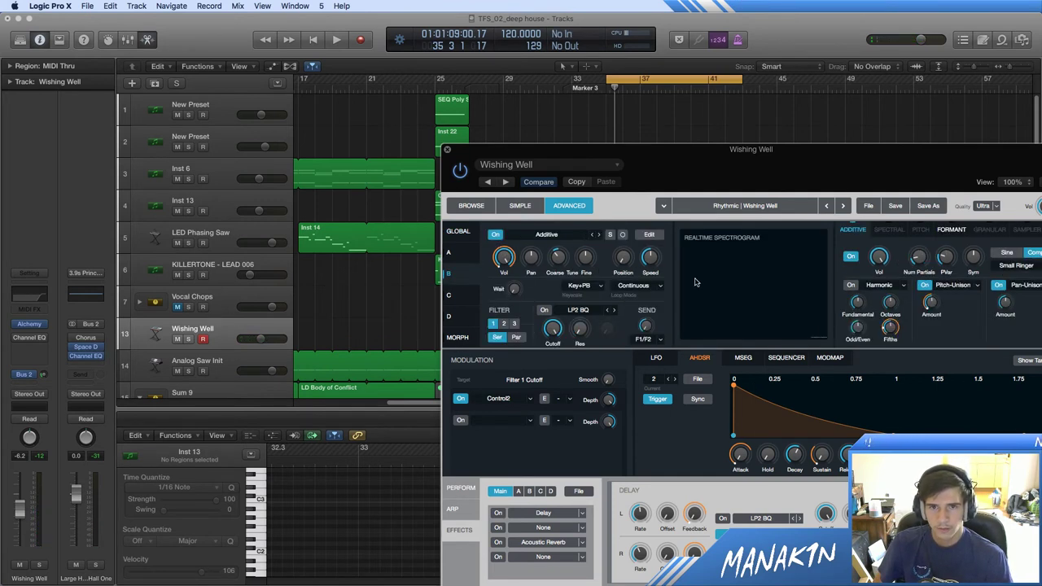
left_click(924, 285)
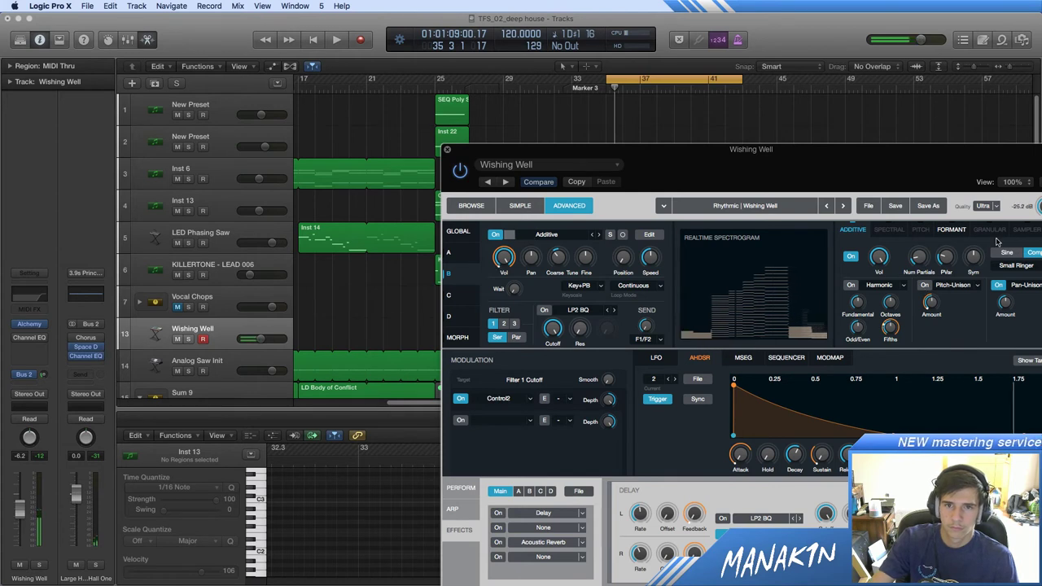
left_click(950, 228)
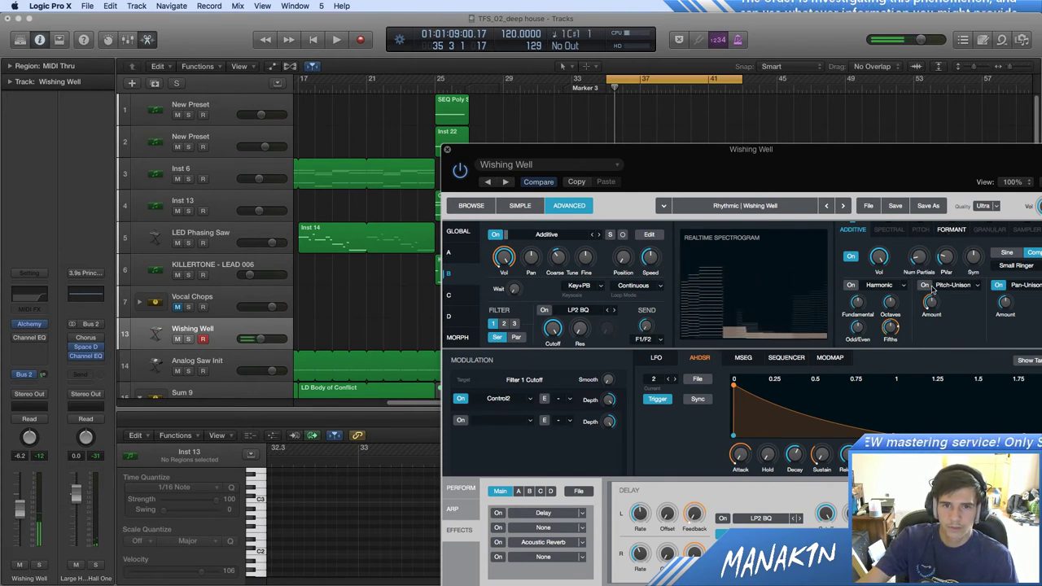
Step: Compare source B's sound with Pitch-Unison switched on and off, and close the Alchemy window
left_click(934, 287)
left_click(924, 285)
left_click(924, 286)
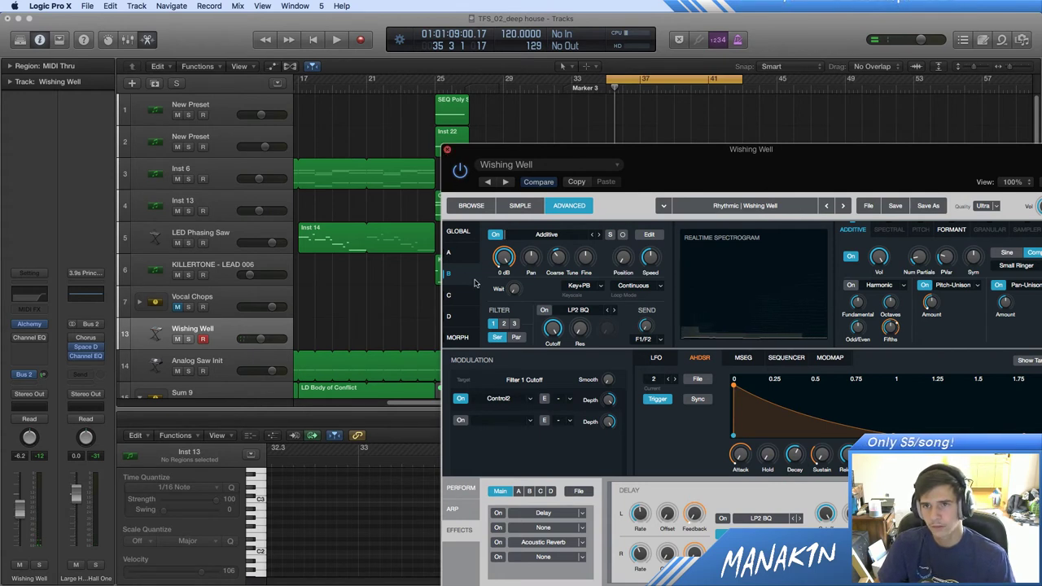
key("super+w")
key("space")
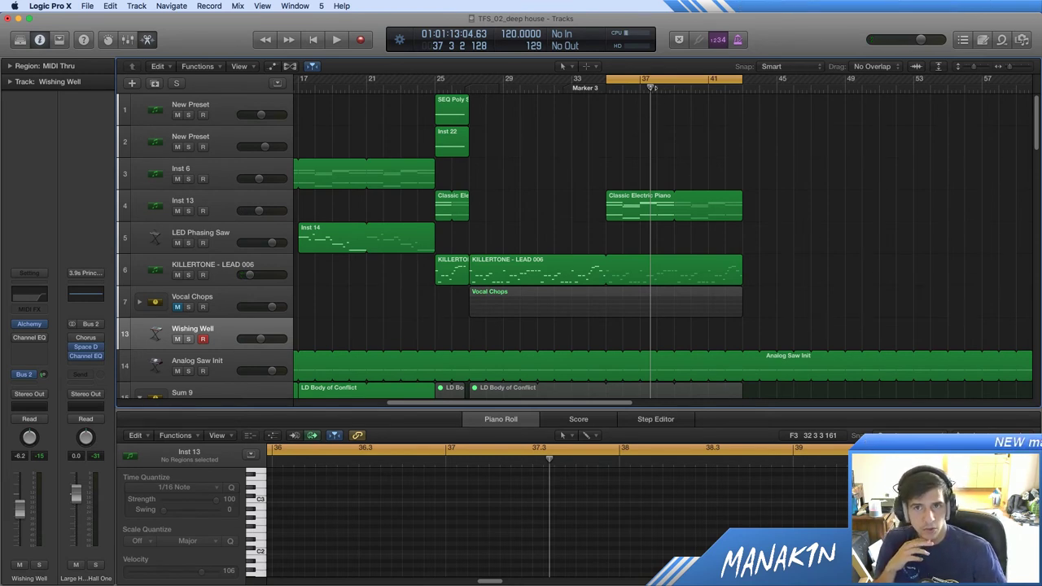
Step: Rehearse a Wishing Well melody over the looped section starting at bar 35
left_click_drag(651, 87, 606, 97)
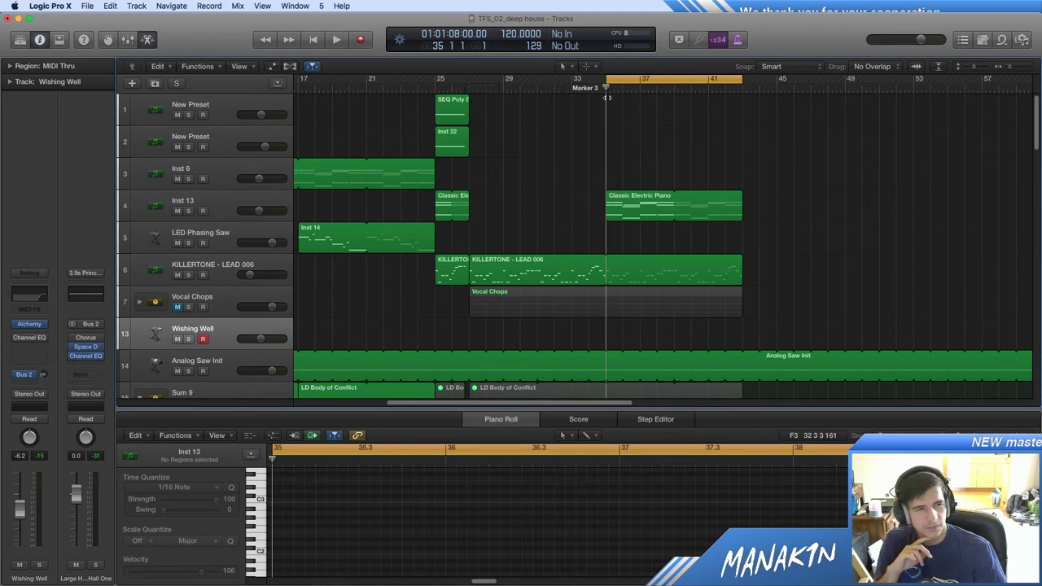
right_click(620, 334)
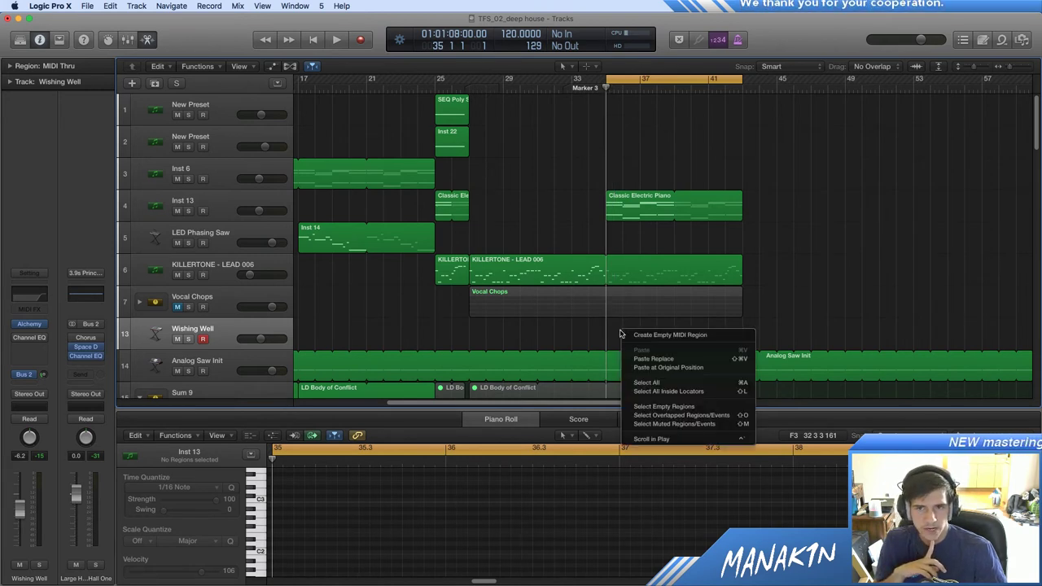
left_click(618, 335)
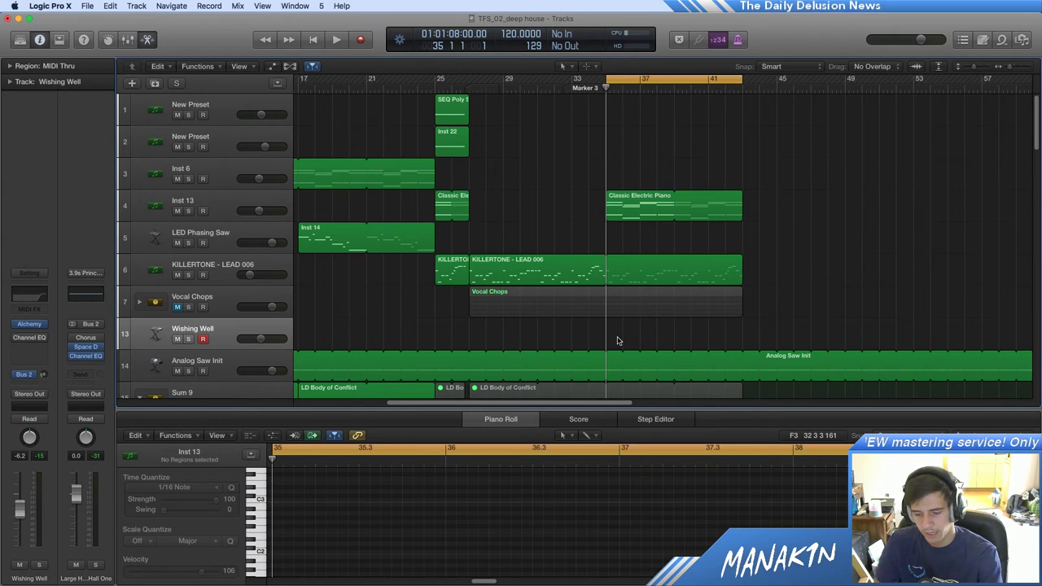
key("space")
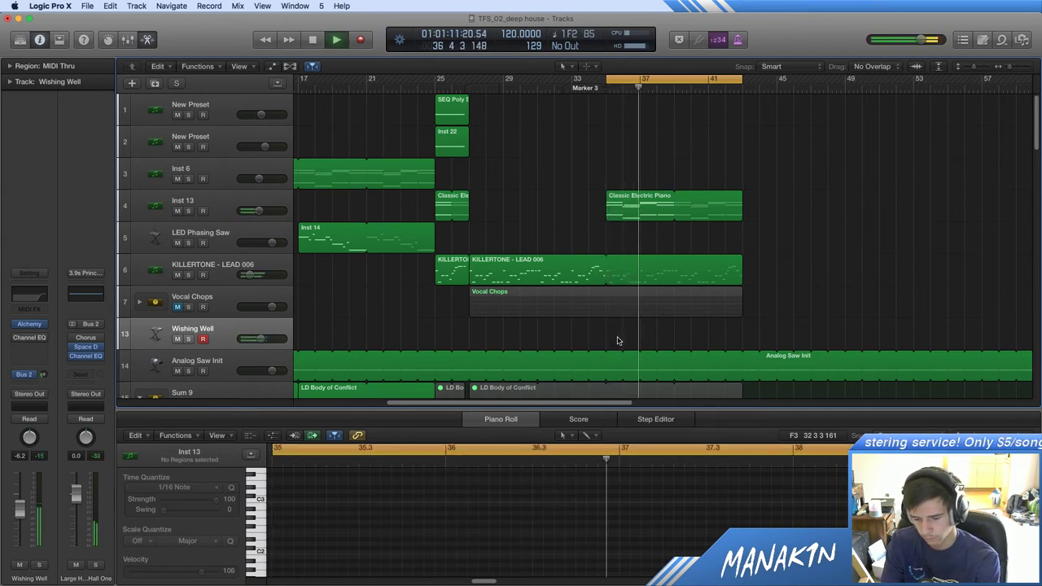
key("space")
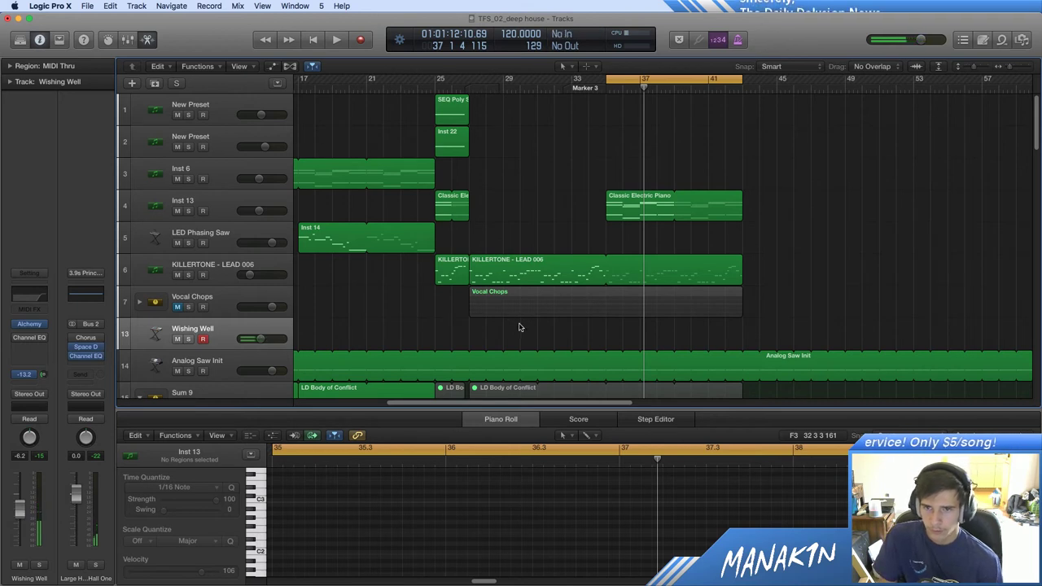
key("space")
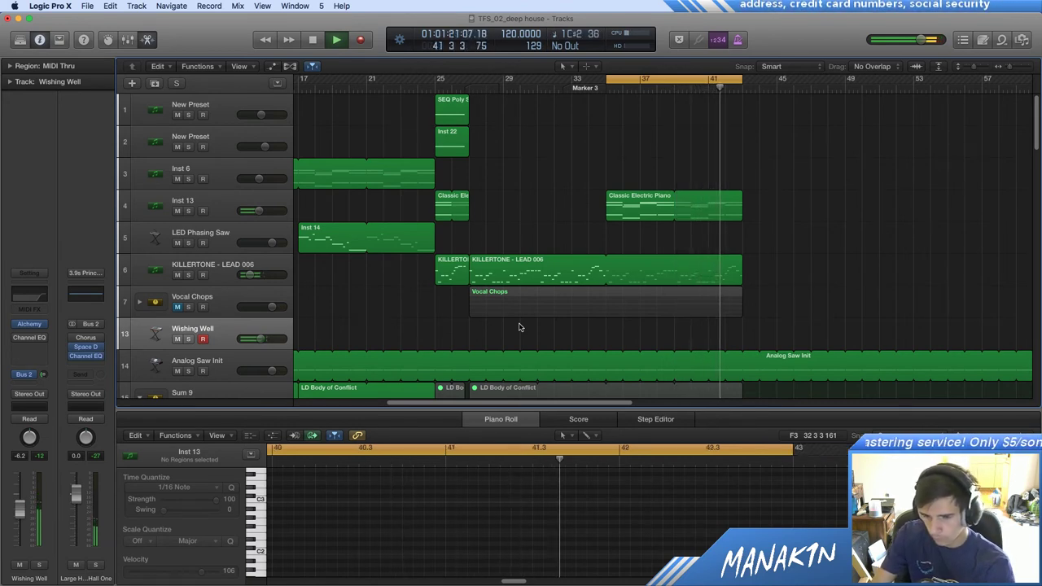
key("space")
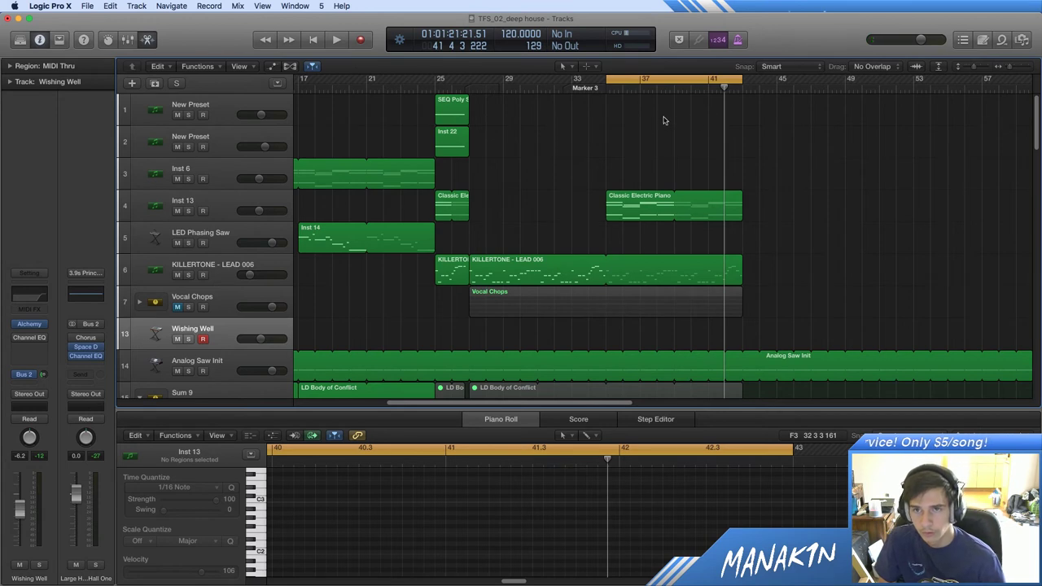
Step: Record a MIDI take on the Wishing Well track from bar 35 through bar 42
left_click_drag(633, 89, 605, 88)
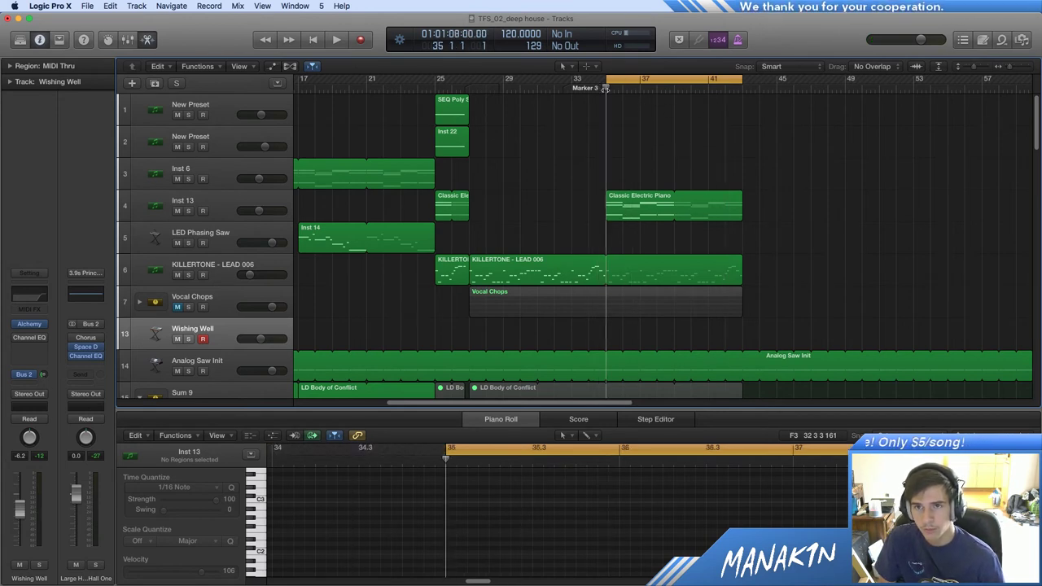
left_click(356, 39)
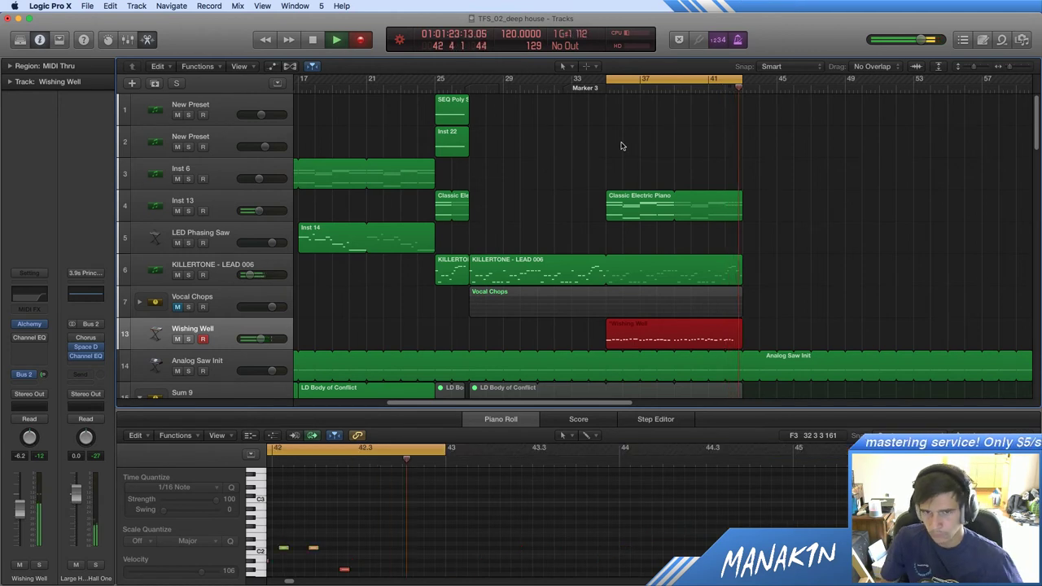
key("space")
left_click(900, 220)
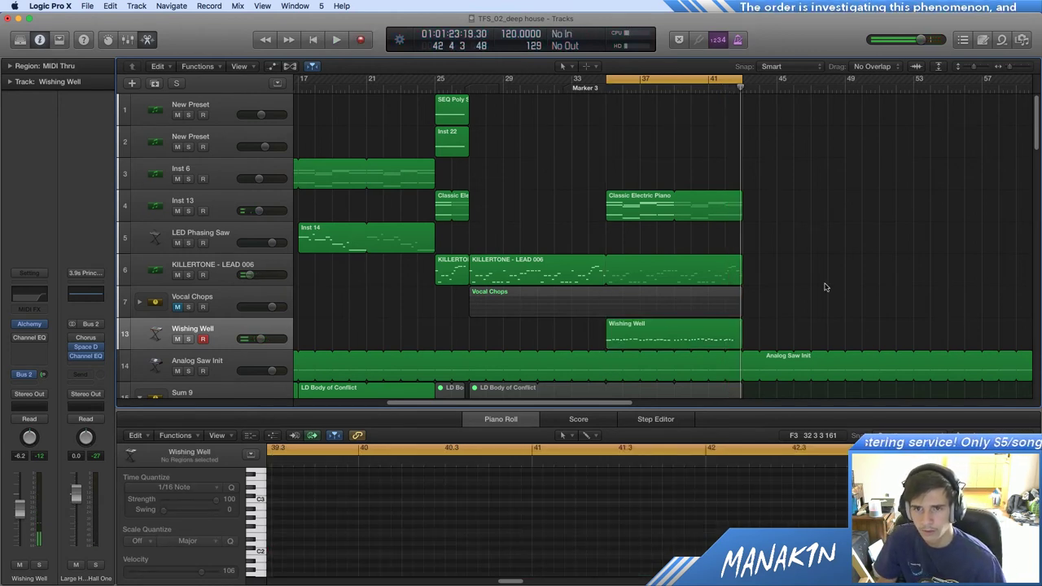
Step: Quantize all notes in the recorded Wishing Well region to 1/16 Note
left_click(688, 335)
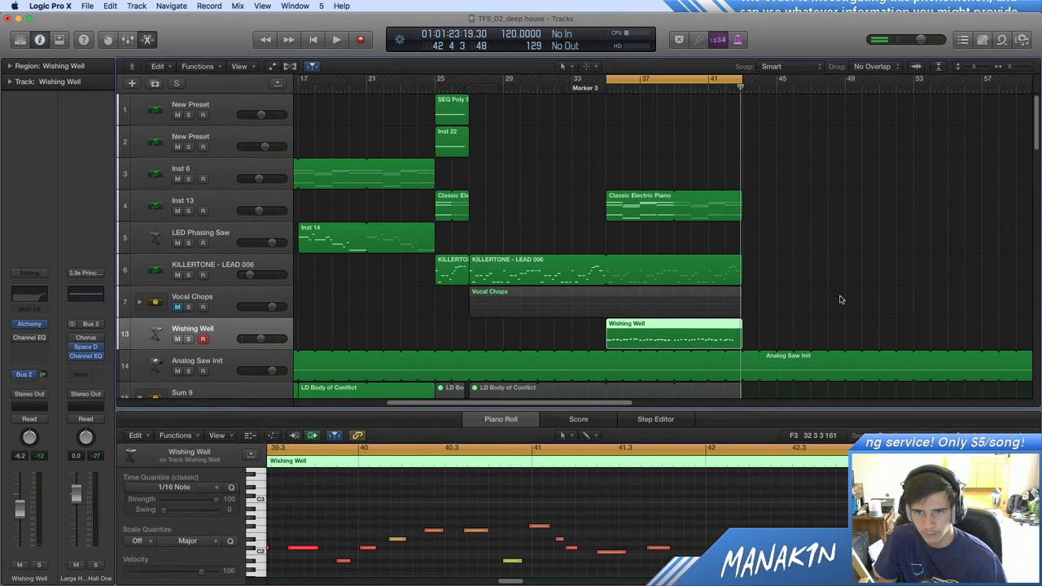
key("space")
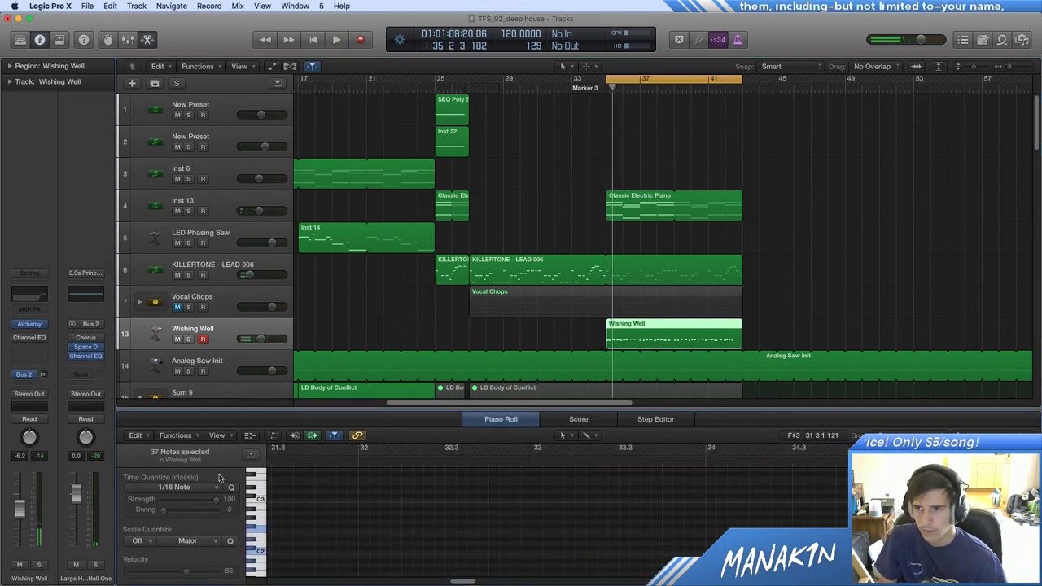
left_click(193, 487)
left_click(187, 555)
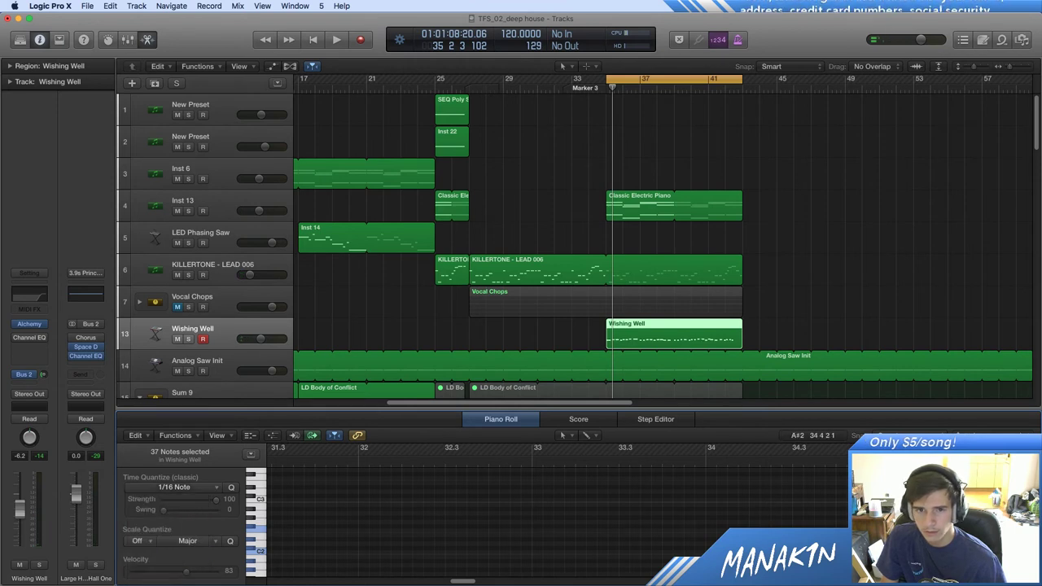
Step: Audition the quantized Wishing Well take from bar 35 and check individual low notes in bars 35 and 37
left_click(906, 561)
key("space")
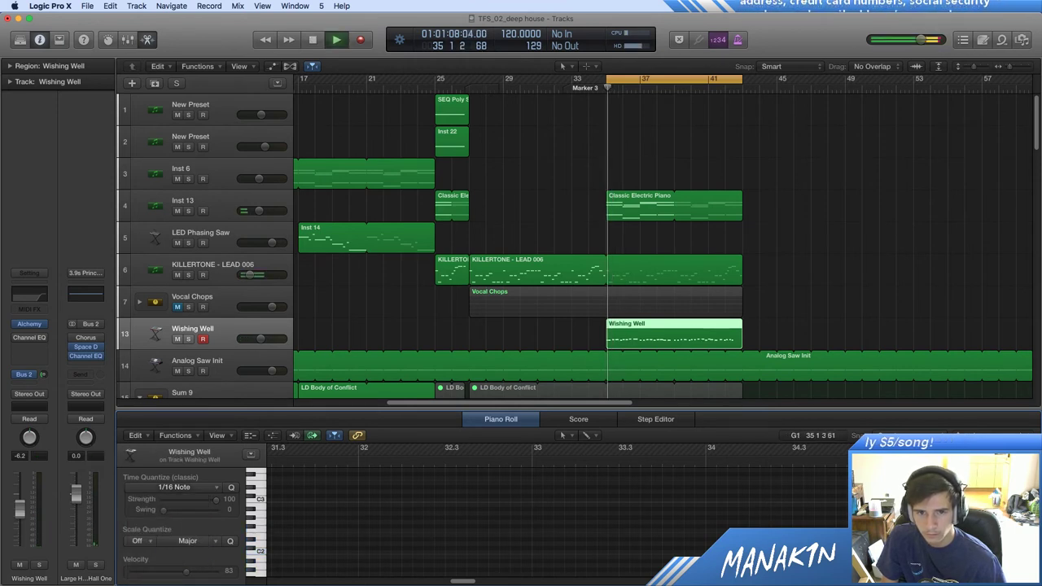
key("space")
left_click(906, 569)
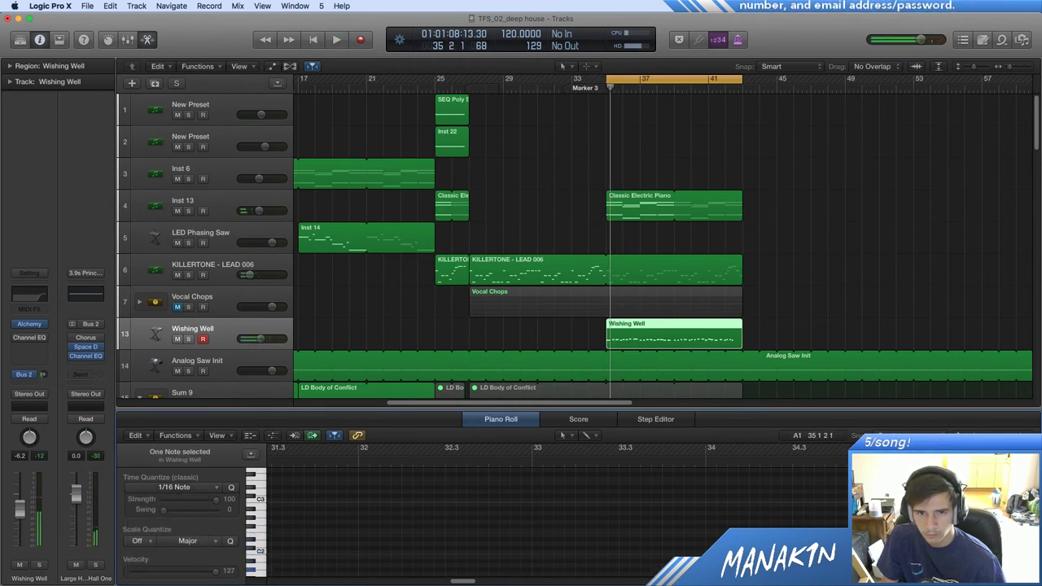
key("space")
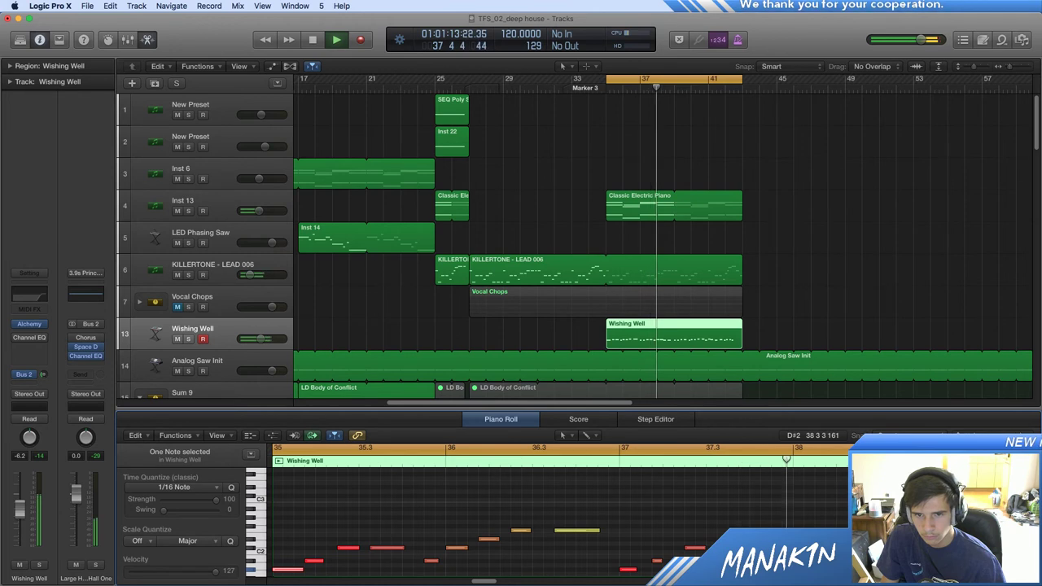
key("space")
left_click(769, 561)
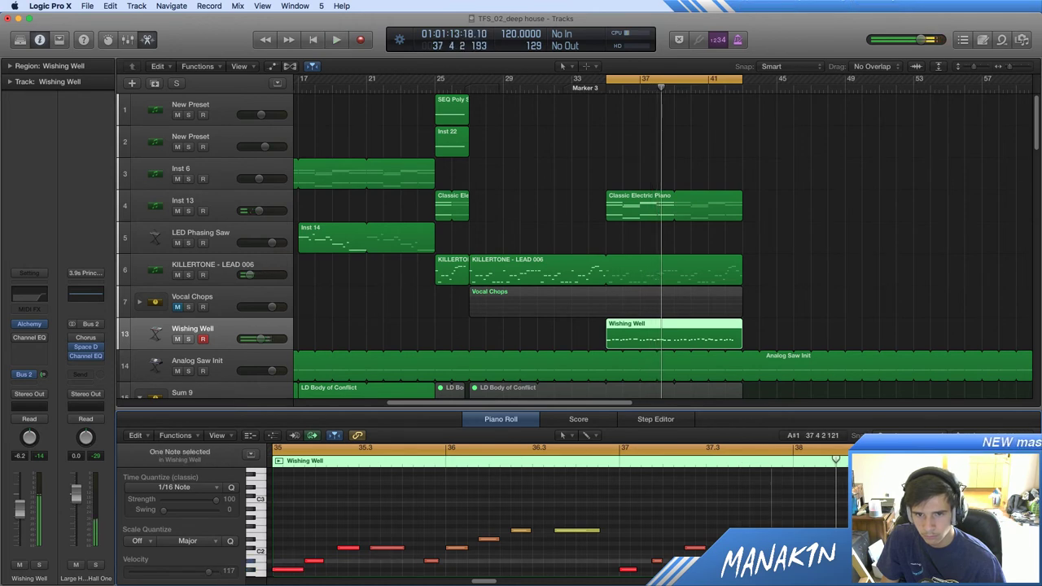
Step: Move the long C#2 note on beat 3 of bar 35 one sixteenth later and audition the phrase
key("space")
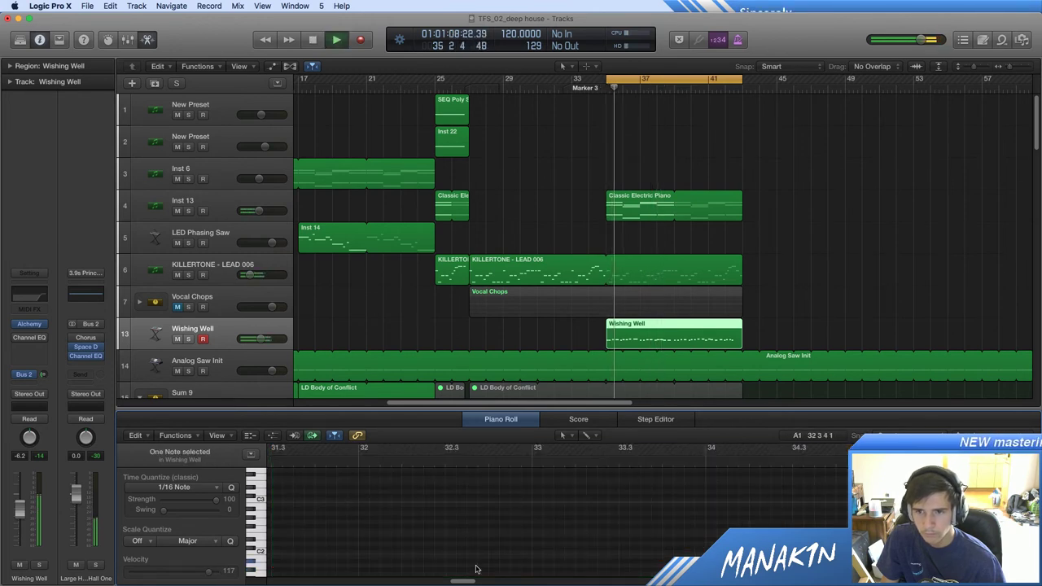
key("space")
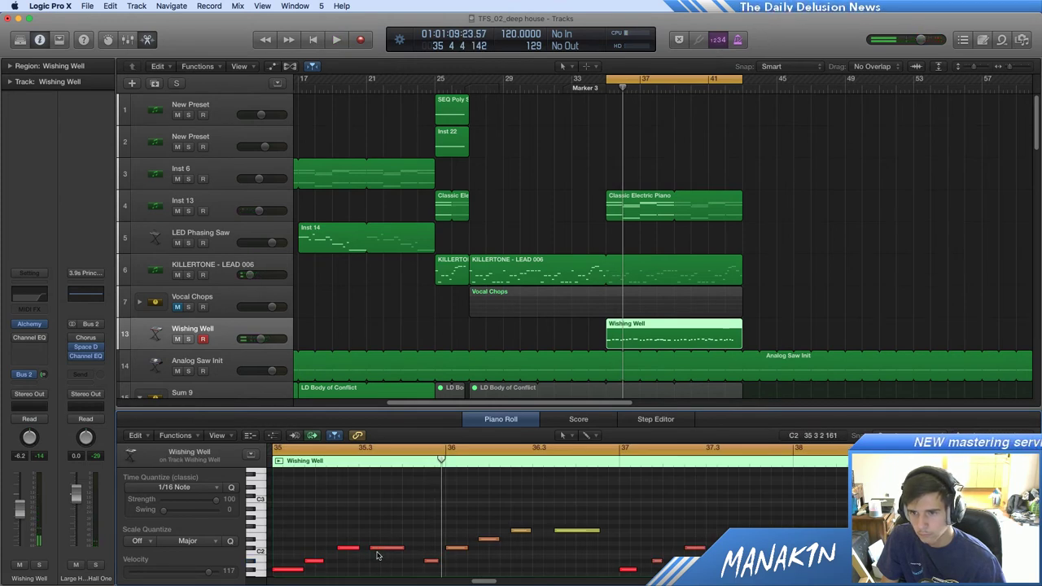
left_click_drag(377, 550, 405, 551)
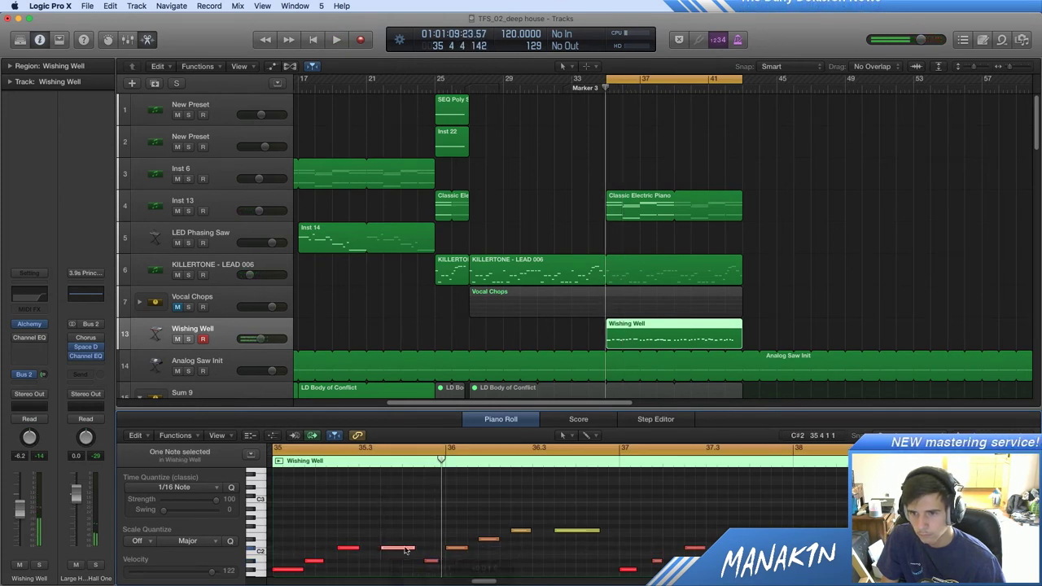
key("space")
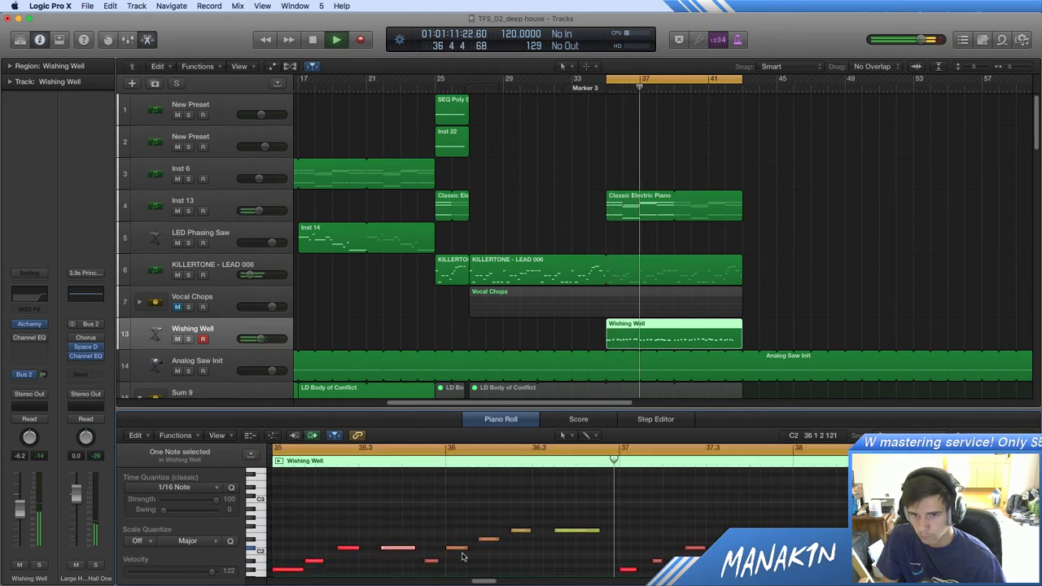
key("space")
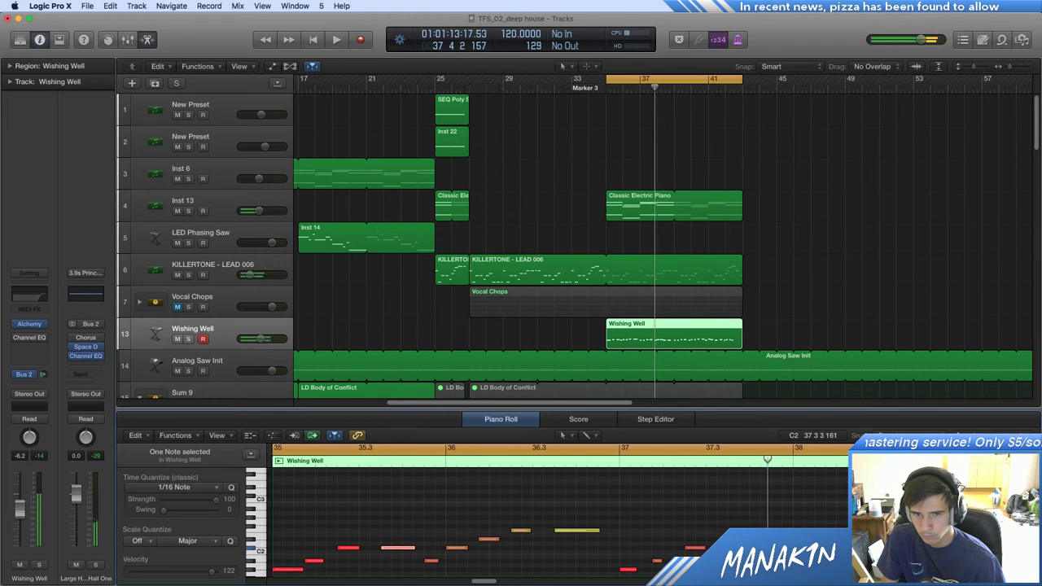
Step: Change the C2 note just before beat 3 of bar 41 to D#2, trying a lower pitch on the way
key("space")
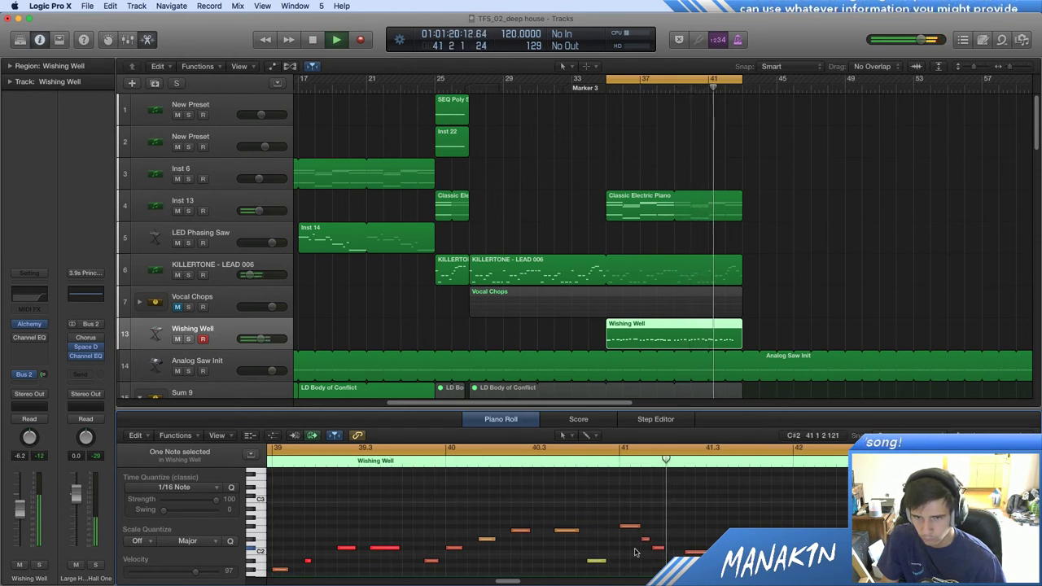
key("space")
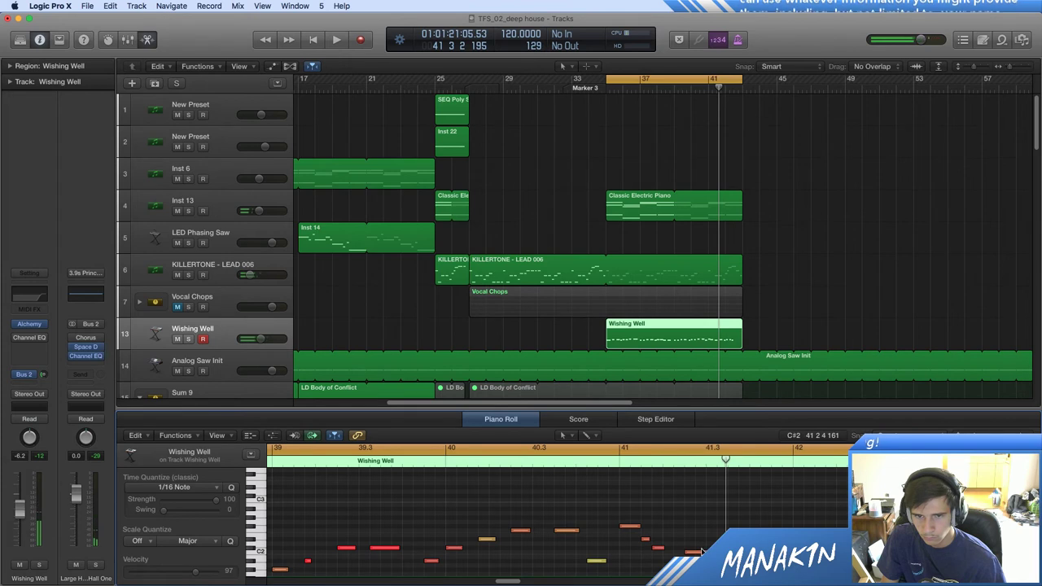
left_click_drag(701, 553, 701, 560)
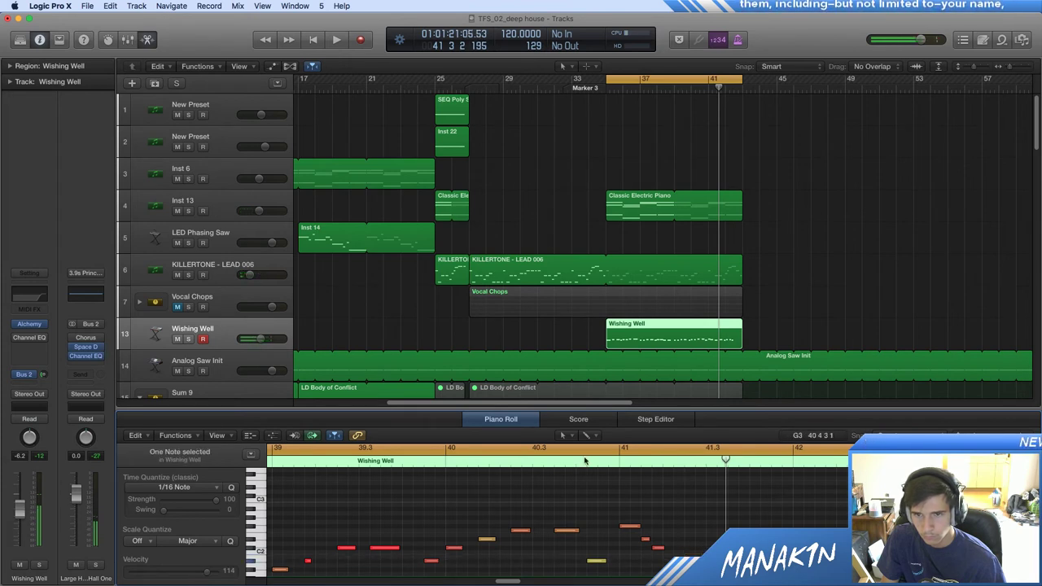
double_click(554, 465)
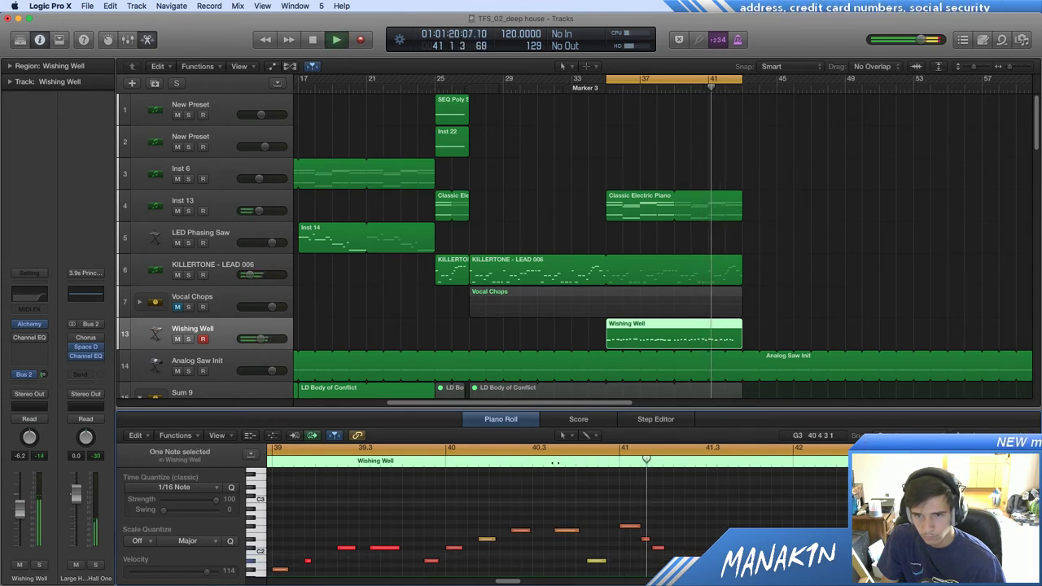
key("space")
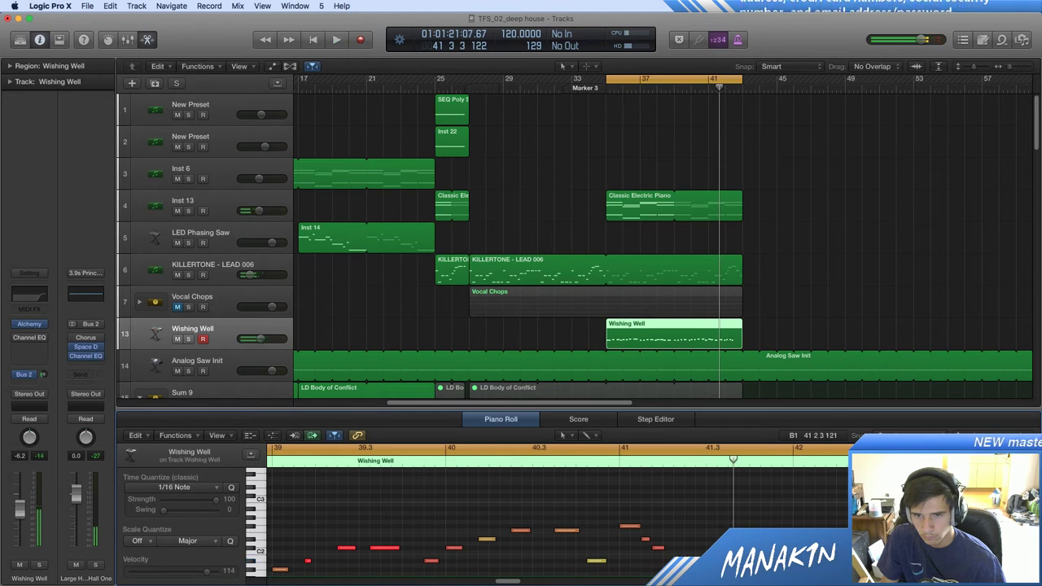
left_click(694, 545)
left_click_drag(692, 544, 692, 540)
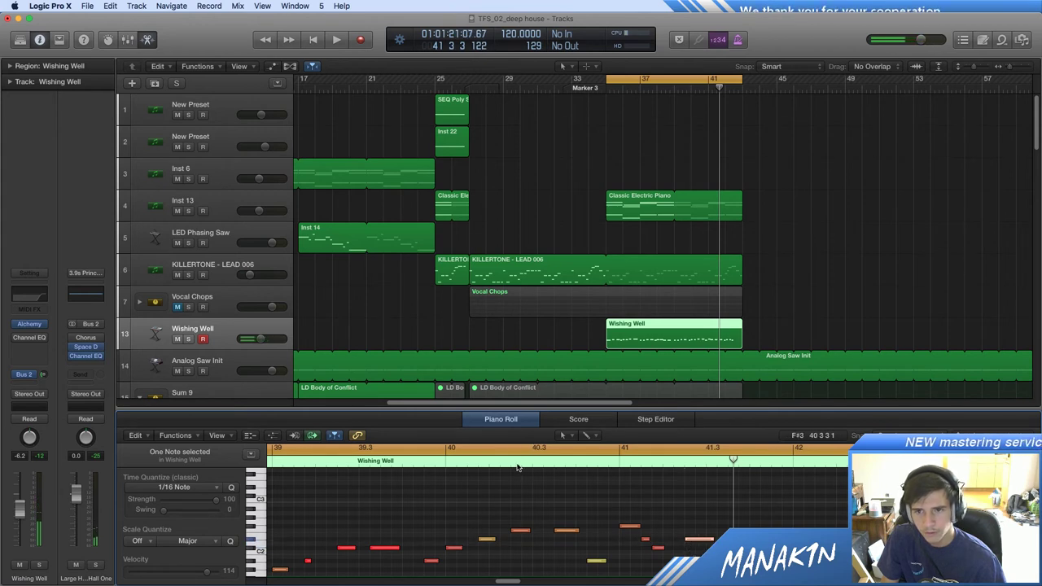
Step: Audition the end of the Wishing Well phrase around bars 41 and 42
key("space")
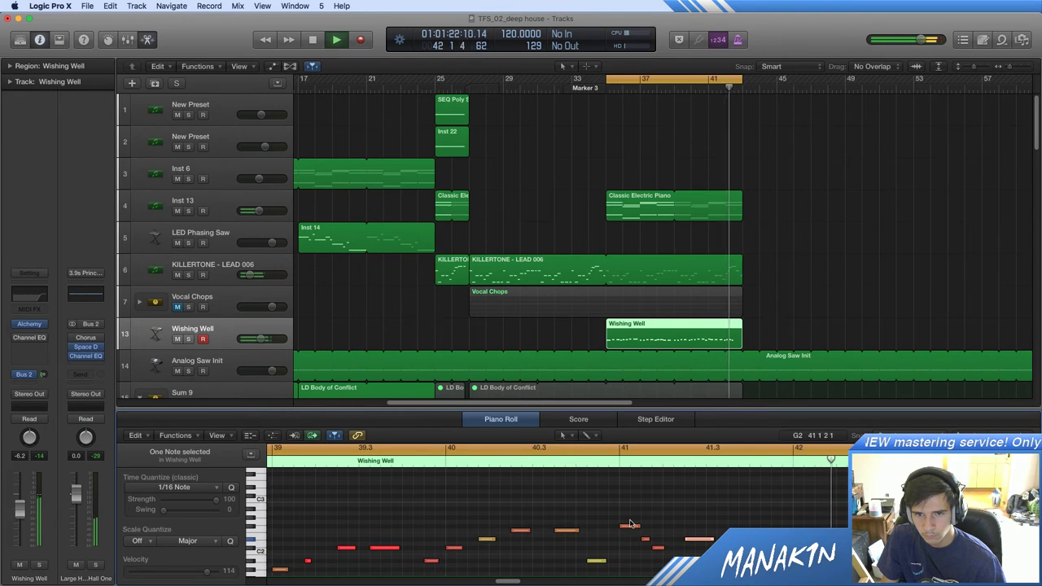
key("space")
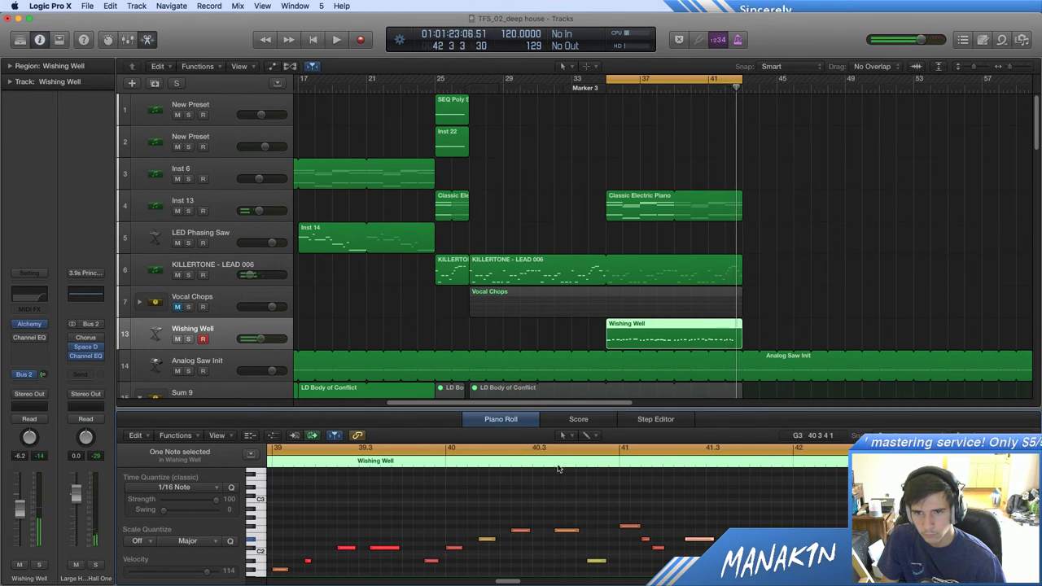
key("space")
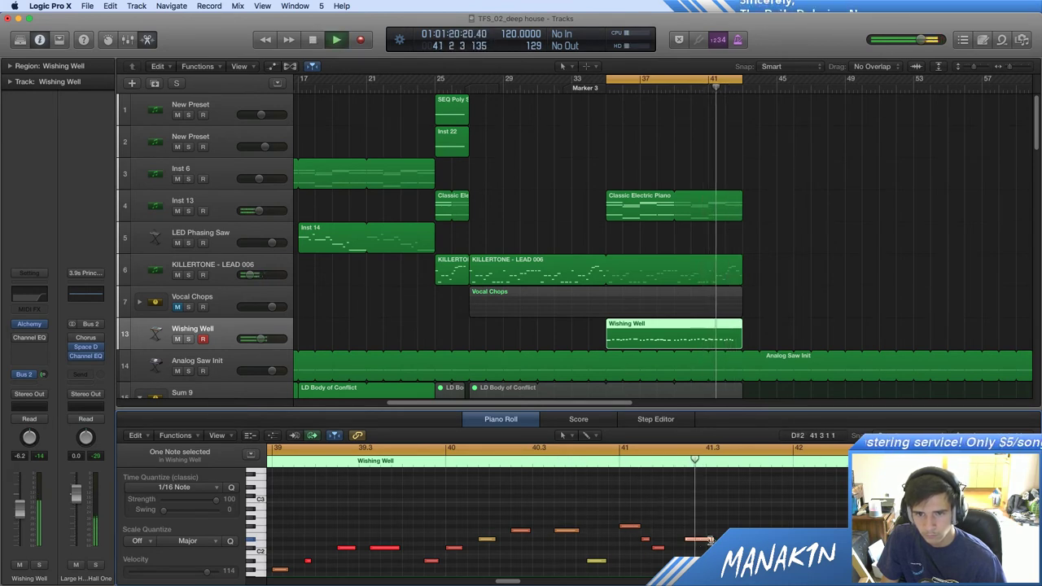
key("space")
key("Left")
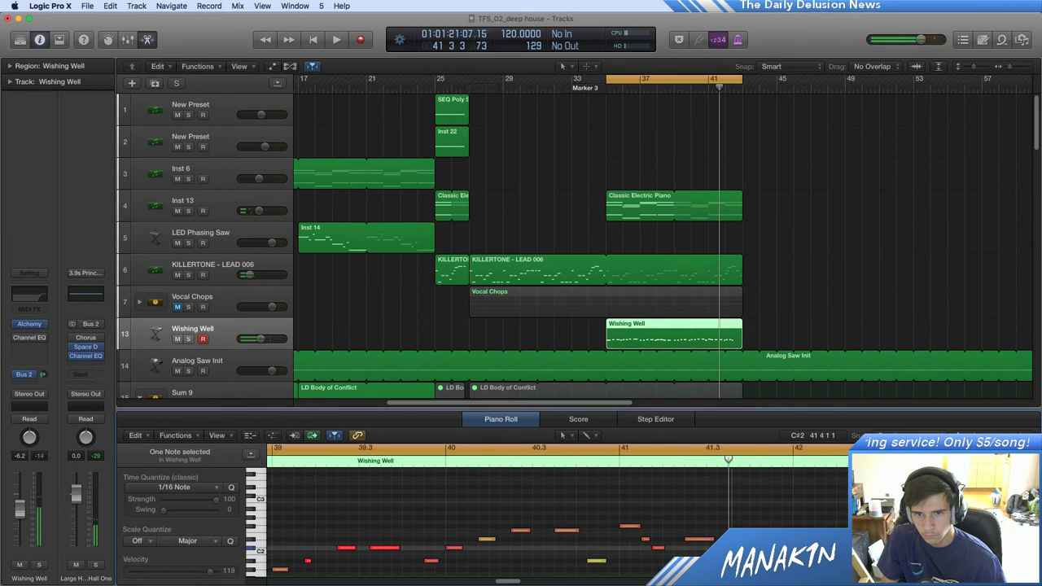
key("space")
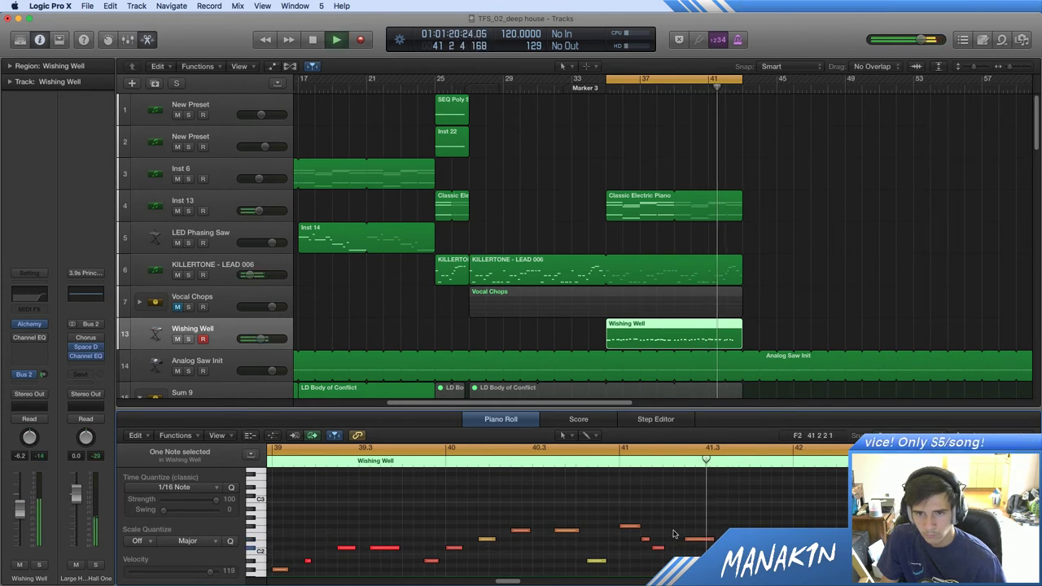
Step: Shift the last four Wishing Well notes earlier so the group starts on the downbeat of bar 42, and audition the phrase
key("space")
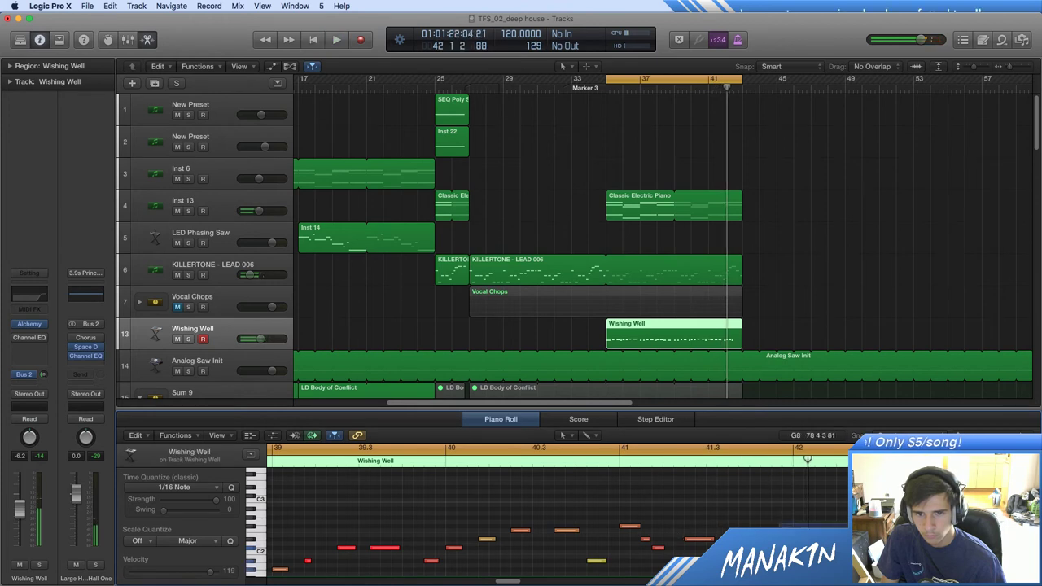
left_click_drag(779, 523, 868, 571)
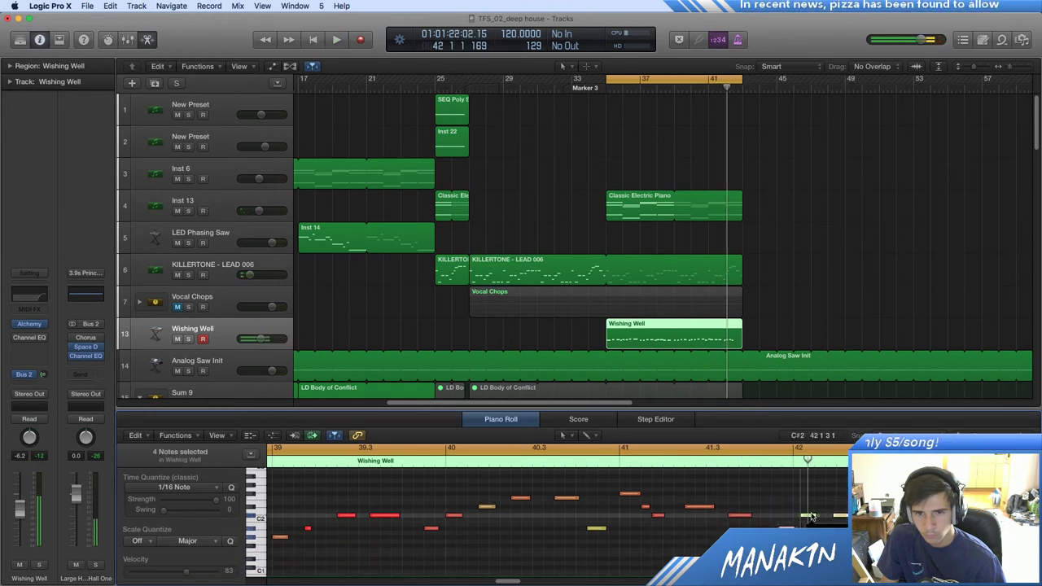
left_click_drag(813, 517, 802, 517)
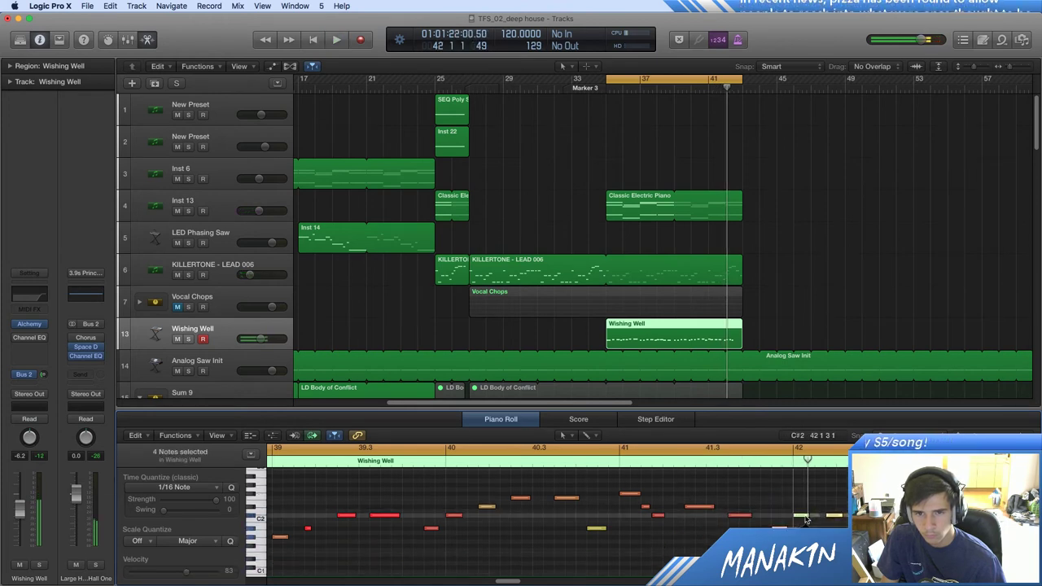
left_click(431, 462)
key("space")
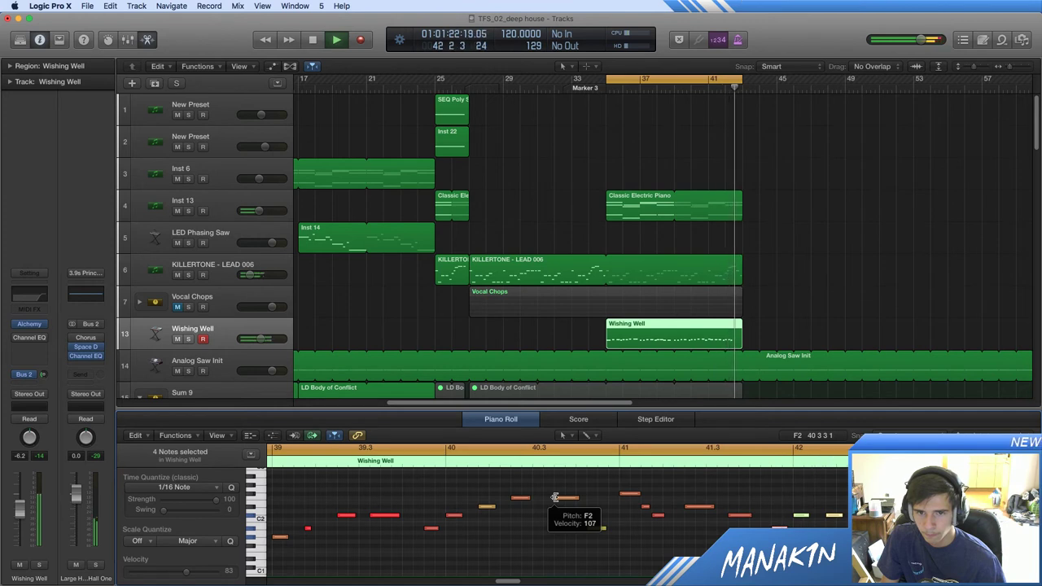
key("space")
key("space")
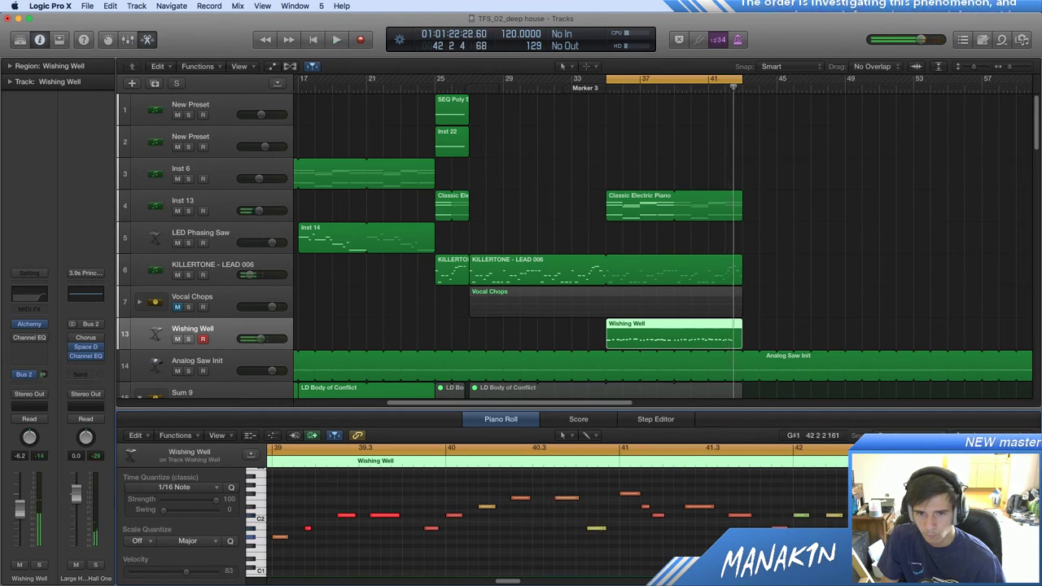
left_click(860, 538)
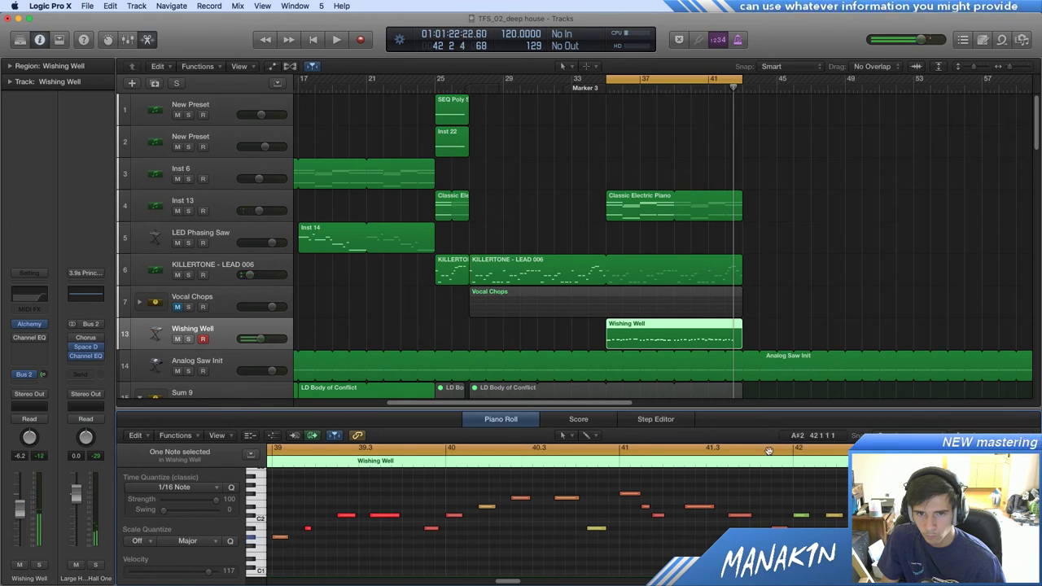
Step: Audition the phrase from bar 35 and change the short G1 note just before bar 37 to F1, trying C#1 on the way
key("space")
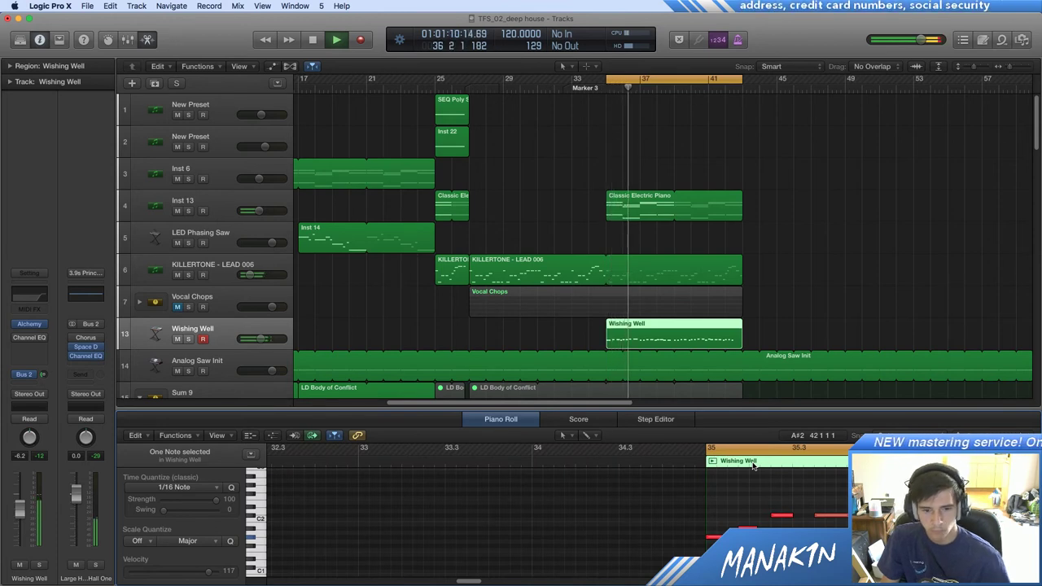
key("space")
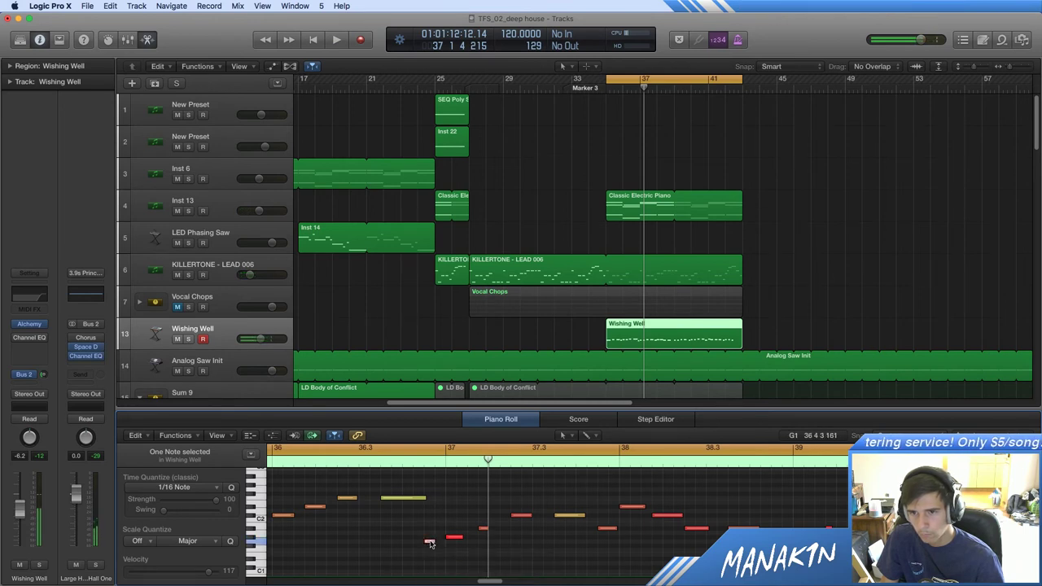
left_click_drag(430, 544, 431, 569)
key("space")
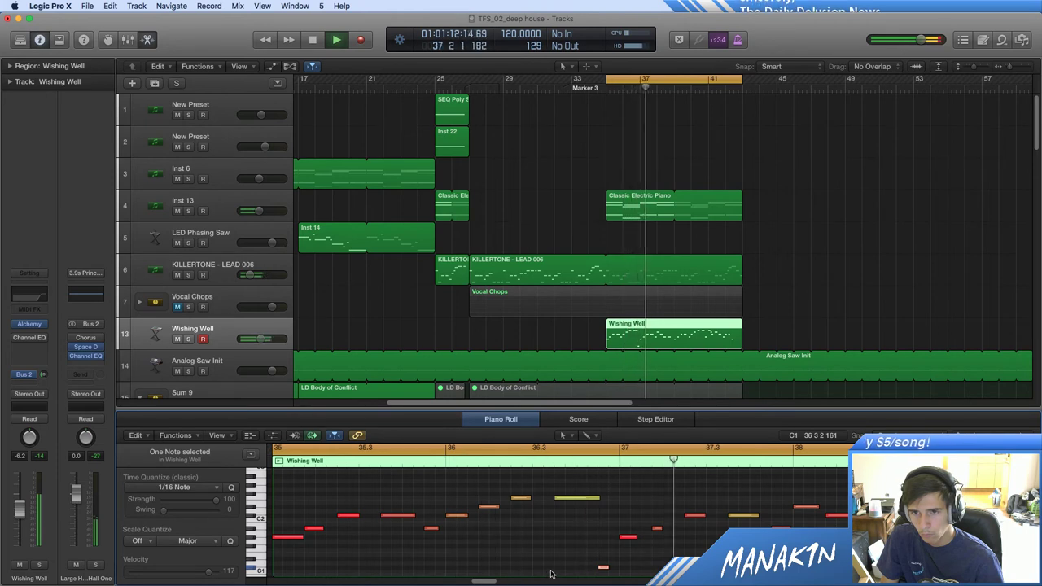
key("space")
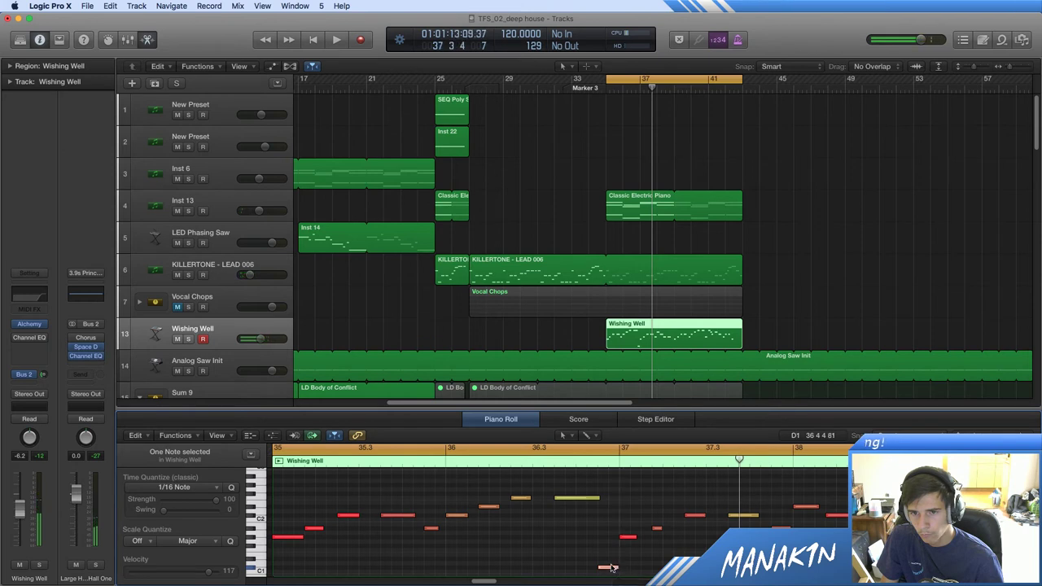
left_click_drag(612, 567, 610, 550)
key("space")
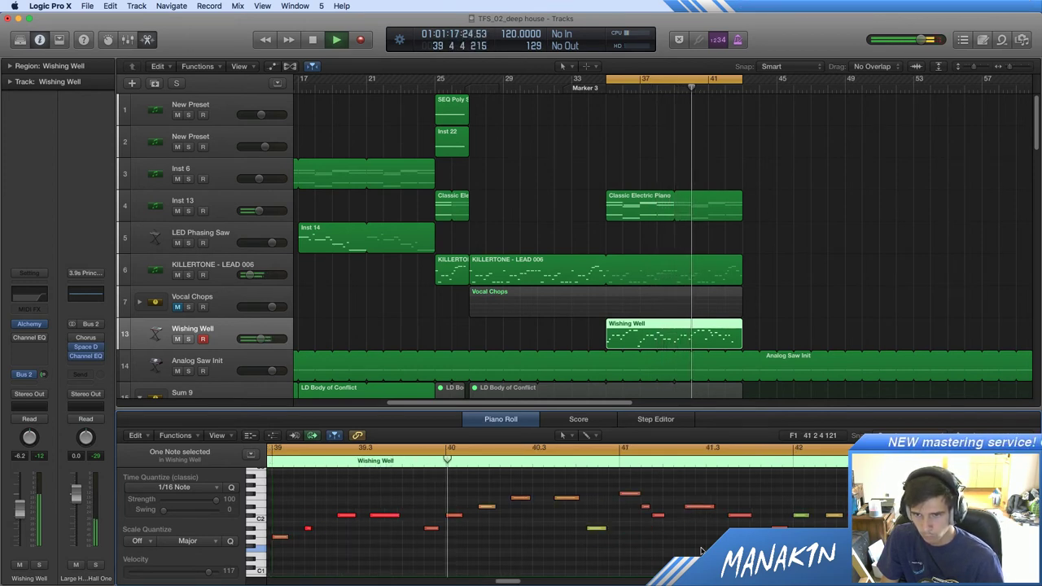
Step: Move the long C#2 note after beat 3 of bar 39 one sixteenth later and reposition the closing low note in bar 42
key("space")
left_click_drag(379, 518, 390, 518)
key("space")
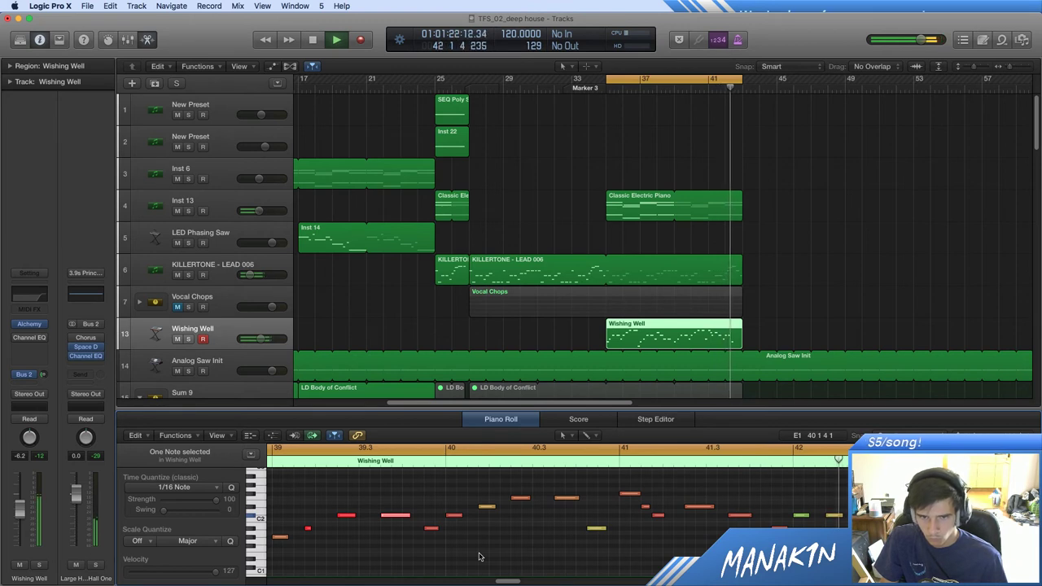
key("space")
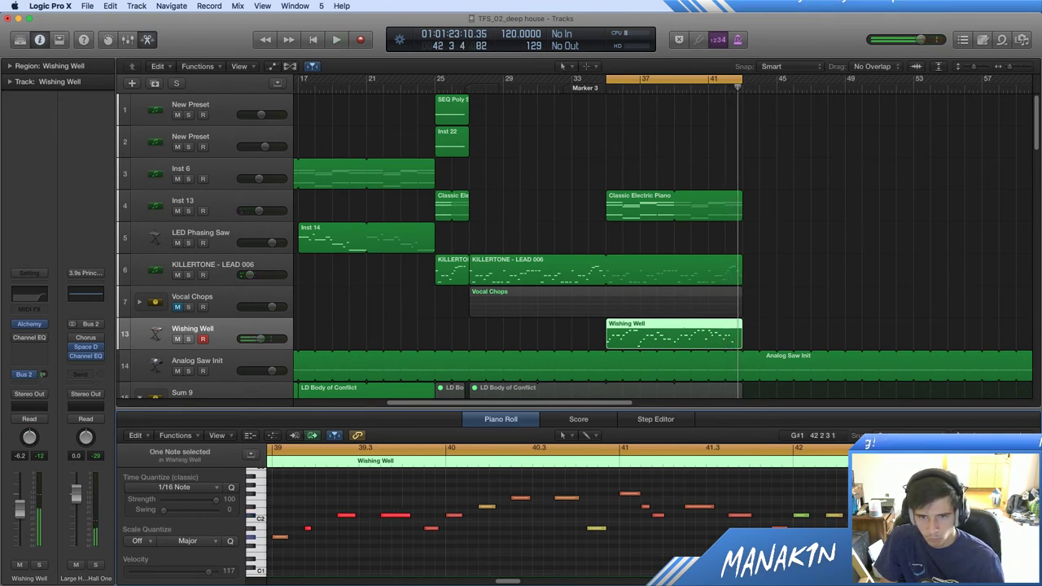
left_click_drag(862, 537, 897, 547)
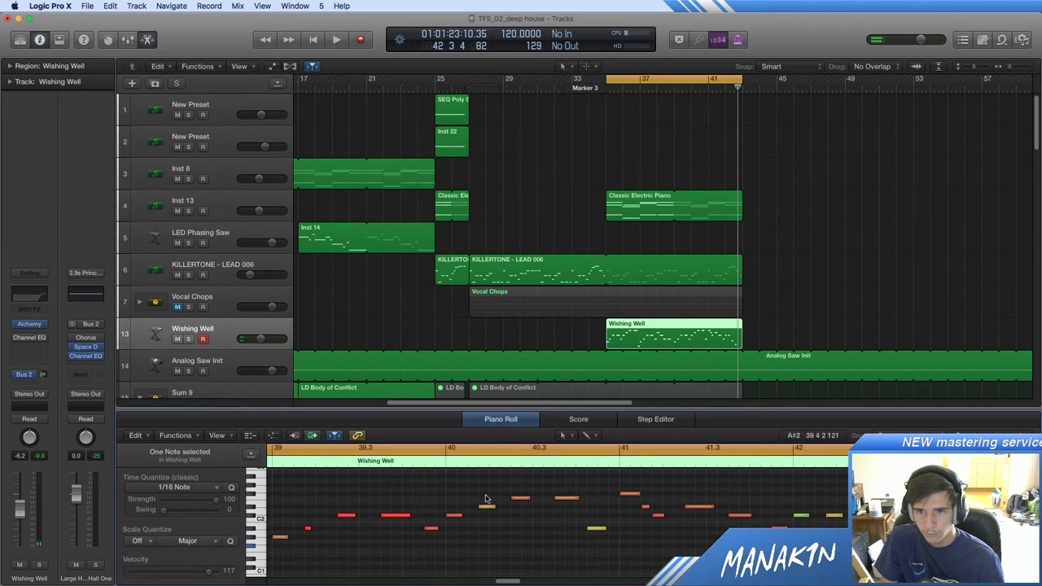
Step: Move the A#1 note near beat 4 of bar 40 one sixteenth later and audition the phrase from bar 39
left_click(349, 464)
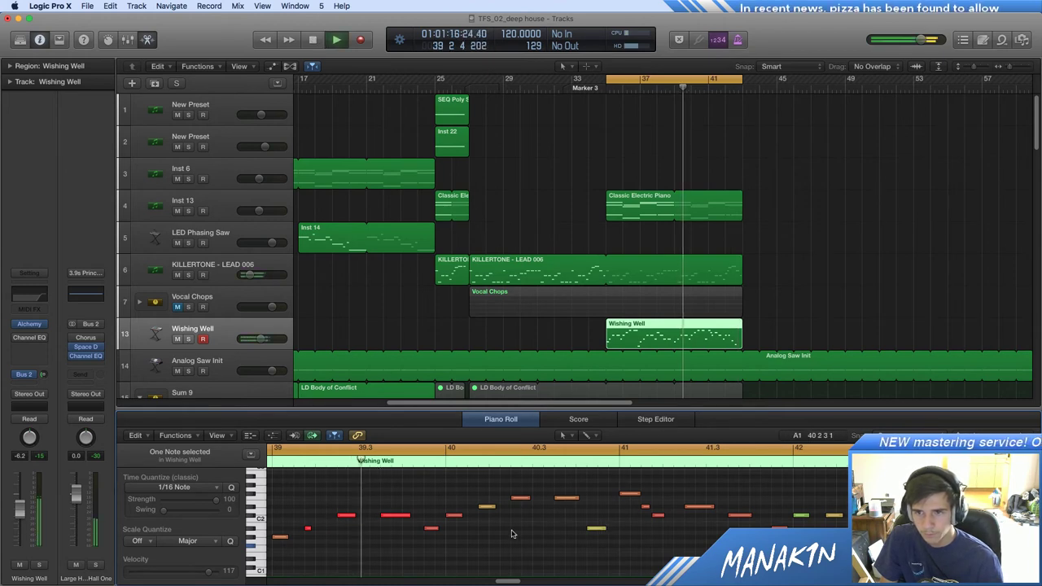
key("space")
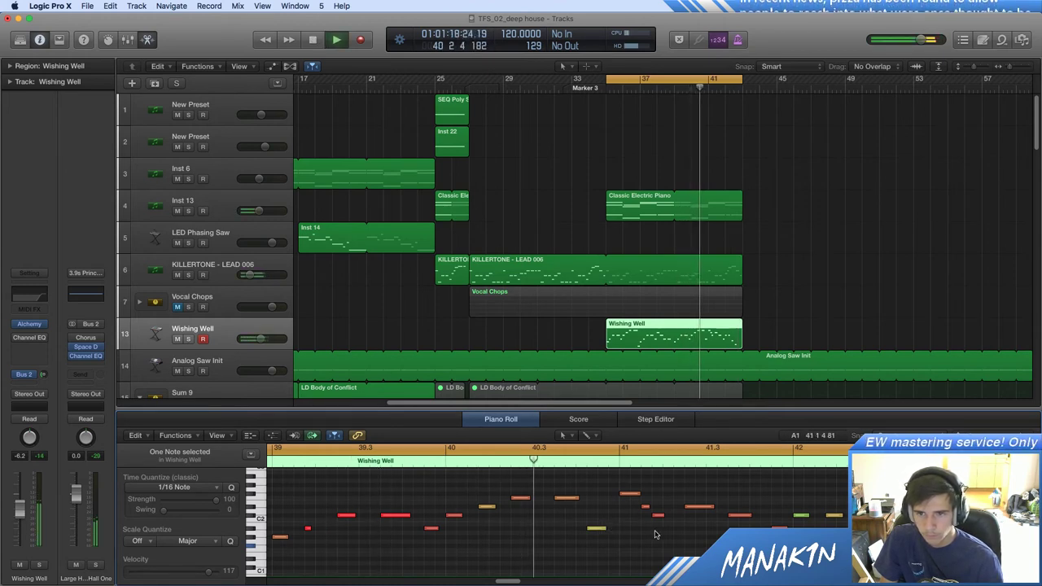
key("space")
left_click(594, 538)
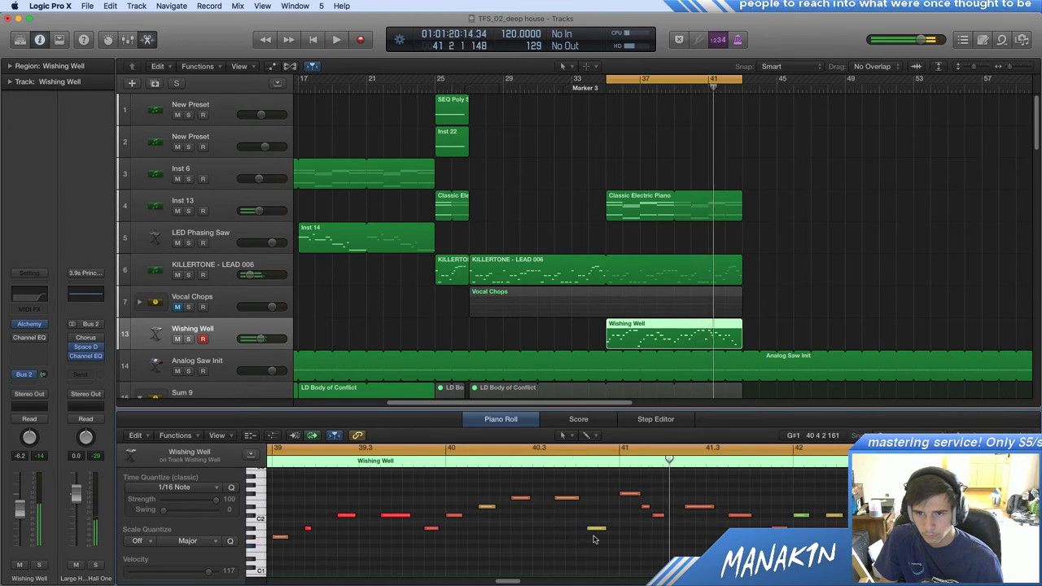
left_click_drag(600, 531, 611, 531)
key("space")
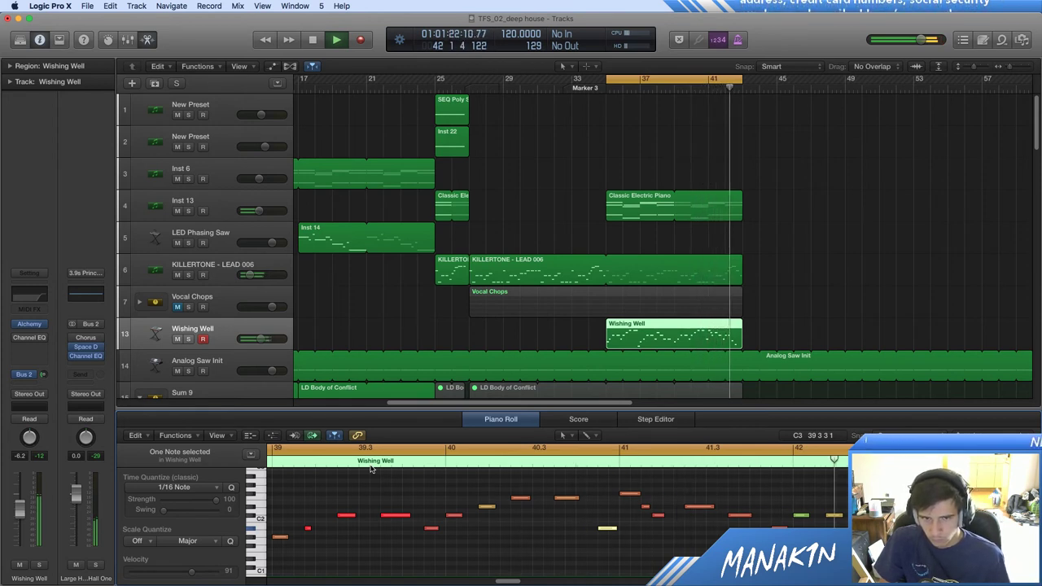
Step: Nudge the last low note of bar 42 slightly down in pitch and audition the end of the phrase
key("space")
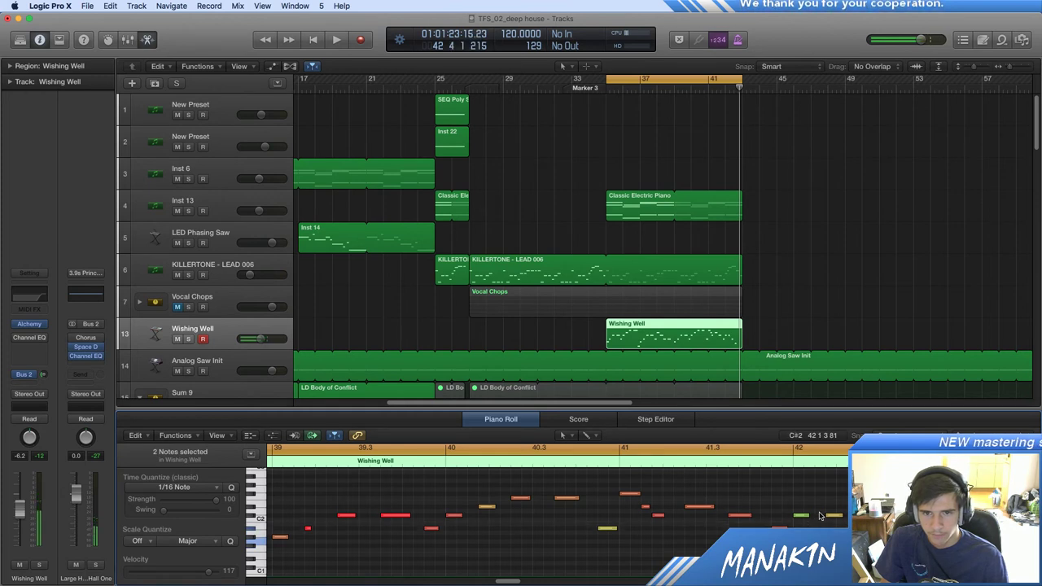
key("space")
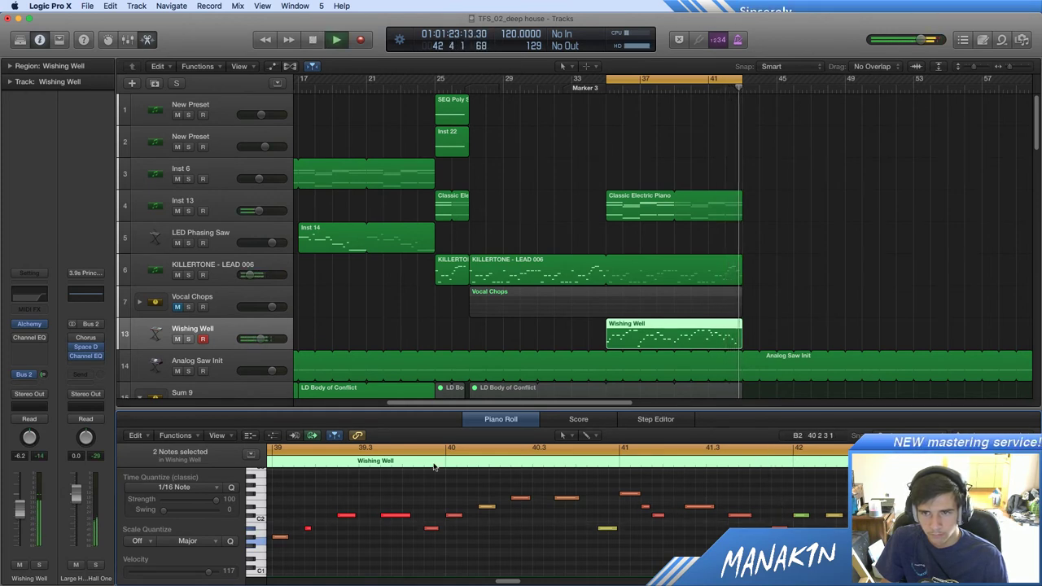
key("space")
left_click_drag(899, 540, 898, 546)
key("space")
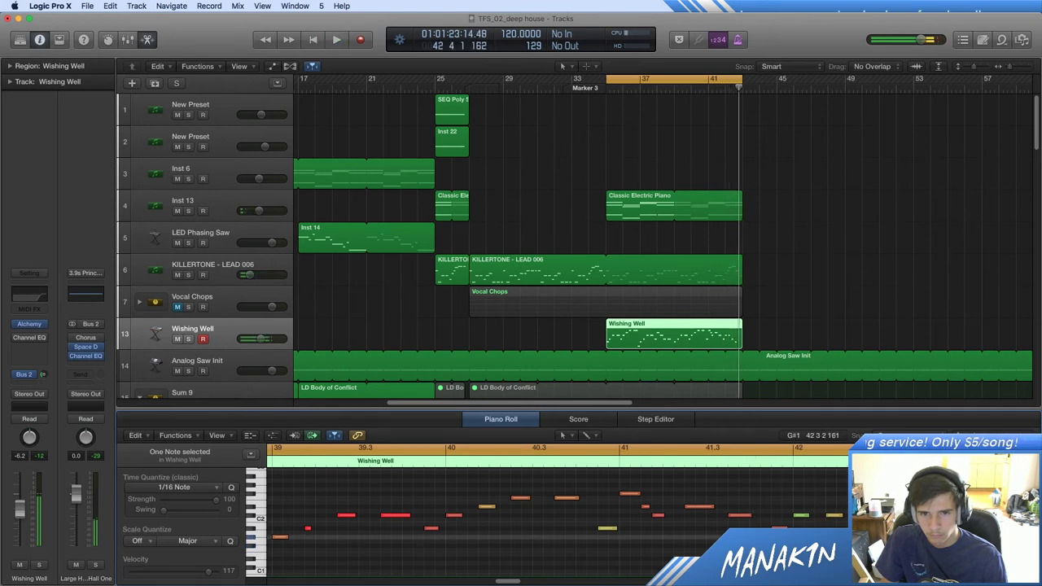
key("space")
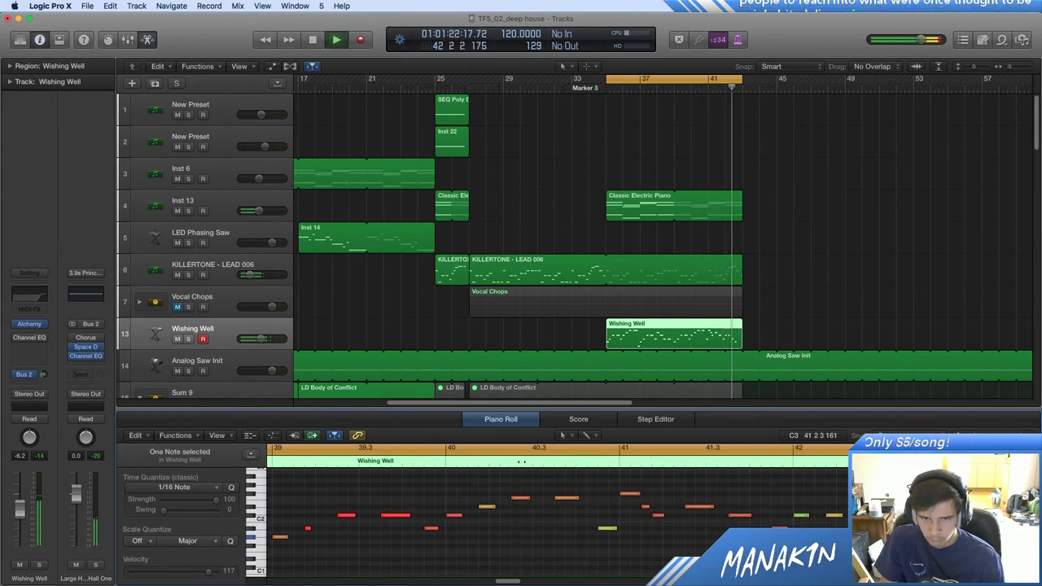
Step: Raise the C#2 note just before beat 2 of bar 42 to F2, trying F#2 on the way, and audition the ending
key("space")
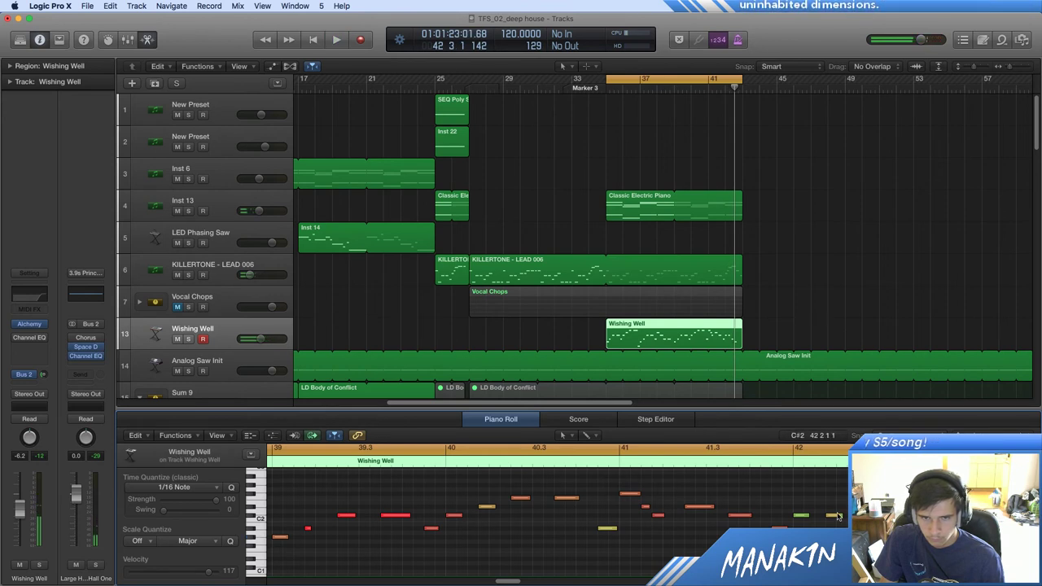
left_click_drag(835, 516, 834, 496)
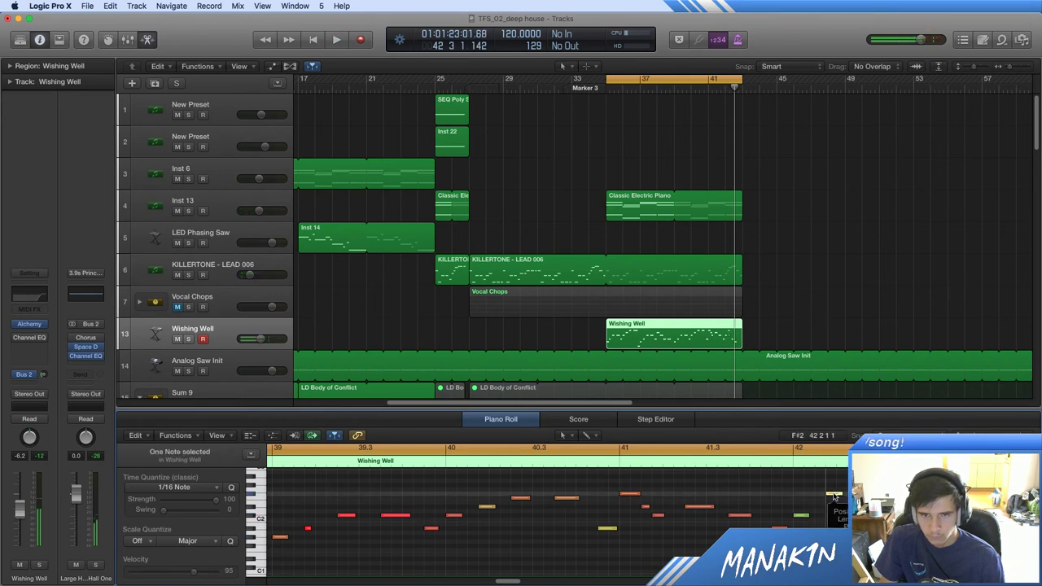
left_click(609, 450)
key("space")
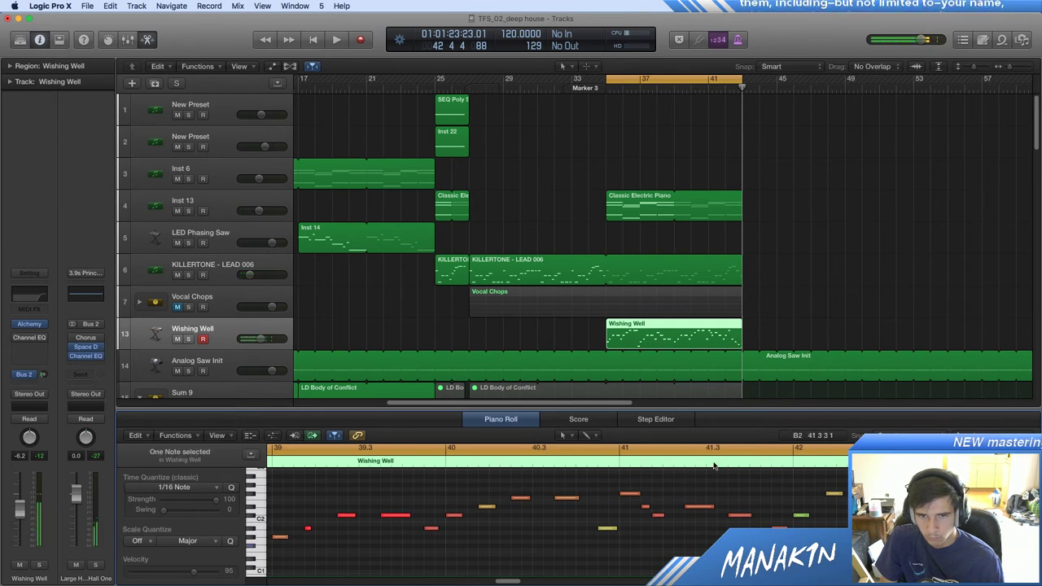
left_click(607, 462)
key("space")
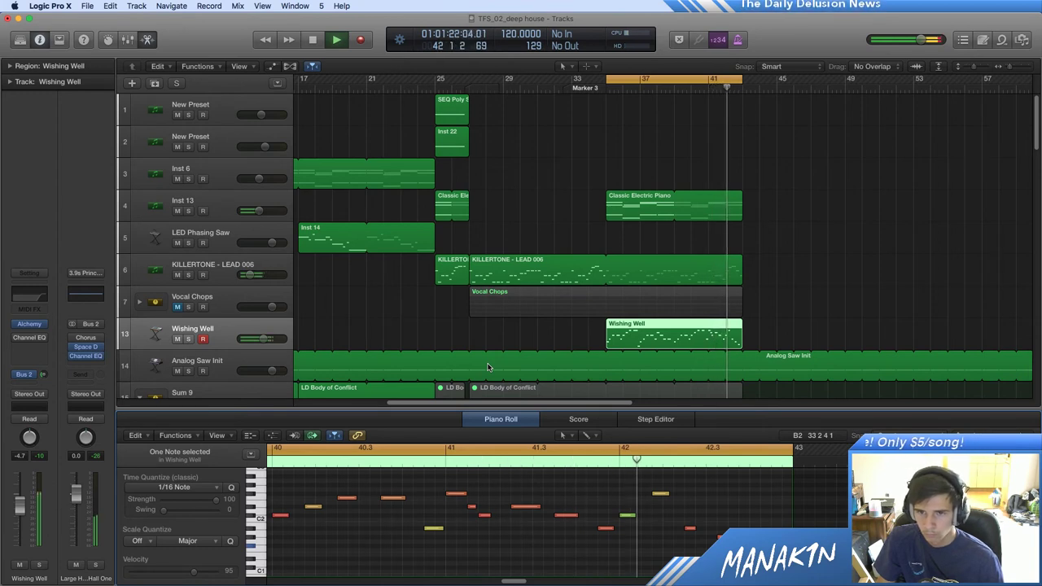
left_click(659, 495)
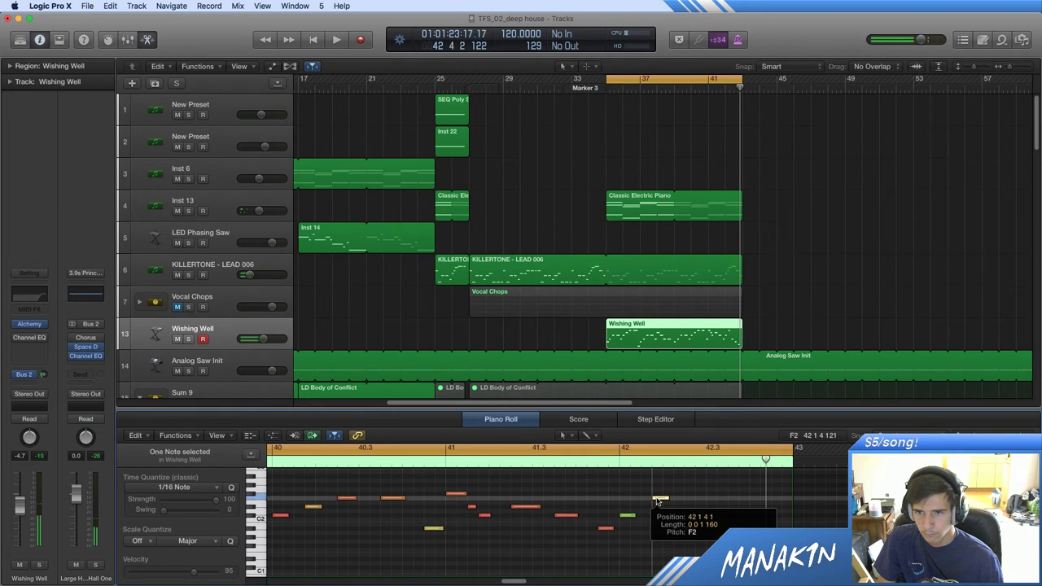
left_click(424, 461)
key("space")
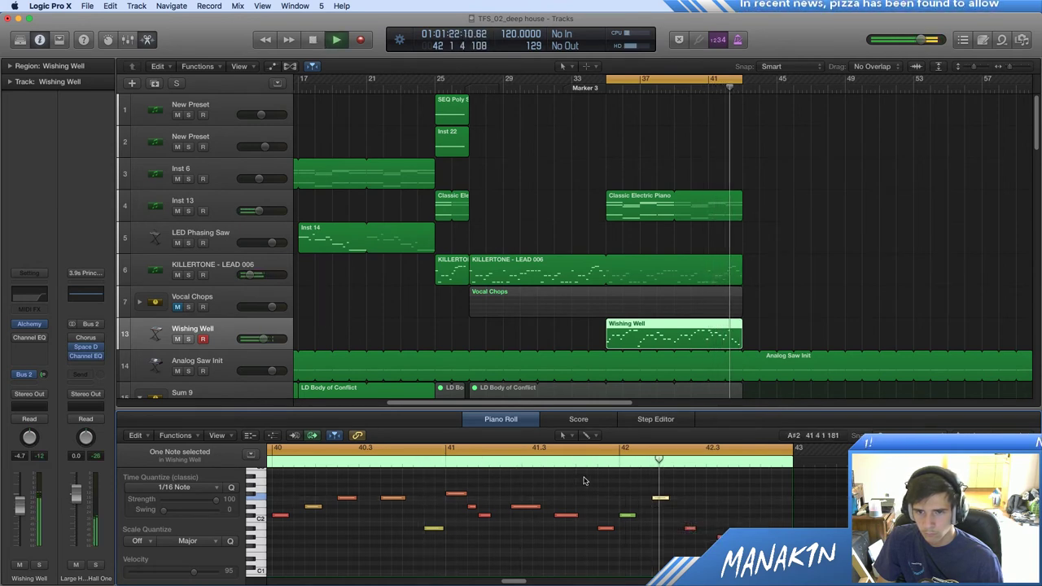
key("space")
left_click(750, 548)
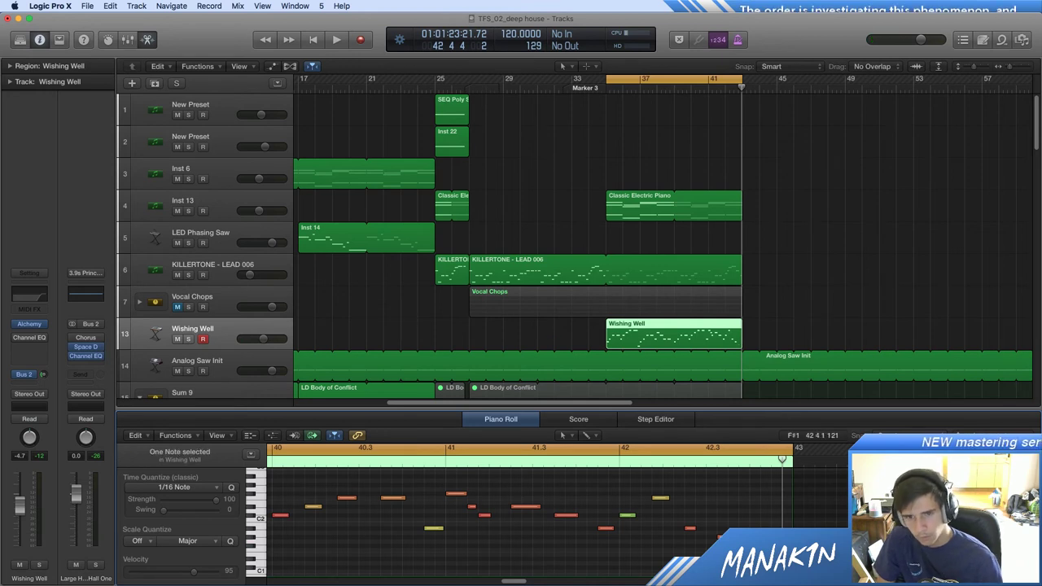
Step: Duplicate the C#2 note after beat 3 of bar 41 an eighth earlier, lower the later one to A#1 and audition the phrase
double_click(344, 465)
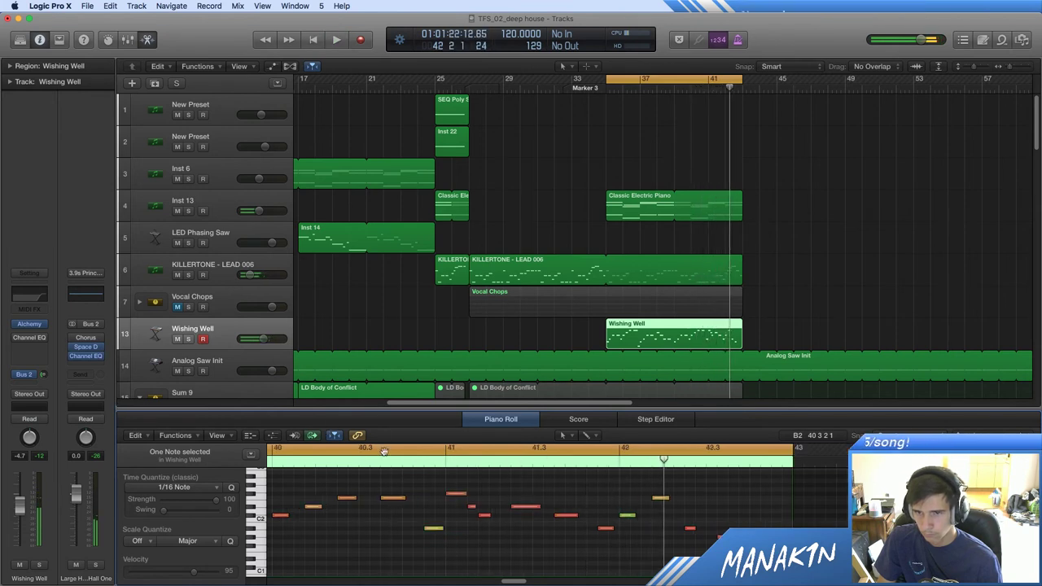
left_click(404, 461)
key("space")
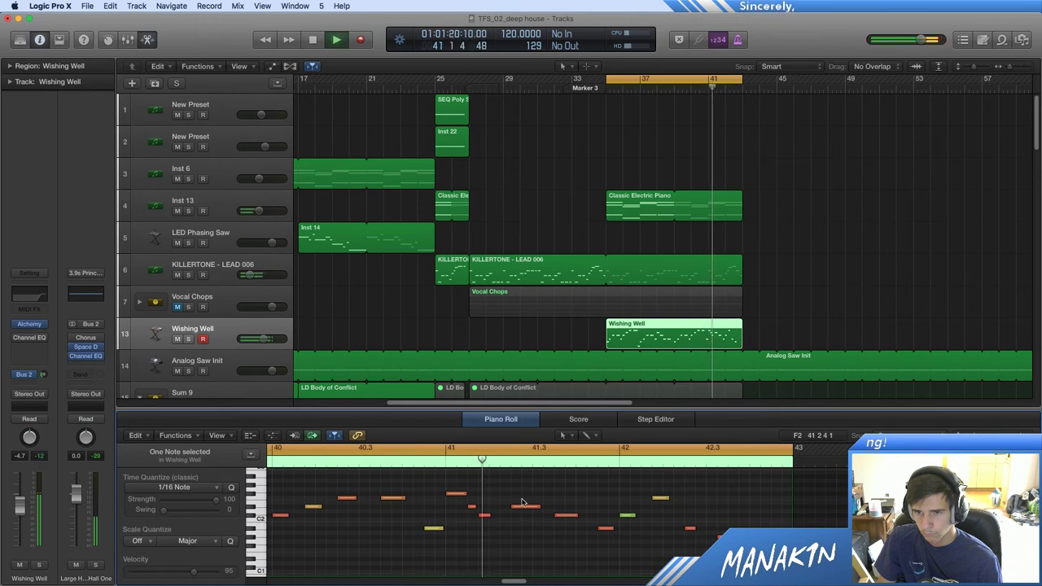
key("space")
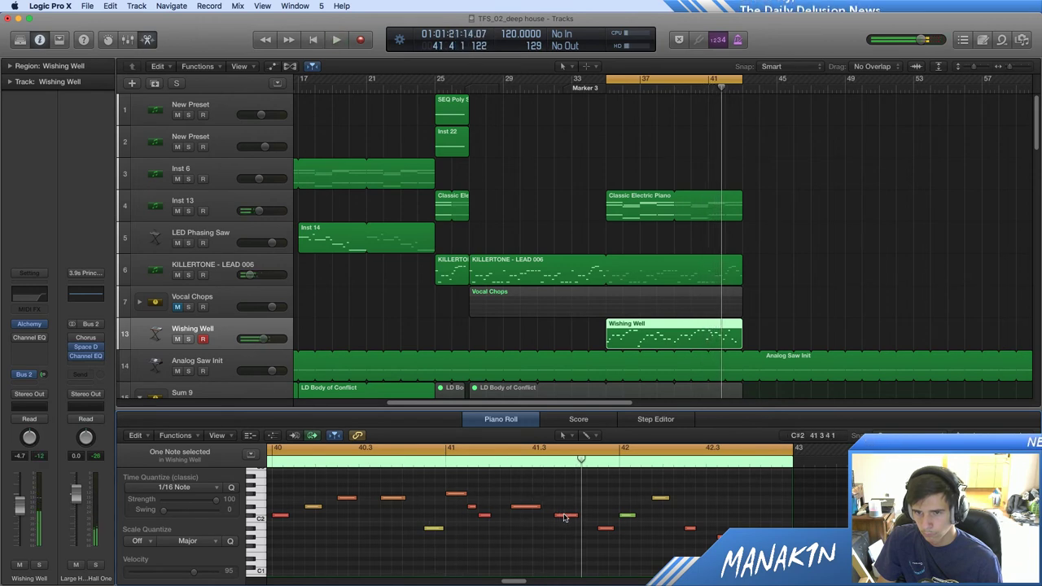
left_click_drag(564, 517, 543, 518)
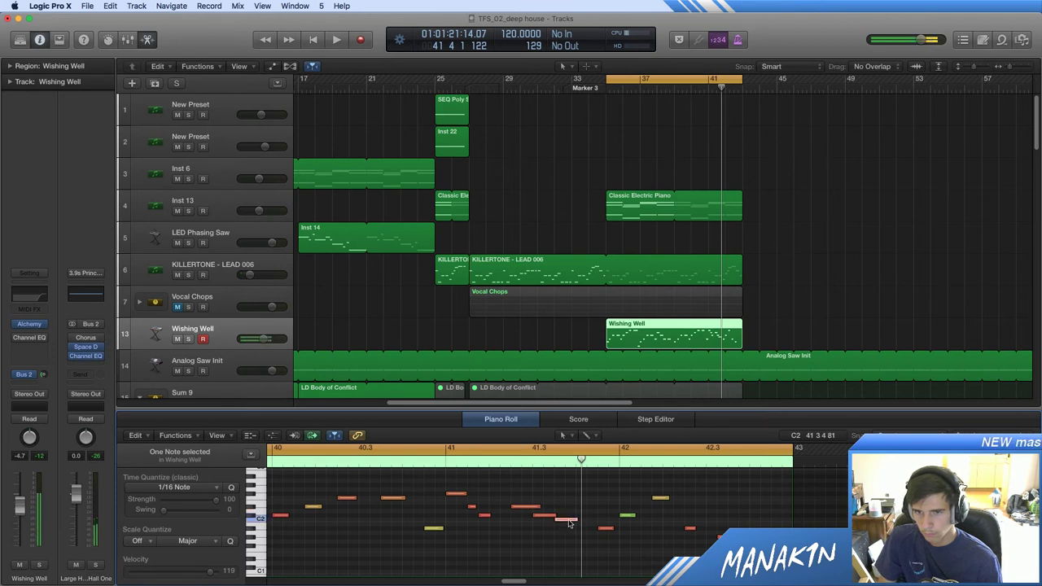
left_click_drag(569, 524, 569, 530)
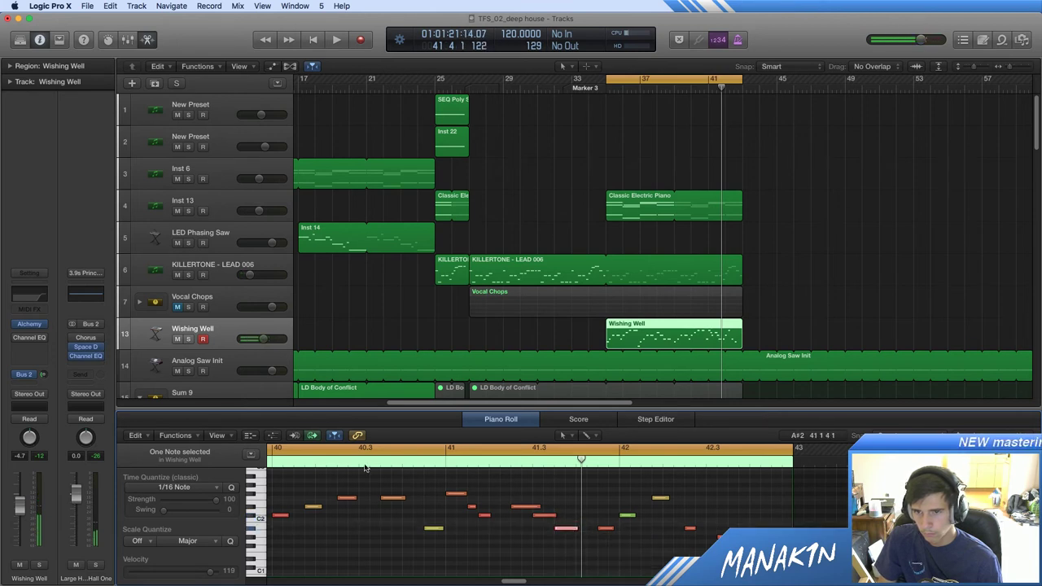
left_click(364, 468)
key("space")
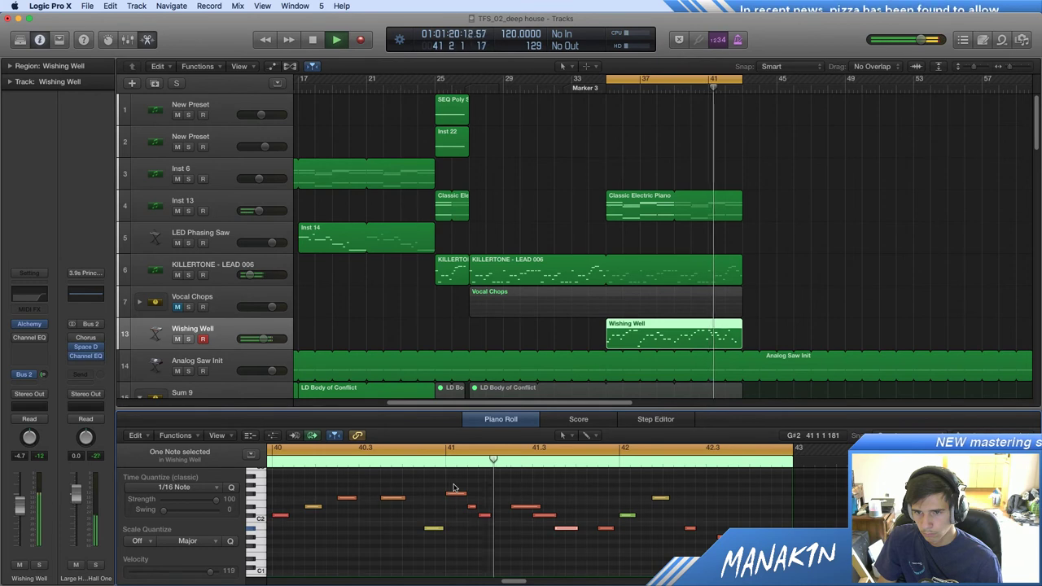
Step: Move the C#2 and A#1 notes after beat 3 of bar 41 one sixteenth later and audition the phrase
key("space")
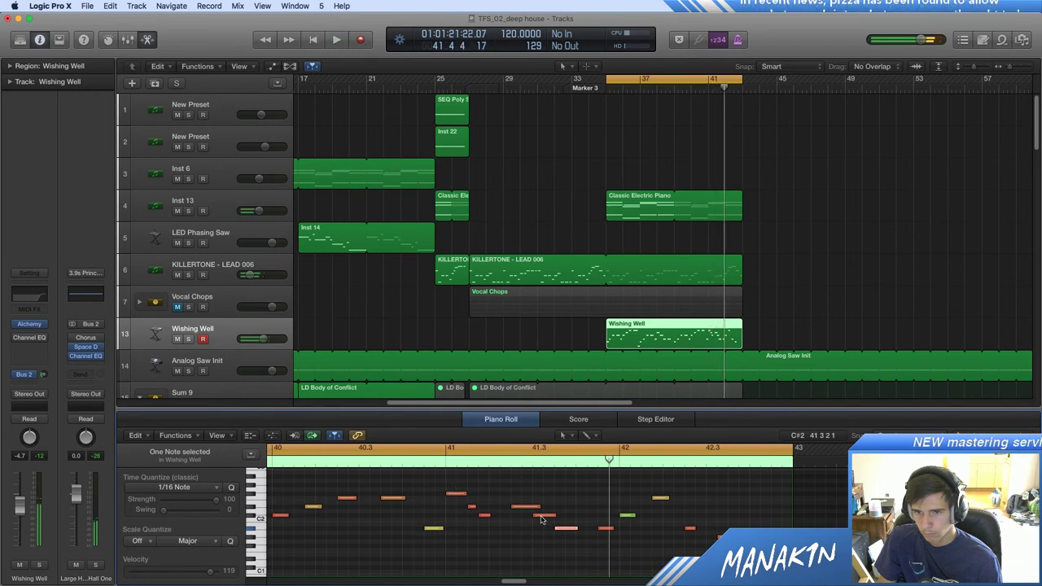
left_click_drag(542, 519, 569, 530)
left_click(368, 464)
key("space")
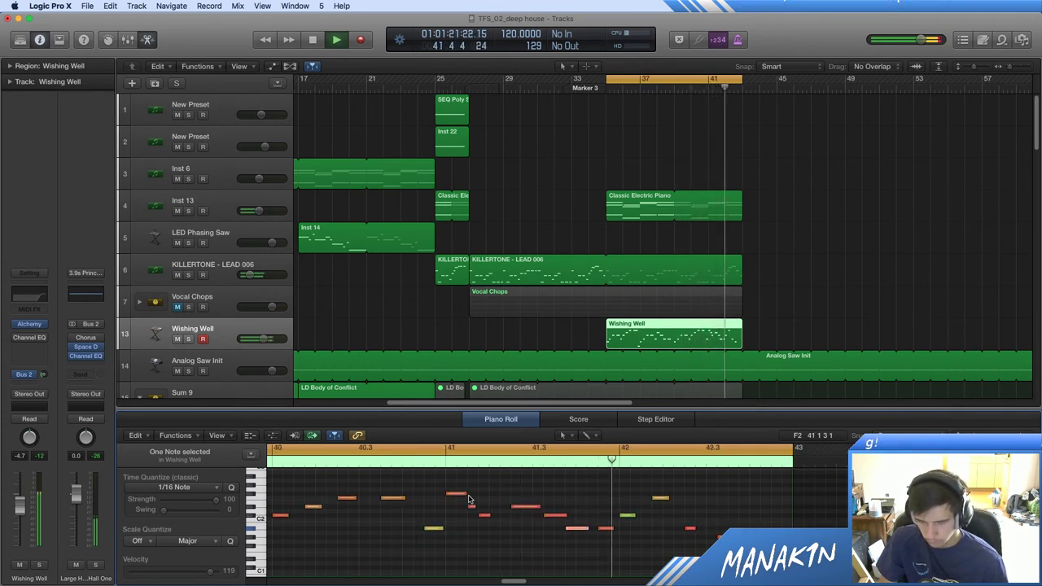
left_click(399, 468)
key("space")
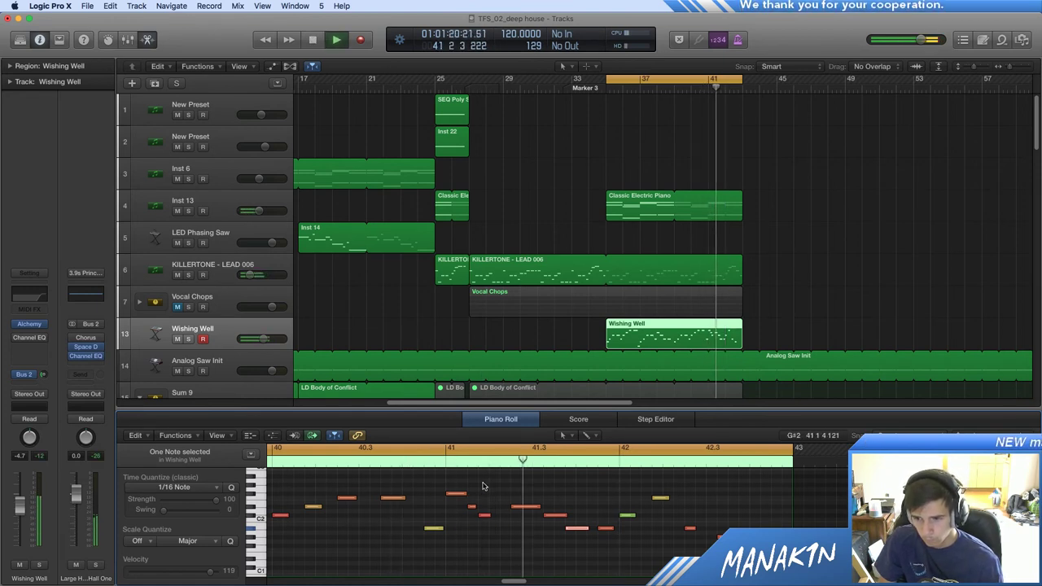
Step: Try the C#2 note after beat 3 of bar 41 another sixteenth later, then move it back and audition the phrase
key("space")
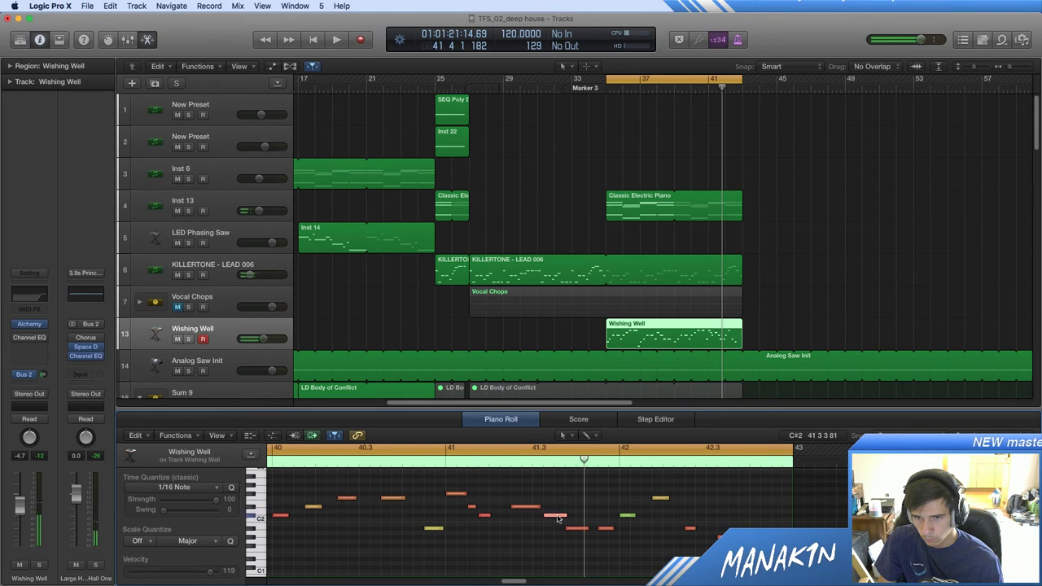
left_click_drag(558, 518, 560, 519)
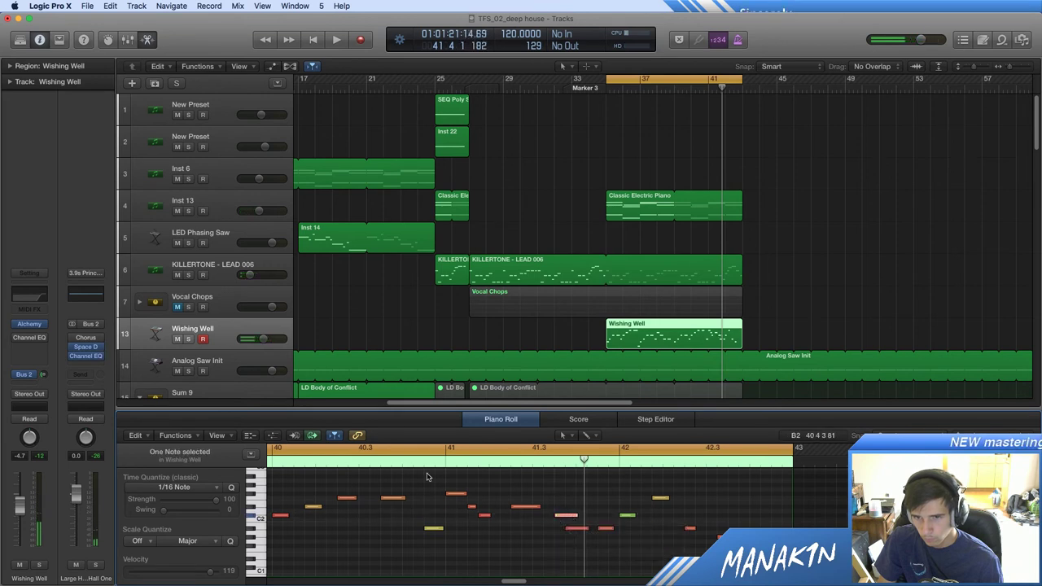
left_click(391, 461)
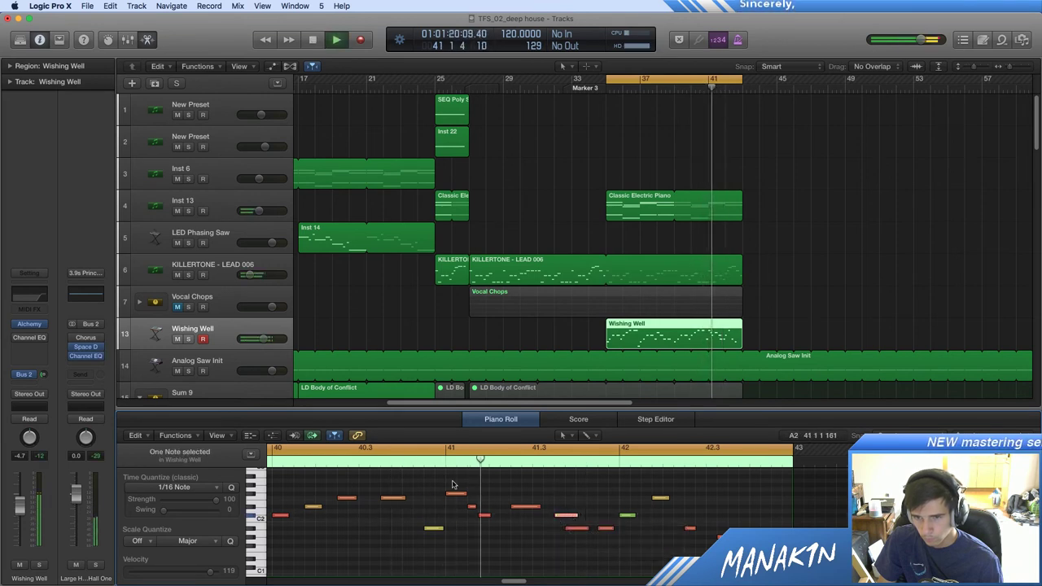
key("space")
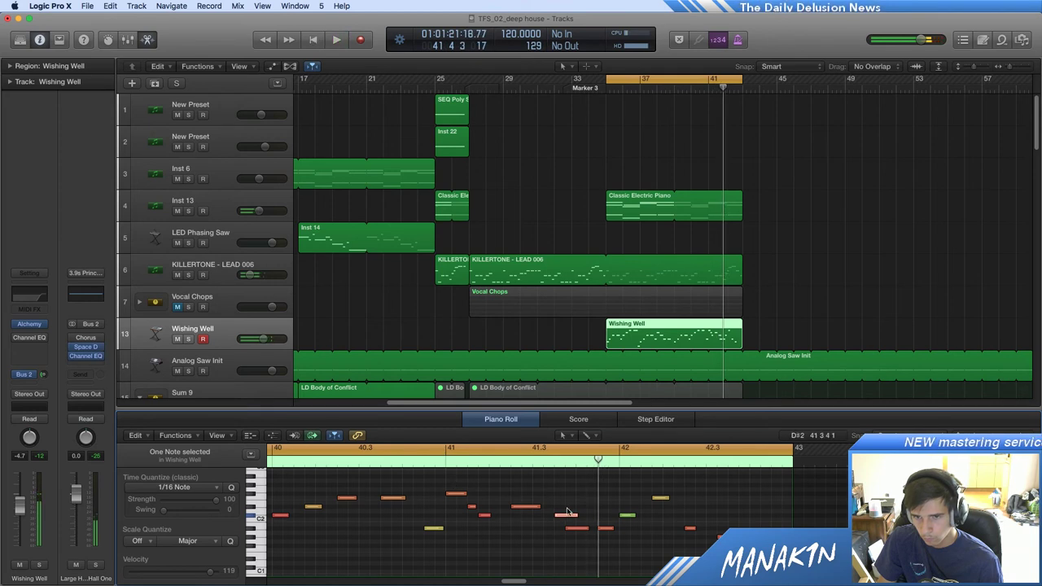
left_click_drag(566, 518, 555, 518)
double_click(410, 464)
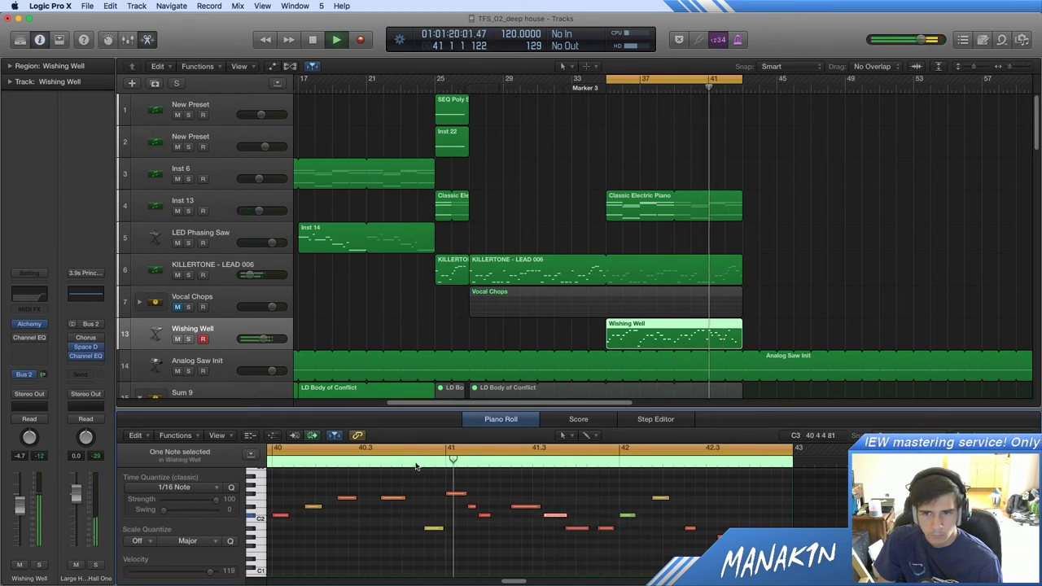
Step: Move the longer A#1 note near beat 4 of bar 41 one sixteenth later and audition the phrase twice
key("space")
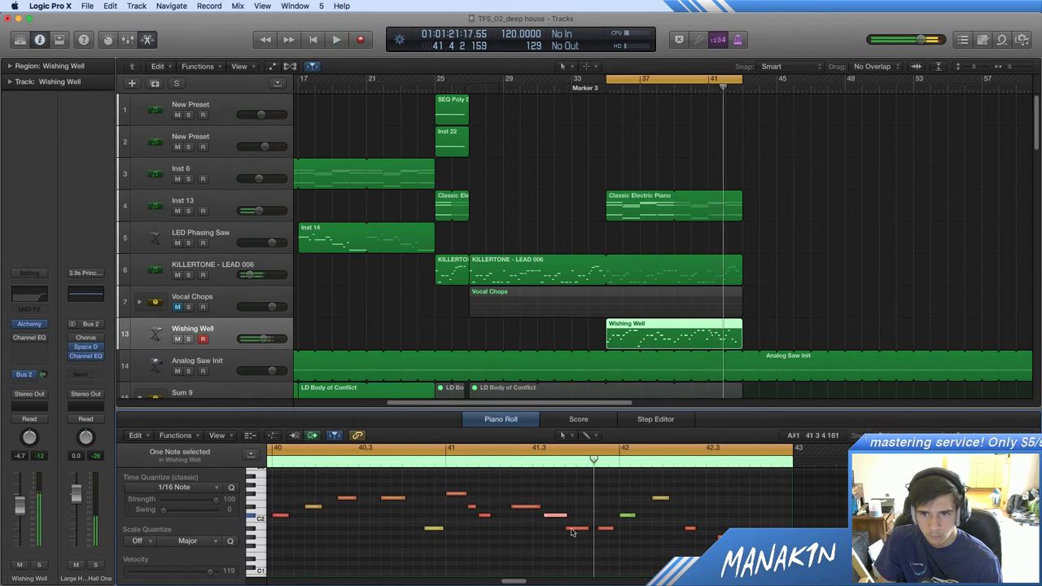
left_click_drag(575, 532, 584, 532)
double_click(410, 463)
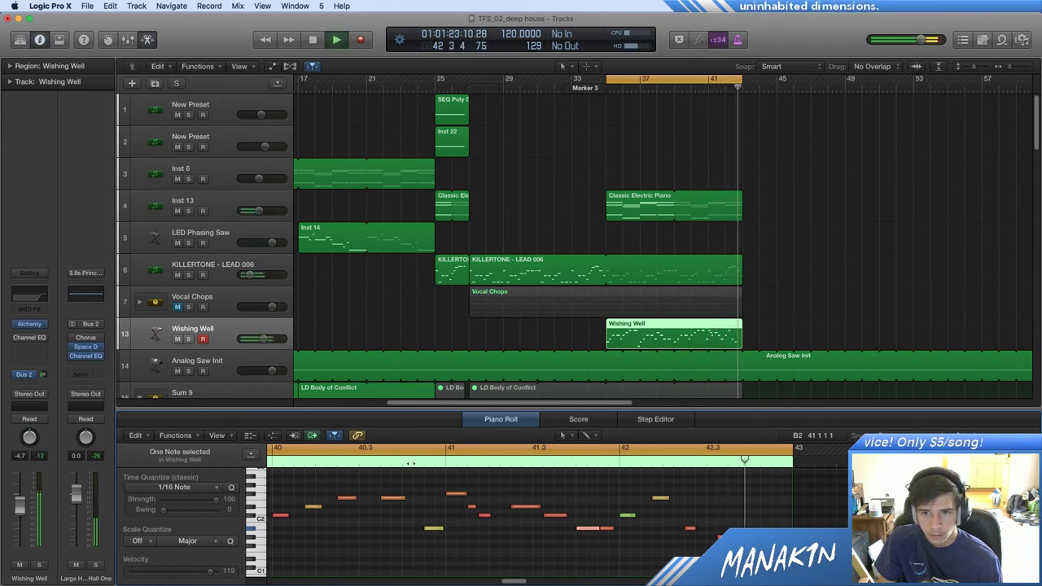
key("space")
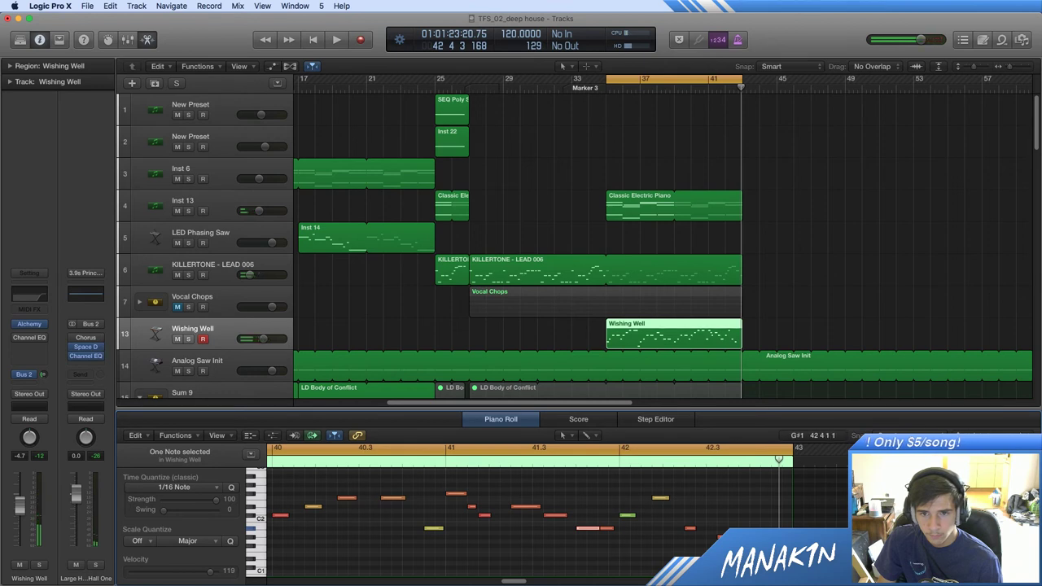
double_click(414, 464)
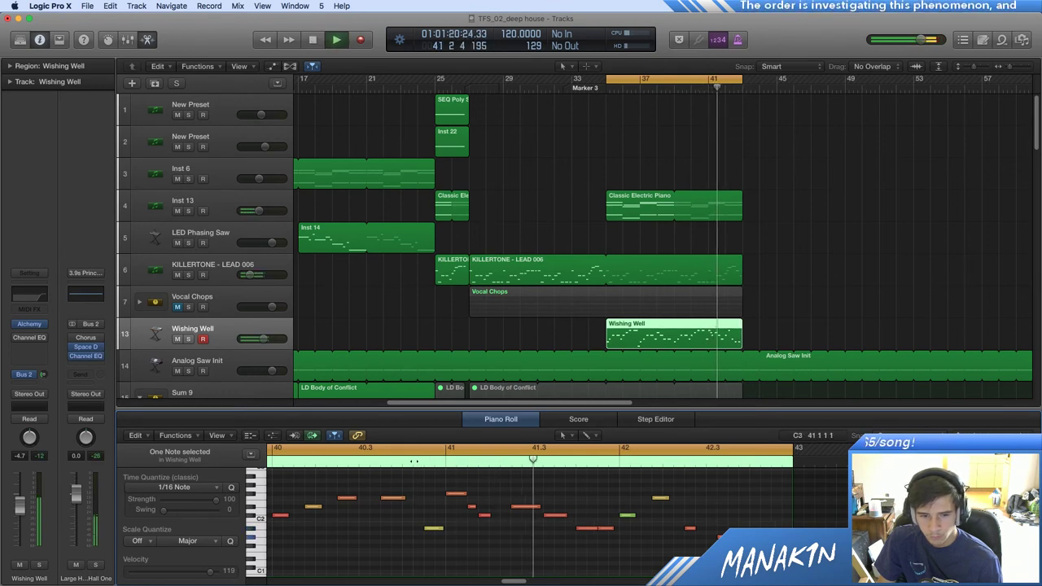
Step: Lower the short A#1 note just before bar 42 to G#1 and audition the melody
key("space")
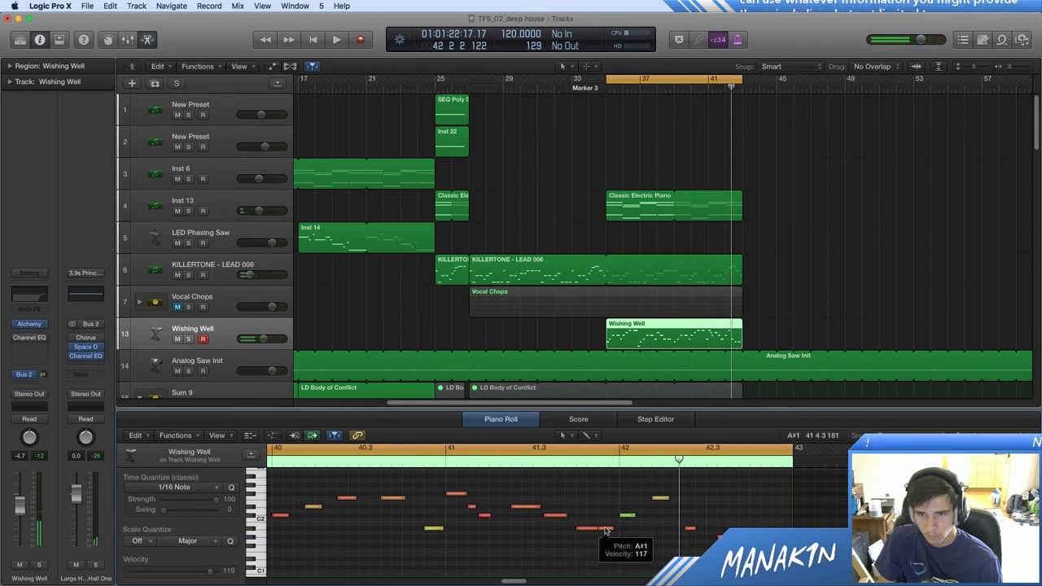
left_click_drag(605, 530, 605, 539)
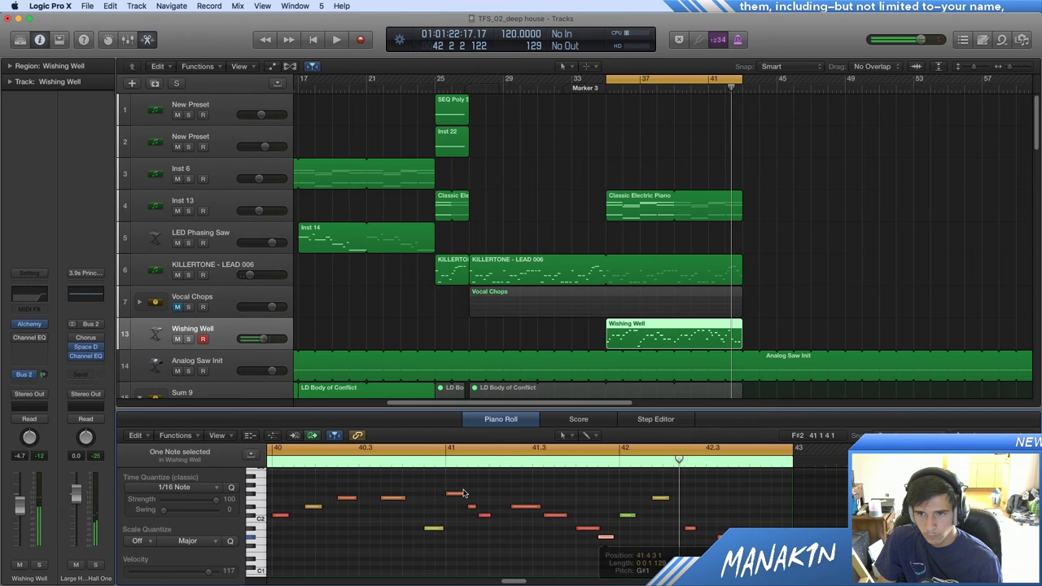
double_click(389, 464)
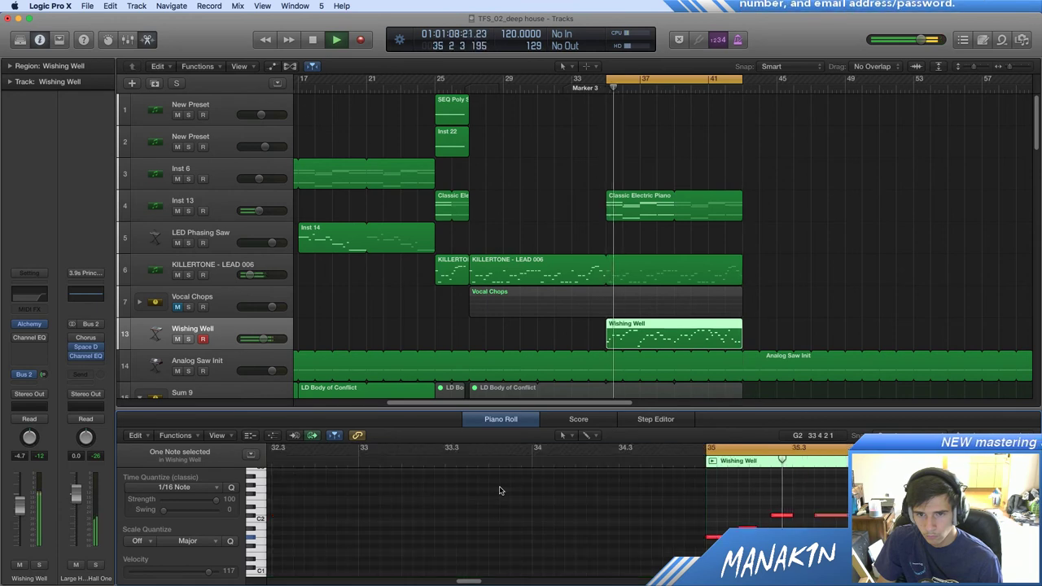
Step: Solo Wishing Well and, in its Channel EQ, cut 385 Hz by 6 dB and set the low cut to 192 Hz
left_click(190, 339)
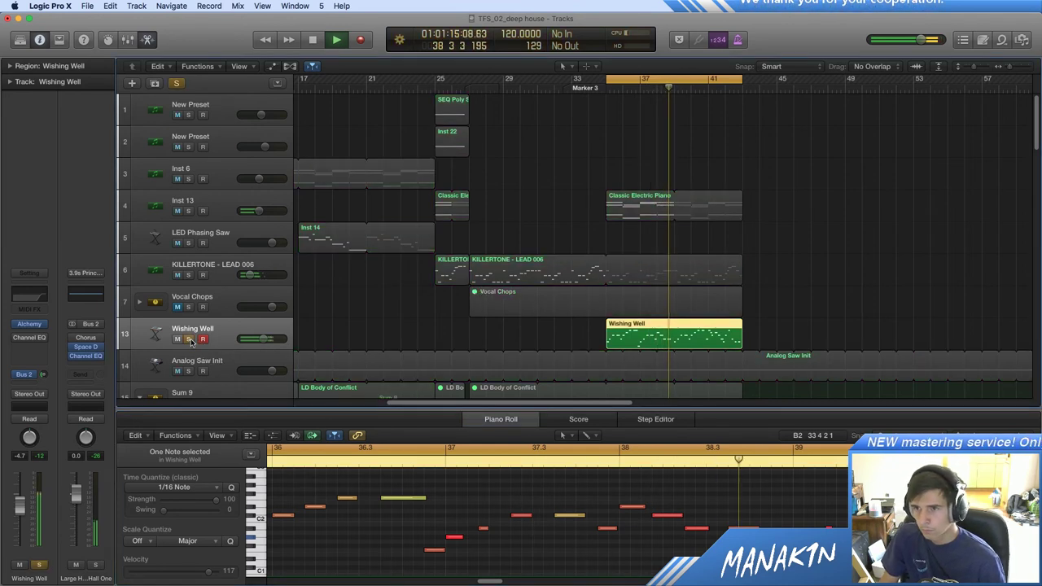
left_click(34, 338)
left_click_drag(451, 202, 288, 225)
left_click_drag(223, 230, 211, 225)
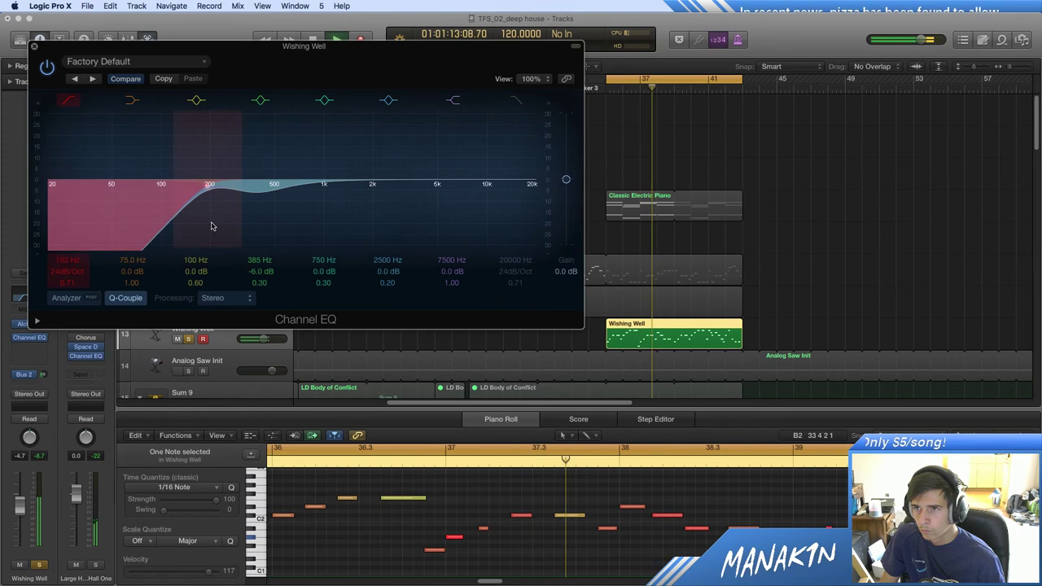
left_click(34, 47)
key("space")
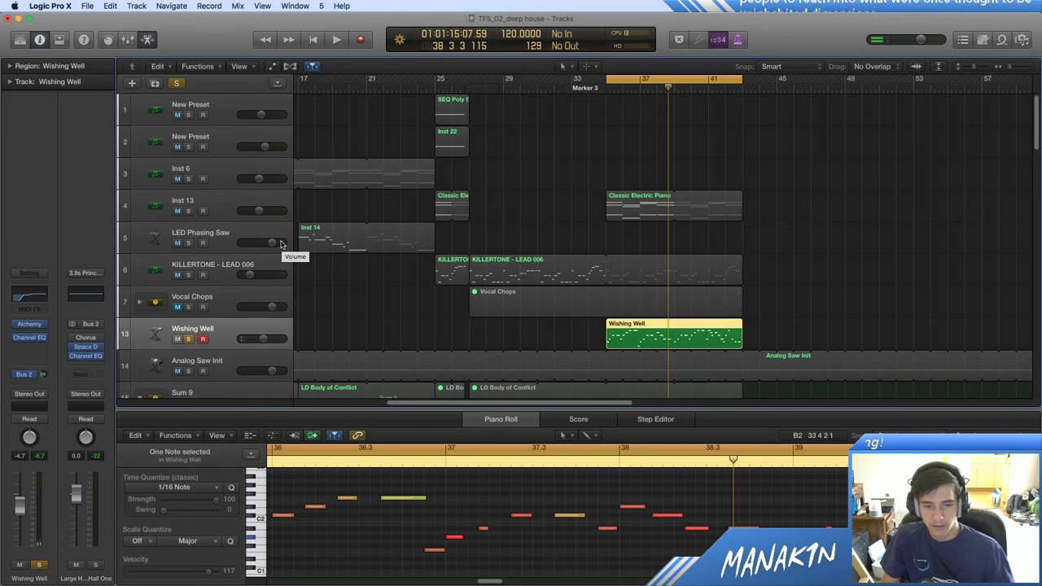
Step: Insert the Proximity plug-in after Wishing Well's Channel EQ and set its absolute distance to about 0.742 m during playback
left_click(39, 347)
mouse_move(63, 497)
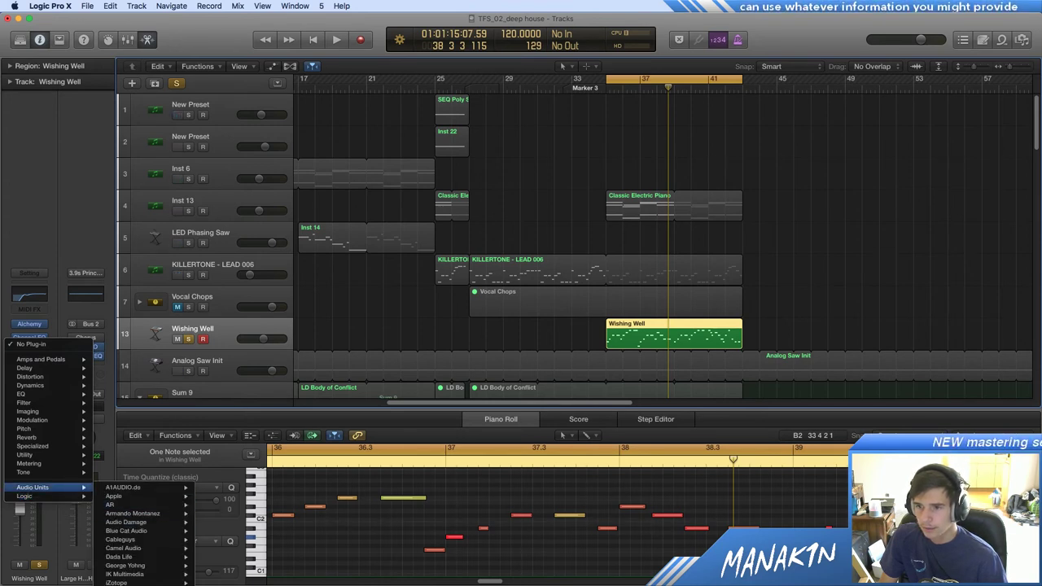
left_click(227, 584)
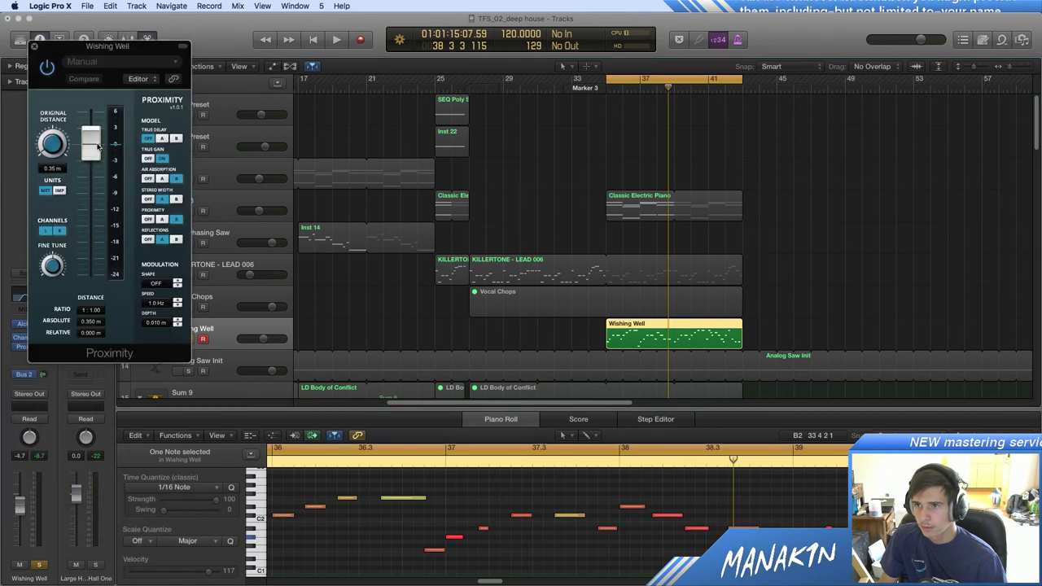
key("space")
left_click_drag(97, 144, 102, 174)
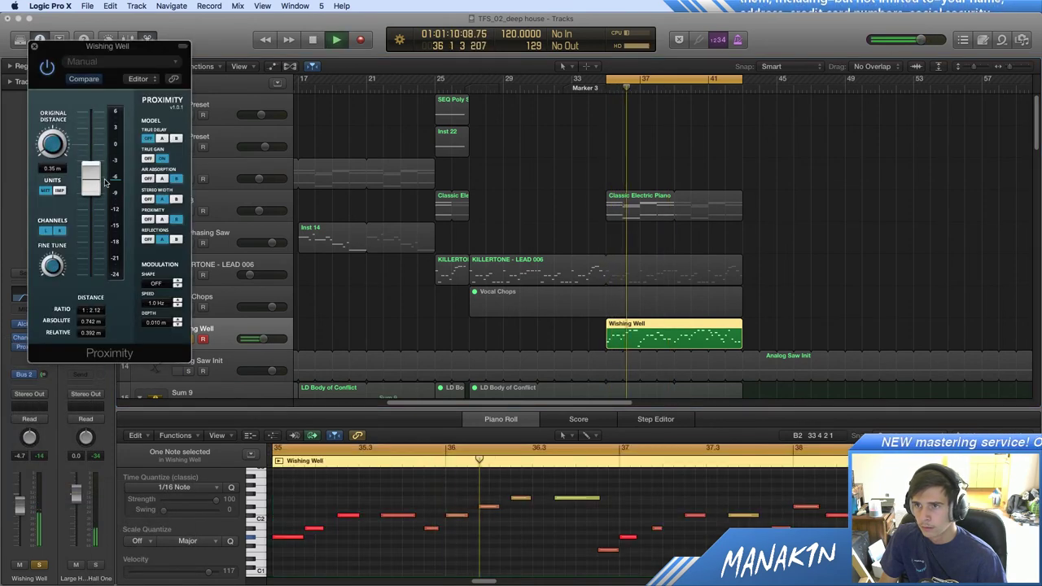
Step: Unsolo Wishing Well, reduce Proximity's absolute distance to about 0.559 m in the full mix and close the plug-in
left_click(38, 565)
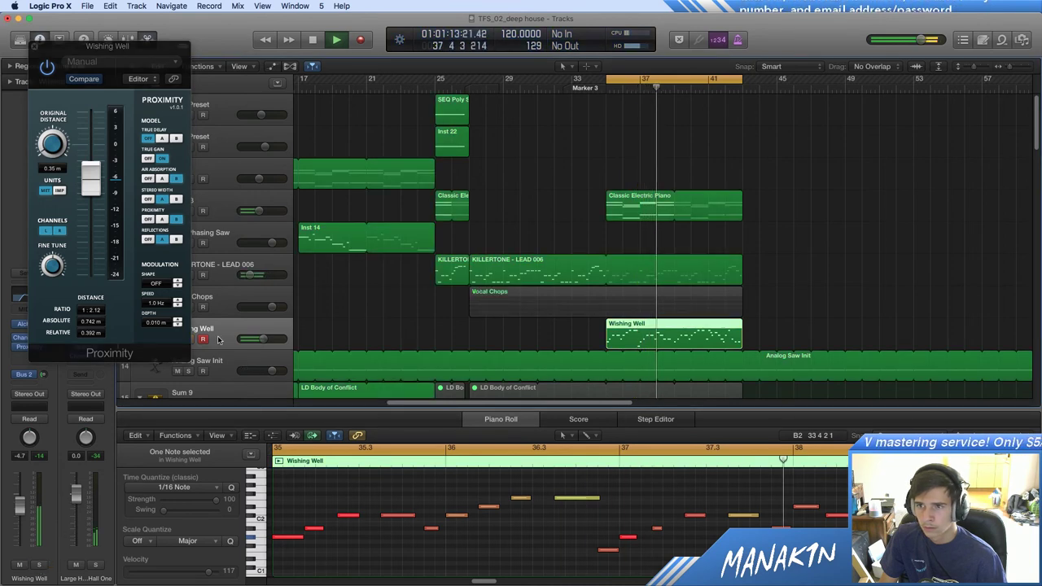
left_click_drag(95, 198, 95, 169)
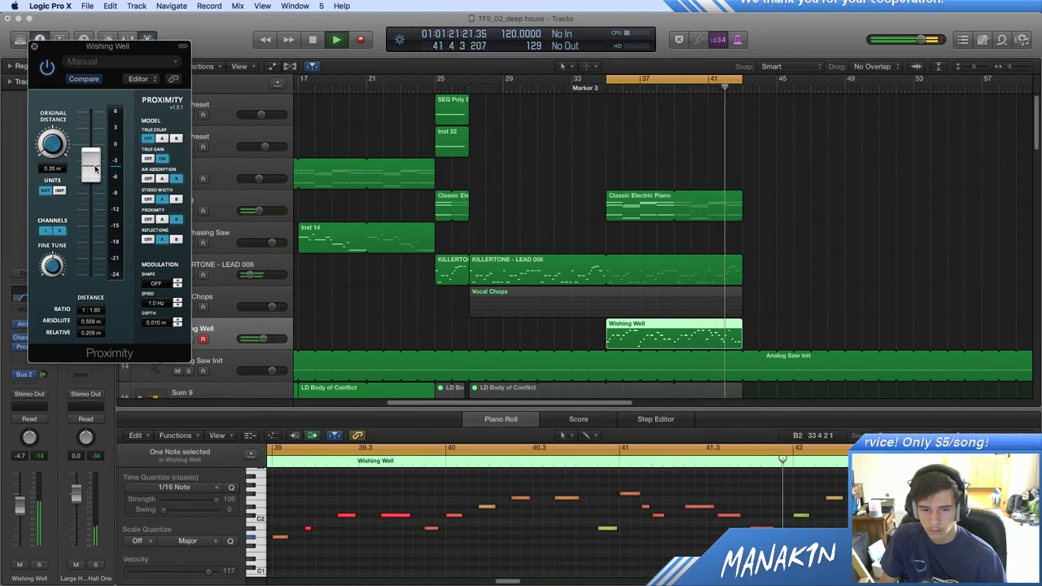
left_click(35, 46)
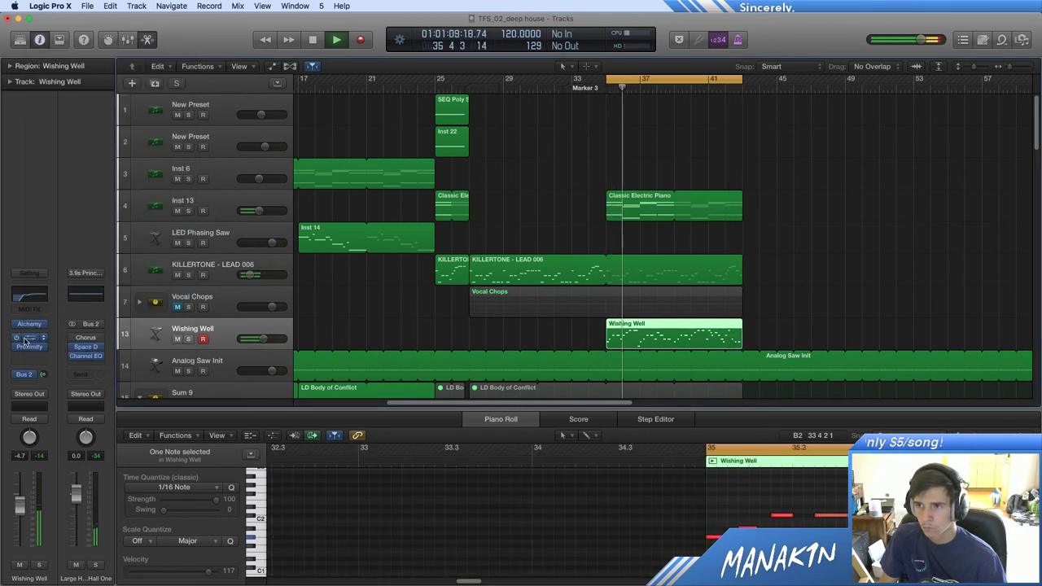
Step: In Wishing Well's Channel EQ, add a 48 dB/Oct high cut at 5000 Hz and set the 2500 Hz band to 2250 Hz with Q 0.46
left_click(27, 340)
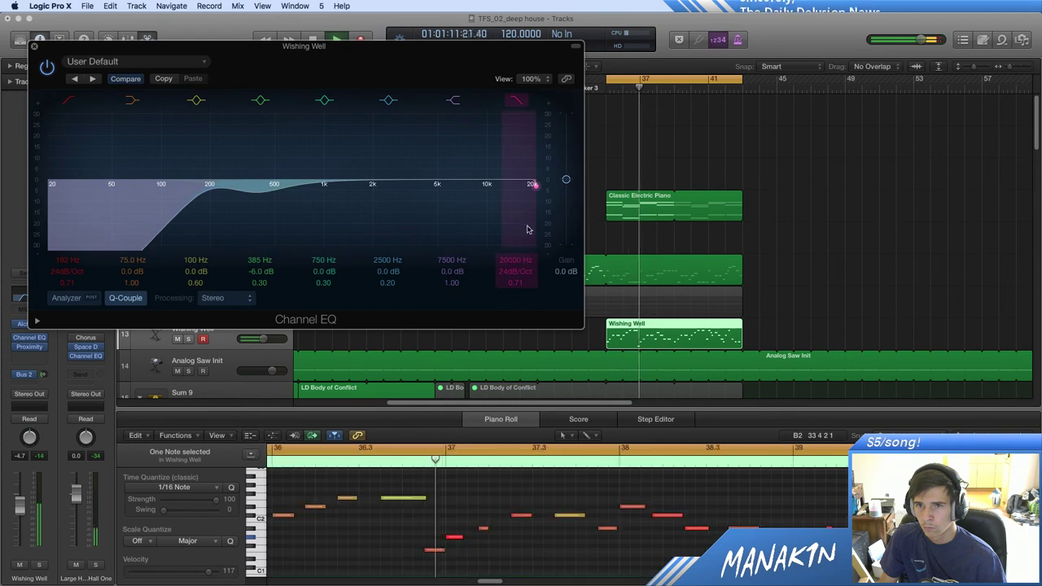
left_click_drag(527, 230, 479, 205)
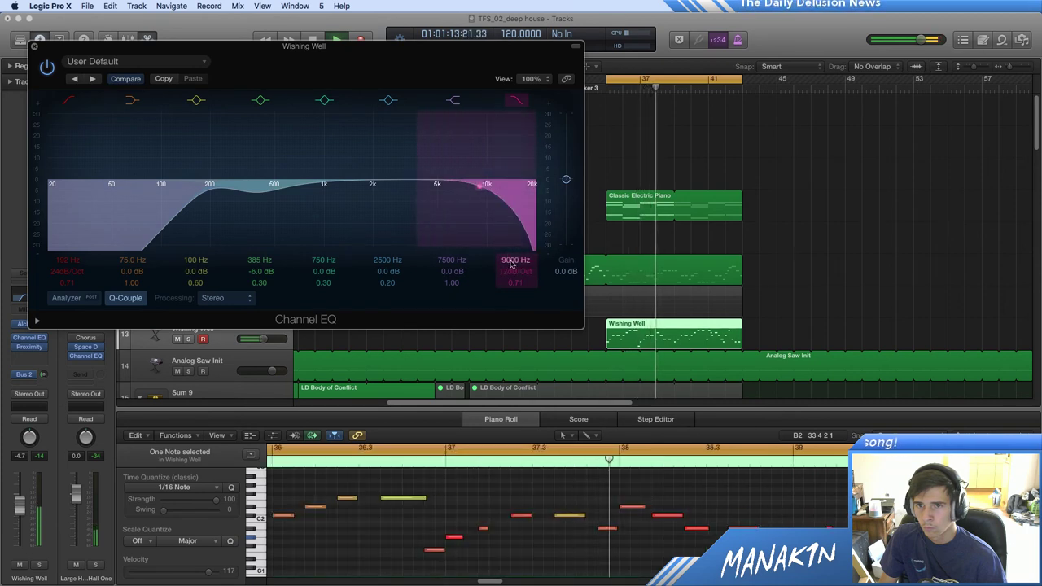
left_click(516, 282)
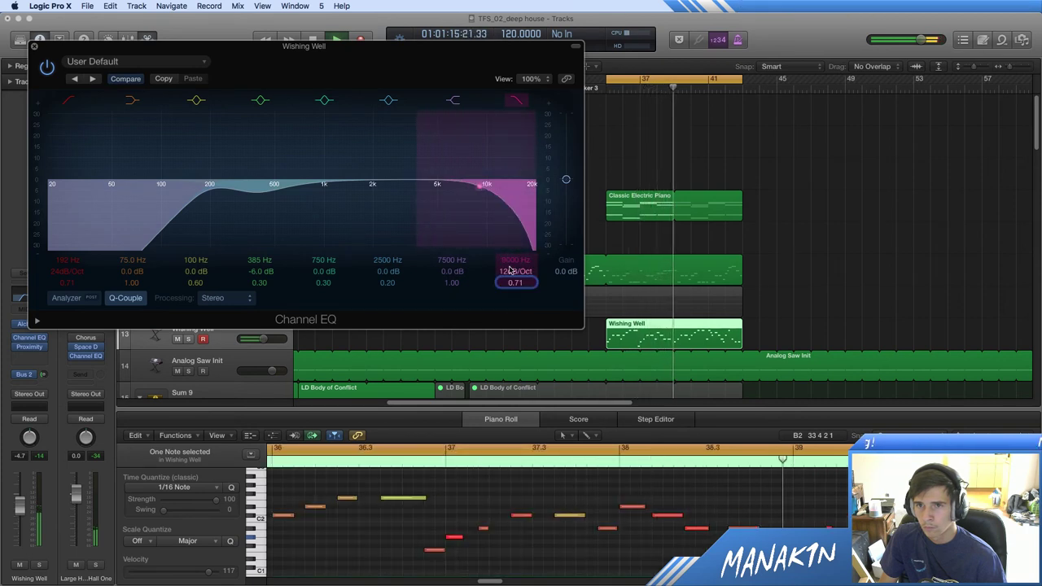
left_click_drag(509, 271, 510, 273)
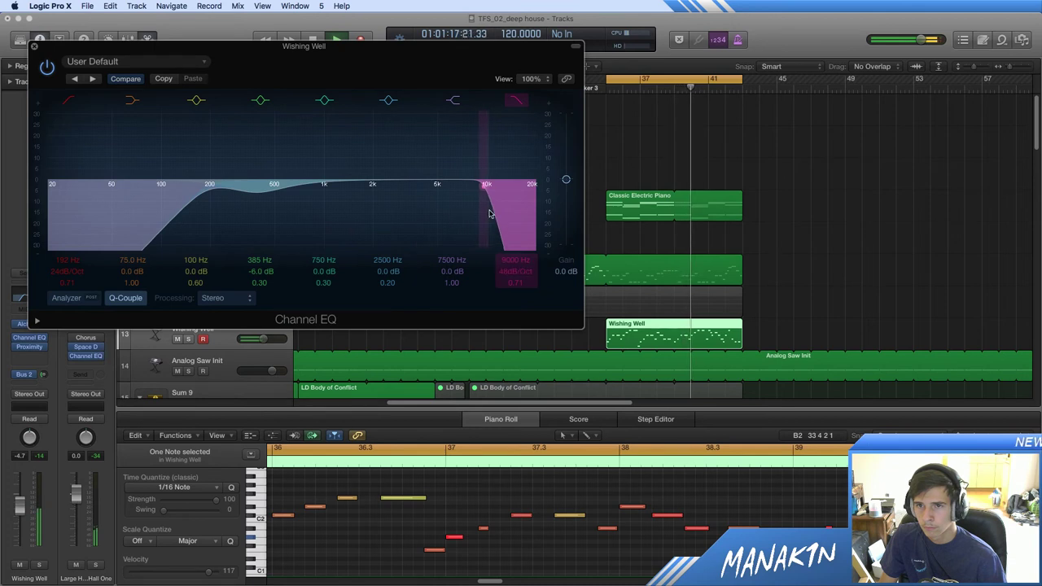
left_click_drag(484, 220, 461, 235)
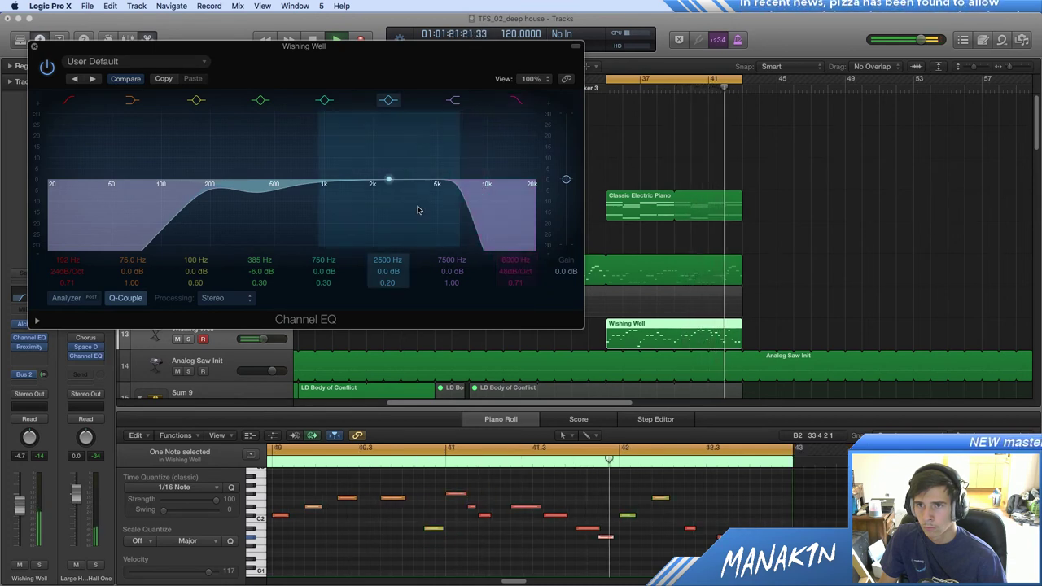
mouse_move(419, 205)
left_mouse_down()
mouse_move(426, 184)
mouse_move(394, 158)
mouse_move(479, 144)
mouse_move(466, 134)
mouse_move(442, 136)
mouse_move(388, 197)
mouse_move(402, 212)
mouse_move(435, 210)
left_mouse_up()
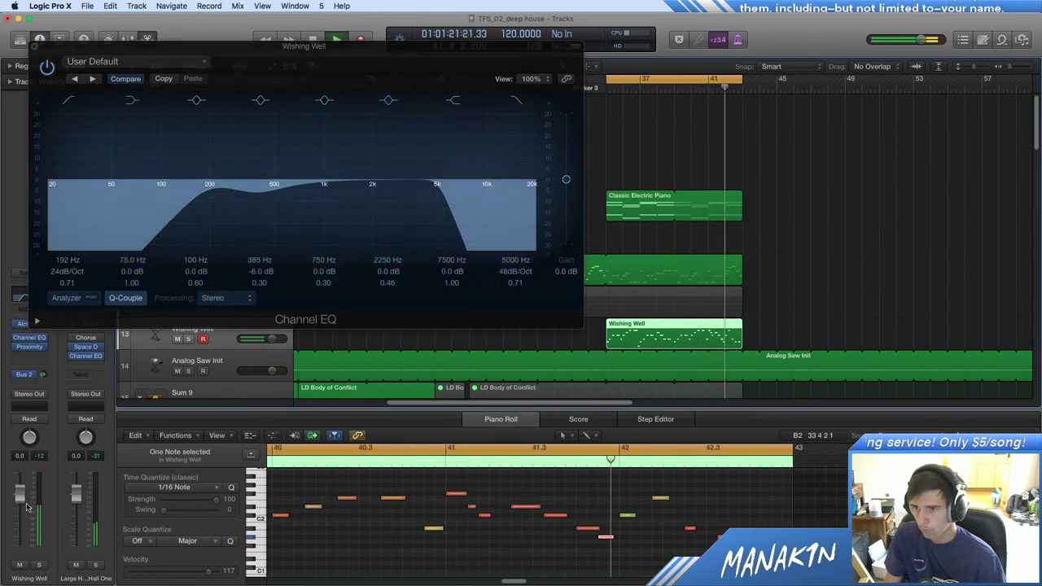
left_click_drag(26, 506, 28, 520)
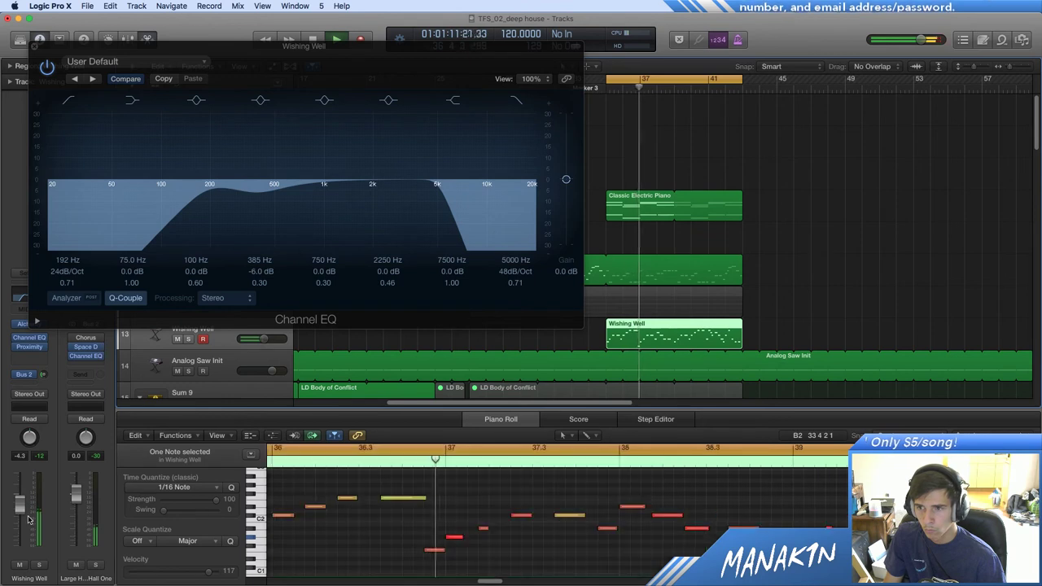
left_click(26, 518, "alt")
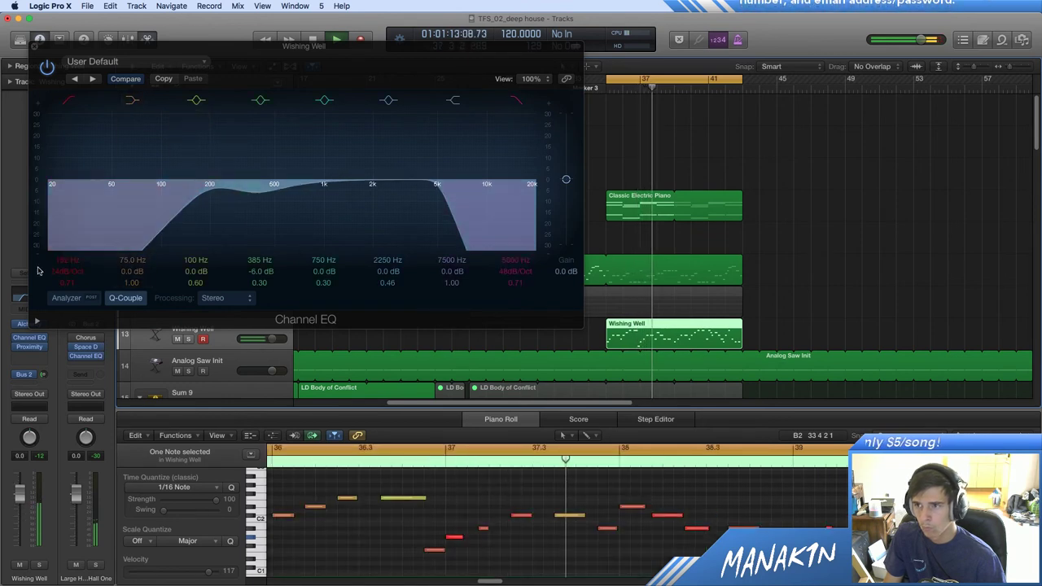
left_click(28, 346)
mouse_move(87, 186)
left_mouse_down()
mouse_move(98, 176)
mouse_move(97, 189)
left_mouse_up()
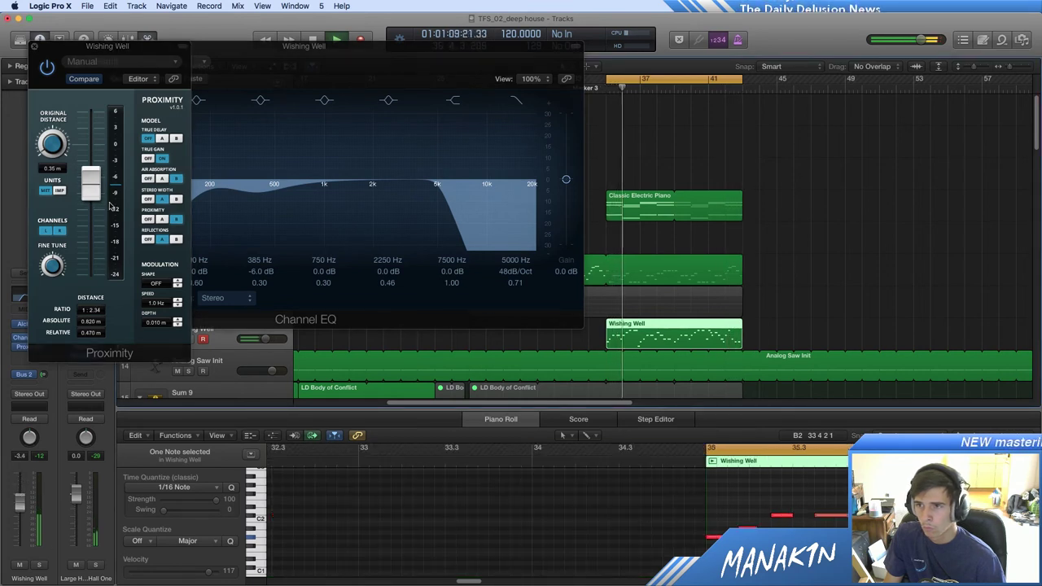
left_click_drag(91, 188, 98, 181)
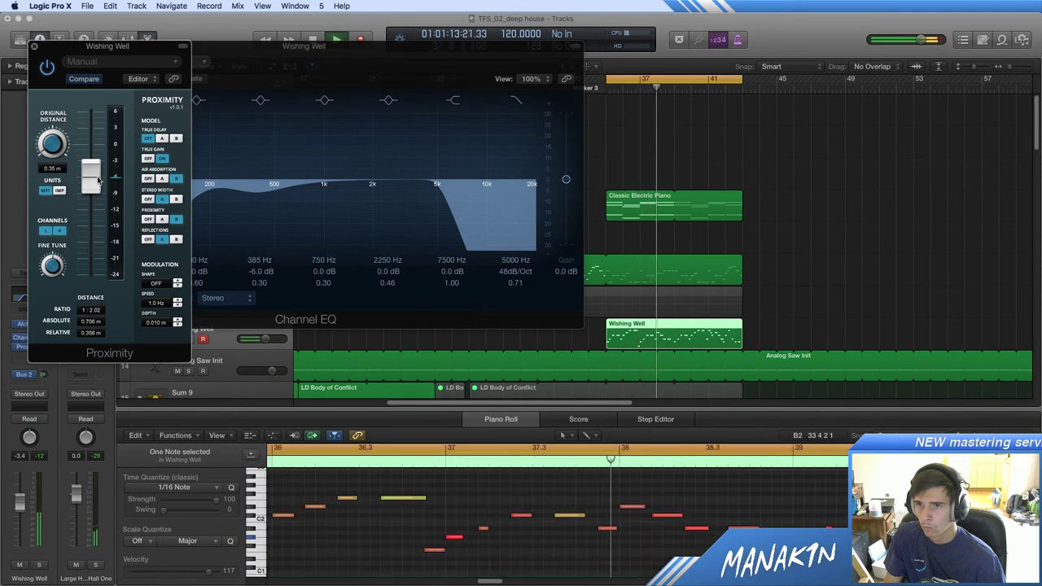
Step: Raise the high cut in Wishing Well's Channel EQ to about 7900 Hz
left_click(420, 214)
left_click_drag(420, 214, 456, 209)
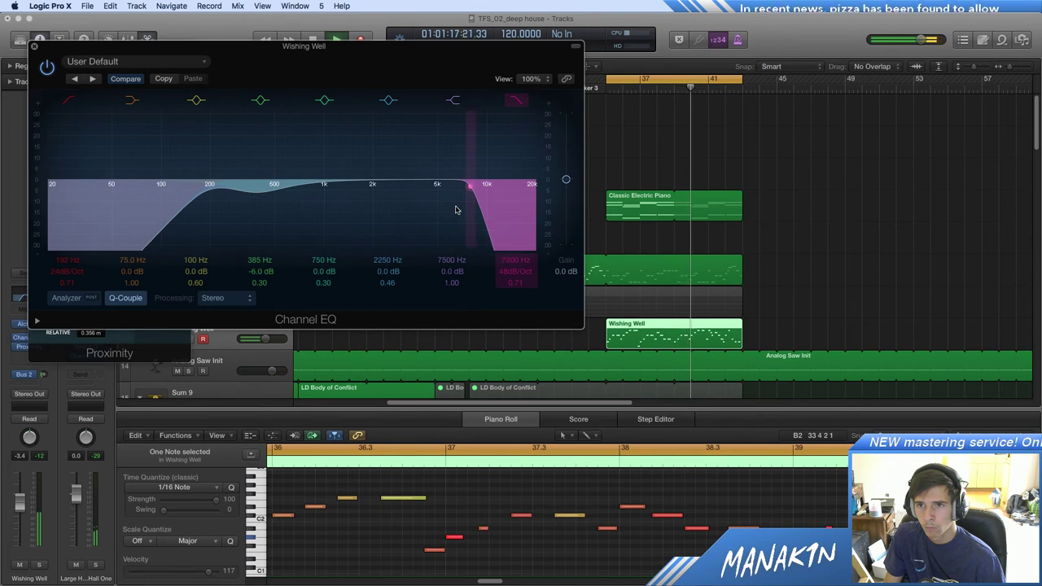
Step: Lower the high cut in Wishing Well's Channel EQ to 6000 Hz, raise the channel volume to 0.0 dB and close the EQ
left_click(39, 565)
left_click(39, 564)
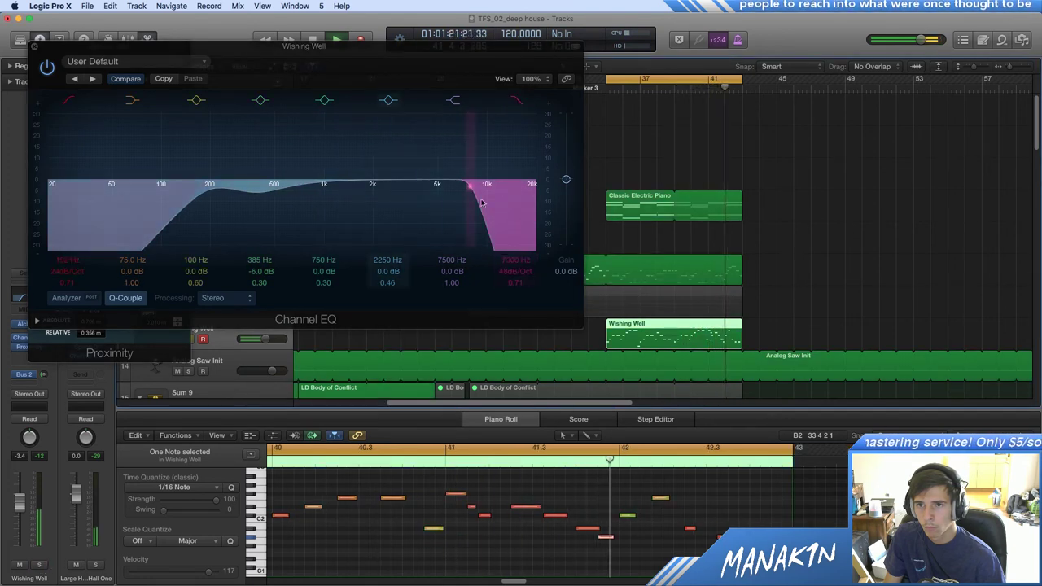
mouse_move(471, 209)
left_mouse_down()
mouse_move(484, 207)
mouse_move(467, 220)
left_mouse_up()
left_click_drag(20, 513, 20, 505)
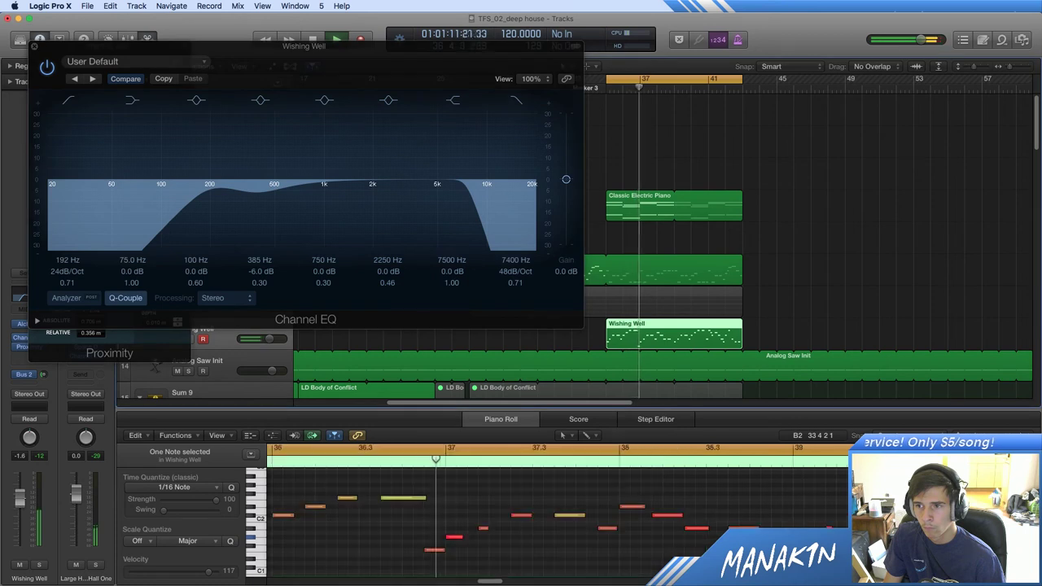
left_click_drag(467, 218, 443, 221)
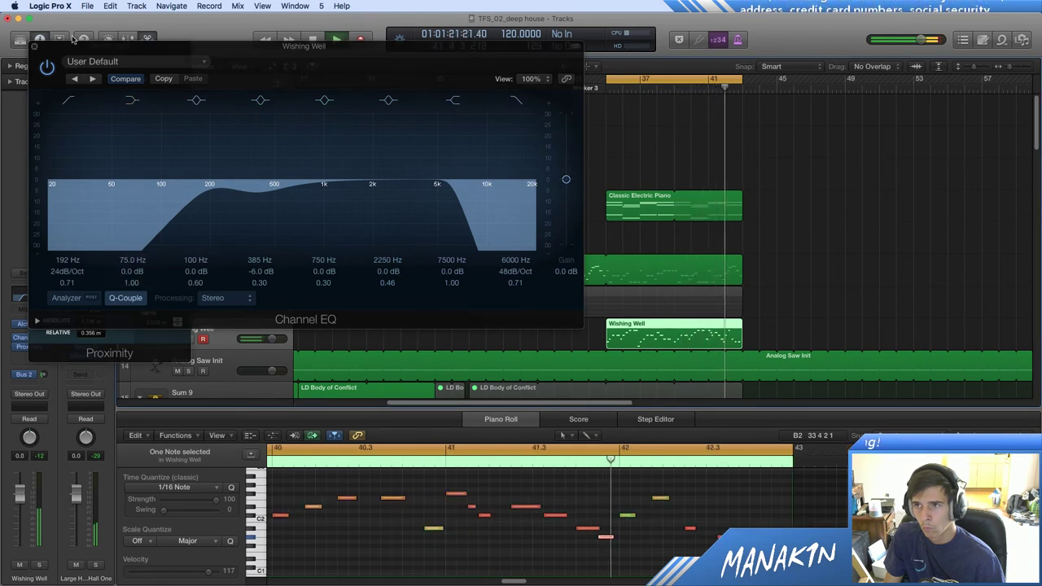
left_click(34, 46)
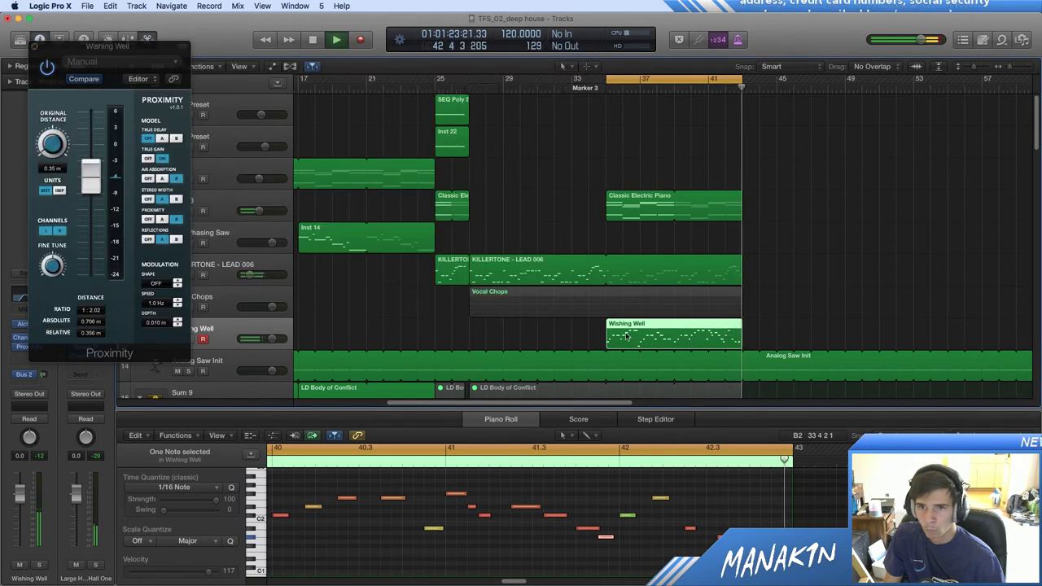
Step: Move the Wishing Well region to start at bar 27, loop it to bar 43 and stop playback
left_click_drag(634, 340, 498, 346)
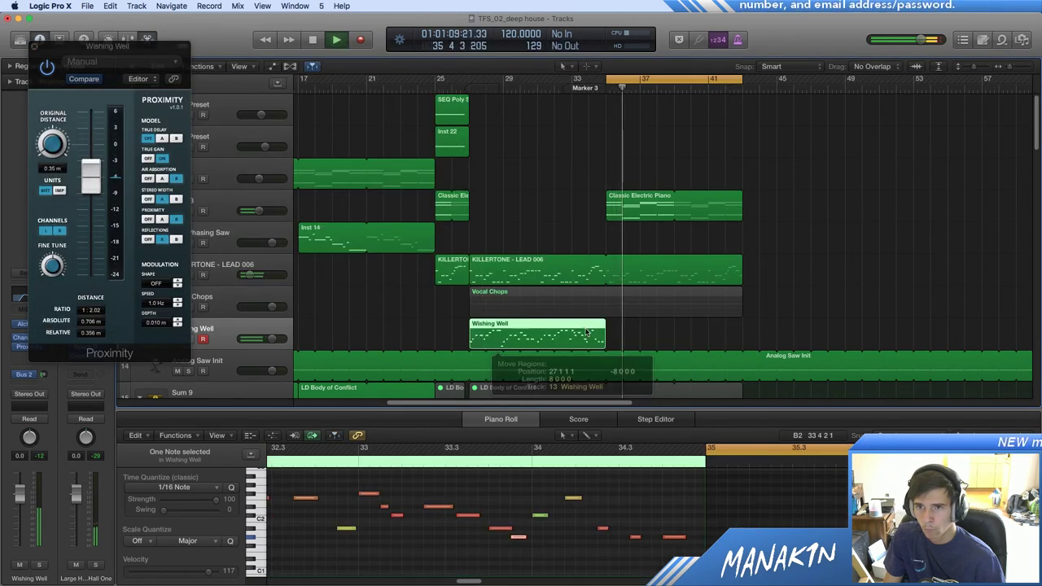
left_click_drag(605, 319, 741, 316)
key("space")
left_click(724, 237)
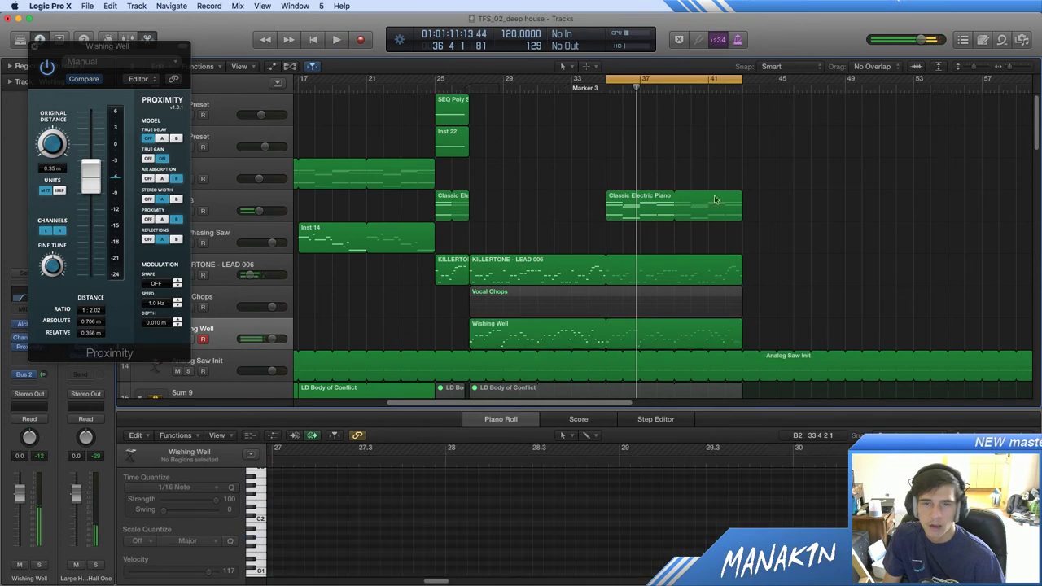
Step: Turn off the cycle range and close Wishing Well's Proximity plug-in
left_click(674, 78)
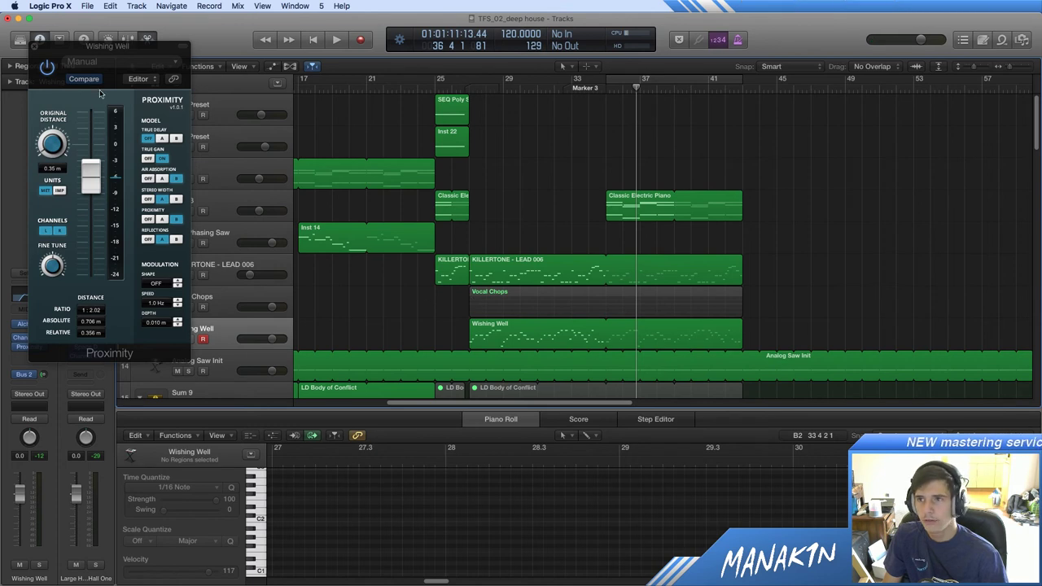
left_click_drag(90, 46, 166, 44)
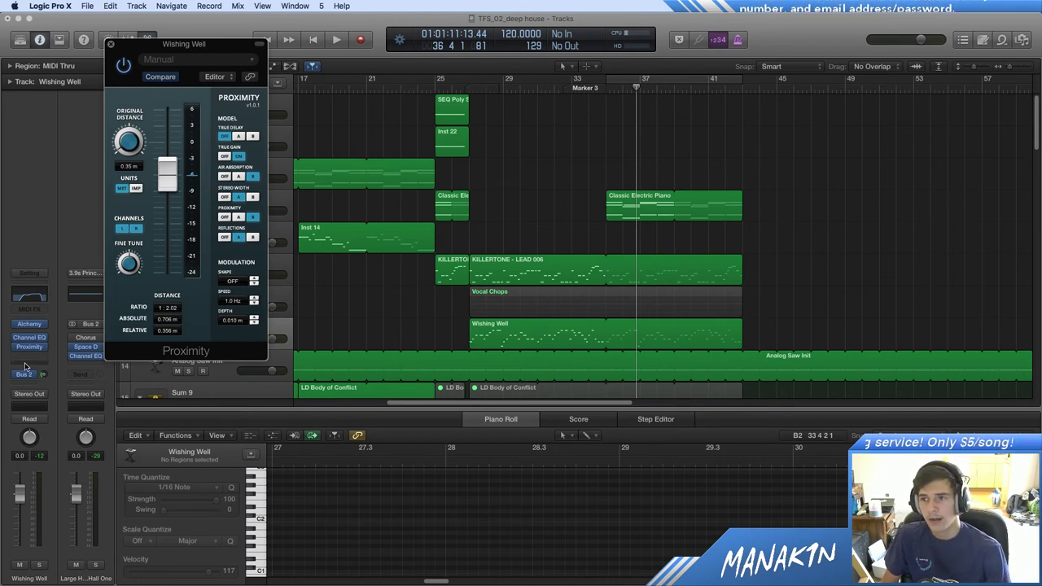
mouse_move(16, 351)
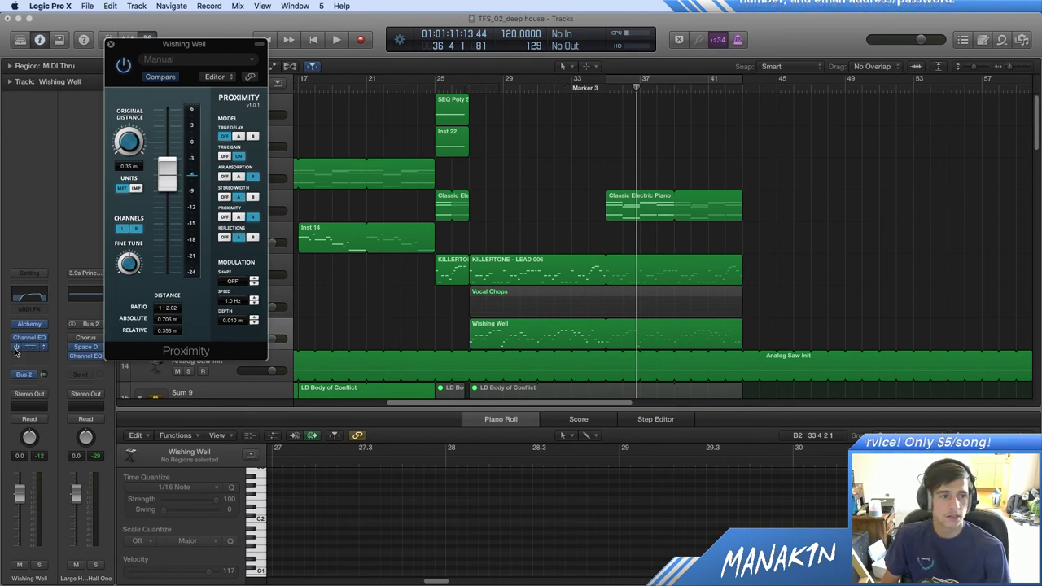
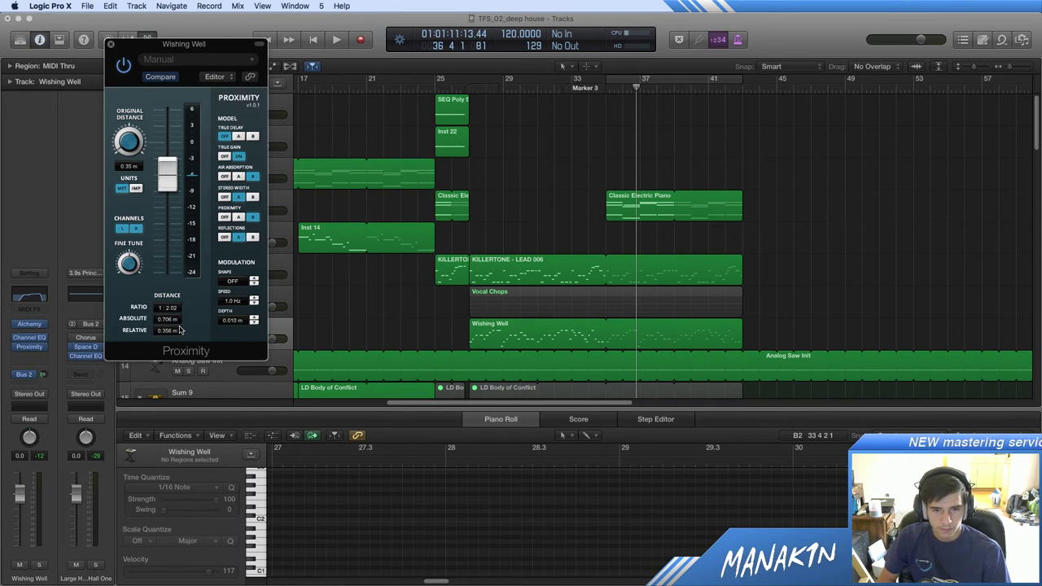
key("super+Tab")
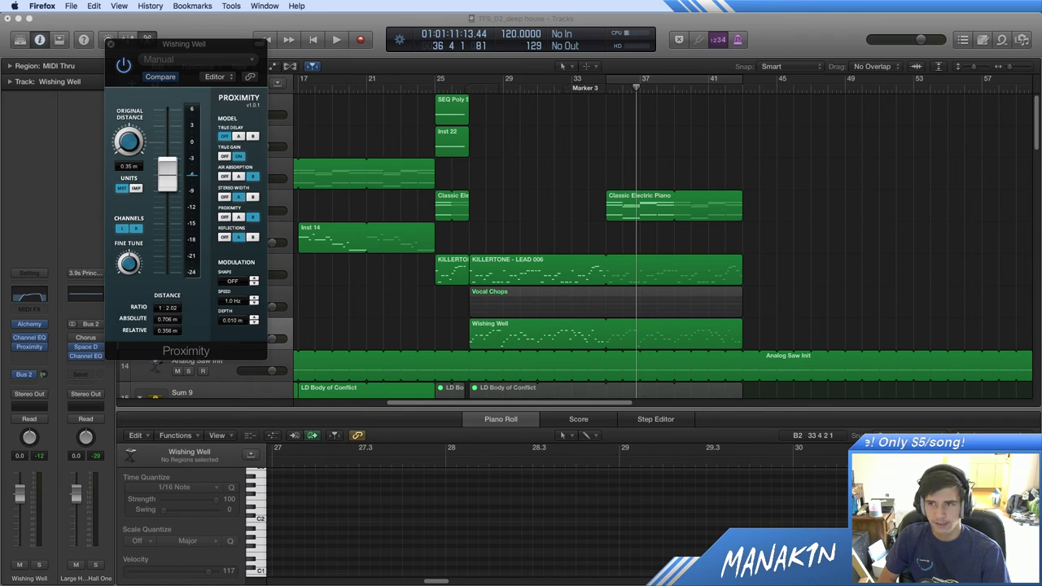
left_click(109, 44)
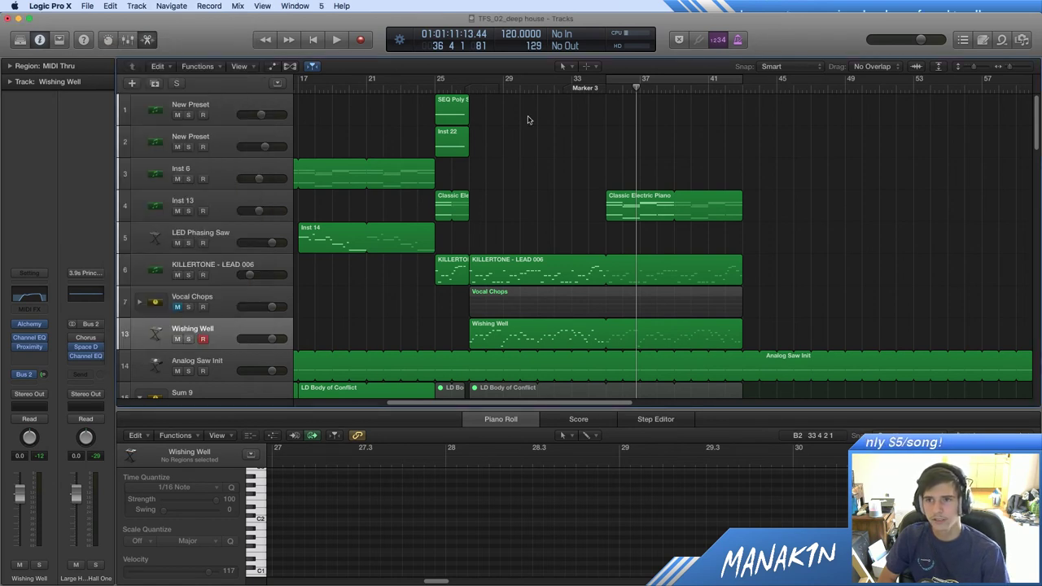
left_click(382, 92)
key("space")
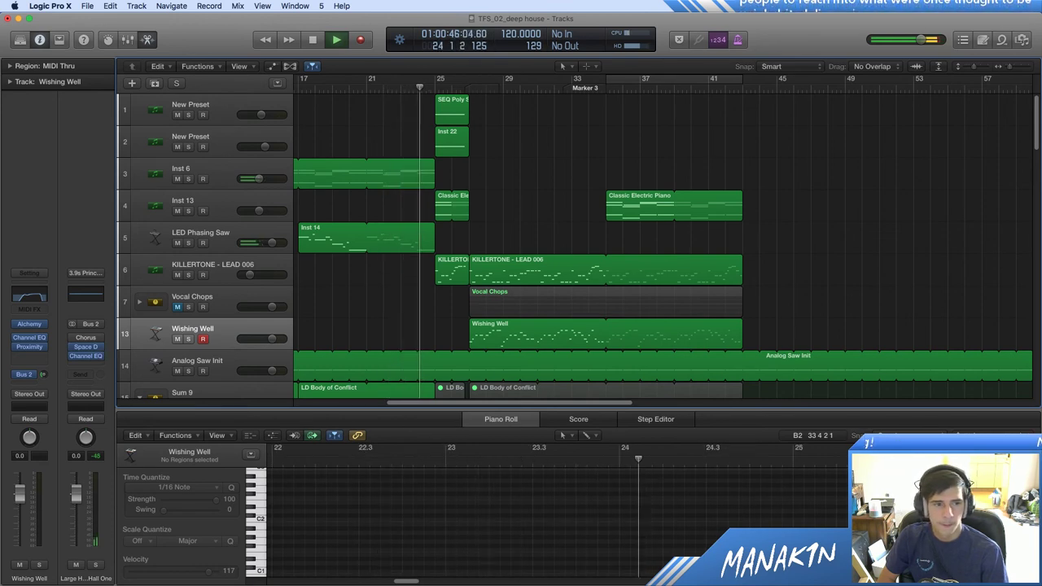
key("super+Tab")
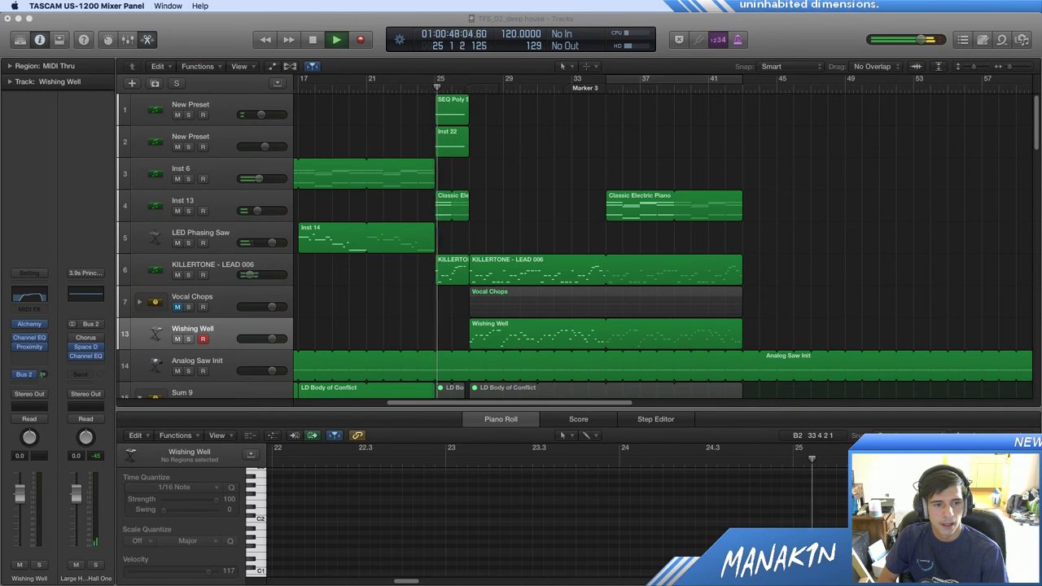
left_click(863, 225)
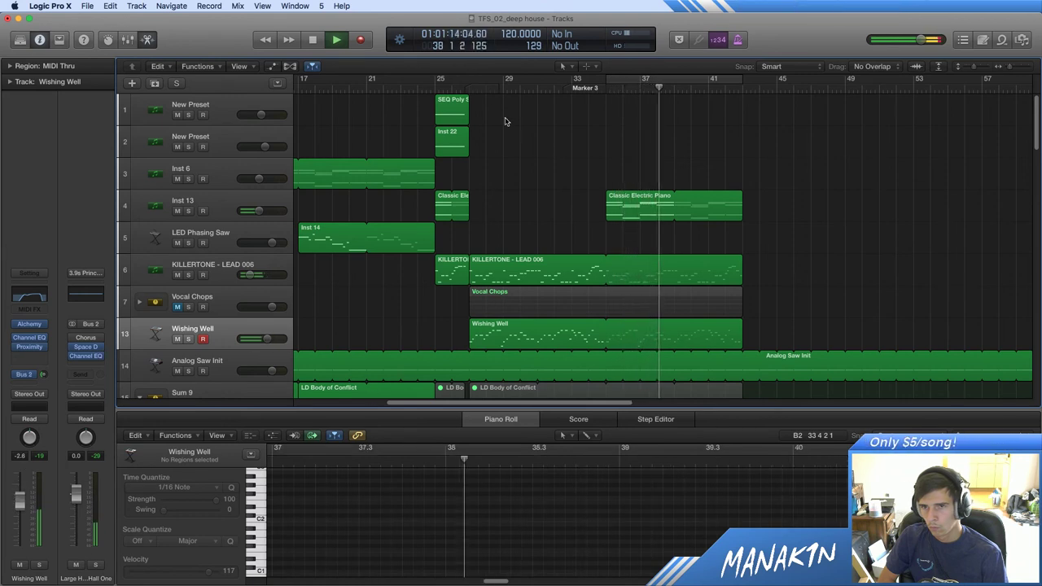
left_click(437, 85)
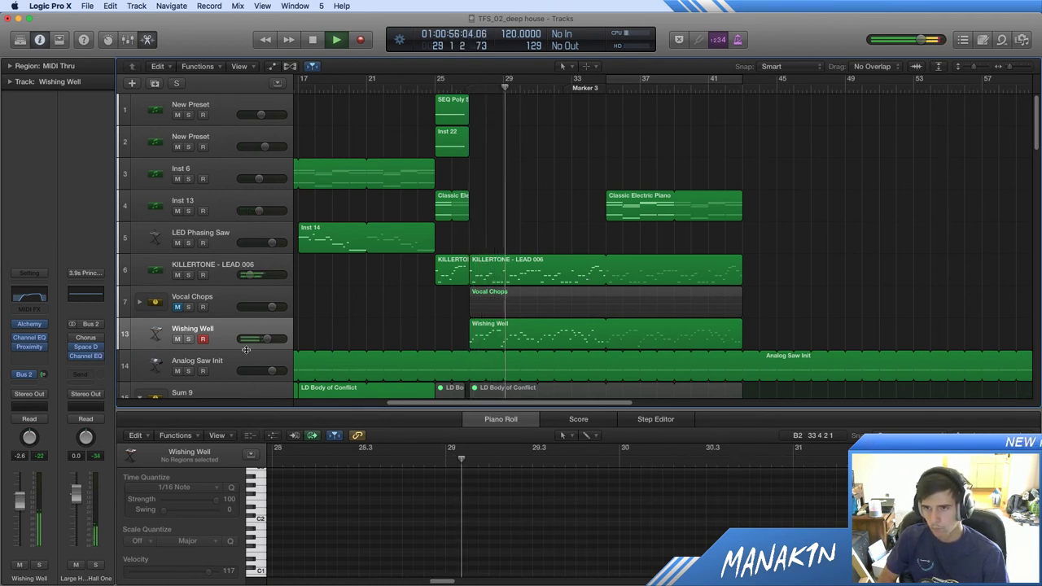
Step: Solo Wishing Well, check its Channel EQ and open its Alchemy instrument
left_click(188, 339)
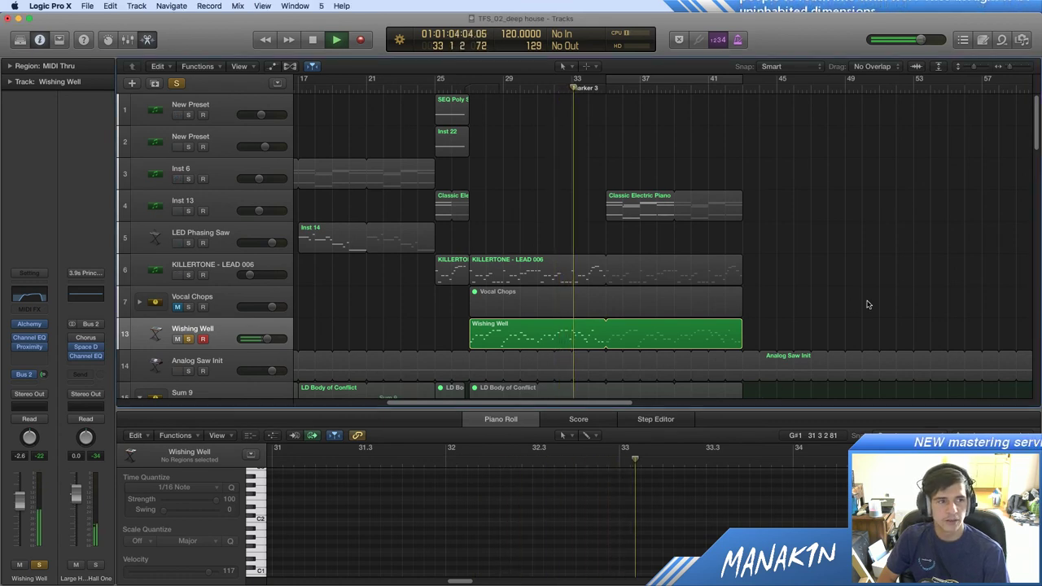
left_click(31, 339)
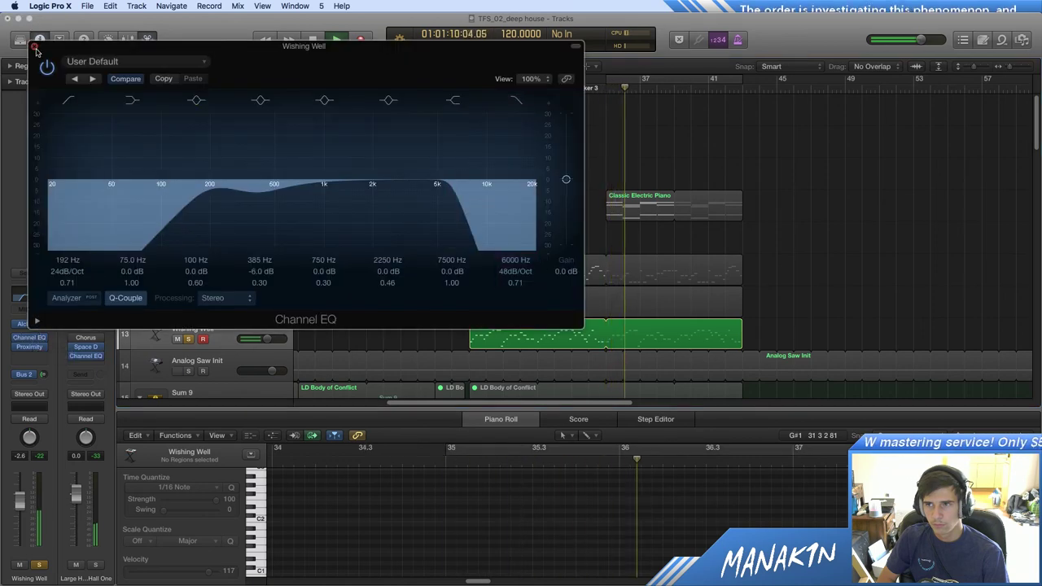
left_click(31, 338)
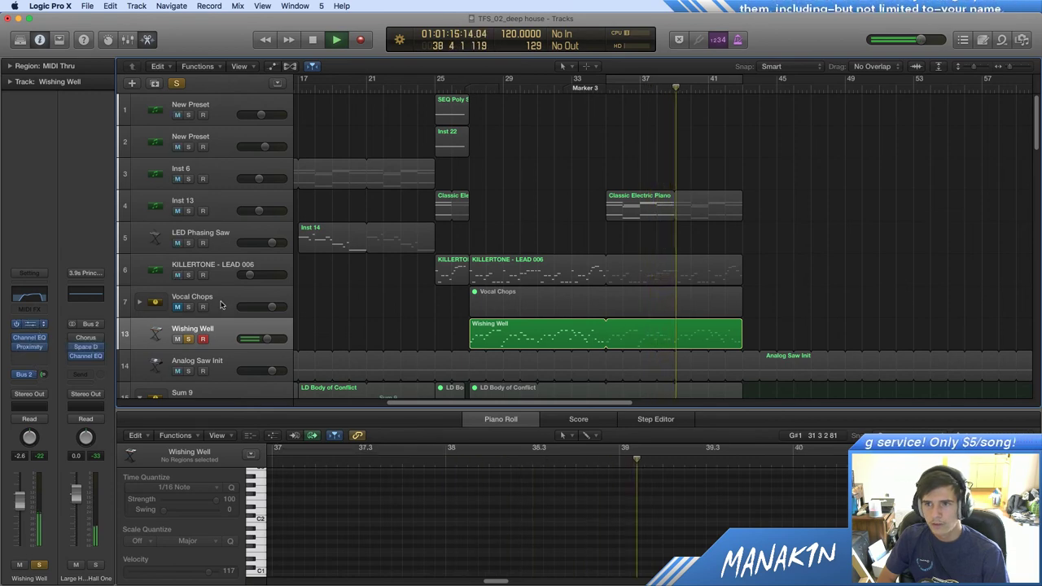
left_click(33, 325)
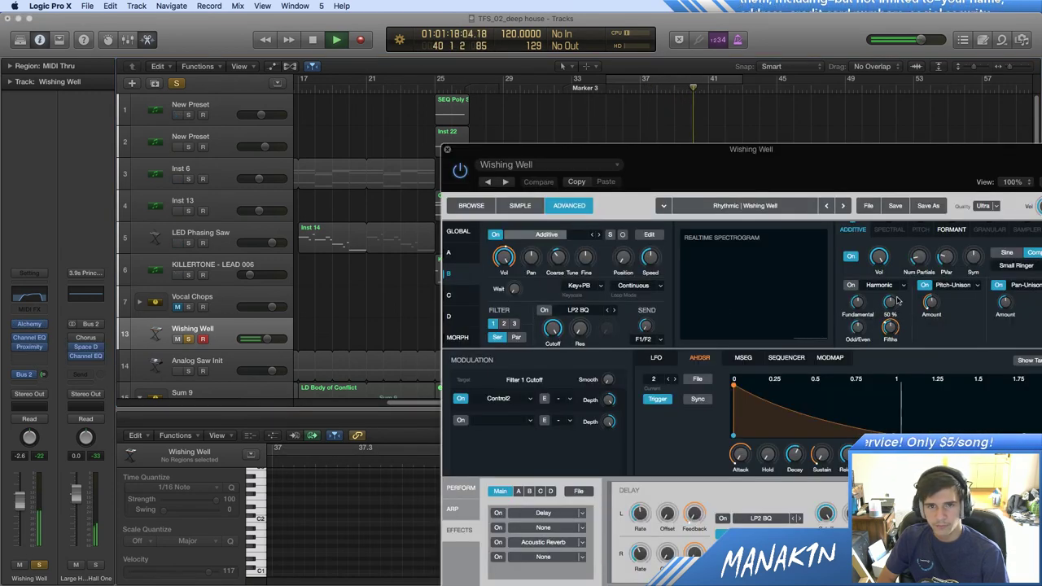
Step: Audition Pitch-Unison amounts up to 100% on Alchemy's source B and bring the amount back down
mouse_move(936, 309)
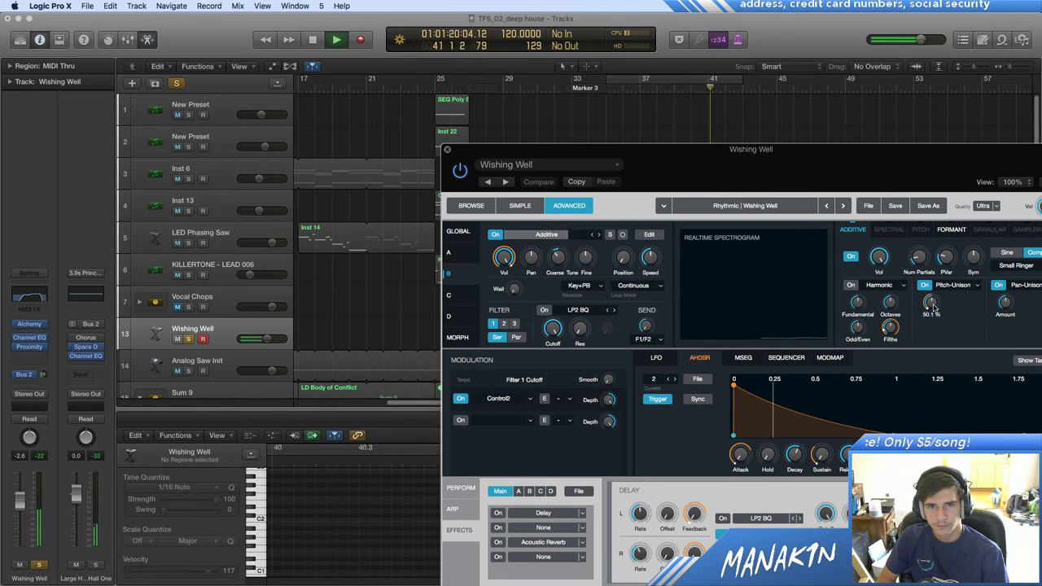
left_click_drag(936, 309, 936, 303)
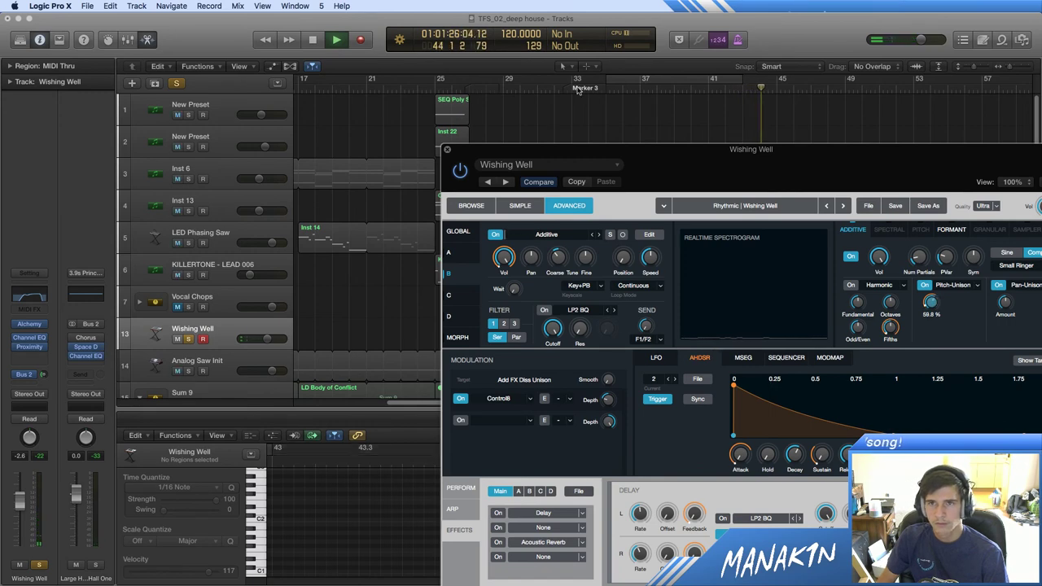
left_click_drag(645, 169, 876, 191)
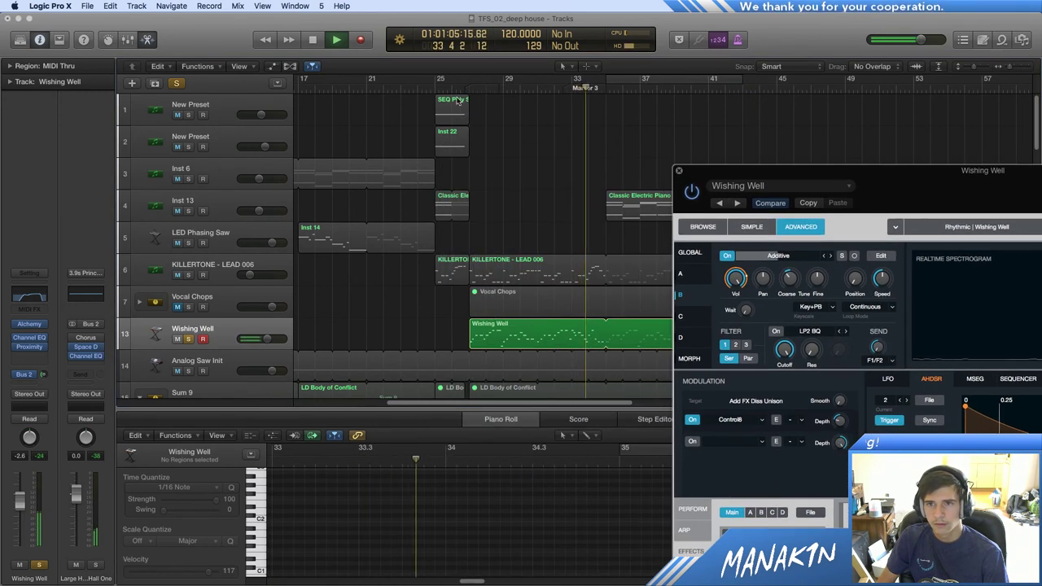
left_click_drag(835, 162, 629, 137)
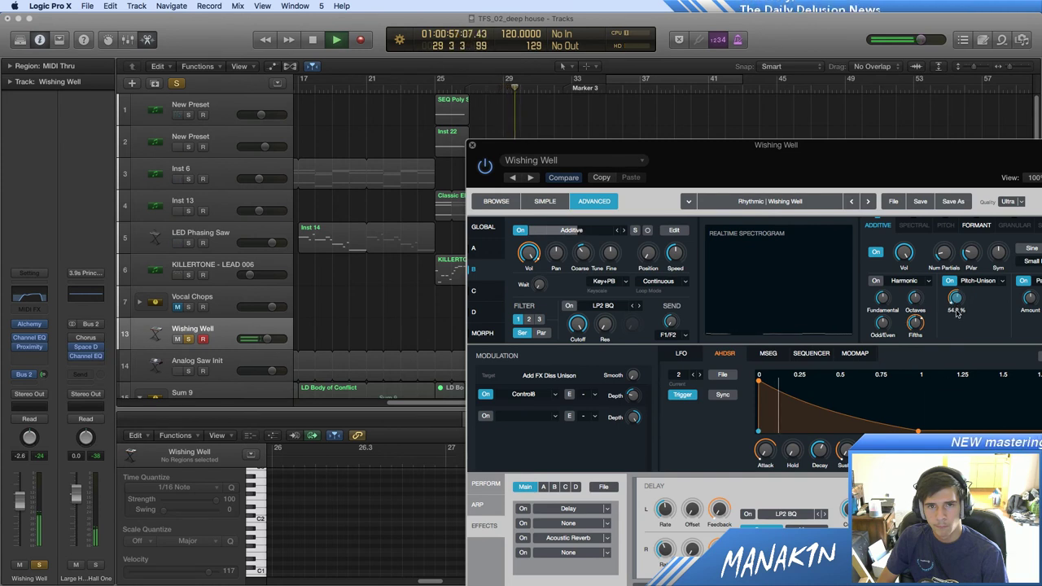
mouse_move(956, 312)
left_mouse_down()
mouse_move(957, 341)
mouse_move(961, 310)
left_mouse_up()
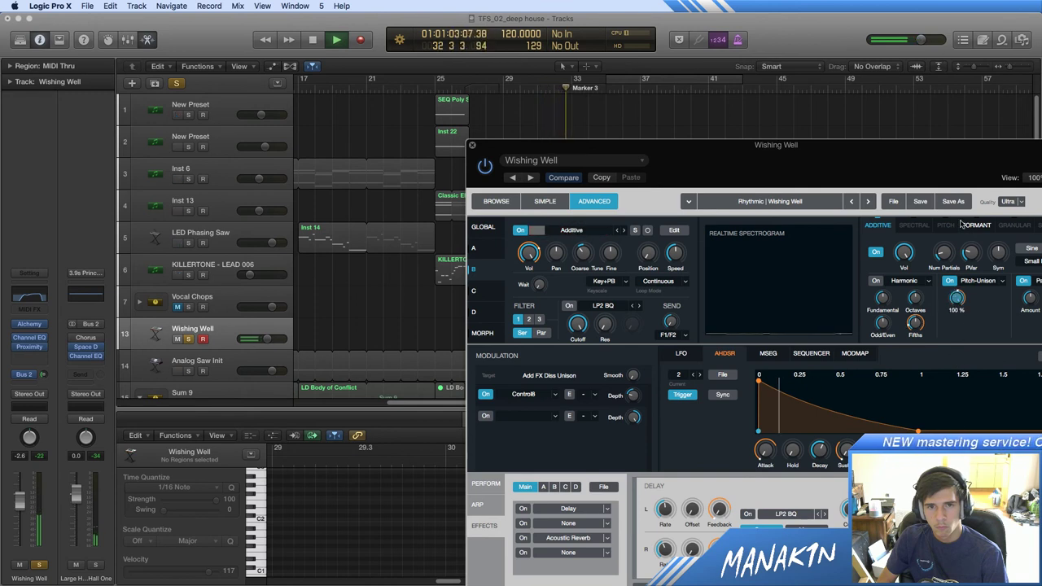
left_click_drag(961, 223, 961, 320)
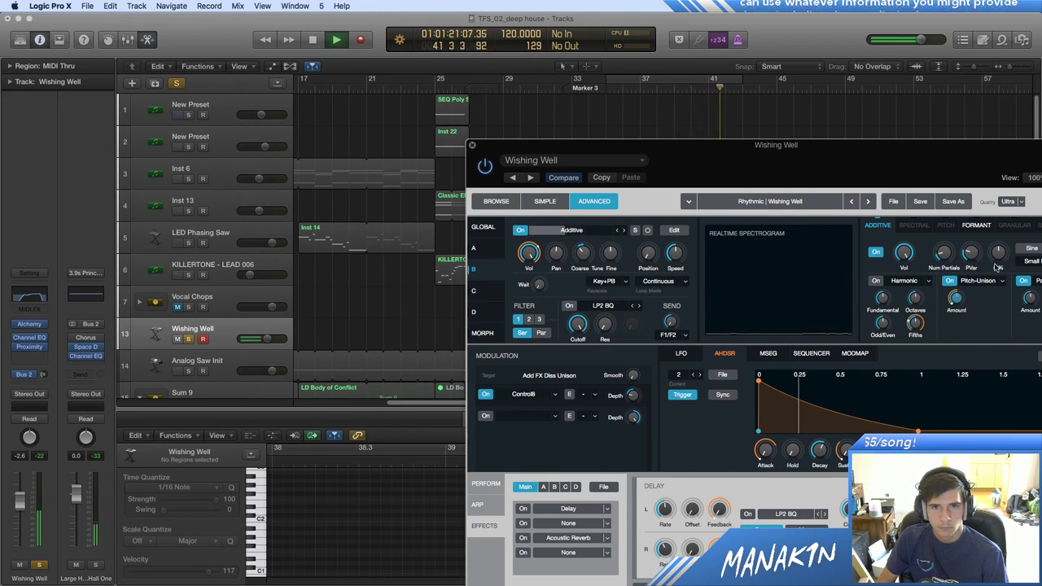
Step: Raise the additive Num Partials of Alchemy's source B and set its additive volume to about -13.8 dB
left_click(942, 255)
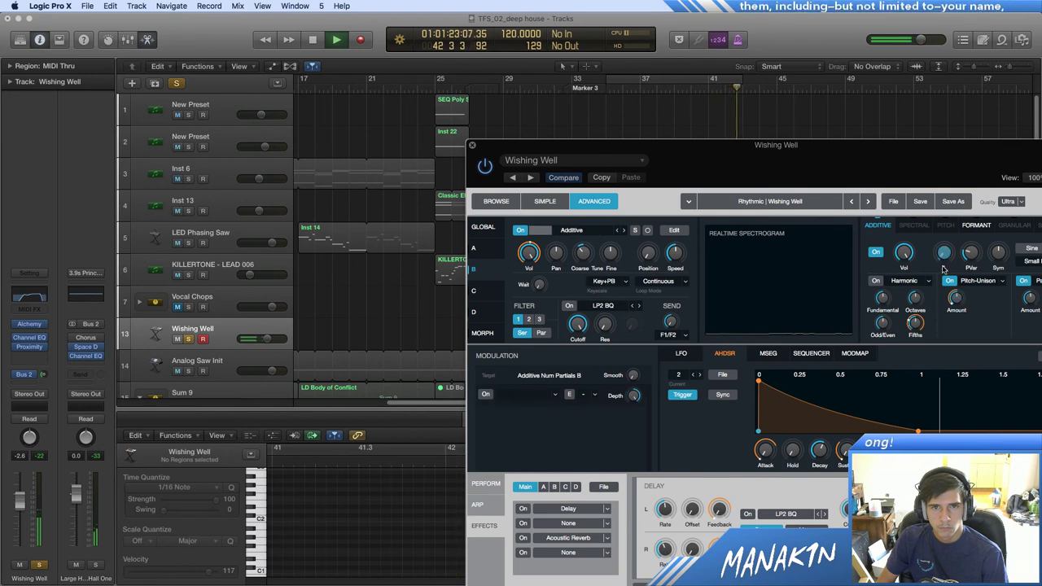
left_click(601, 94)
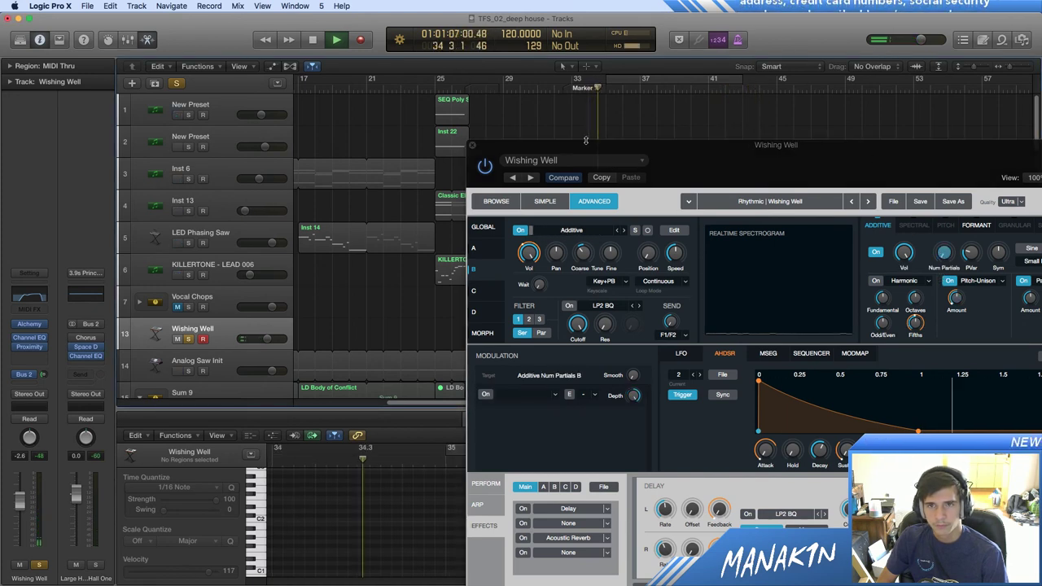
left_click_drag(942, 253, 959, 202)
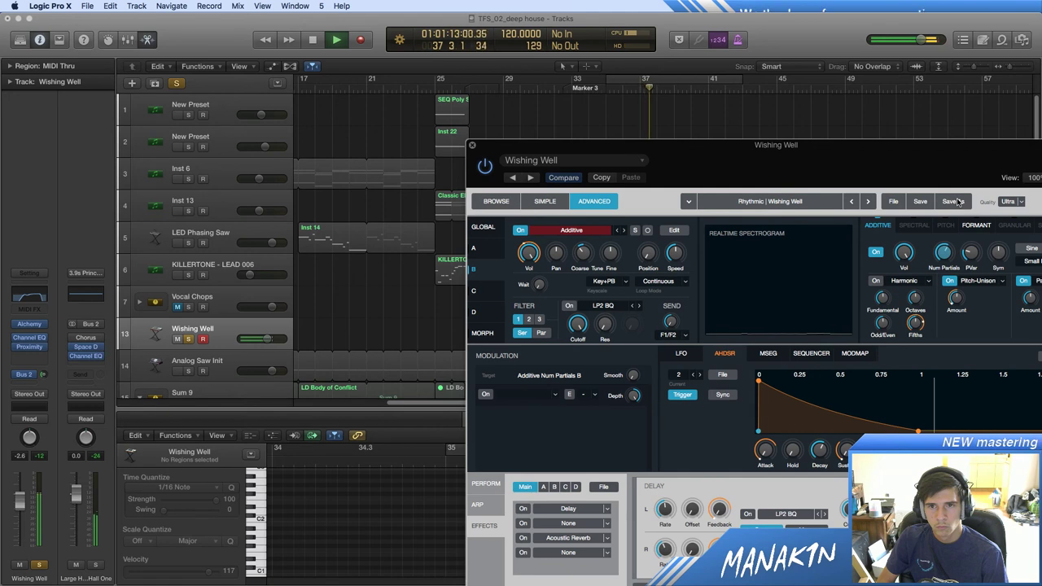
left_click_drag(903, 252, 909, 300)
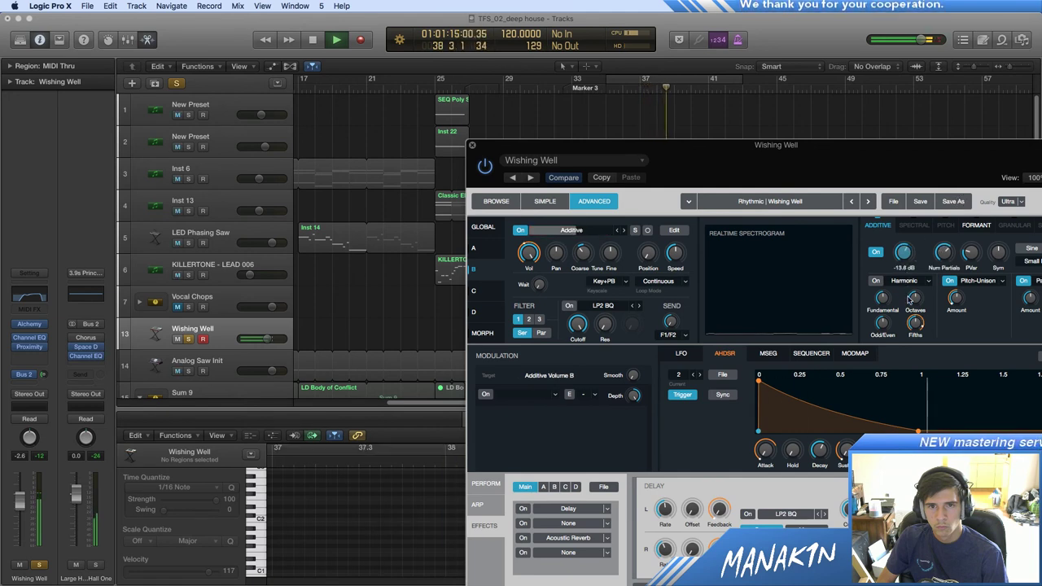
Step: Readjust source B's Pitch-Unison amount, try its additive PVar at 100% and reduce PVar to about 3.7%
mouse_move(942, 258)
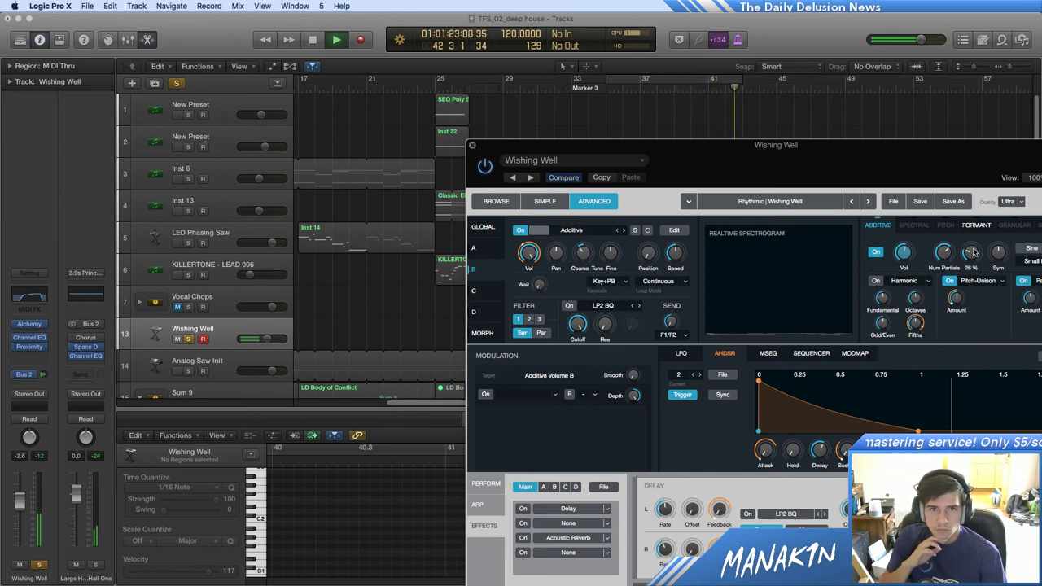
left_click_drag(696, 160, 924, 220)
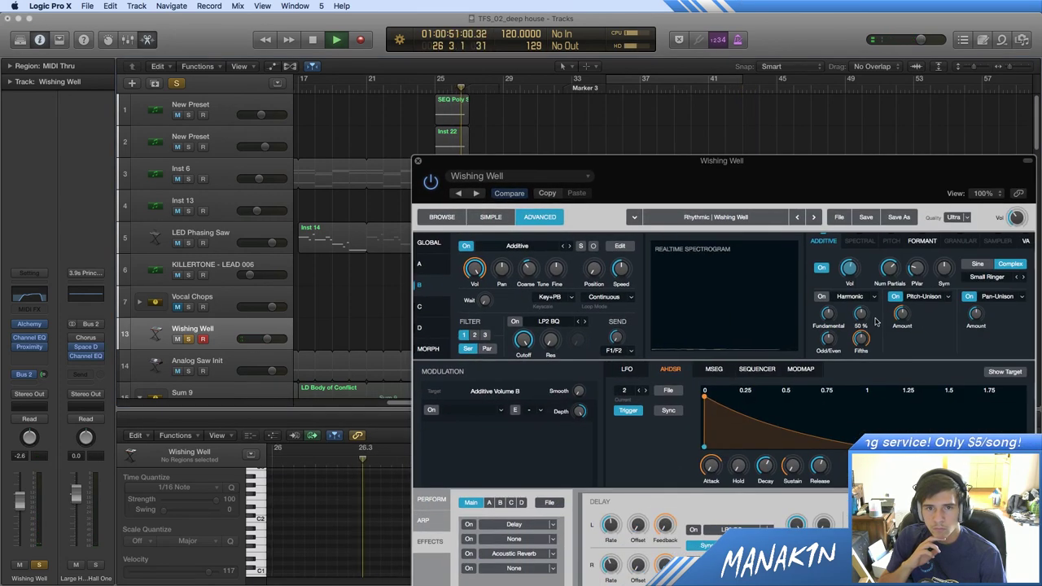
left_click_drag(901, 316, 904, 324)
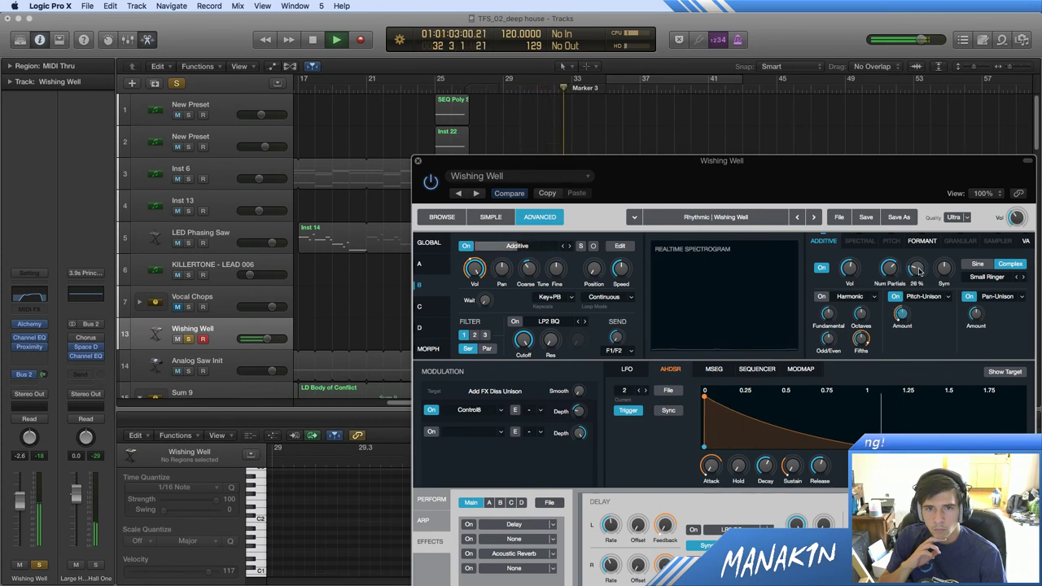
left_click_drag(918, 270, 917, 263)
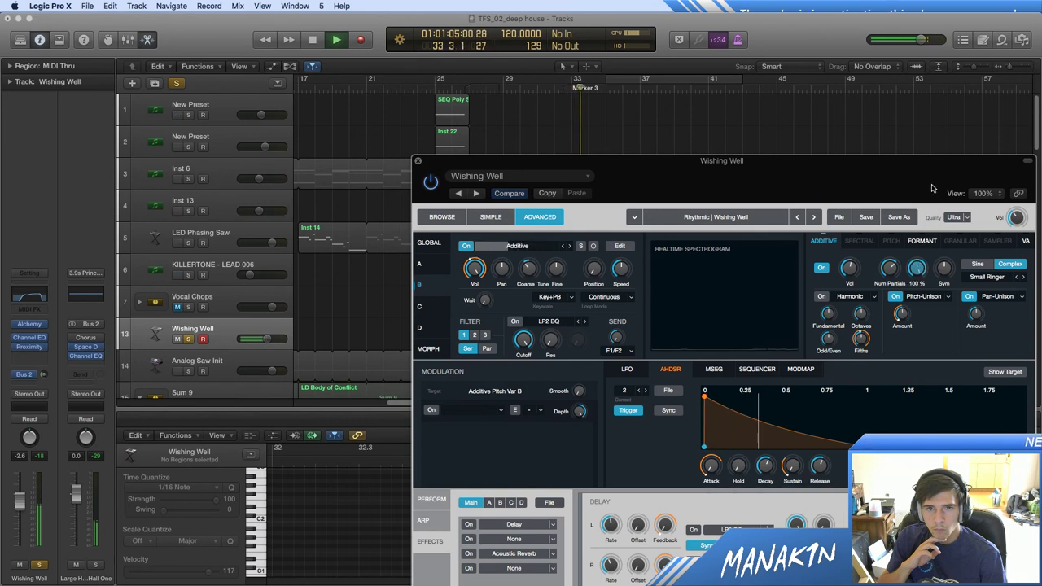
left_click_drag(932, 188, 922, 257)
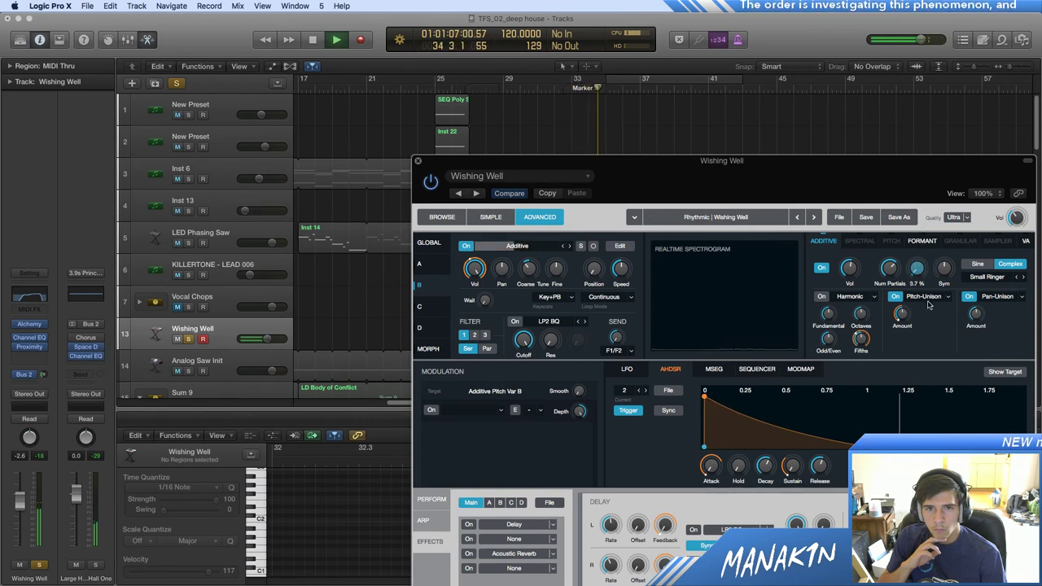
Step: Try a slightly negative additive symmetry on Alchemy's source B, reset it to 0% and reset the Pitch-Unison amount
left_click_drag(943, 269, 947, 297)
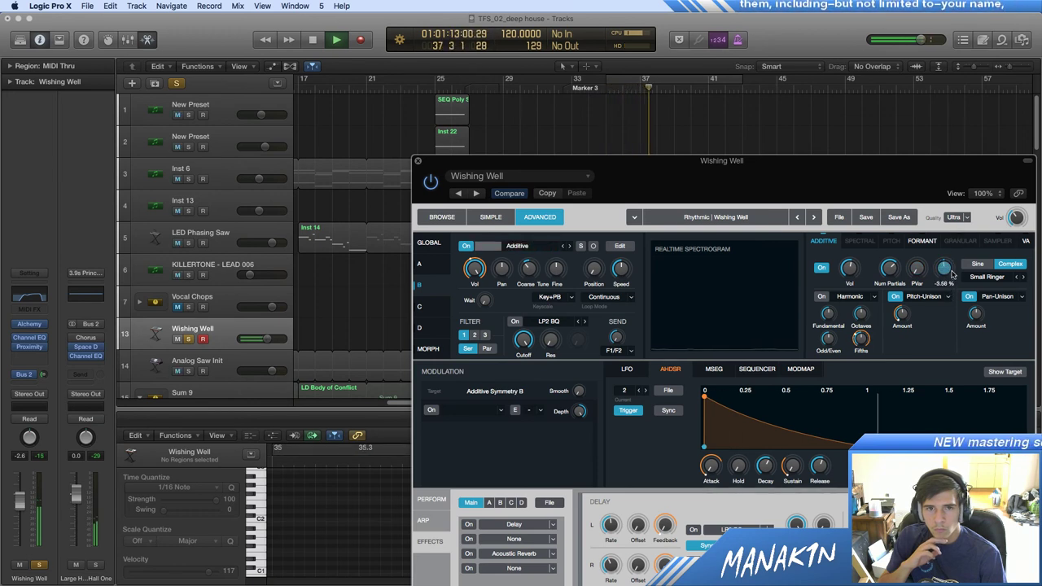
double_click(946, 275)
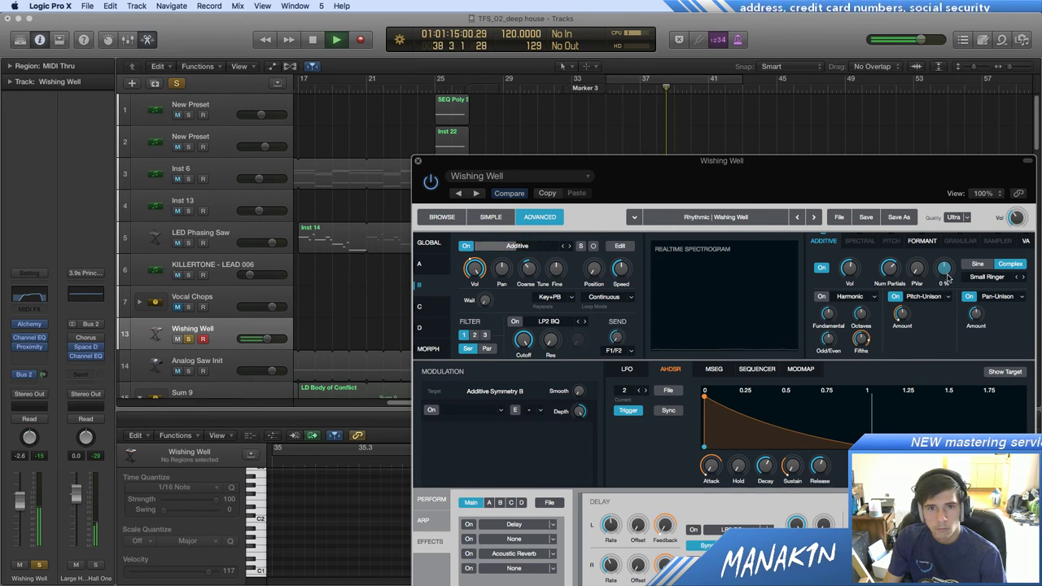
double_click(903, 323)
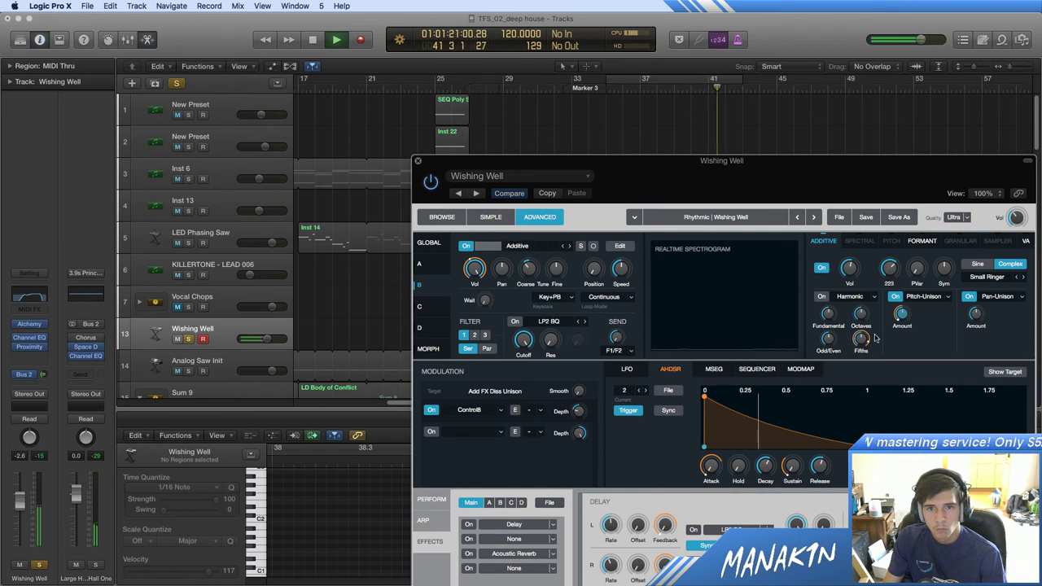
Step: Set source B's Num Partials to about 433 and its additive volume to about -17.4 dB while replaying from bar 26
left_click_drag(888, 274, 893, 262)
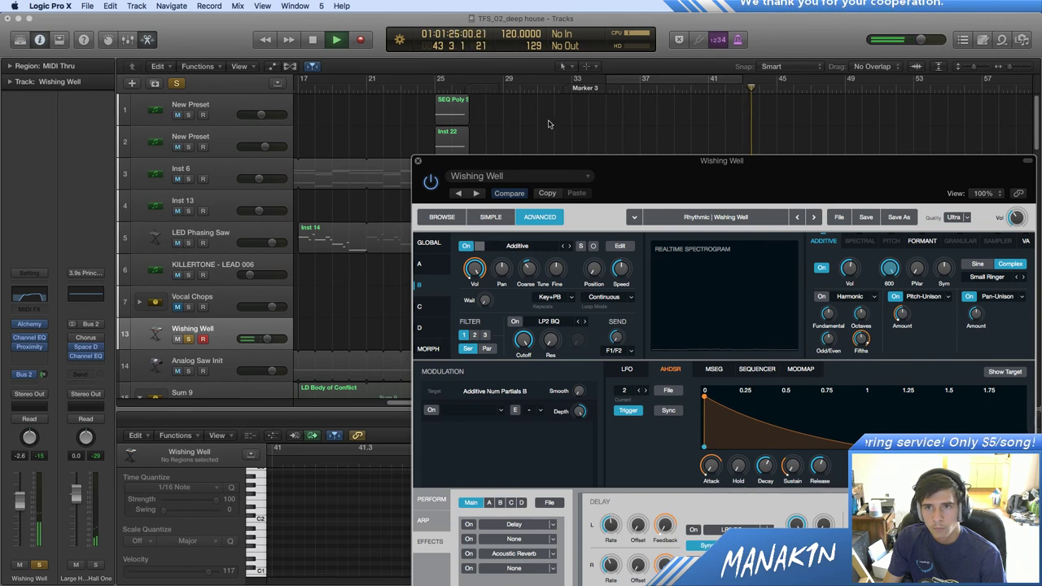
left_click(452, 90)
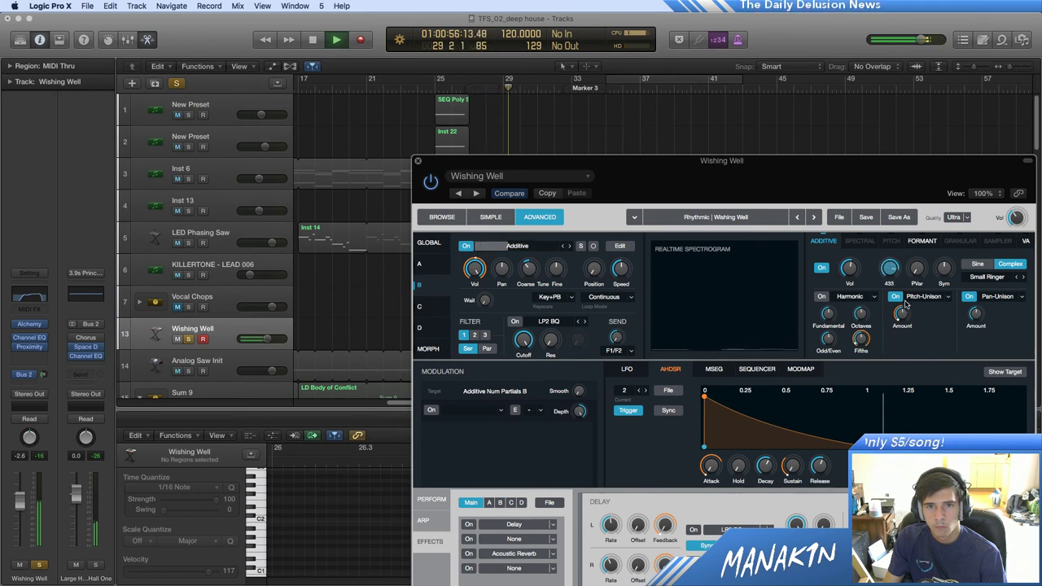
left_click(854, 279)
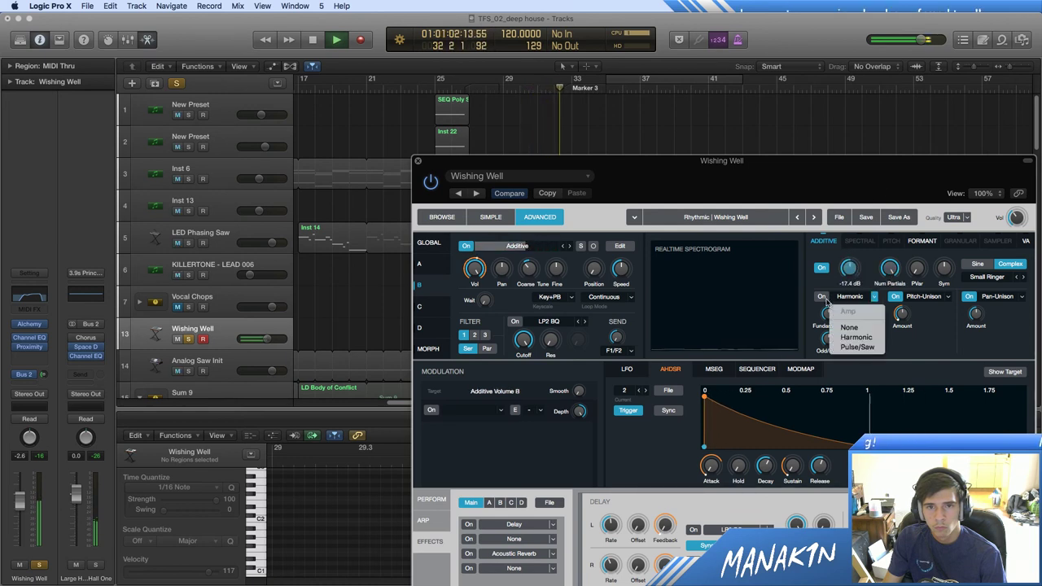
Step: Try the Harmonic effect on source B, switch it back off and disable the Pan-Unison effect
left_click(821, 297)
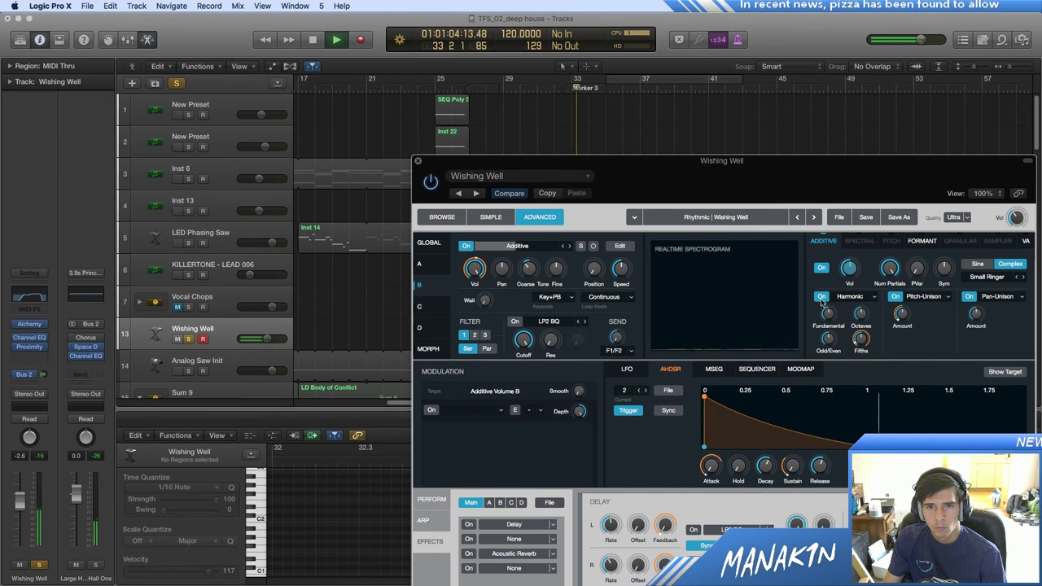
left_click(821, 300)
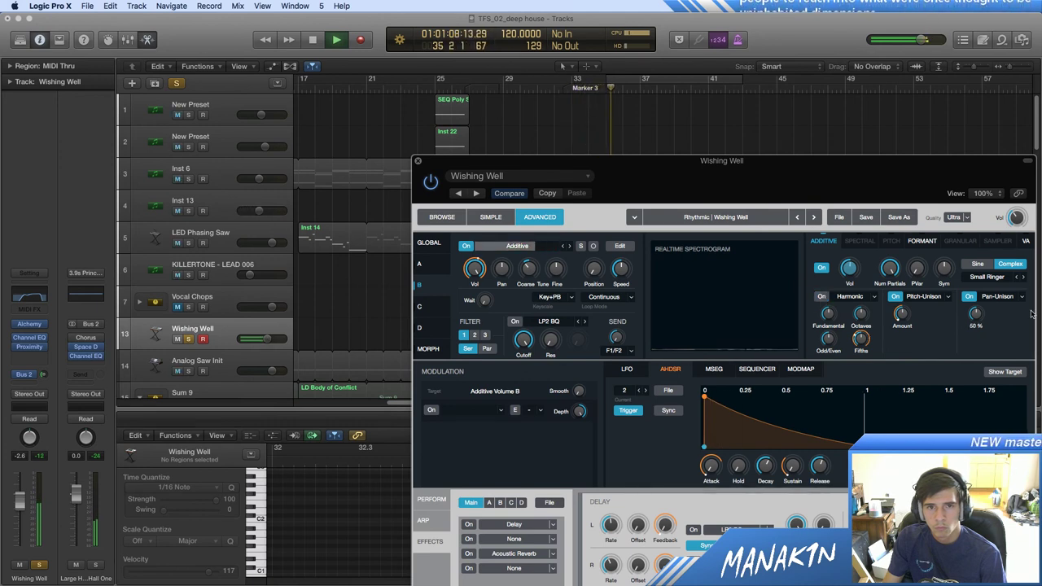
left_click(965, 298)
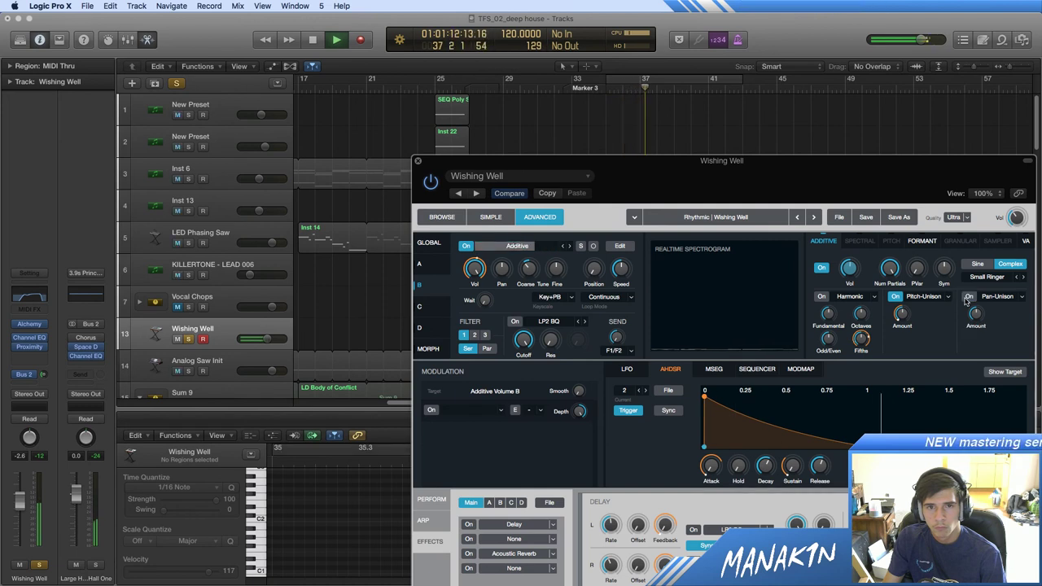
Step: Audition the Saw Edge waveform on source B, unsolo Wishing Well, return to Small Ringer and close Alchemy
left_click(1024, 279)
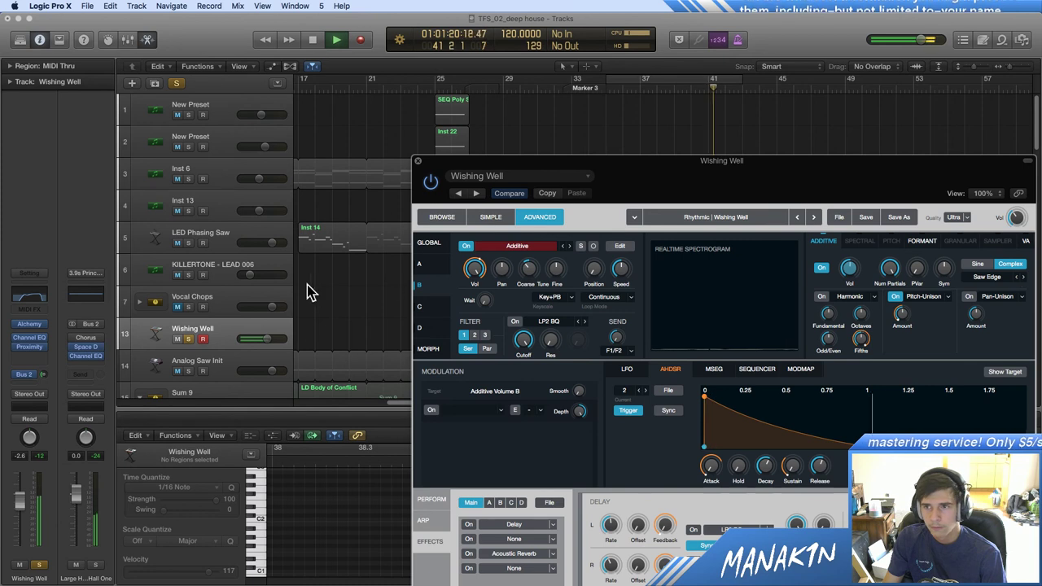
left_click(188, 338)
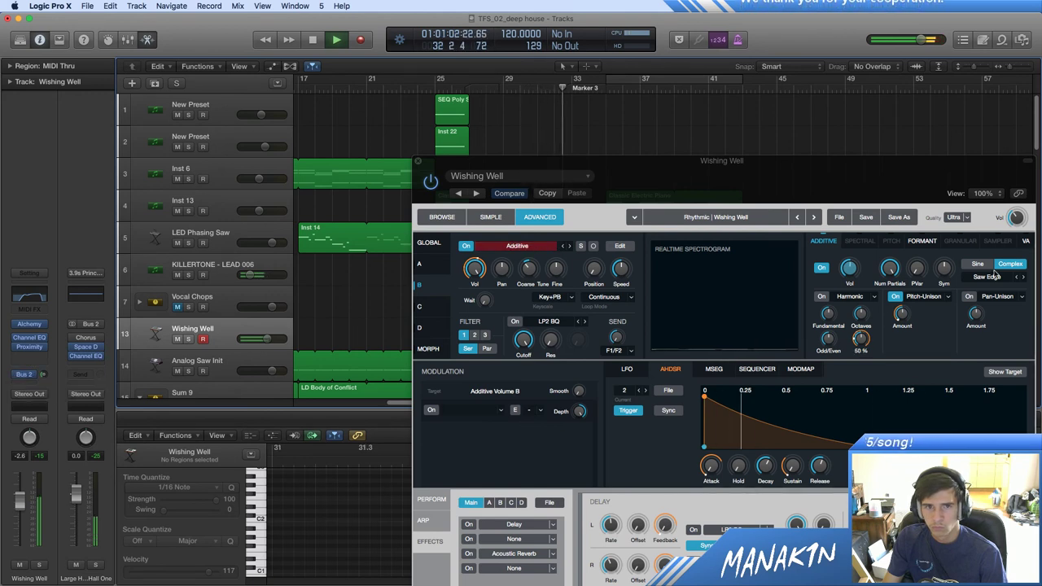
left_click(1023, 277)
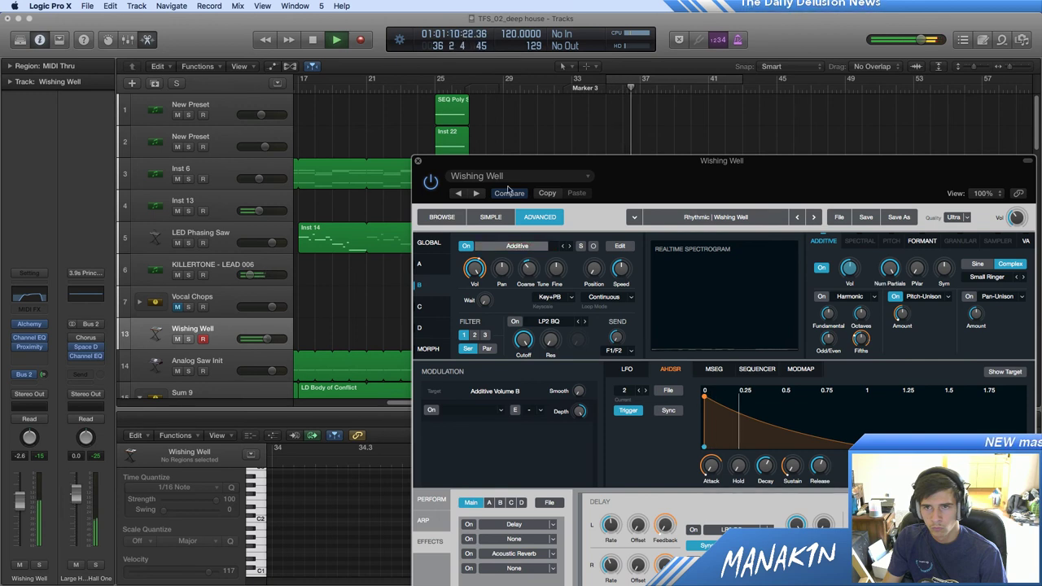
left_click(418, 161)
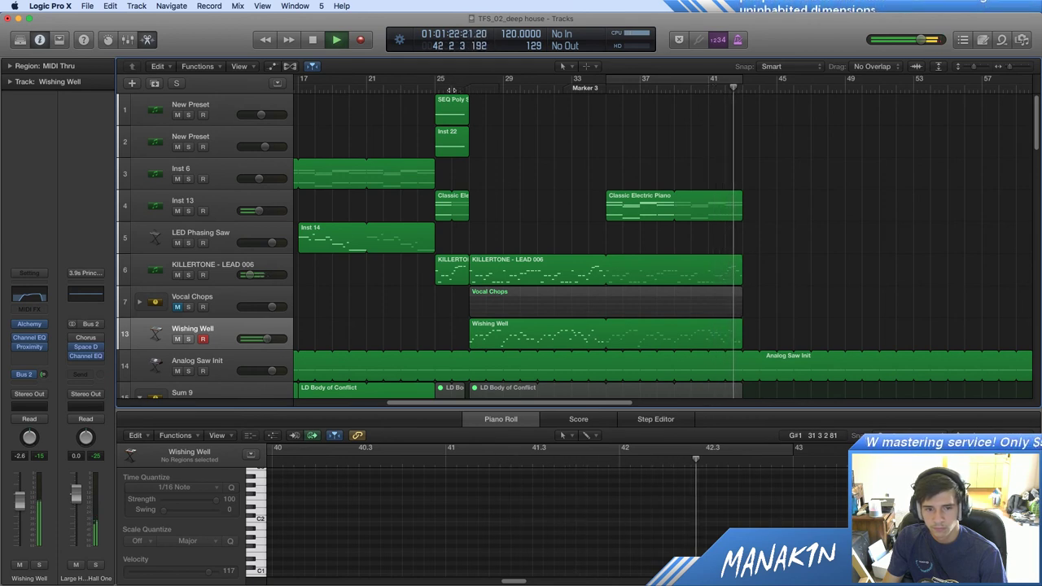
Step: Stop playback, return the playhead to bar 26 and set an 8-bar cycle range starting at bar 27
key("space")
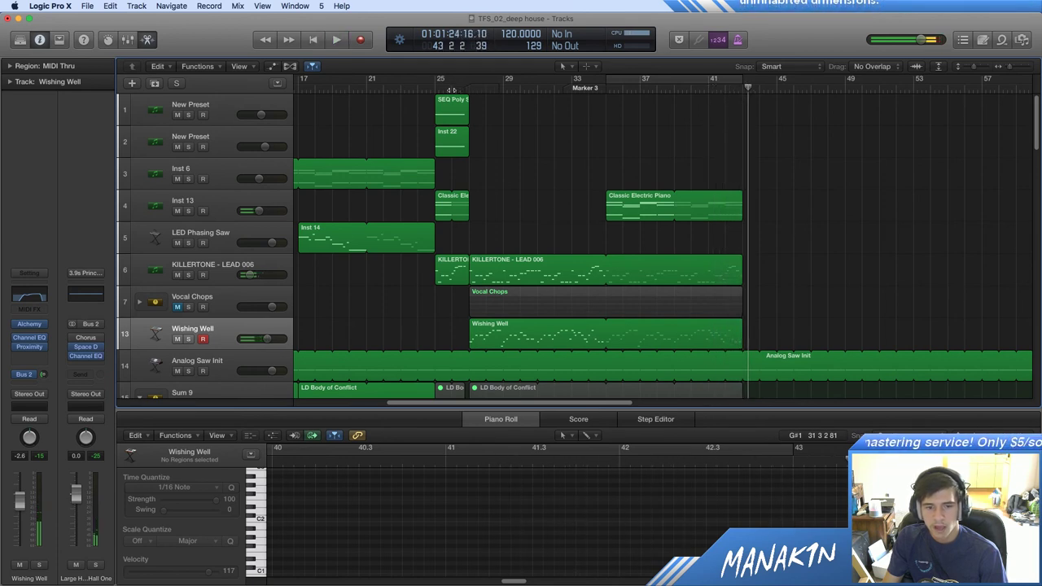
left_click(451, 88)
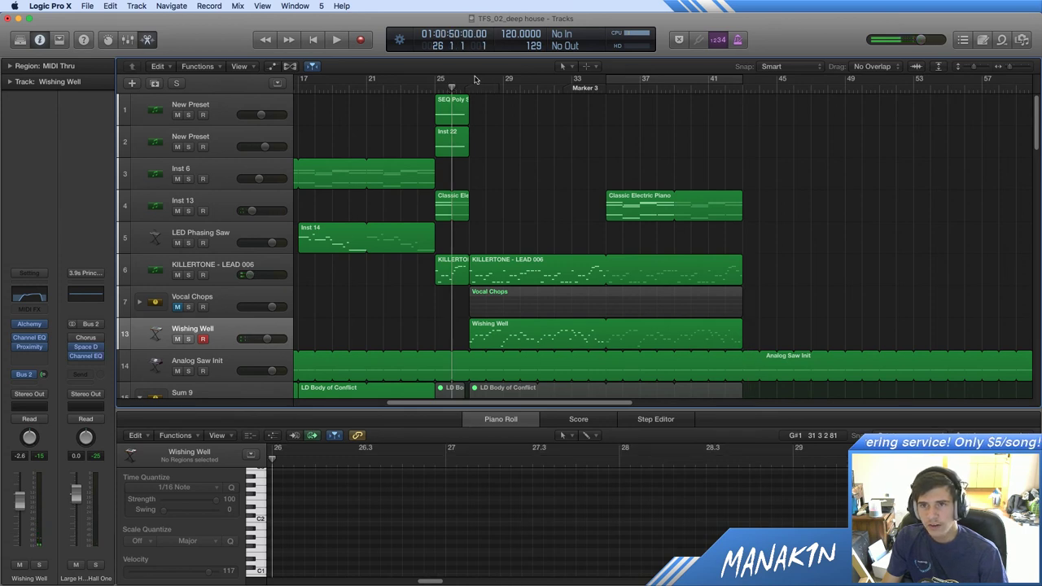
left_click_drag(470, 79, 606, 86)
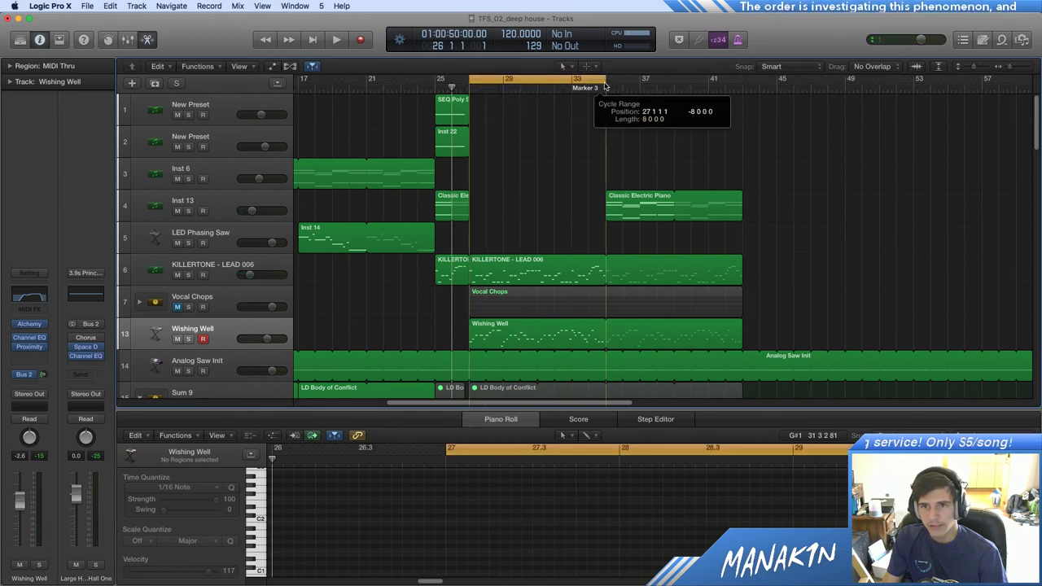
Step: Insert a Bitcrusher effect ahead of the Channel EQ on the Wishing Well track
left_click(43, 342)
left_click(45, 323)
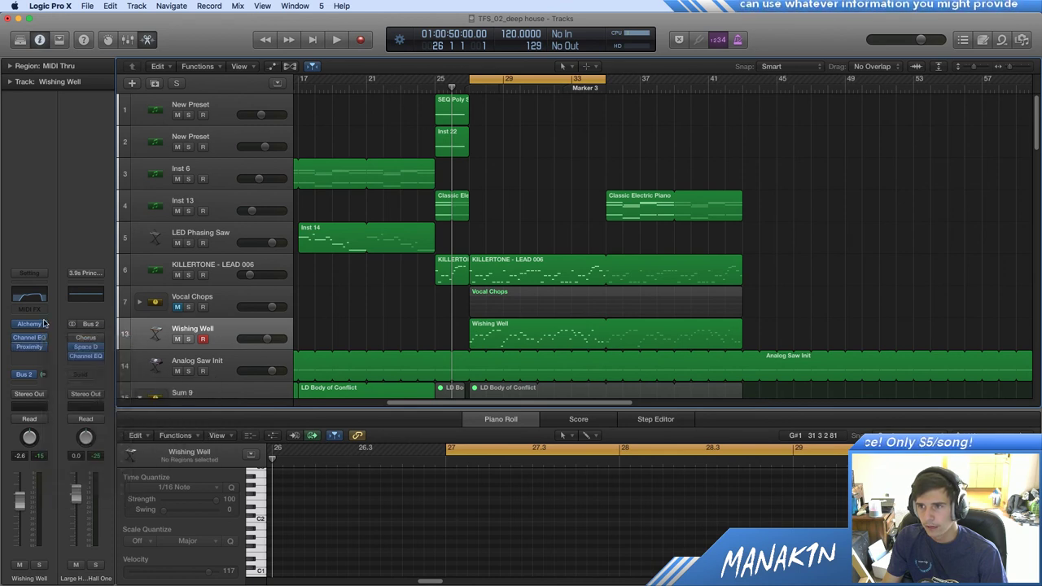
left_click(35, 339)
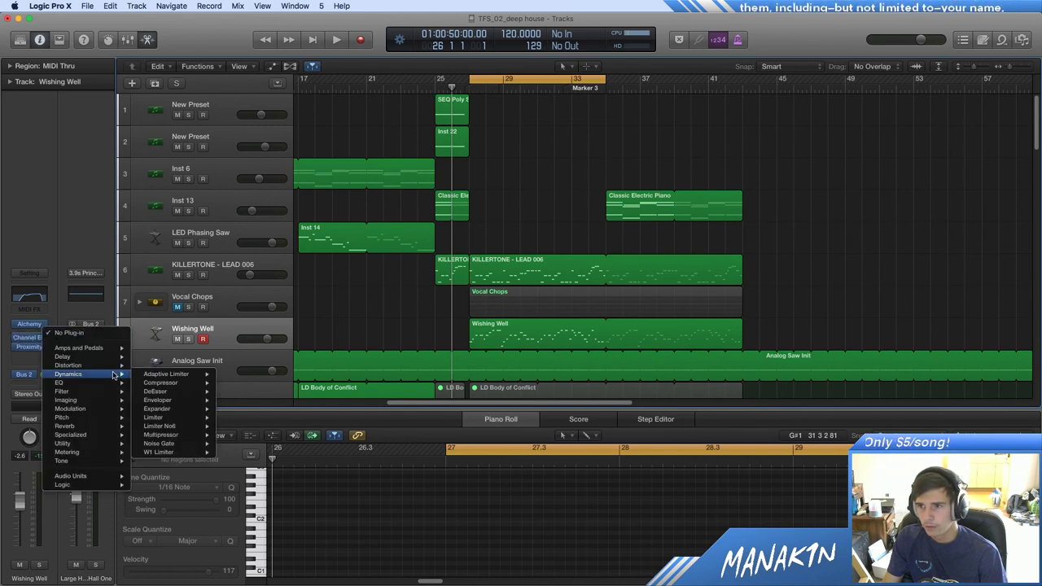
mouse_move(100, 366)
left_click(236, 368)
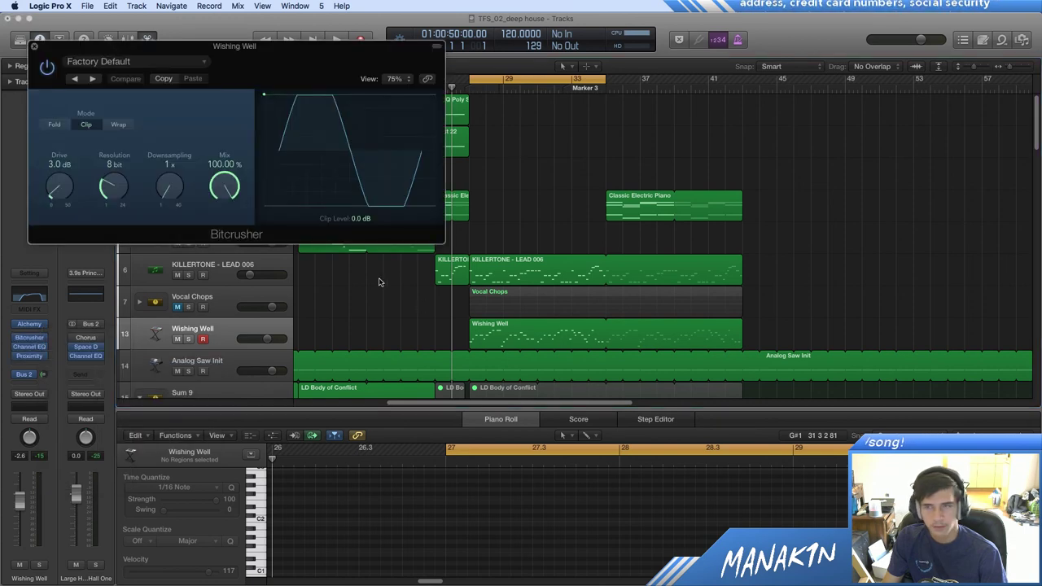
Step: Play Wishing Well soloed and set the Bitcrusher to 0 dB drive, 24-bit resolution and 5x downsampling
left_click_drag(303, 52, 540, 140)
key("space")
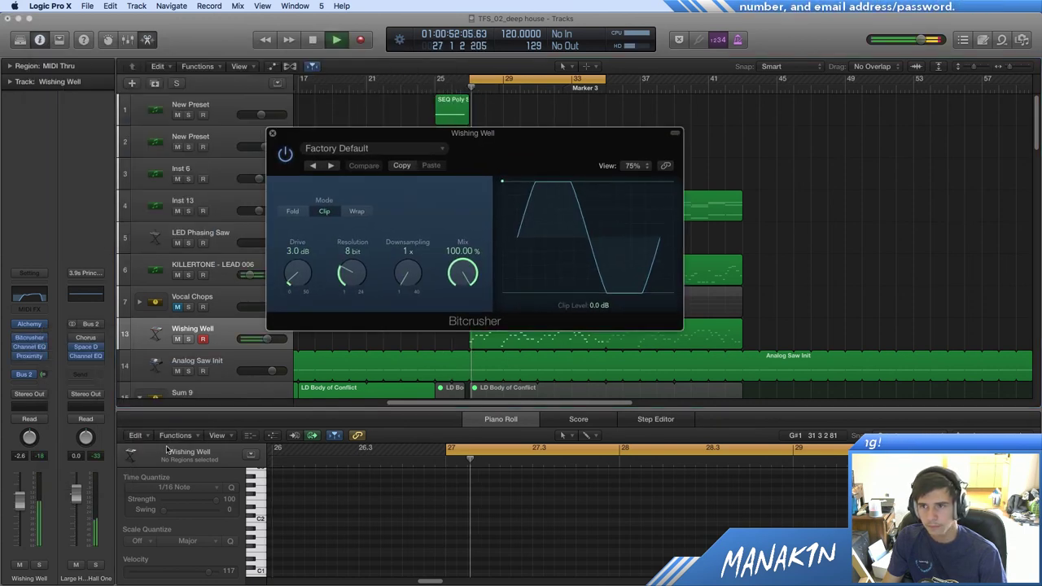
key("s")
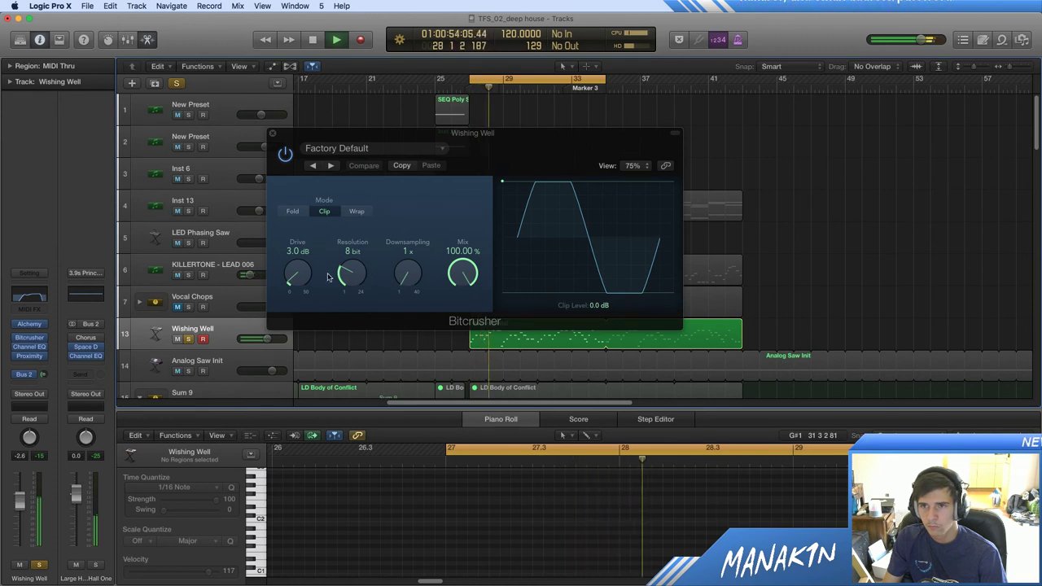
left_click_drag(298, 274, 303, 371)
left_click_drag(348, 278, 418, 250)
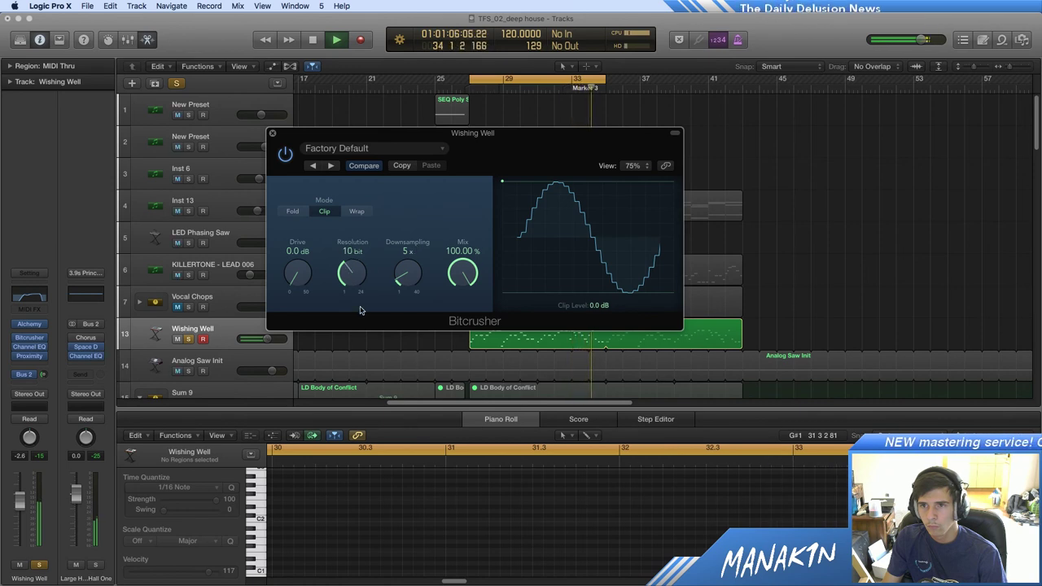
left_click_drag(360, 310, 351, 232)
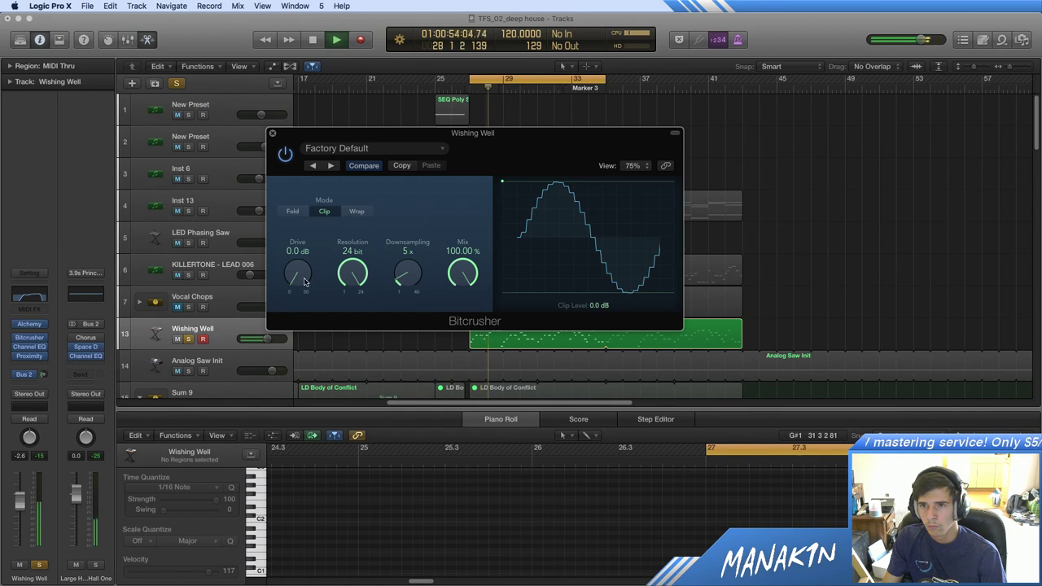
Step: Compare the sound with the Bitcrusher bypassed and active, unsolo Wishing Well, stop playback and close the effect
left_click(285, 154)
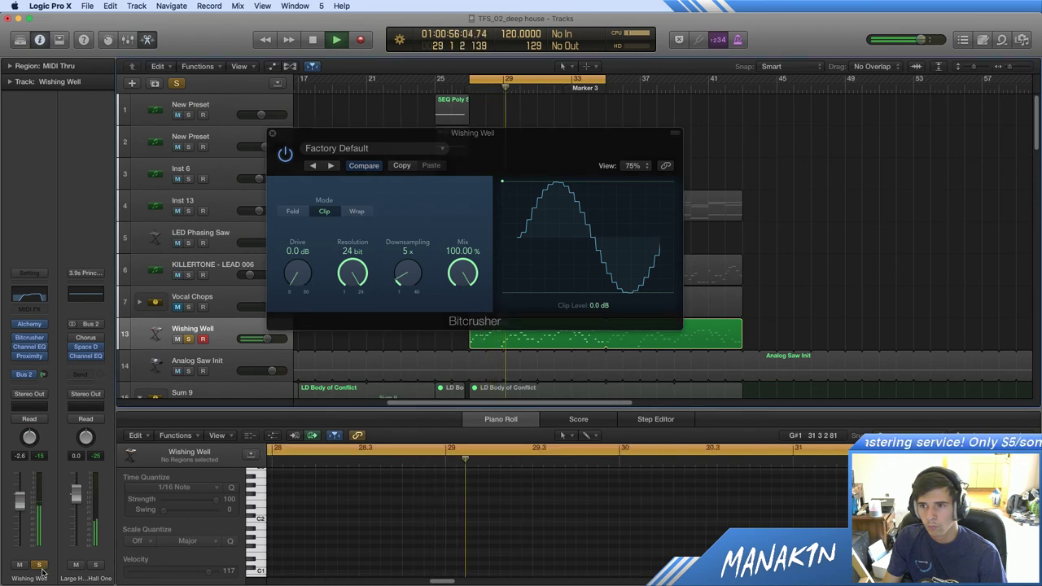
left_click(291, 155)
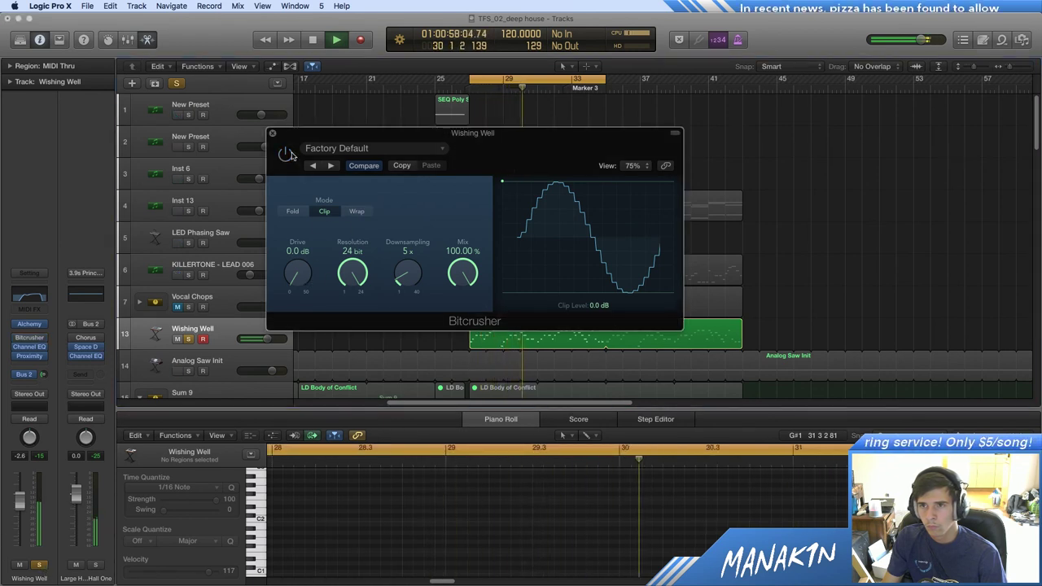
left_click(286, 154)
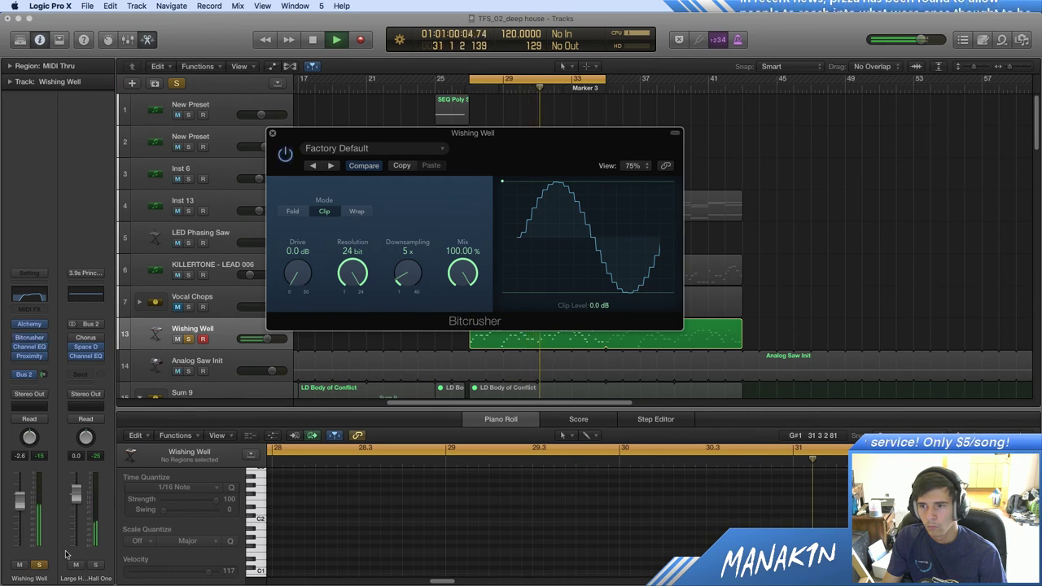
left_click(39, 564)
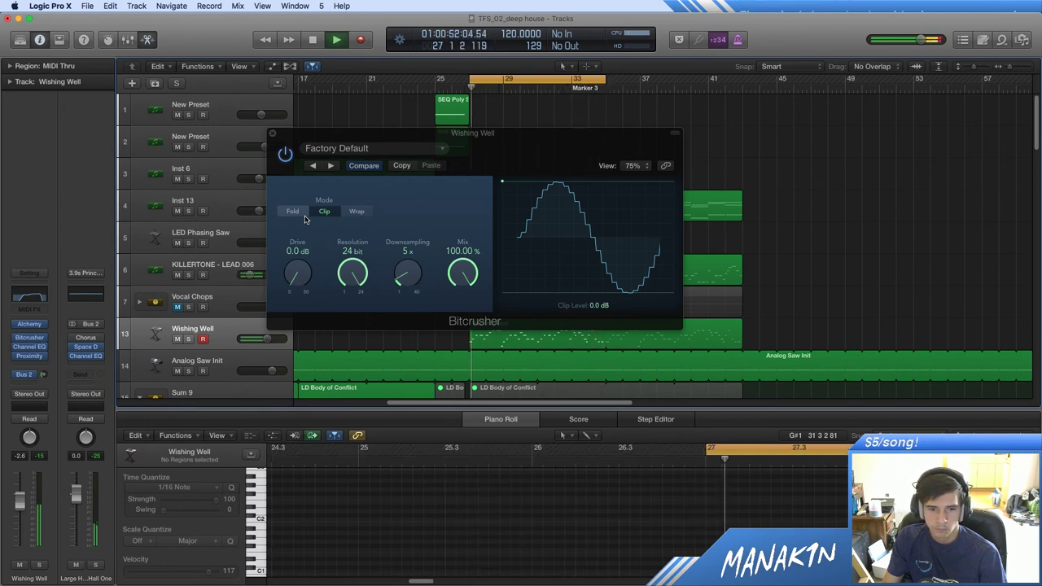
key("space")
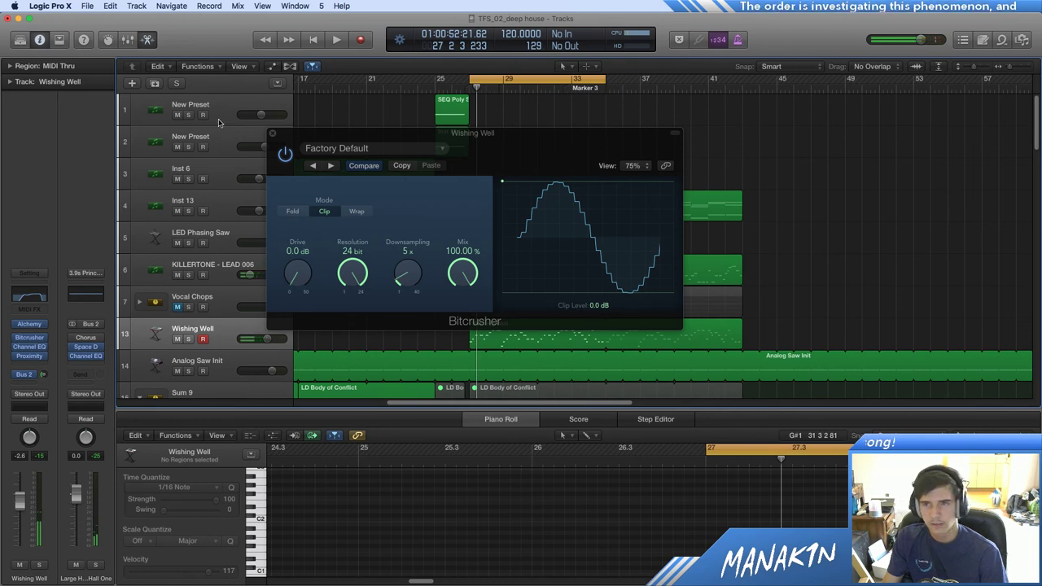
left_click(272, 134)
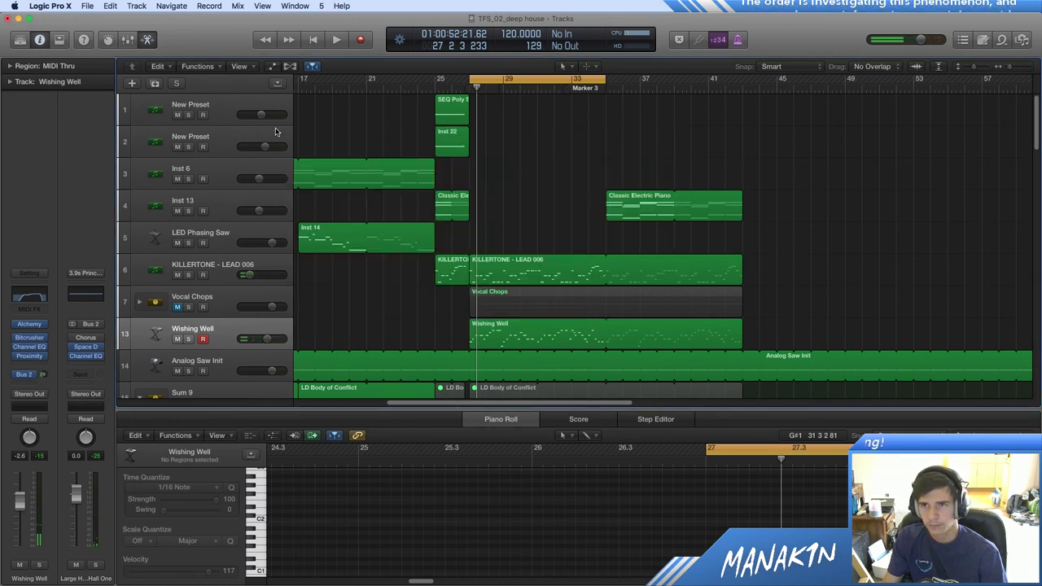
Step: Turn off the cycle range, play the track from about bar 19 and raise Wishing Well's level to -1.8 dB
left_click(516, 80)
left_click(346, 89)
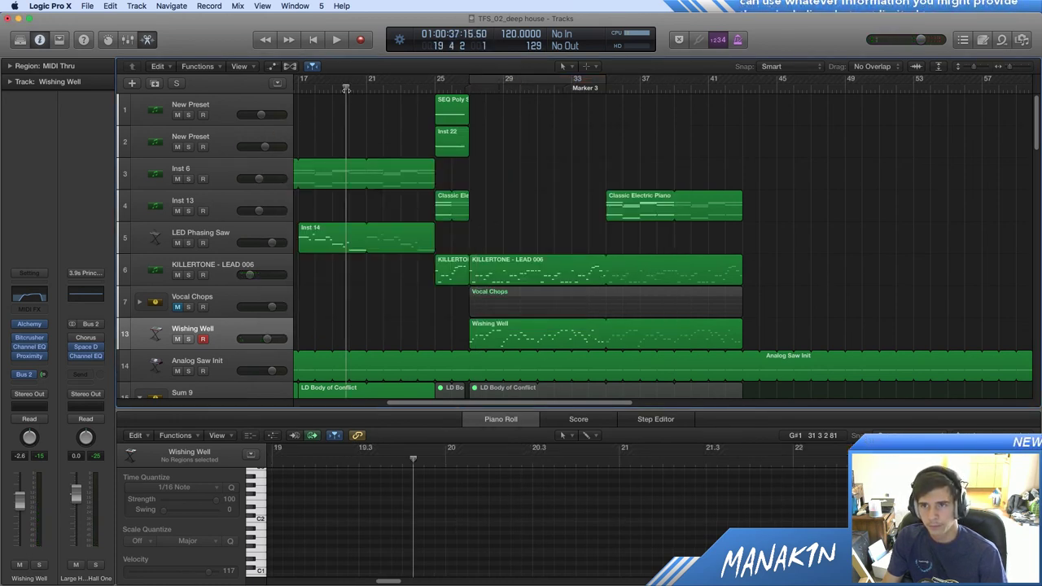
key("space")
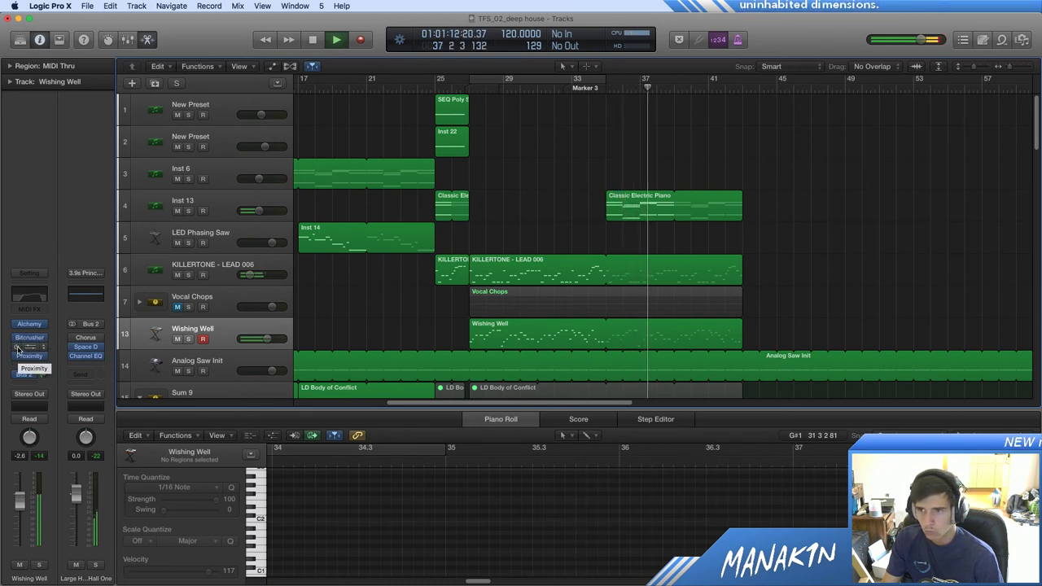
left_click_drag(27, 508, 35, 513)
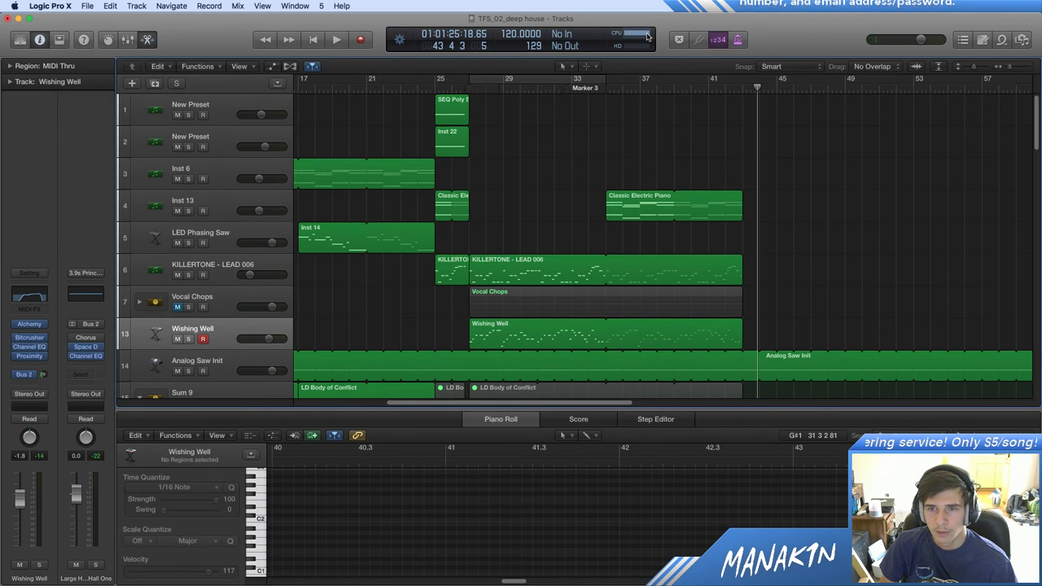
Step: Open Activity Monitor to check the system load, then switch to Firefox
key("super+space")
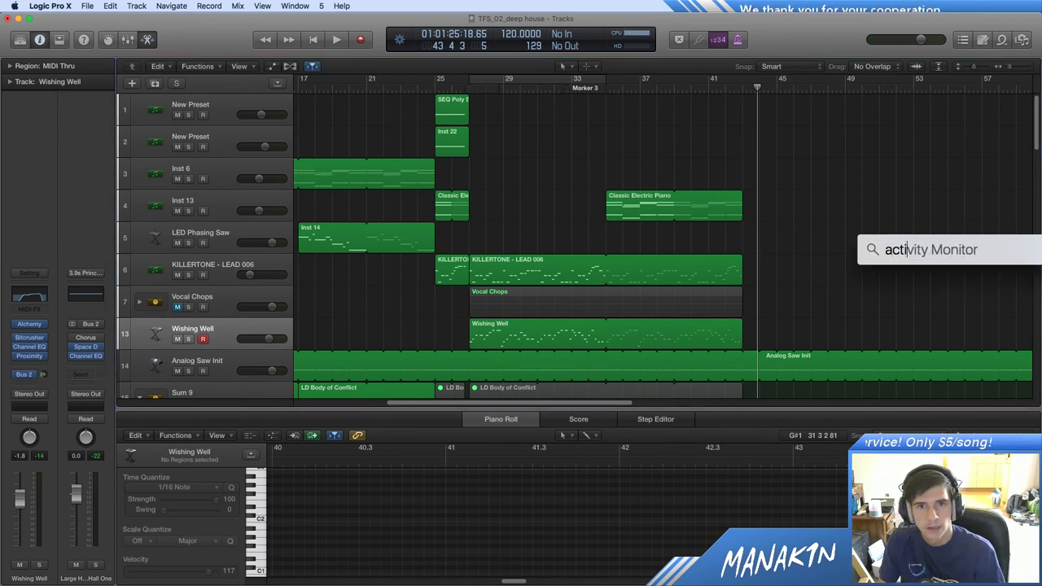
type("acti")
key("Return")
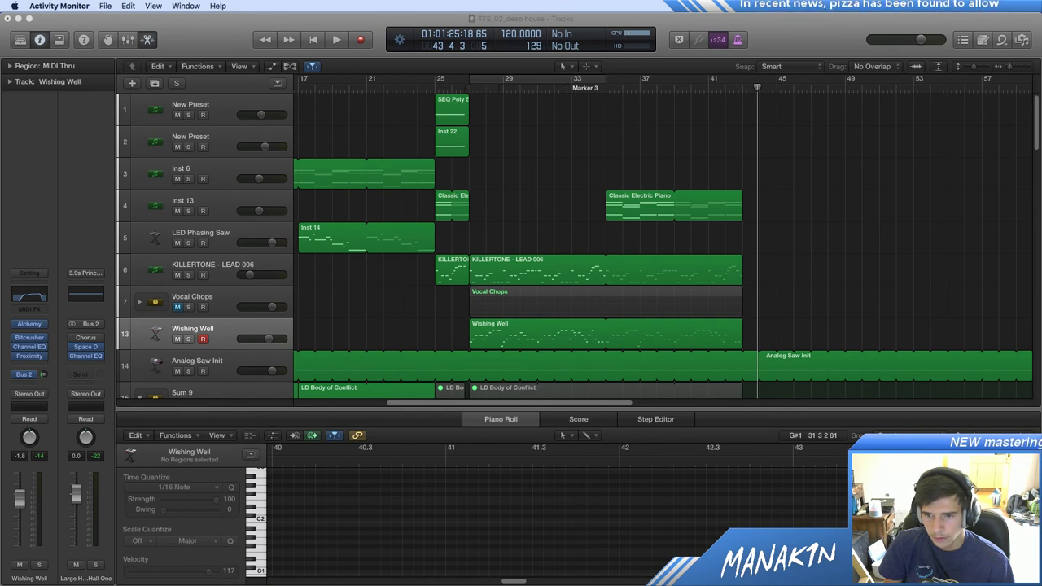
key("super+Tab")
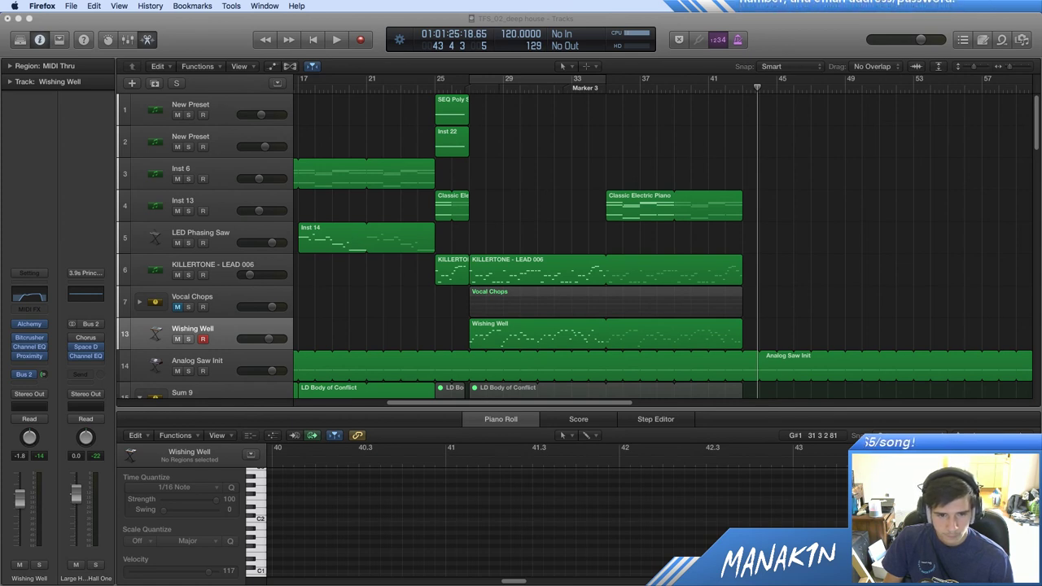
Step: Return to Logic Pro X, play from about bar 24 and set Wishing Well's Proximity effect to an absolute distance of 1.558 m
left_click(811, 213)
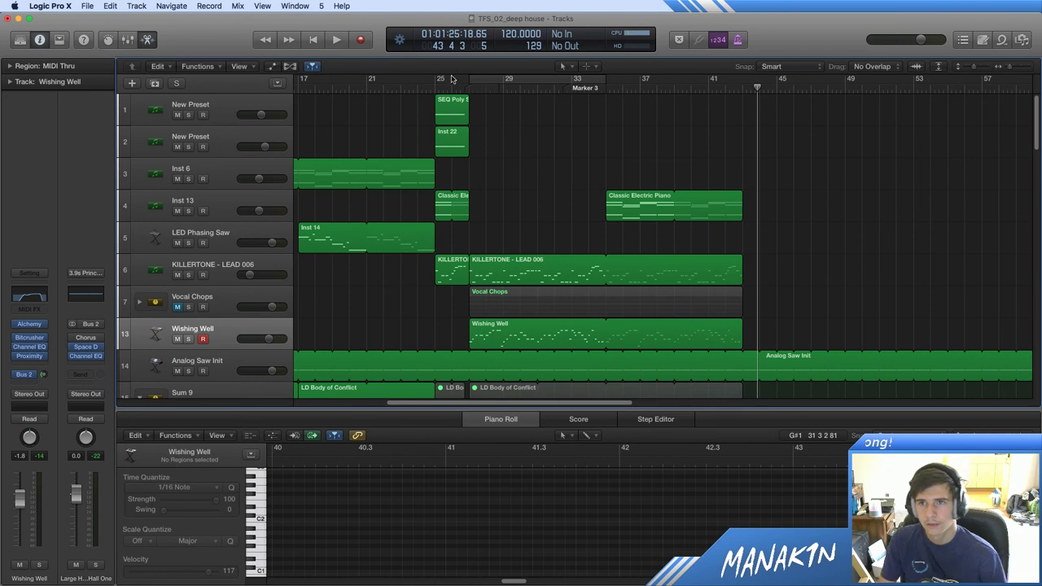
left_click(419, 89)
key("space")
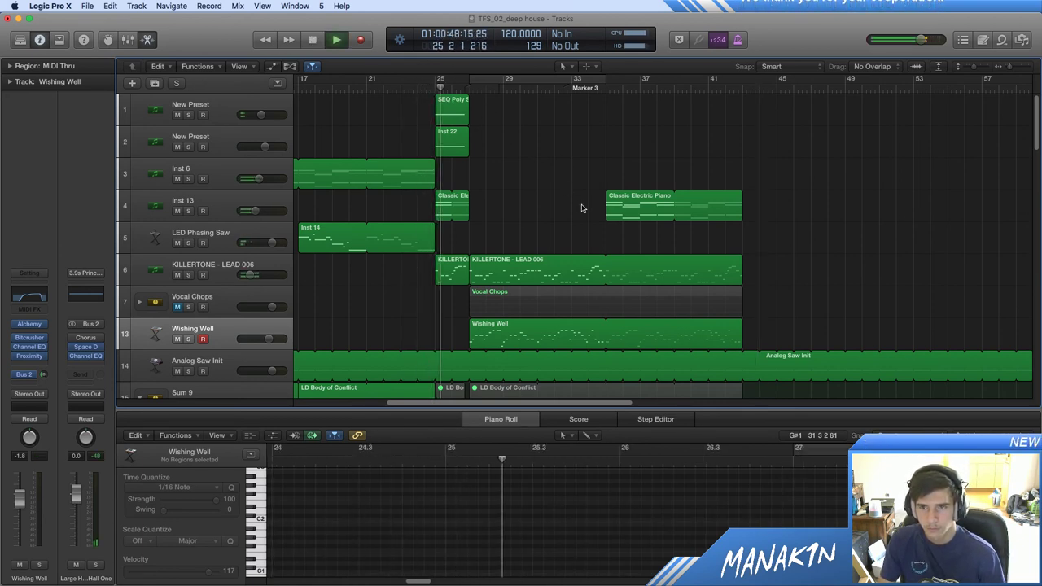
mouse_move(30, 360)
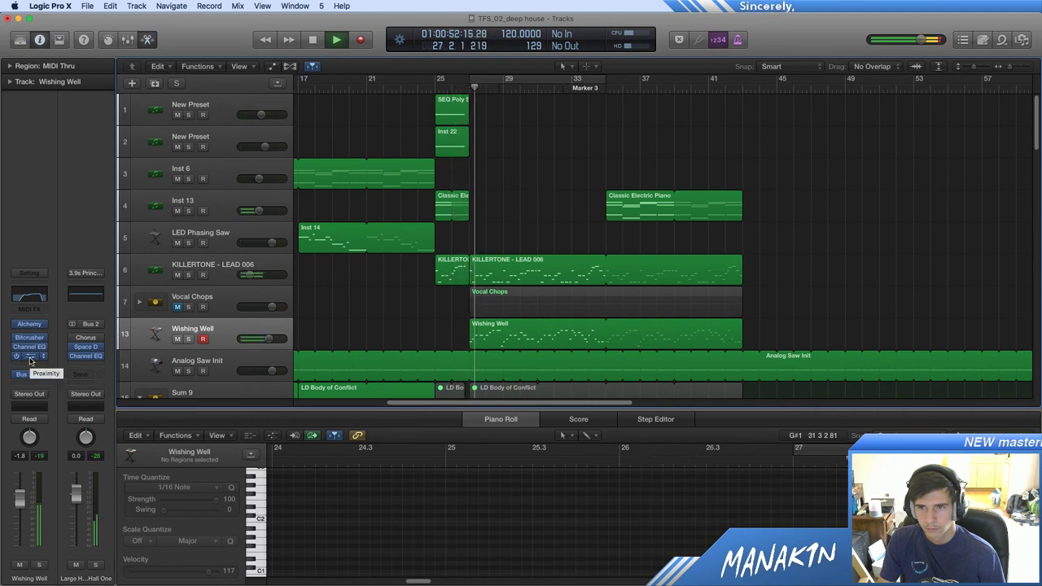
left_click(30, 358)
left_click_drag(90, 173, 95, 194)
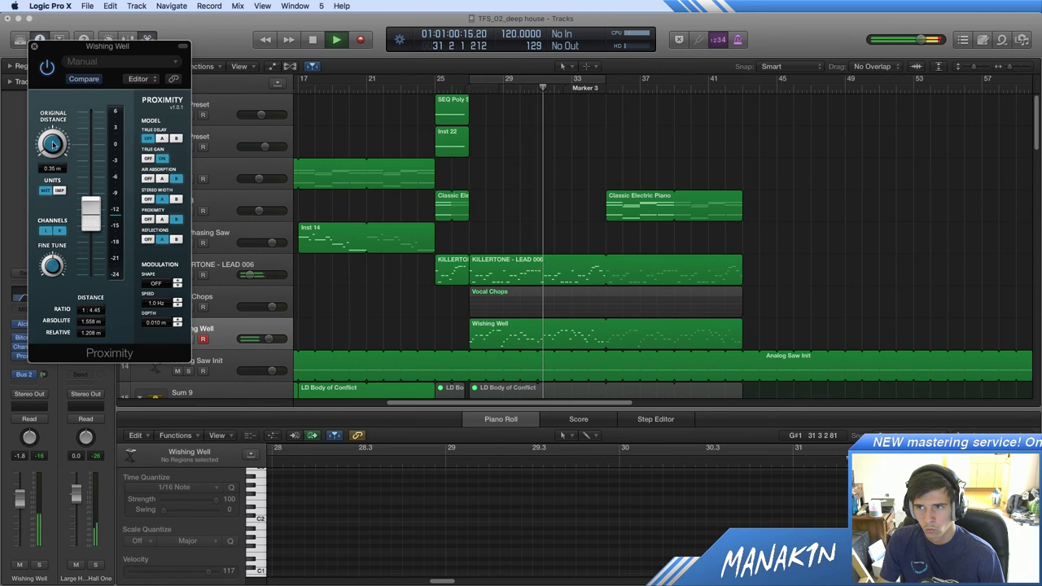
left_click(33, 47)
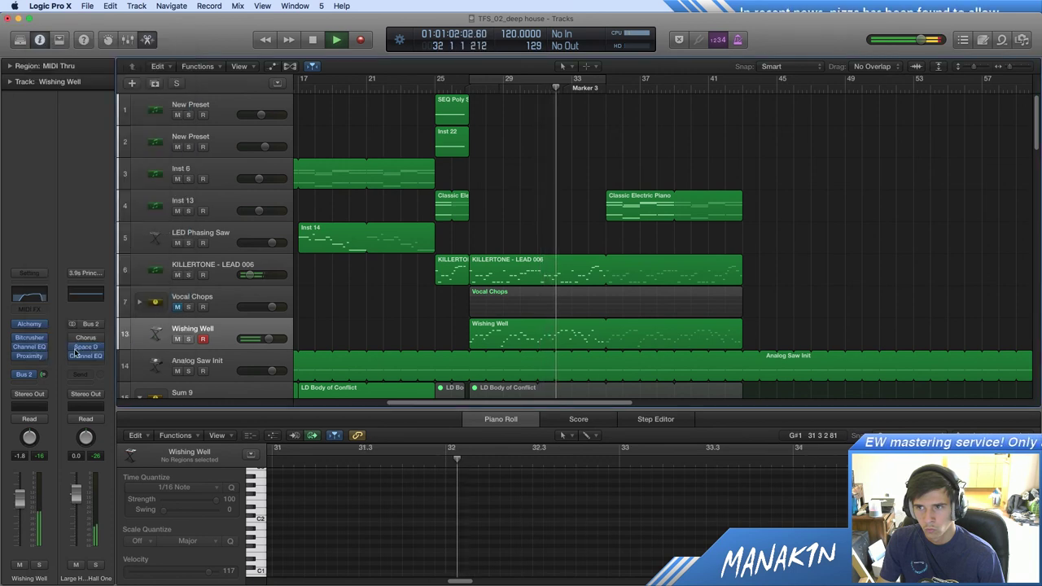
Step: In Wishing Well's Channel EQ, cut 390 Hz by 12.5 dB with a Q of 0.10 and raise the overall gain to +5.0 dB
left_click(31, 348)
left_click_drag(302, 180, 254, 246)
left_click(255, 237)
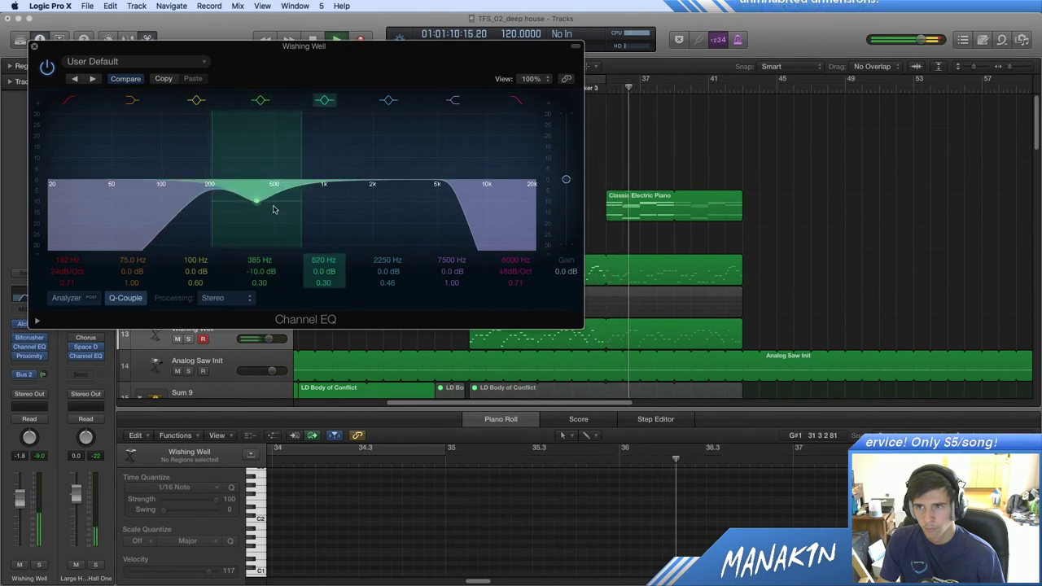
left_click_drag(300, 201, 286, 233)
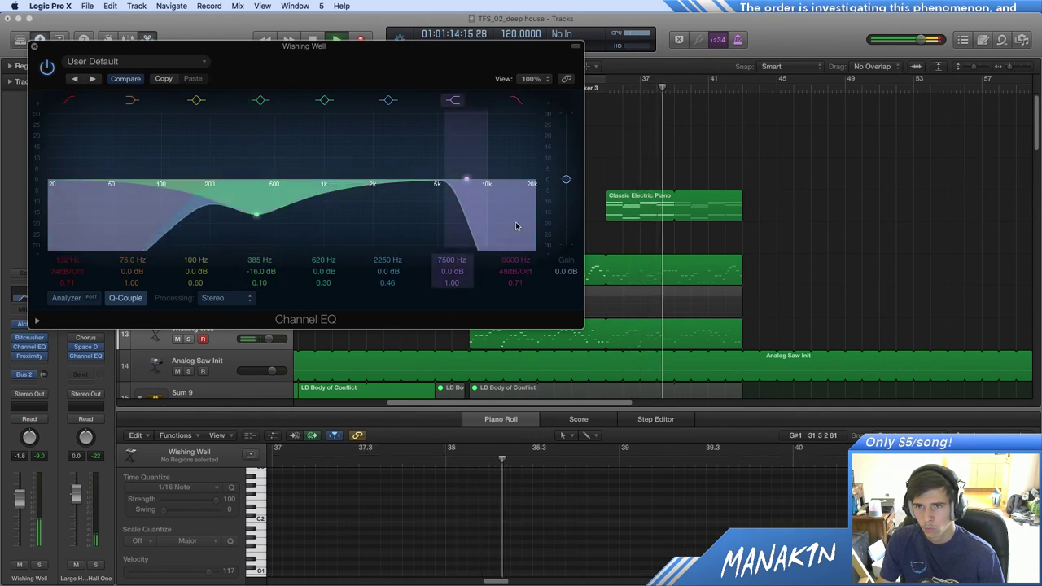
mouse_move(568, 179)
left_mouse_down()
mouse_move(568, 158)
mouse_move(566, 167)
left_mouse_up()
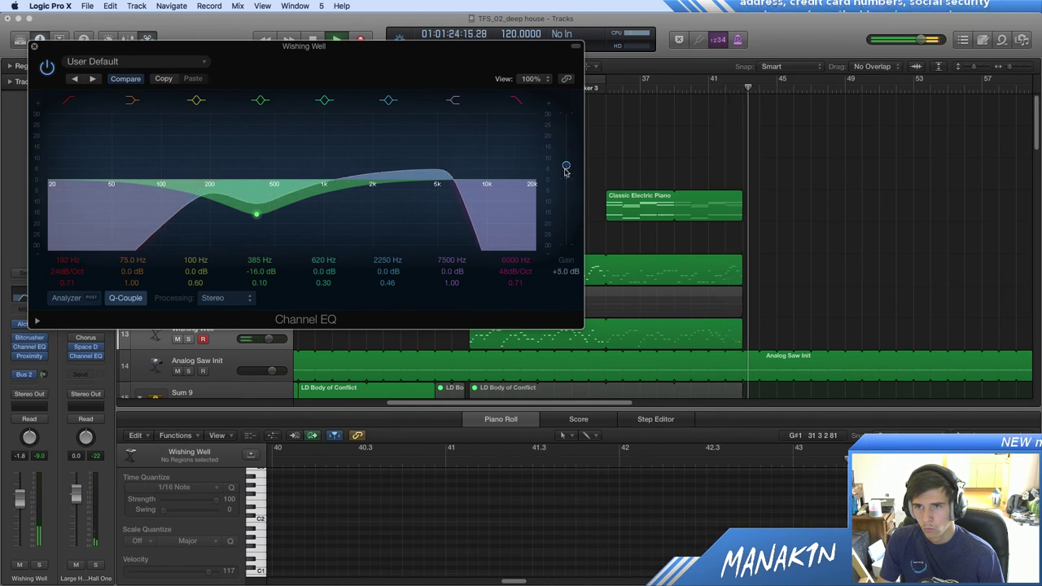
left_click_drag(275, 248, 270, 221)
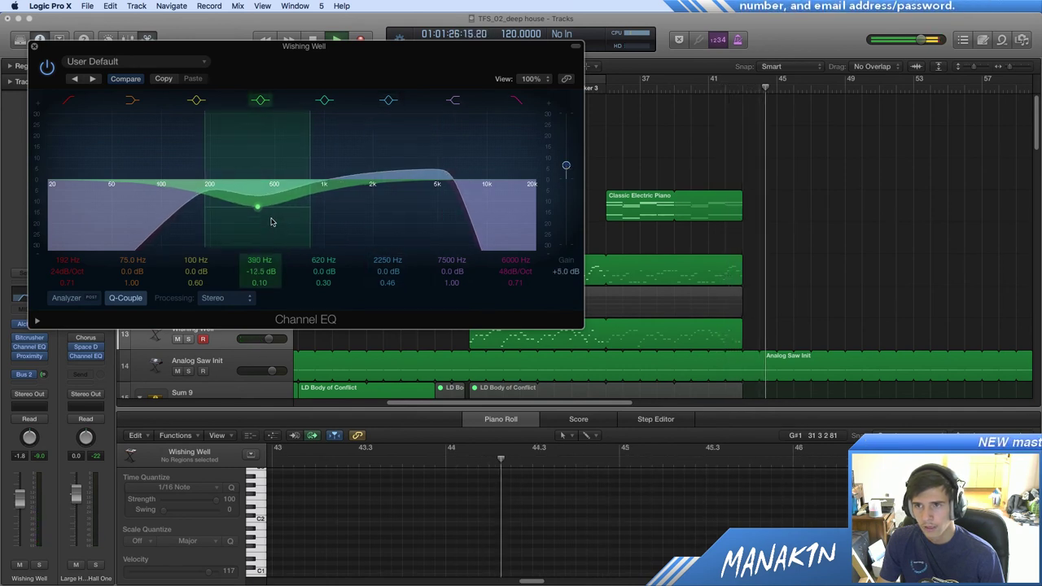
Step: Lower the Channel EQ's overall gain to +3.5 dB, compare it bypassed and active, close it and stop playback
left_click_drag(498, 51, 852, 153)
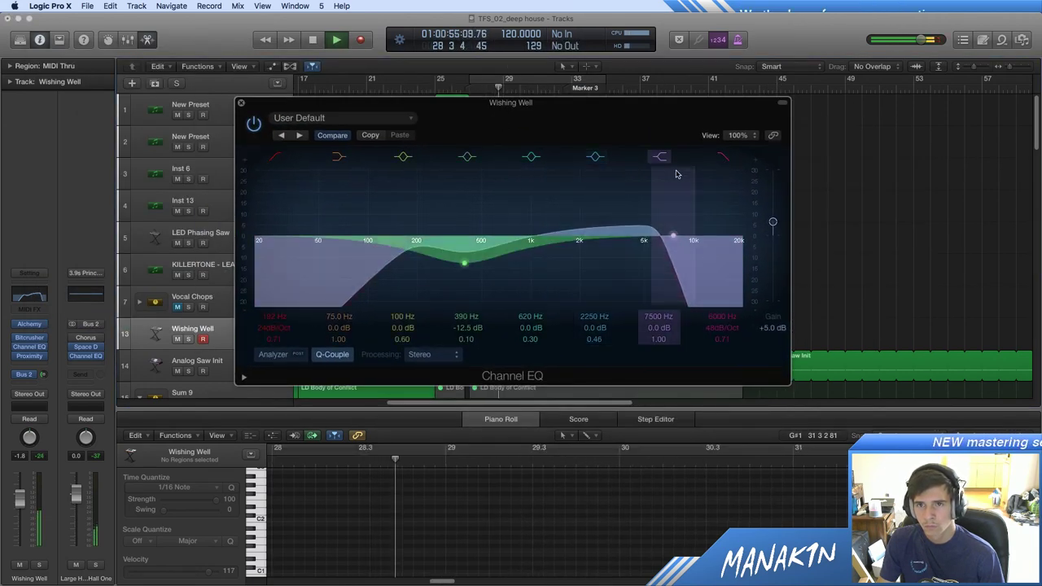
left_click_drag(777, 221, 775, 226)
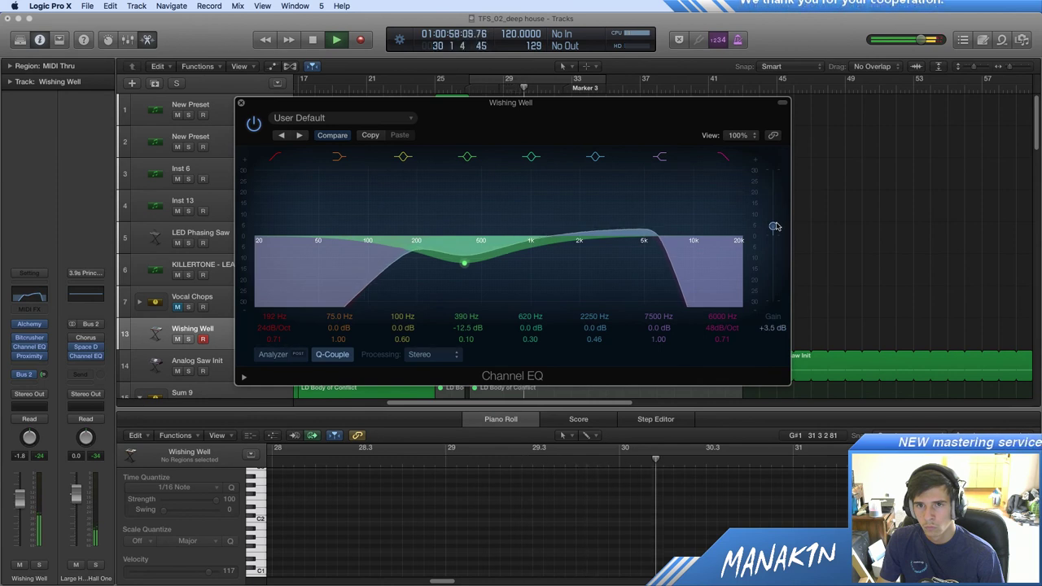
left_click(18, 347)
left_click(18, 347)
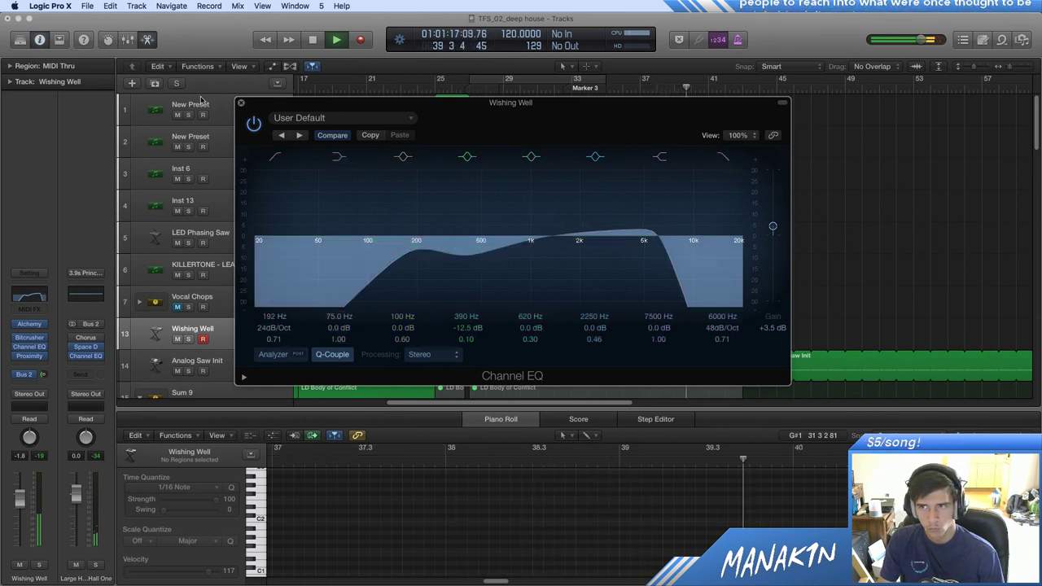
left_click(241, 105)
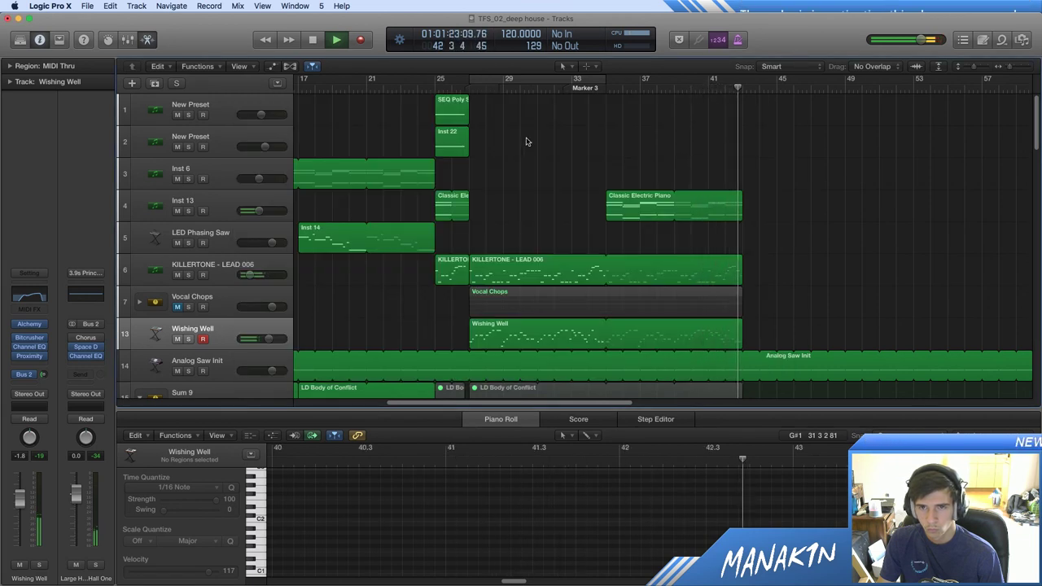
key("space")
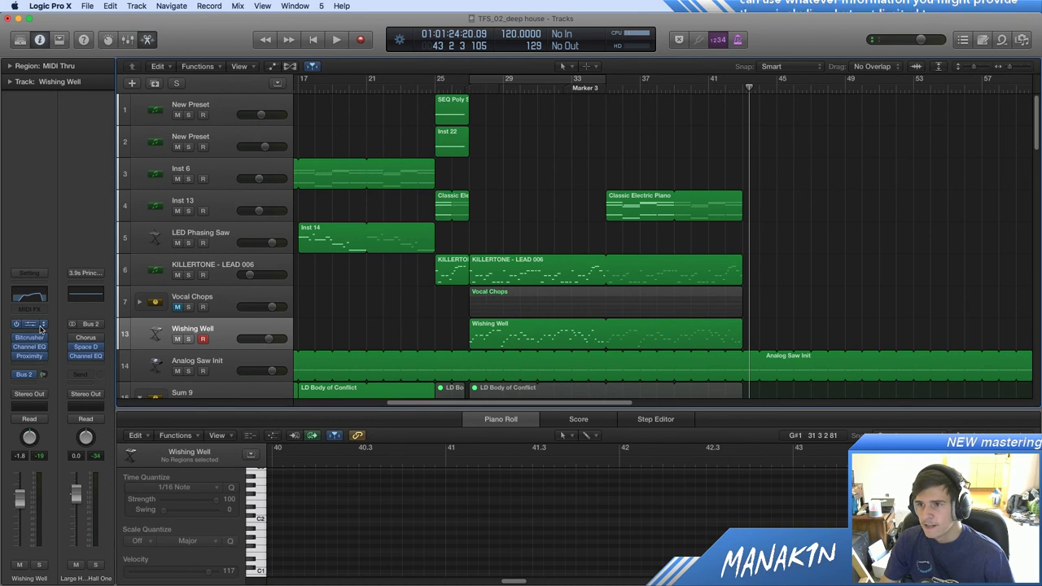
Step: Try a stereo Tremolo on Wishing Well after Proximity, with a 0° offset and 0° phase
left_click(45, 364)
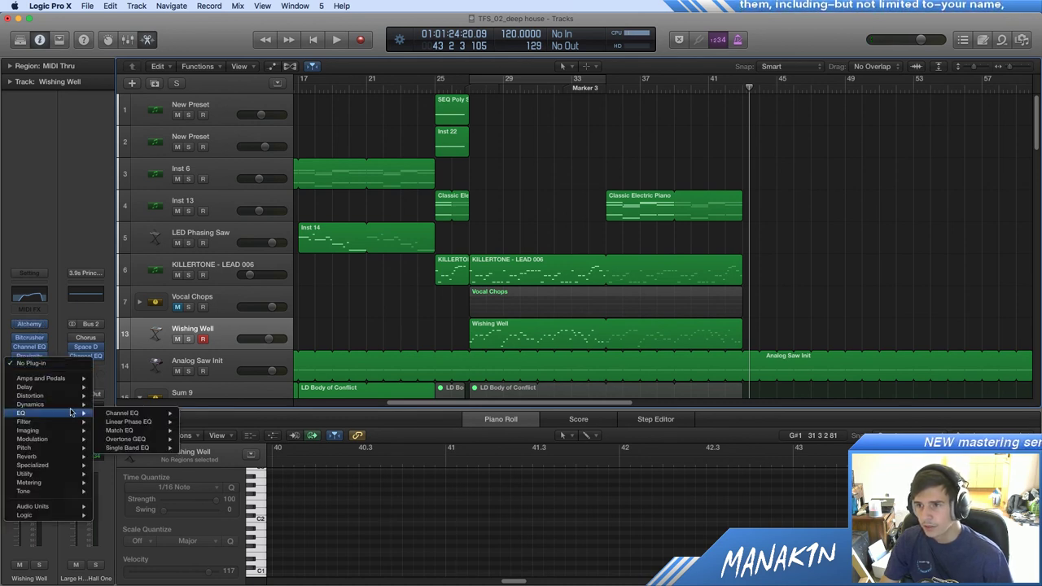
mouse_move(56, 467)
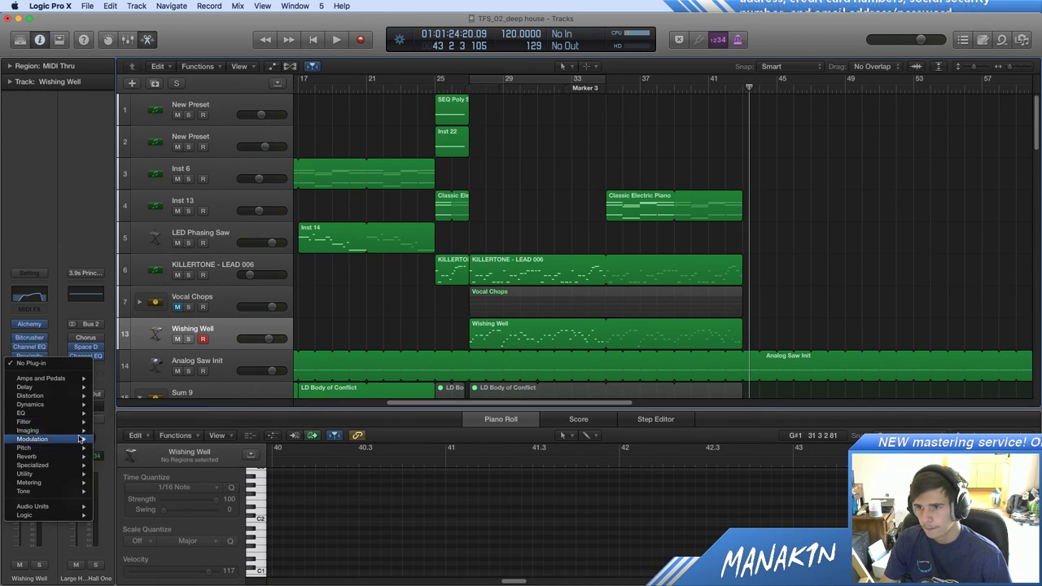
mouse_move(81, 440)
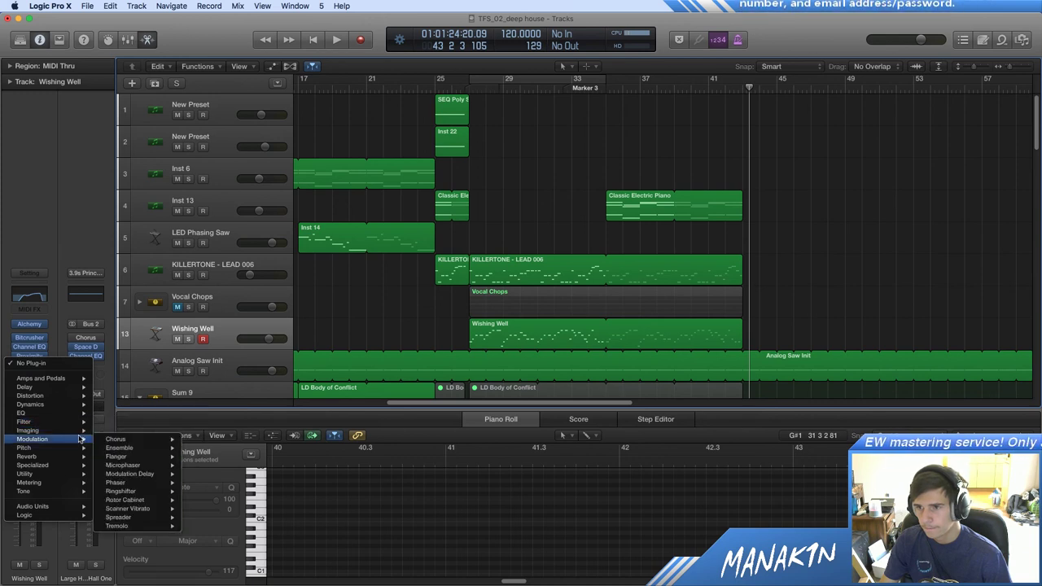
mouse_move(160, 526)
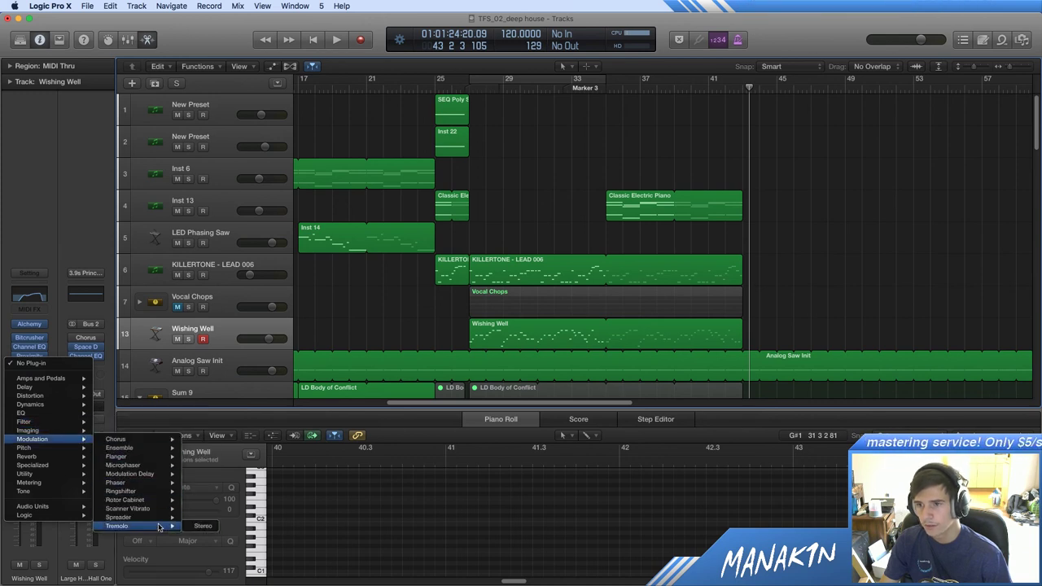
left_click(203, 526)
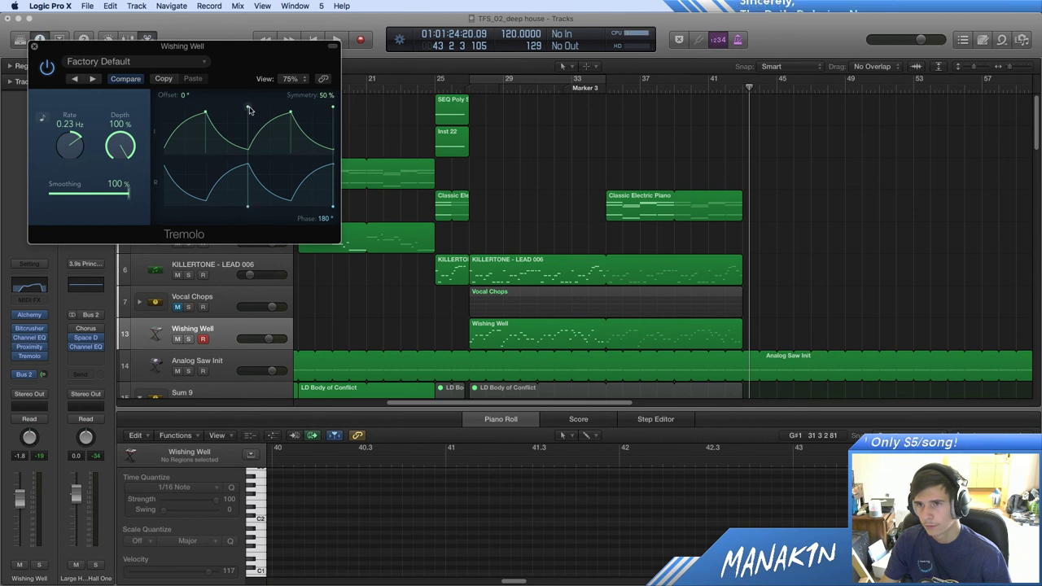
left_click_drag(249, 110, 107, 120)
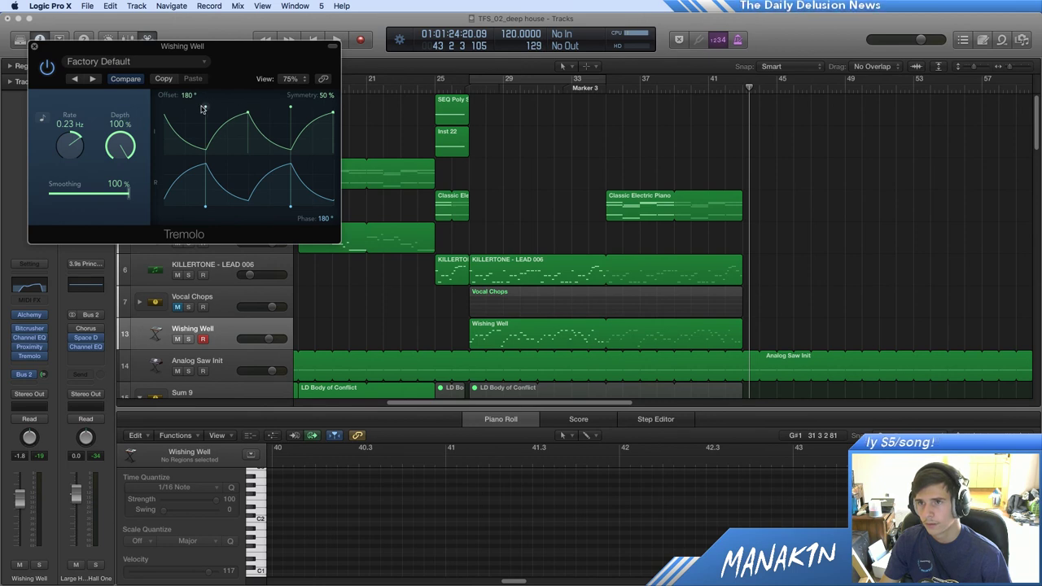
left_click_drag(203, 108, 286, 106)
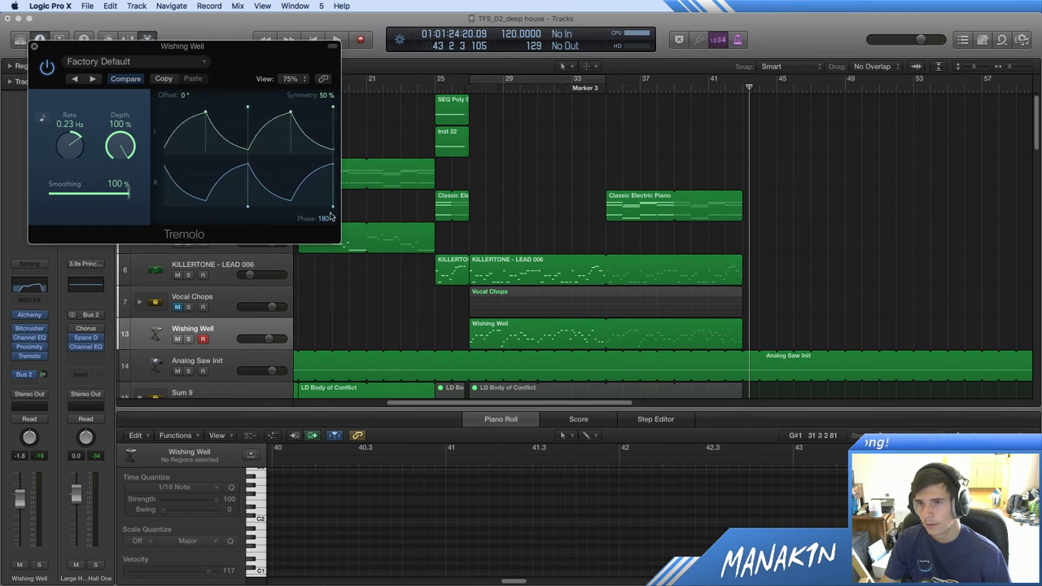
left_click_drag(327, 221, 333, 352)
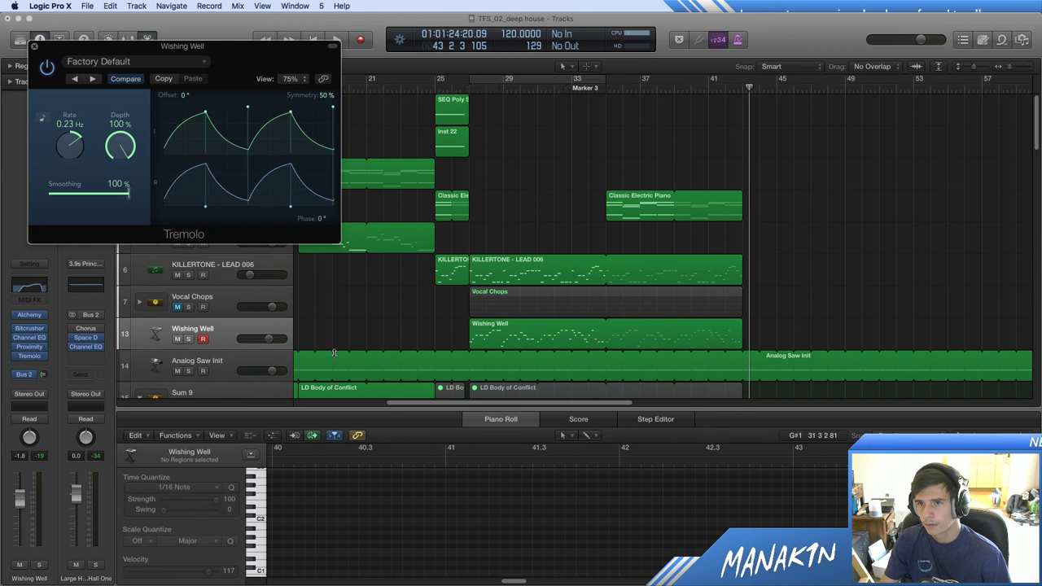
Step: Play from about bar 26, slow the Tremolo's rate to 0.06 Hz and remove the Tremolo from Wishing Well
double_click(450, 88)
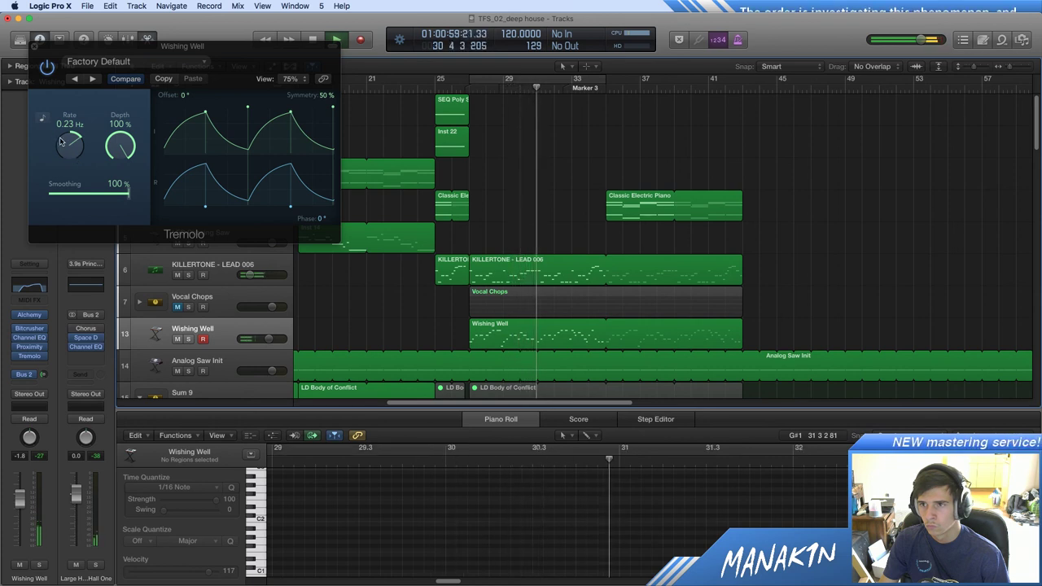
left_click_drag(52, 140, 68, 177)
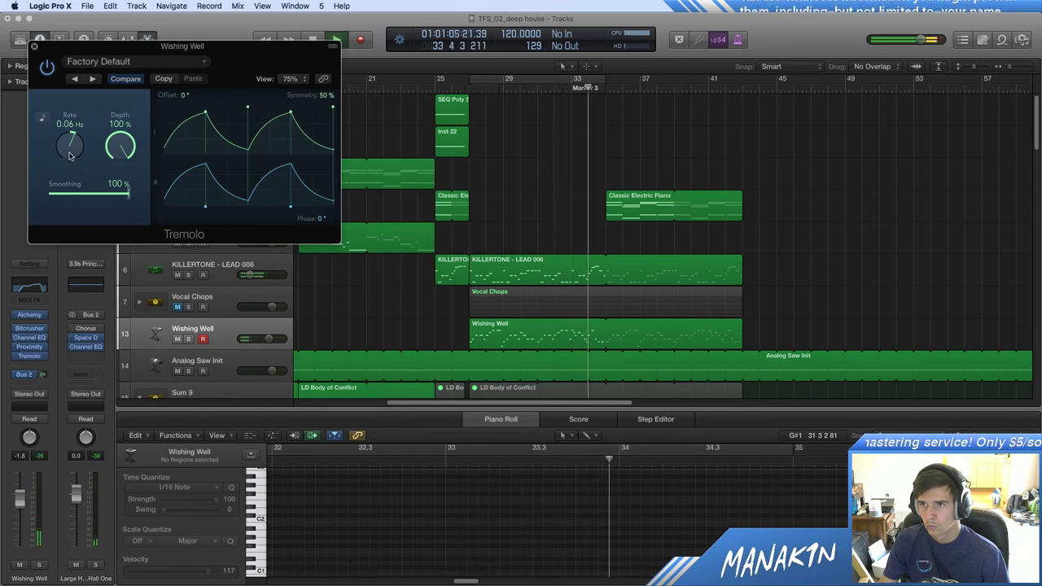
left_click(44, 356)
left_click(45, 374)
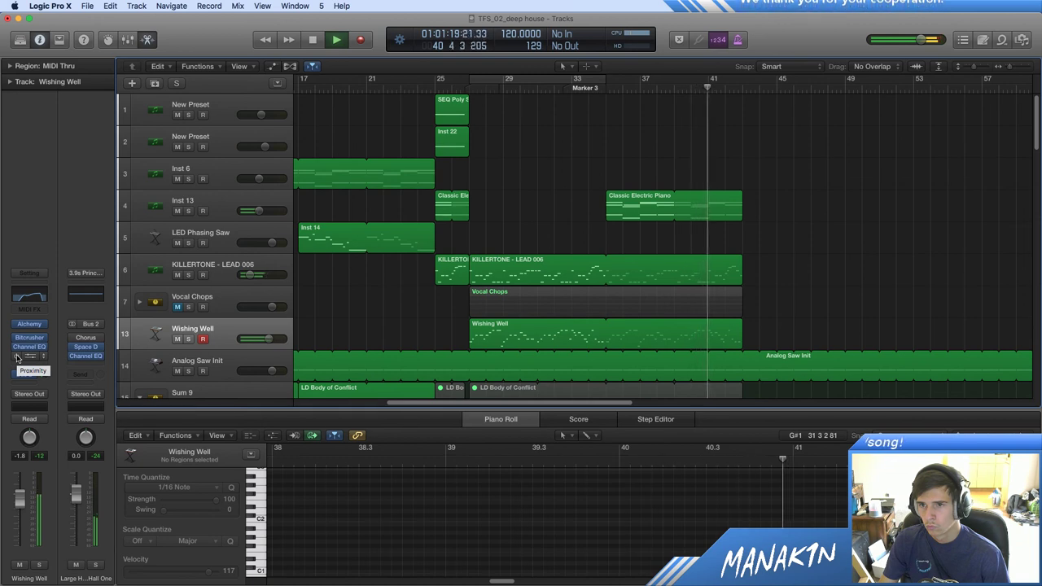
Step: Solo Wishing Well, turn on the cycle range over bars 27 to 35 and compare the sound with Proximity bypassed and active
key("space")
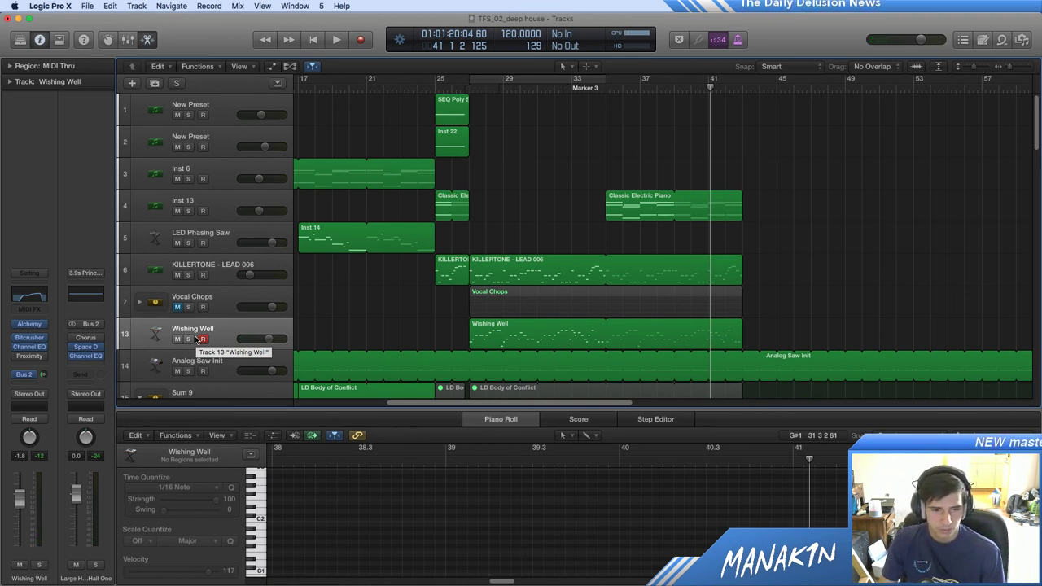
left_click(200, 339)
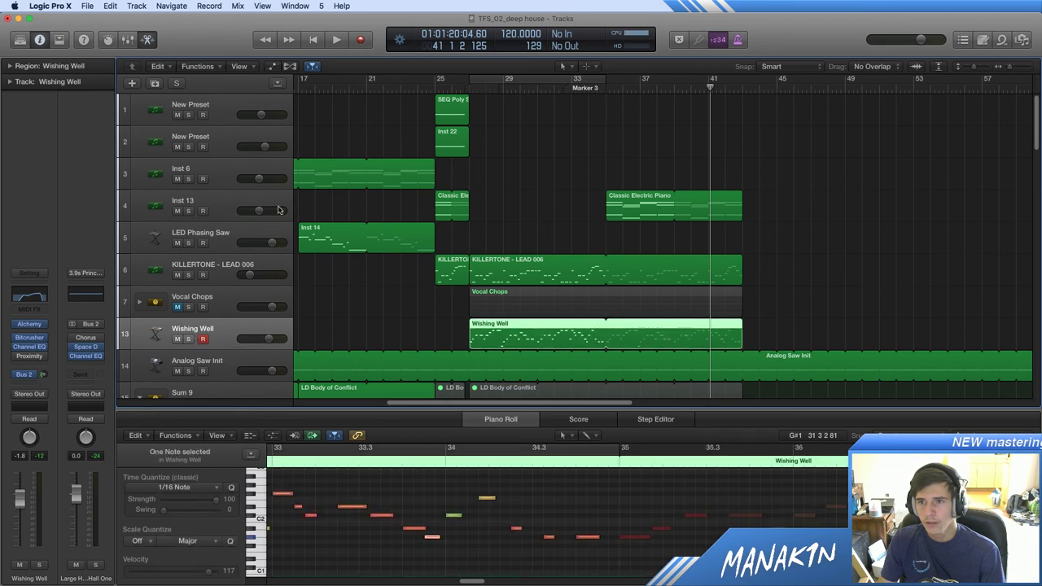
left_click(188, 339)
left_click(524, 80)
key("space")
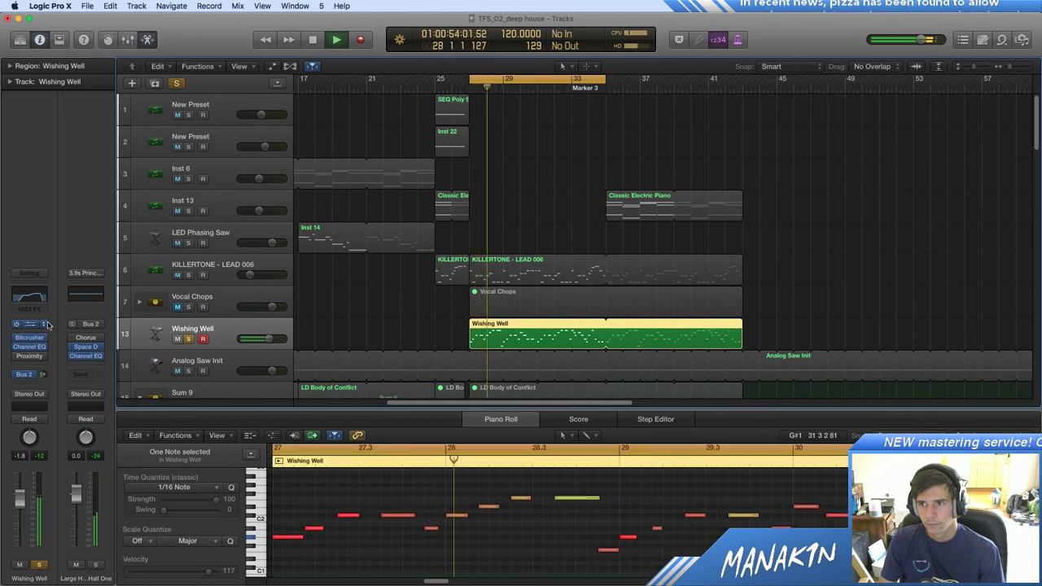
key("space")
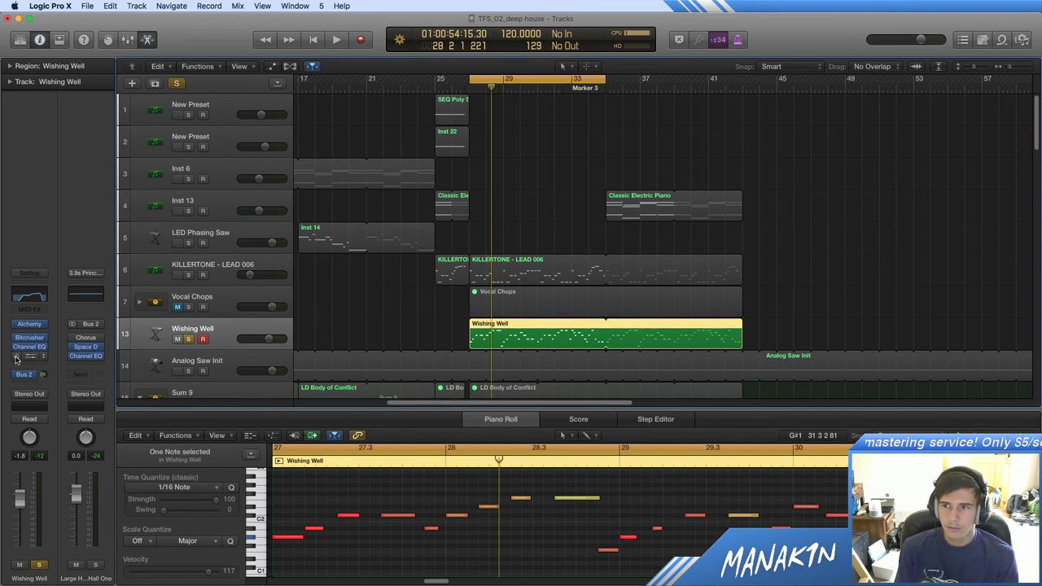
key("space")
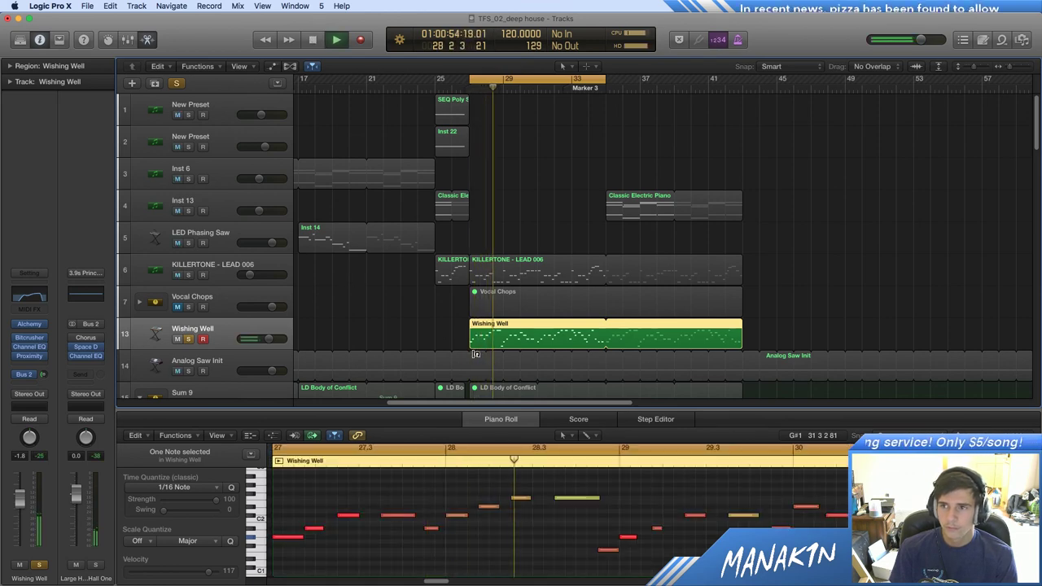
key("space")
Step: Open the project notes for editing, start a new line below the existing notes and switch to Firefox
left_click(1001, 40)
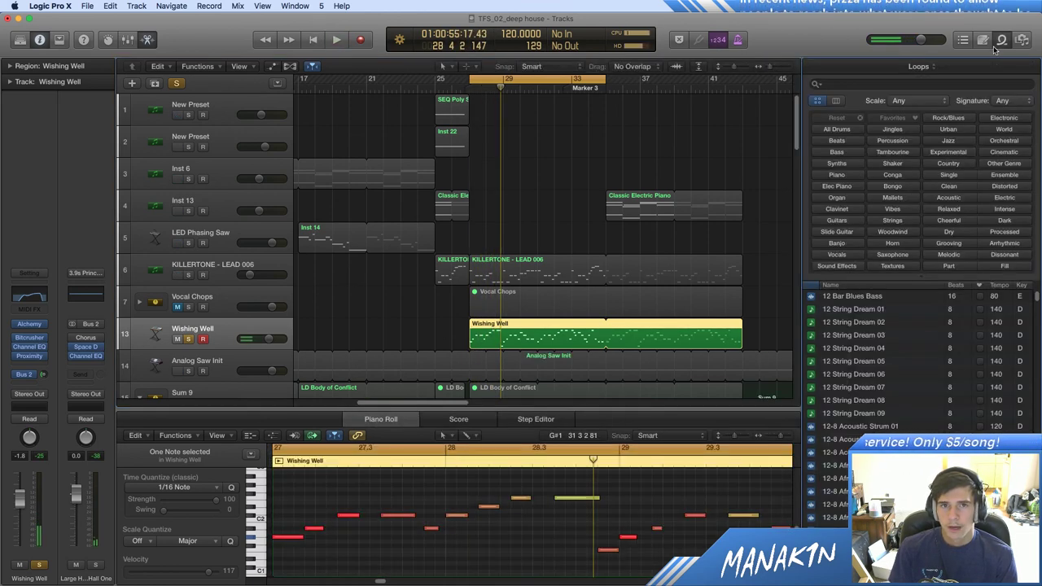
left_click(983, 40)
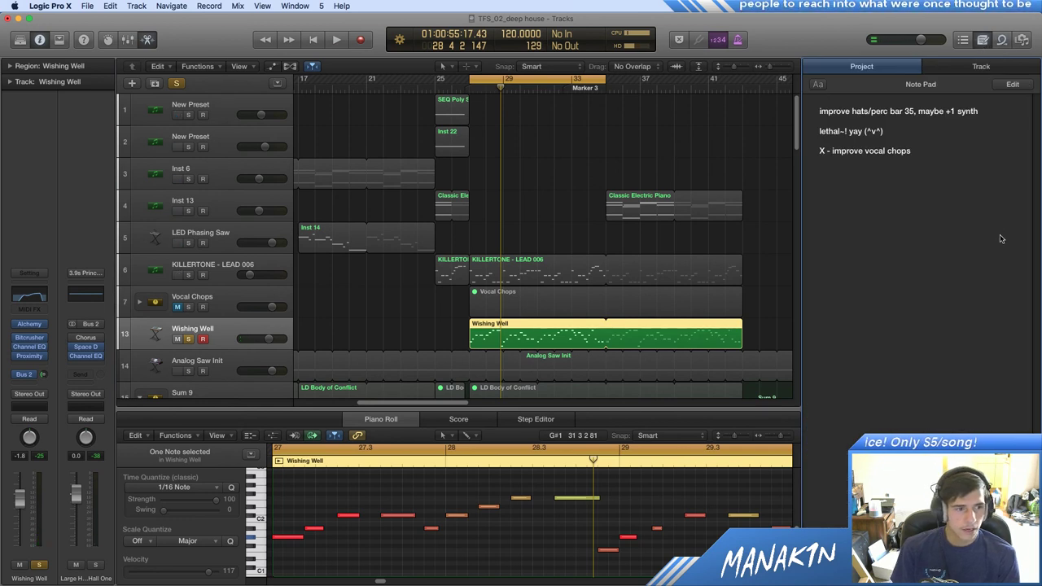
left_click(1001, 291)
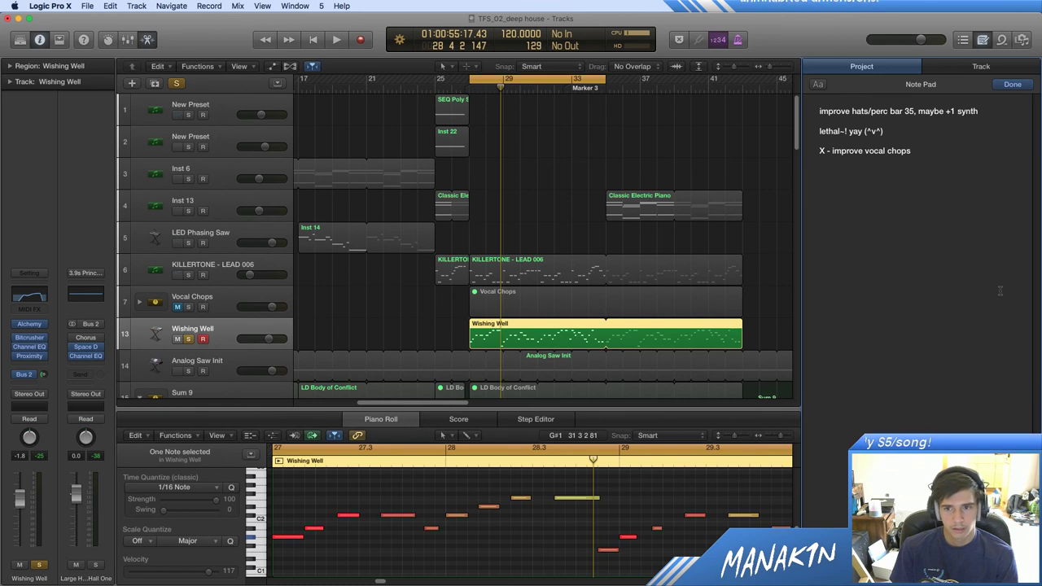
key("Return")
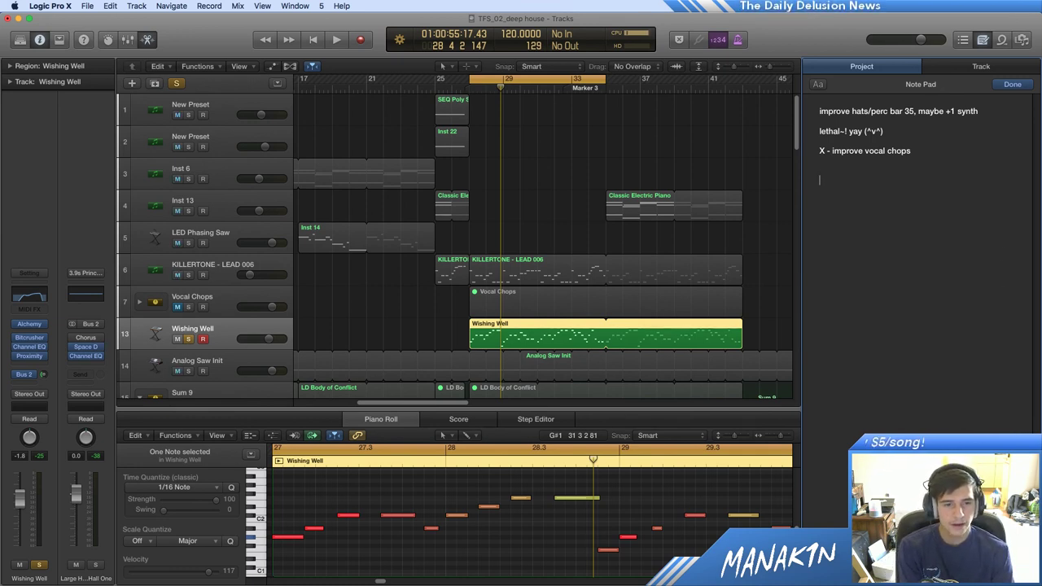
key("super+Tab")
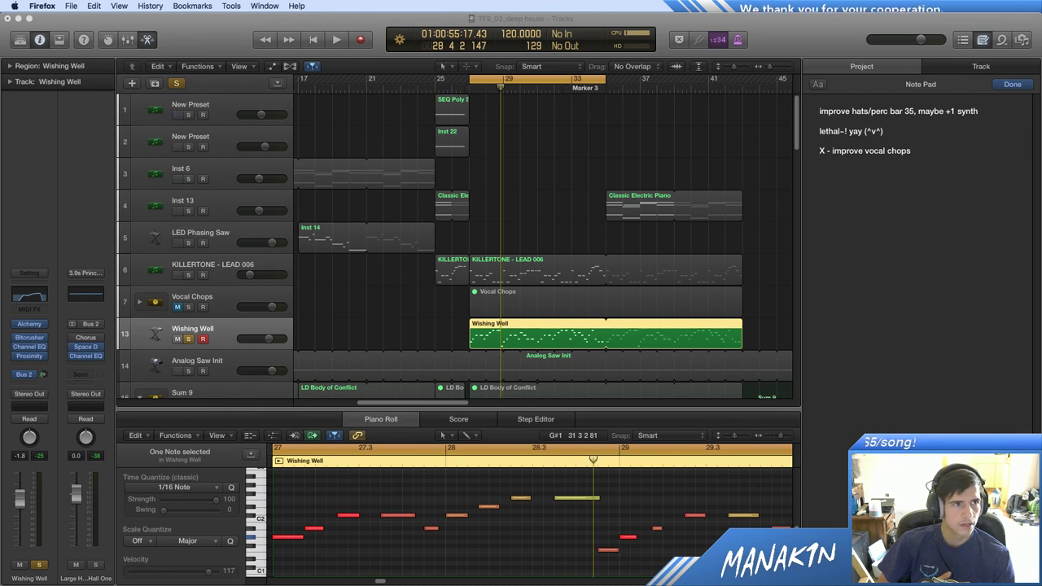
key("super+space")
key("Escape")
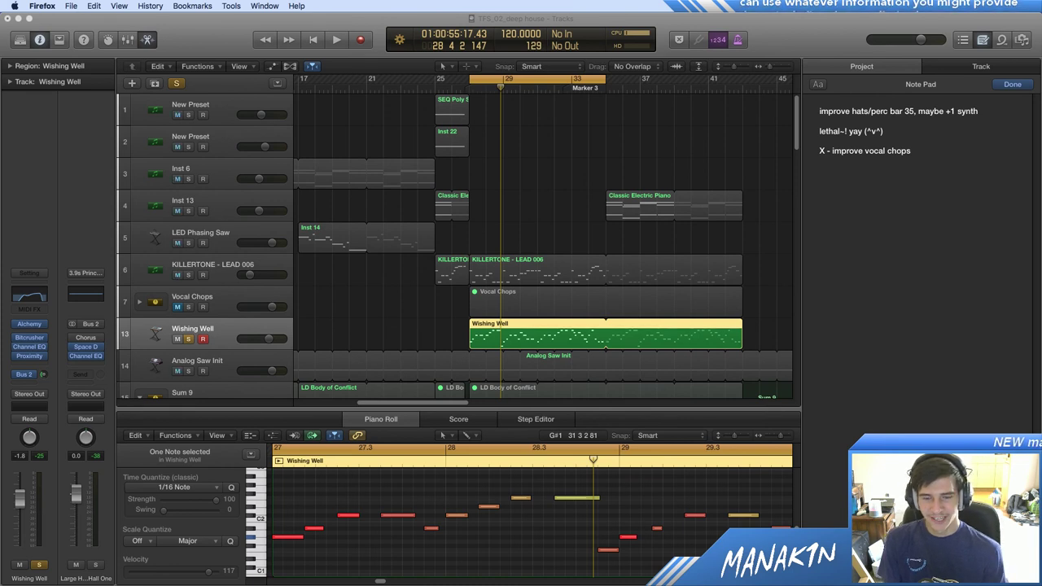
Step: Switch back to Logic Pro X and add "change synth for wishing well so it's not so detuned" below the existing project notes
left_click(758, 259)
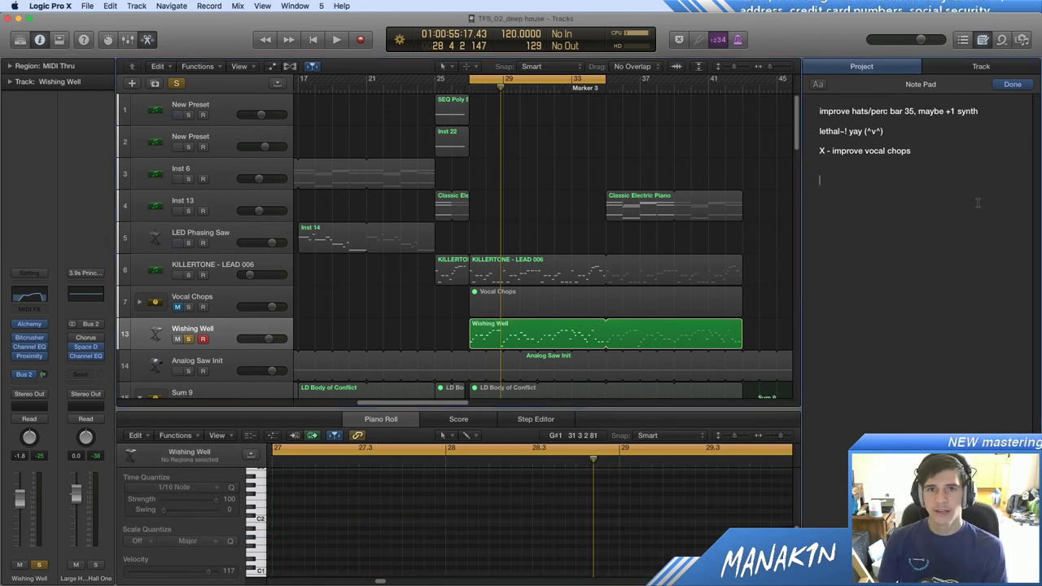
left_click(884, 170)
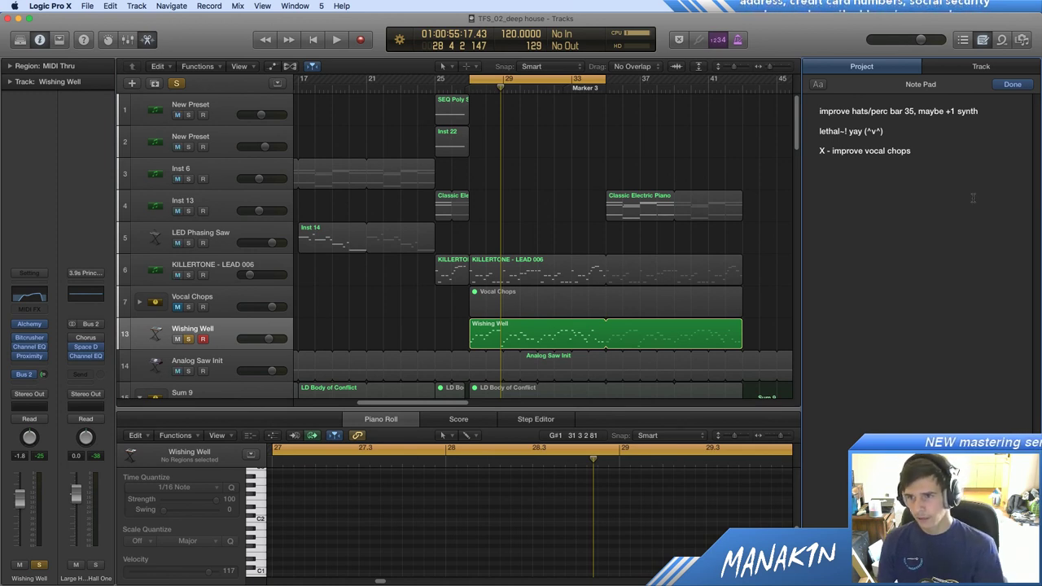
type("change sy")
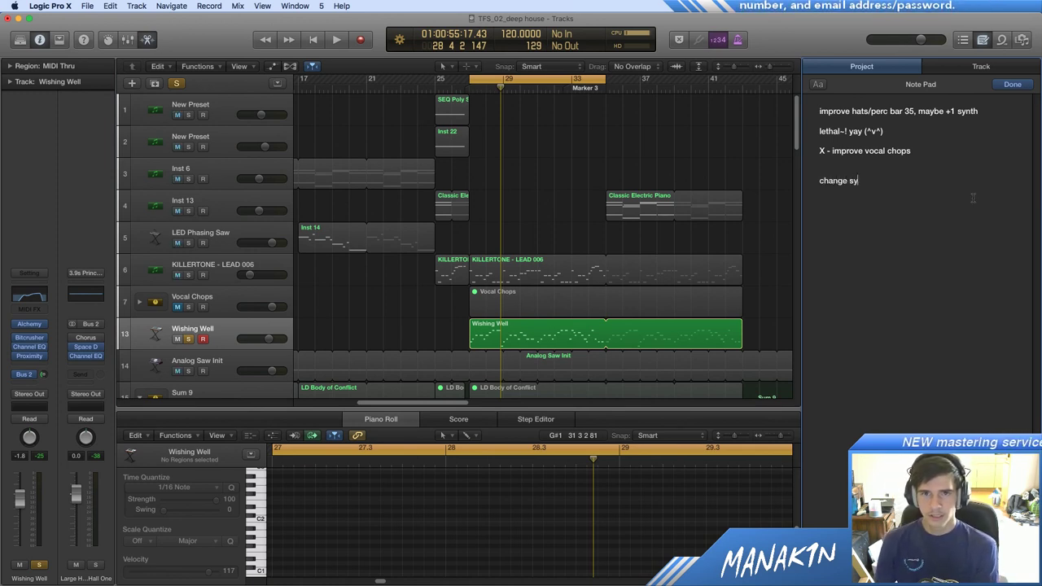
type("nth for")
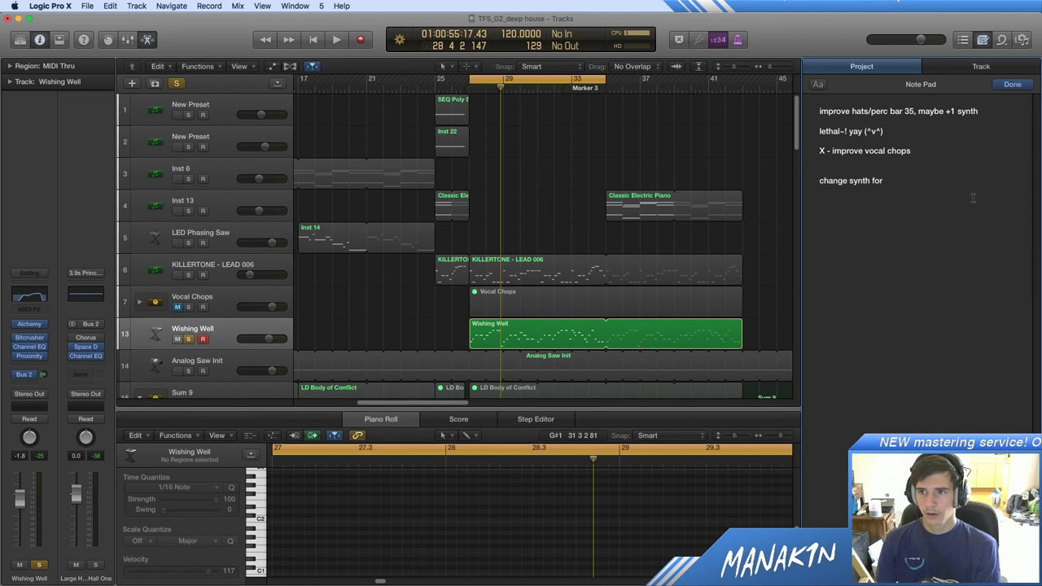
type(" wishing well so")
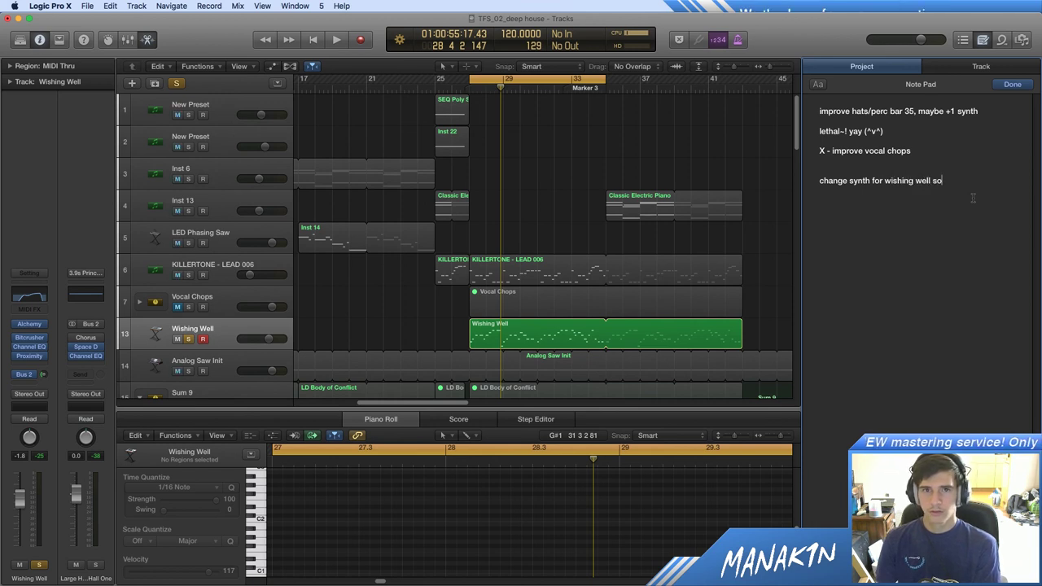
type(" it's not")
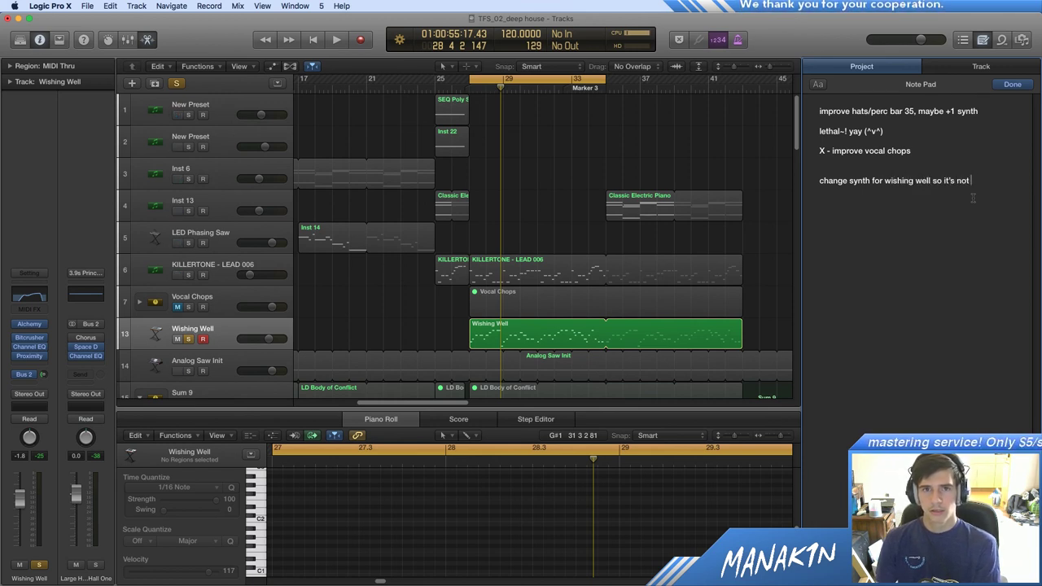
type(" so detuned.")
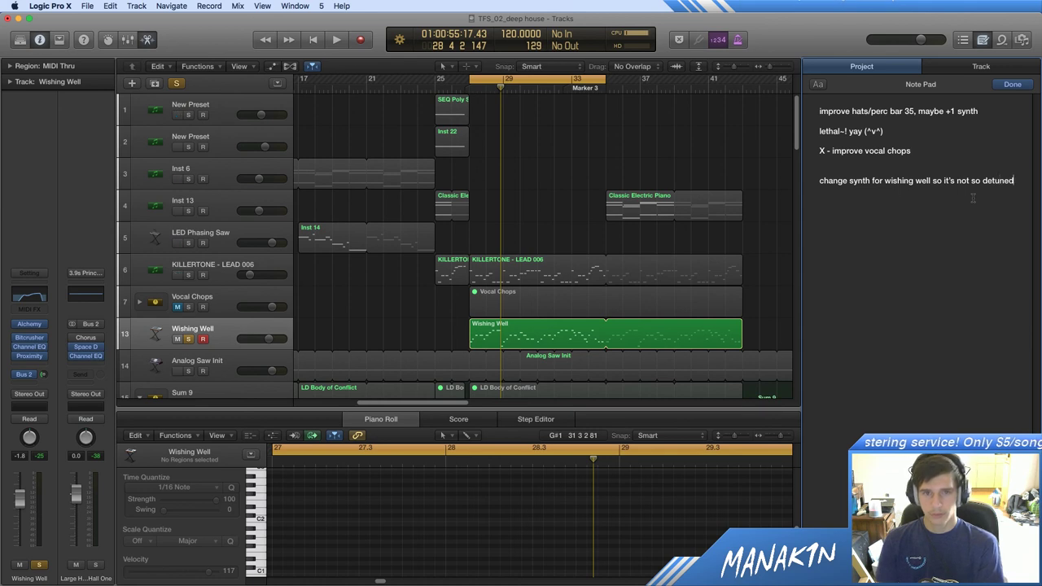